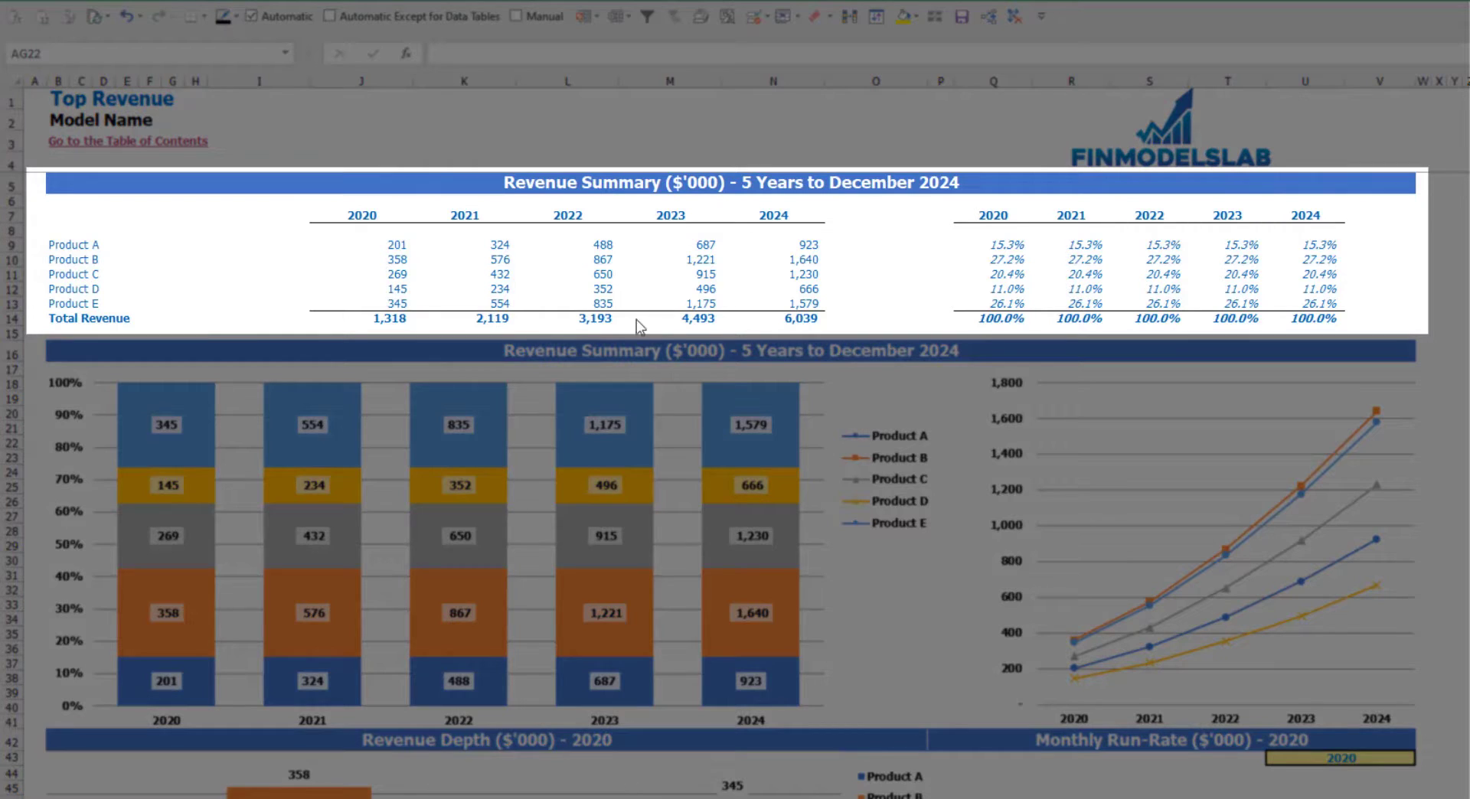
# - Examine the Revenue Summary table's yearly product revenues and percentage shares for 2020 to 2024
pyautogui.moveTo(395, 244); pyautogui.dragTo(755, 318)
pyautogui.click(1024, 244)
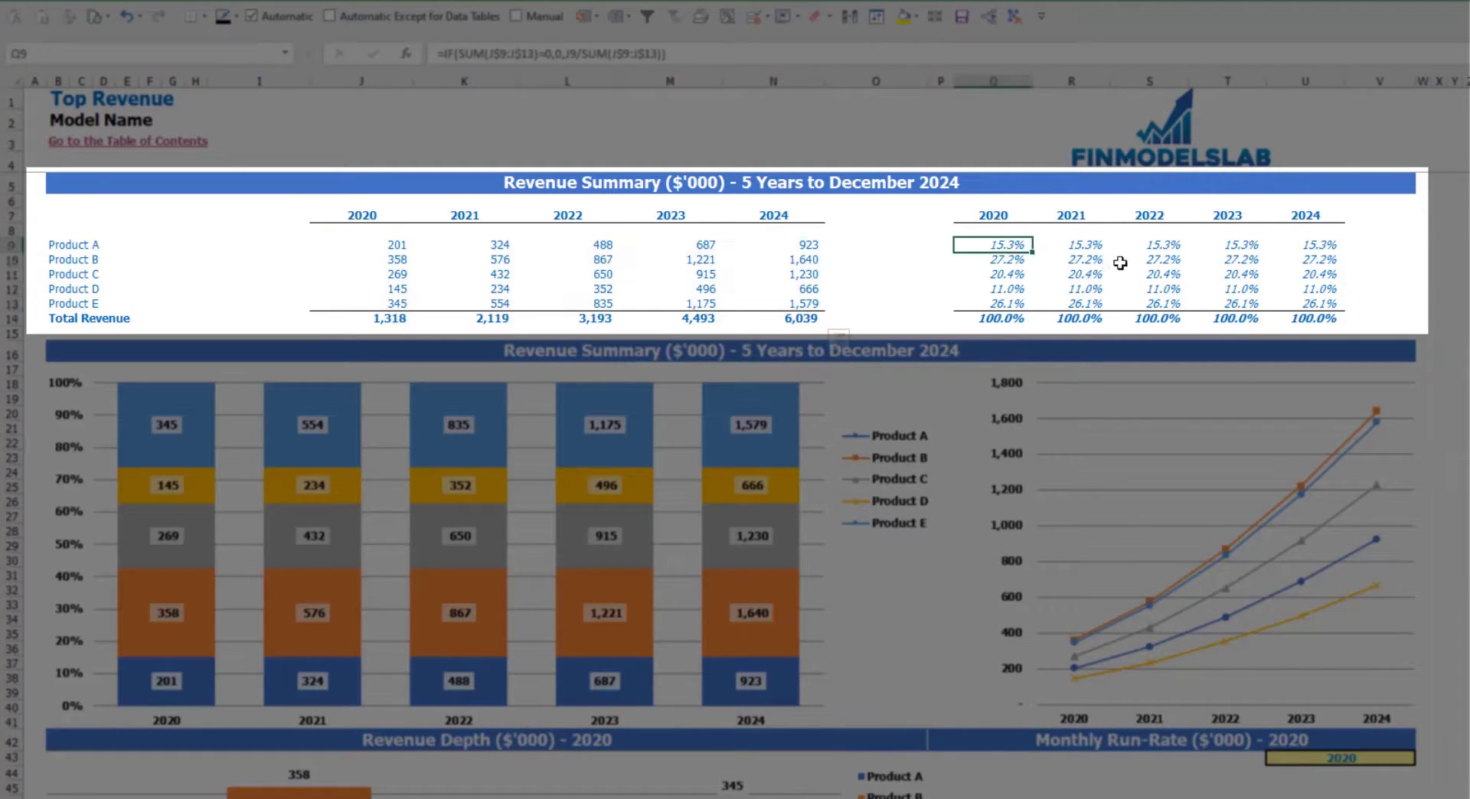
pyautogui.moveTo(1050, 245); pyautogui.dragTo(1286, 318)
pyautogui.click(1462, 288)
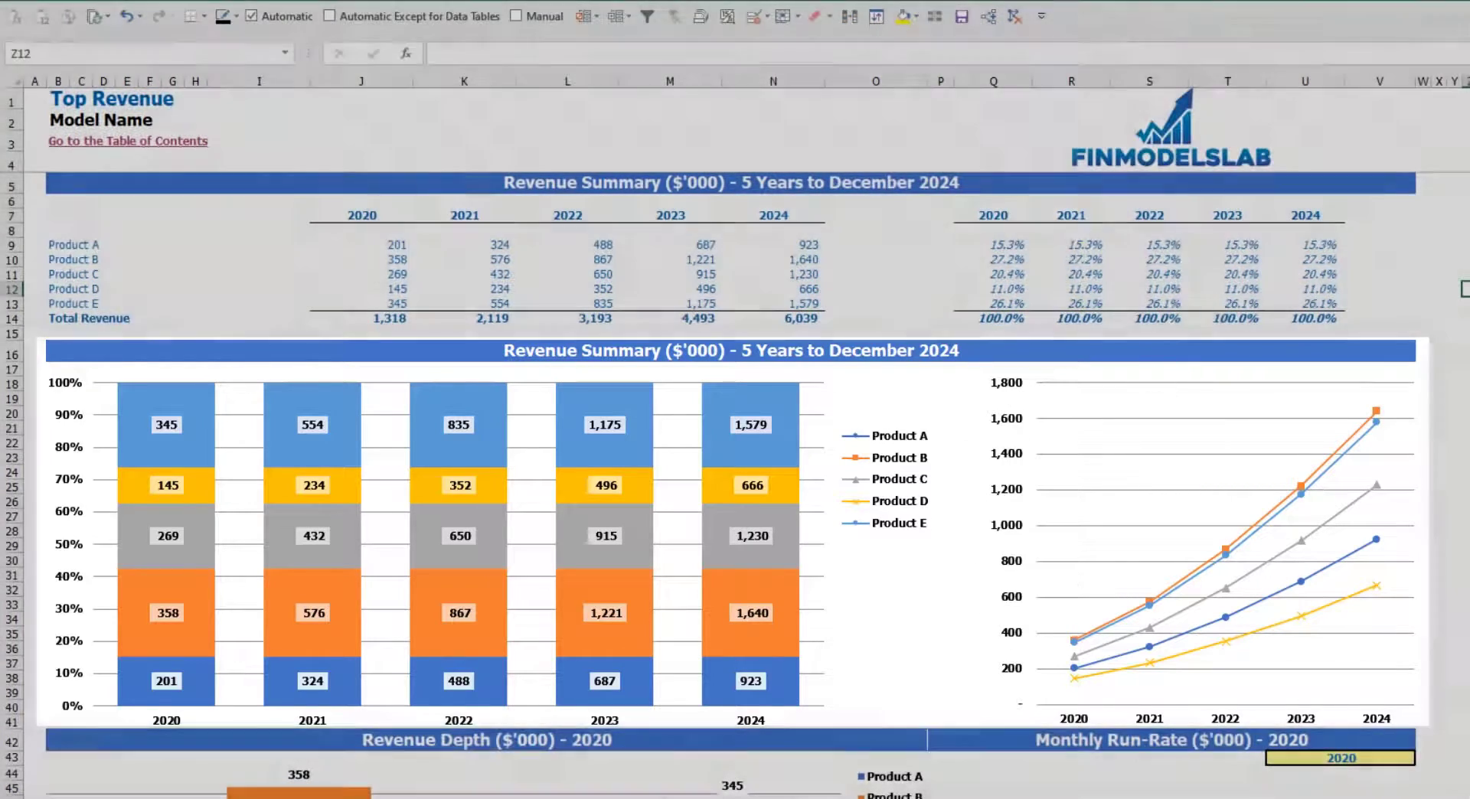
# - Set the year for the Revenue Depth and Monthly Run-Rate charts to 2021
pyautogui.scroll(-10, 594, 450)
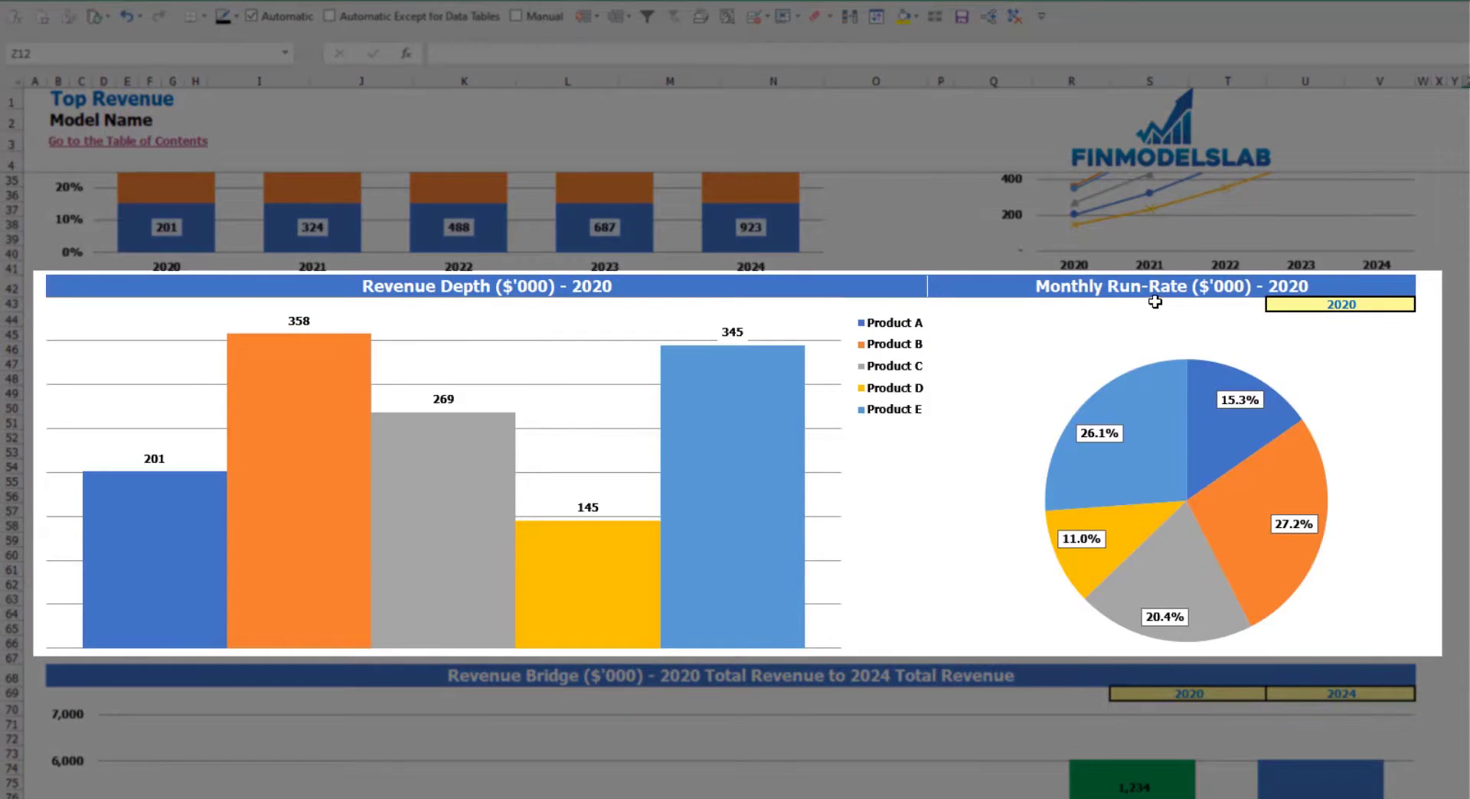
pyautogui.click(1398, 304)
pyautogui.click(1422, 305)
pyautogui.click(1377, 330)
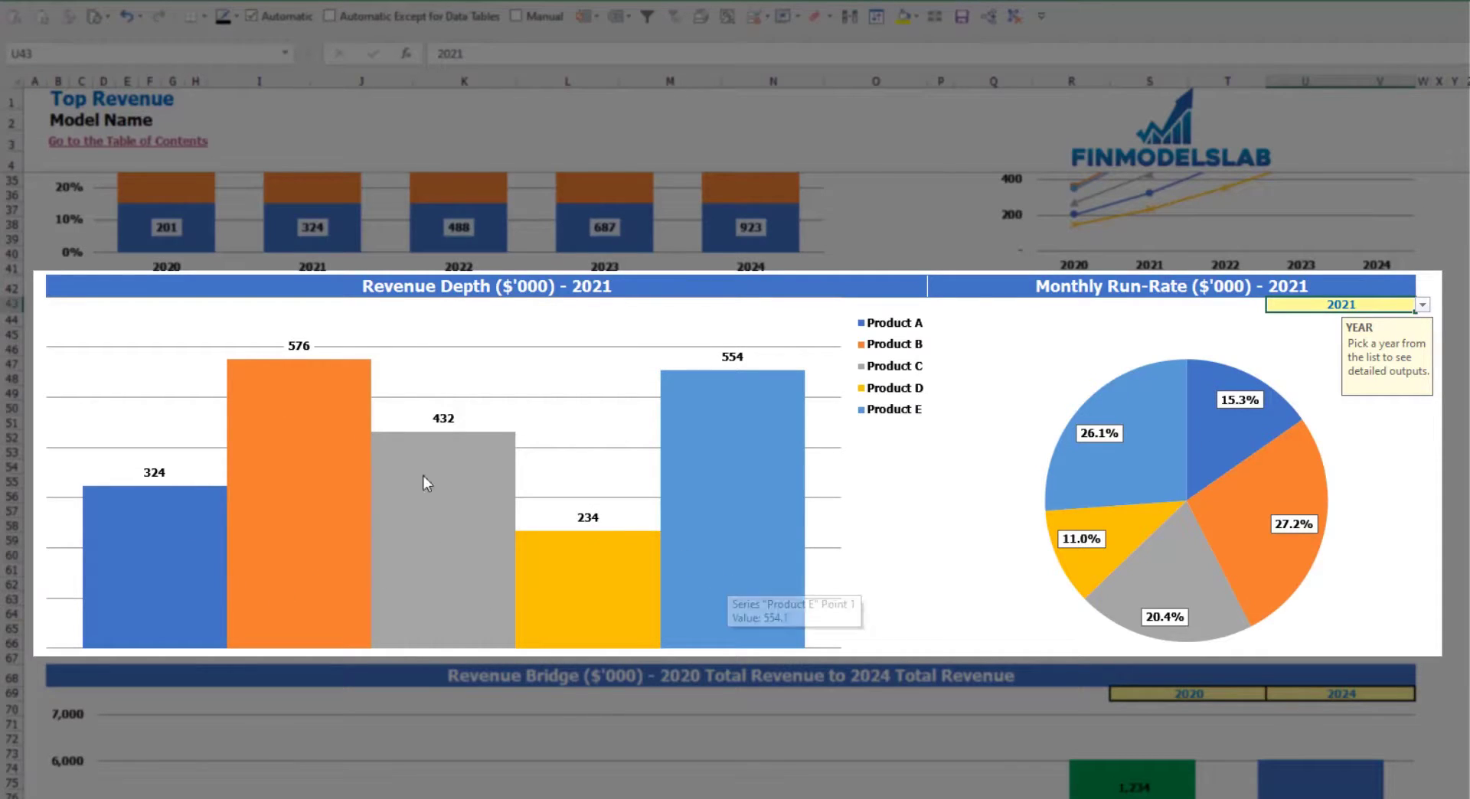
pyautogui.moveTo(1092, 486)
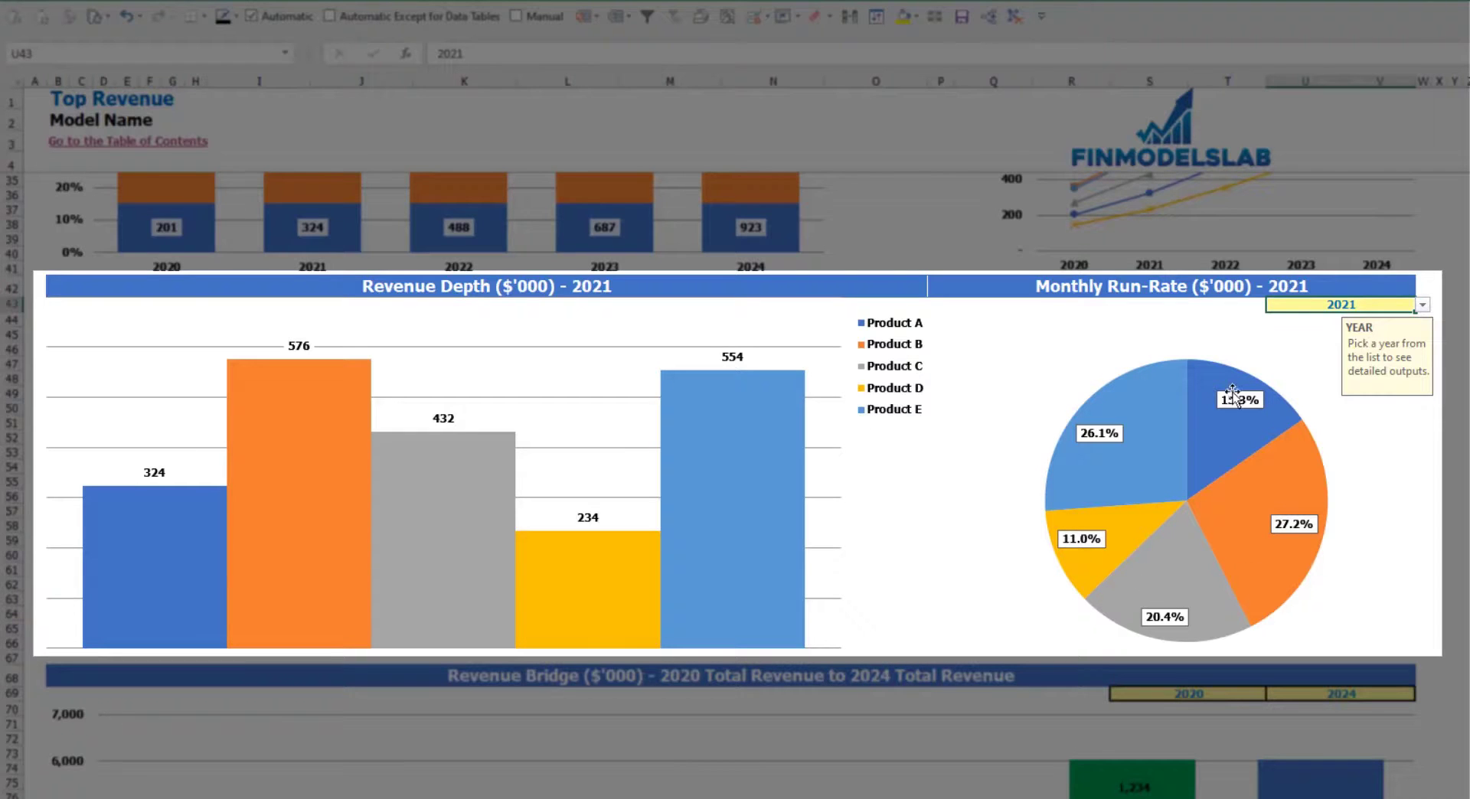
# - Check the first-year and last-year choices of the Revenue Bridge chart and examine its product contributions
pyautogui.scroll(-3, 1191, 565)
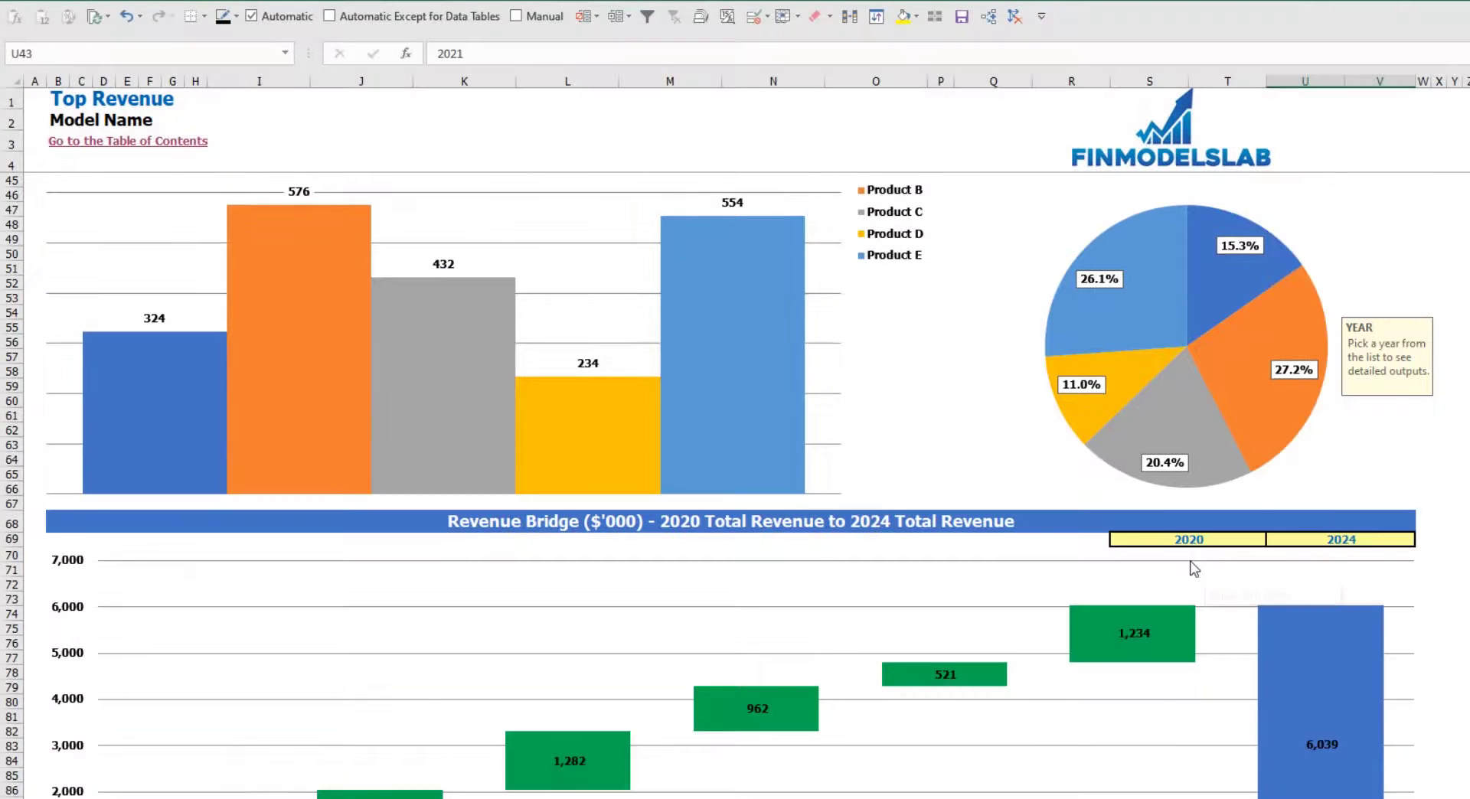
pyautogui.scroll(-3, 1190, 565)
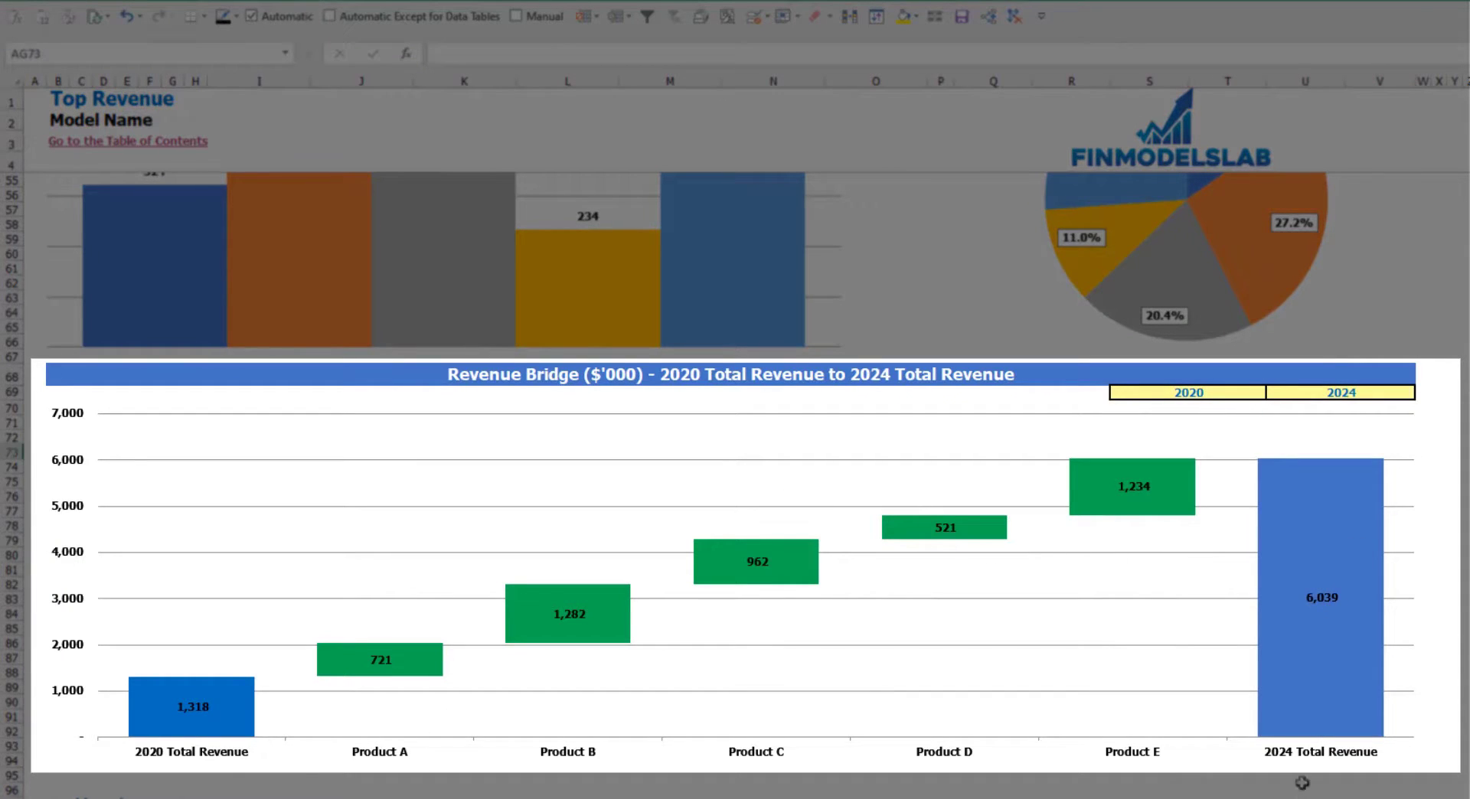
pyautogui.click(1256, 389)
pyautogui.click(1272, 394)
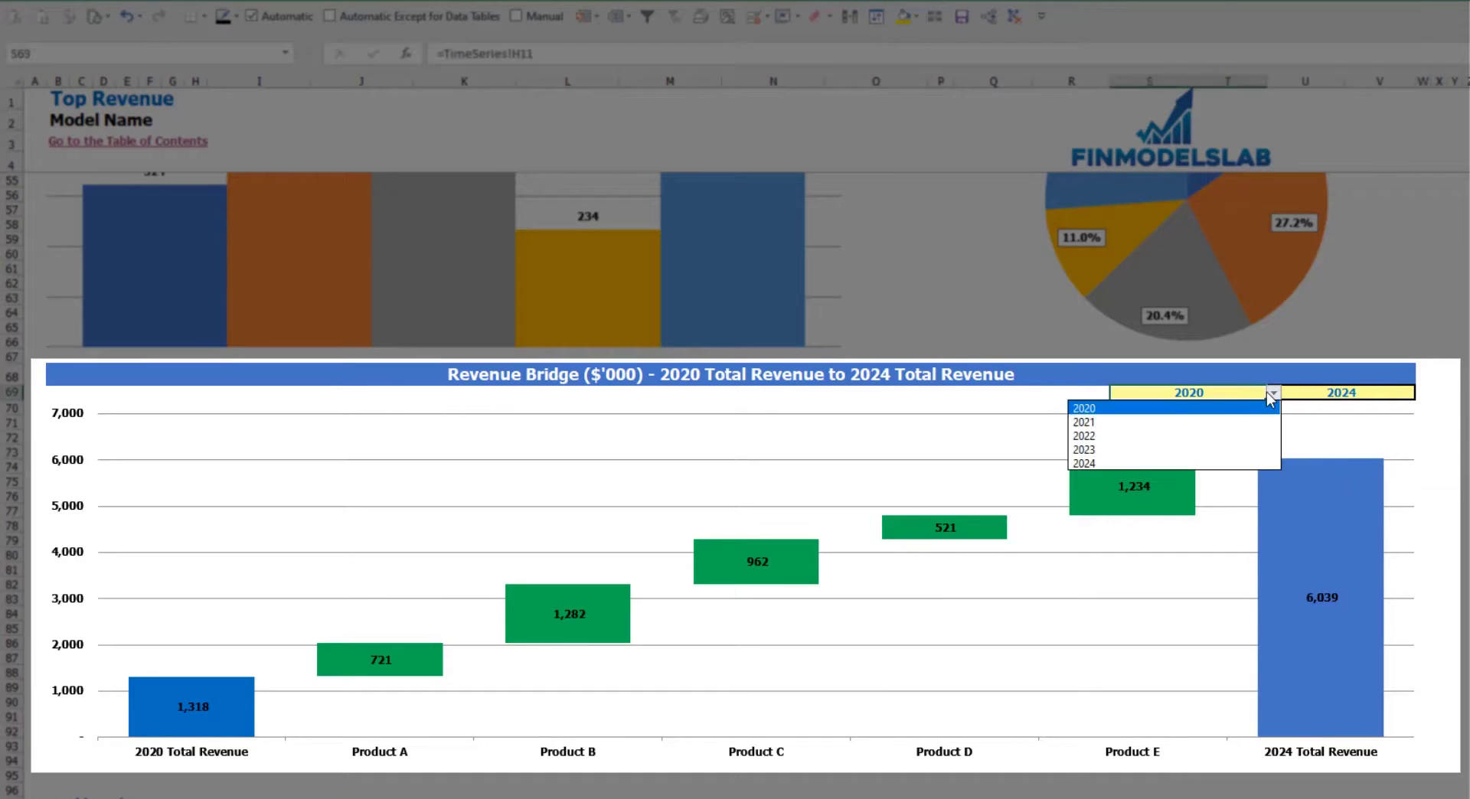
pyautogui.click(1386, 397)
pyautogui.click(1422, 393)
pyautogui.click(1317, 462)
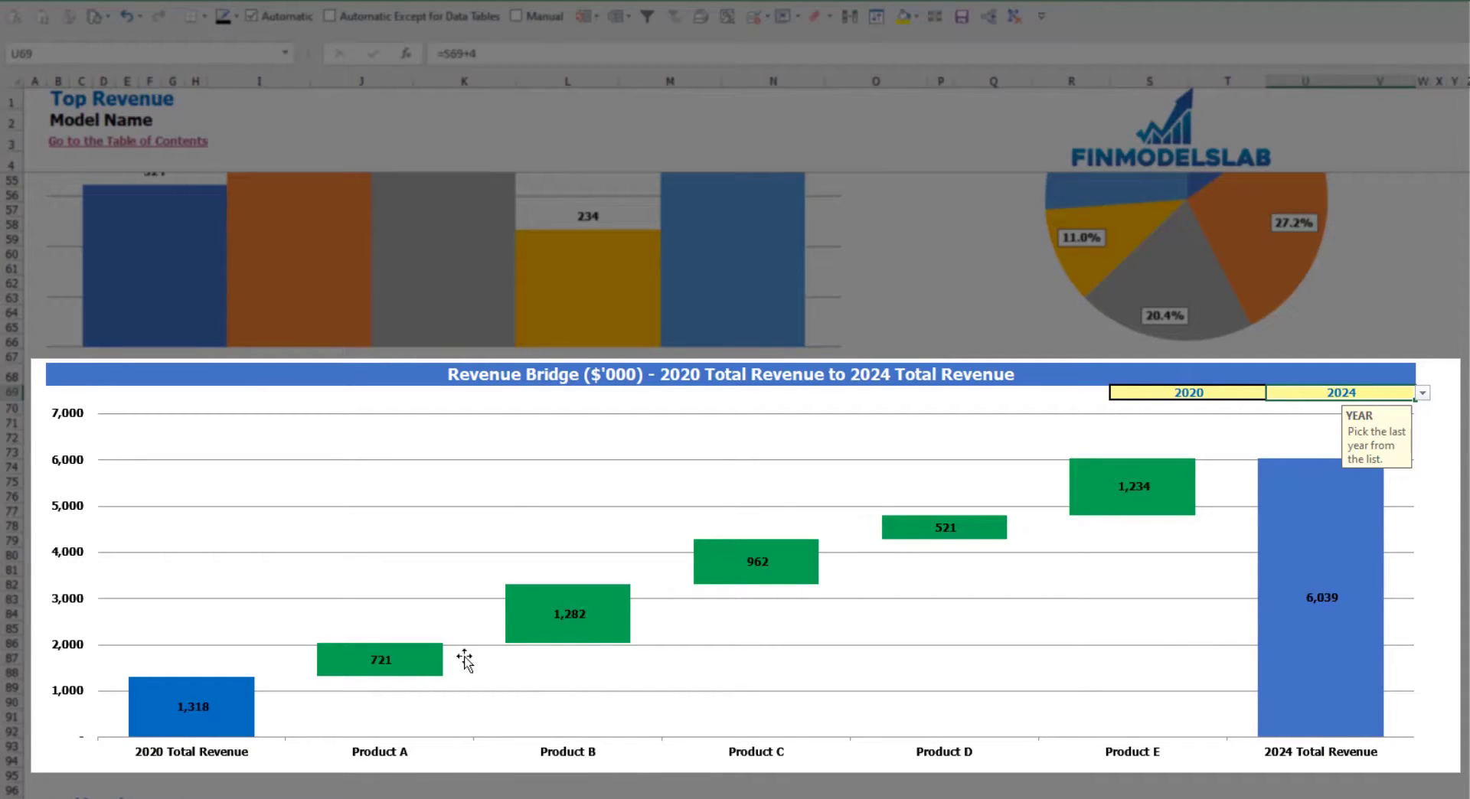
pyautogui.moveTo(418, 684)
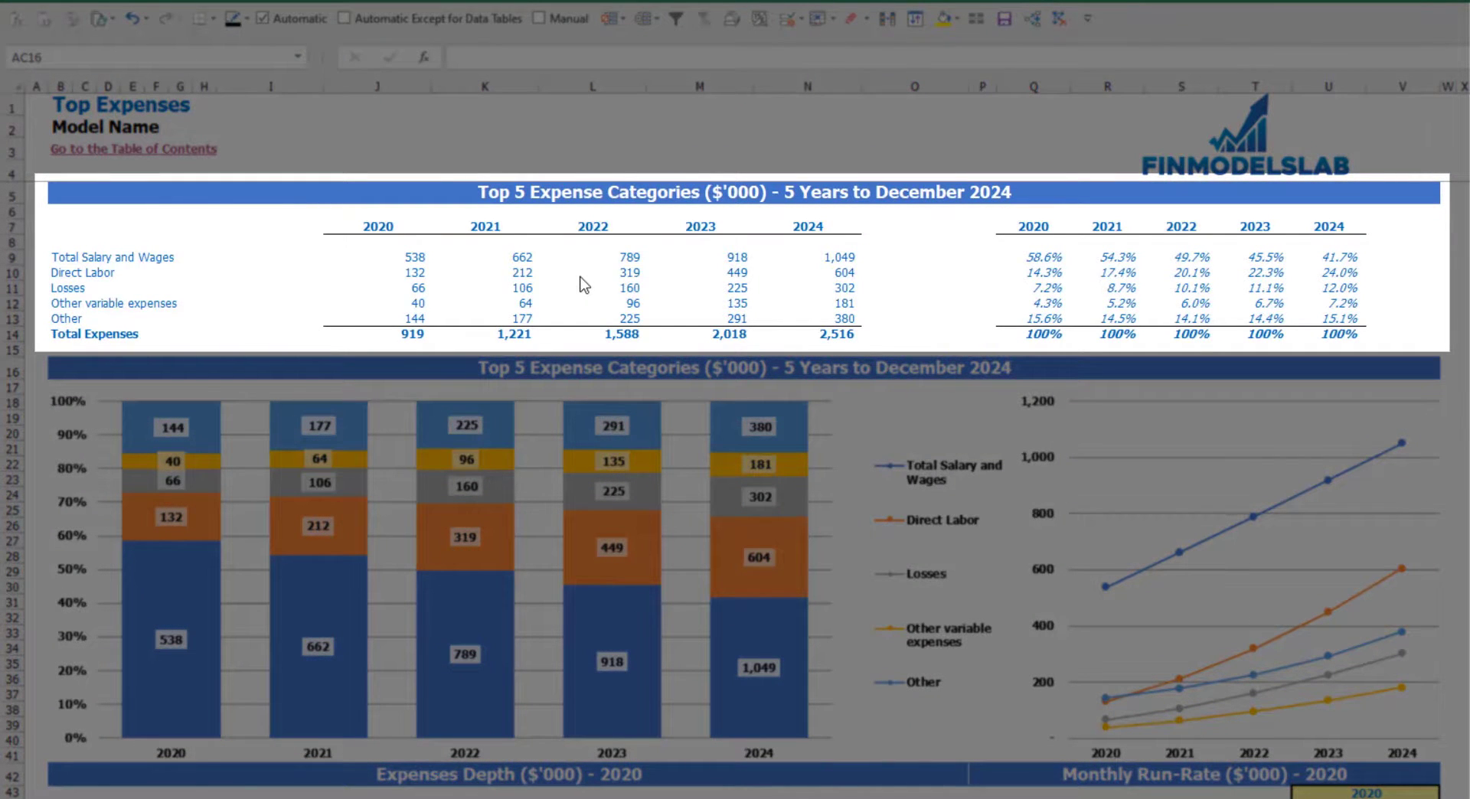
# - Examine the Top 5 Expense Categories table's category names, yearly amounts, total expenses and percentage shares
pyautogui.moveTo(56, 257); pyautogui.dragTo(60, 307)
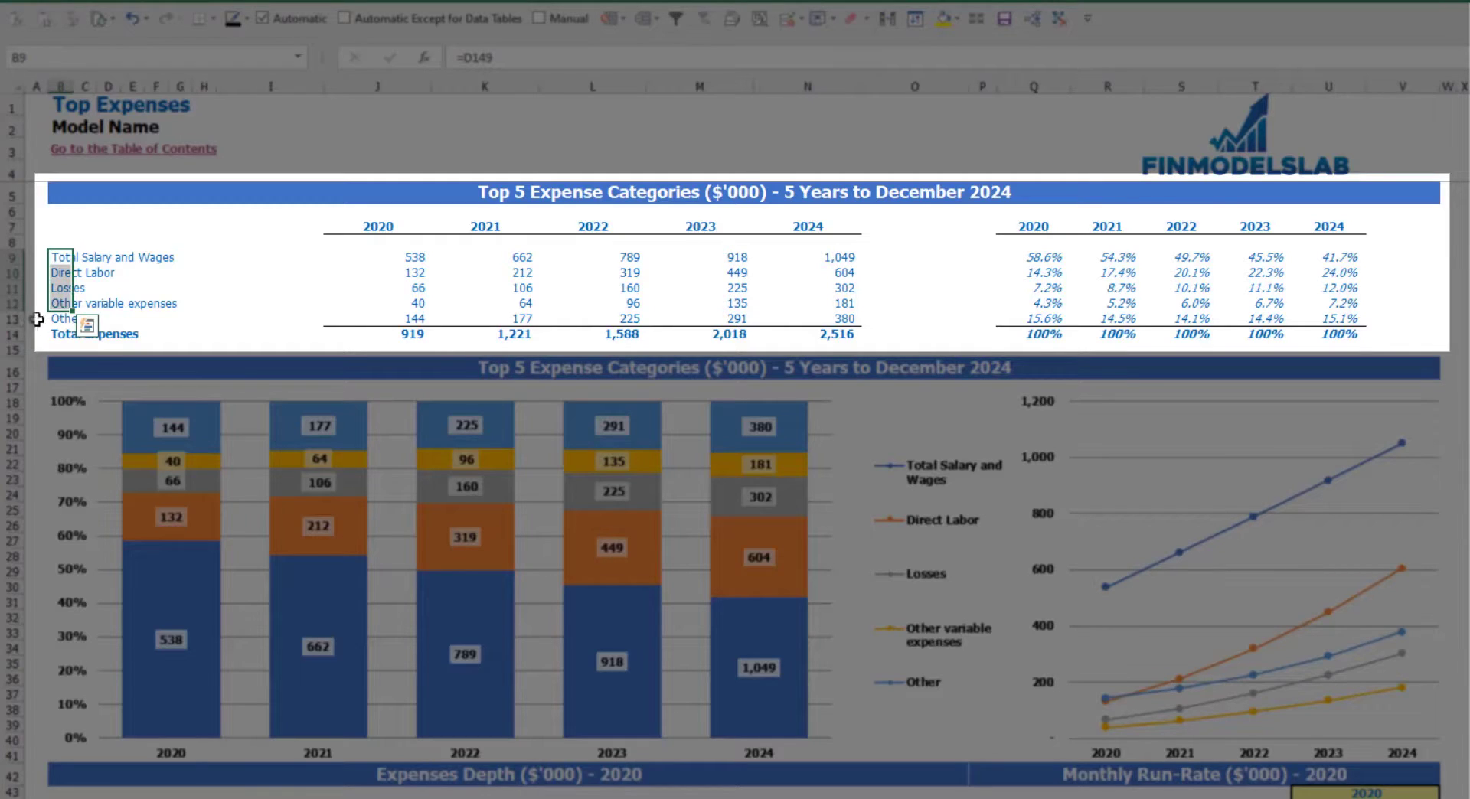
pyautogui.click(53, 319)
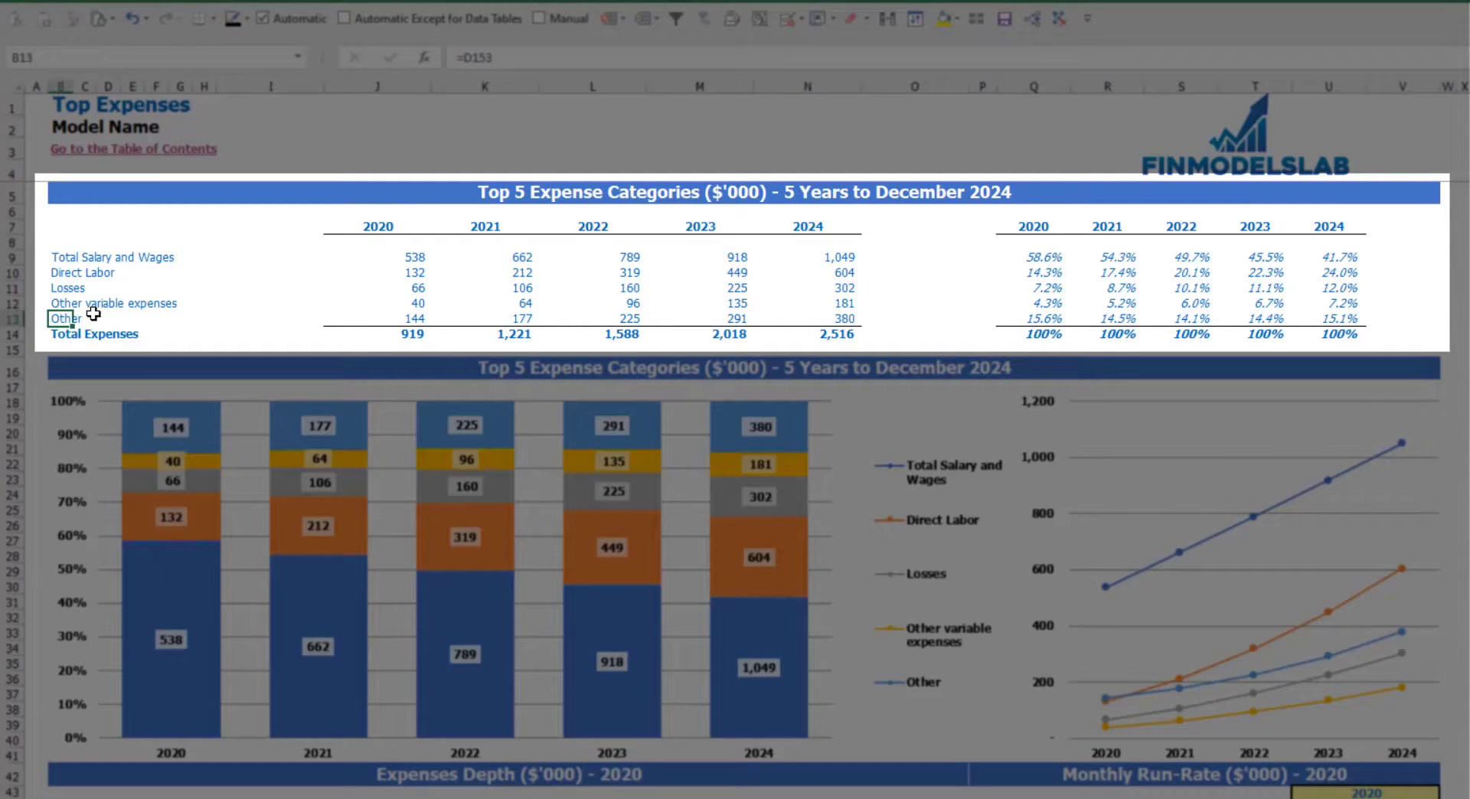
pyautogui.moveTo(378, 230); pyautogui.dragTo(782, 324)
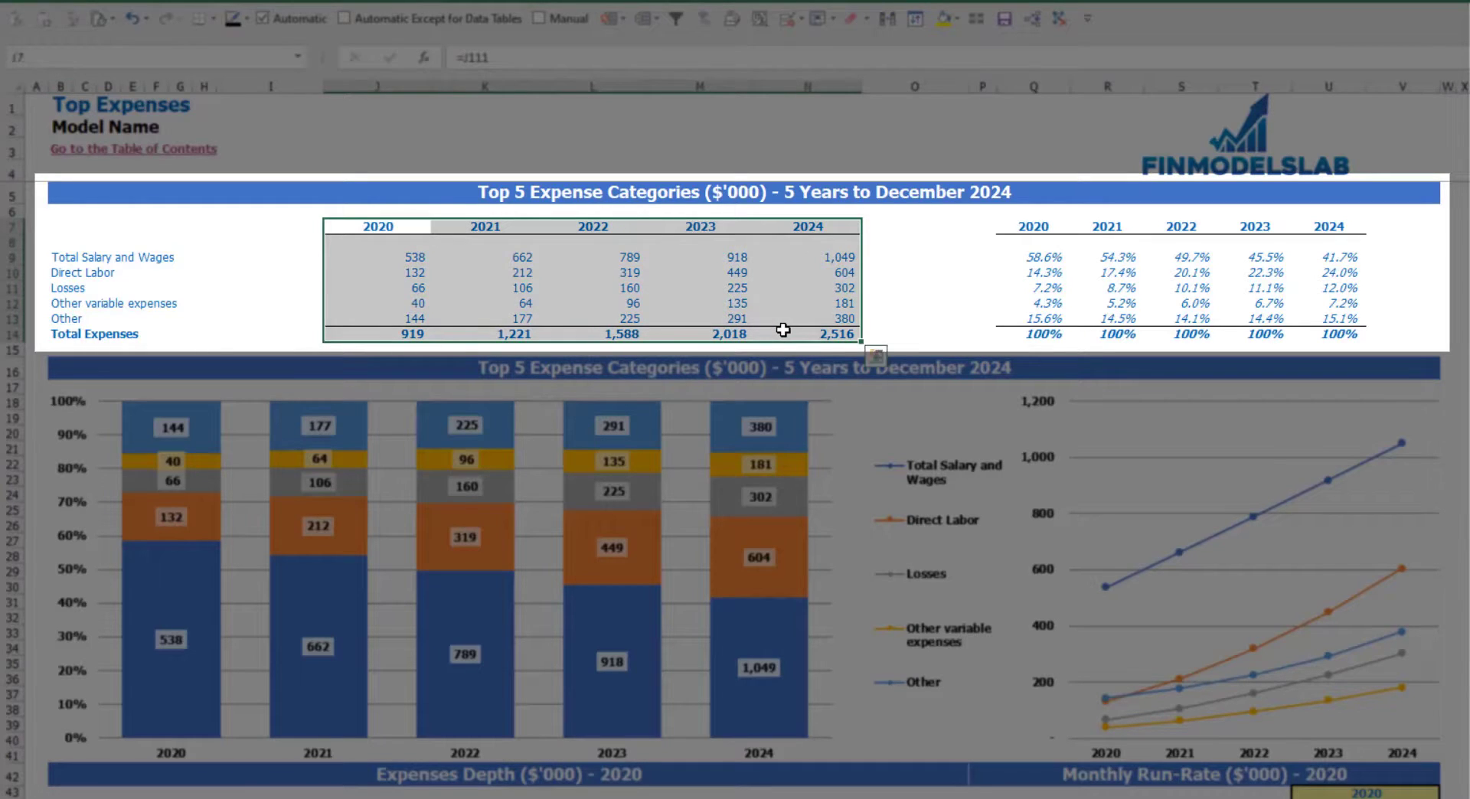
pyautogui.moveTo(406, 333); pyautogui.dragTo(803, 335)
pyautogui.moveTo(1033, 229); pyautogui.dragTo(1352, 321)
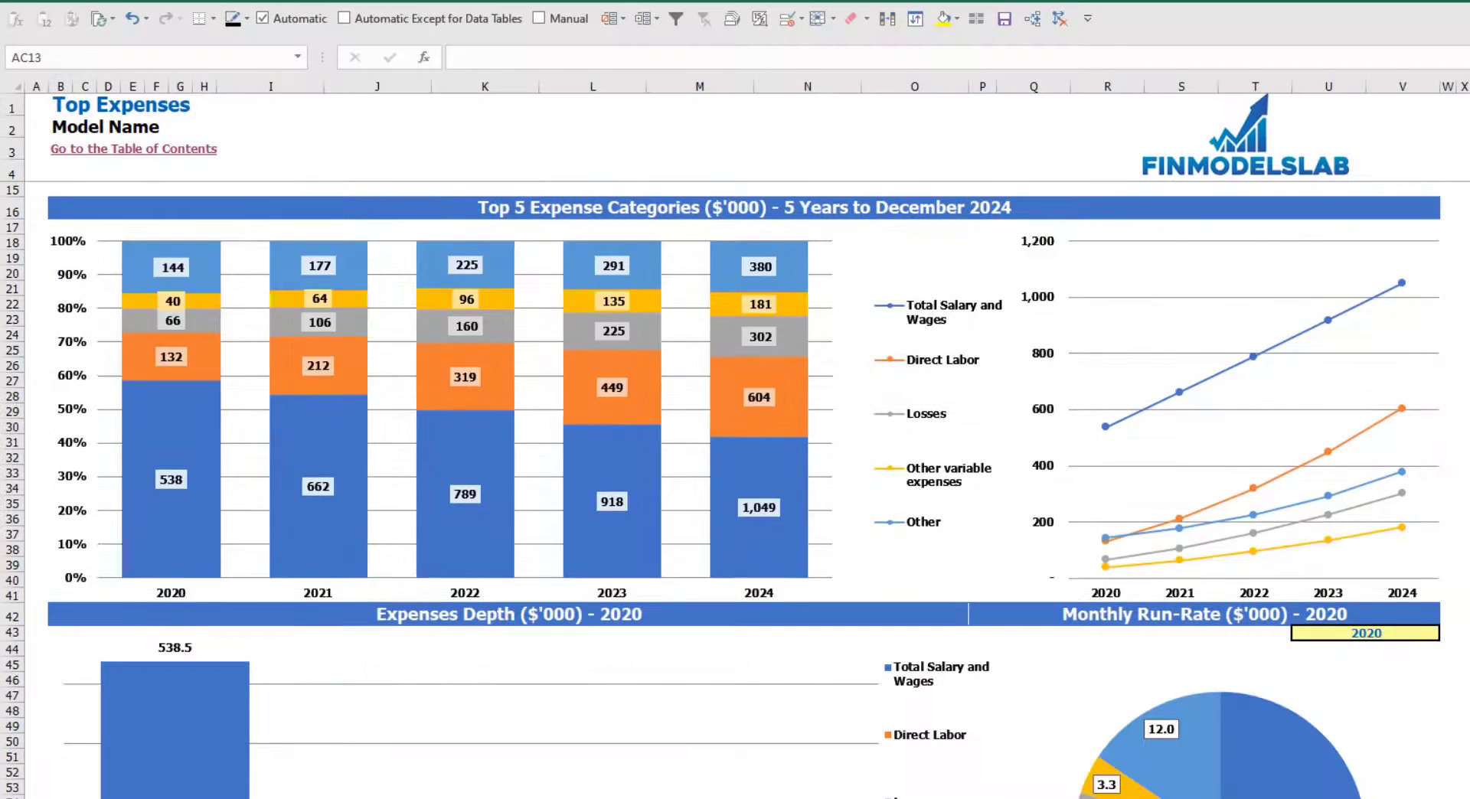
# - Set the year for the Expenses Depth and Monthly Run-Rate charts to 2021
pyautogui.scroll(-7, 564, 446)
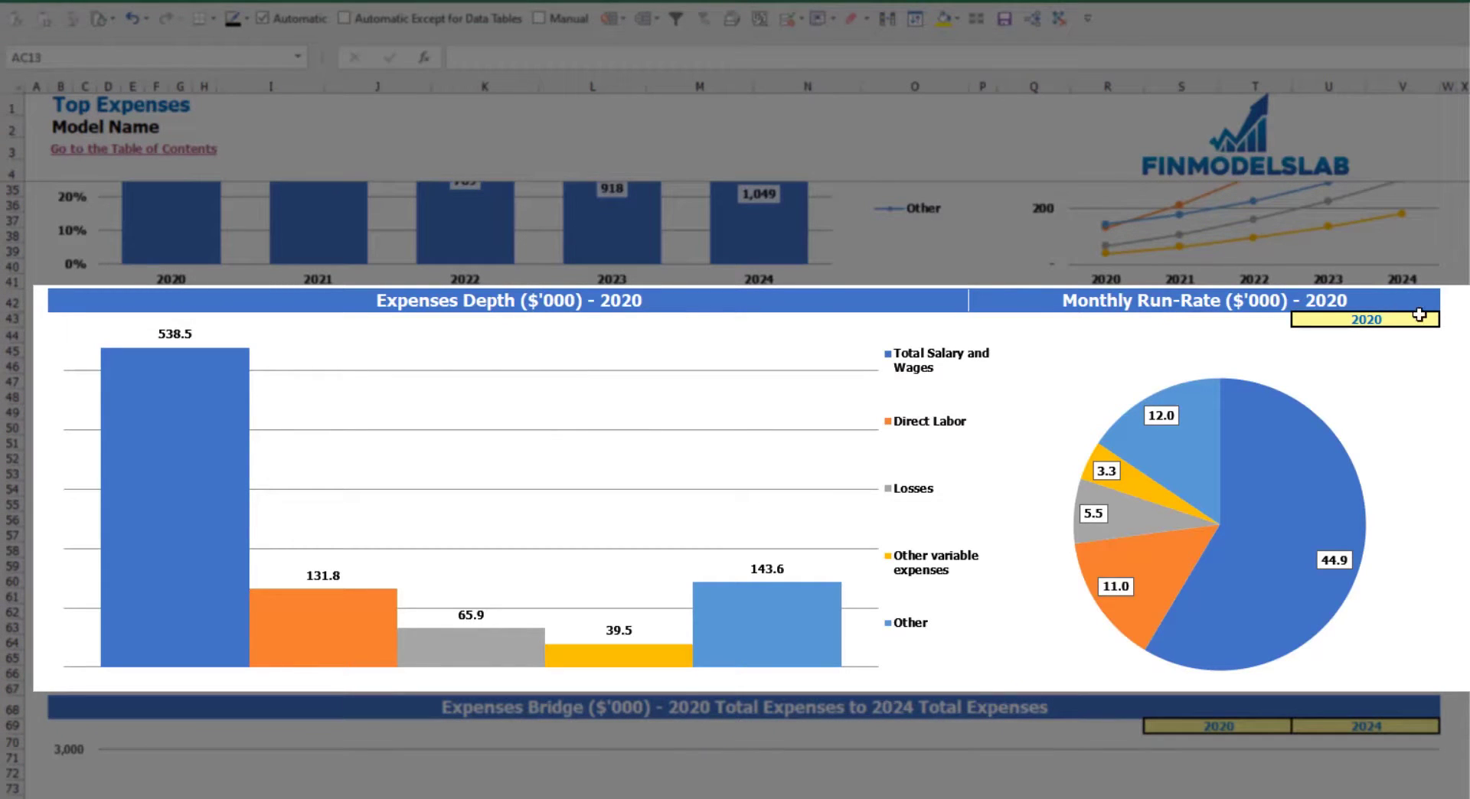
pyautogui.click(1433, 317)
pyautogui.click(1448, 320)
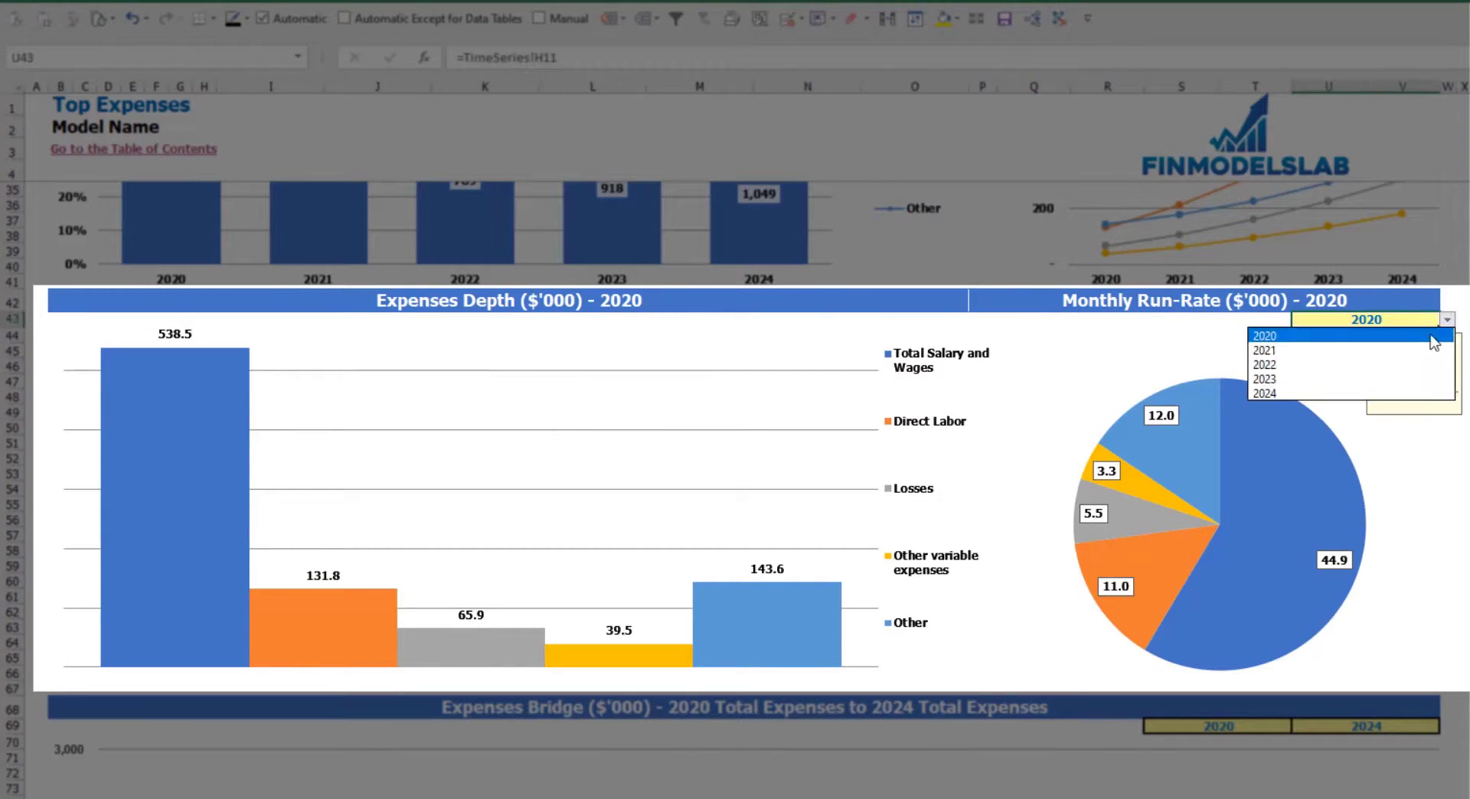
pyautogui.click(1314, 352)
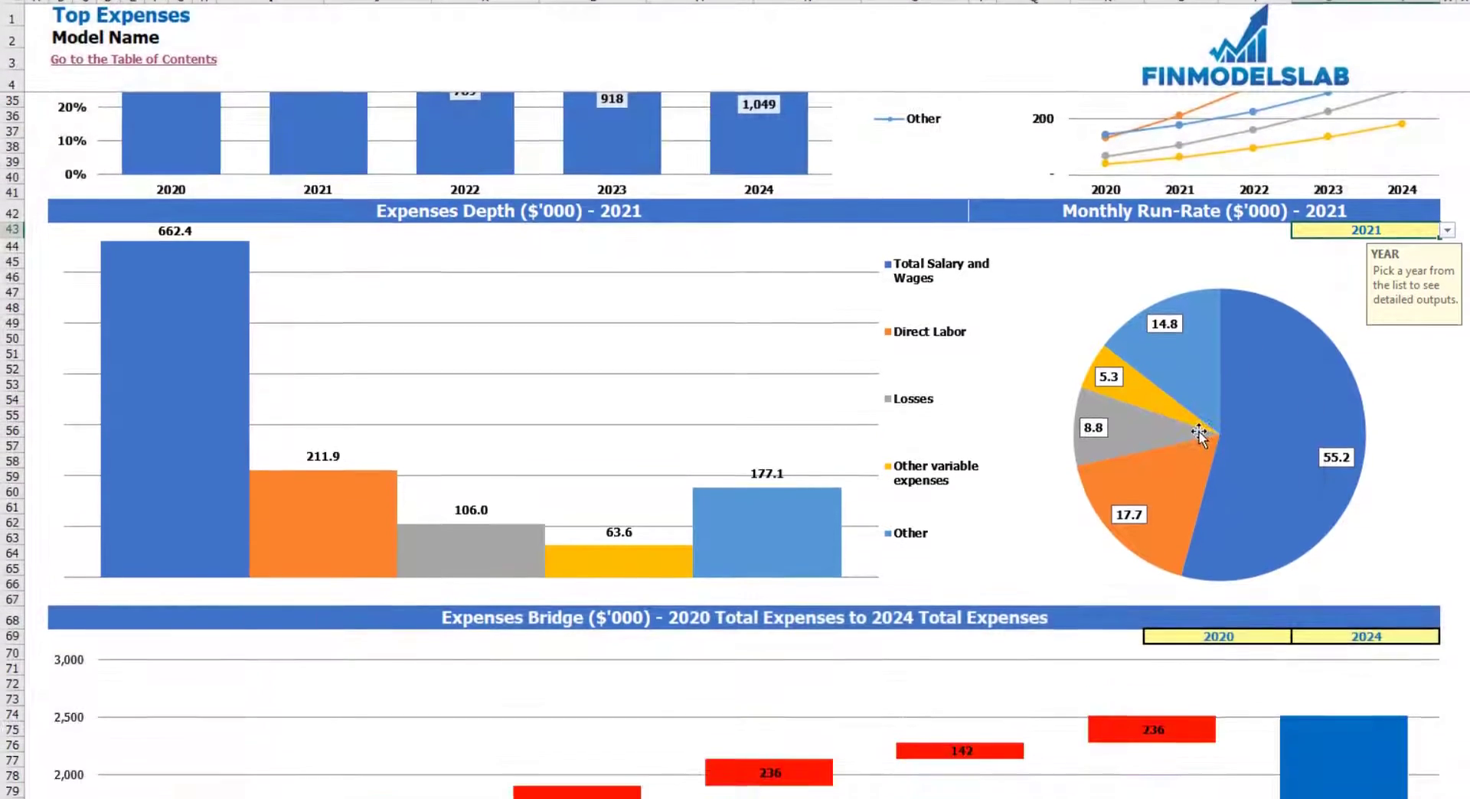
# - Check the available first-year and last-year choices for the Expenses Bridge chart without changing them
pyautogui.scroll(-7, 1071, 383)
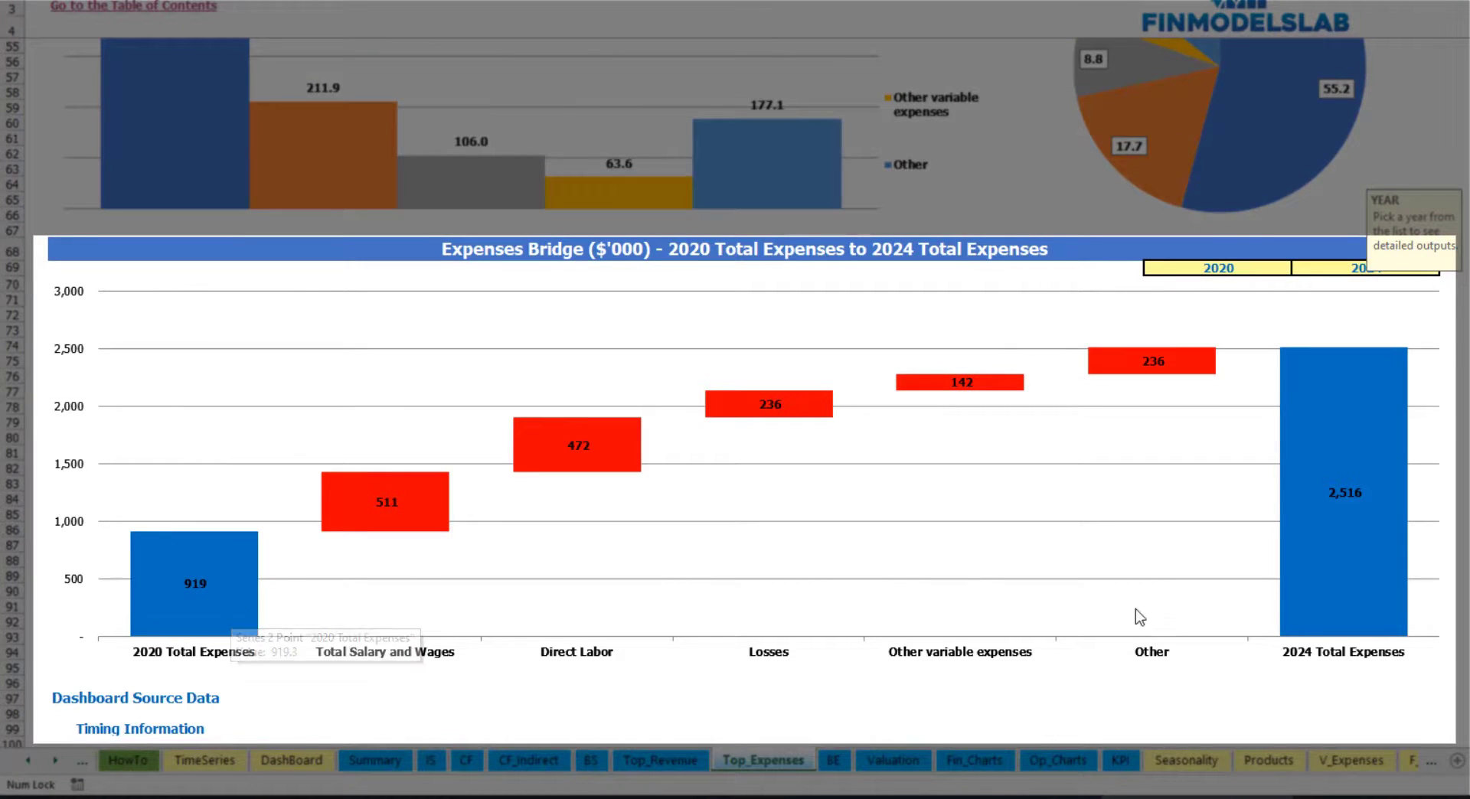
pyautogui.click(1274, 267)
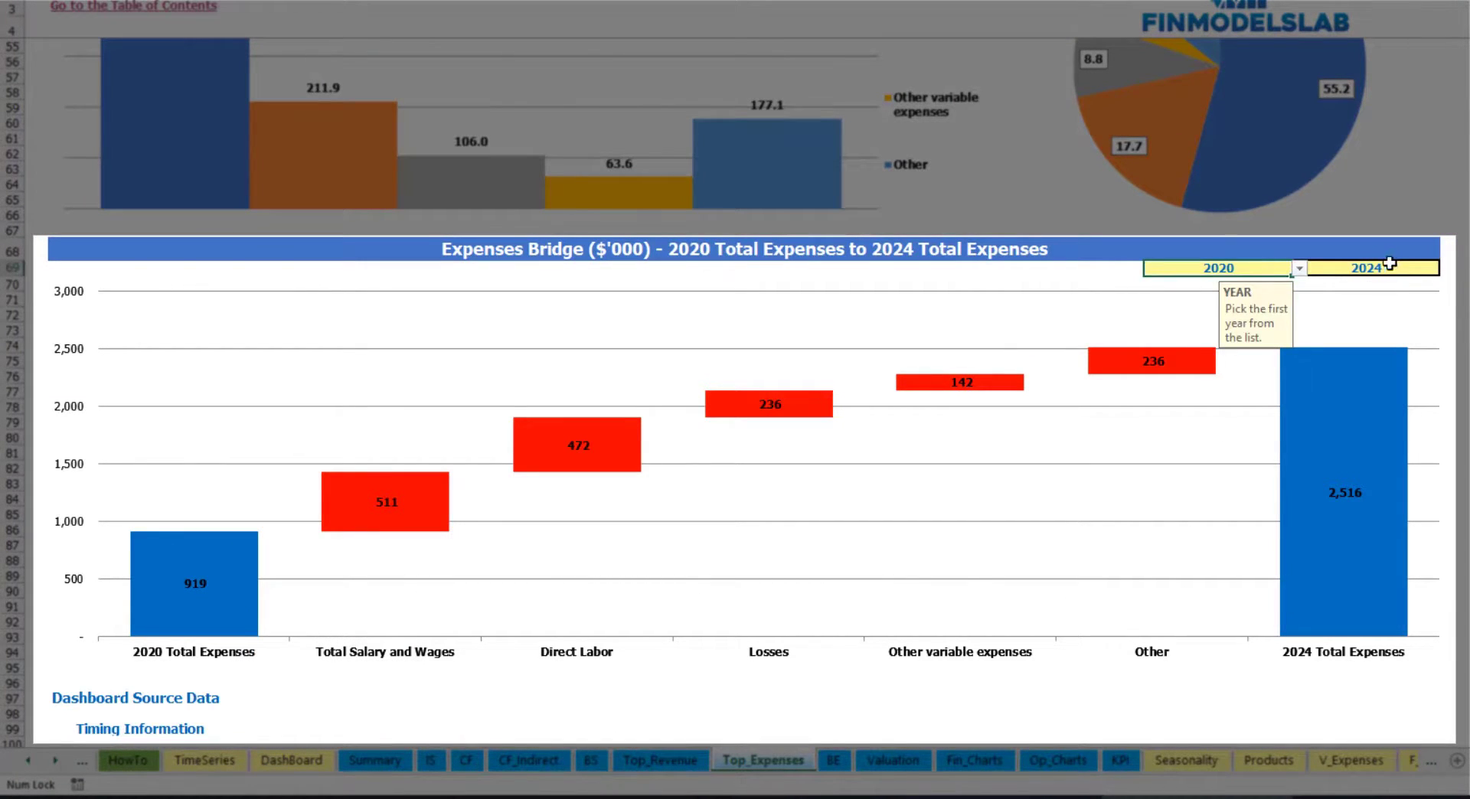
pyautogui.click(1402, 268)
pyautogui.click(1271, 263)
pyautogui.click(1299, 268)
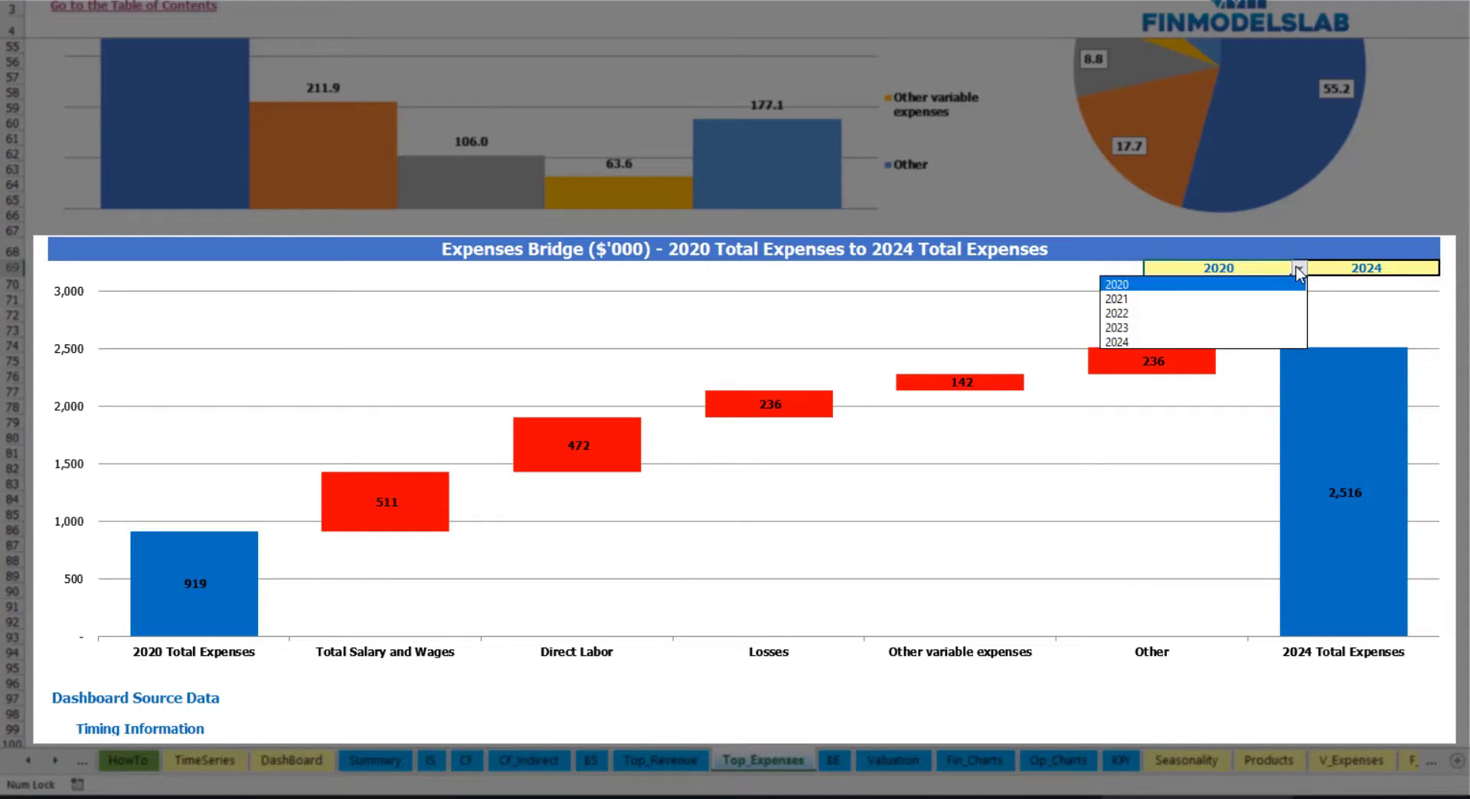
pyautogui.click(1431, 263)
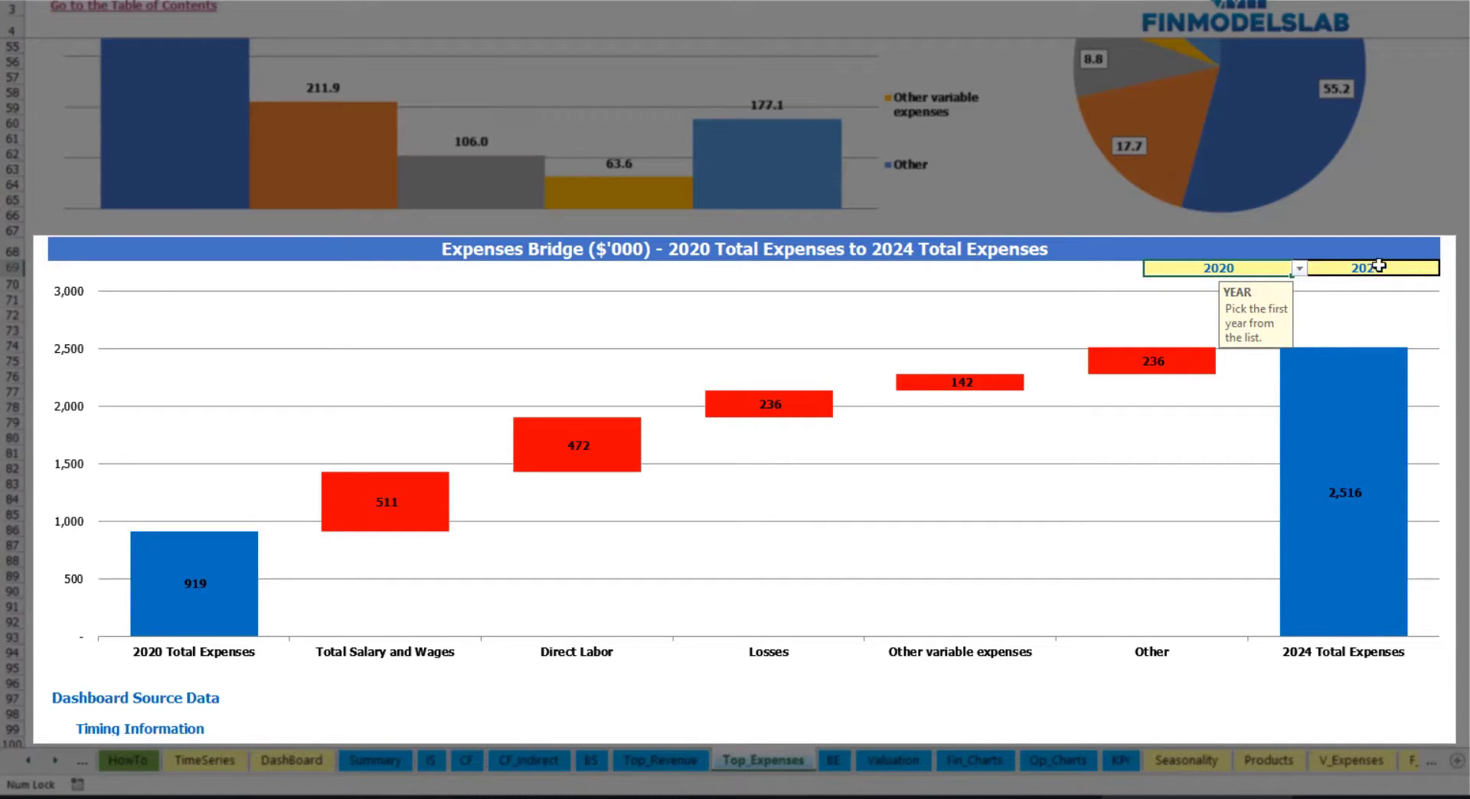
pyautogui.click(1419, 266)
pyautogui.click(1448, 270)
pyautogui.press('Escape')
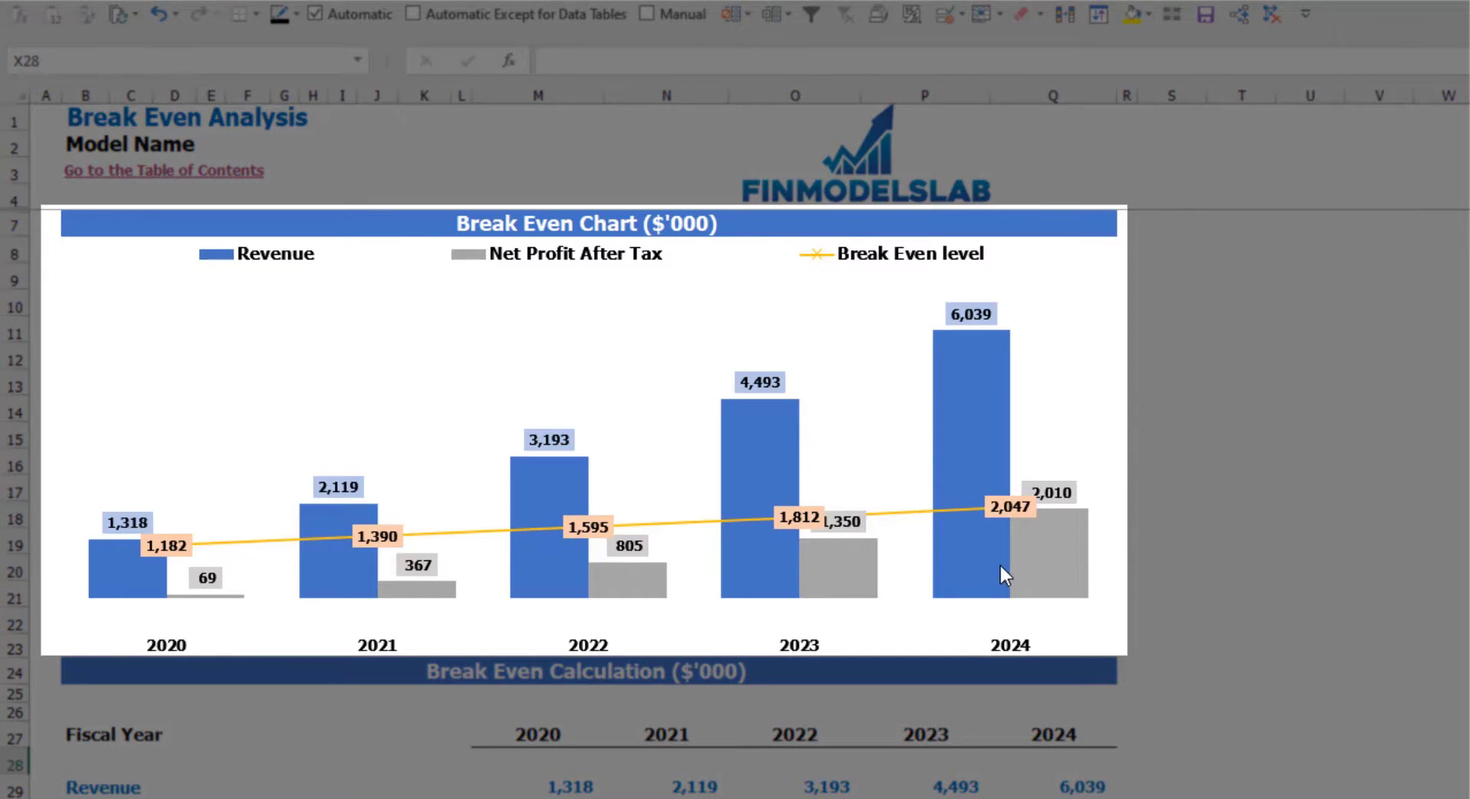
# - Examine the yearly revenue columns against the break-even level in the Break Even Chart
pyautogui.moveTo(157, 574)
pyautogui.moveTo(341, 514)
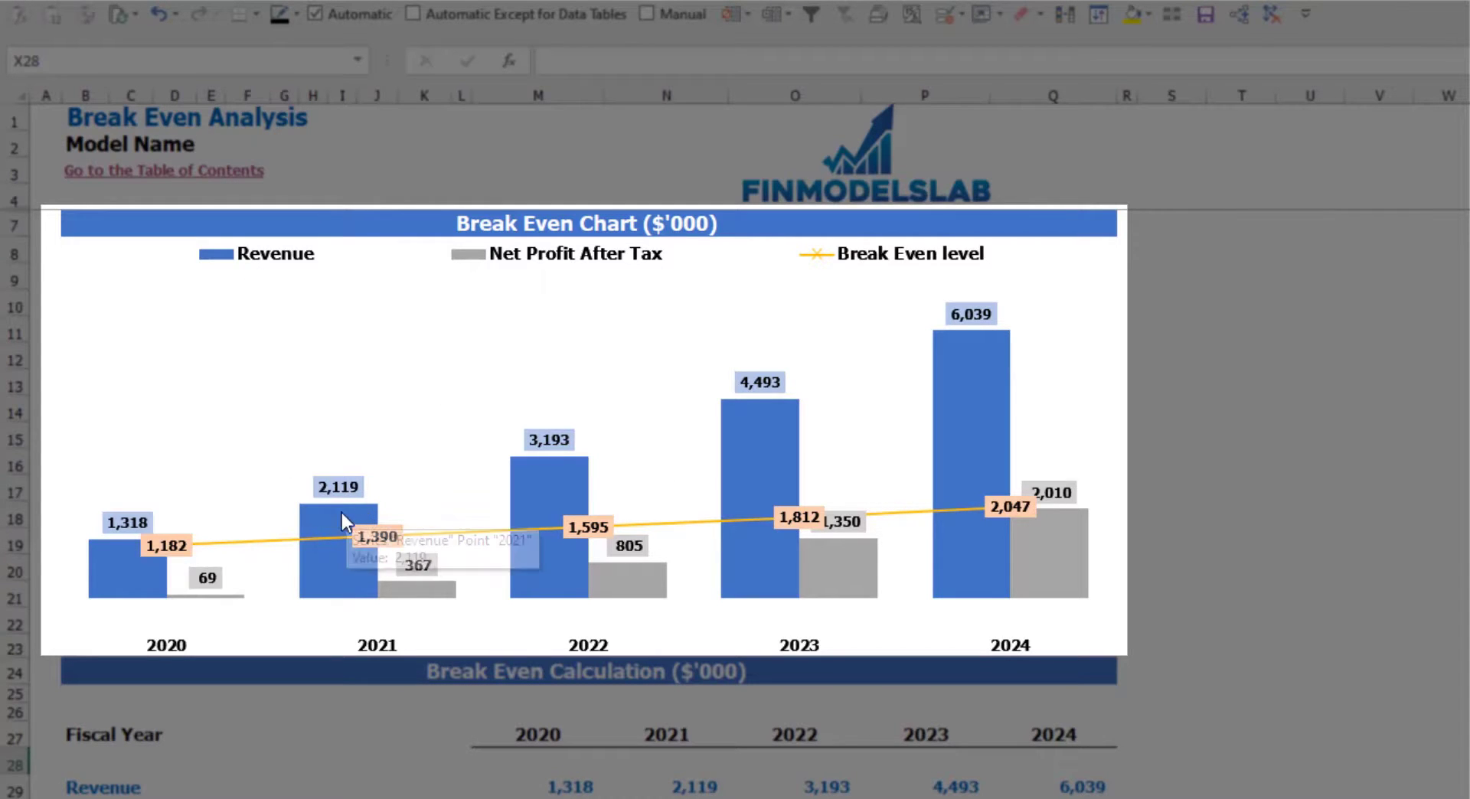
pyautogui.moveTo(540, 489)
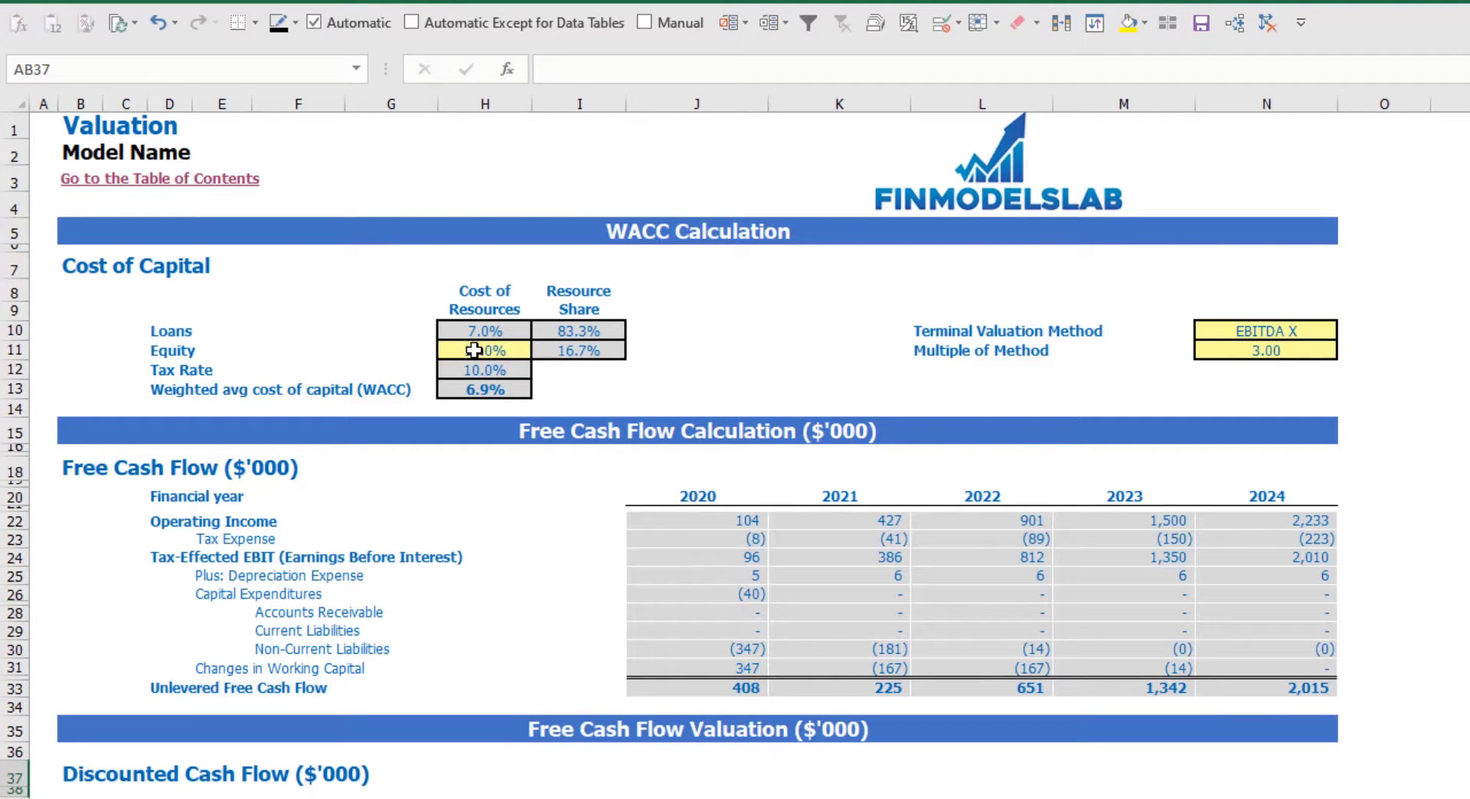
# - Inspect the WACC Calculation cells for equity cost, loan cost, resource shares and weighted average cost of capital
pyautogui.click(474, 350)
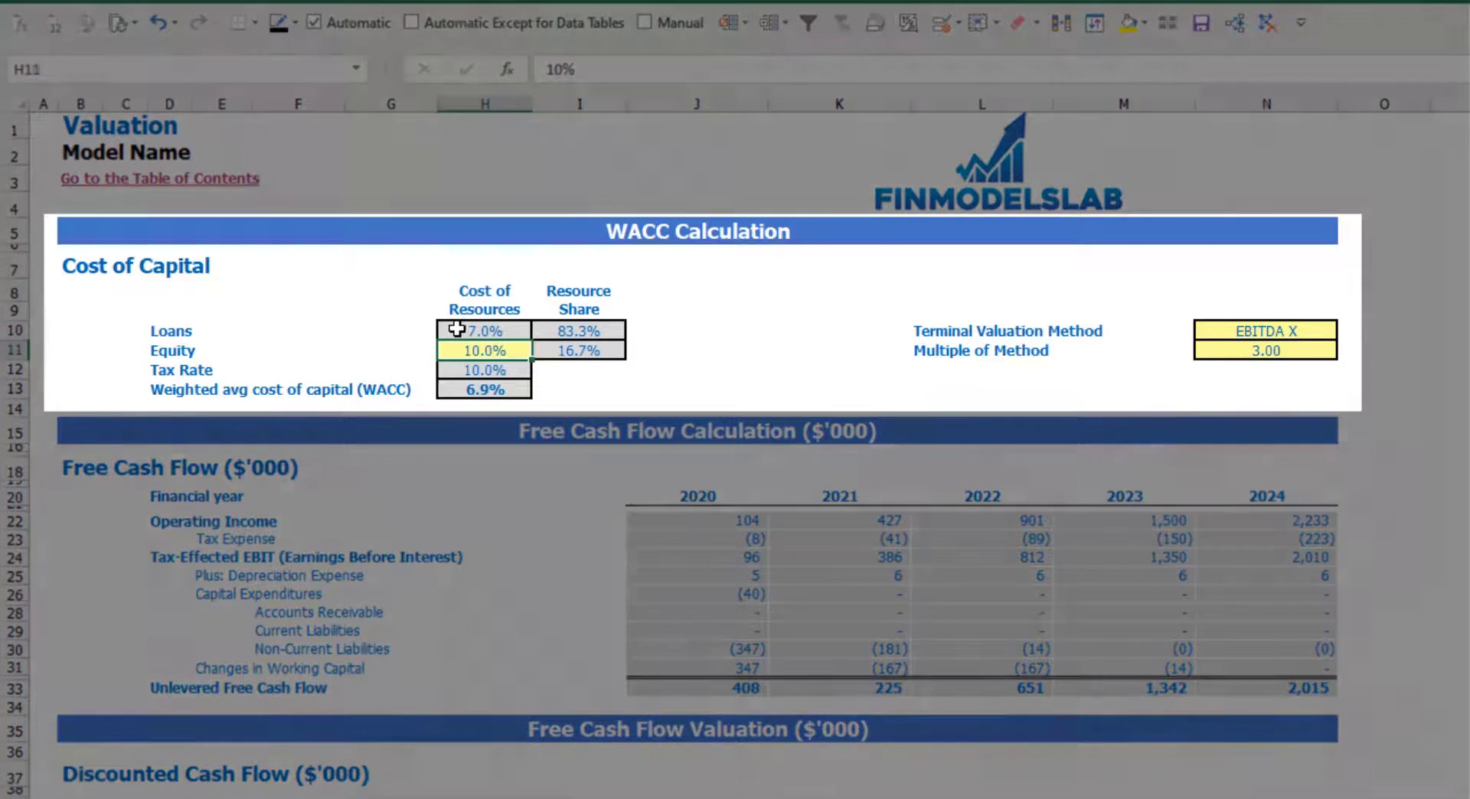
pyautogui.click(453, 329)
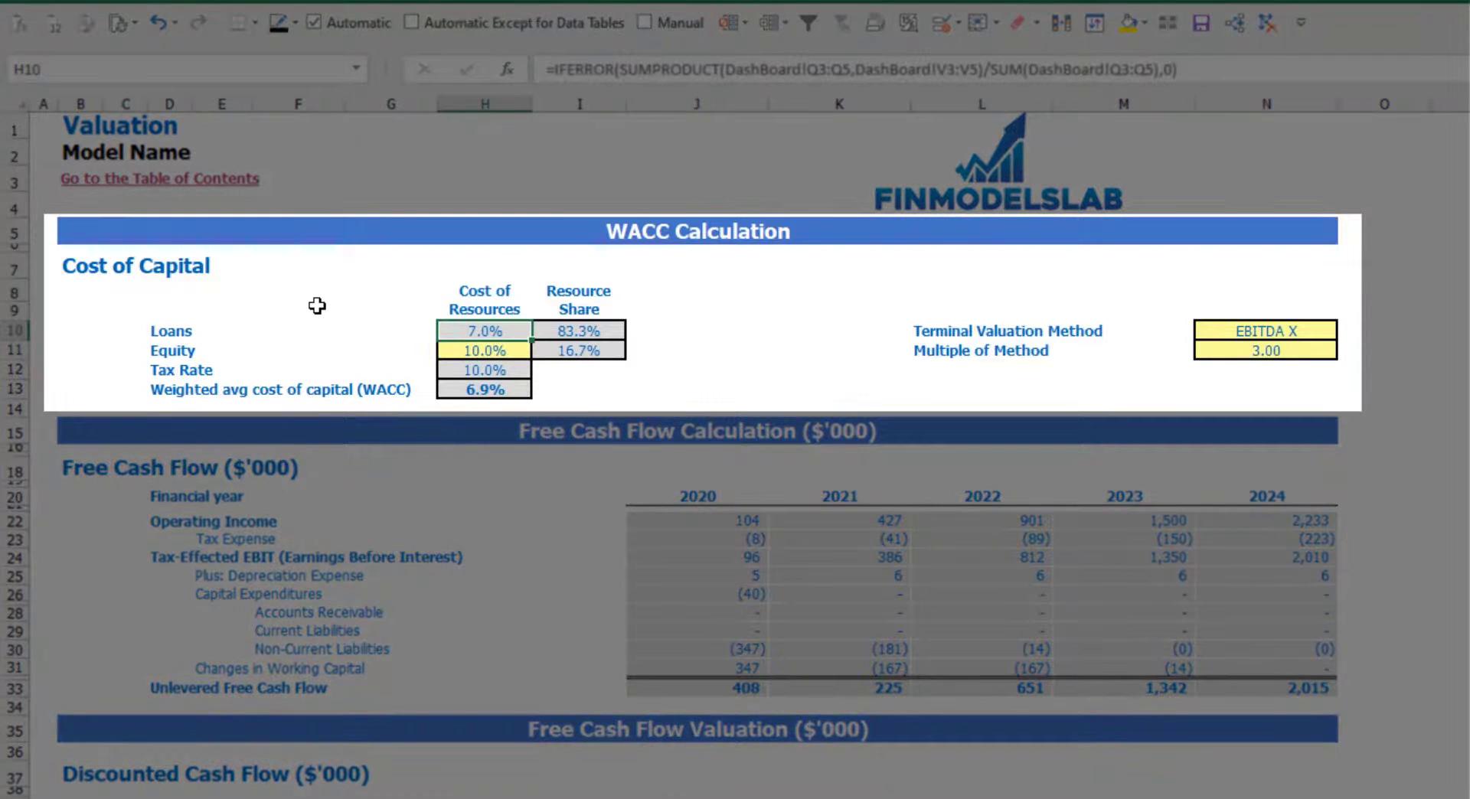
pyautogui.moveTo(576, 331); pyautogui.dragTo(577, 350)
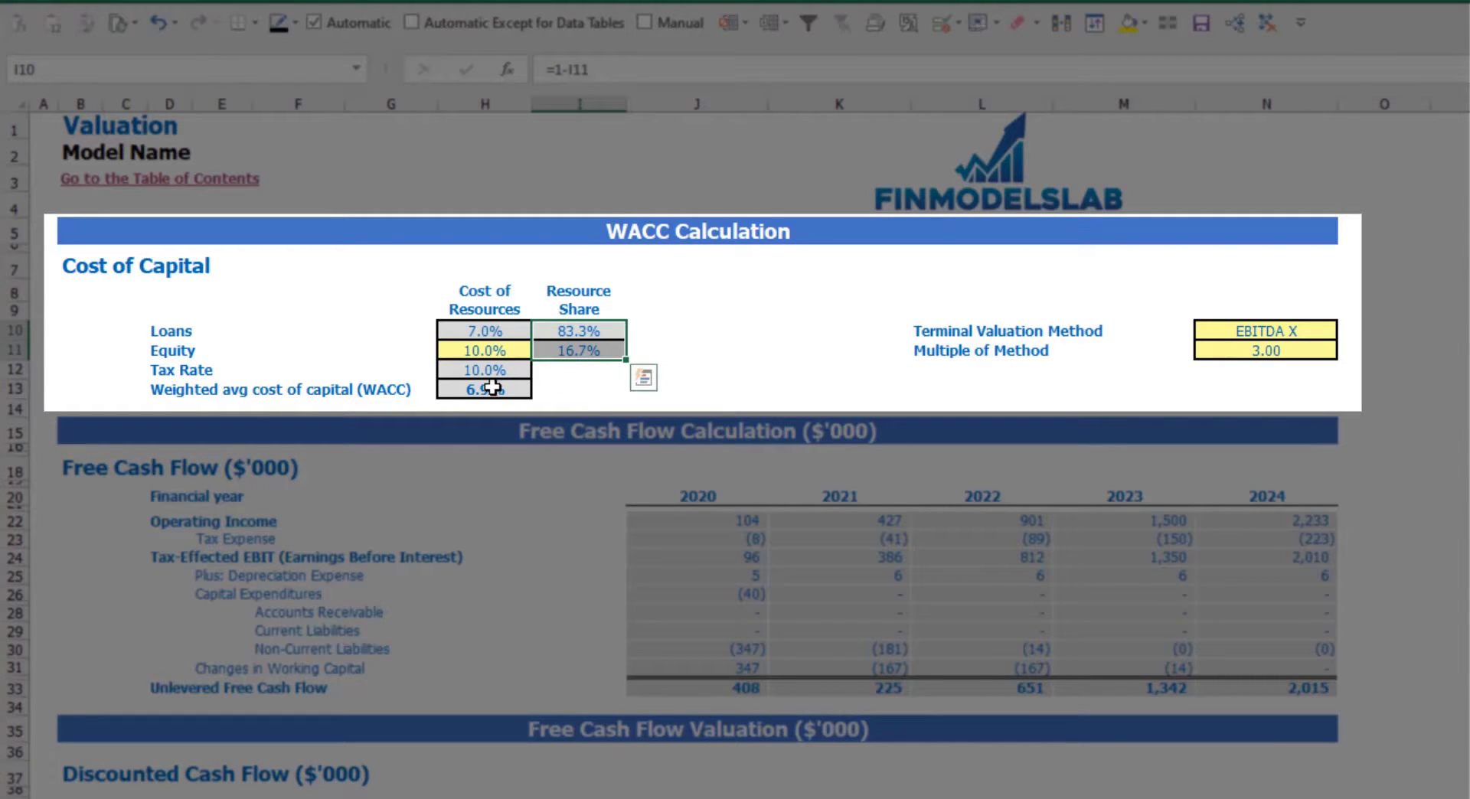
pyautogui.click(504, 394)
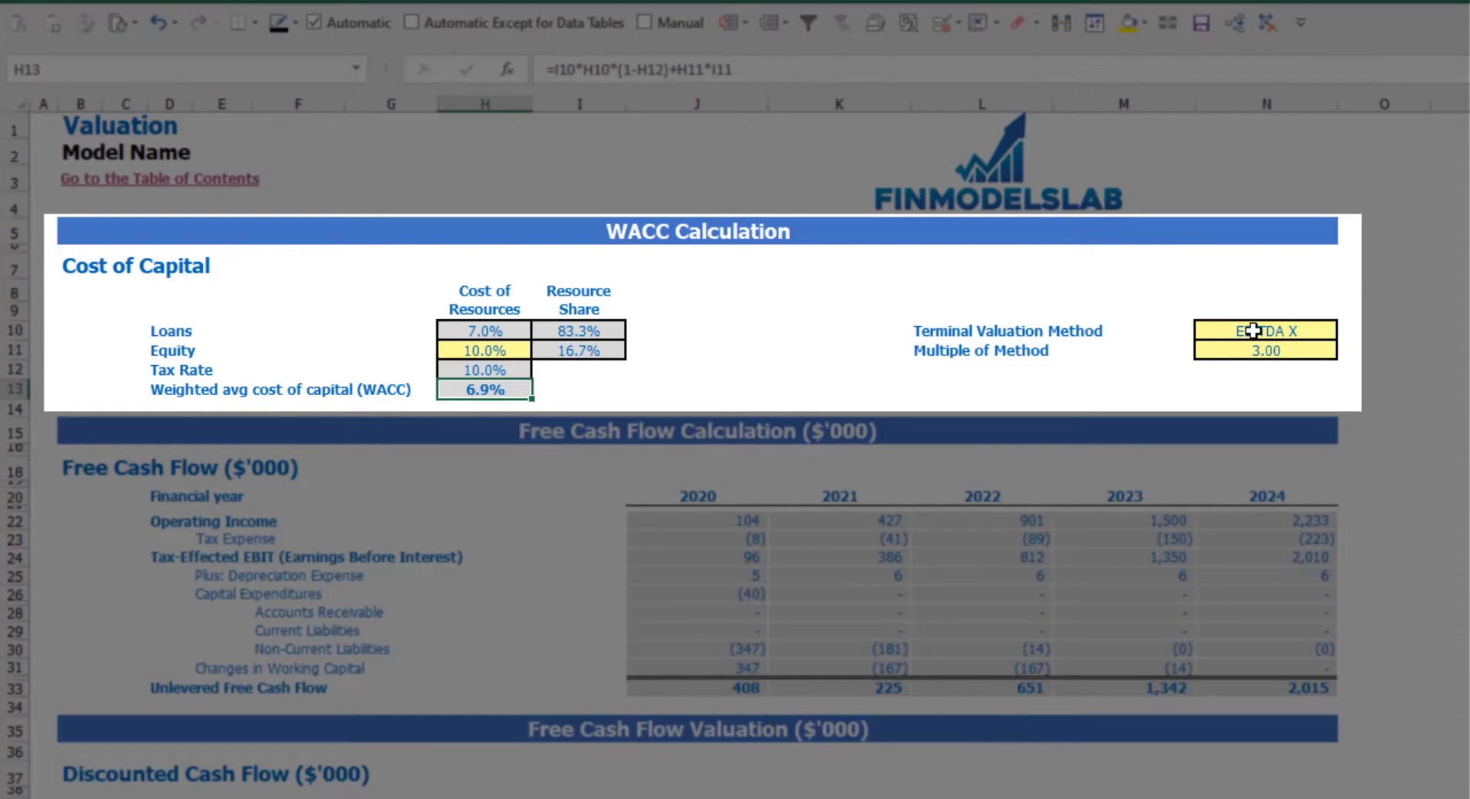
# - Set the Terminal Valuation Method on the Valuation sheet to Revenue X
pyautogui.click(1292, 331)
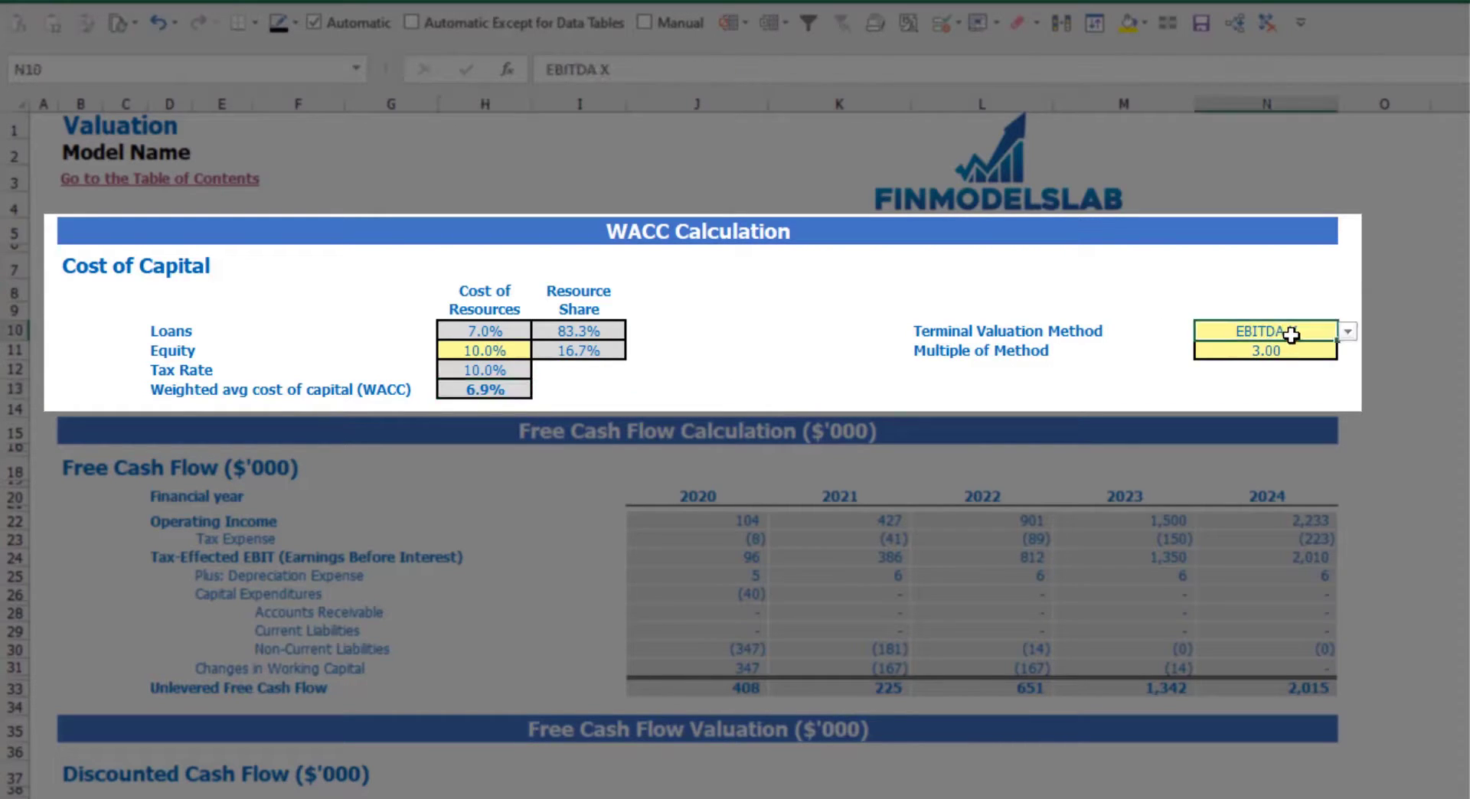
pyautogui.click(1347, 331)
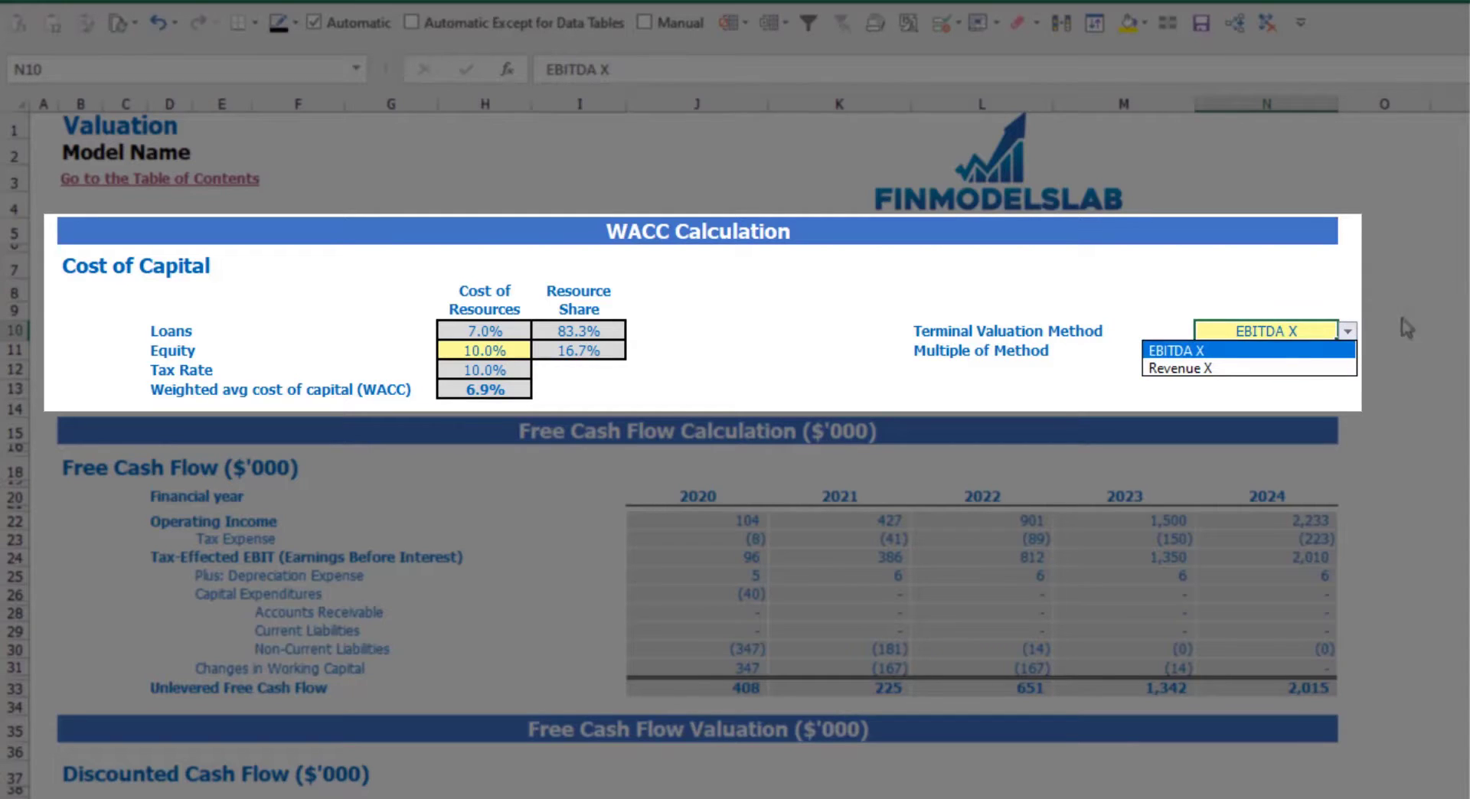
pyautogui.click(1332, 368)
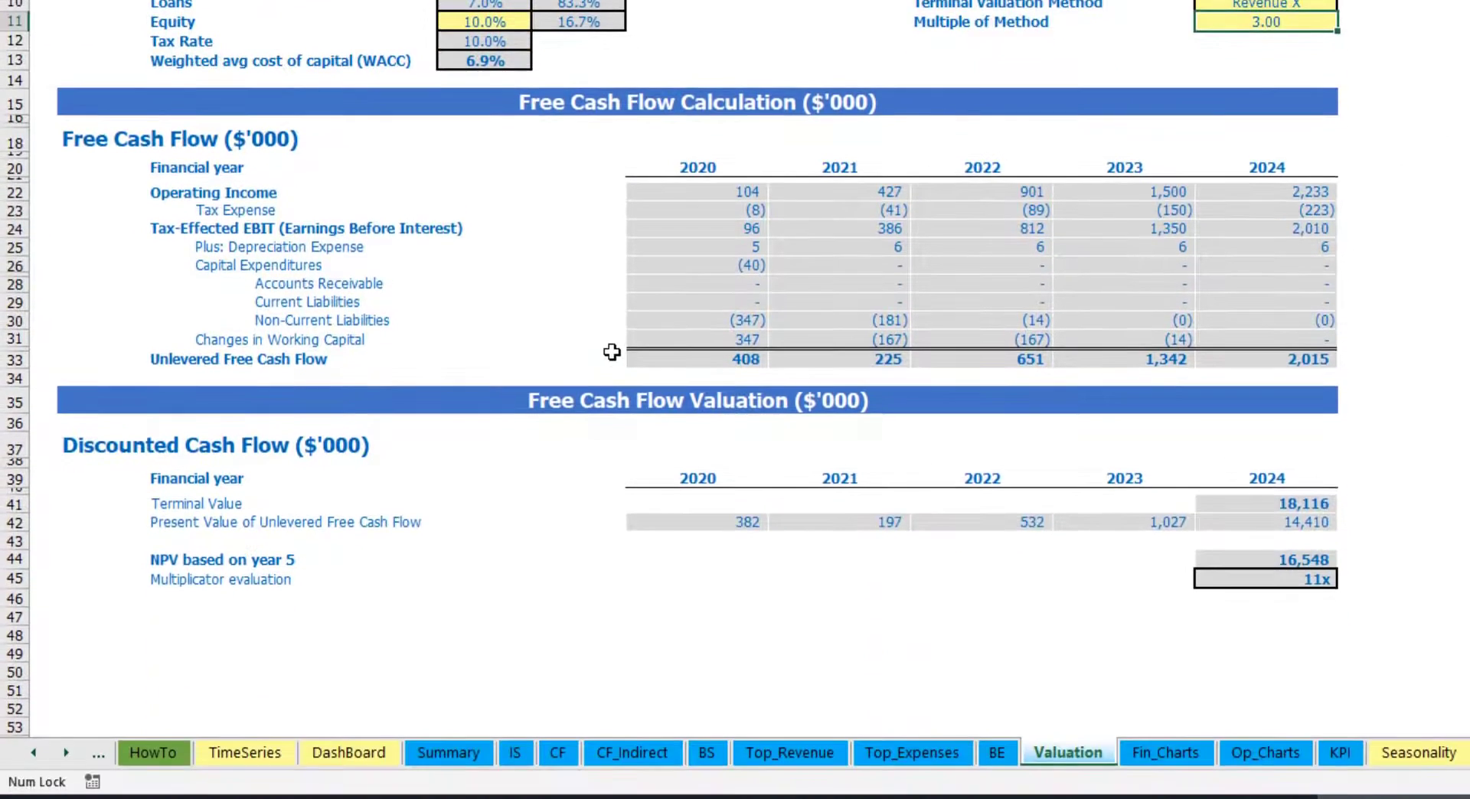
# - Inspect the 2024 Terminal Value, the Unlevered Free Cash Flow row and the Multiplicator evaluation cell
pyautogui.click(1240, 505)
pyautogui.moveTo(670, 366); pyautogui.dragTo(1261, 361)
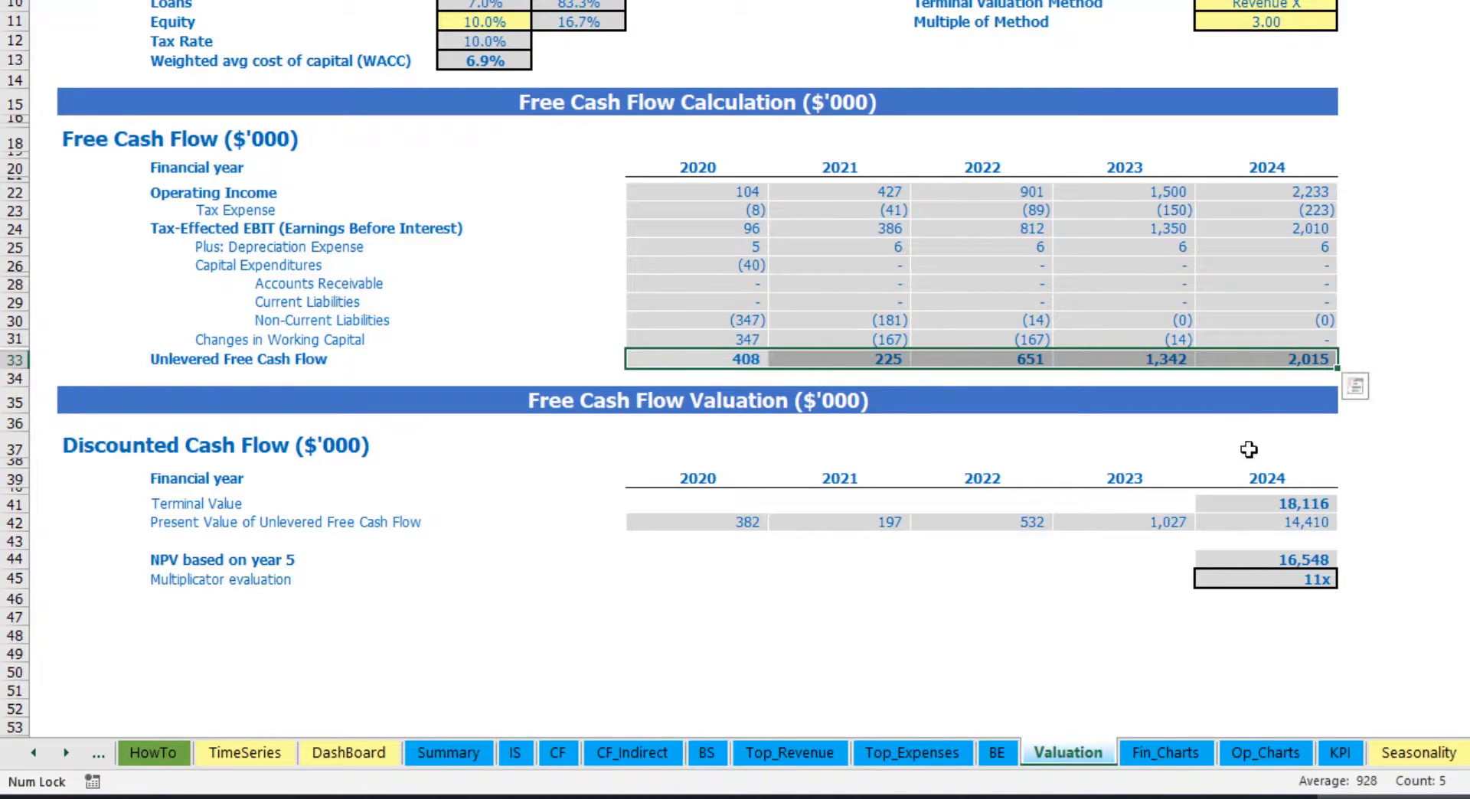
pyautogui.click(1304, 576)
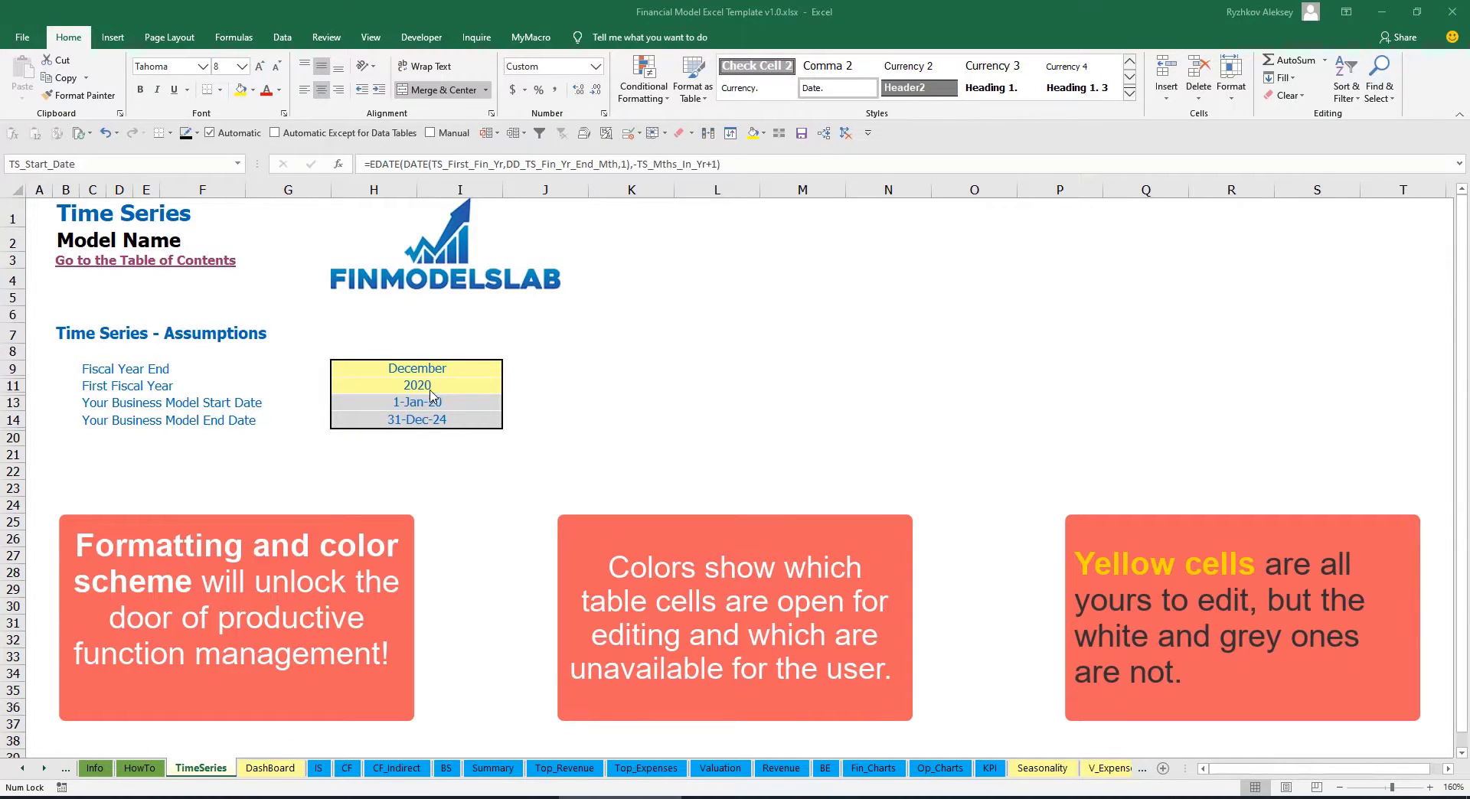
# - Browse the workbook's sheet tabs forward to Capital and back to TimeSeries to review their color scheme
pyautogui.click(45, 770)
pyautogui.click(45, 769)
pyautogui.click(45, 769)
pyautogui.click(45, 769)
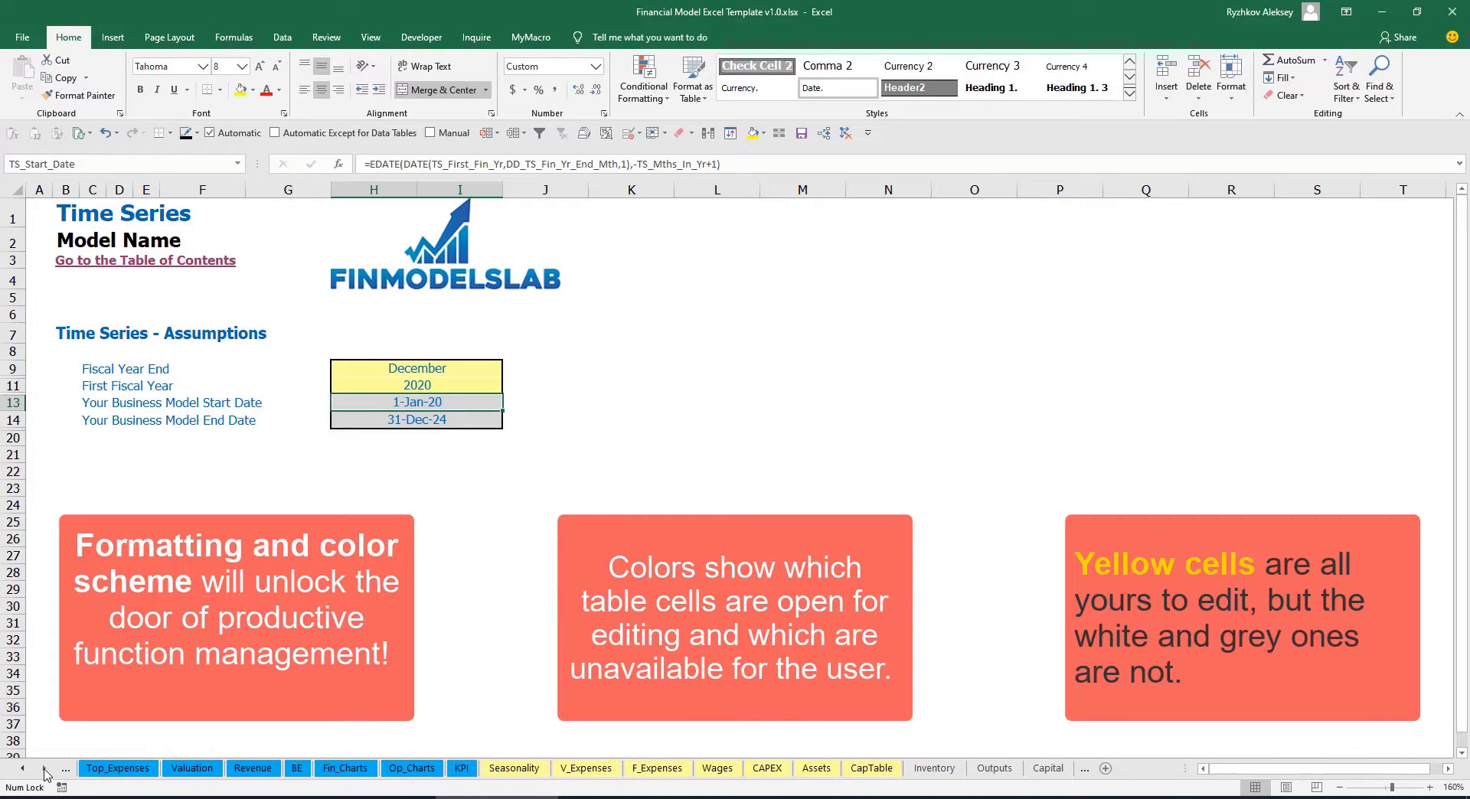
pyautogui.click(25, 775)
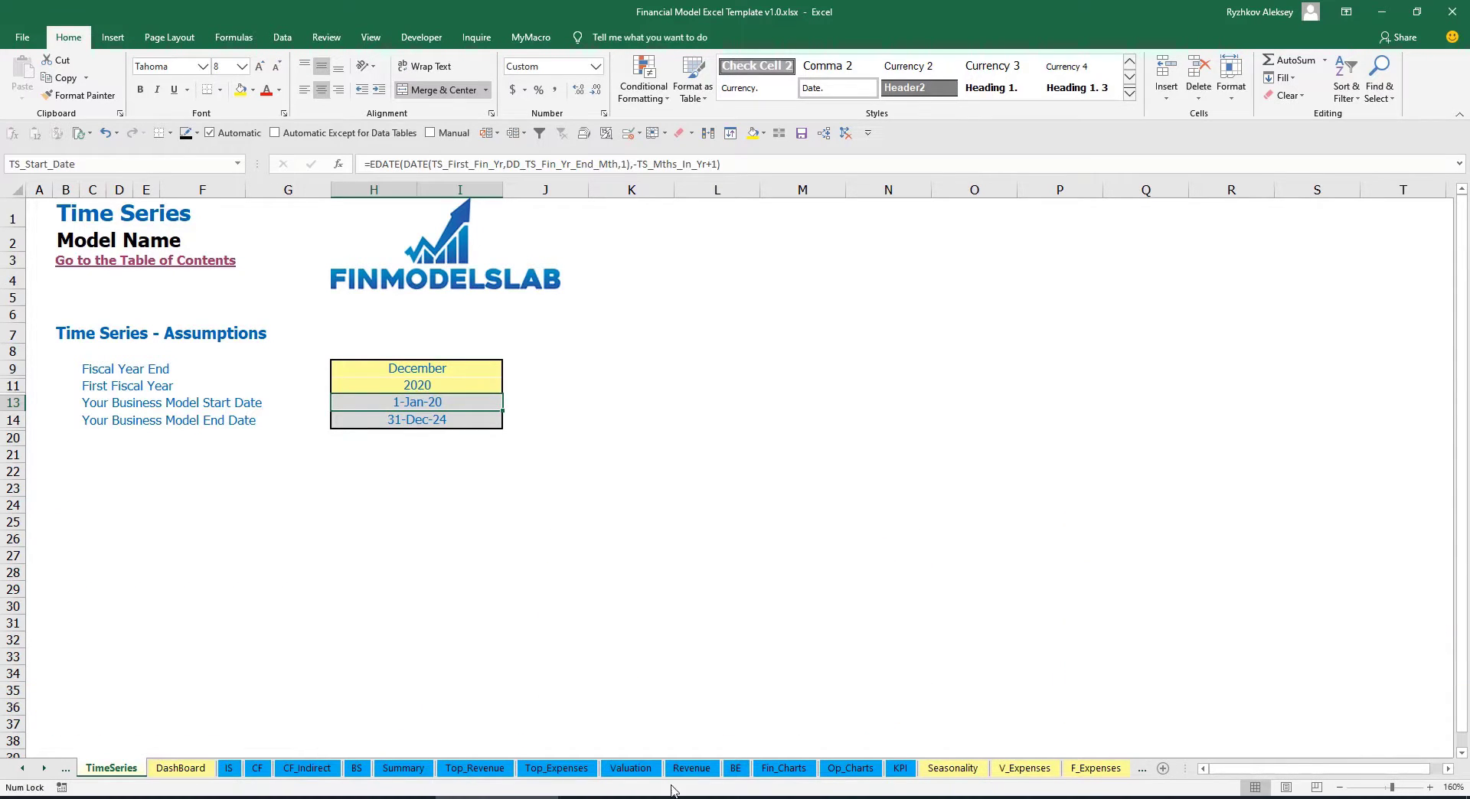
# - Browse the sheet tabs to the end of the workbook and back to the first sheets to review their color groups
pyautogui.rightClick(46, 775)
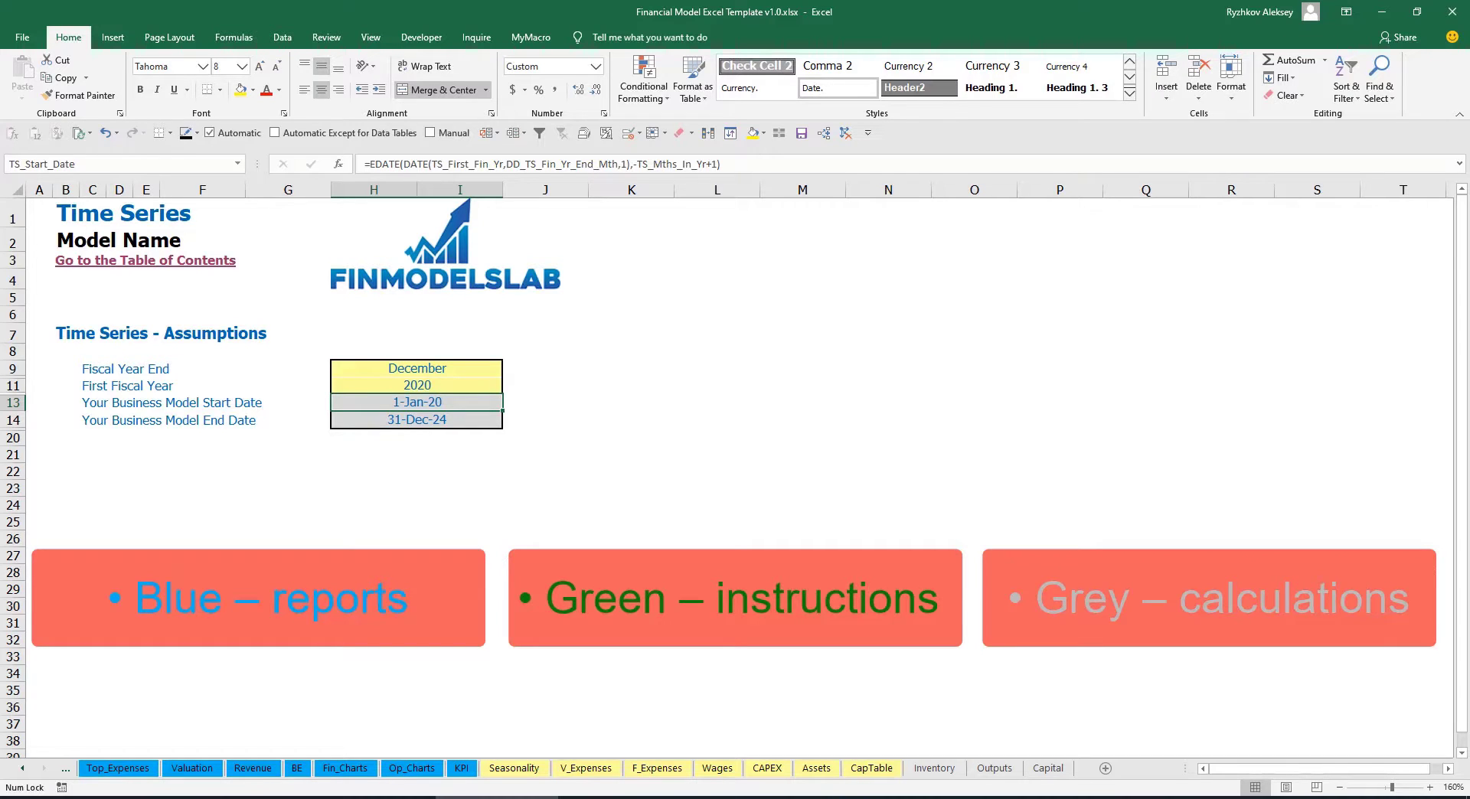
pyautogui.click(22, 773)
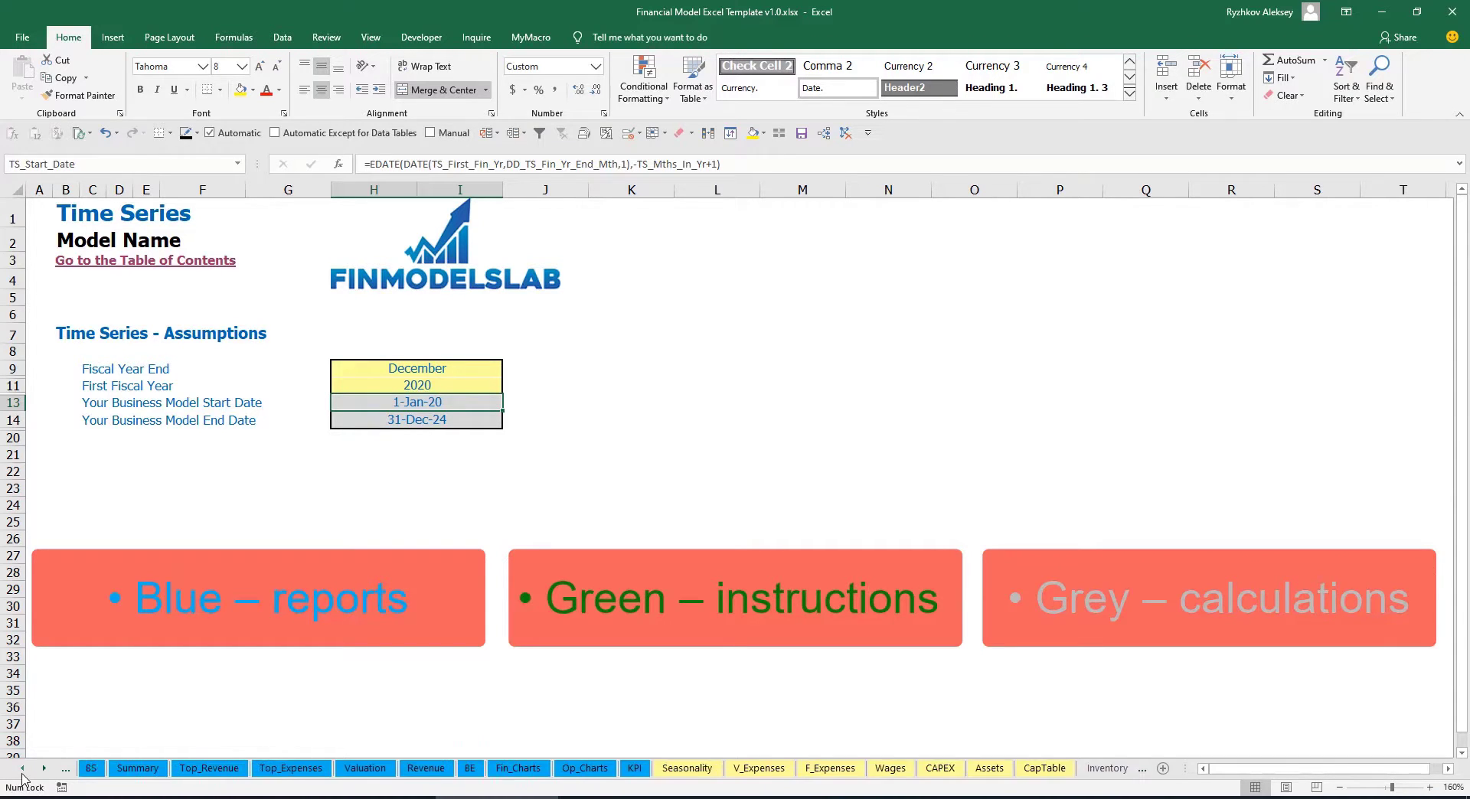
pyautogui.click(23, 773)
pyautogui.click(22, 773)
pyautogui.click(22, 773)
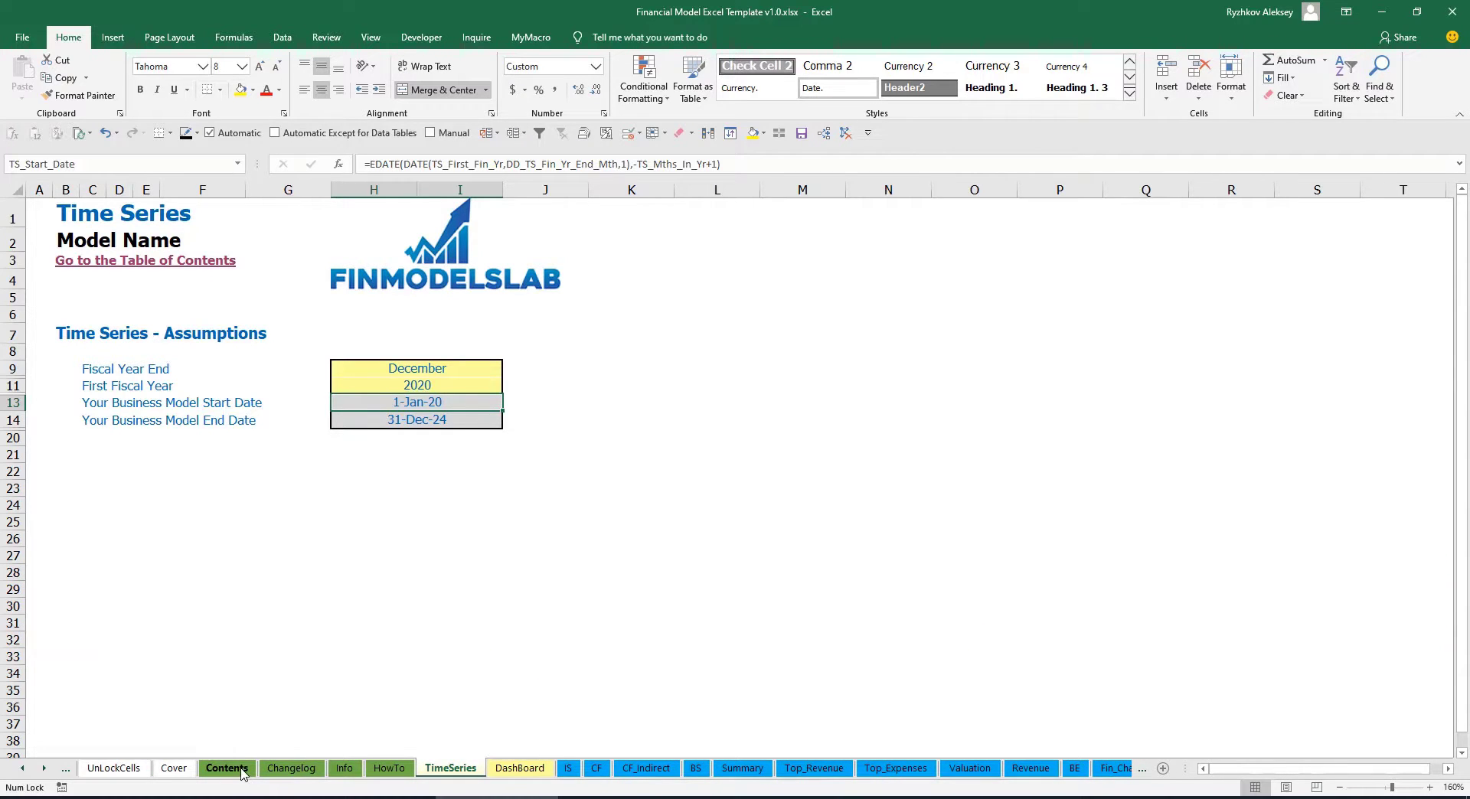
# - Open the Contents sheet and review its list of sections, sheet titles and what each tab does
pyautogui.click(227, 768)
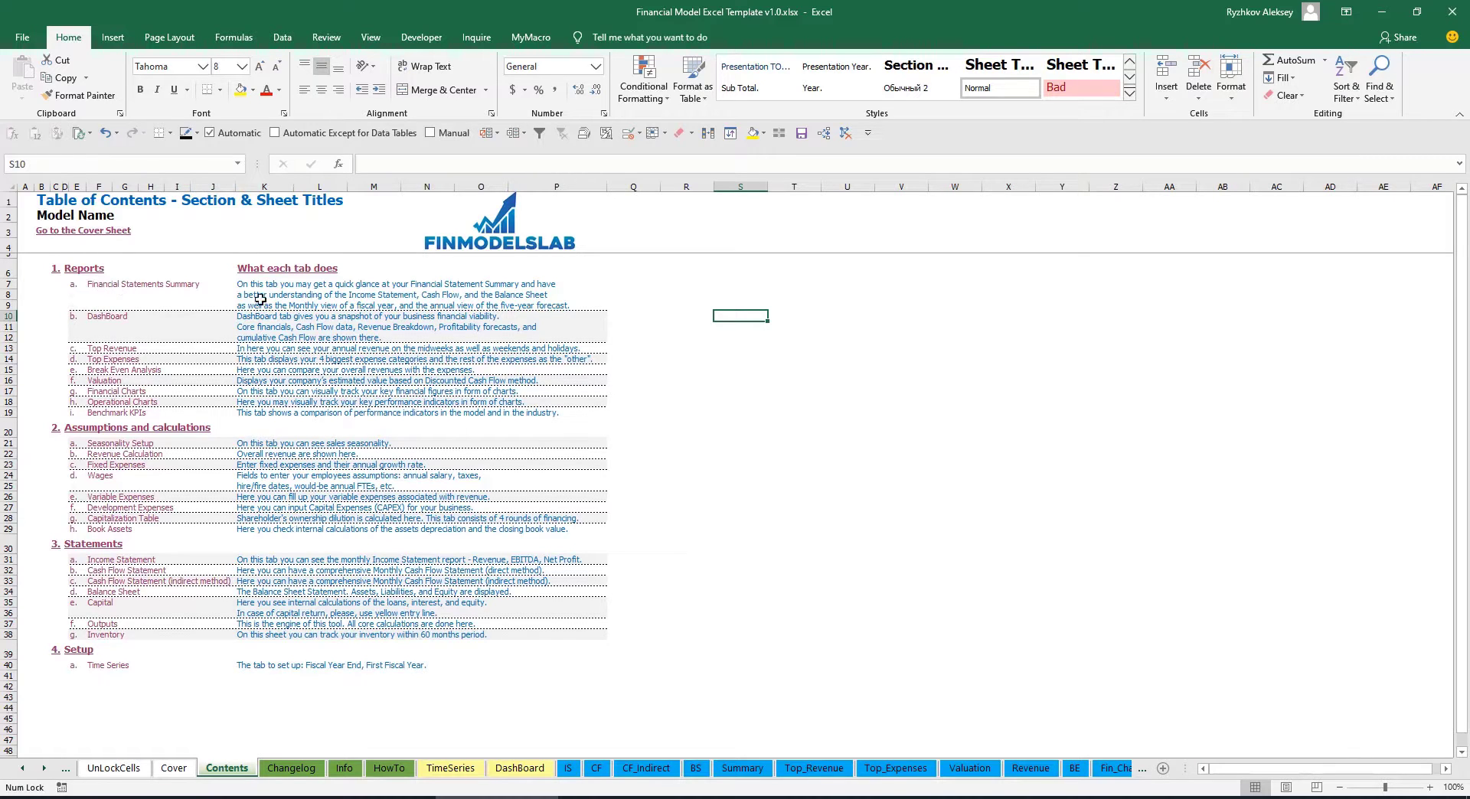
pyautogui.click(134, 290)
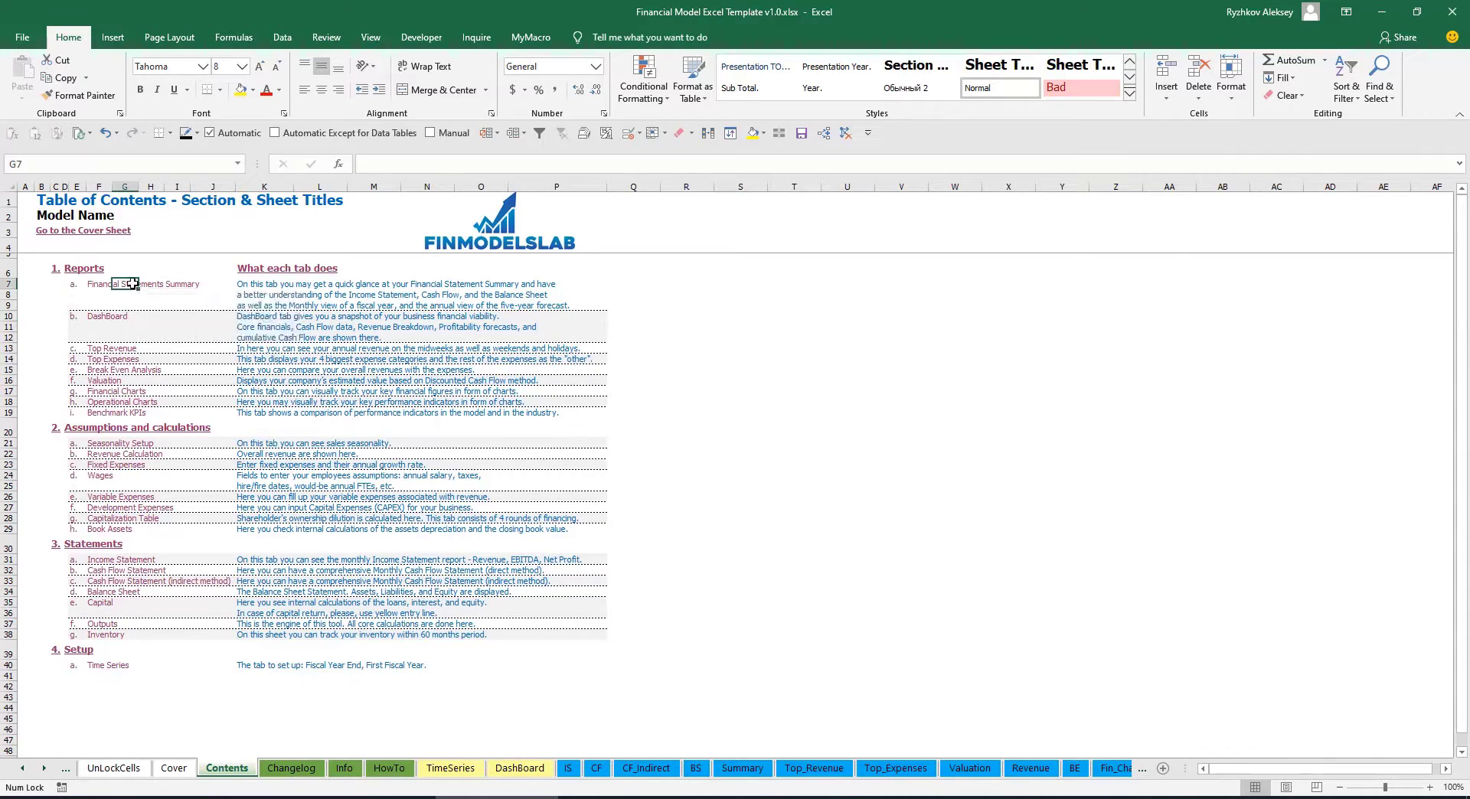
pyautogui.click(48, 233)
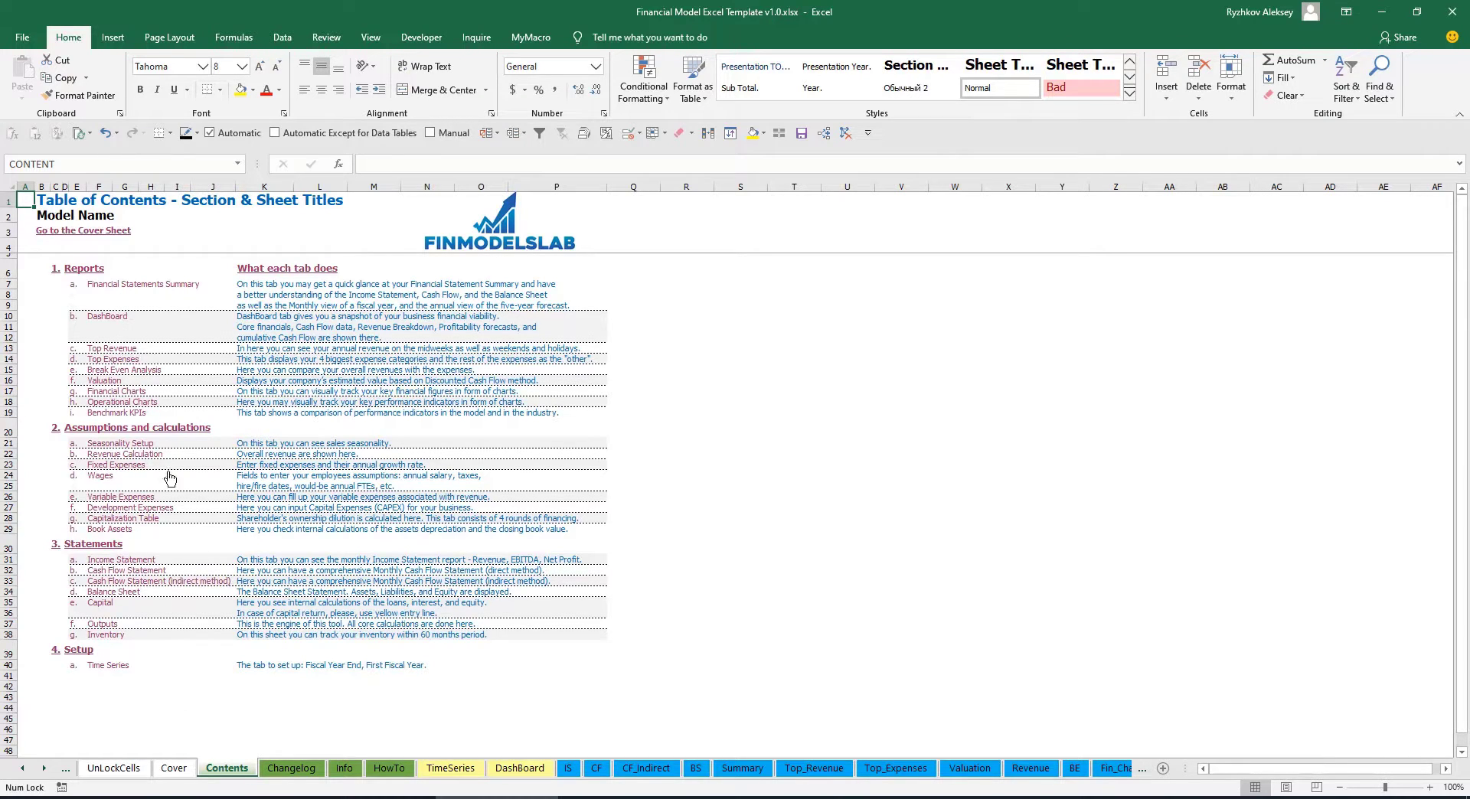
# - Read through the HowTo sheet's guide, from the business model principles to the descriptions of the individual sheets
pyautogui.click(375, 768)
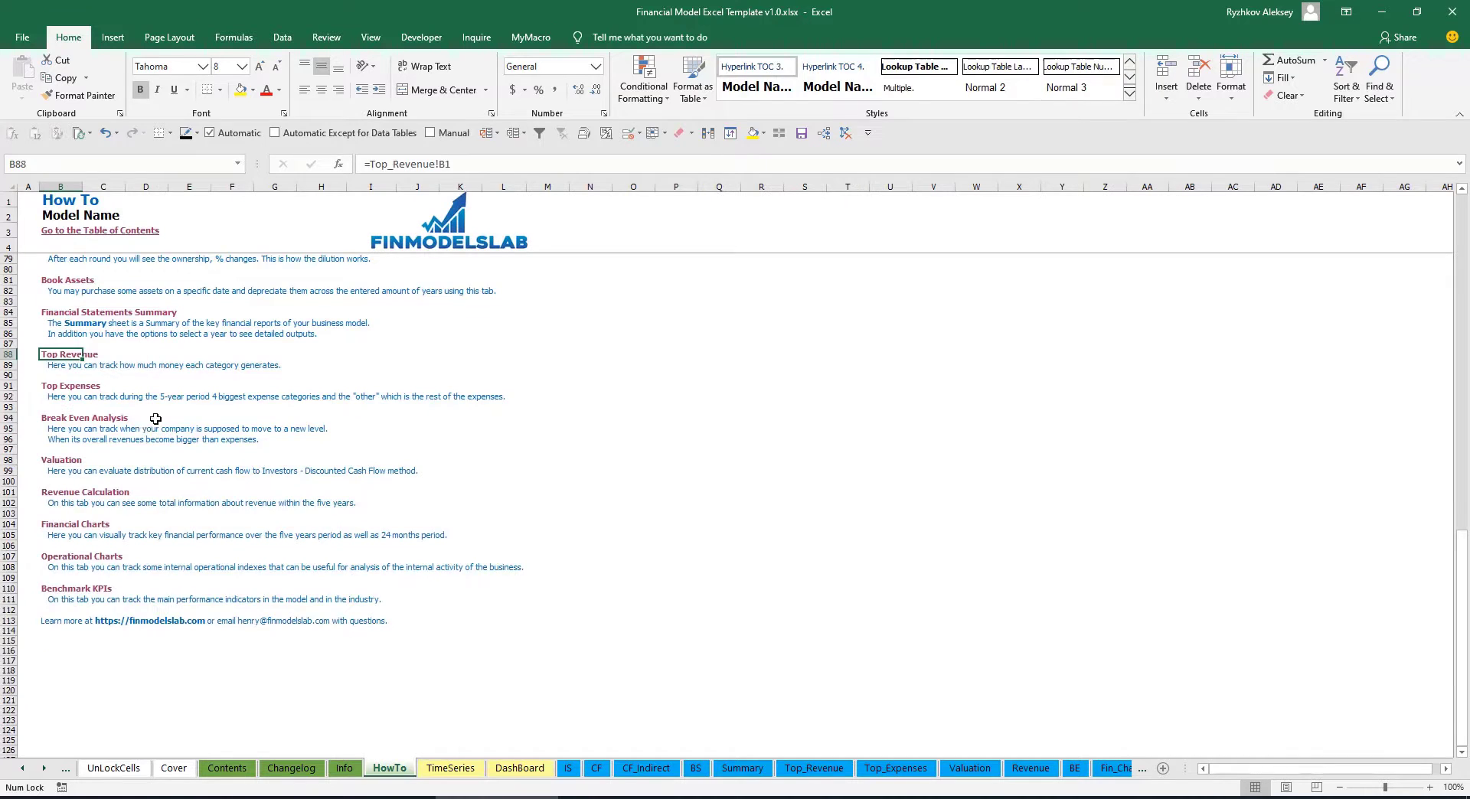
pyautogui.scroll(20, 155, 419)
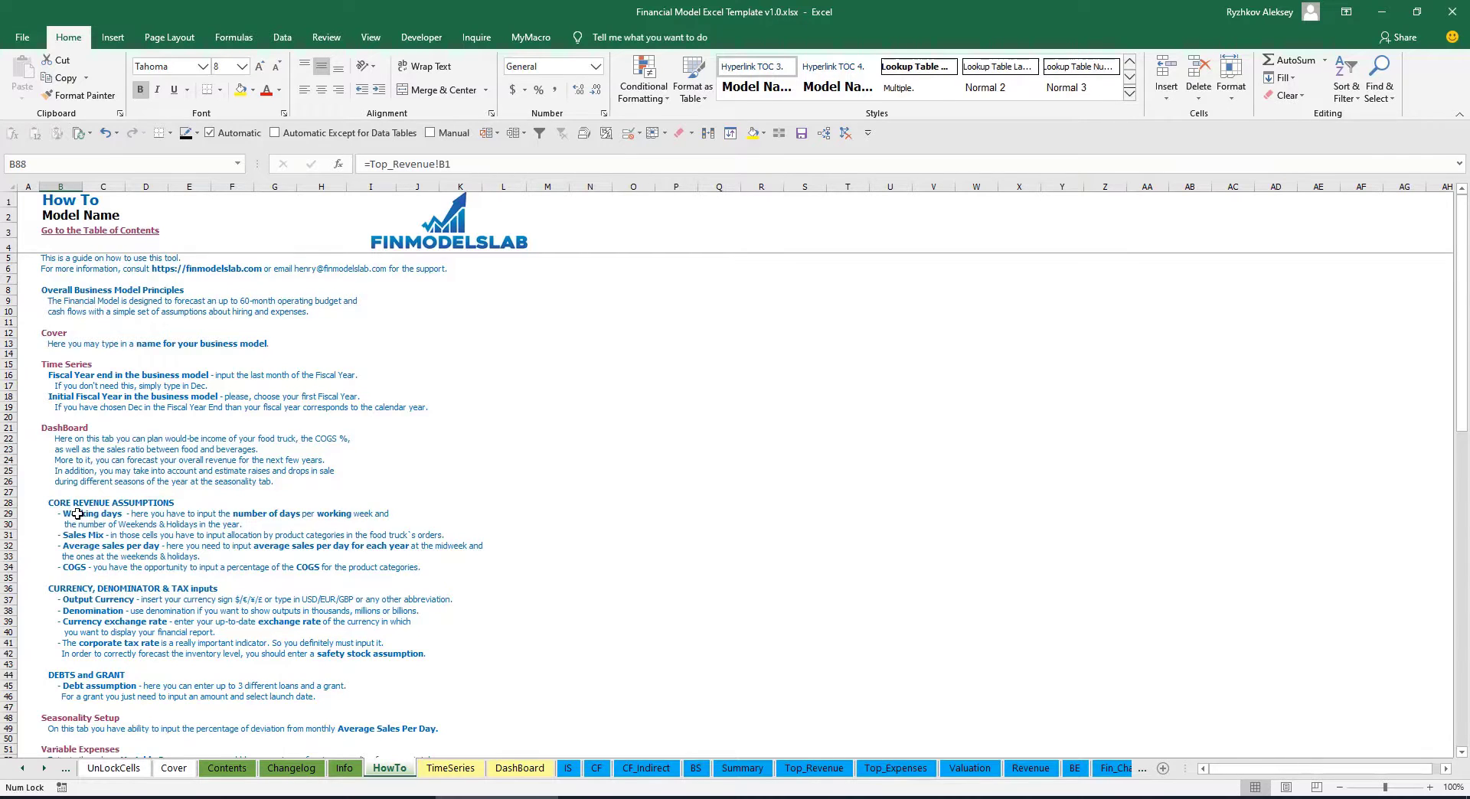
pyautogui.scroll(-3, 77, 514)
pyautogui.scroll(-3, 86, 564)
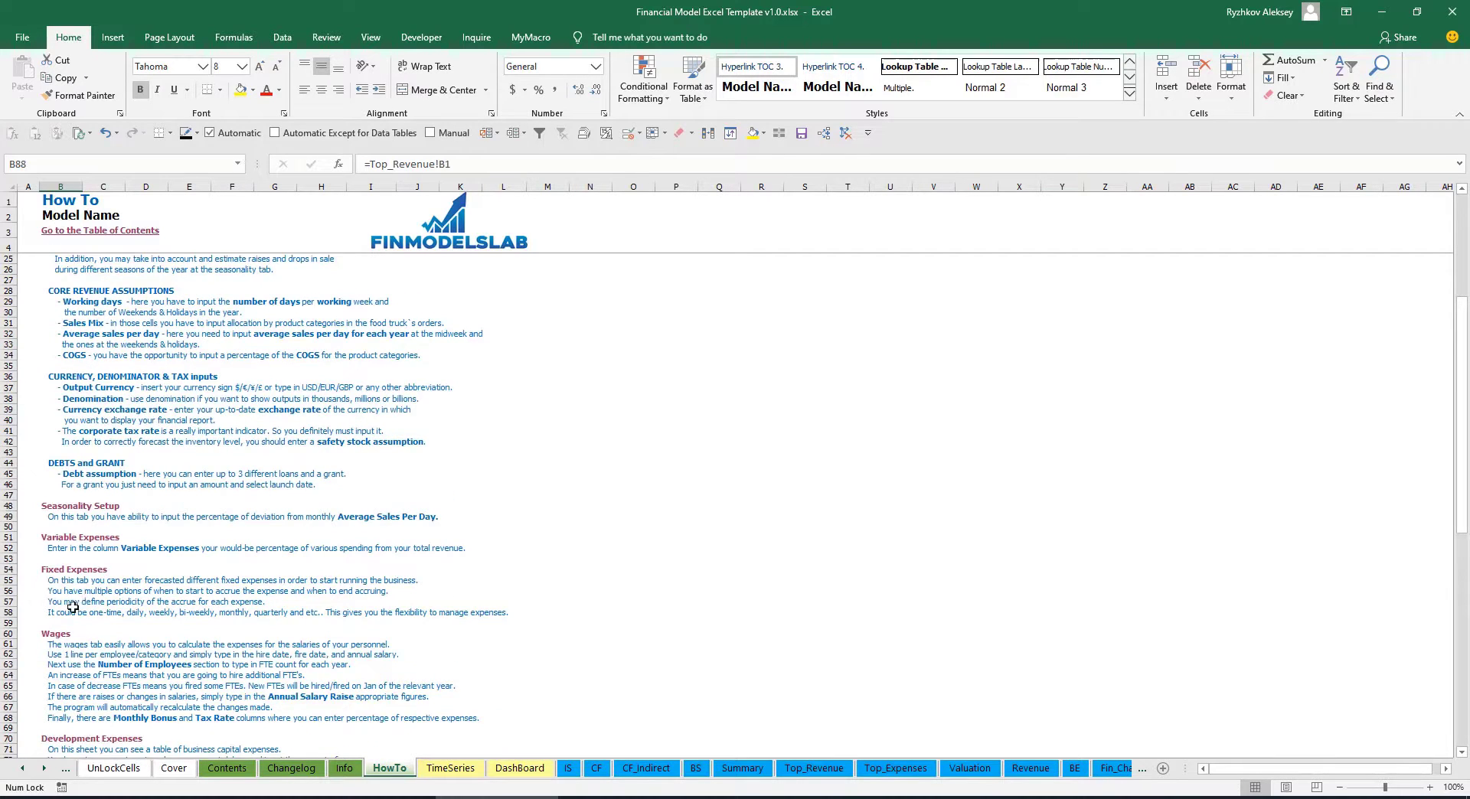
pyautogui.scroll(-6, 73, 606)
pyautogui.scroll(12, 87, 588)
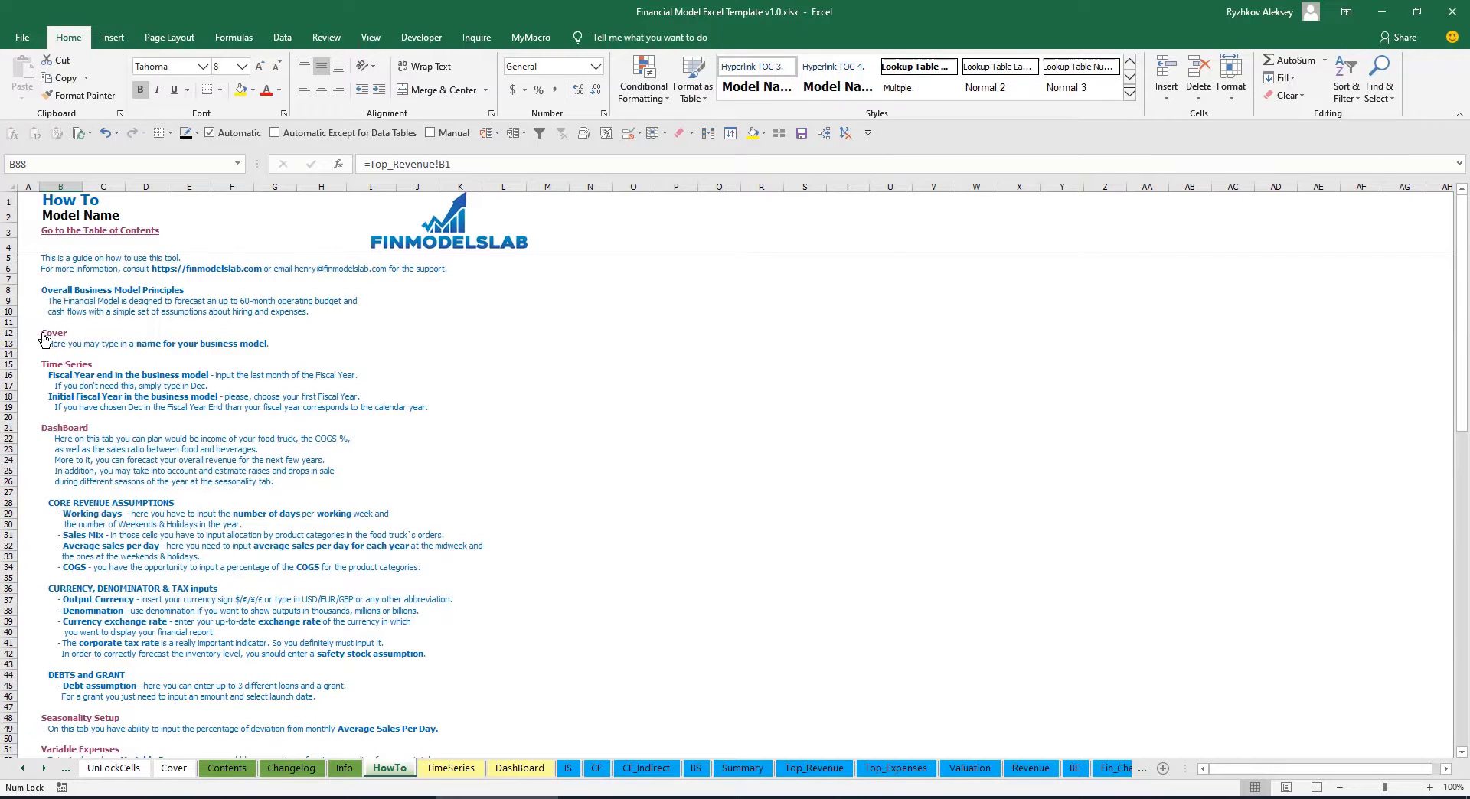
pyautogui.scroll(-9, 77, 467)
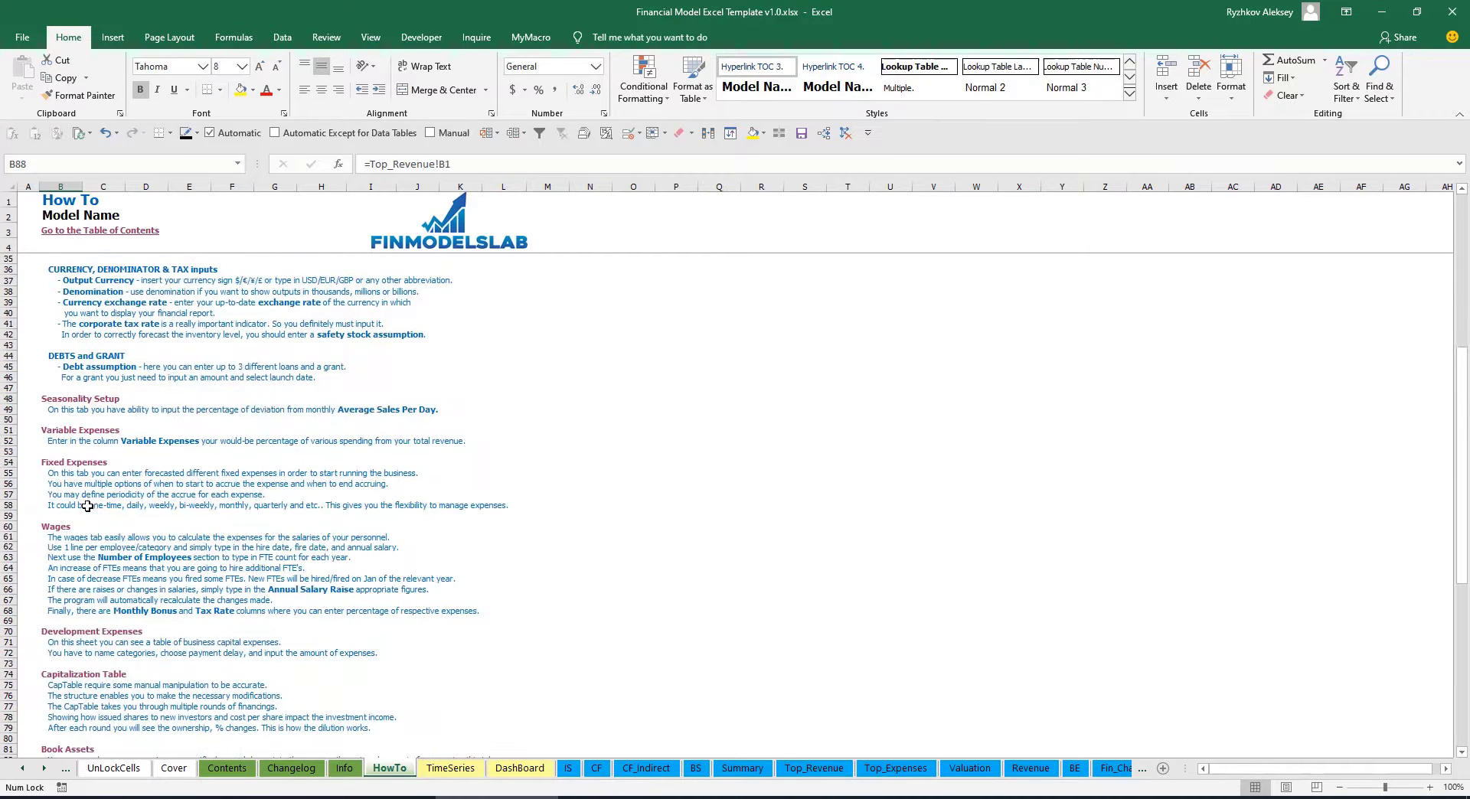
pyautogui.scroll(-3, 70, 433)
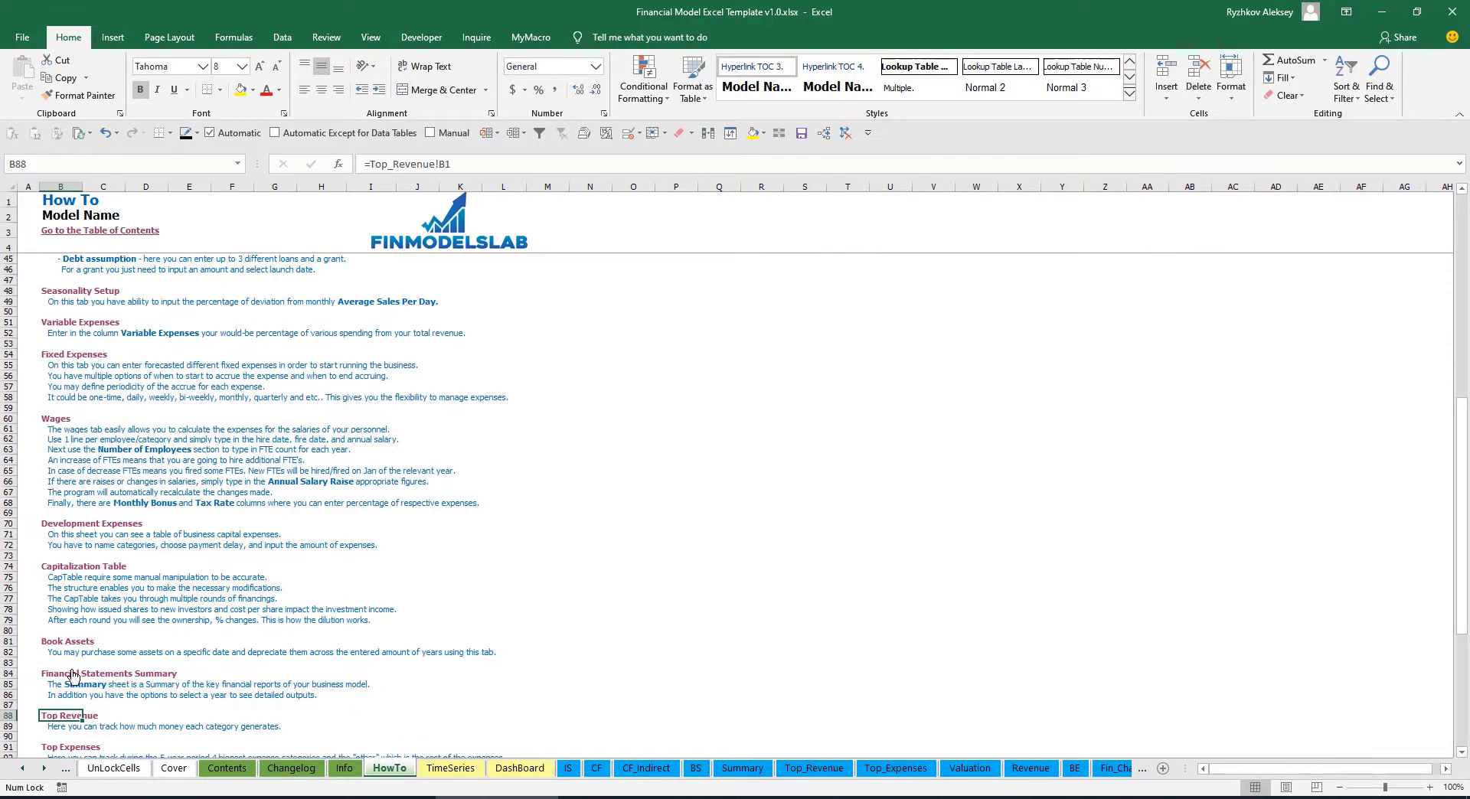
pyautogui.click(54, 648)
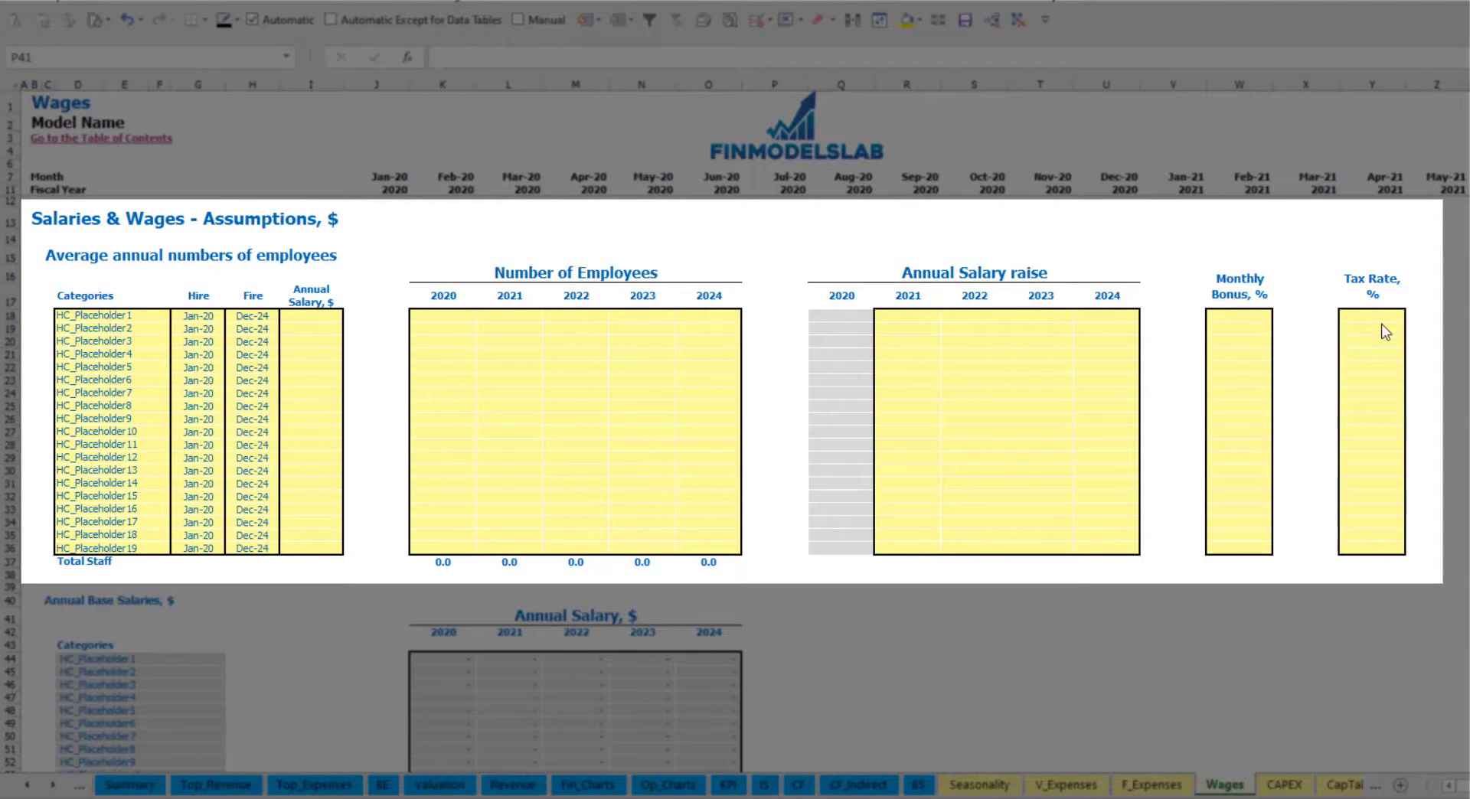
# - Name the first staff category on the Wages sheet CFO and set its hire date to Mar-20
pyautogui.click(149, 316)
pyautogui.write('CFO')
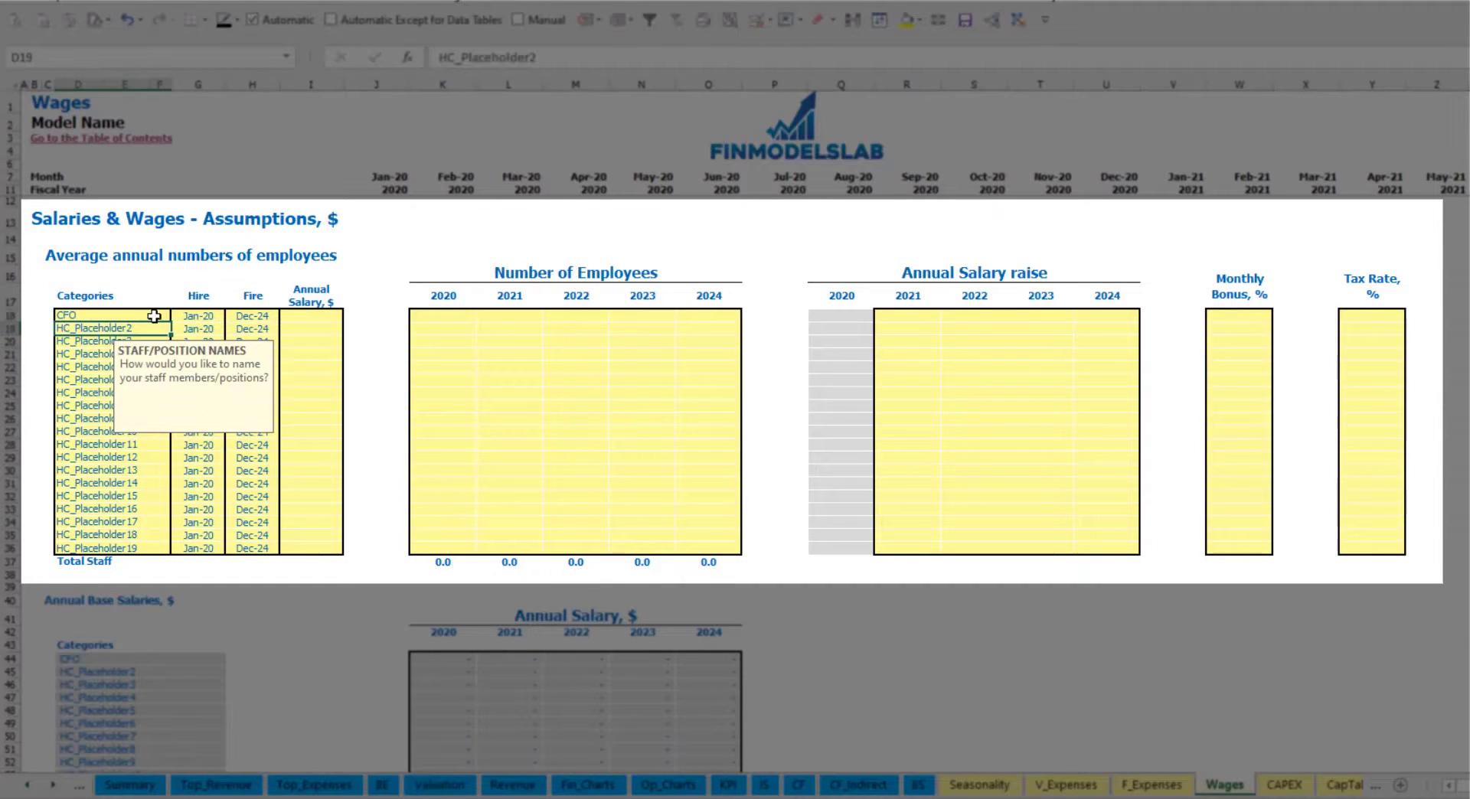
pyautogui.click(201, 318)
pyautogui.click(231, 315)
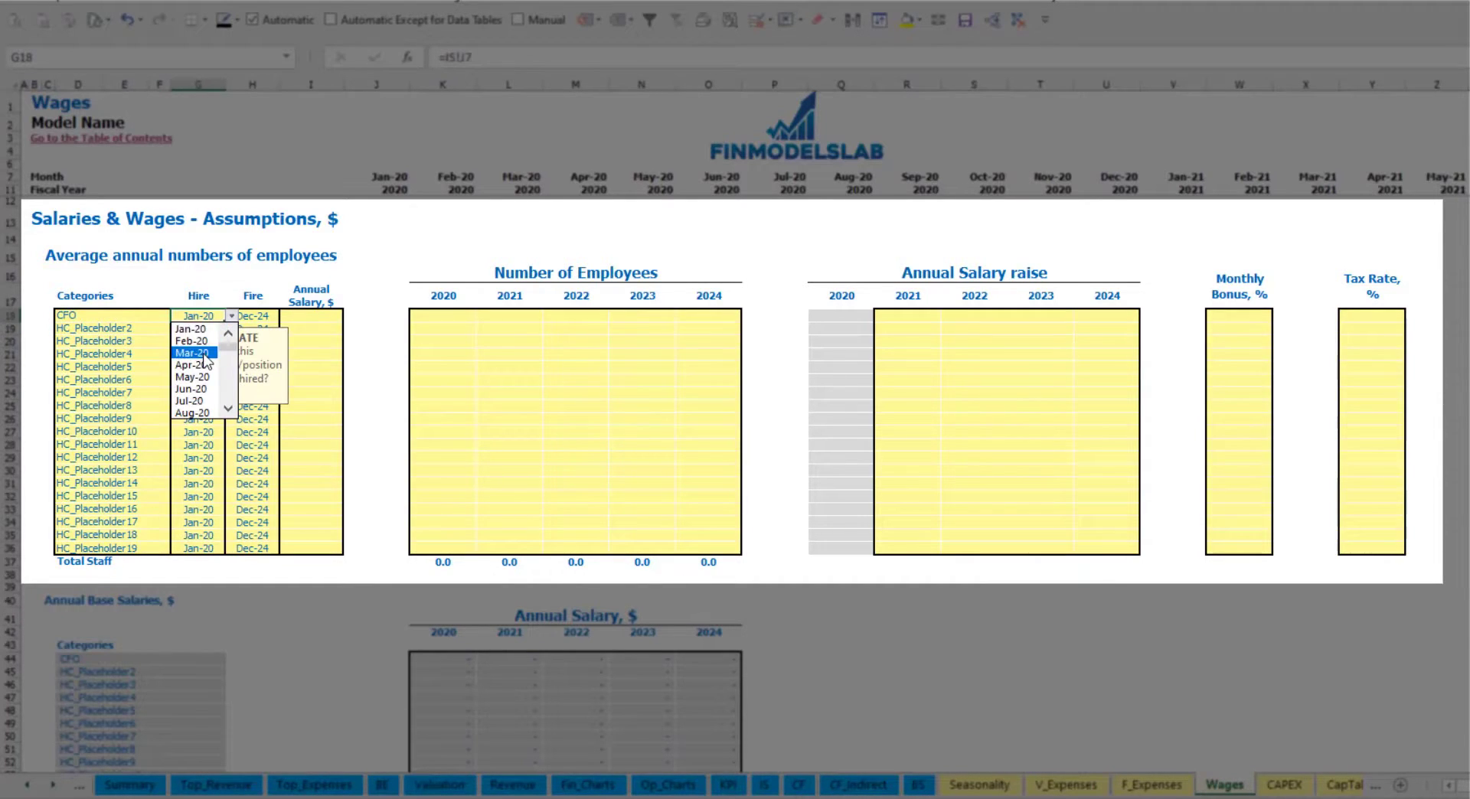
pyautogui.click(197, 353)
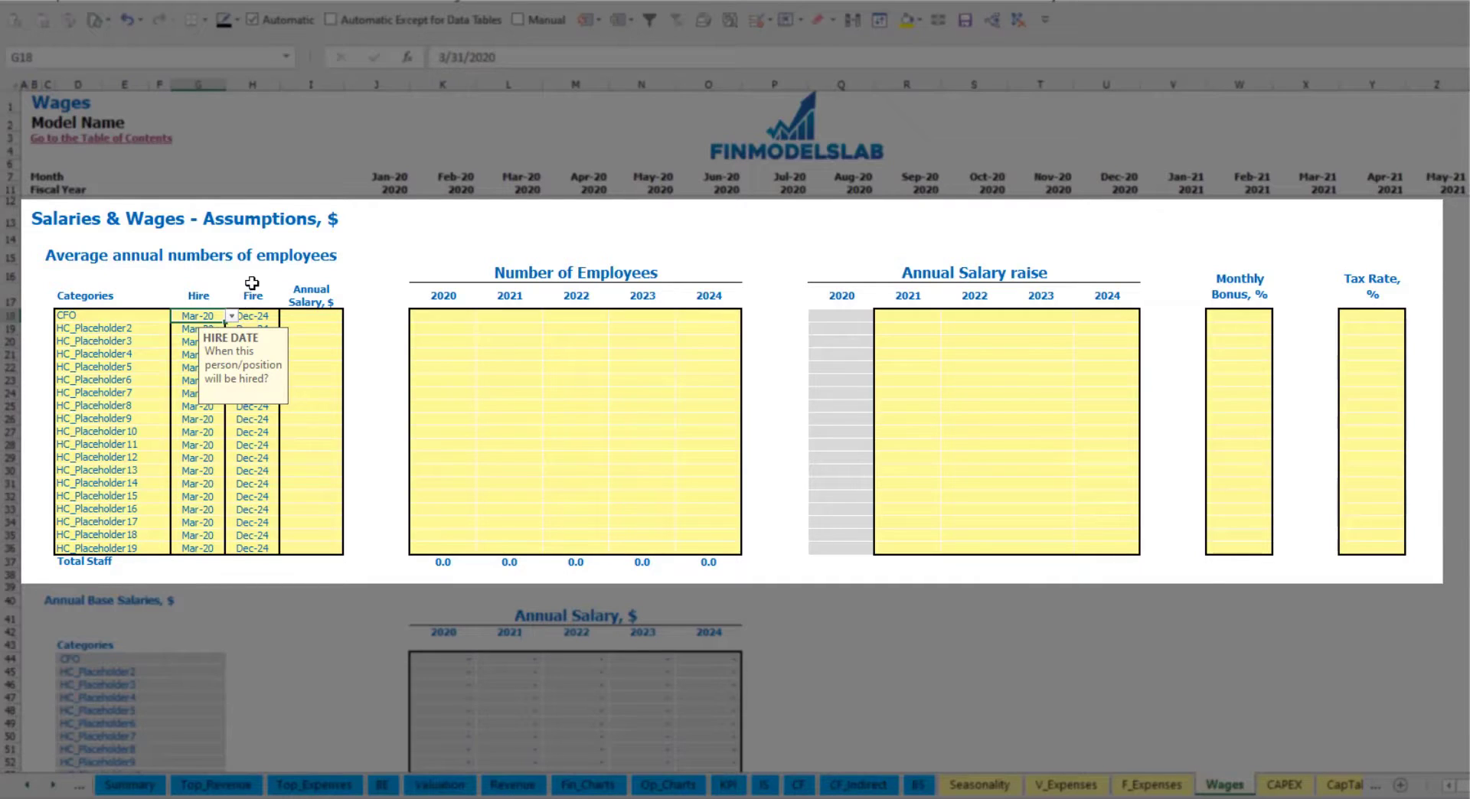
# - Check the CFO's fire date cell and set the CFO's annual salary to 50,000
pyautogui.click(257, 316)
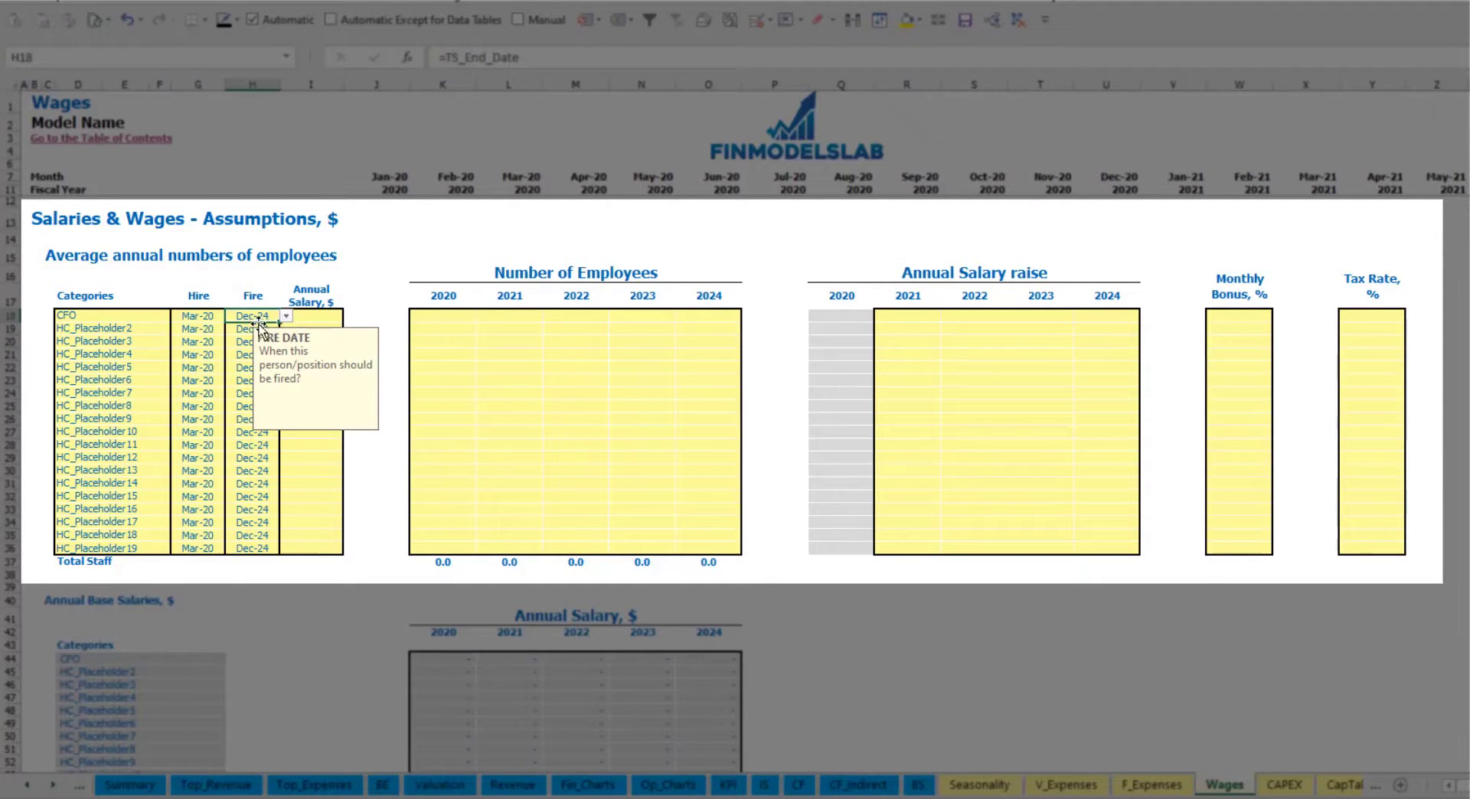
pyautogui.click(316, 318)
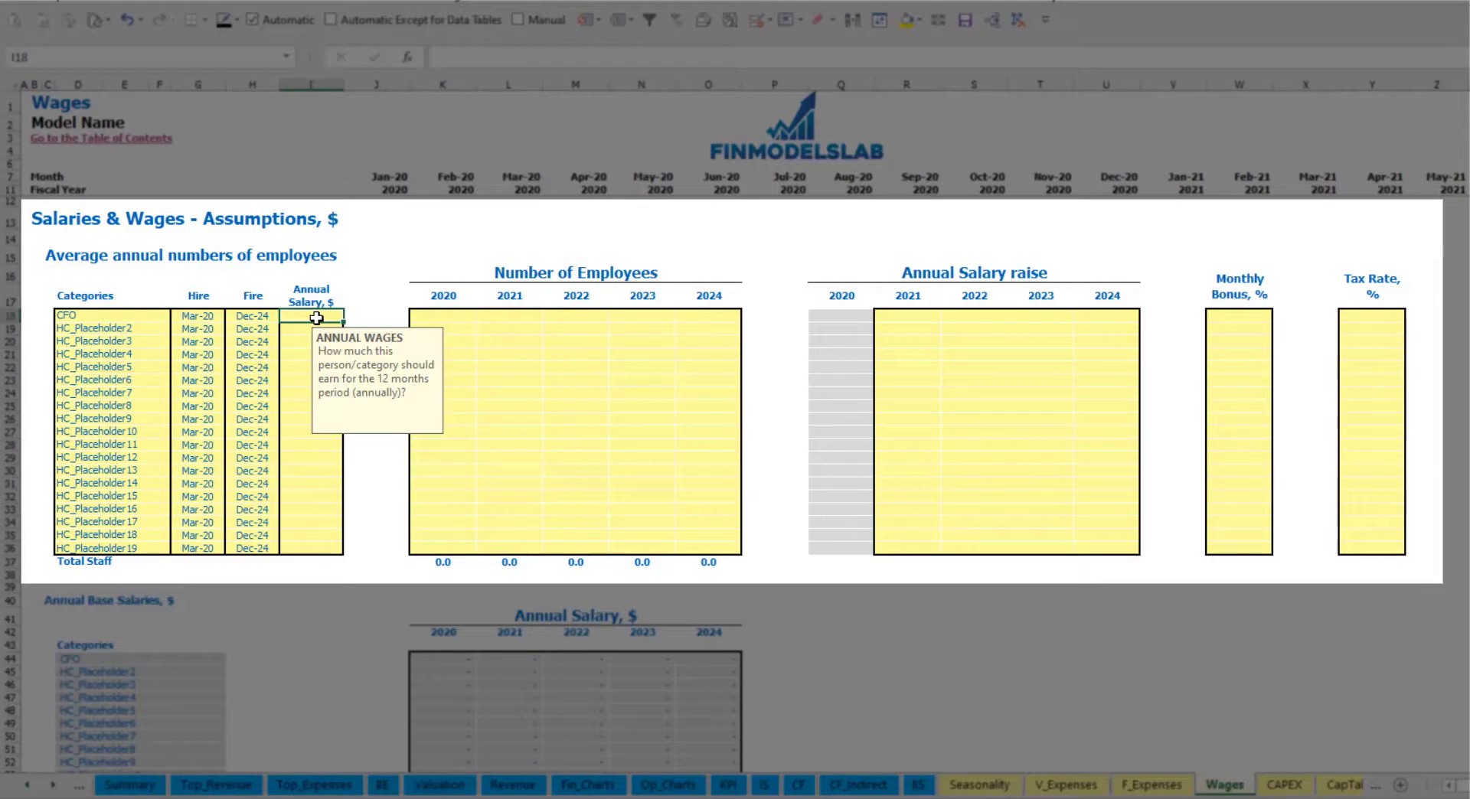
pyautogui.write('5000')
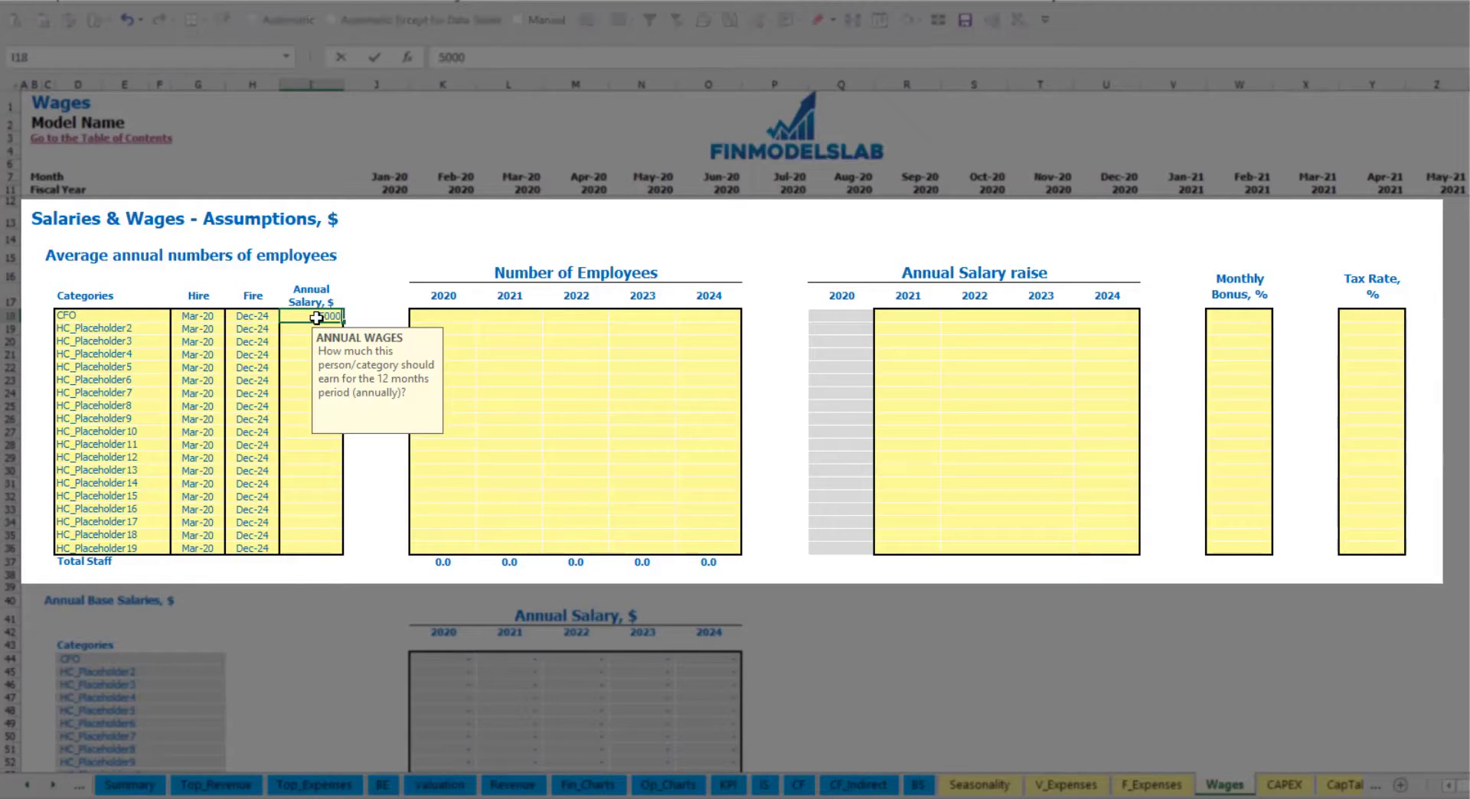
pyautogui.press('Return')
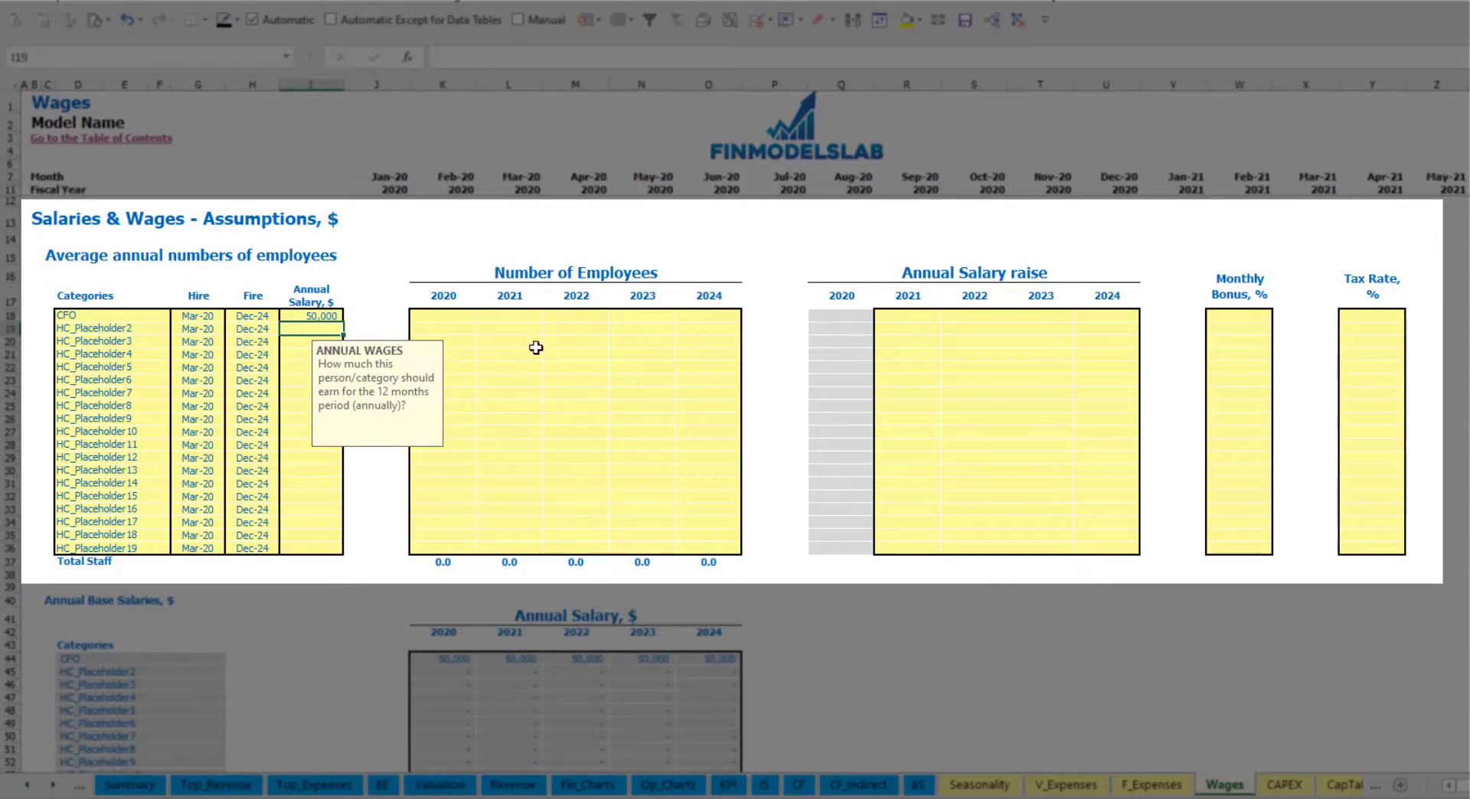
# - Set the CFO's number of employees to 1 for each year from 2020 to 2024
pyautogui.click(461, 320)
pyautogui.write('1')
pyautogui.press('Tab')
pyautogui.write('1')
pyautogui.press('Tab')
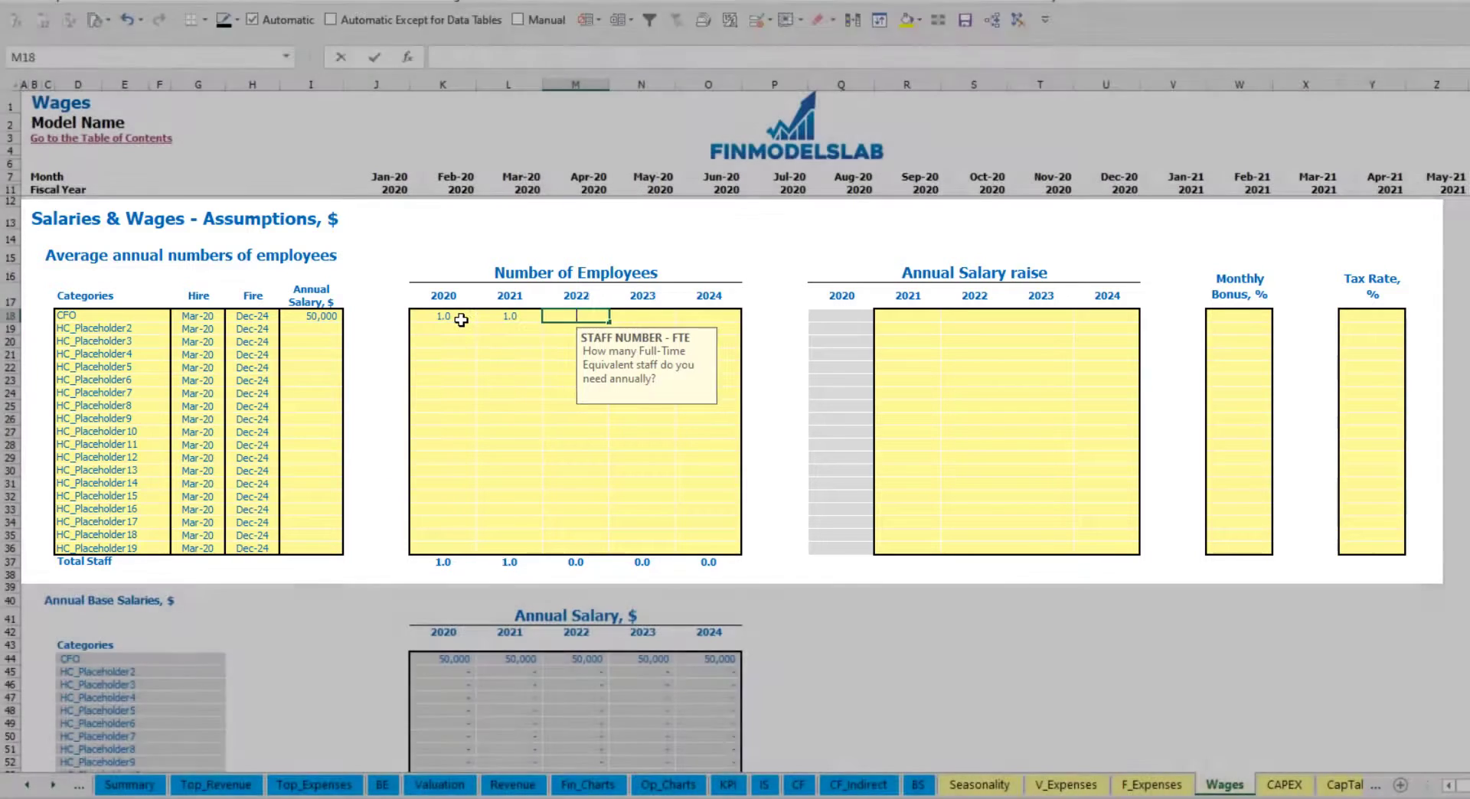
pyautogui.write('1')
pyautogui.press('Tab')
pyautogui.write('1\t1')
pyautogui.press('Tab')
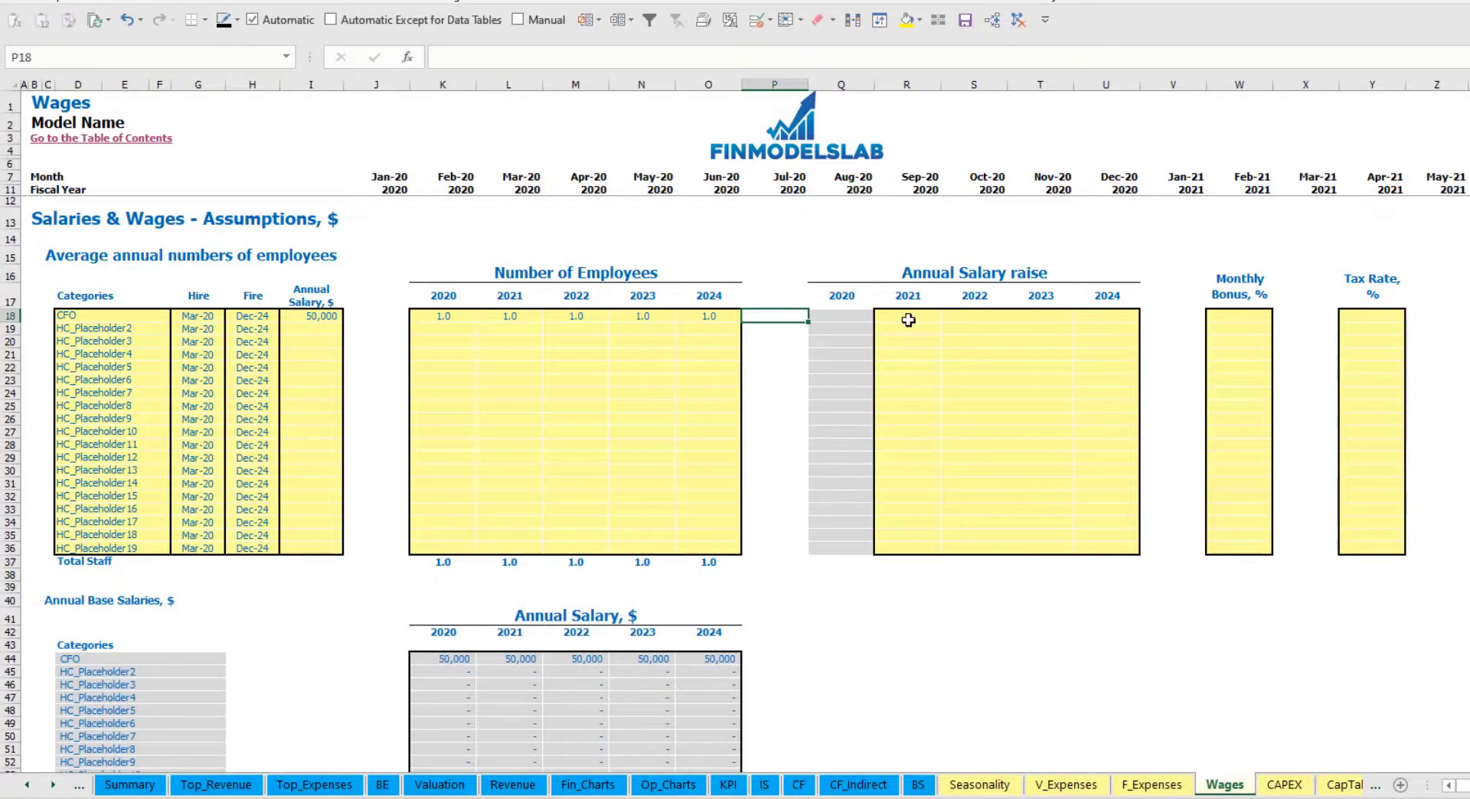
# - Examine the CFO's monthly headcount in the Total Staff Numbers table, from the hire month through the last month
pyautogui.scroll(-3, 774, 442)
pyautogui.scroll(3, 772, 447)
pyautogui.scroll(-13, 604, 531)
pyautogui.click(529, 408)
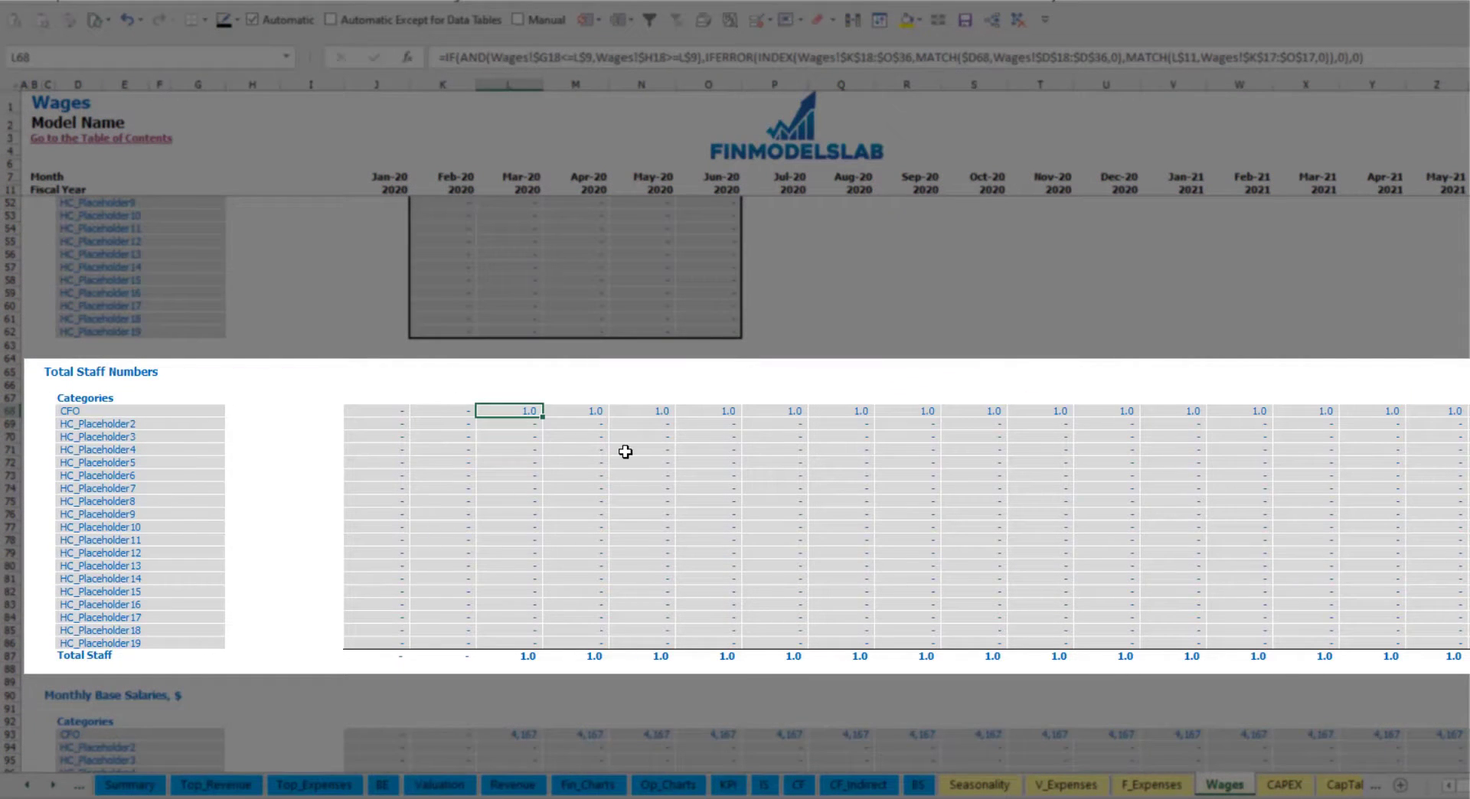
pyautogui.hotkey('ctrl', 'Right')
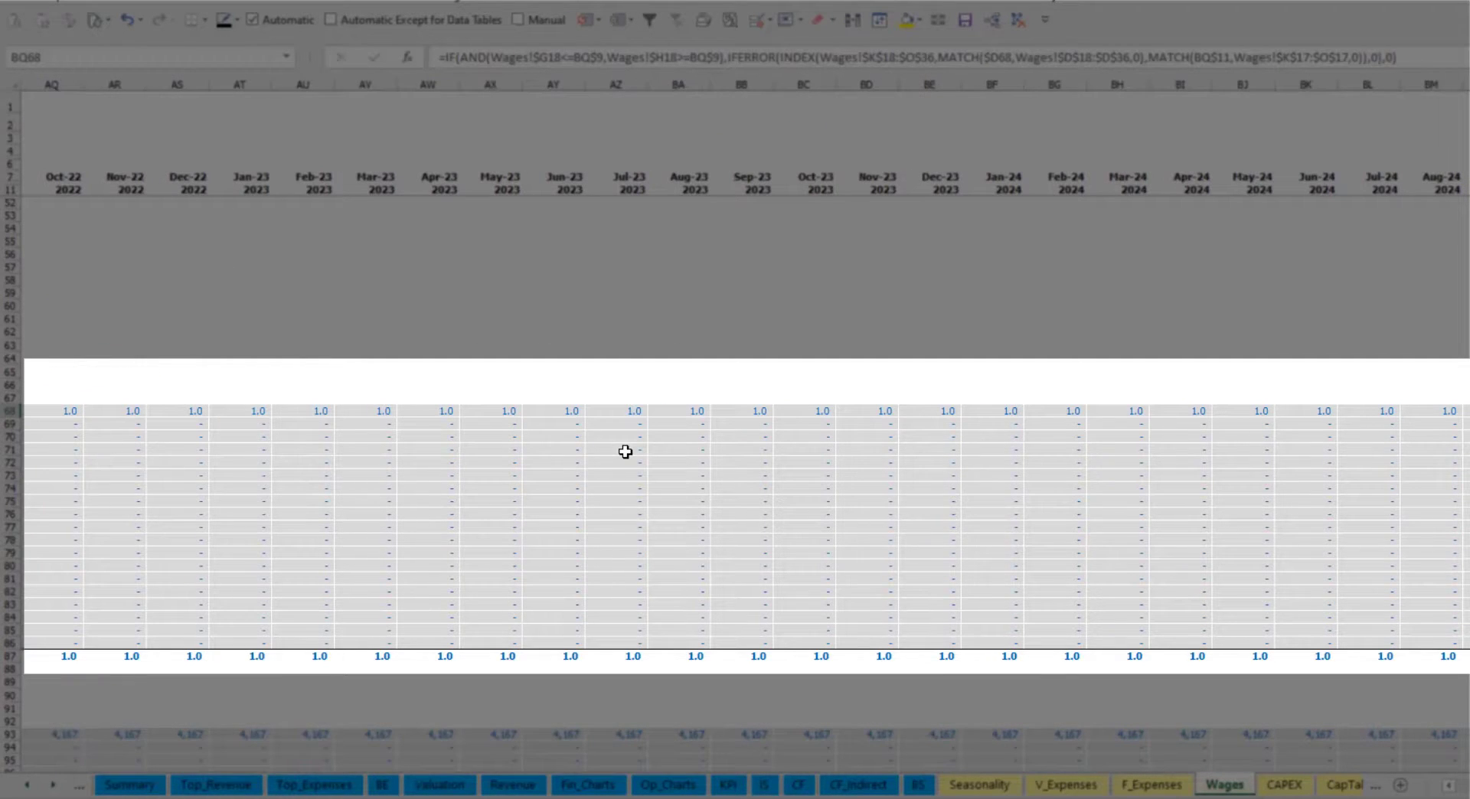
pyautogui.press('Home')
pyautogui.scroll(13, 625, 452)
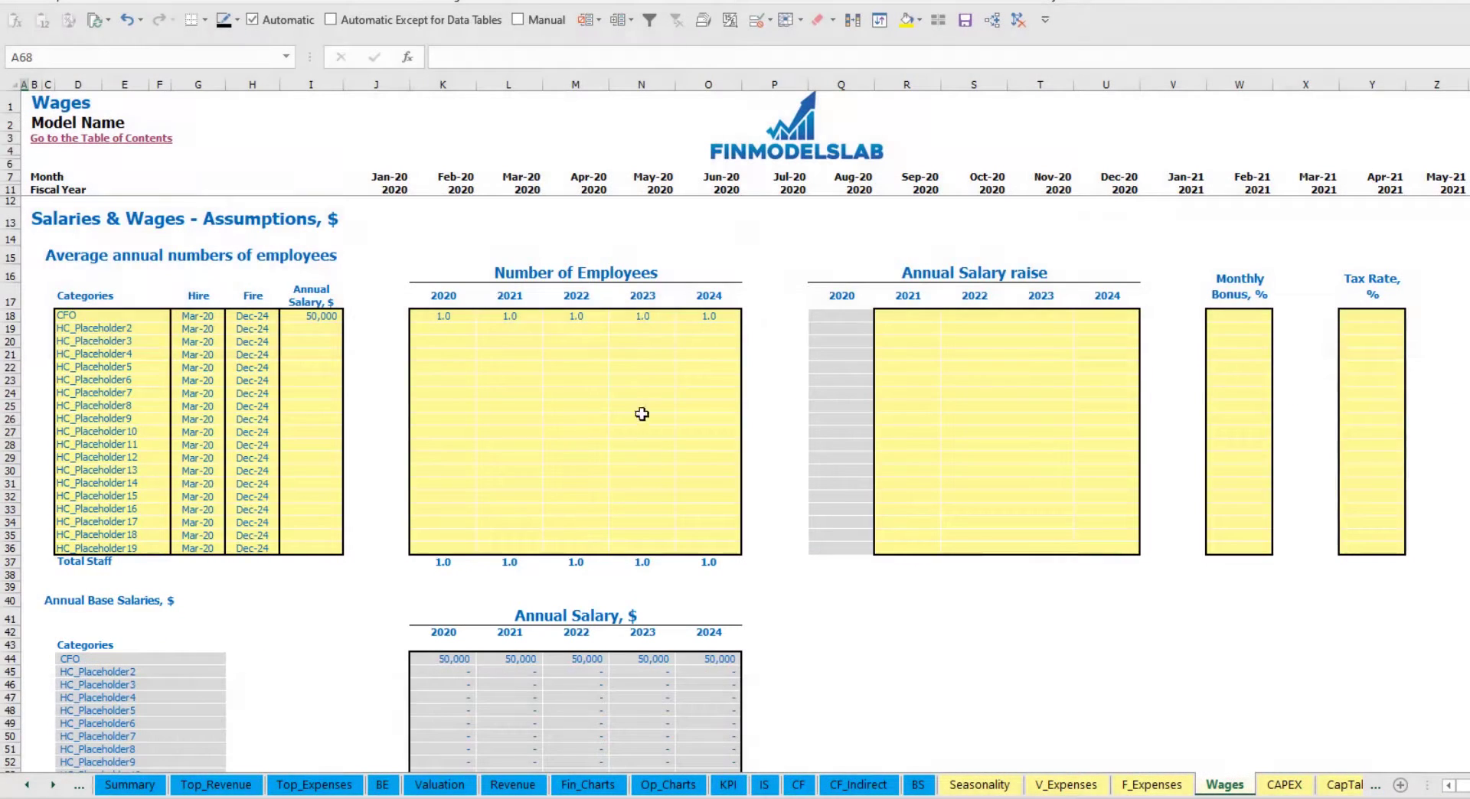
# - Set the CFO's annual salary raise to 5% for 2021 and copy it to 2022 through 2024
pyautogui.click(914, 318)
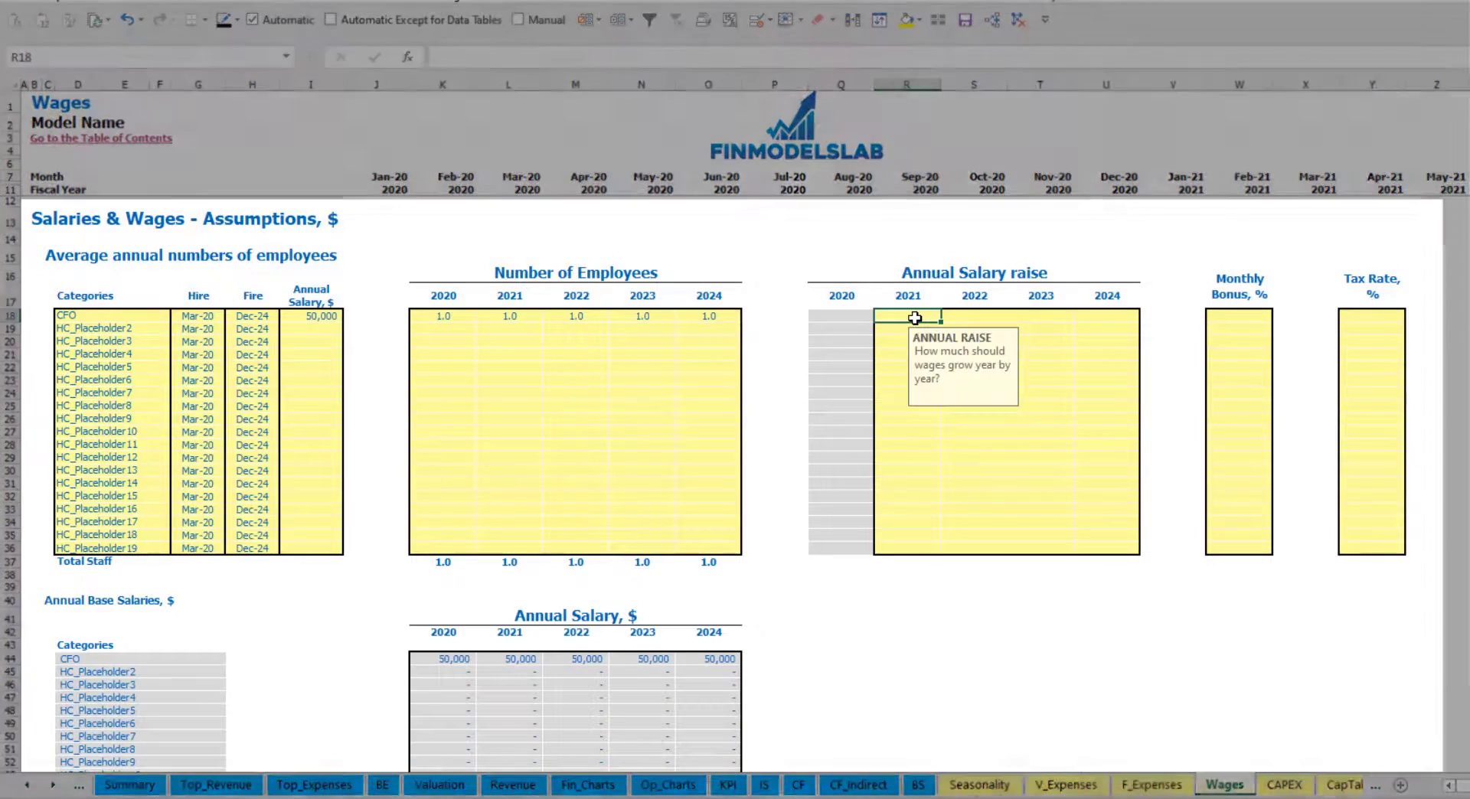
pyautogui.write('5%')
pyautogui.hotkey('ctrl', 'Return')
pyautogui.hotkey('ctrl', 'c')
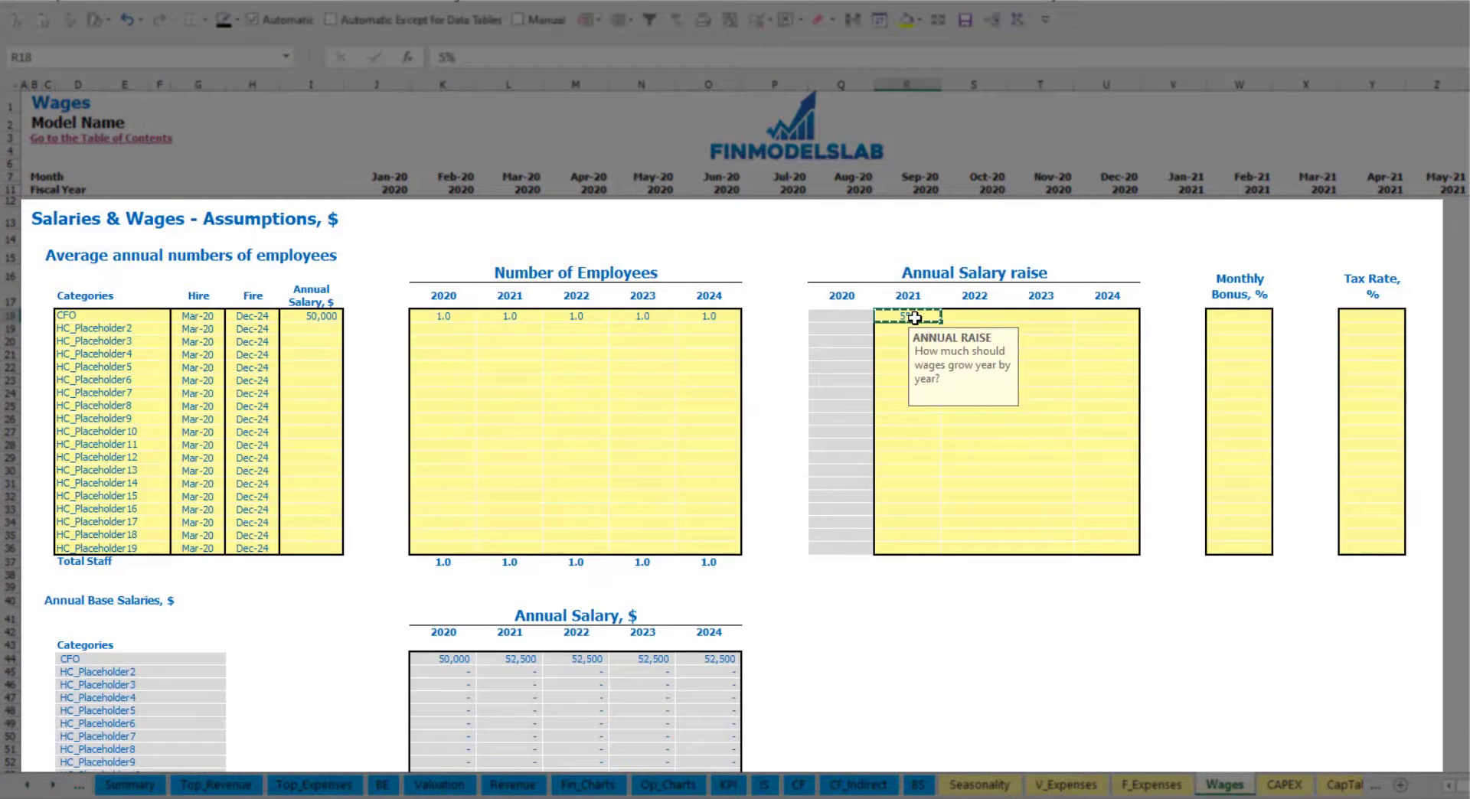
pyautogui.press('Right')
pyautogui.hotkey('shift', 'Right')
pyautogui.hotkey('shift', 'Right')
pyautogui.hotkey('ctrl', 'v')
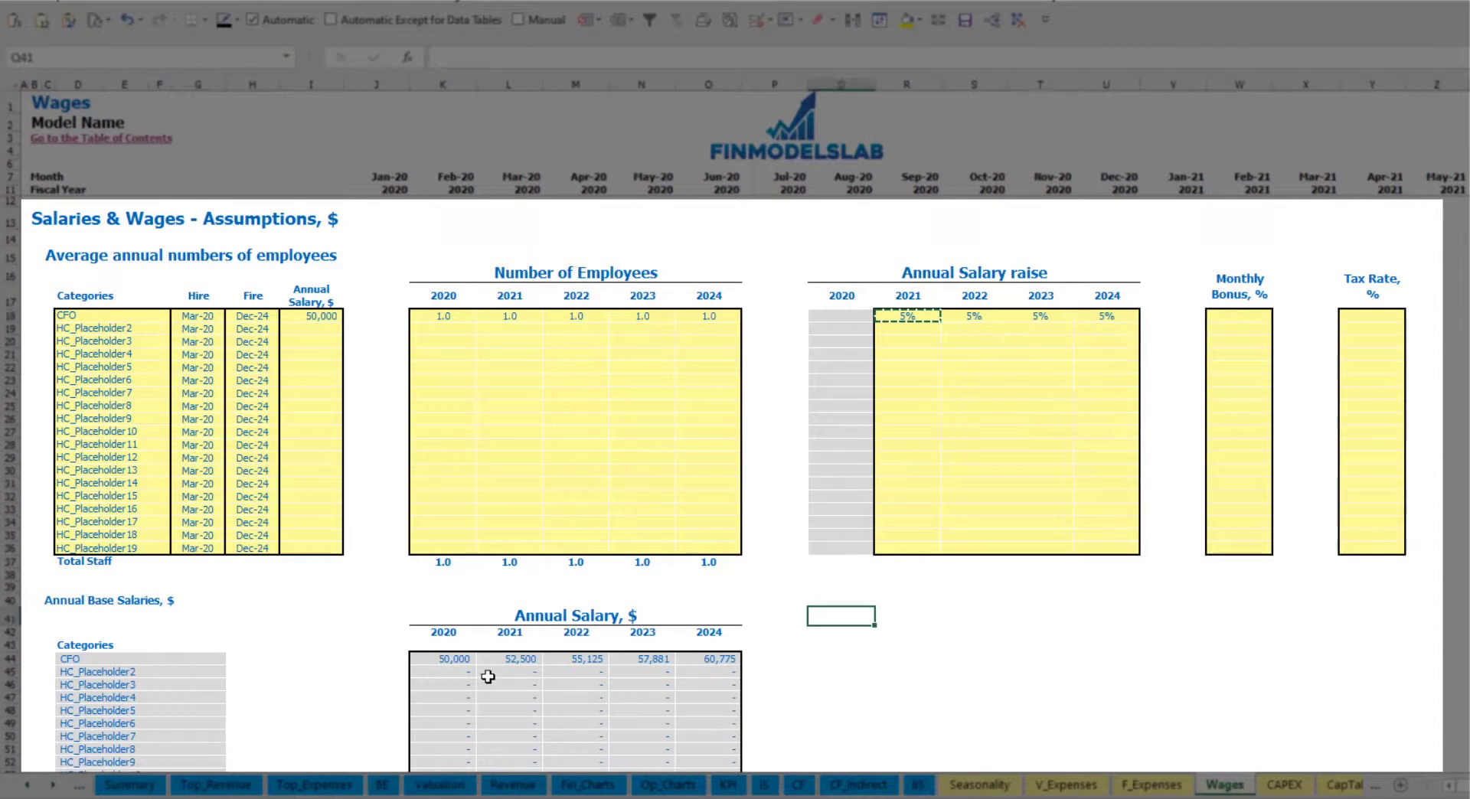
# - Inspect the CFO's Annual Salary row for 2020 to 2024 against the base salary and raise cells that feed it
pyautogui.moveTo(462, 660); pyautogui.dragTo(704, 657)
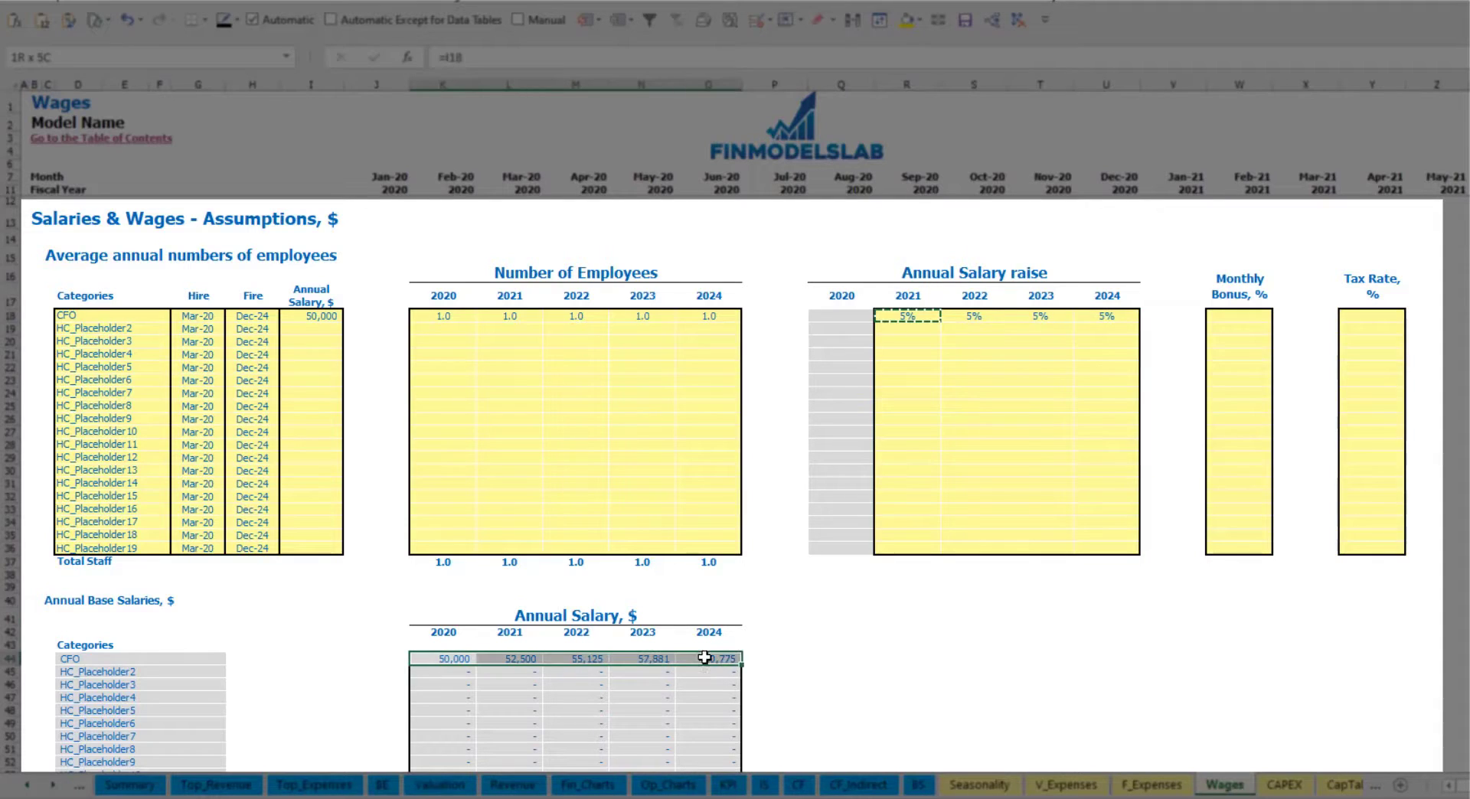
pyautogui.click(521, 673)
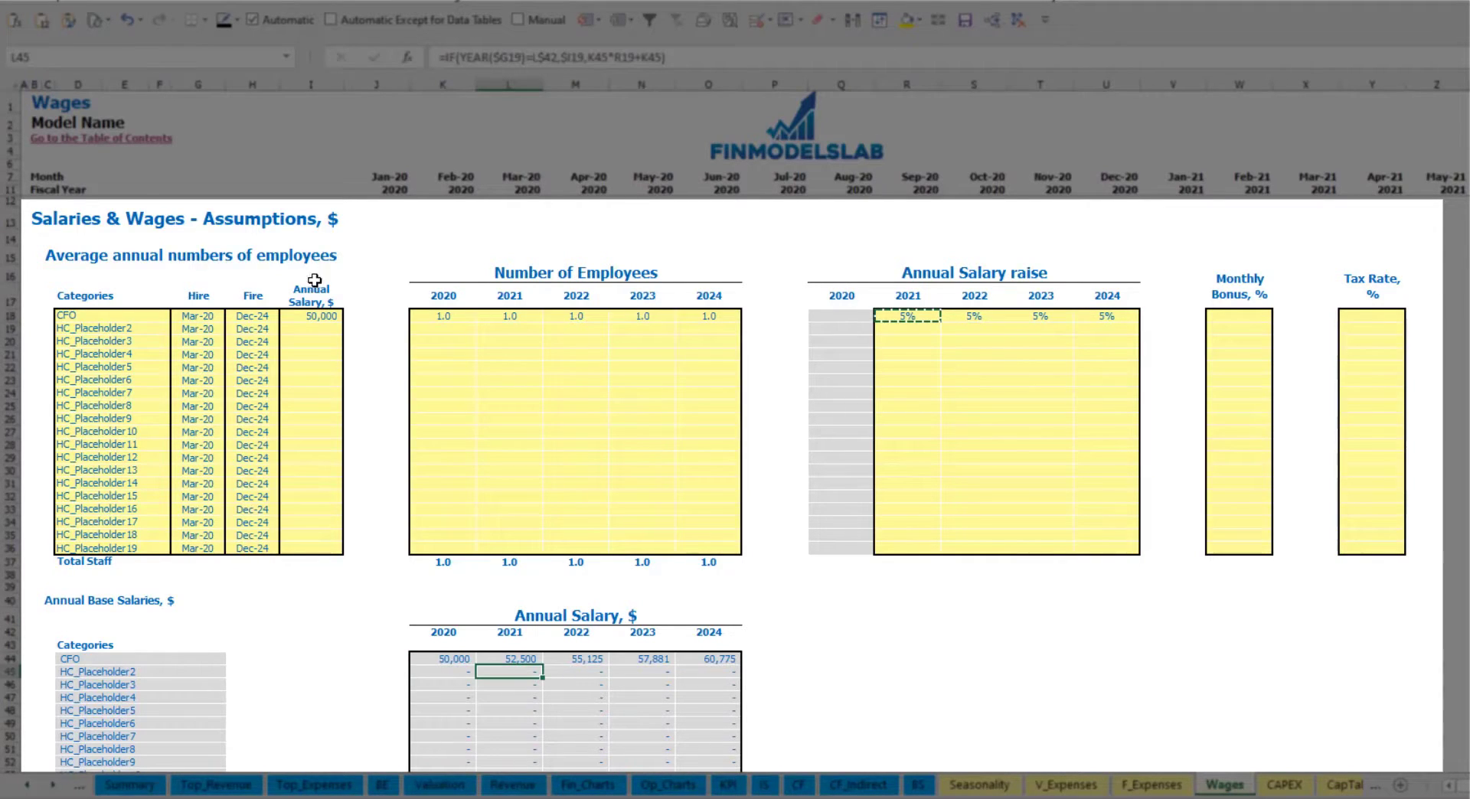
pyautogui.click(323, 318)
pyautogui.moveTo(929, 315); pyautogui.dragTo(1102, 317)
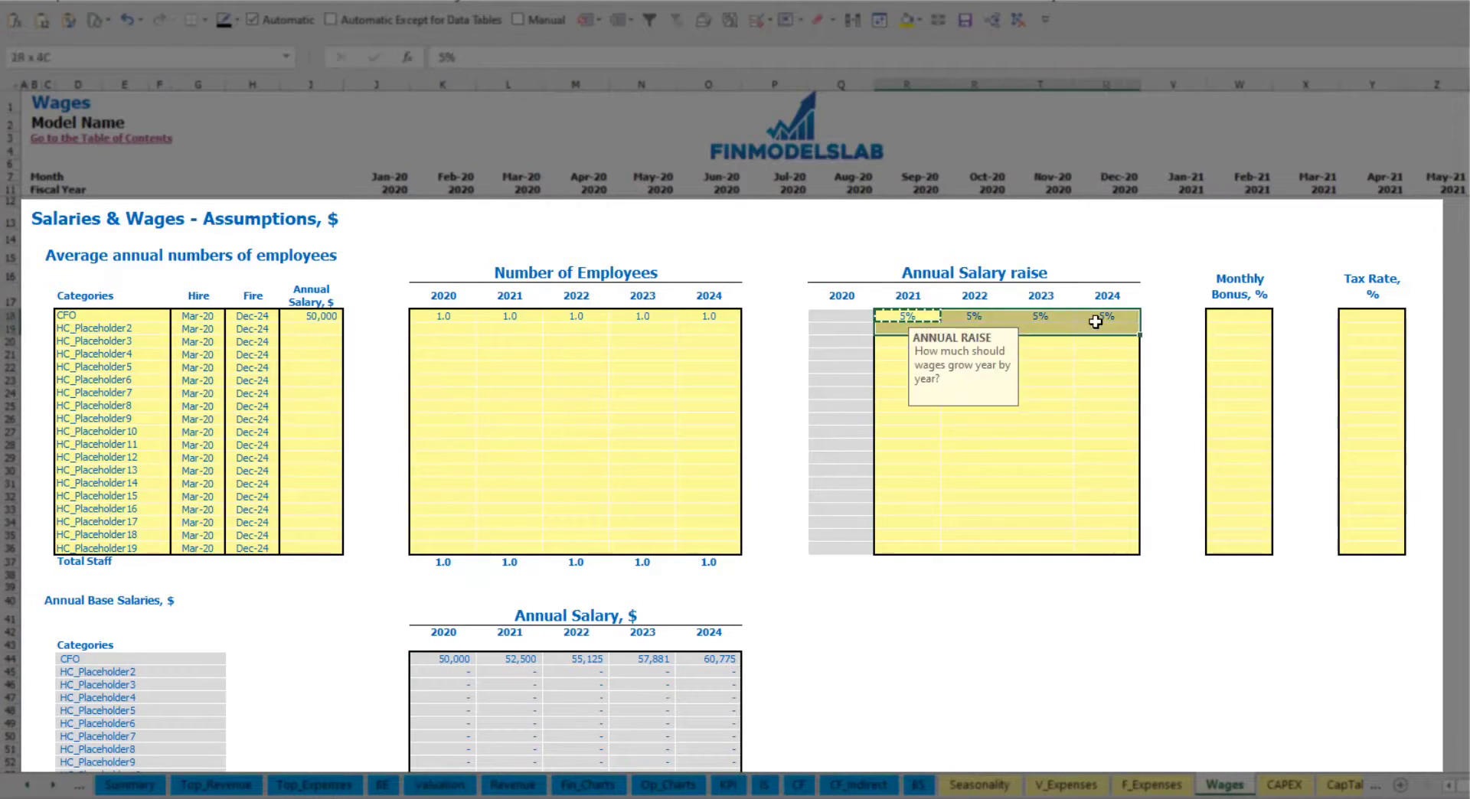
pyautogui.click(507, 658)
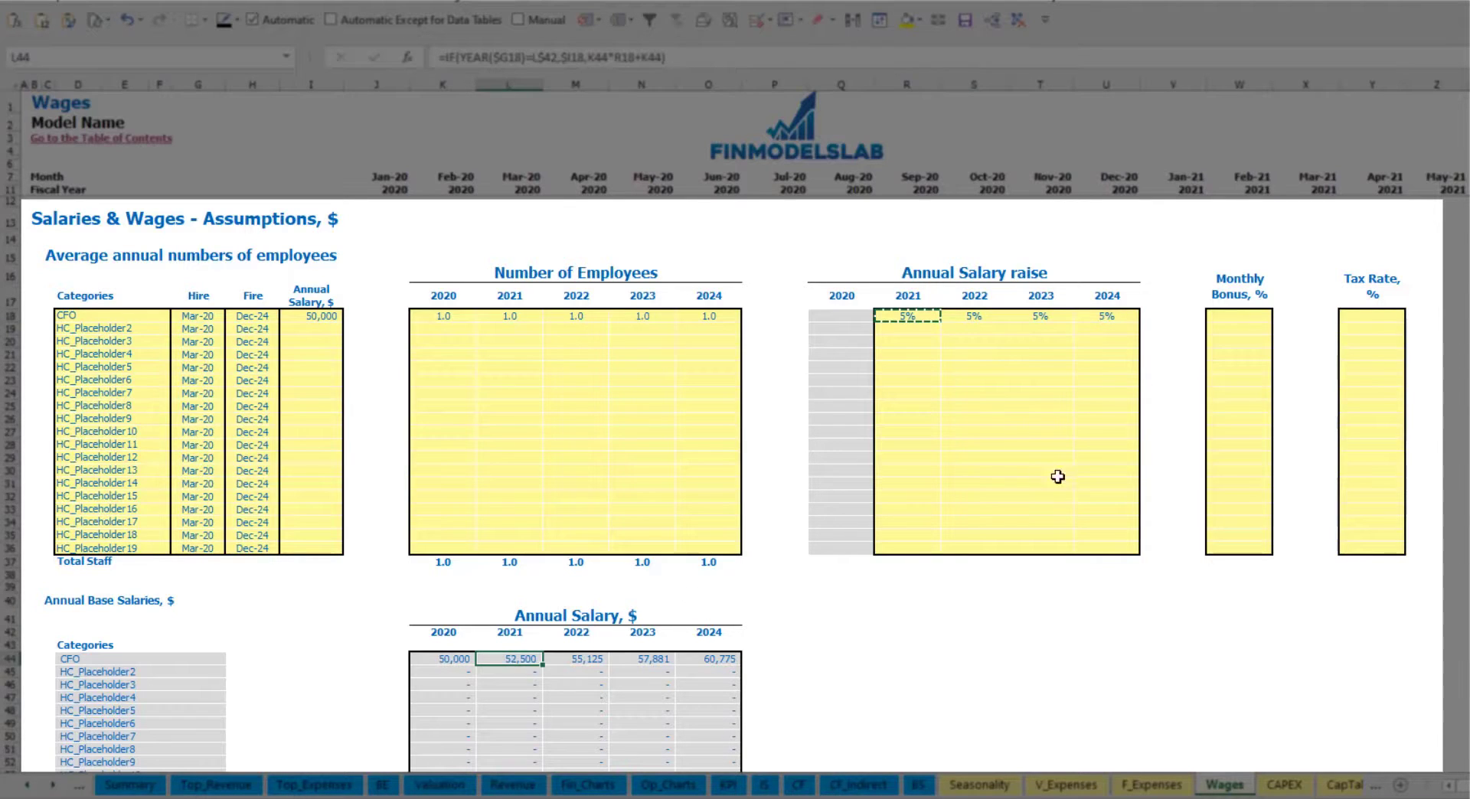
# - Set the CFO's monthly bonus to 10% and tax rate to 5%
pyautogui.click(1242, 316)
pyautogui.write('10')
pyautogui.press('Return')
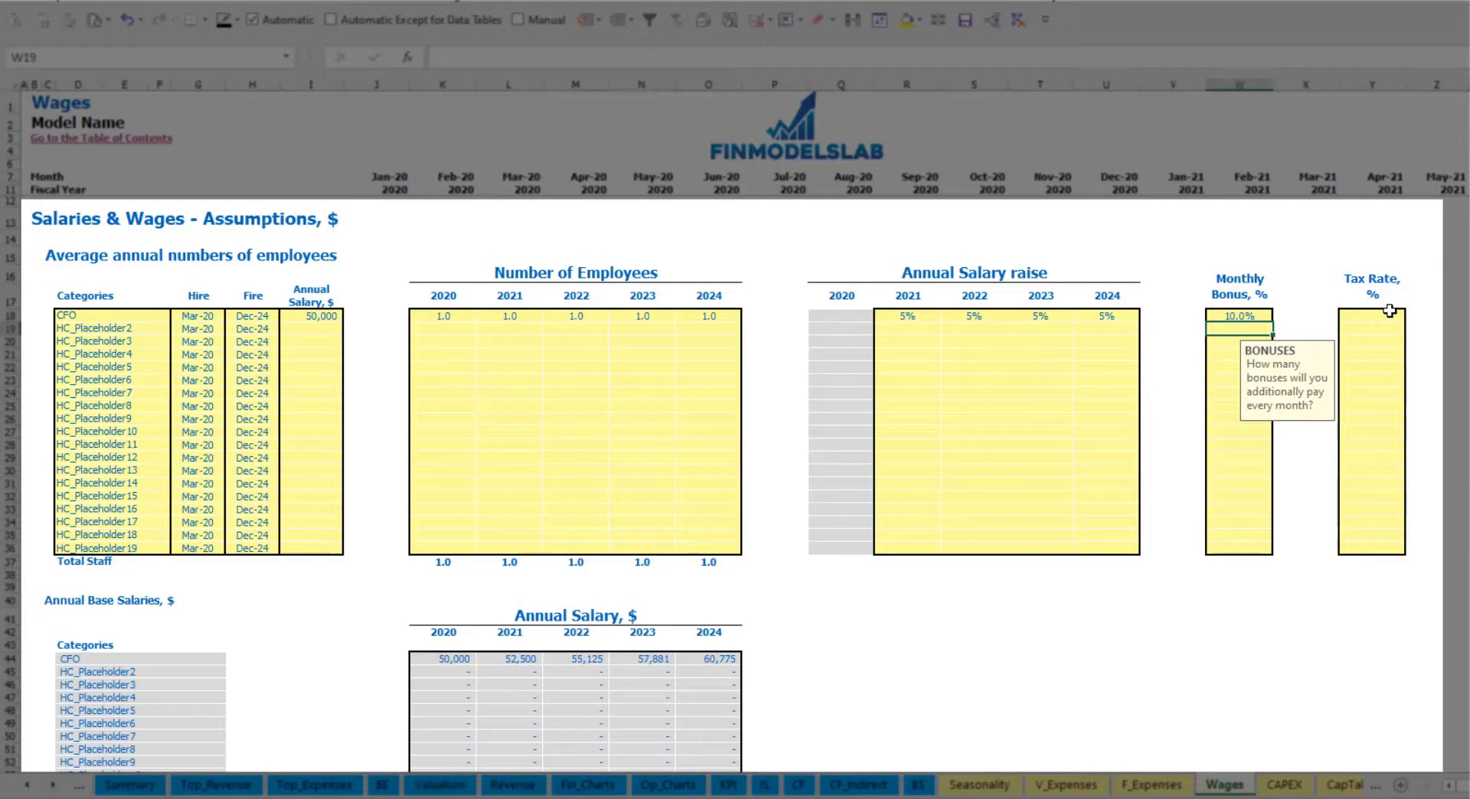
pyautogui.click(1385, 313)
pyautogui.press('Return')
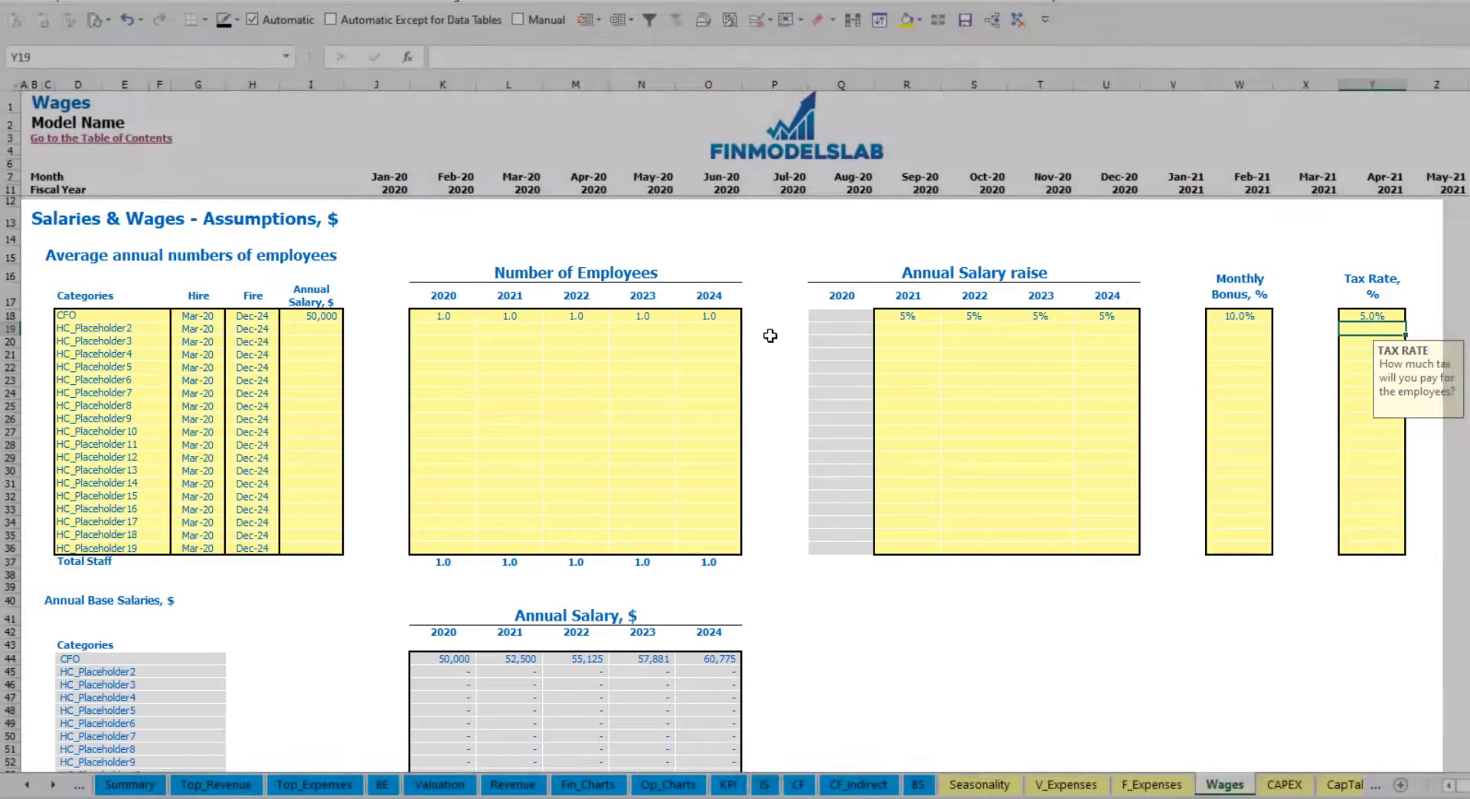
# - Inspect the CFO's rows in the Monthly Base Salaries, Monthly Bonus and Monthly Base Taxes tables, including the Mar-20 salary and bonus formulas
pyautogui.scroll(-13, 577, 484)
pyautogui.scroll(-3, 559, 504)
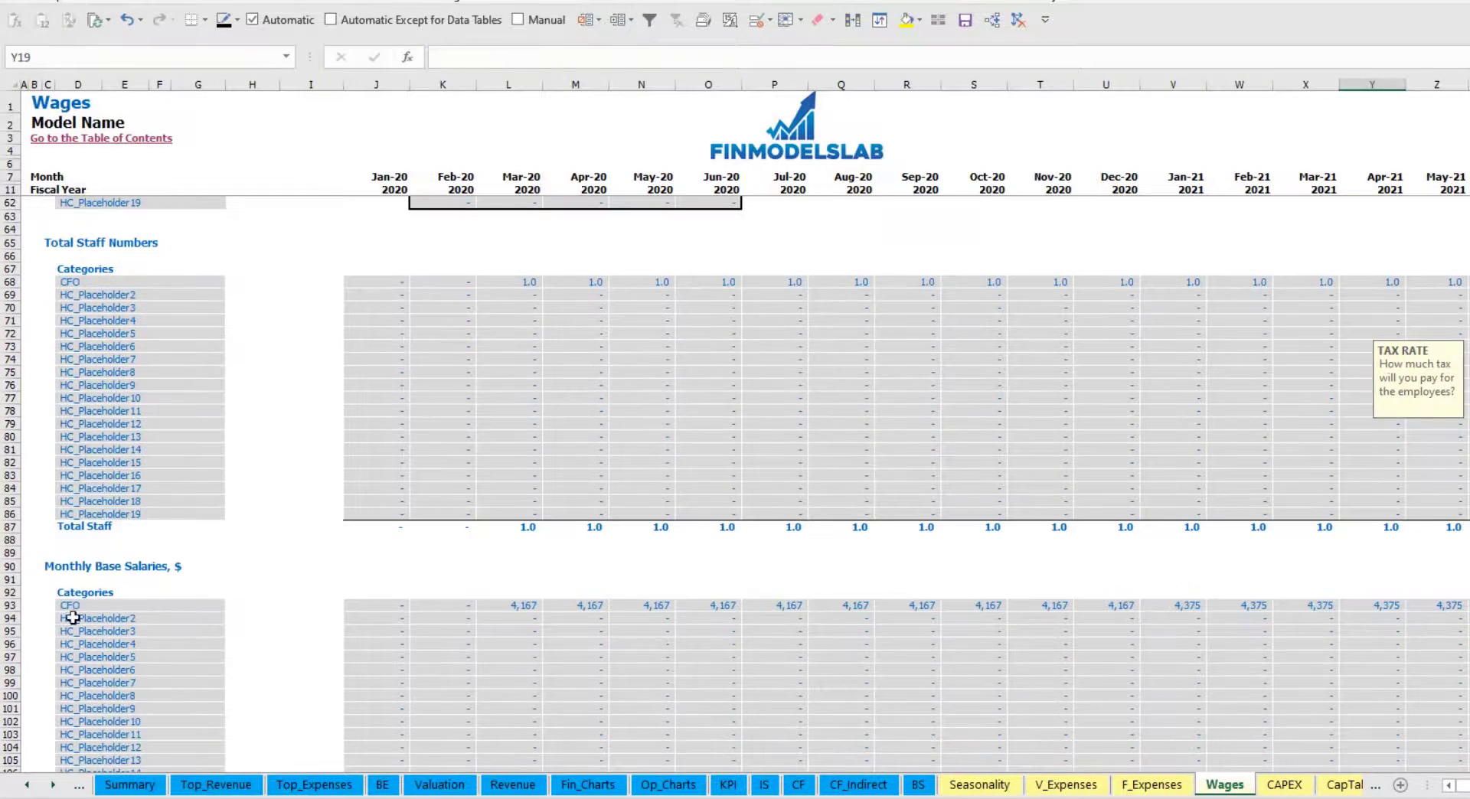
pyautogui.scroll(-3, 11, 611)
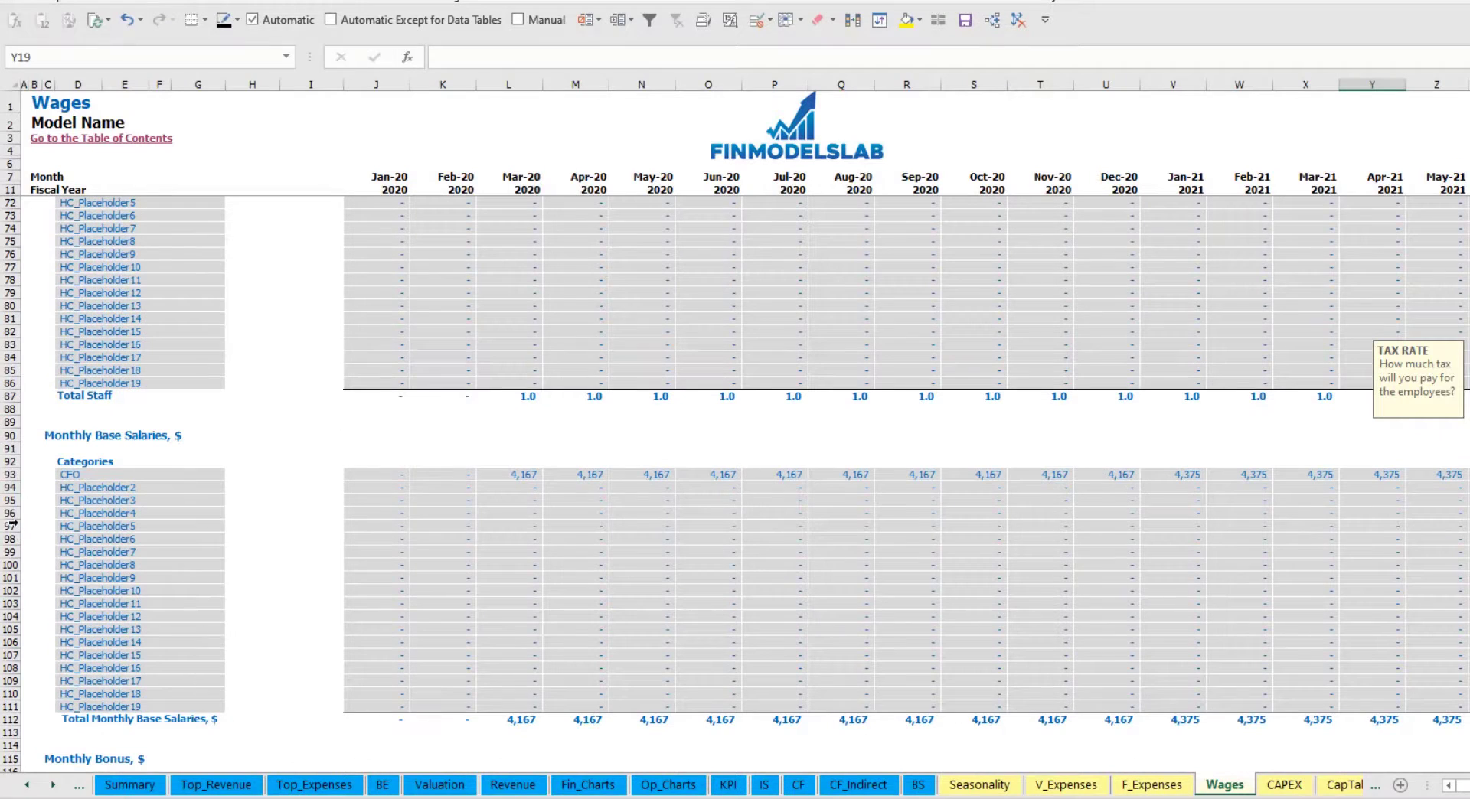
pyautogui.click(10, 475)
pyautogui.click(530, 474)
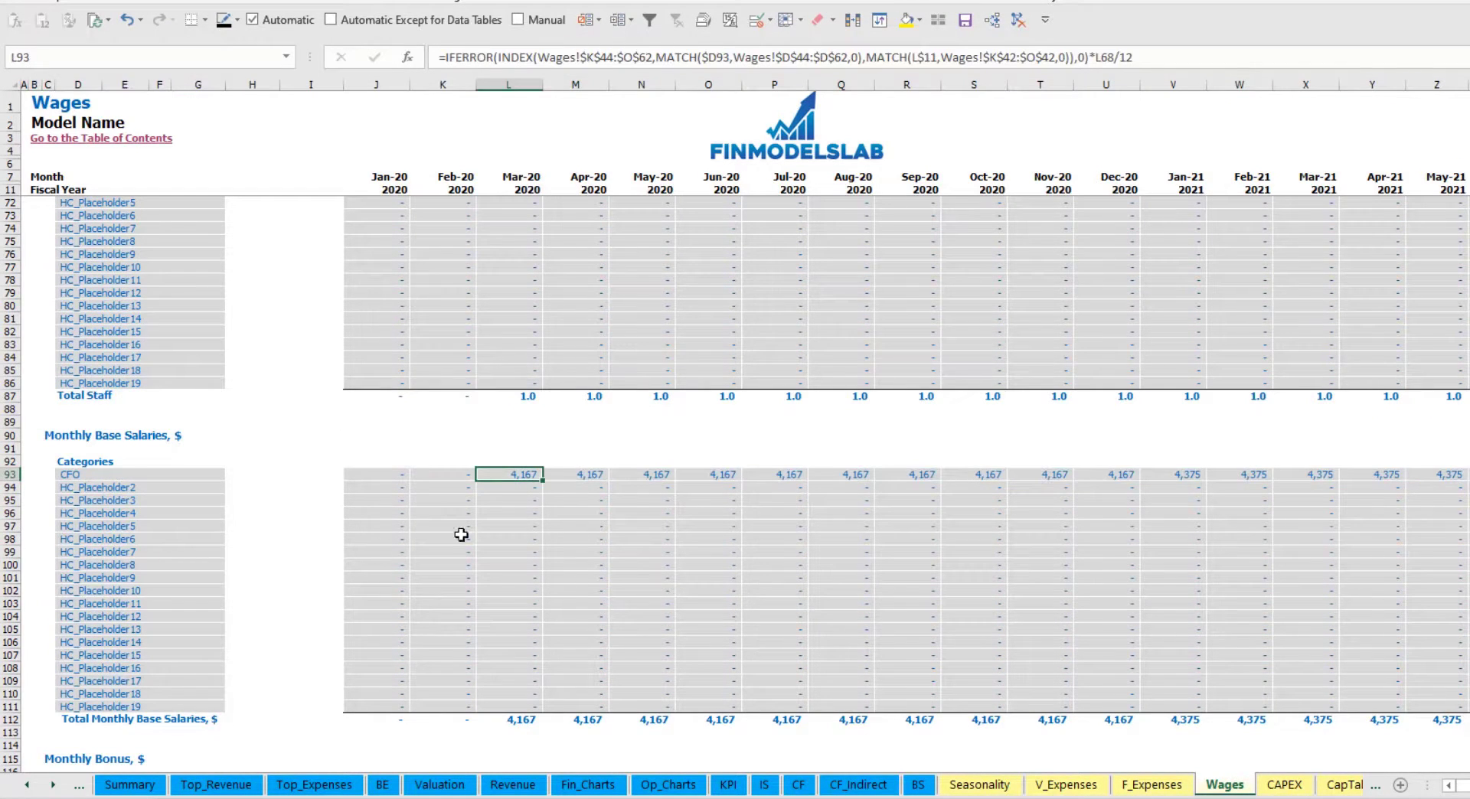
pyautogui.scroll(-7, 170, 568)
pyautogui.click(10, 539)
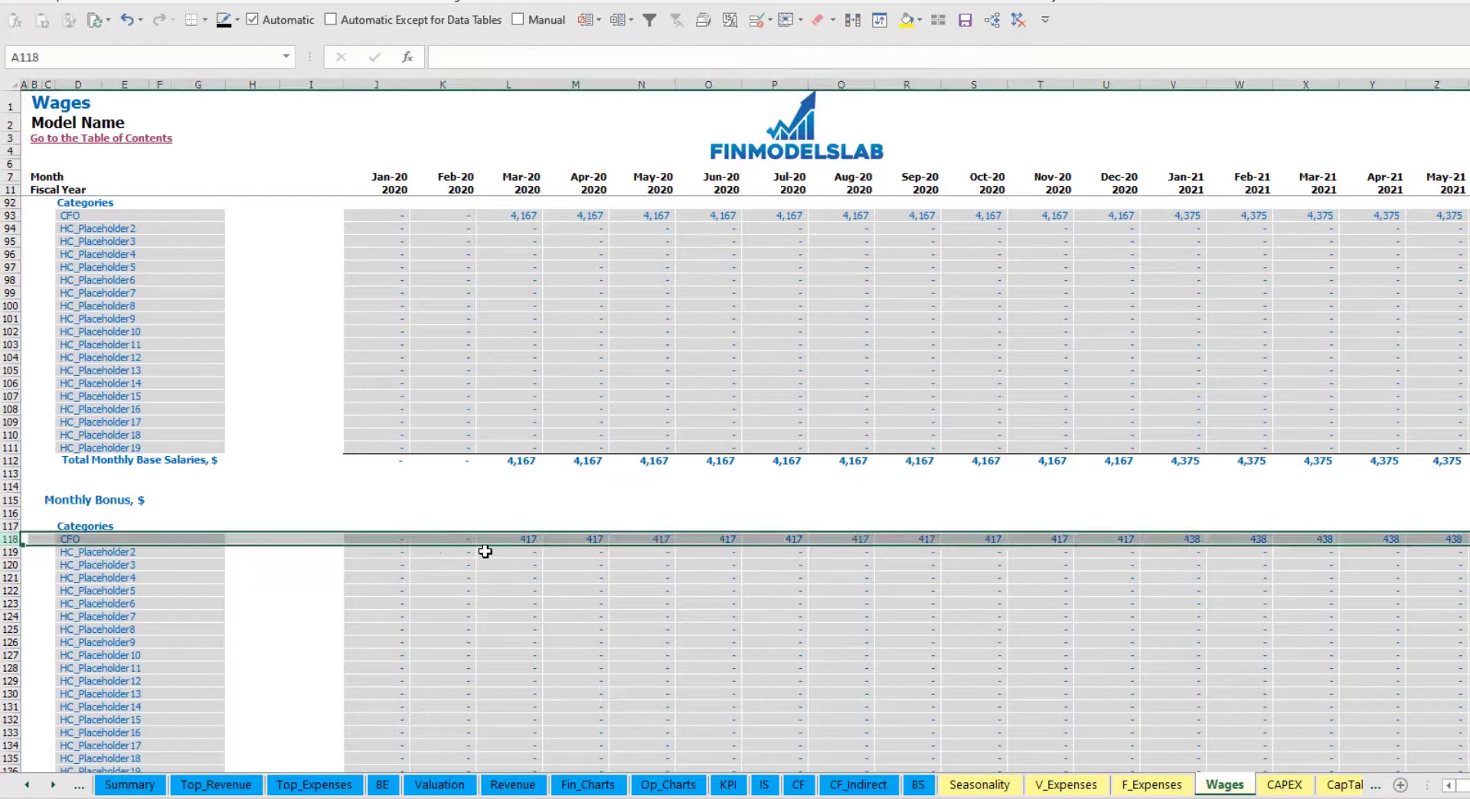
pyautogui.click(530, 539)
pyautogui.scroll(-7, 78, 556)
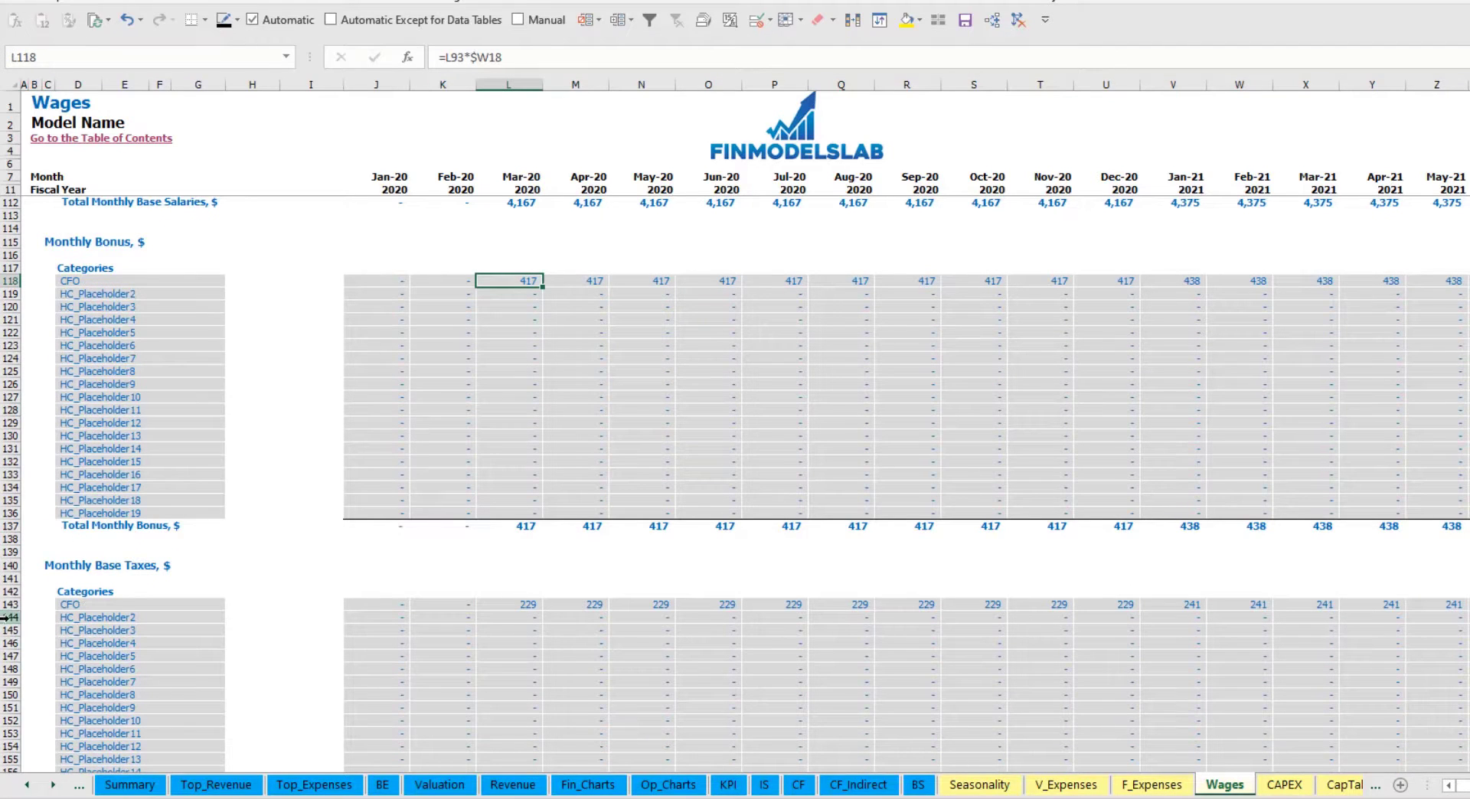
pyautogui.click(10, 605)
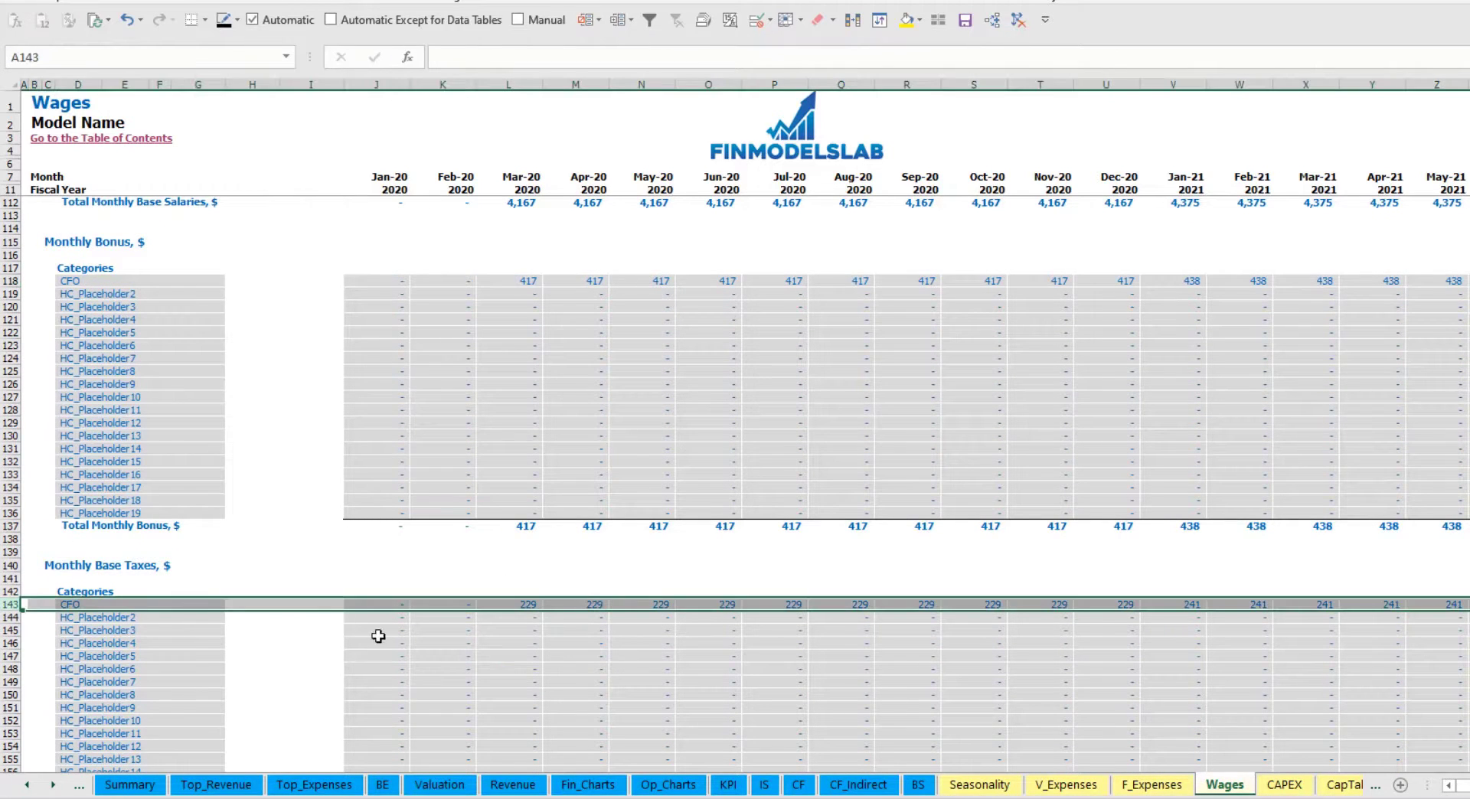
# - Name the second staff category Admin HC in the wages assumptions and set its hire month to Apr-20
pyautogui.scroll(20, 626, 575)
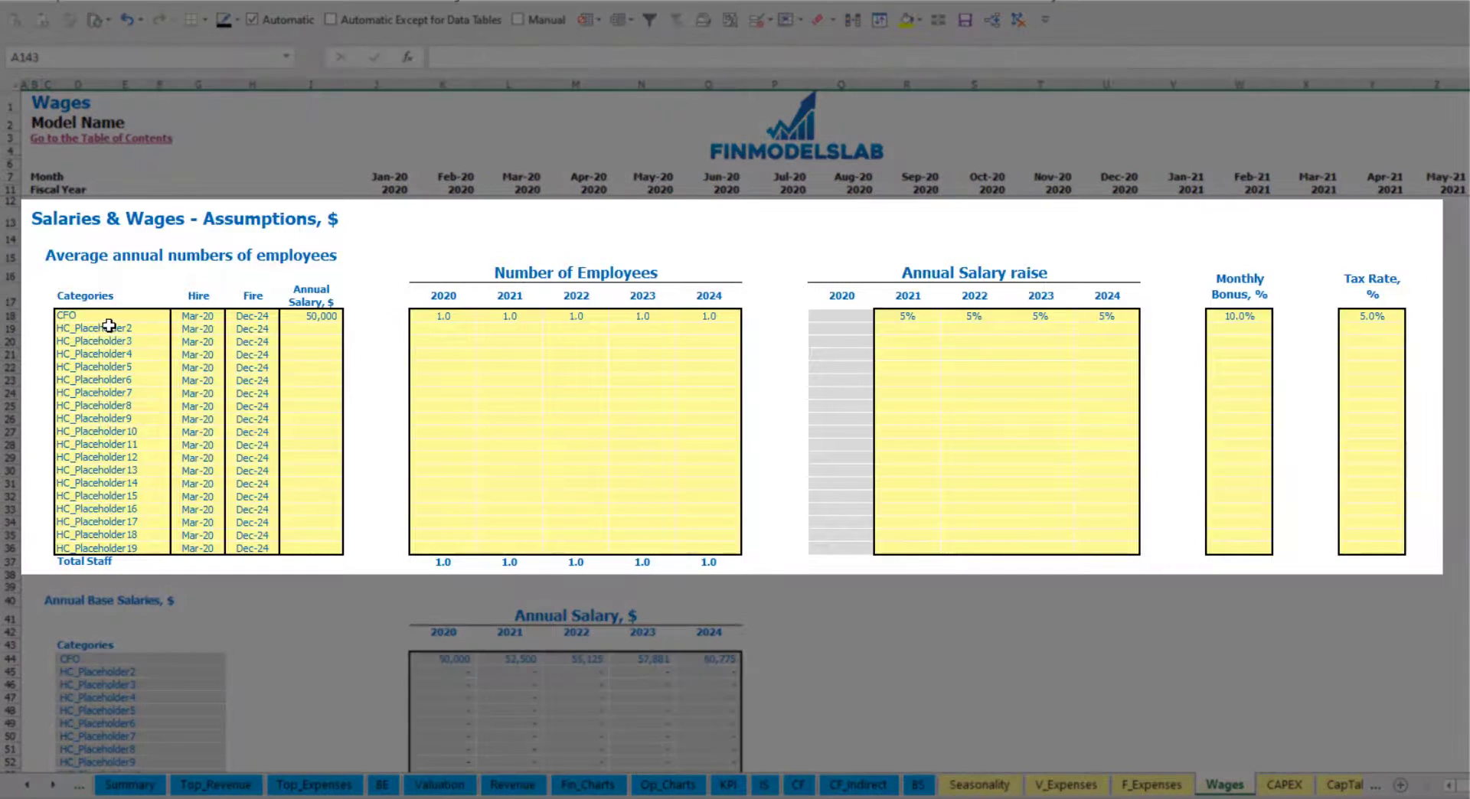
pyautogui.click(107, 327)
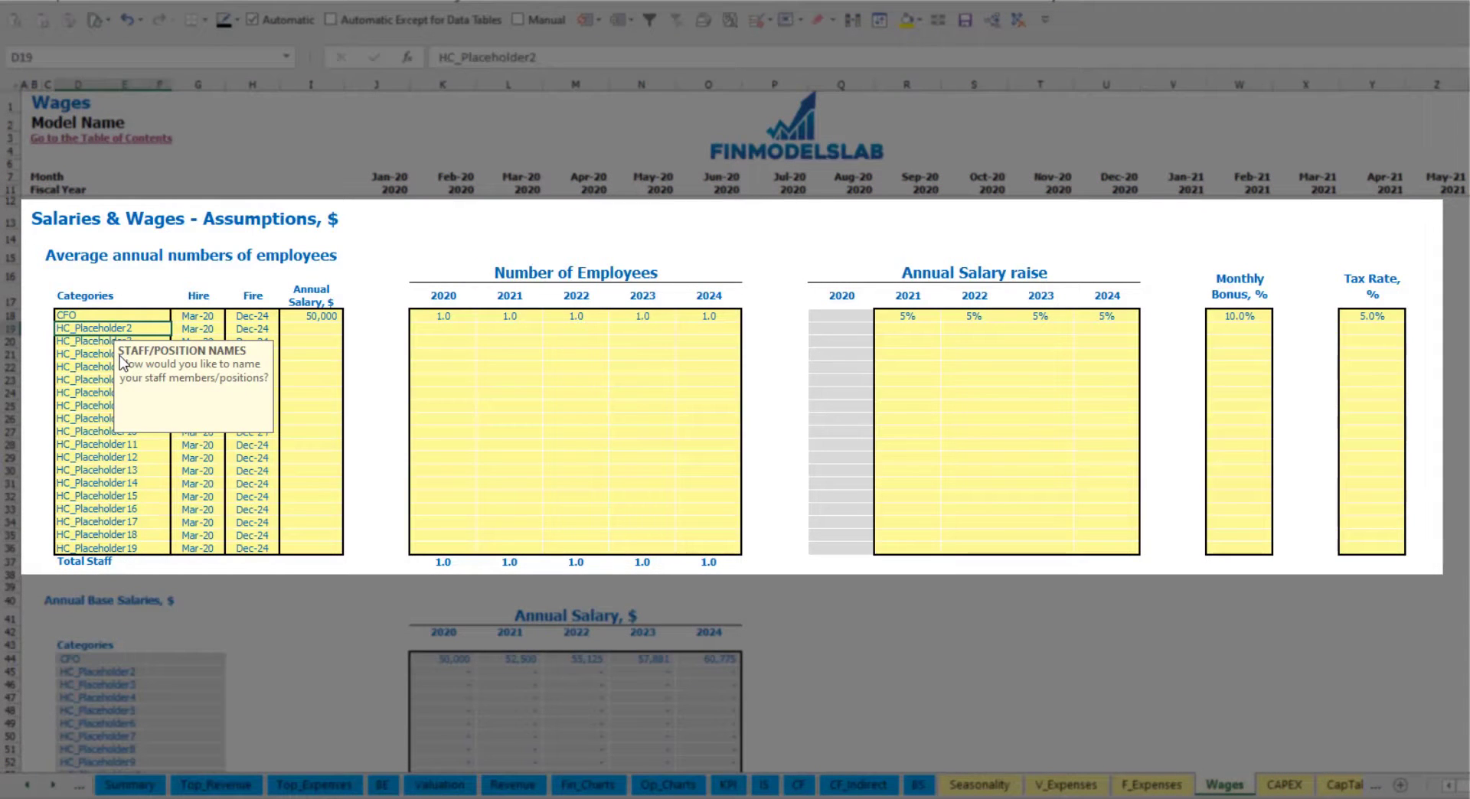
pyautogui.write('Admin HC')
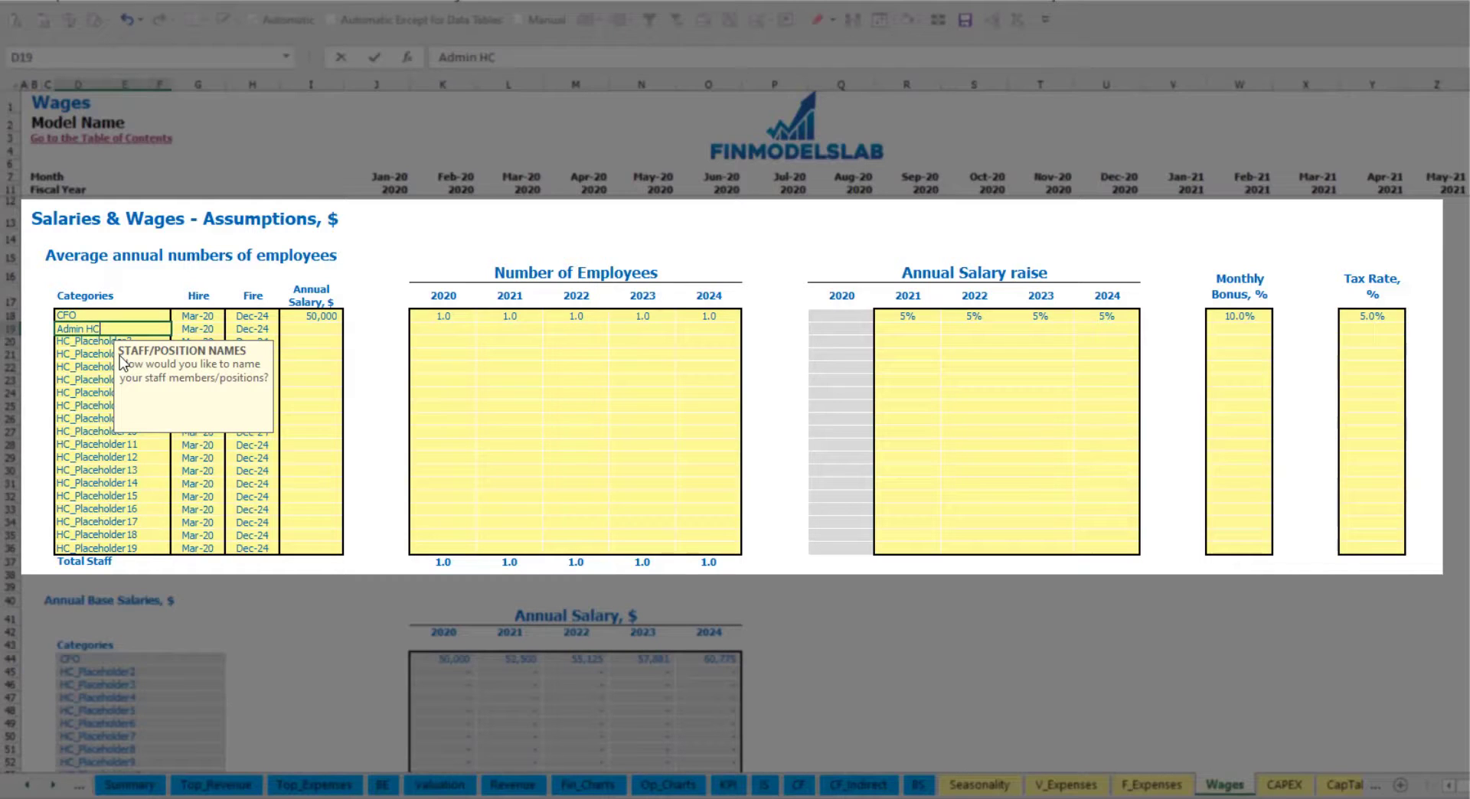
pyautogui.press('Return')
pyautogui.click(208, 329)
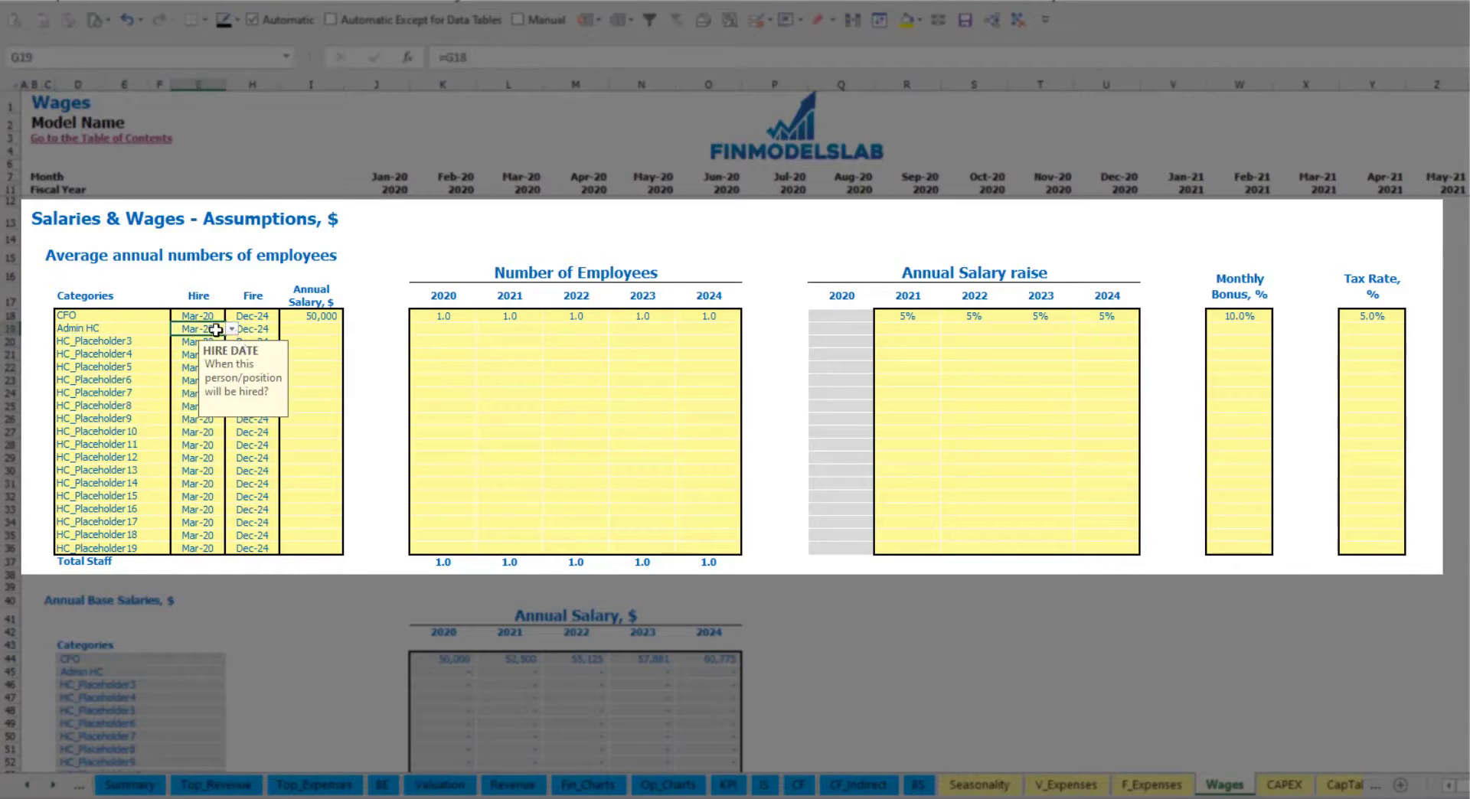
pyautogui.click(230, 328)
pyautogui.click(192, 353)
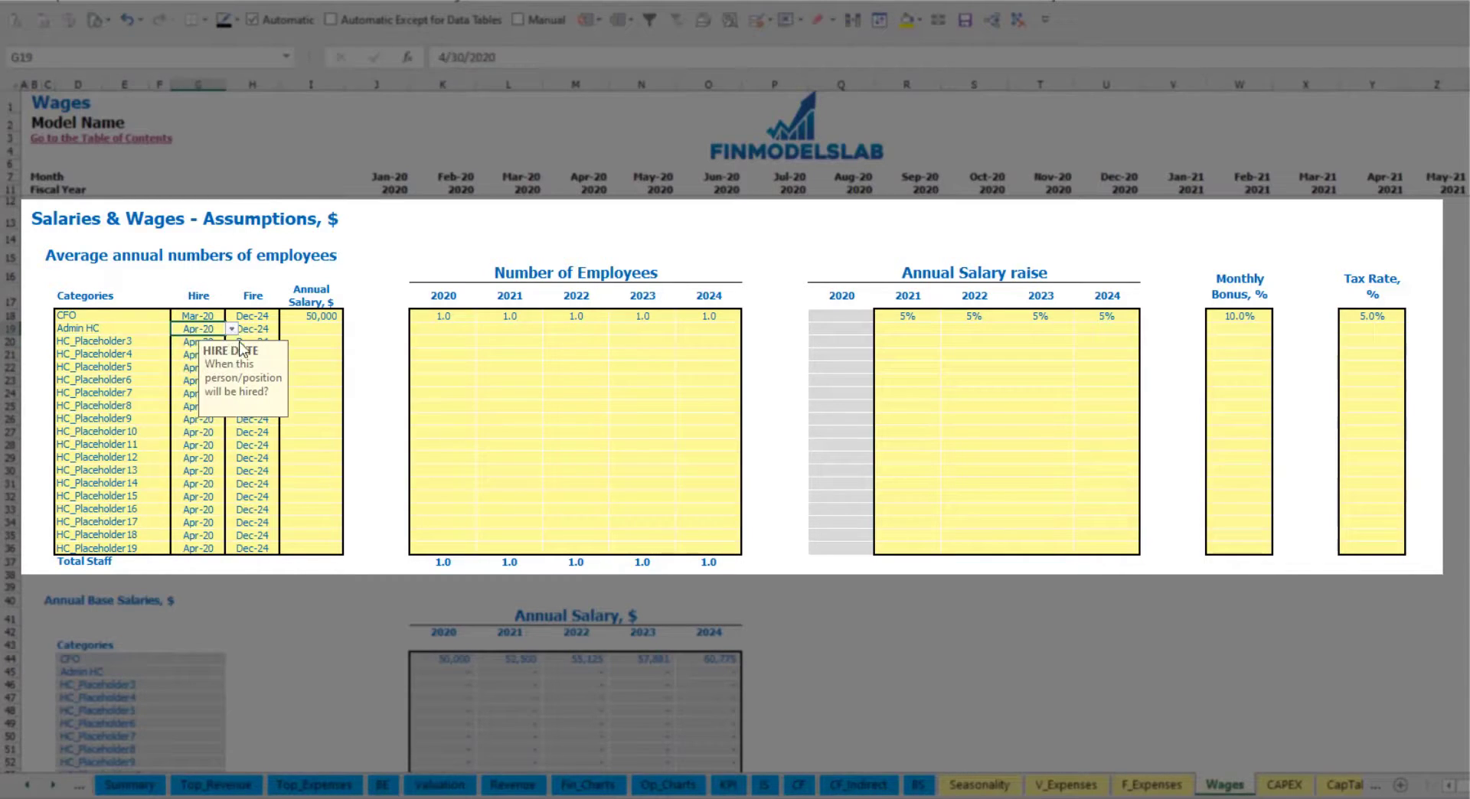
# - Set the Admin HC annual salary to 30,000
pyautogui.click(269, 330)
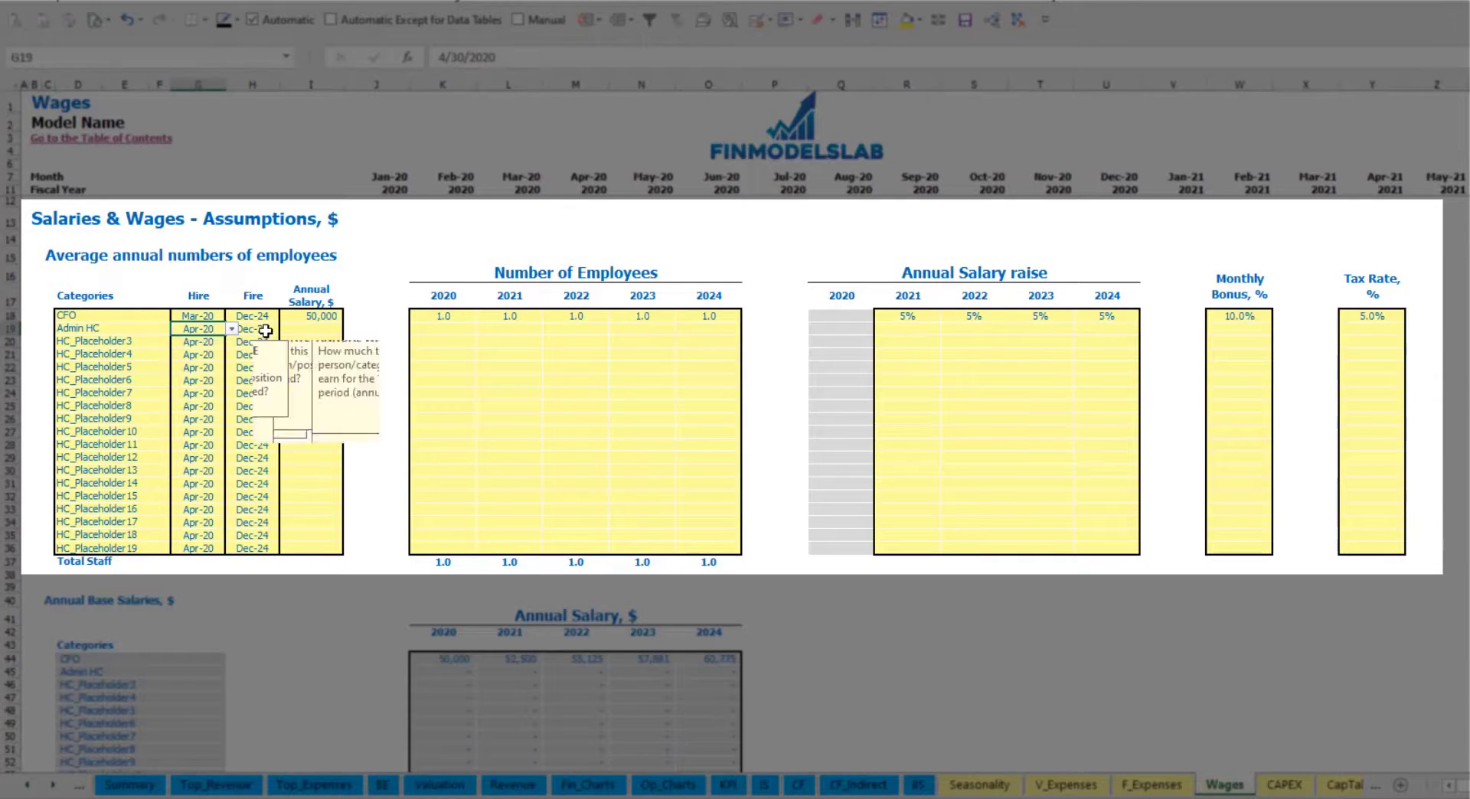
pyautogui.click(307, 327)
pyautogui.write('30,00')
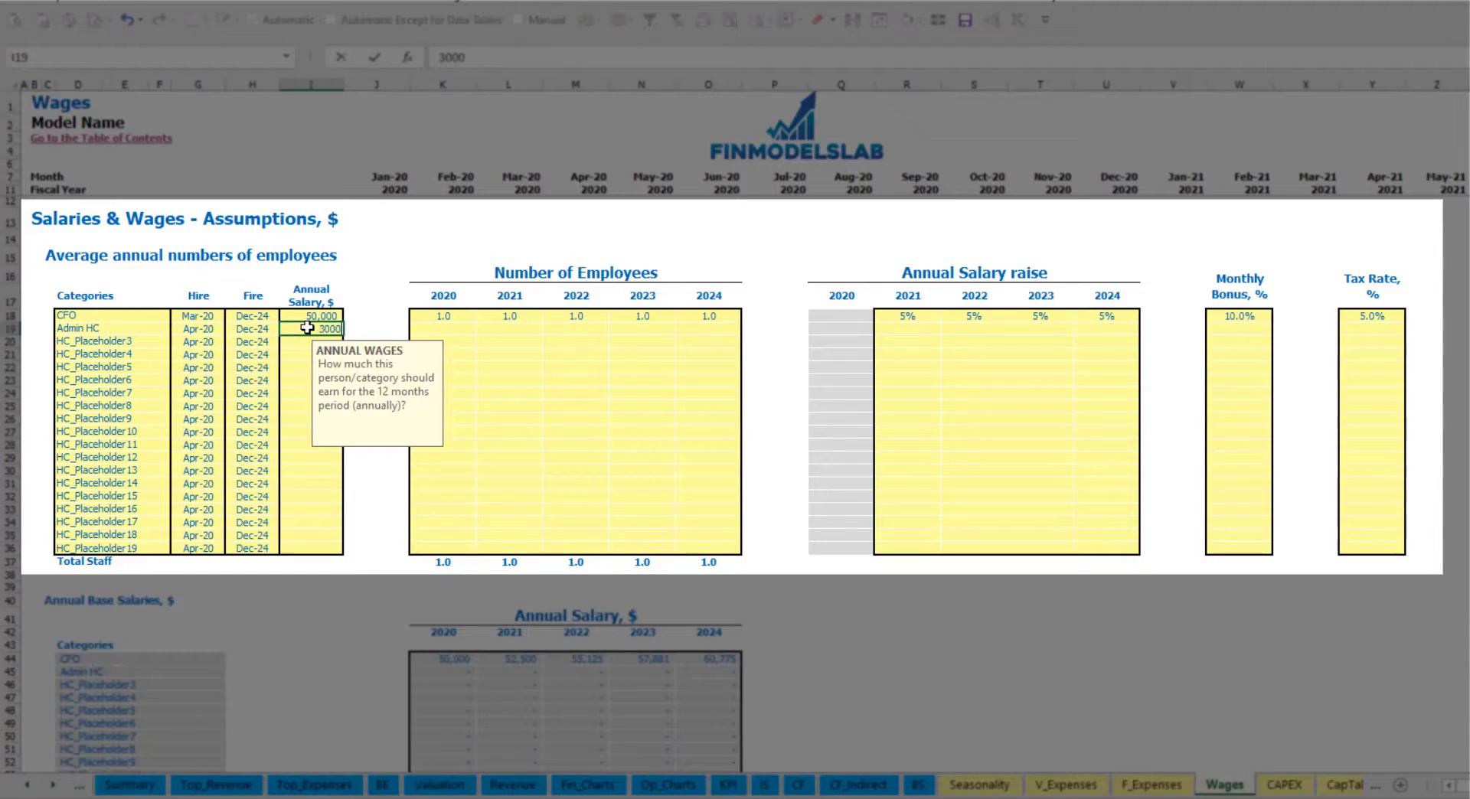
pyautogui.write('0')
# - Enter the Admin HC number of employees for 2020 to 2024 as 2, 4, 6, 8 and 10
pyautogui.click(455, 327)
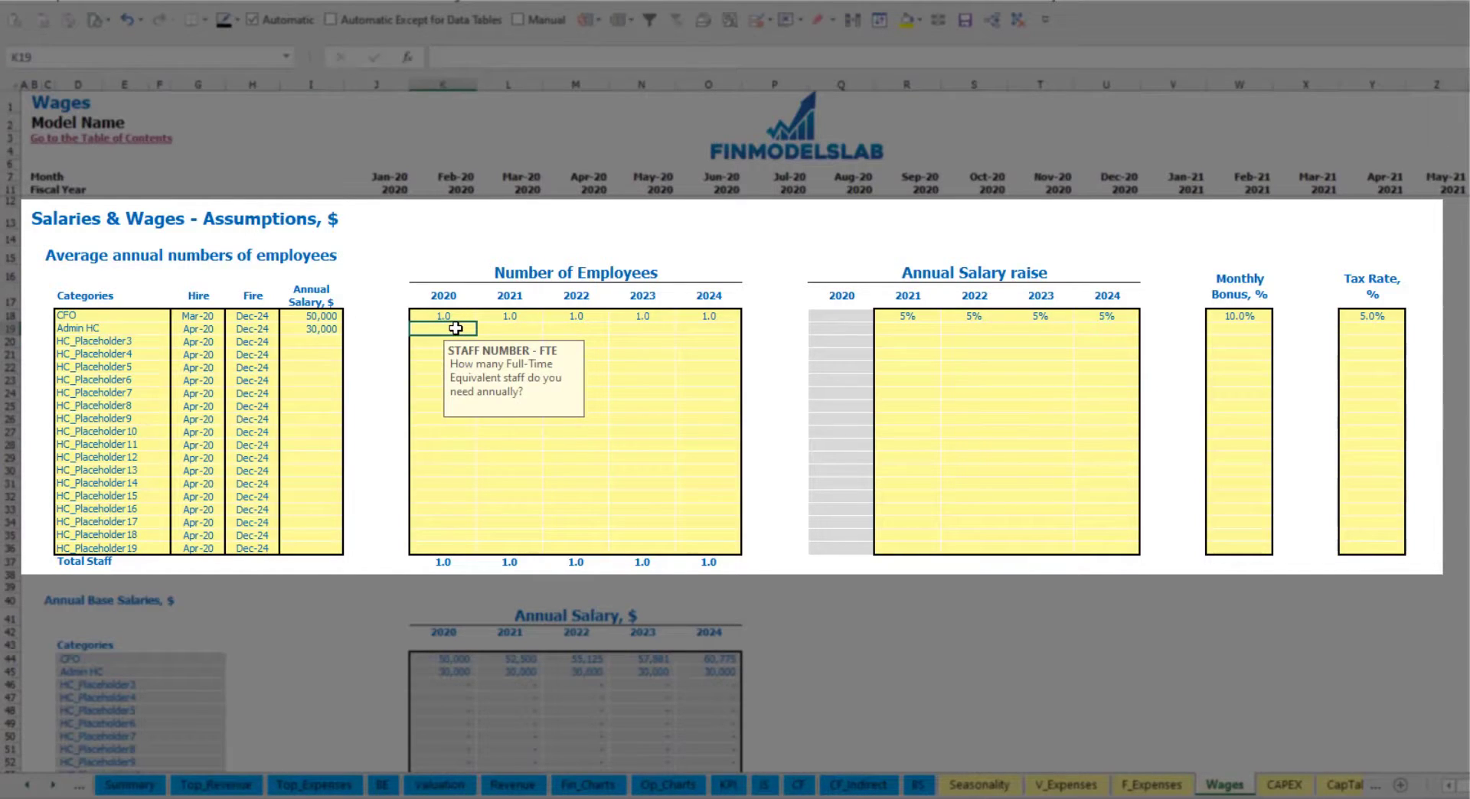
pyautogui.write('2')
pyautogui.press('Tab')
pyautogui.write('4')
pyautogui.press('Tab')
pyautogui.write('6')
pyautogui.press('Tab')
pyautogui.write('8')
pyautogui.press('Tab')
pyautogui.press('Tab')
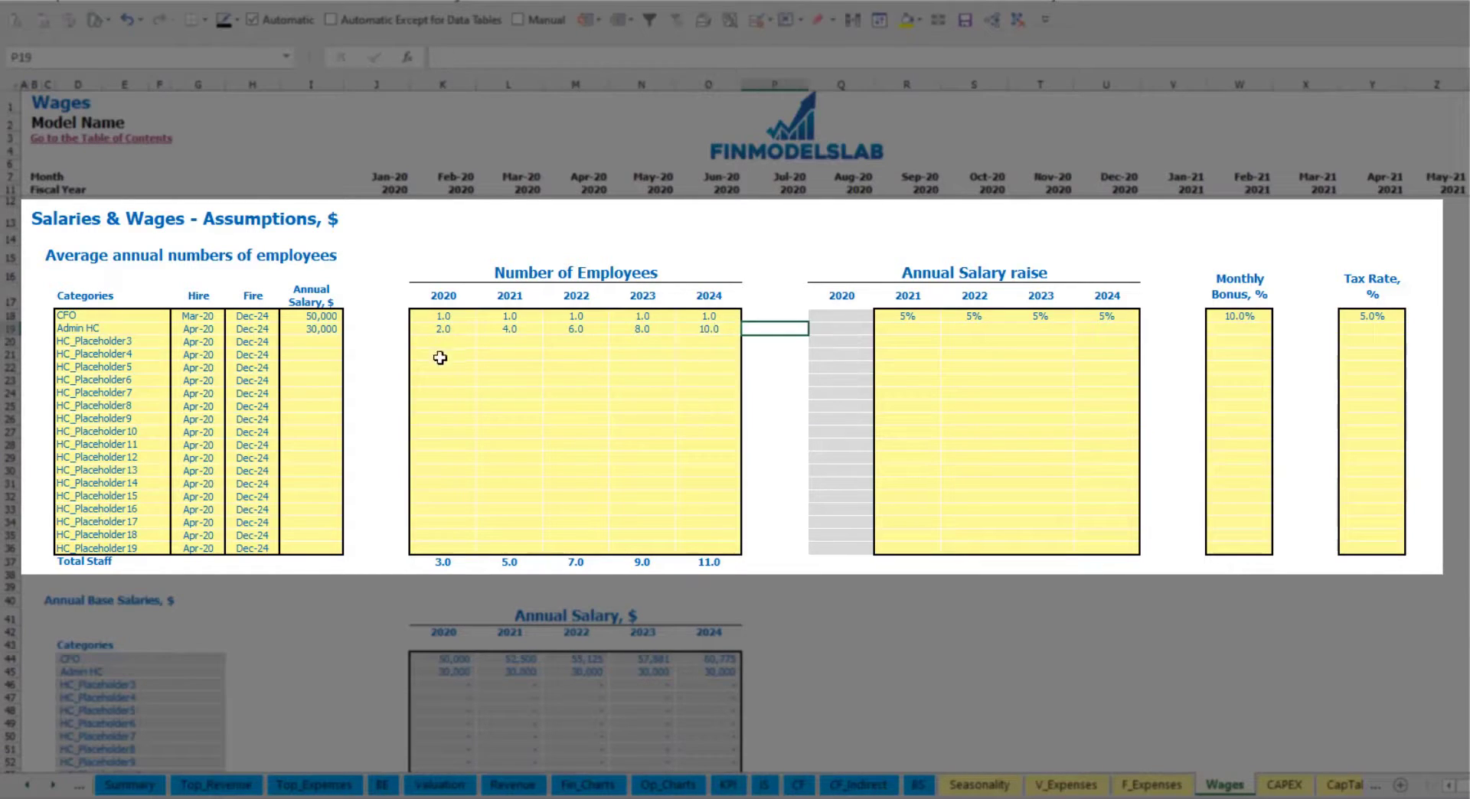
# - Set the Admin HC annual salary raise to 3% for 2021 and copy it to 2022 through 2024
pyautogui.click(904, 327)
pyautogui.write('5%')
pyautogui.hotkey('ctrl', 'Return')
pyautogui.hotkey('ctrl', 'c')
pyautogui.press('Right')
pyautogui.hotkey('shift', 'Right')
pyautogui.hotkey('shift', 'Right')
pyautogui.hotkey('ctrl', 'v')
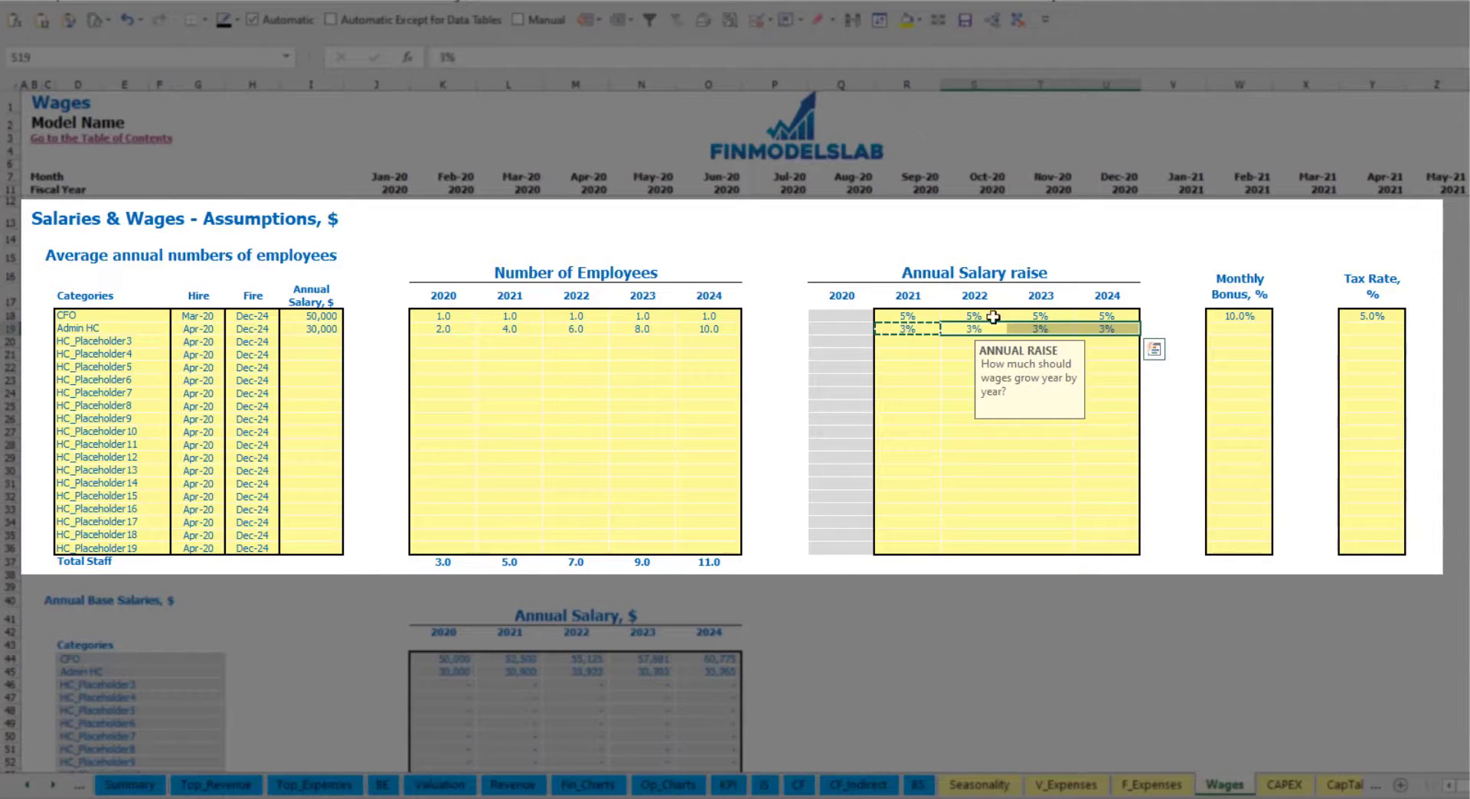
# - Set the Admin HC monthly bonus to 5% and tax rate to 5%
pyautogui.click(1259, 333)
pyautogui.write('5%')
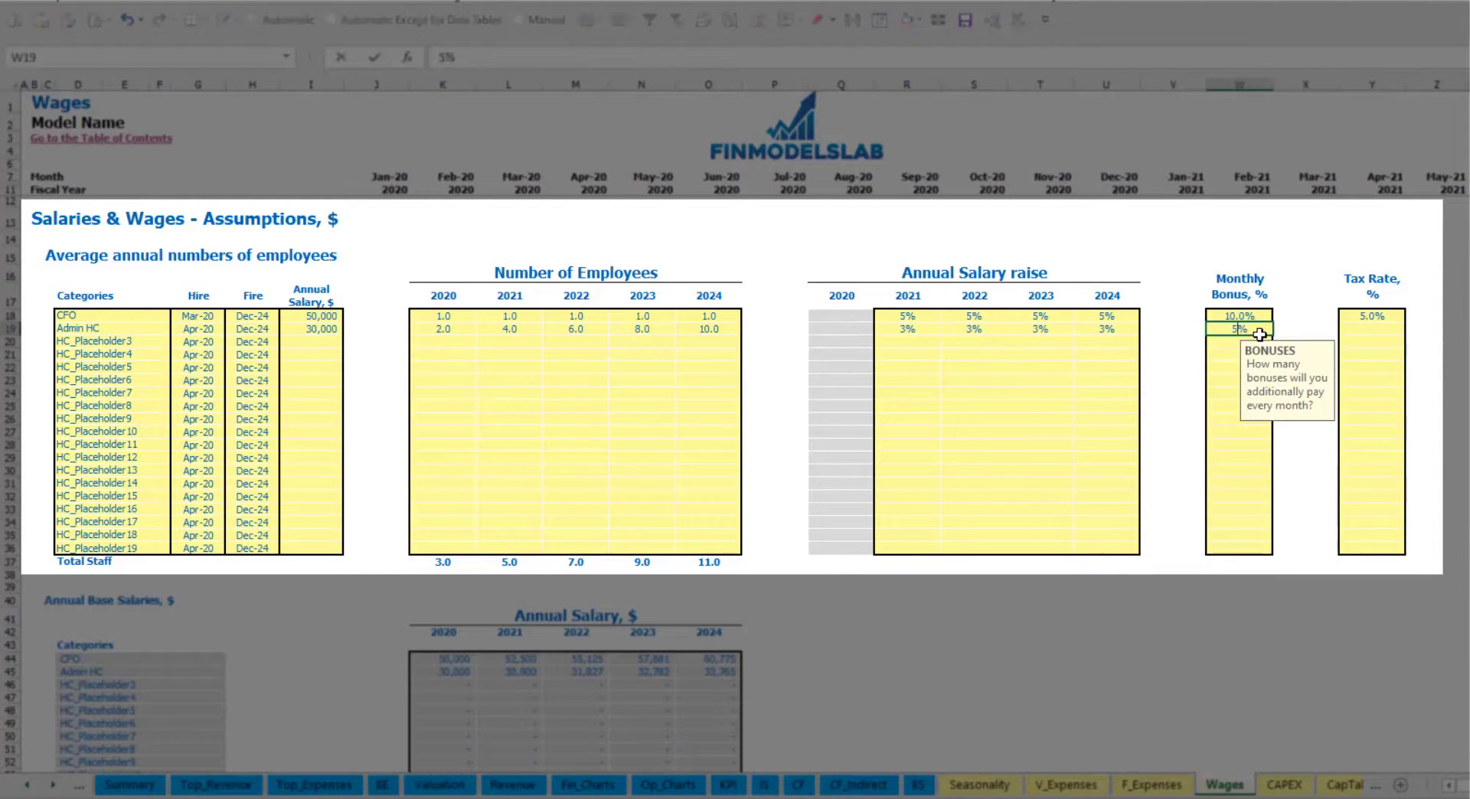
pyautogui.press('Right')
pyautogui.press('Right')
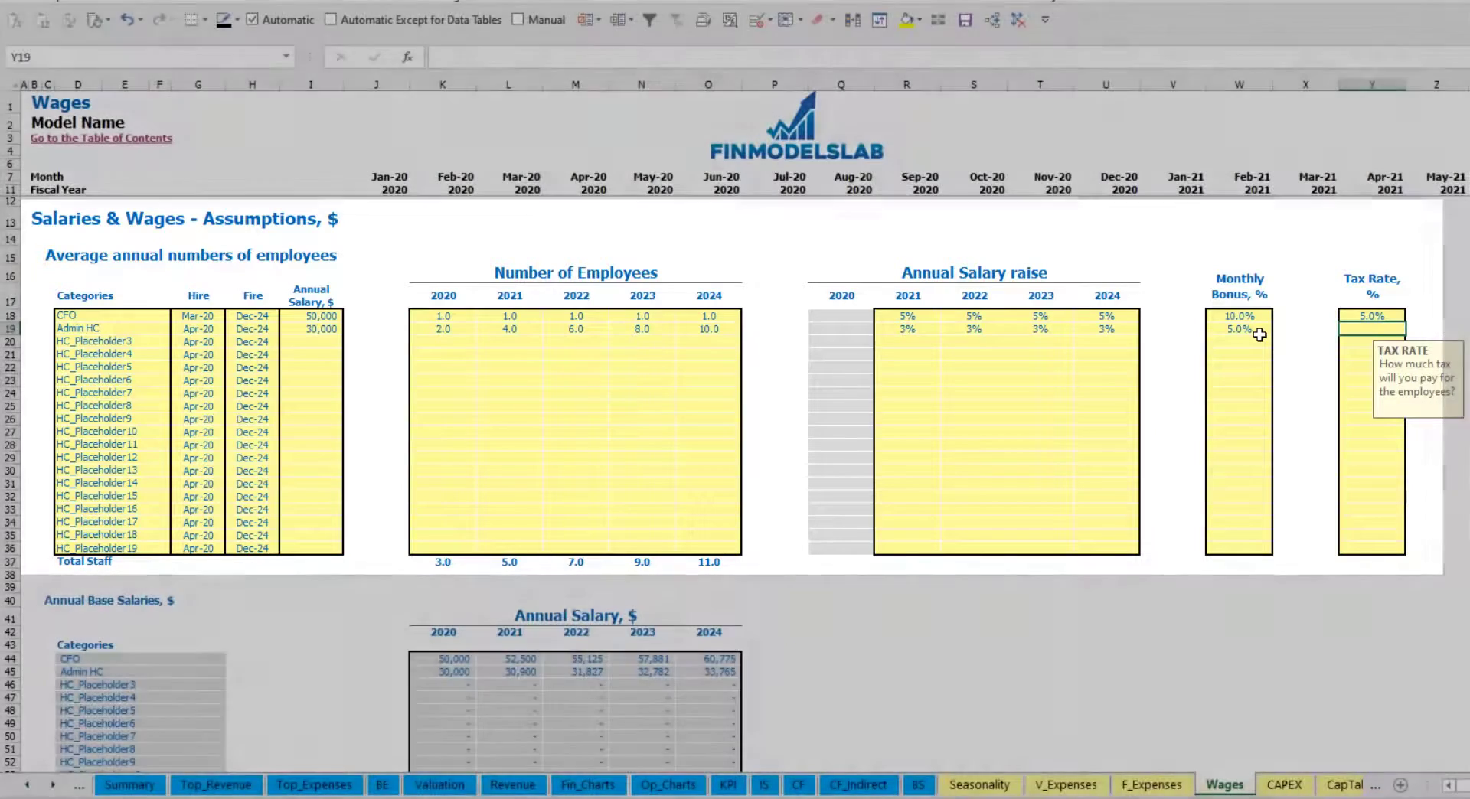
pyautogui.write('5%')
pyautogui.press('Return')
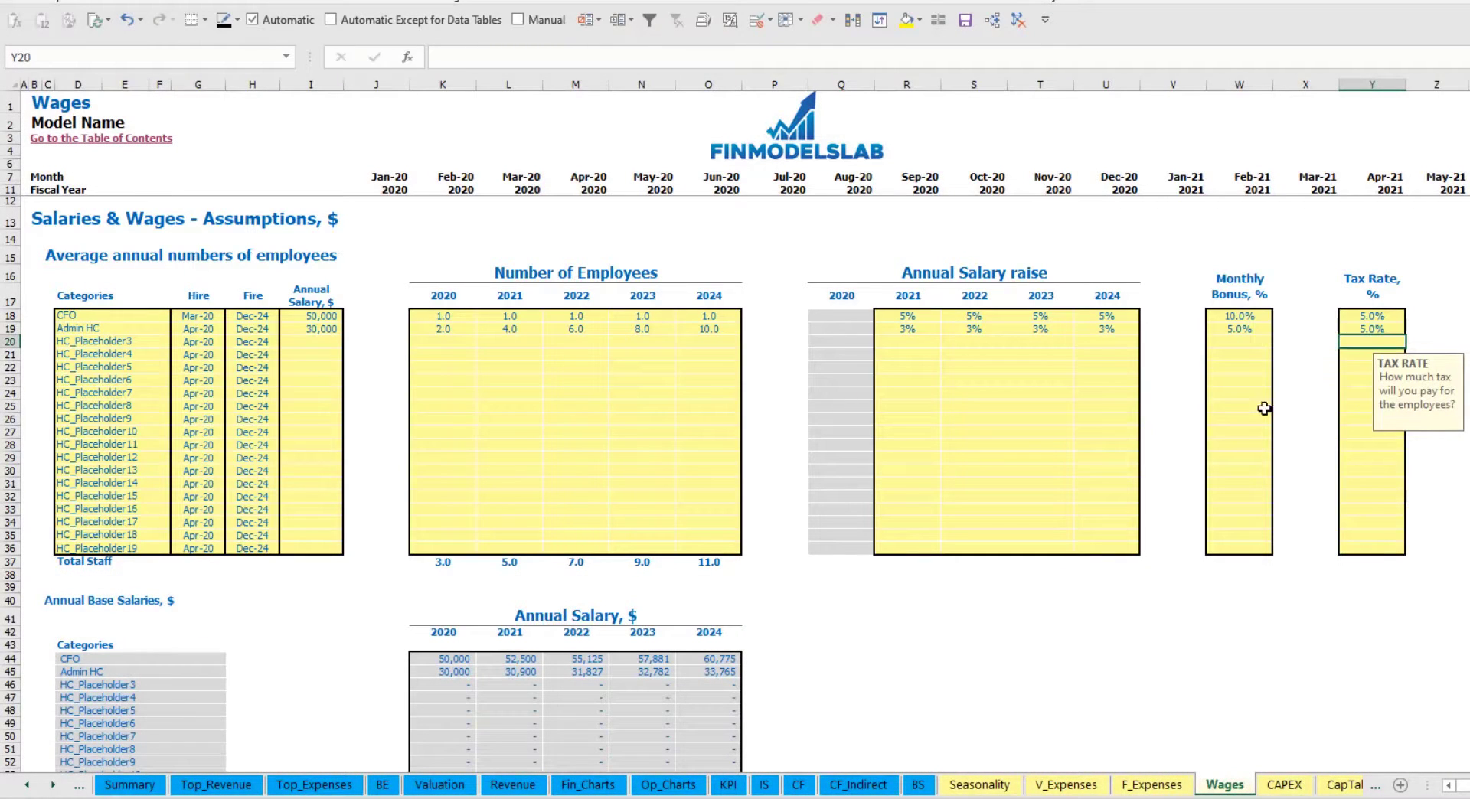
# - Examine the Admin HC monthly headcount in the Total Staff Numbers table, from Apr-20 through the following years
pyautogui.scroll(-14, 562, 476)
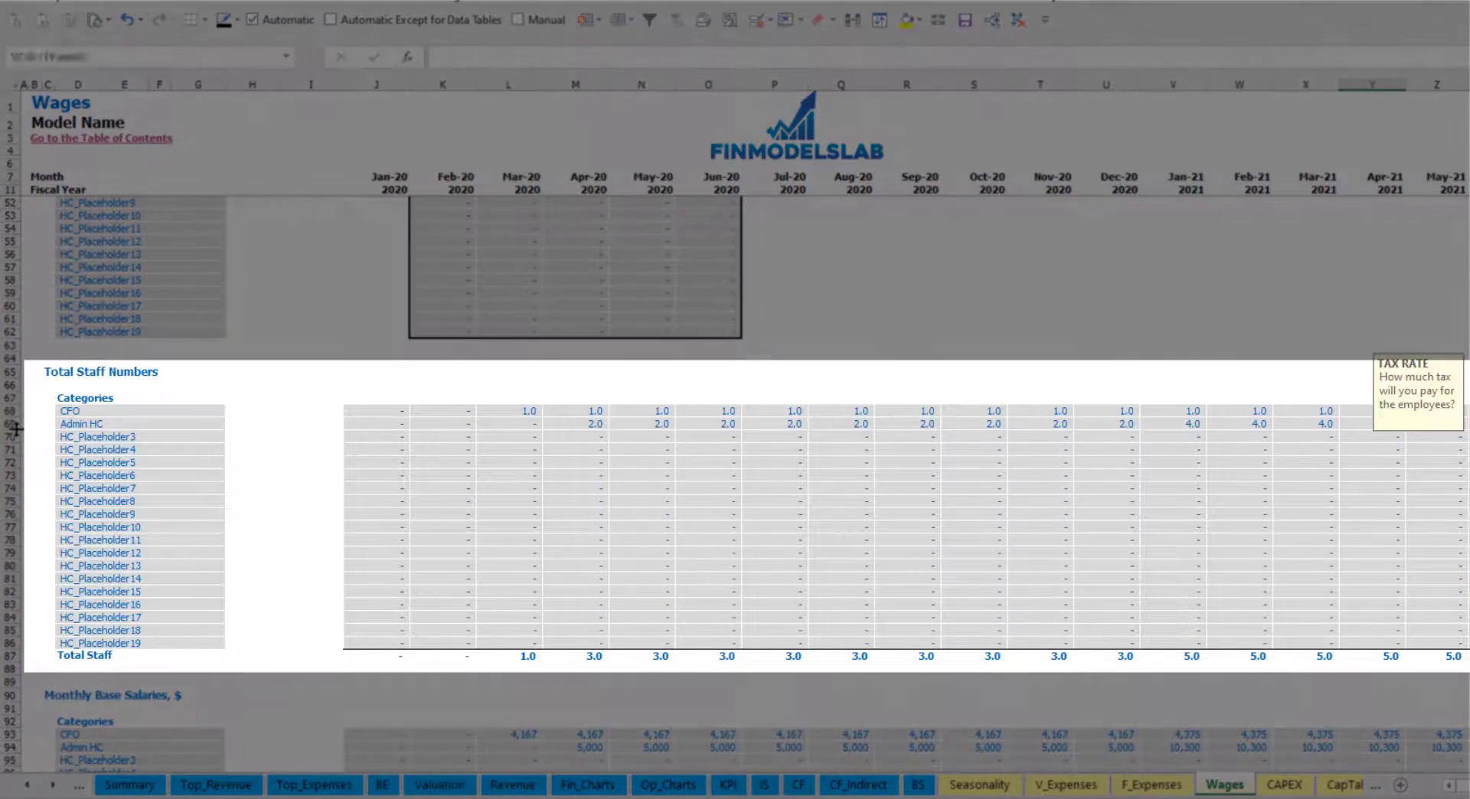
pyautogui.click(14, 423)
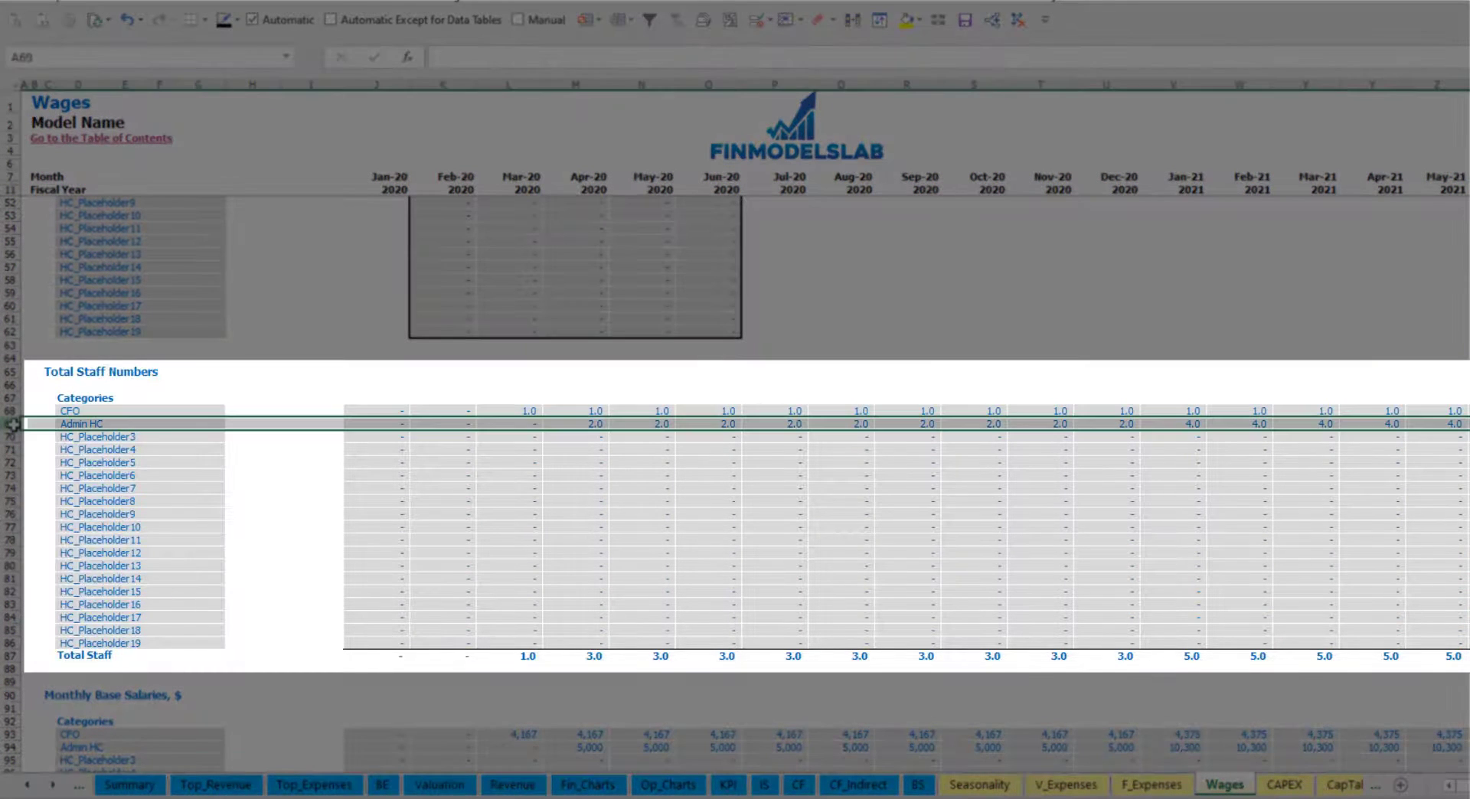
pyautogui.click(587, 424)
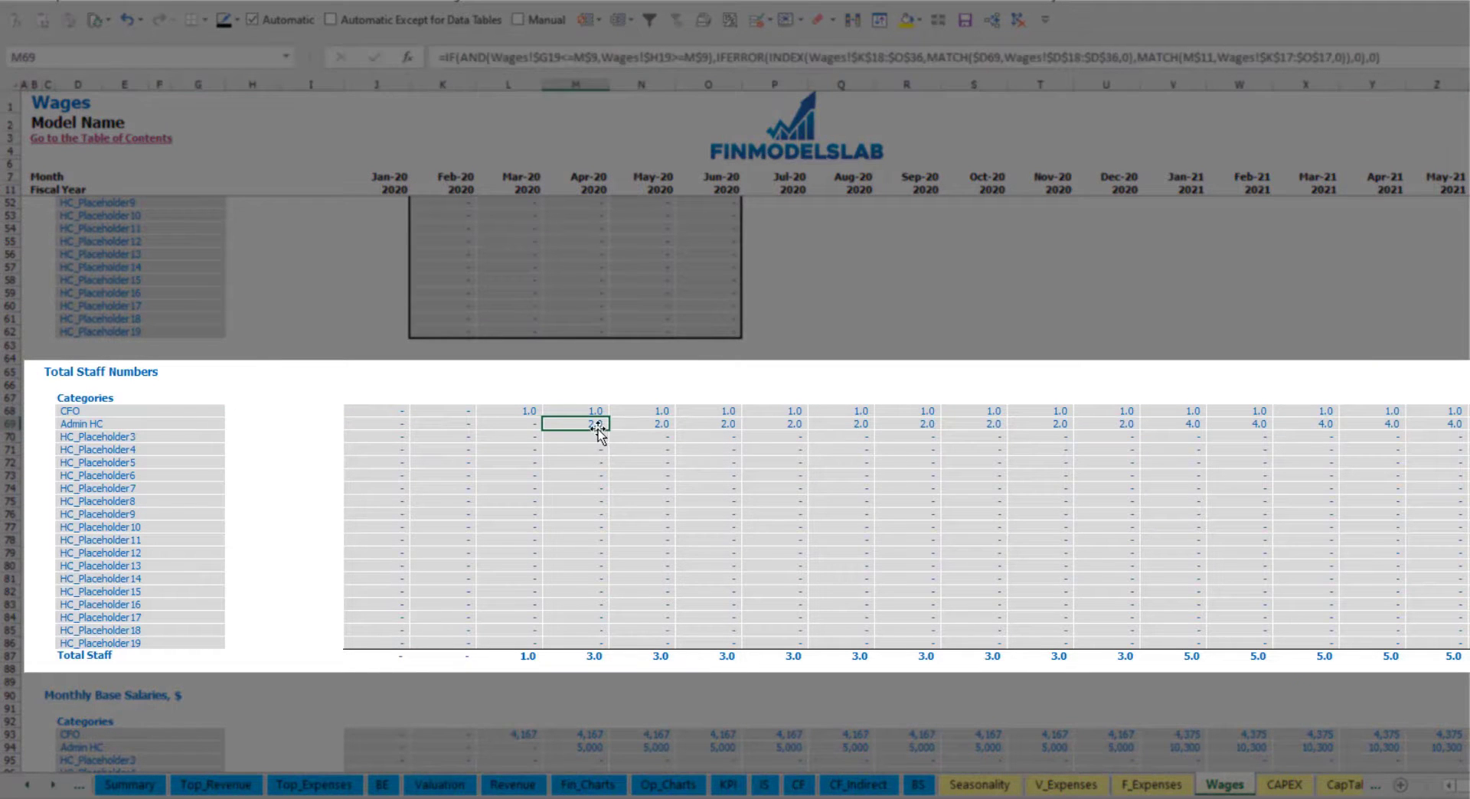
pyautogui.moveTo(609, 429); pyautogui.dragTo(1122, 422)
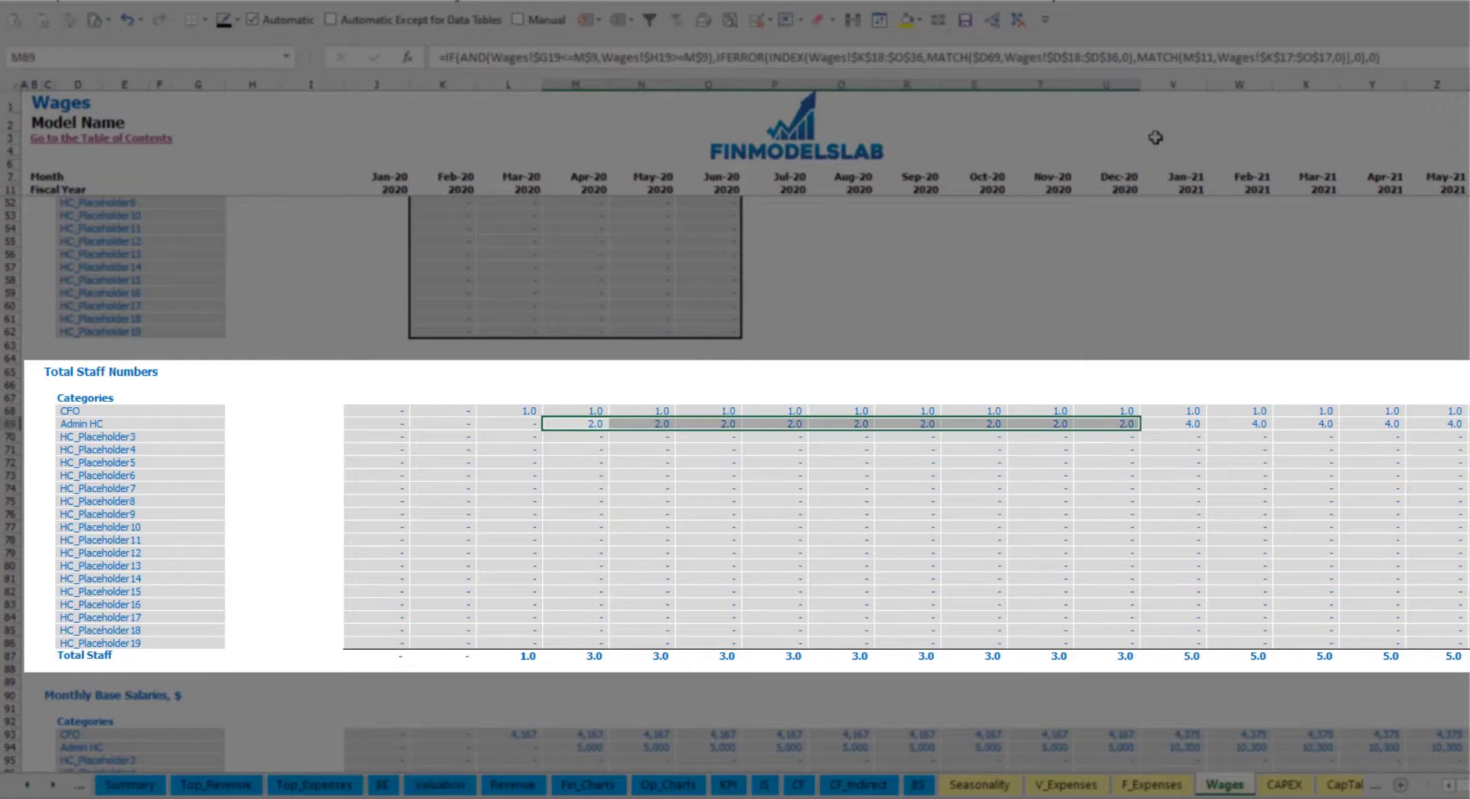
pyautogui.click(1197, 423)
pyautogui.moveTo(1197, 420); pyautogui.dragTo(1466, 423)
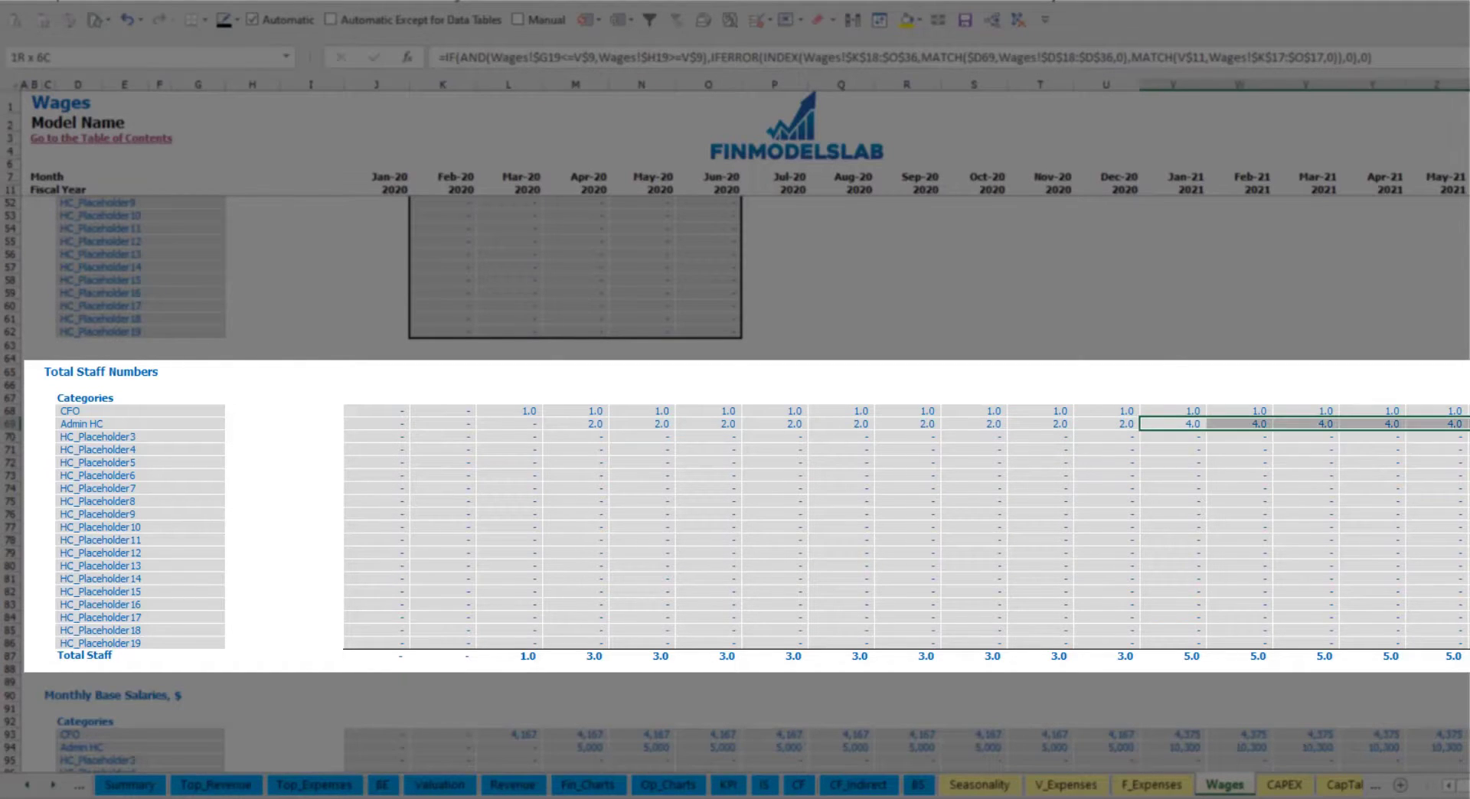
pyautogui.hscroll(9, 734, 429)
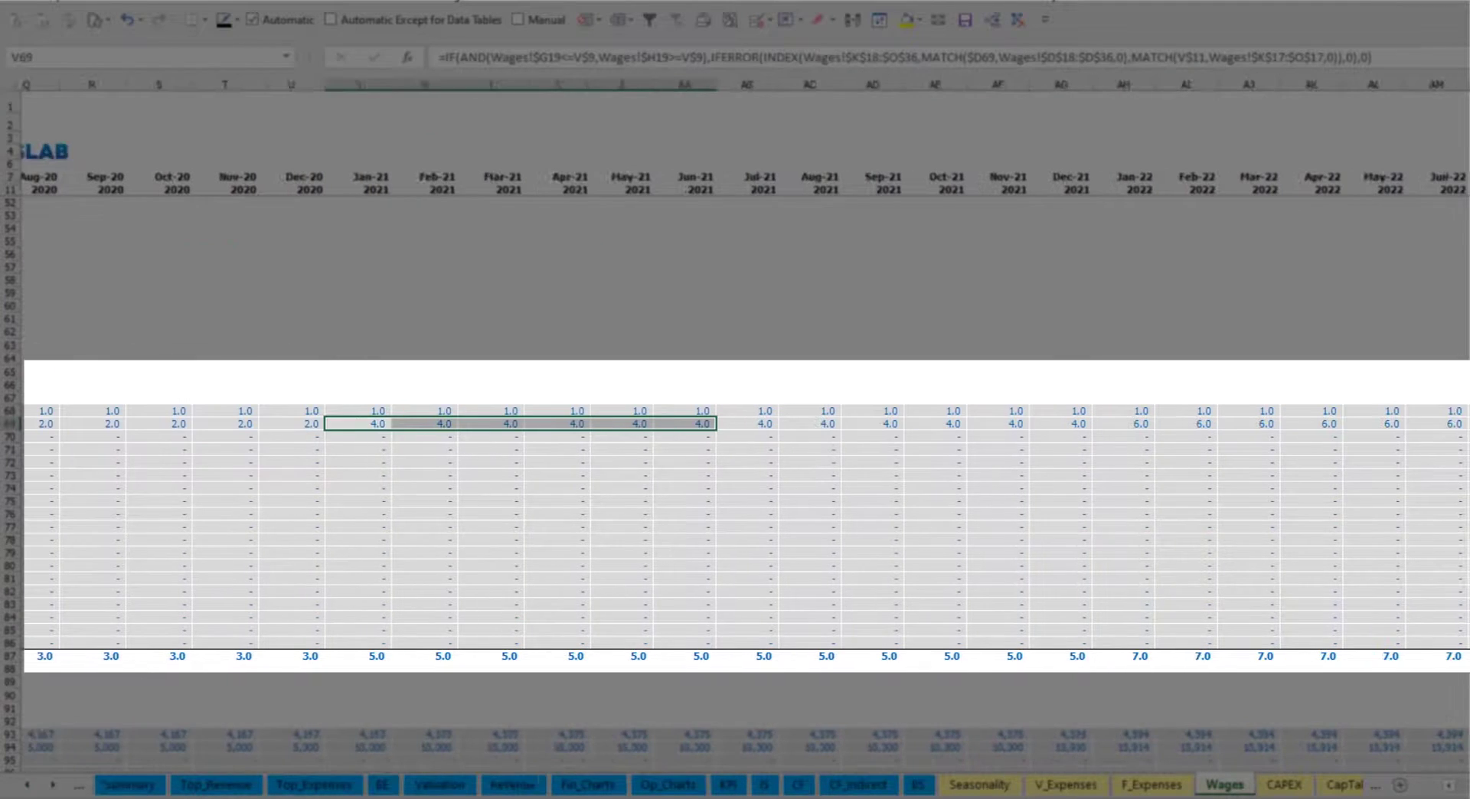
pyautogui.click(1344, 423)
pyautogui.hscroll(5, 735, 429)
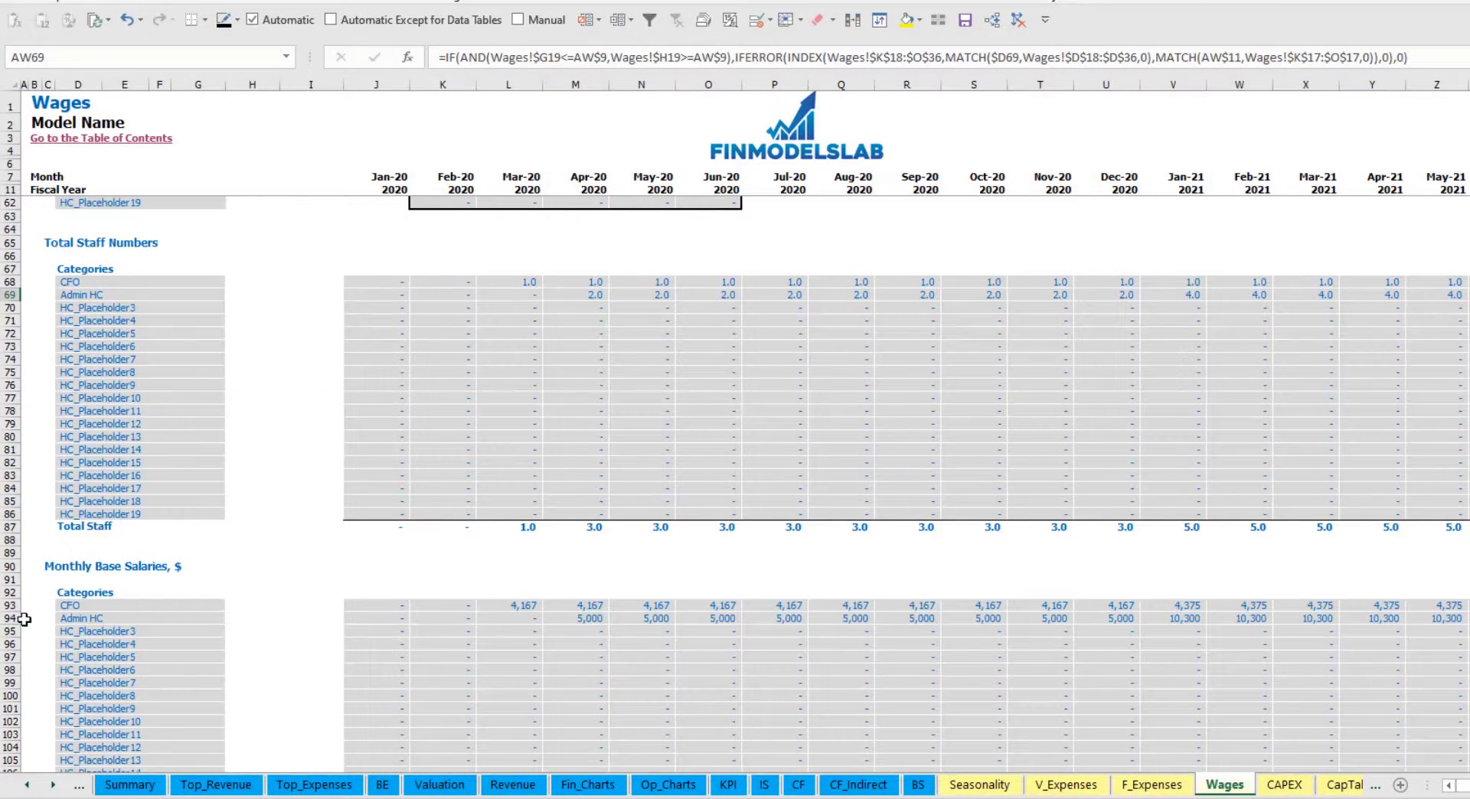
# - Compare the Admin HC monthly base salaries with its headcount, and review the Monthly Bonus and Monthly Base Taxes tables
pyautogui.click(11, 618)
pyautogui.click(582, 617)
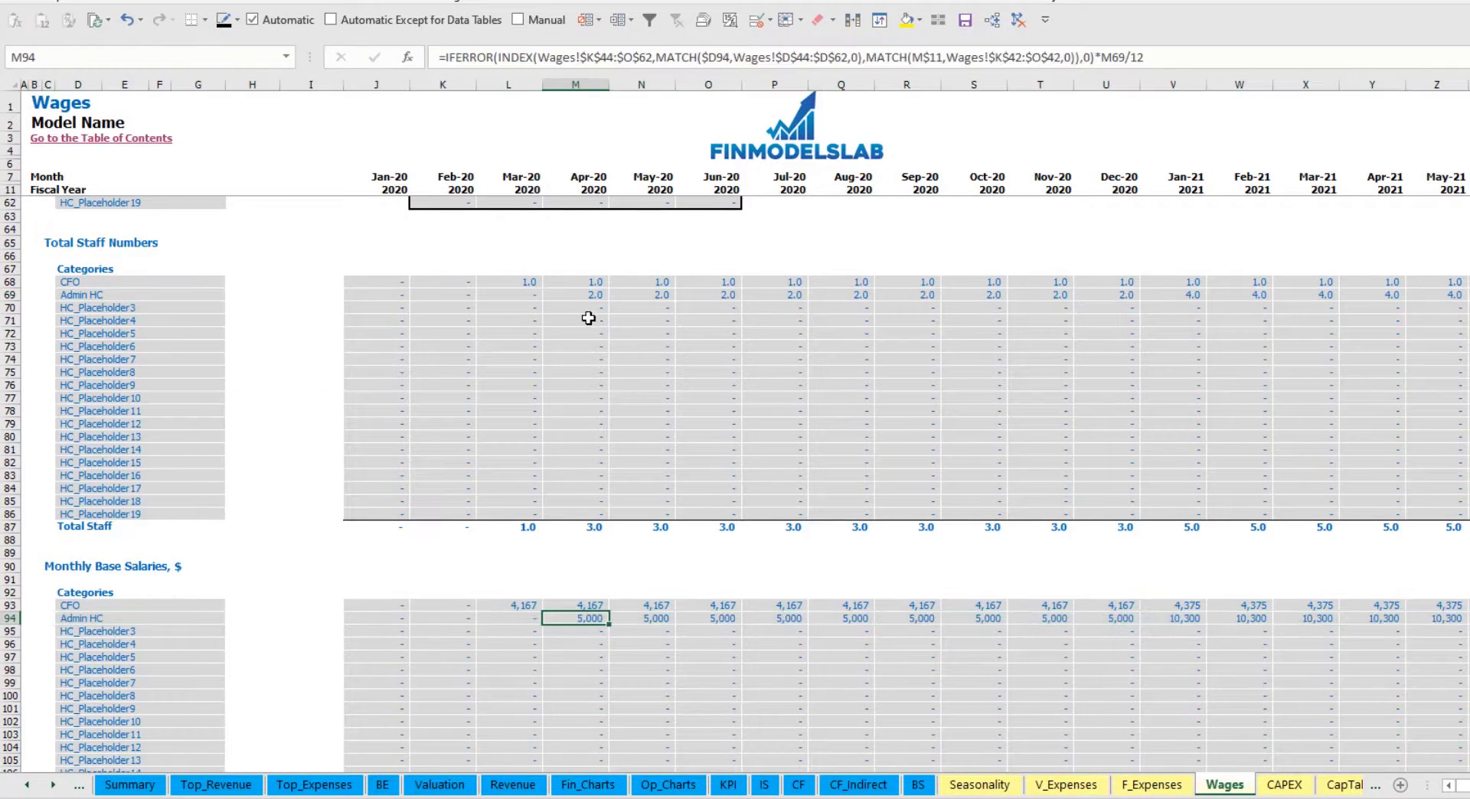
pyautogui.hotkey('ctrl', '[')
pyautogui.click(1439, 297)
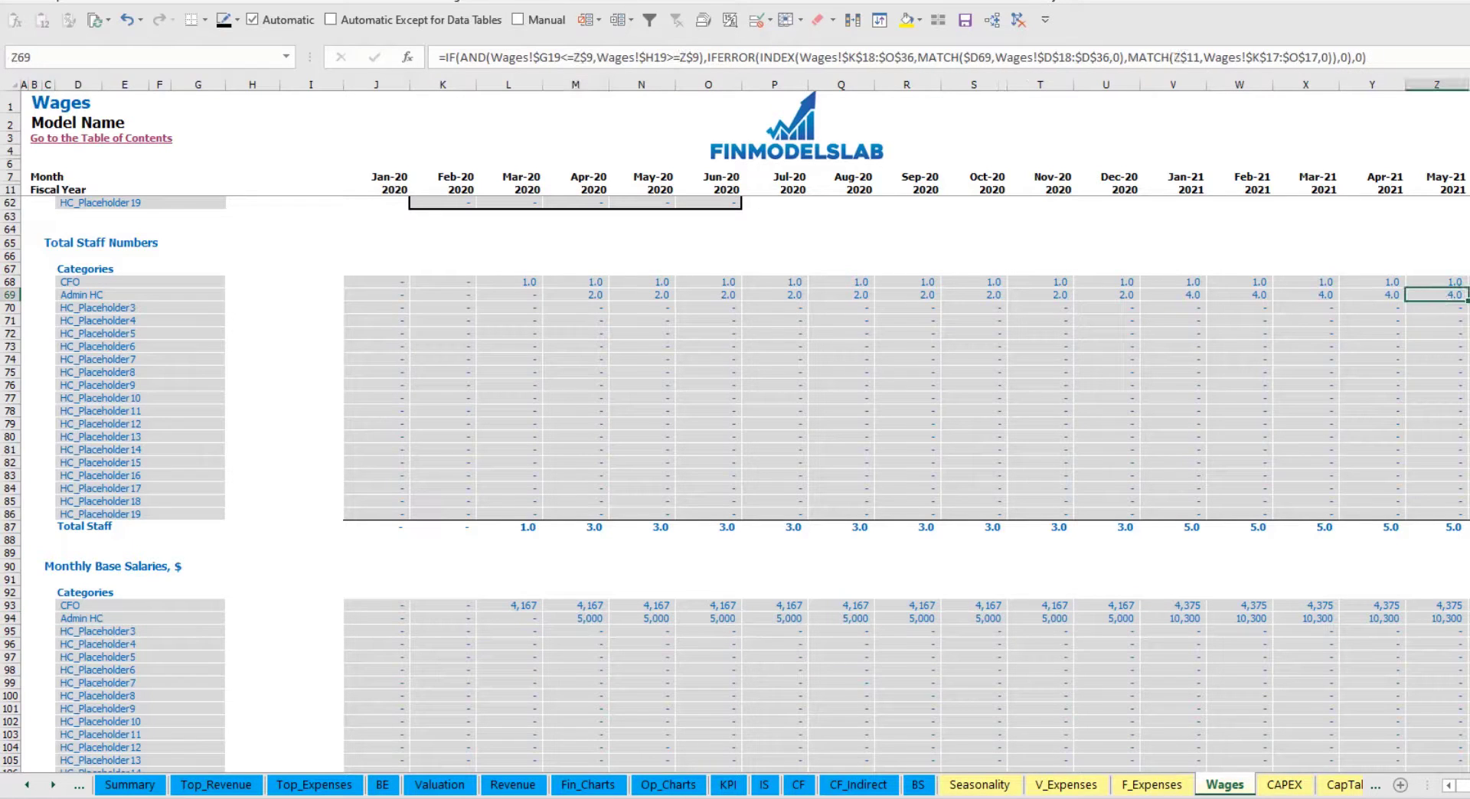
pyautogui.click(1459, 620)
pyautogui.scroll(-10, 773, 669)
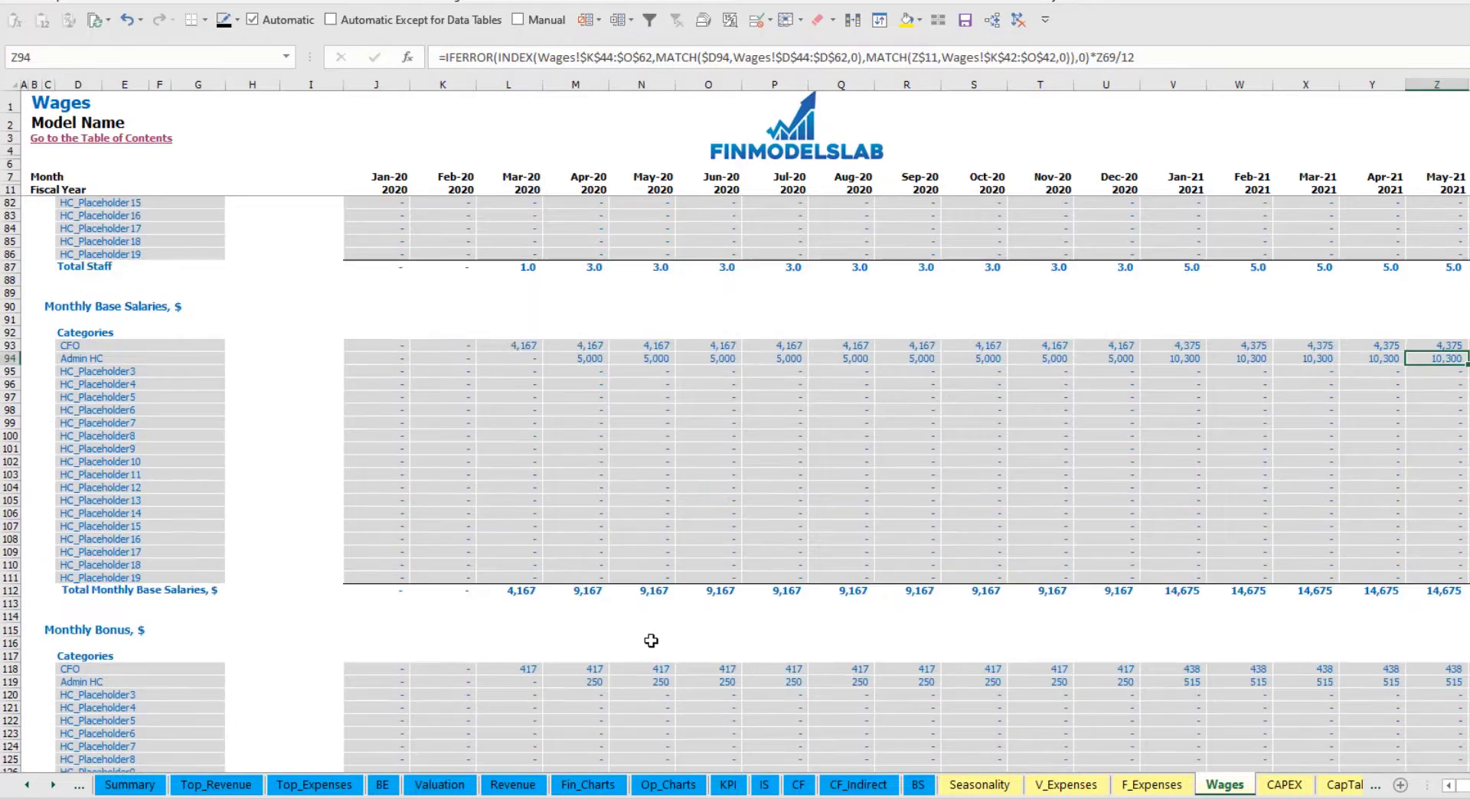
pyautogui.scroll(-7, 508, 568)
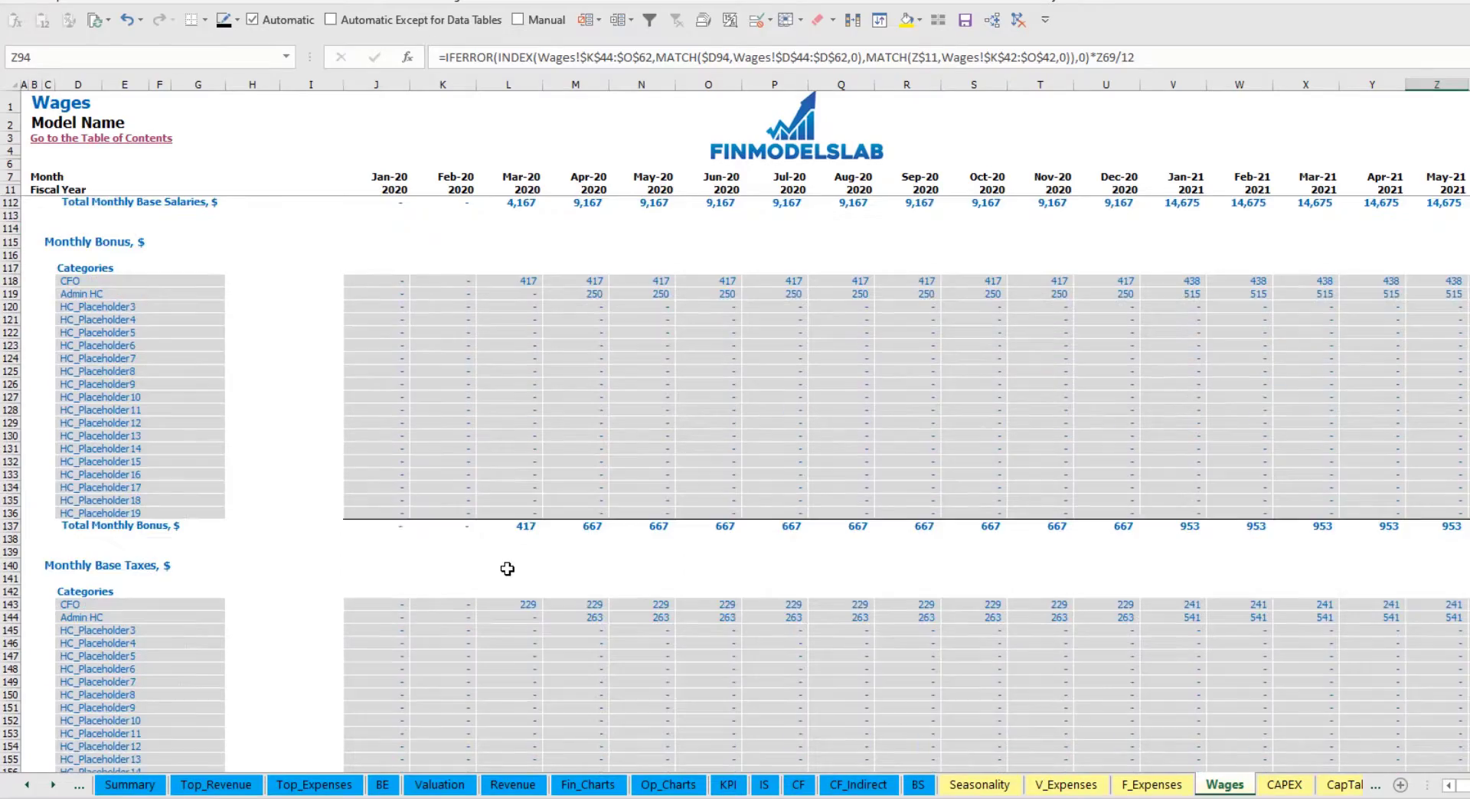
pyautogui.scroll(-3, 346, 600)
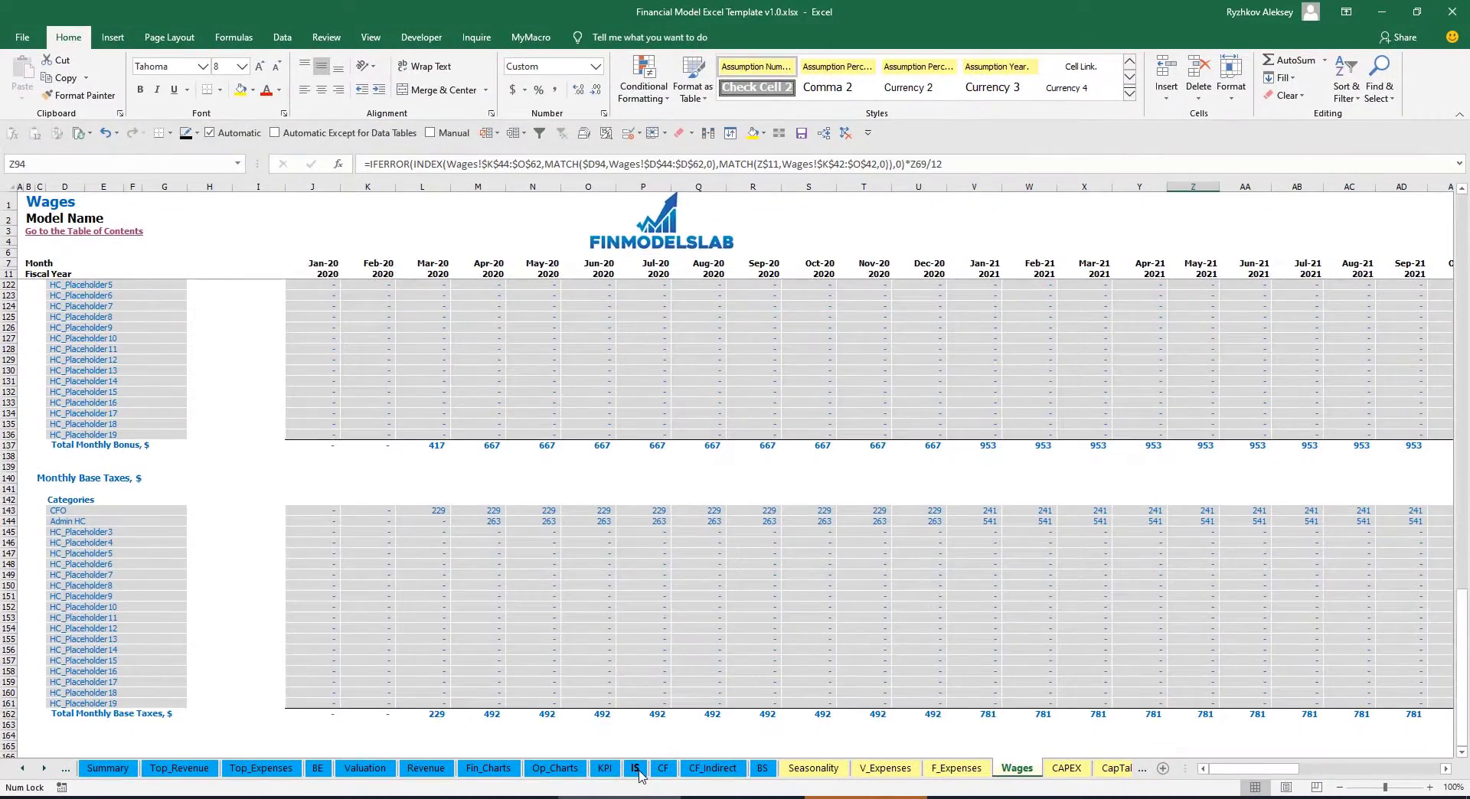
# - Expand the Salary and Wages group on the Income Statement sheet and examine the CFO and Admin HC lines
pyautogui.click(635, 768)
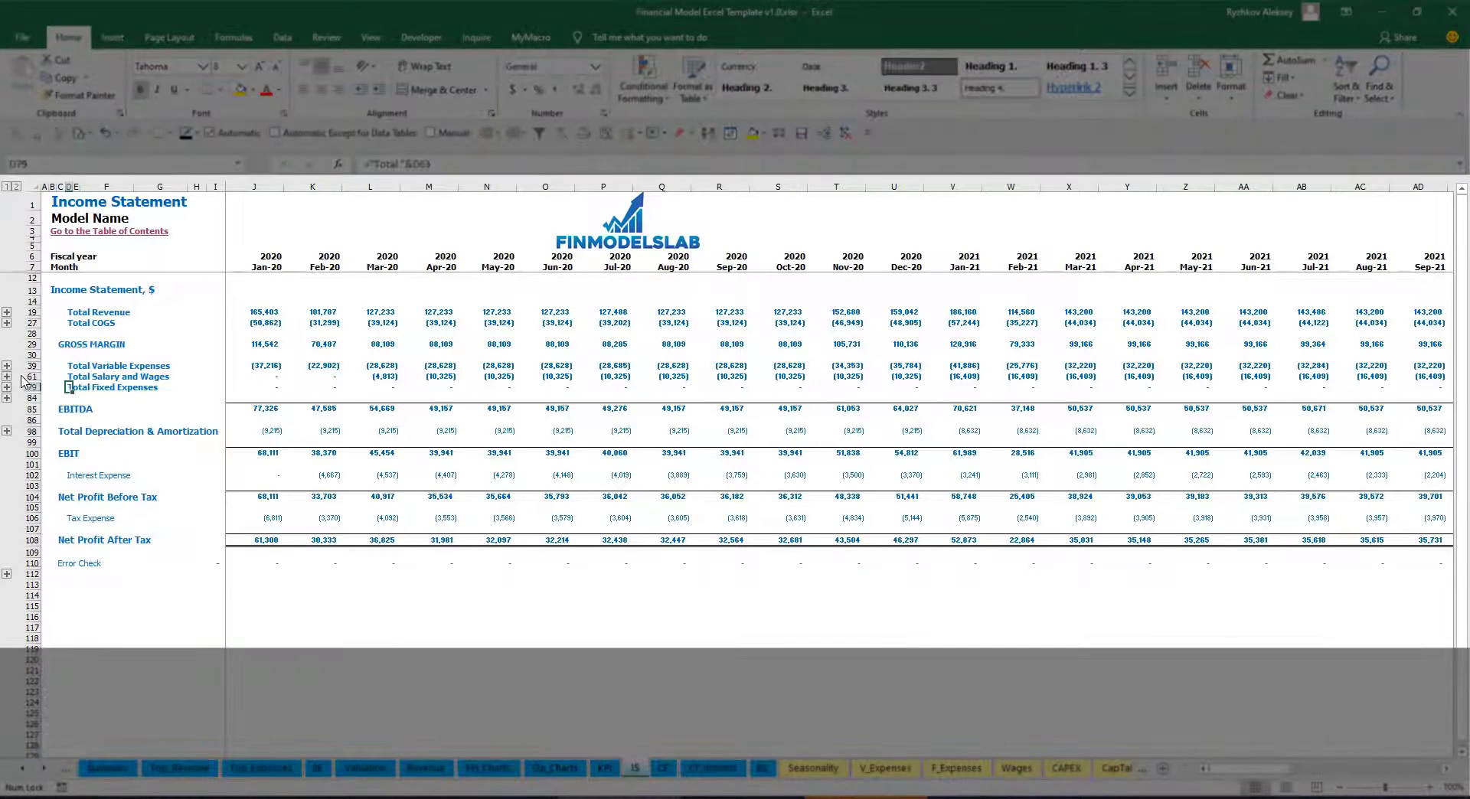
pyautogui.click(7, 376)
pyautogui.click(232, 397)
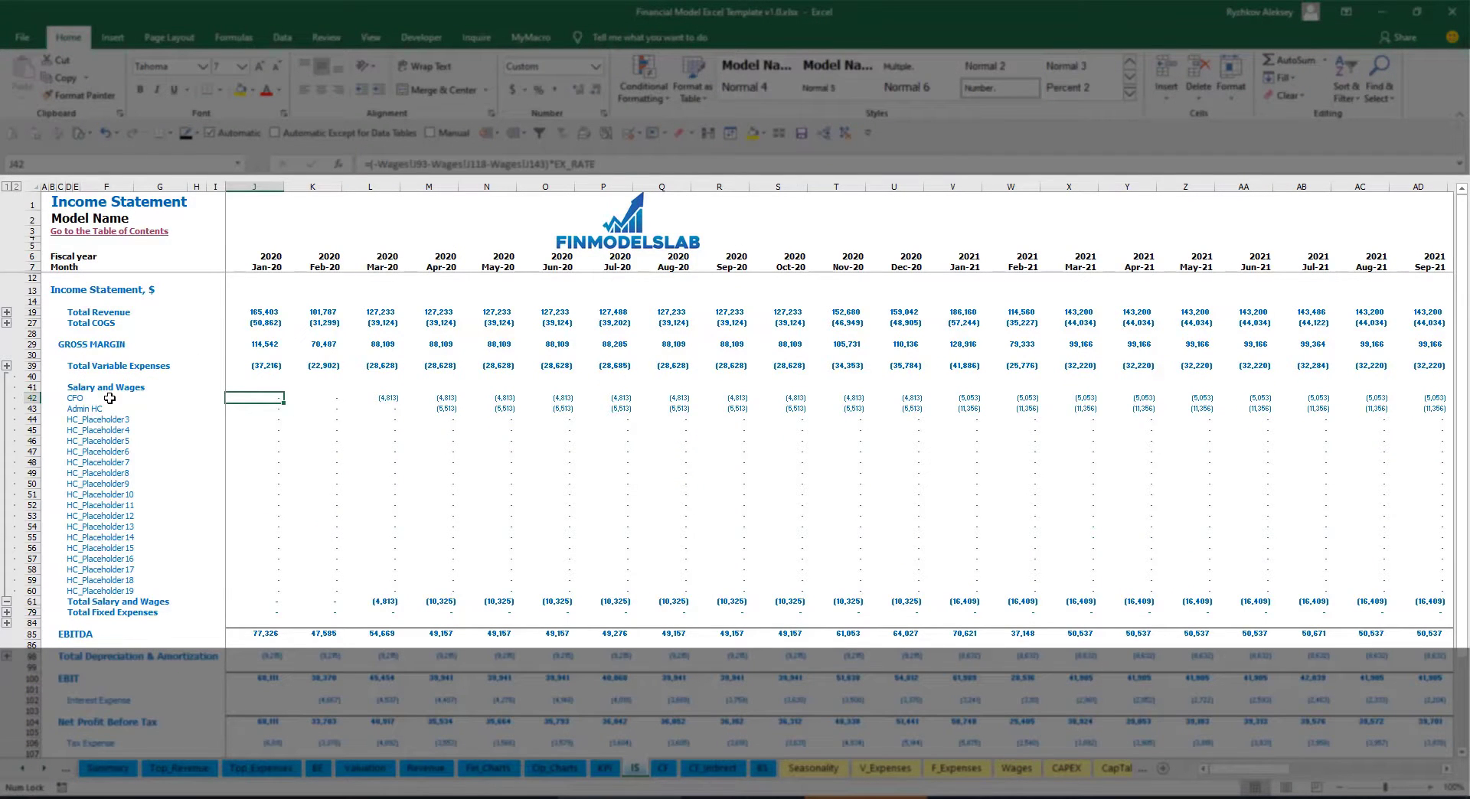
pyautogui.moveTo(77, 395); pyautogui.dragTo(75, 590)
pyautogui.click(131, 408)
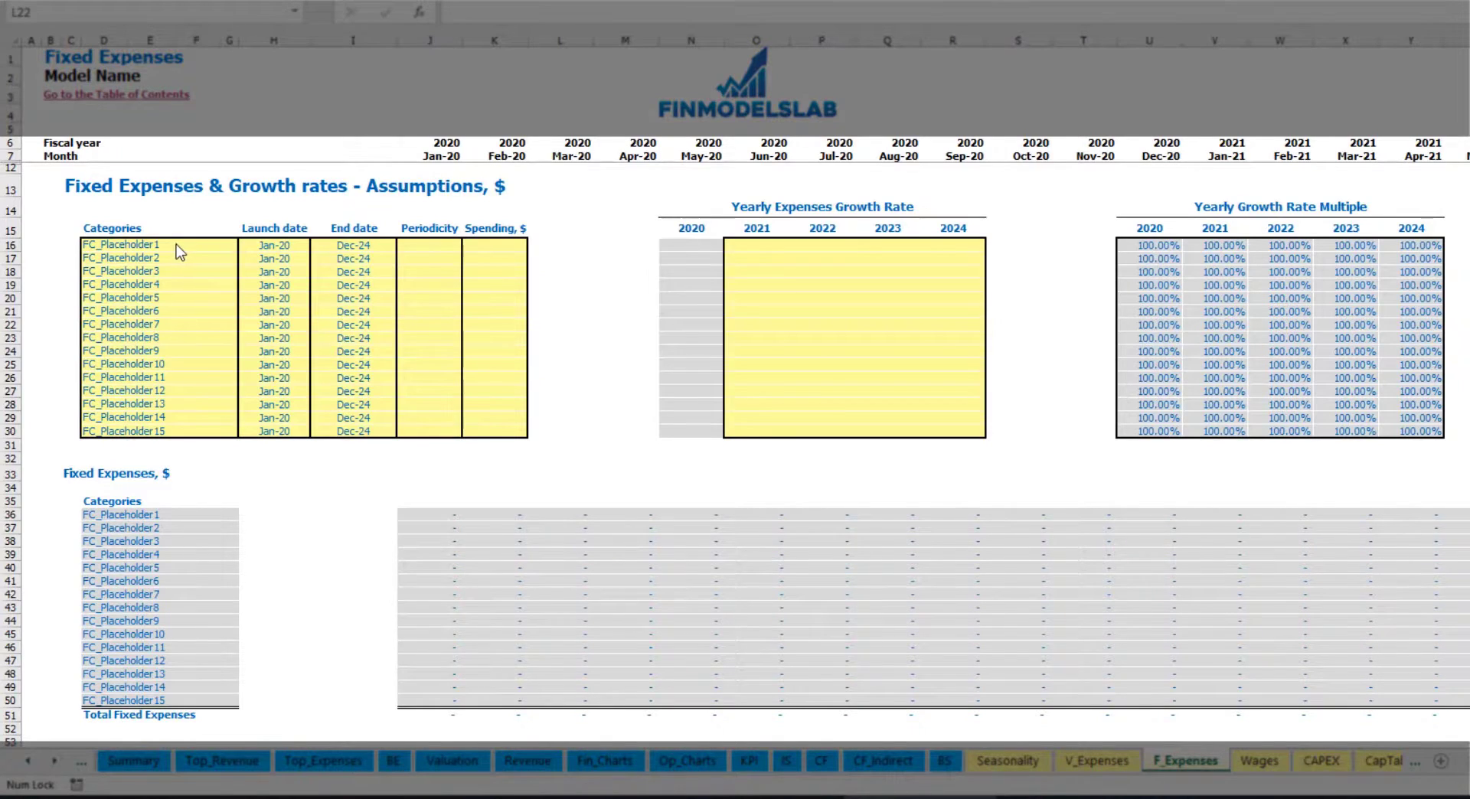
# - Name the first fixed expense category Utilities and set its launch date to Mar-20
pyautogui.click(163, 244)
pyautogui.write('Utilities')
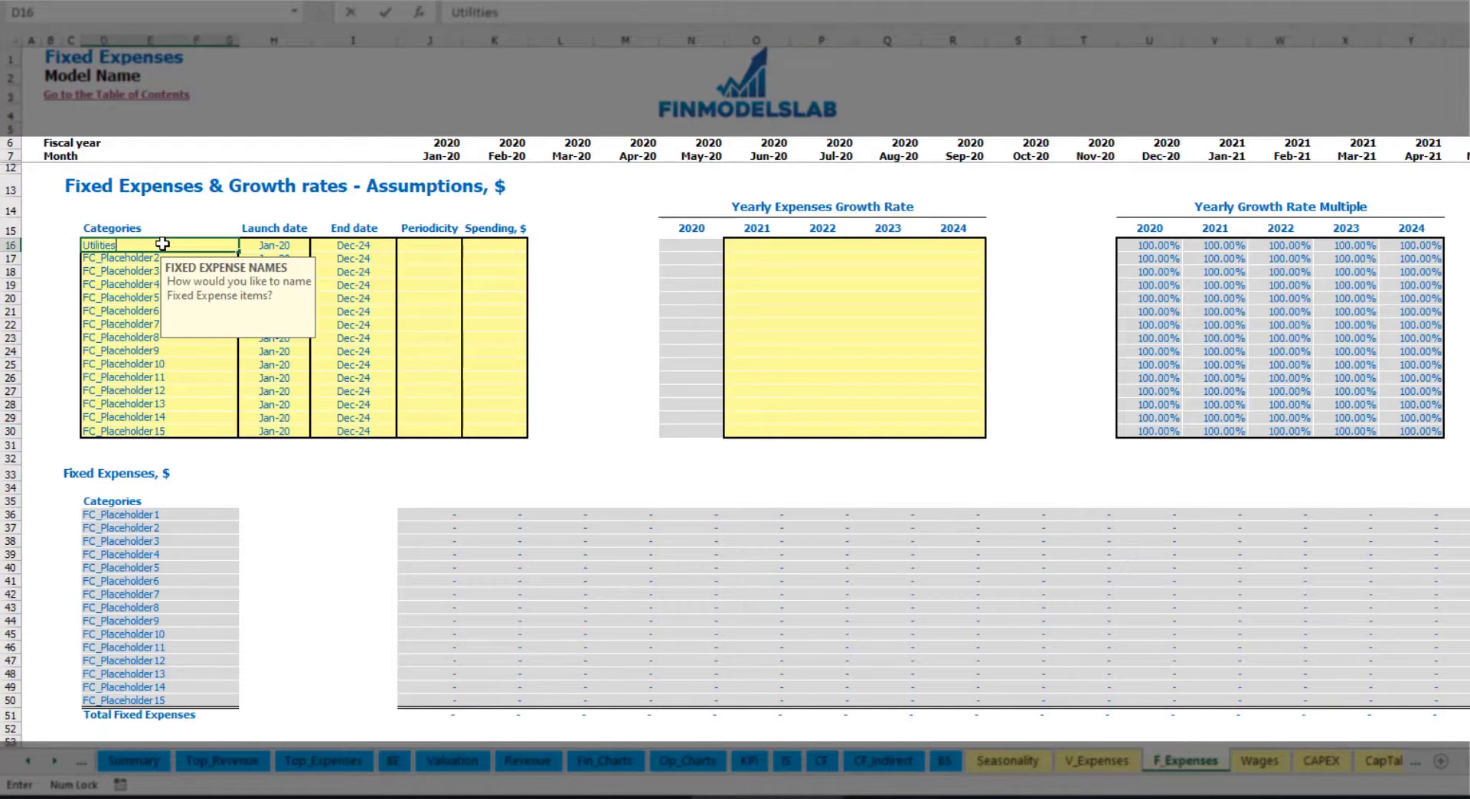
pyautogui.press('Return')
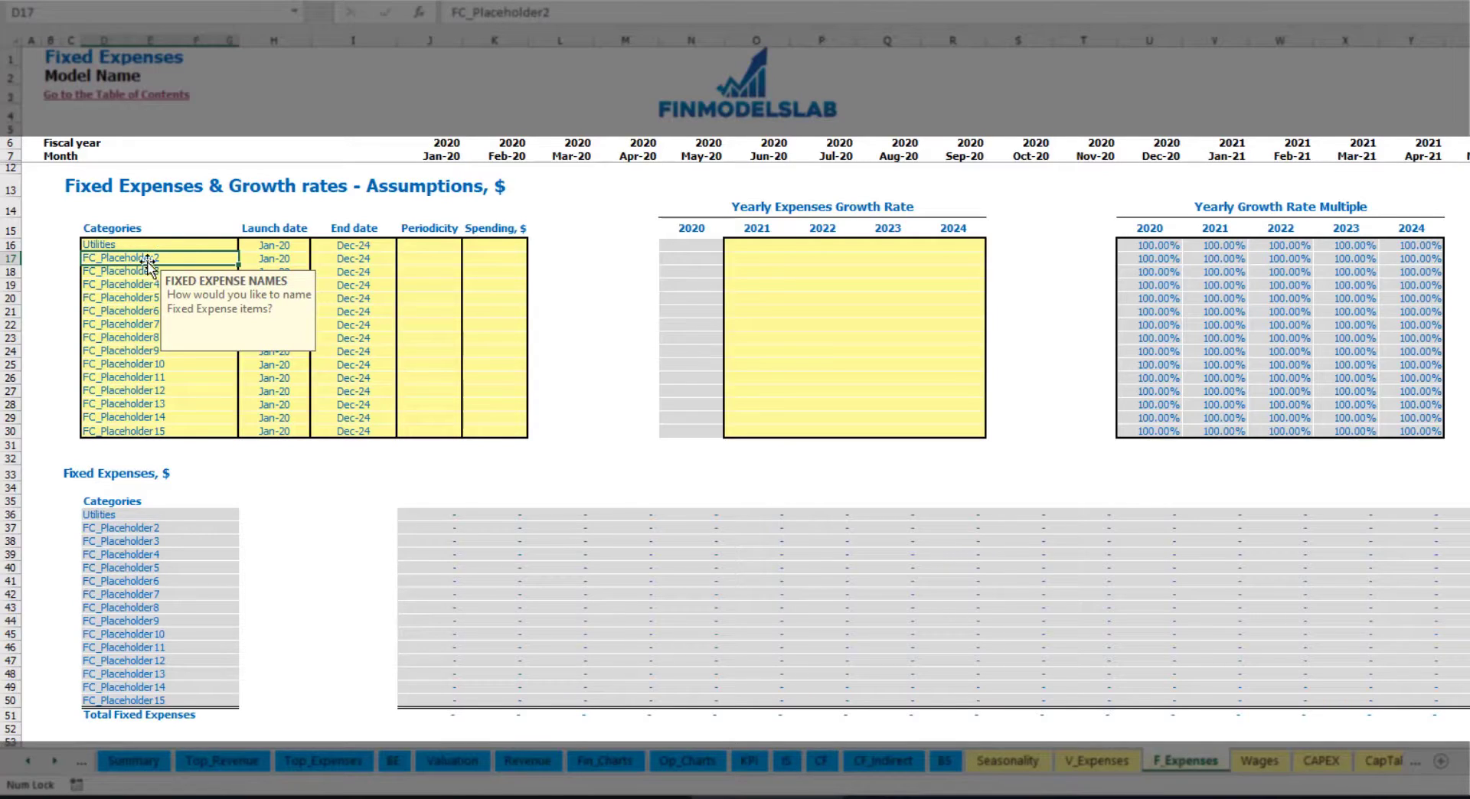
pyautogui.click(284, 245)
pyautogui.click(317, 245)
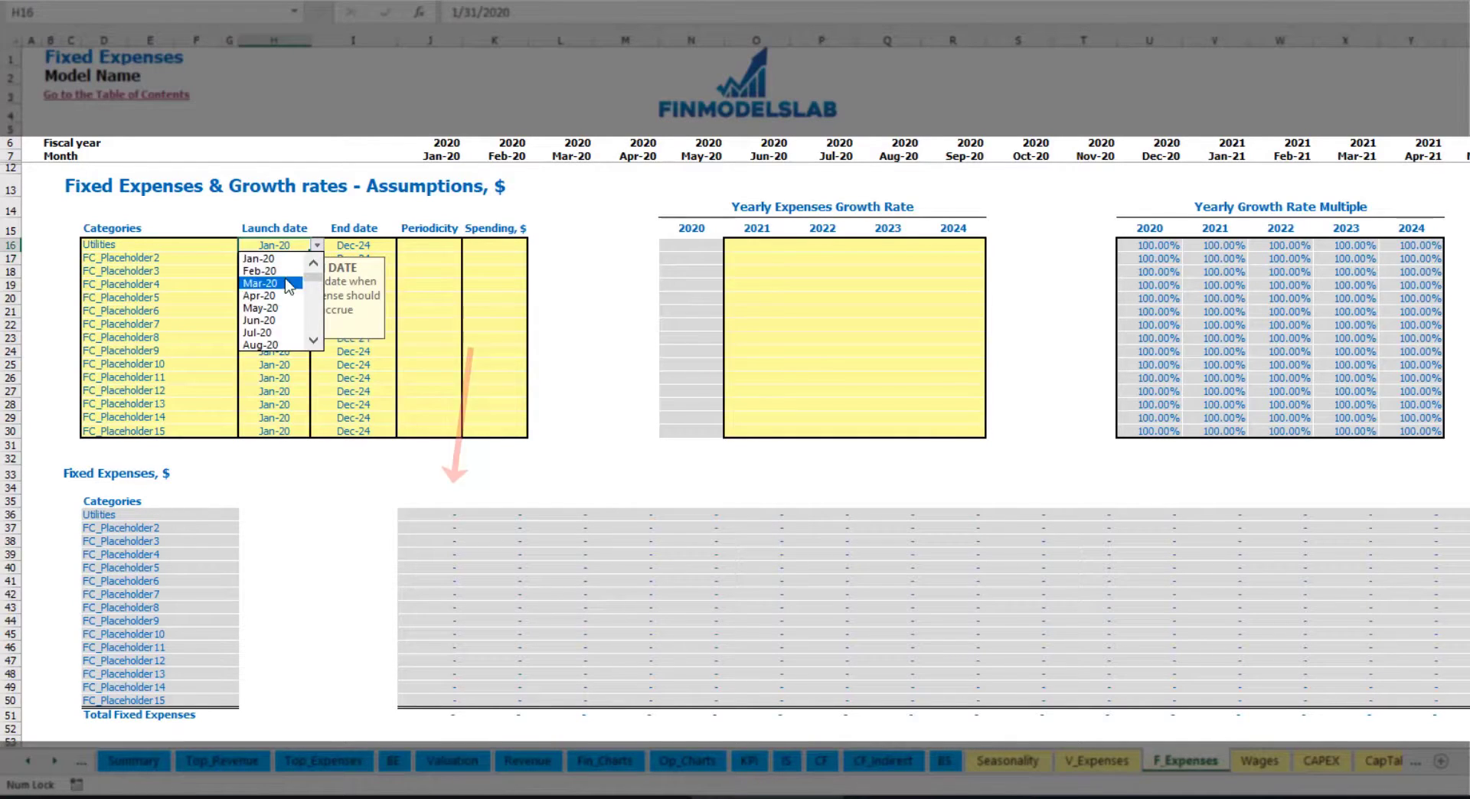
pyautogui.click(268, 284)
# - Set the Utilities expense to a Daily periodicity with spending of $50
pyautogui.click(368, 243)
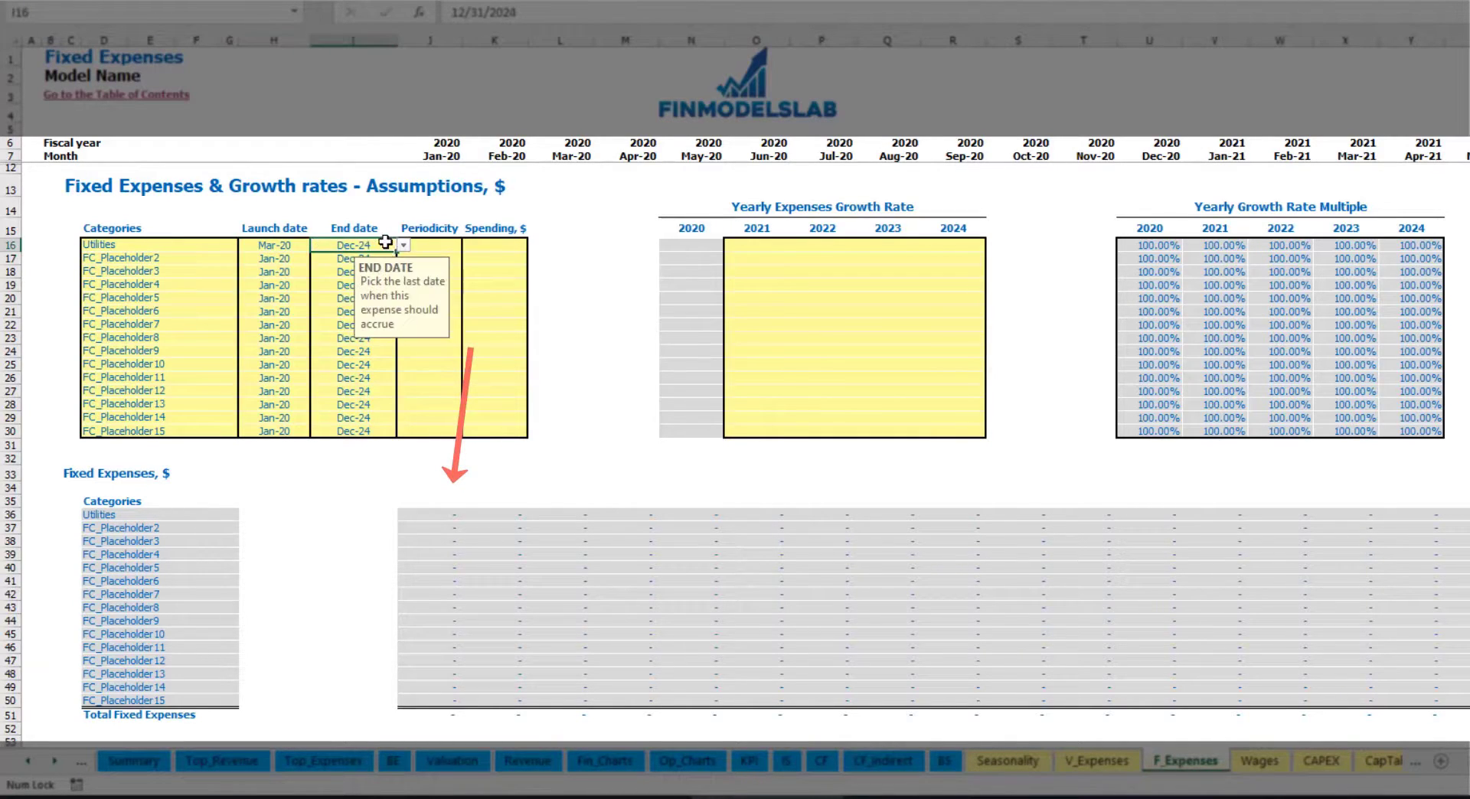
pyautogui.click(440, 156)
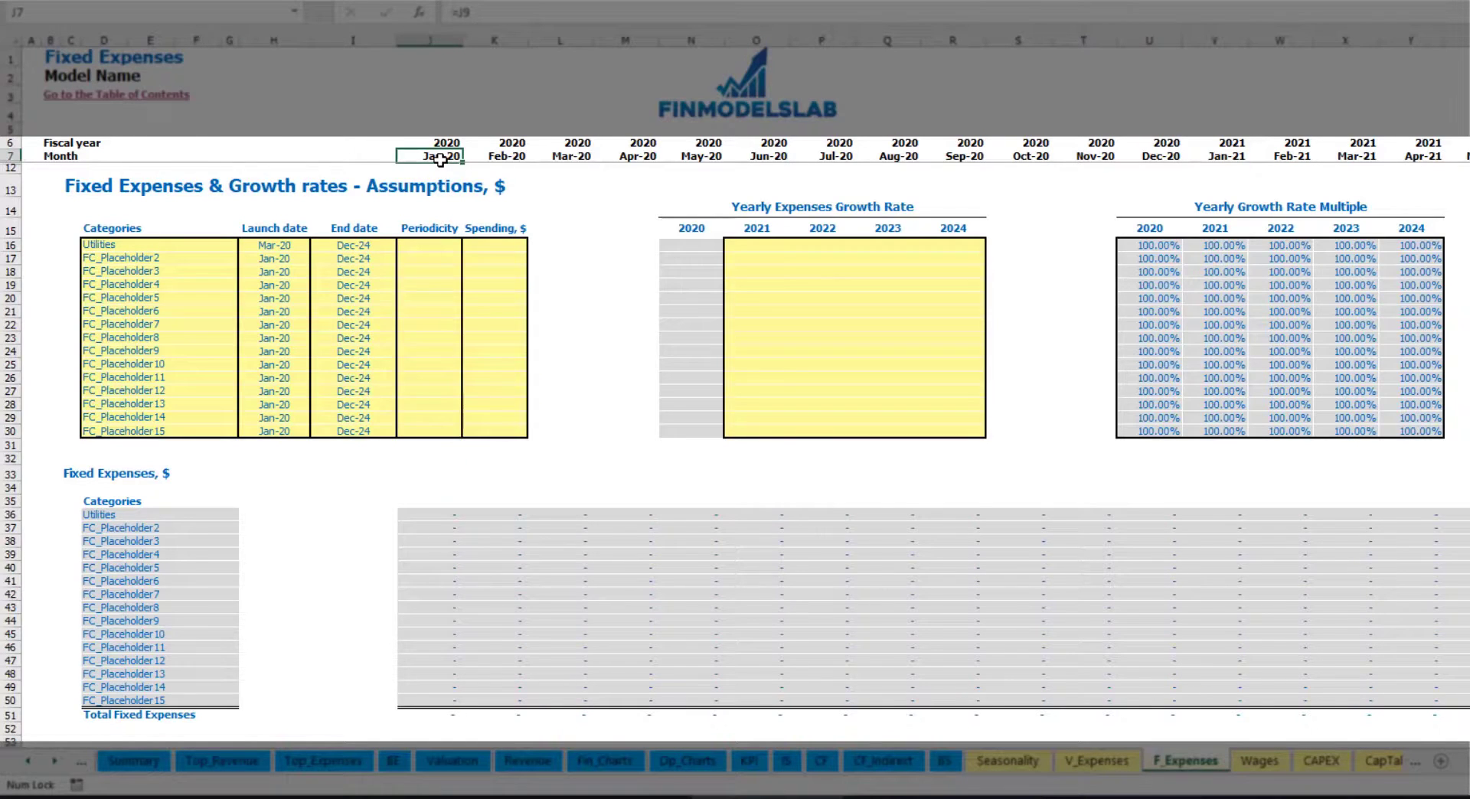
pyautogui.hotkey('ctrl', 'Right')
pyautogui.hotkey('ctrl', 'Left')
pyautogui.hotkey('ctrl', 'Left')
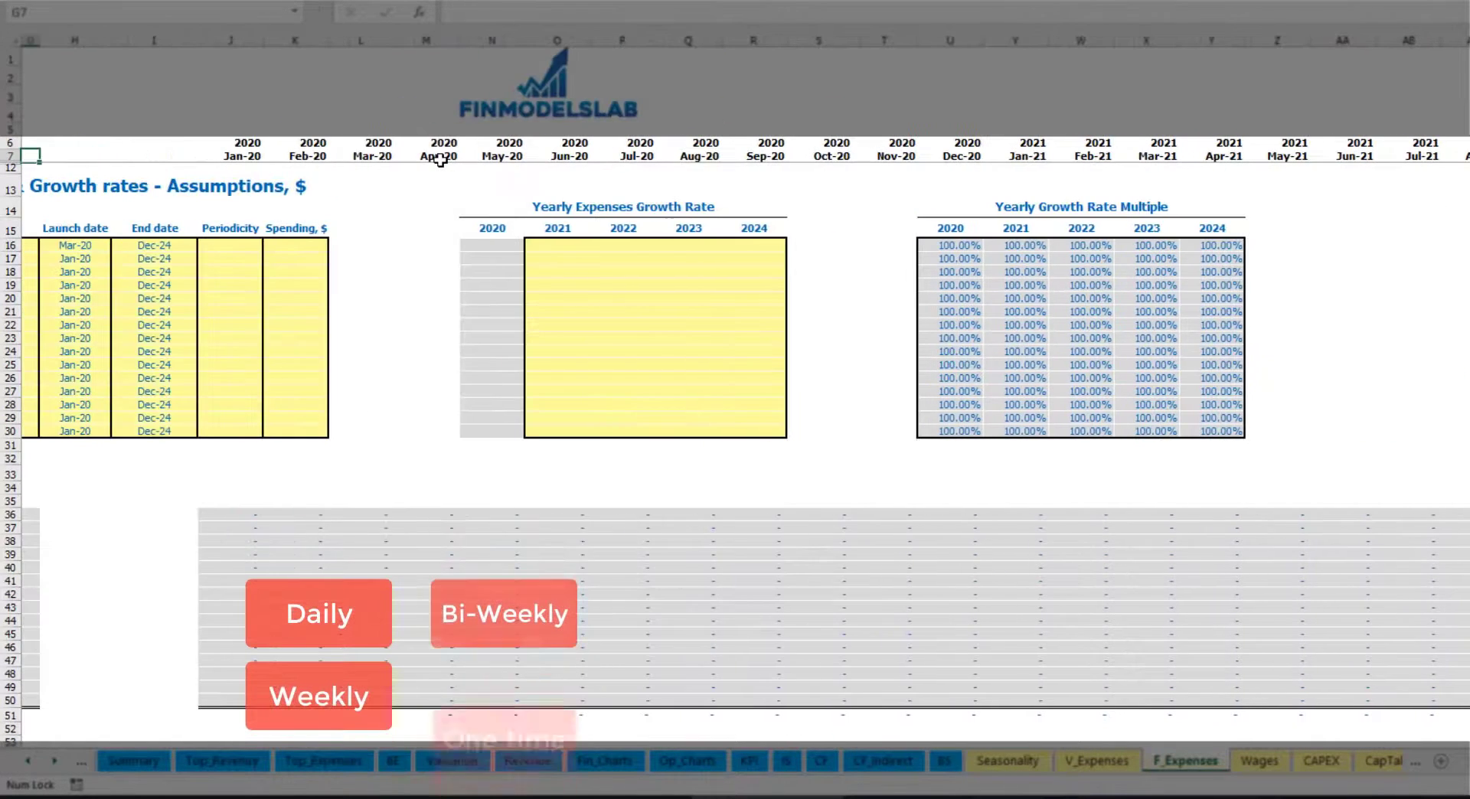
pyautogui.click(430, 245)
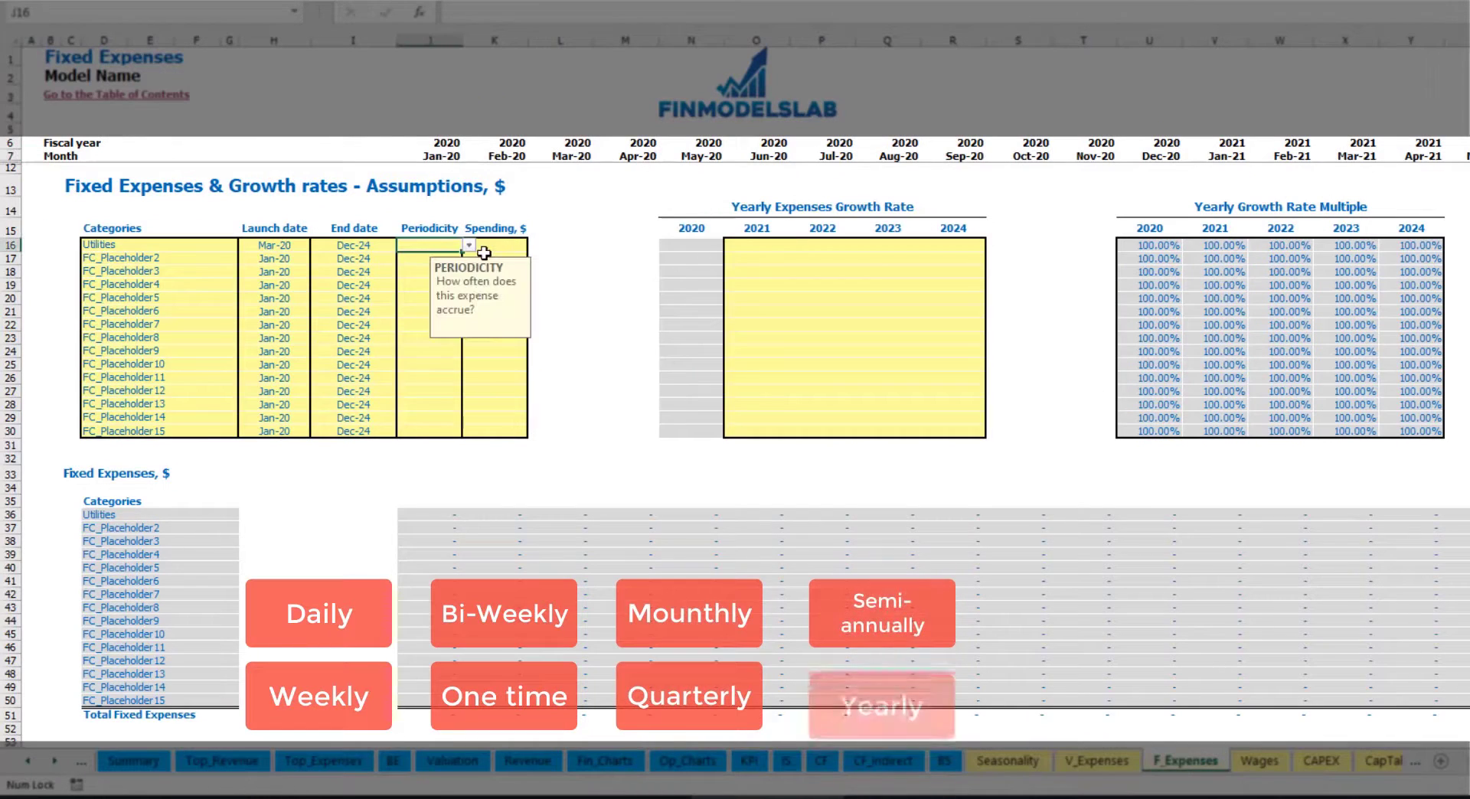
pyautogui.click(469, 246)
pyautogui.click(417, 271)
pyautogui.press('Tab')
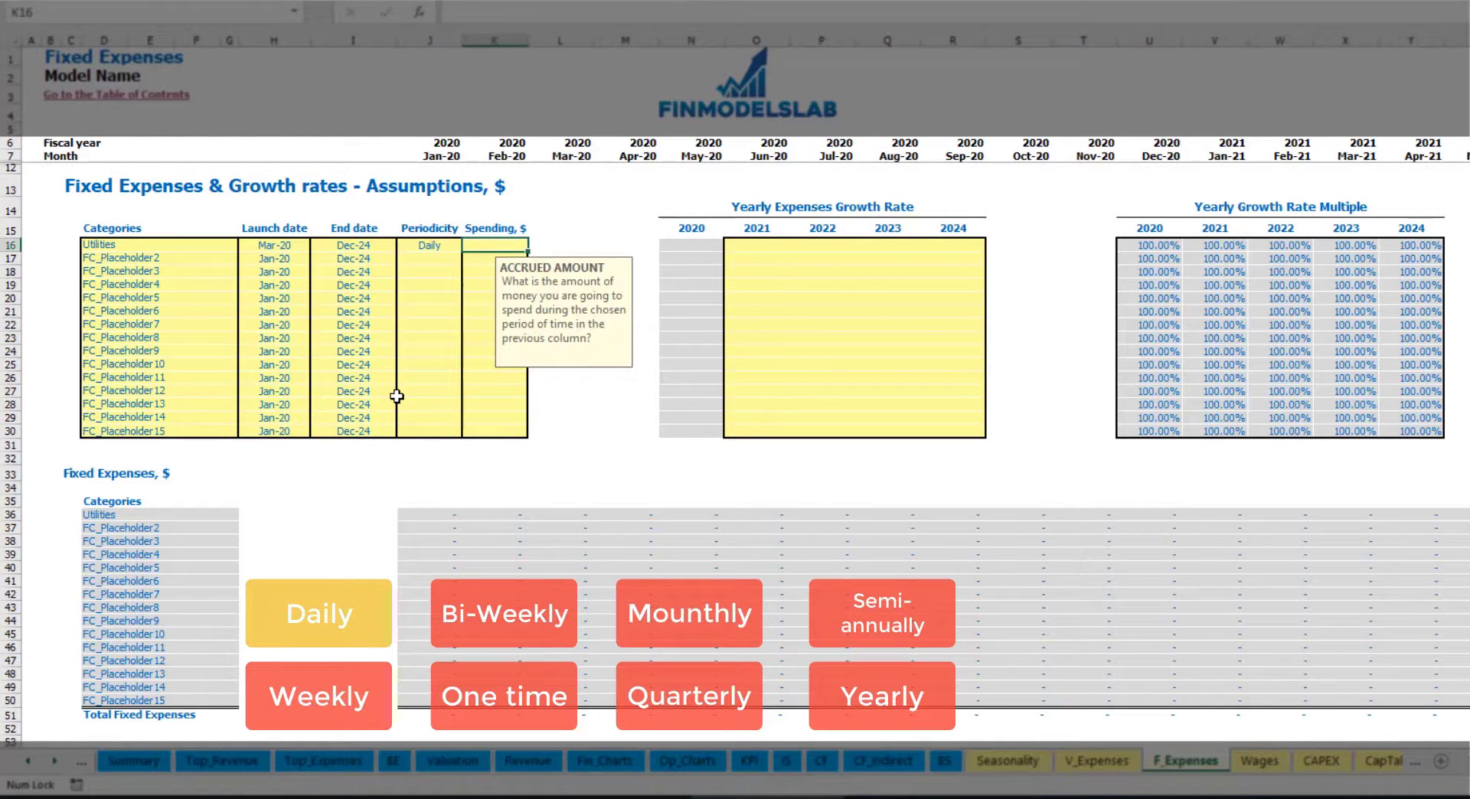
pyautogui.write('5')
pyautogui.press('Return')
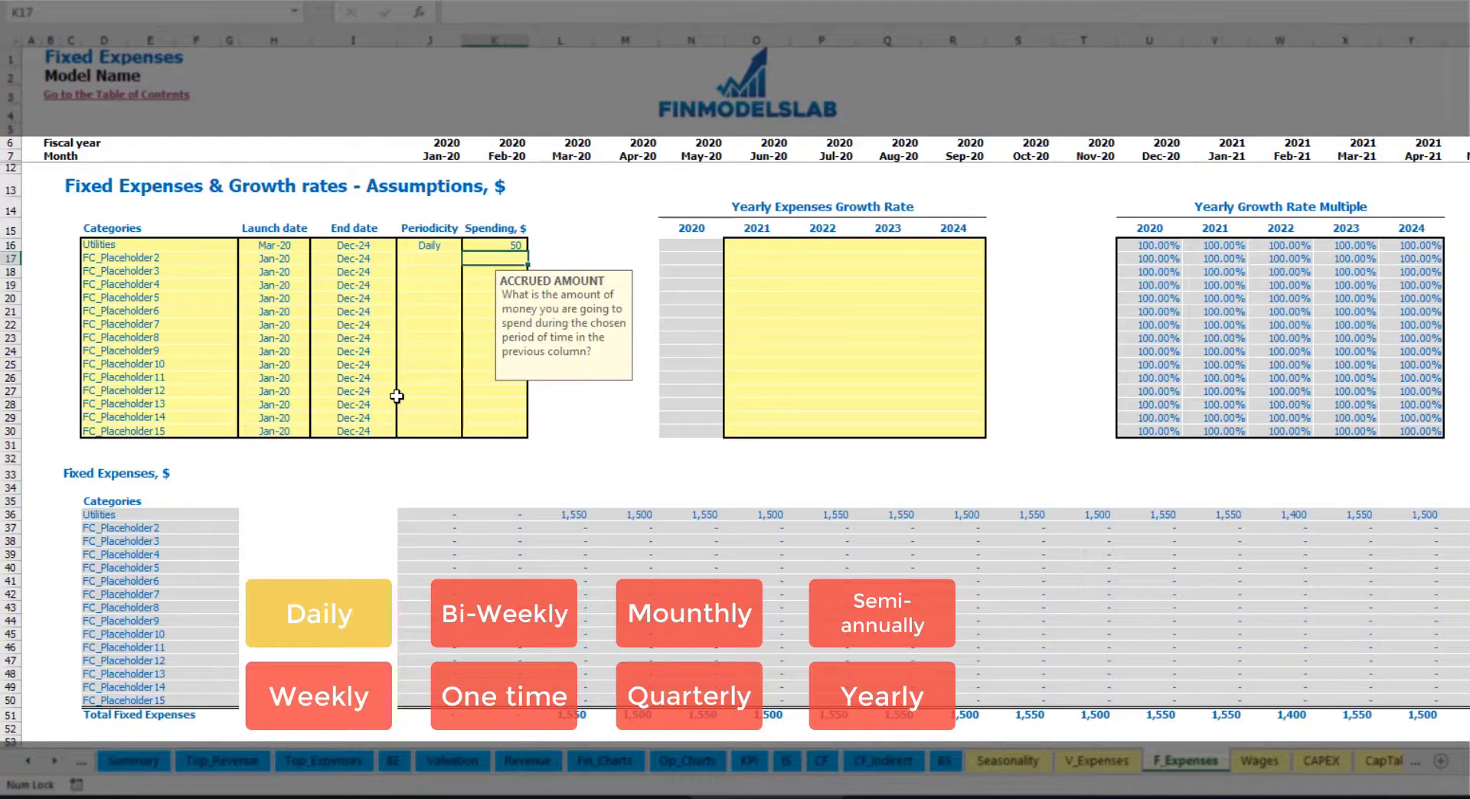
# - Compare the calculated monthly Utilities expenses for Mar-20, Apr-20 and May-20 in the Fixed Expenses table
pyautogui.click(570, 519)
pyautogui.click(635, 517)
pyautogui.click(700, 517)
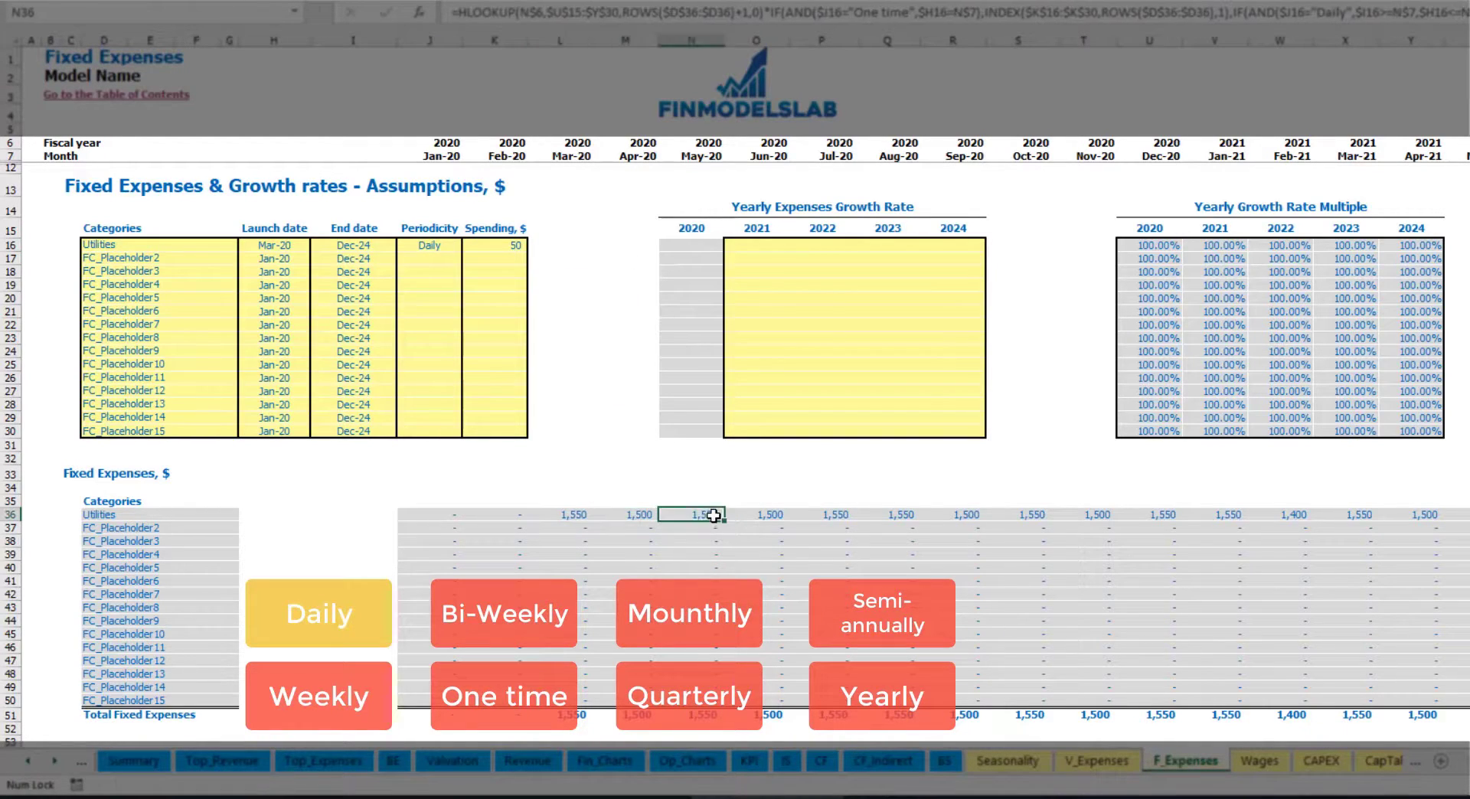
pyautogui.click(573, 511)
pyautogui.press('Right')
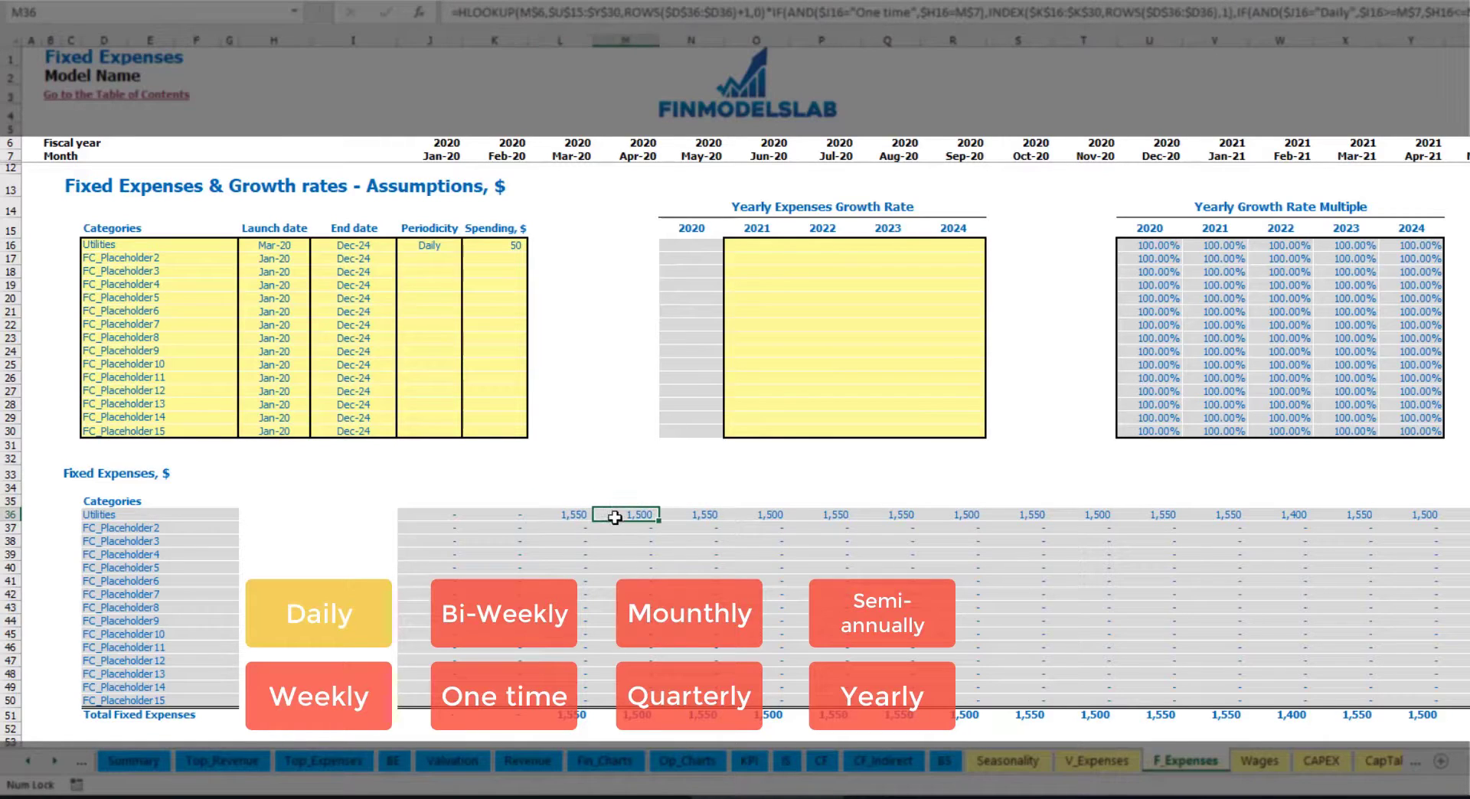
pyautogui.click(568, 156)
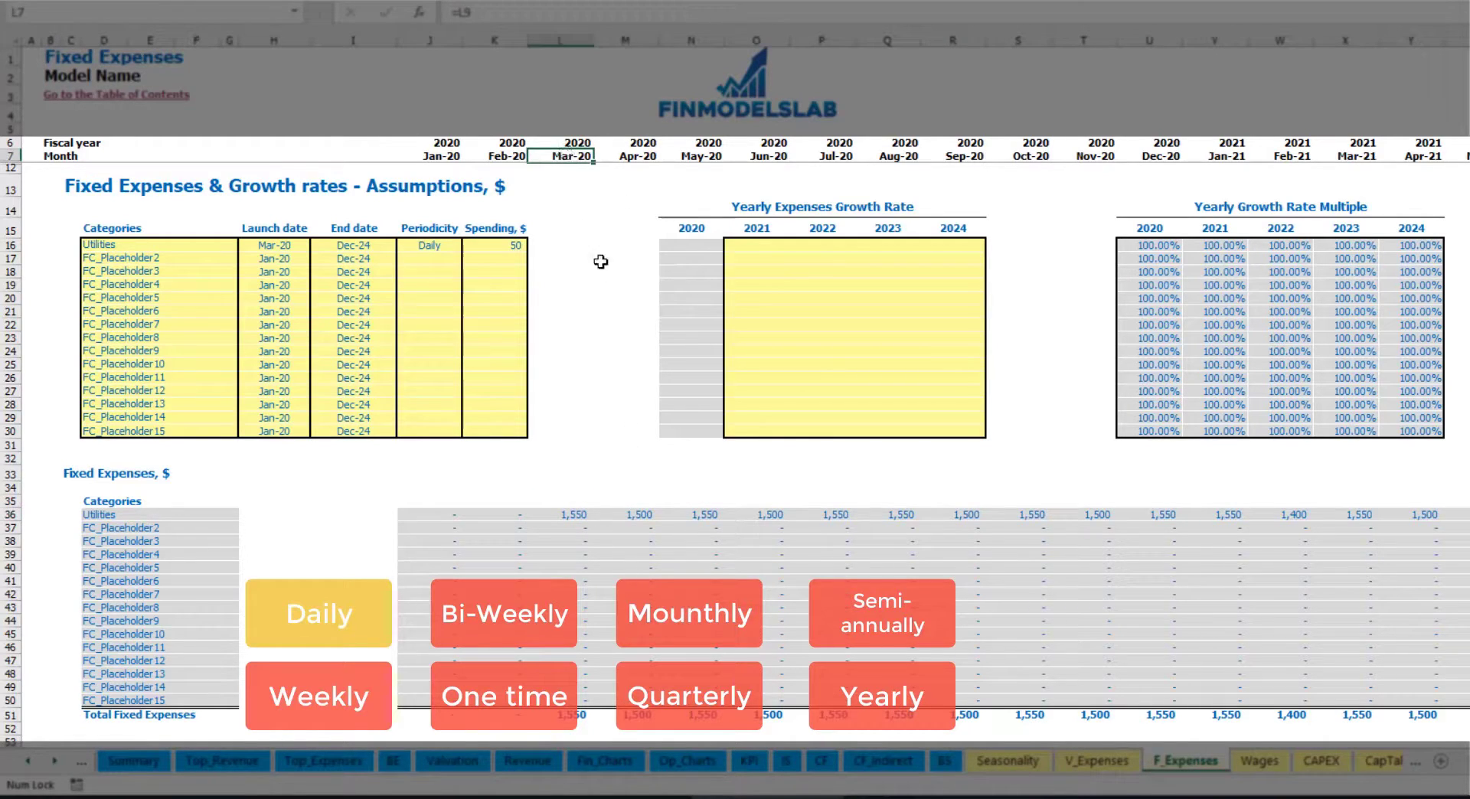
pyautogui.click(578, 516)
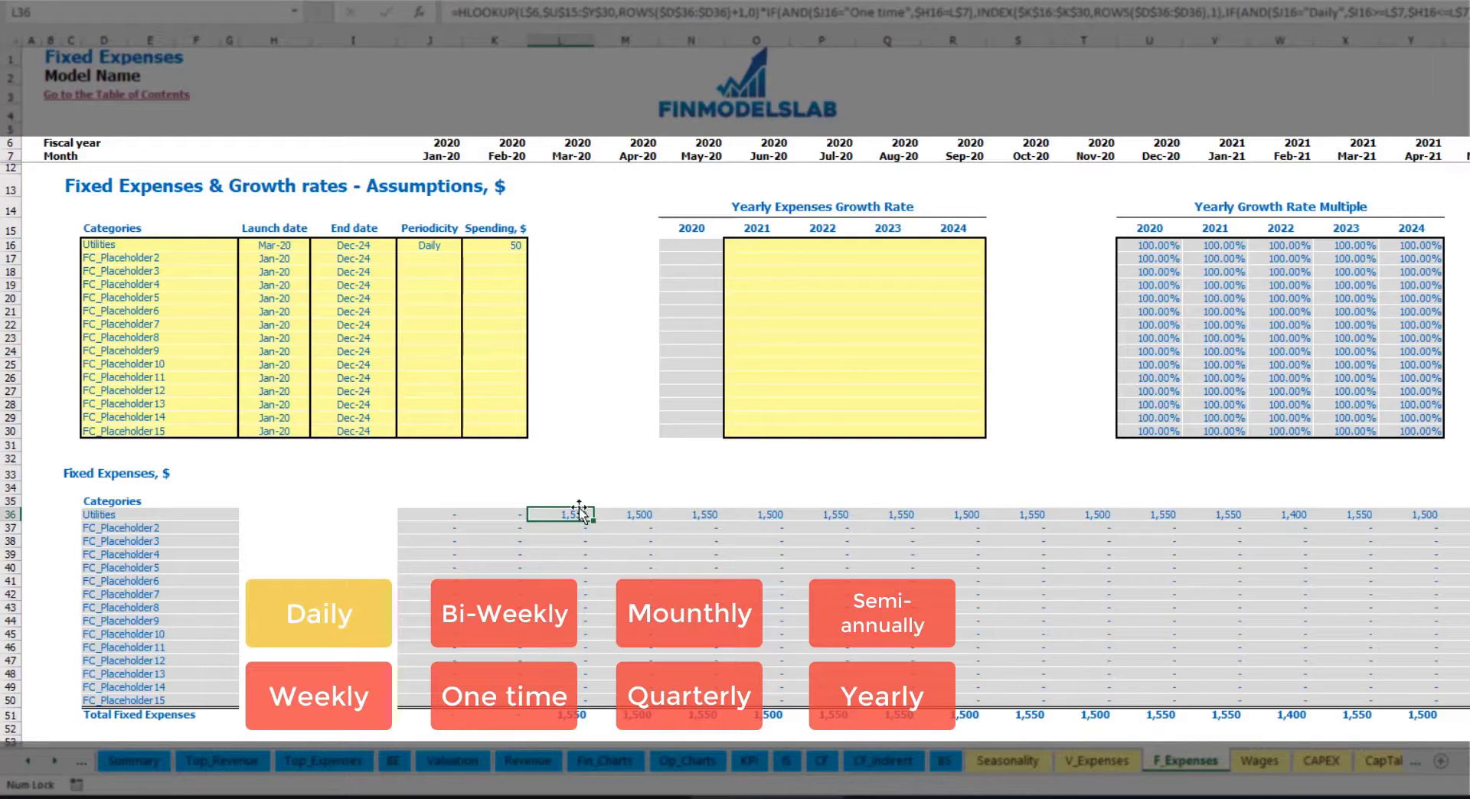
pyautogui.click(640, 514)
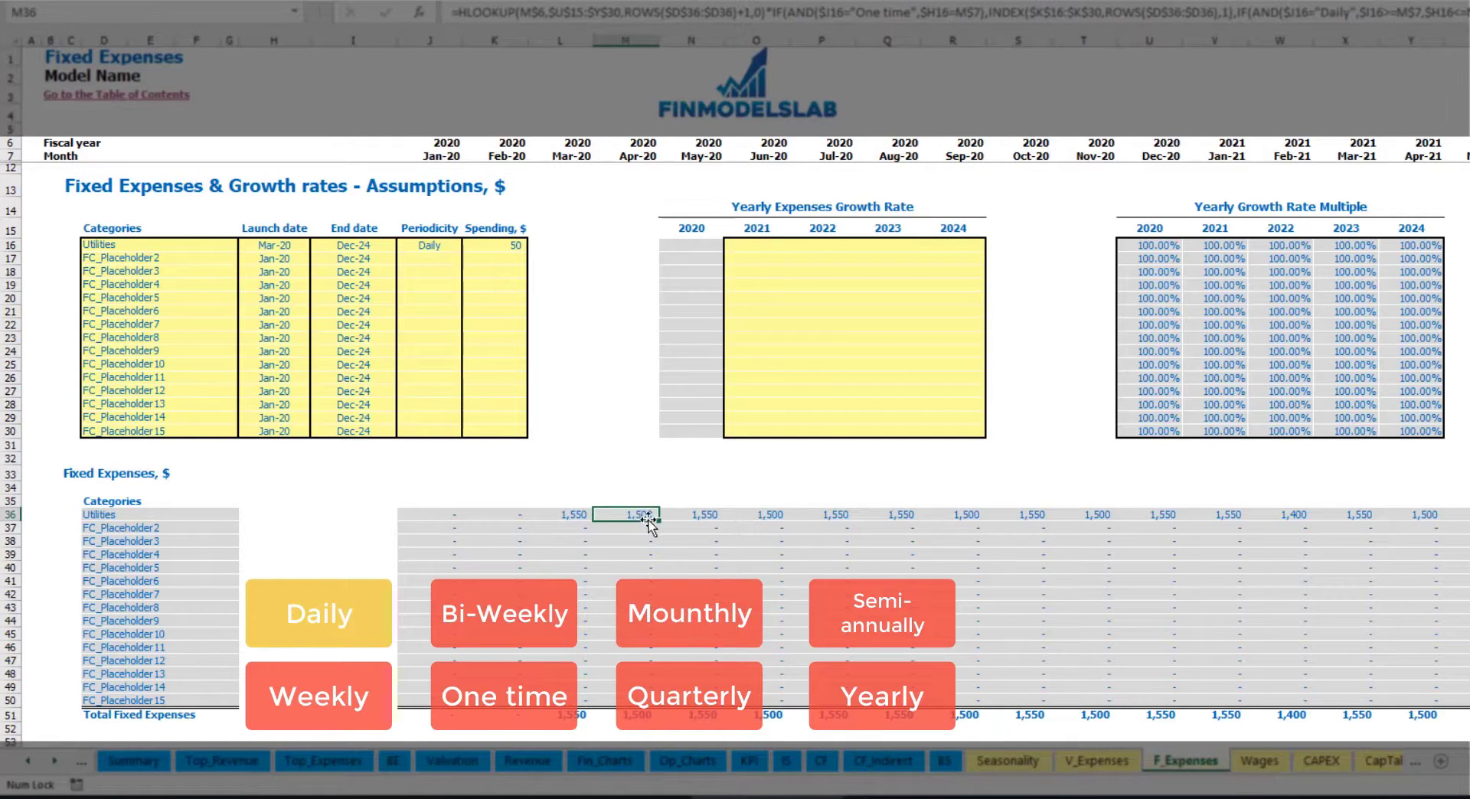
# - Enter a 5% yearly expenses growth rate for Utilities in 2021 and copy it to 2022 through 2024
pyautogui.click(765, 248)
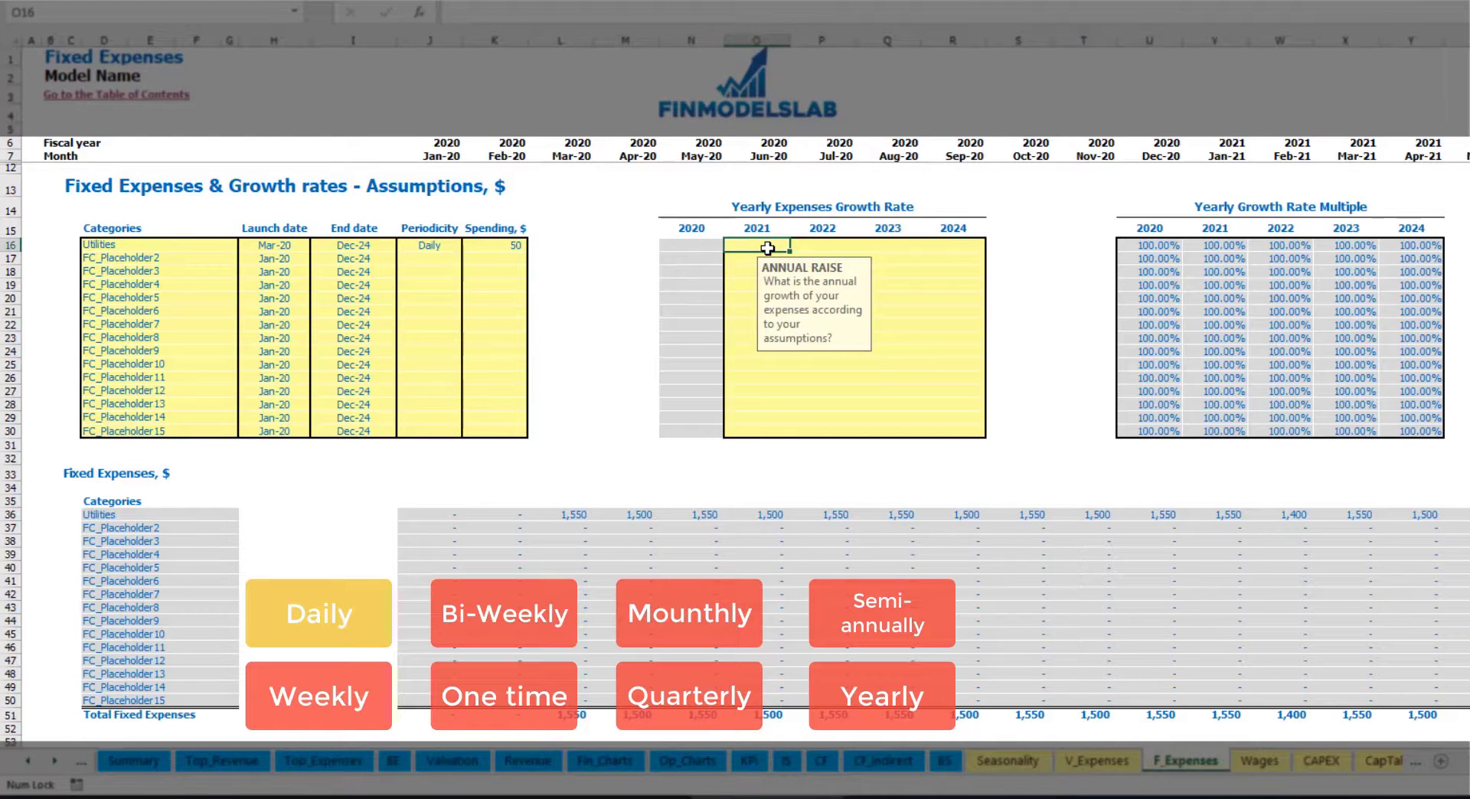
pyautogui.write('5%')
pyautogui.hotkey('ctrl', 'Return')
pyautogui.hotkey('ctrl', 'c')
pyautogui.press('Right')
pyautogui.hotkey('shift', 'Right')
pyautogui.hotkey('shift', 'Right')
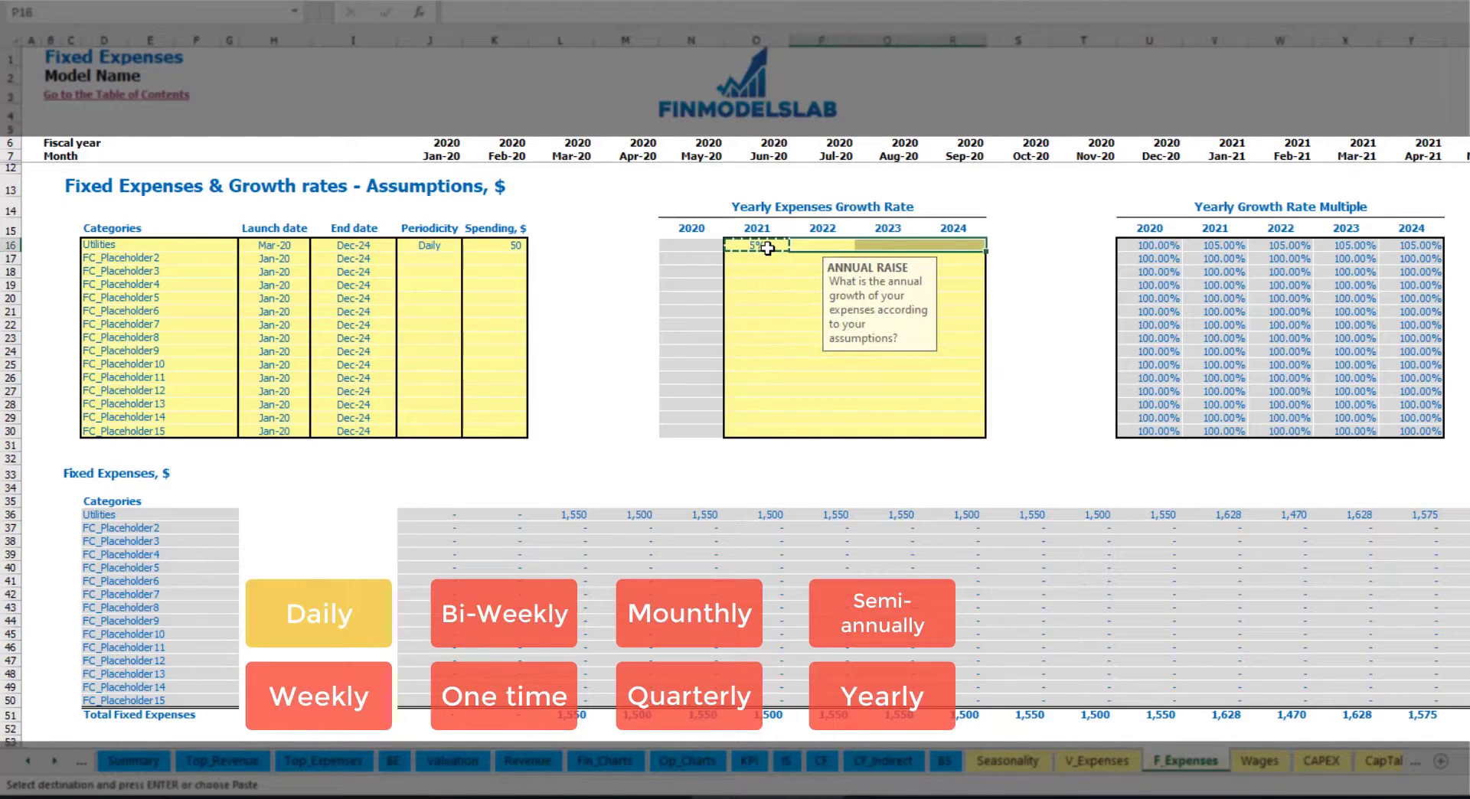
pyautogui.hotkey('ctrl', 'v')
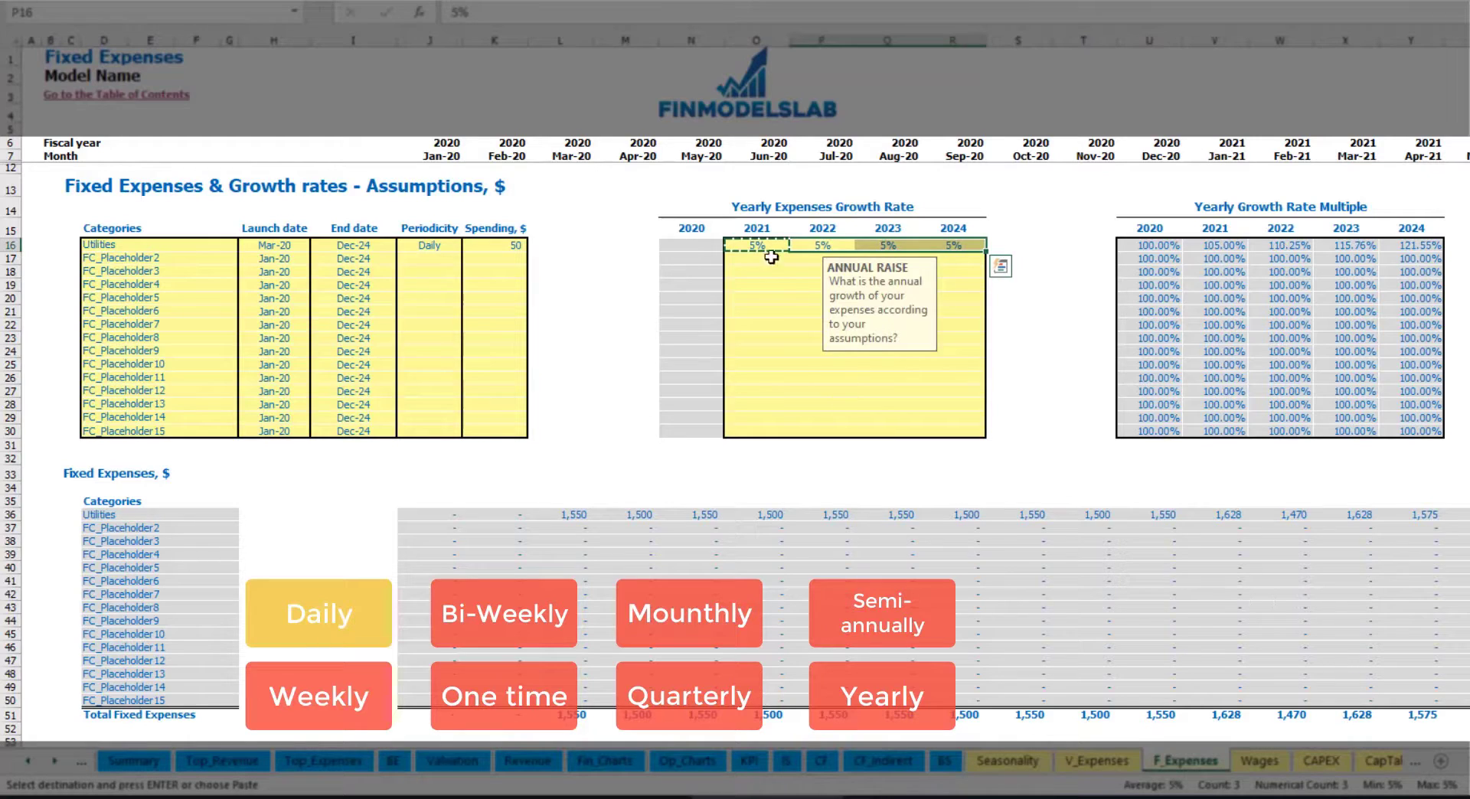
pyautogui.press('Left')
pyautogui.hotkey('shift', 'Right')
pyautogui.hotkey('shift', 'Right')
pyautogui.hotkey('shift', 'Right')
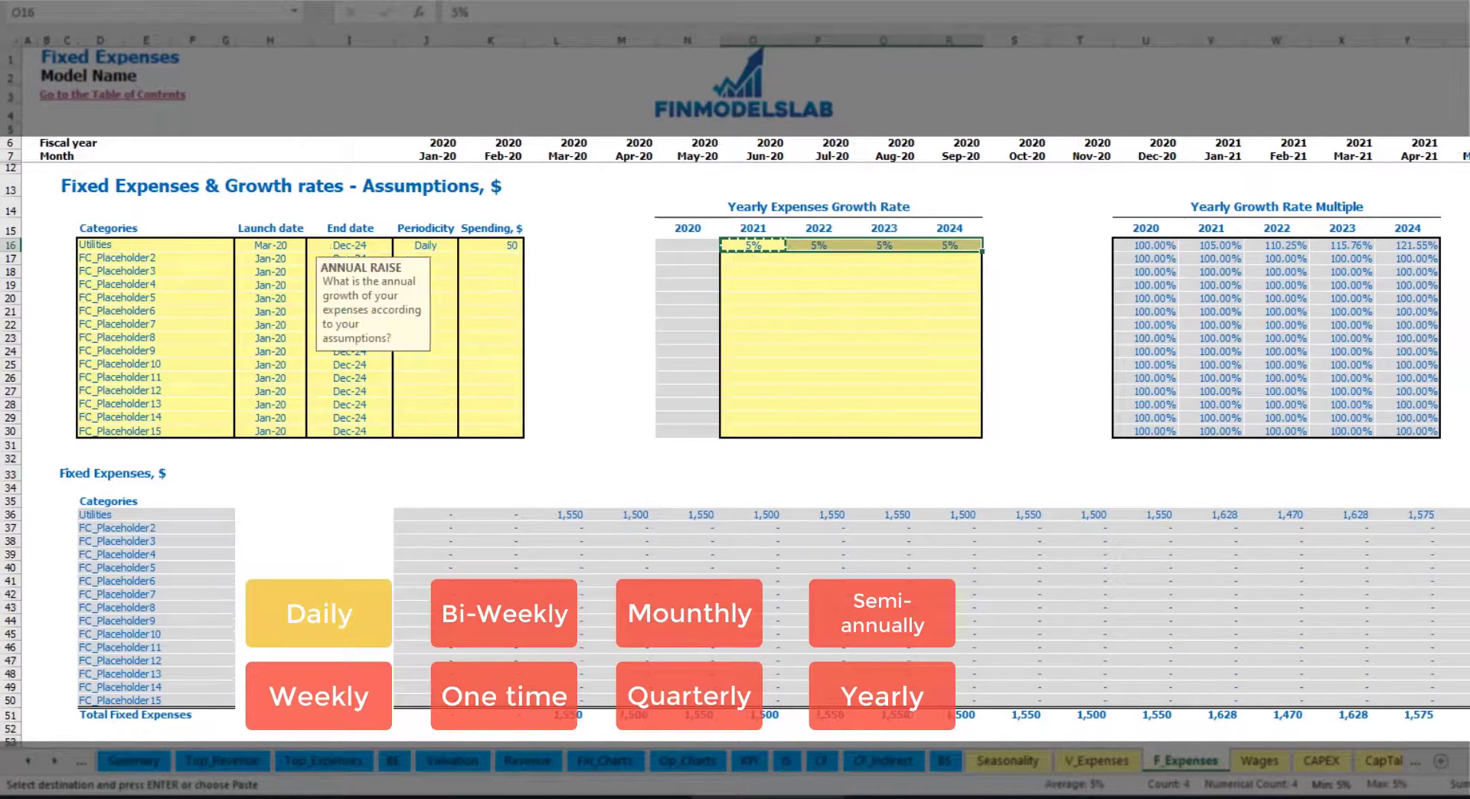
pyautogui.hscroll(15, 1364, 740)
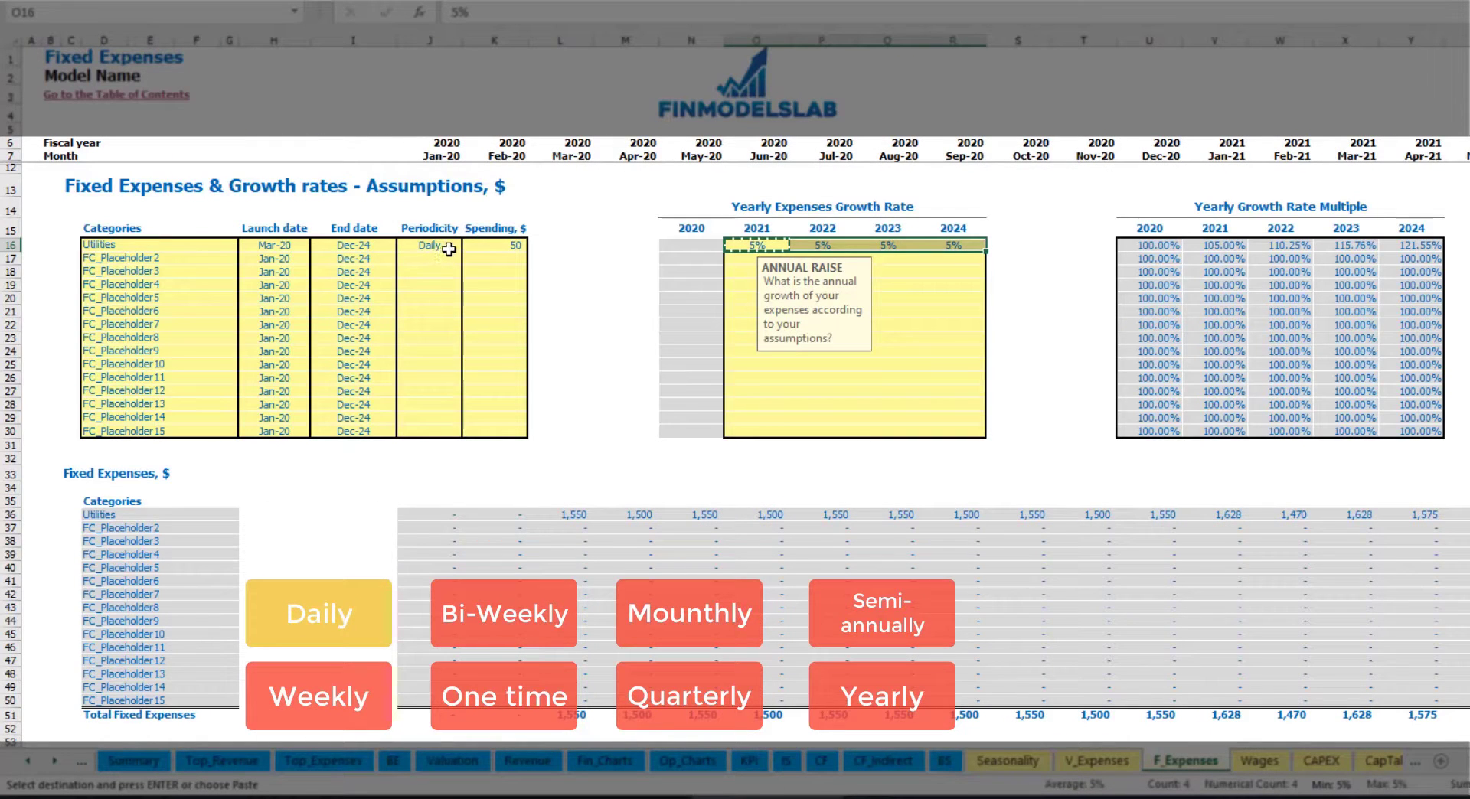
# - Name the second fixed expense category Advertising, with launch date Mar-20 and end date Aug-24
pyautogui.click(173, 256)
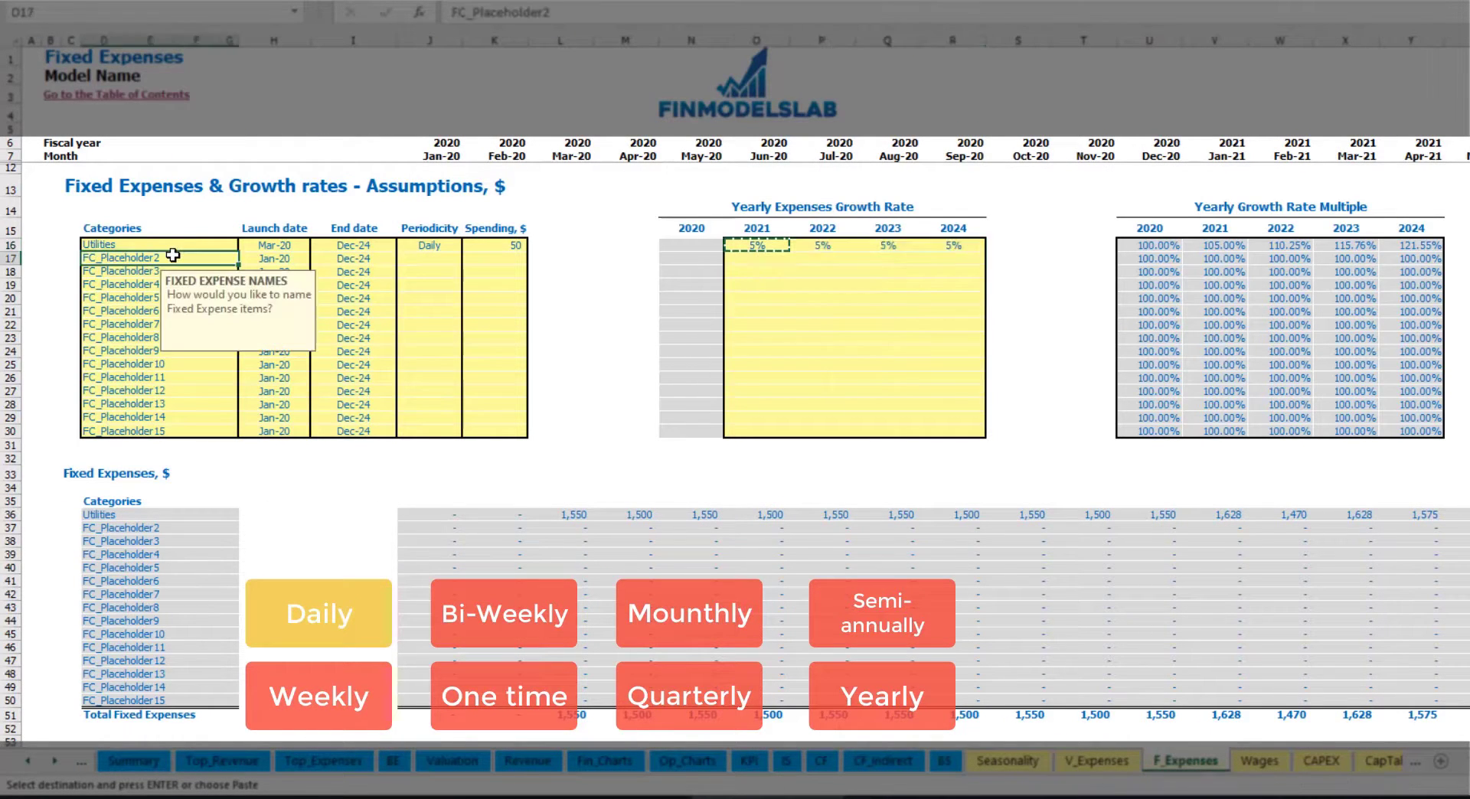
pyautogui.write('Adverti')
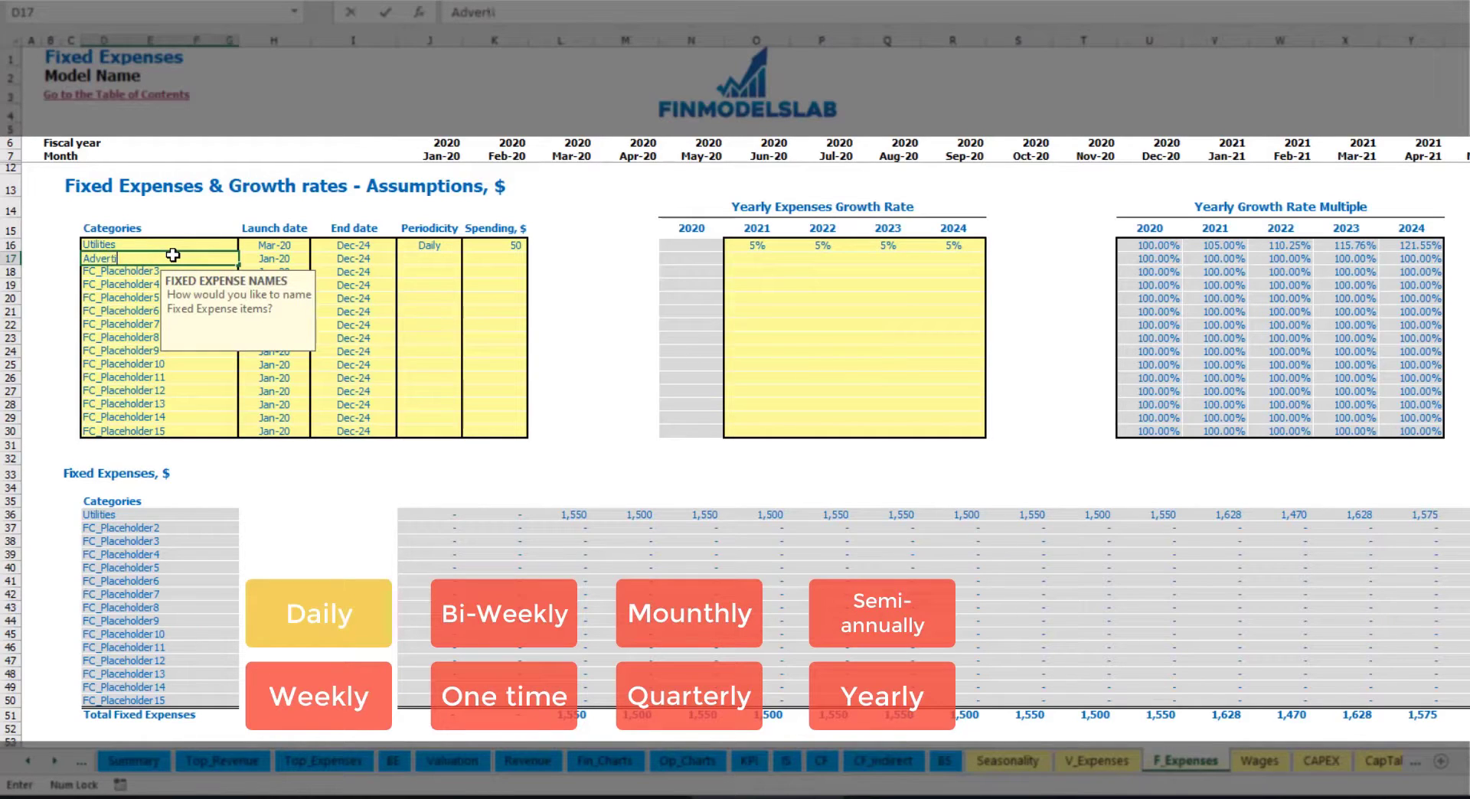
pyautogui.press('Return')
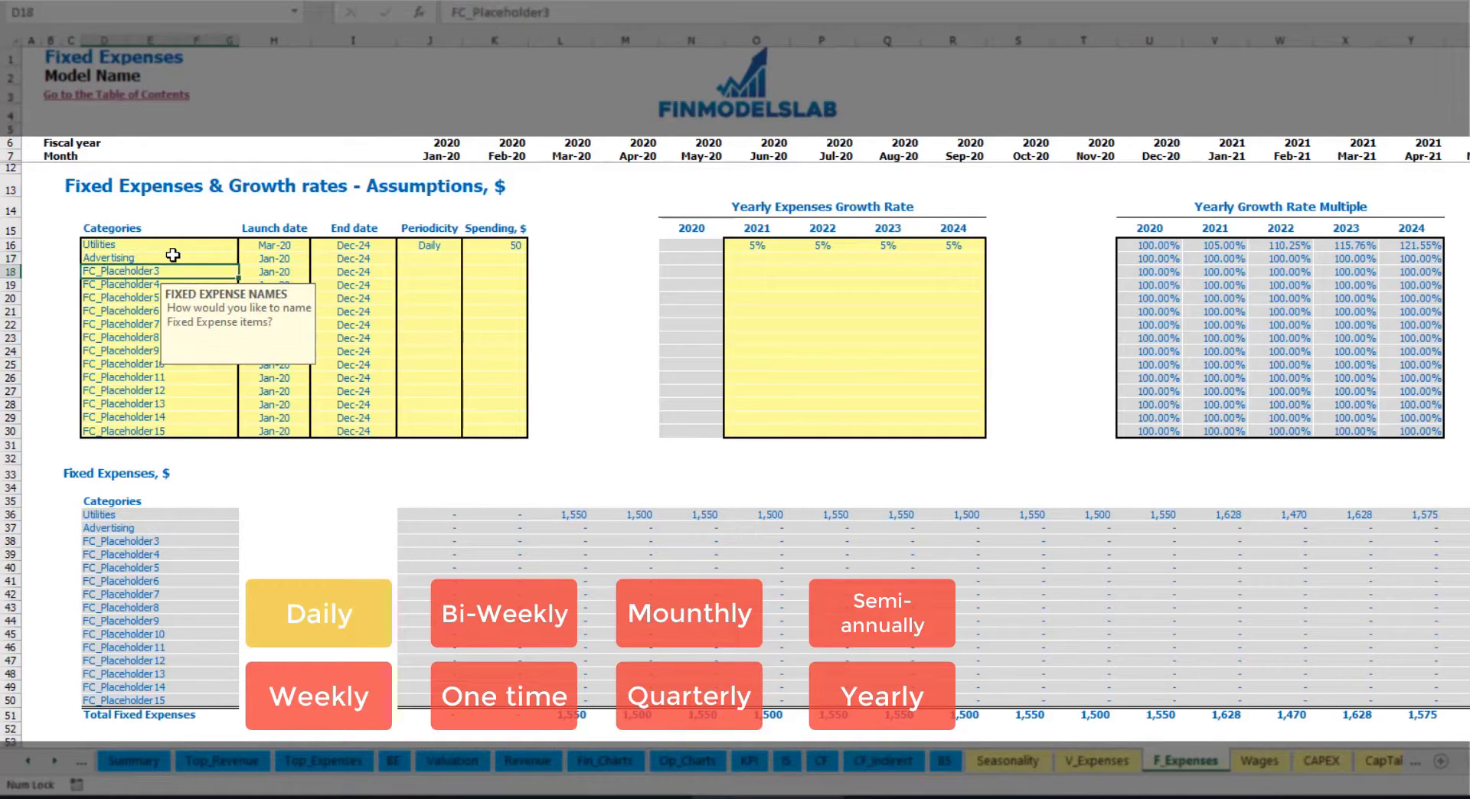
pyautogui.click(274, 261)
pyautogui.click(316, 259)
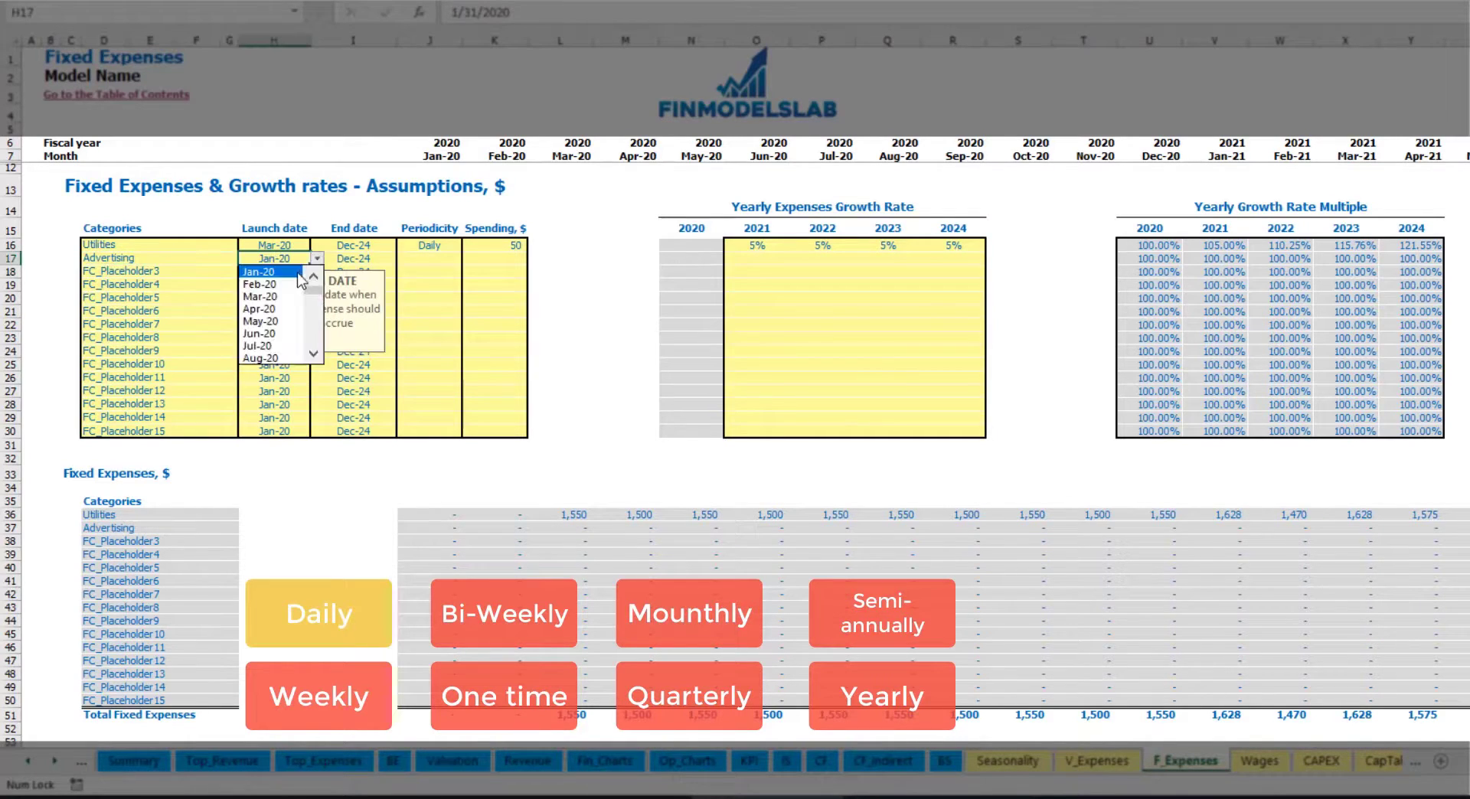
pyautogui.click(269, 302)
pyautogui.click(367, 259)
pyautogui.click(402, 259)
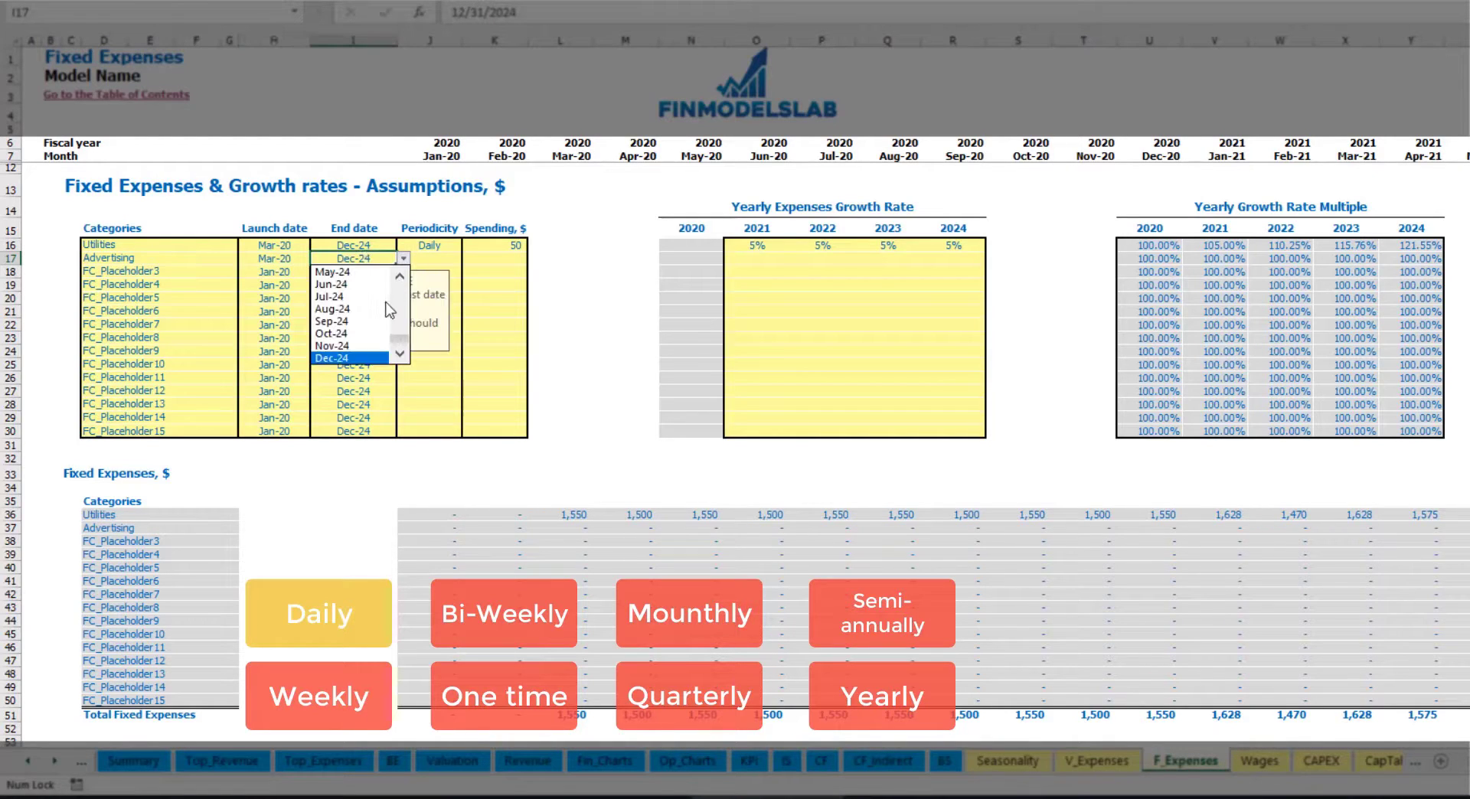
pyautogui.click(359, 309)
# - Set the Advertising expense to a Weekly periodicity with spending of $100
pyautogui.click(444, 257)
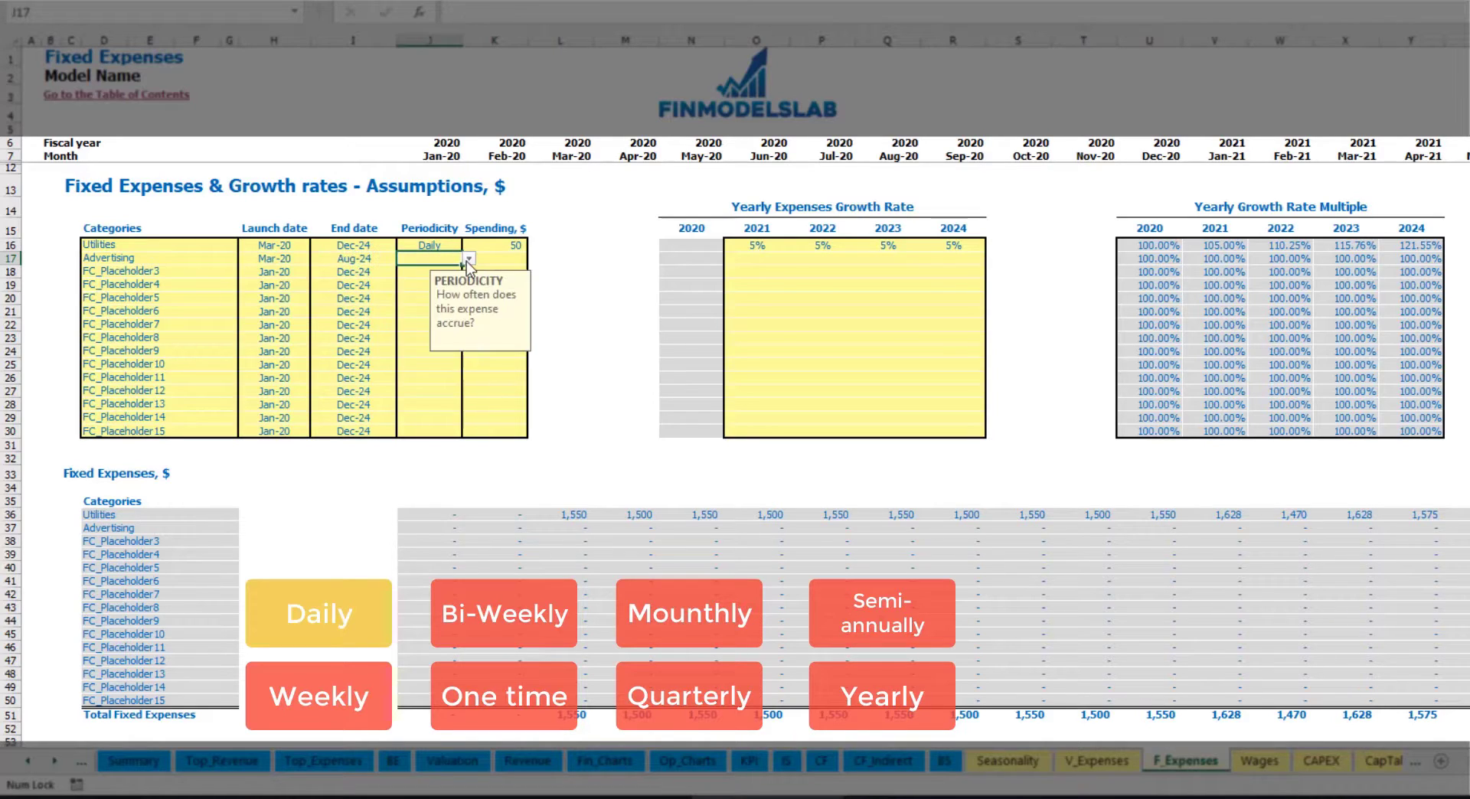
pyautogui.click(468, 260)
pyautogui.click(421, 285)
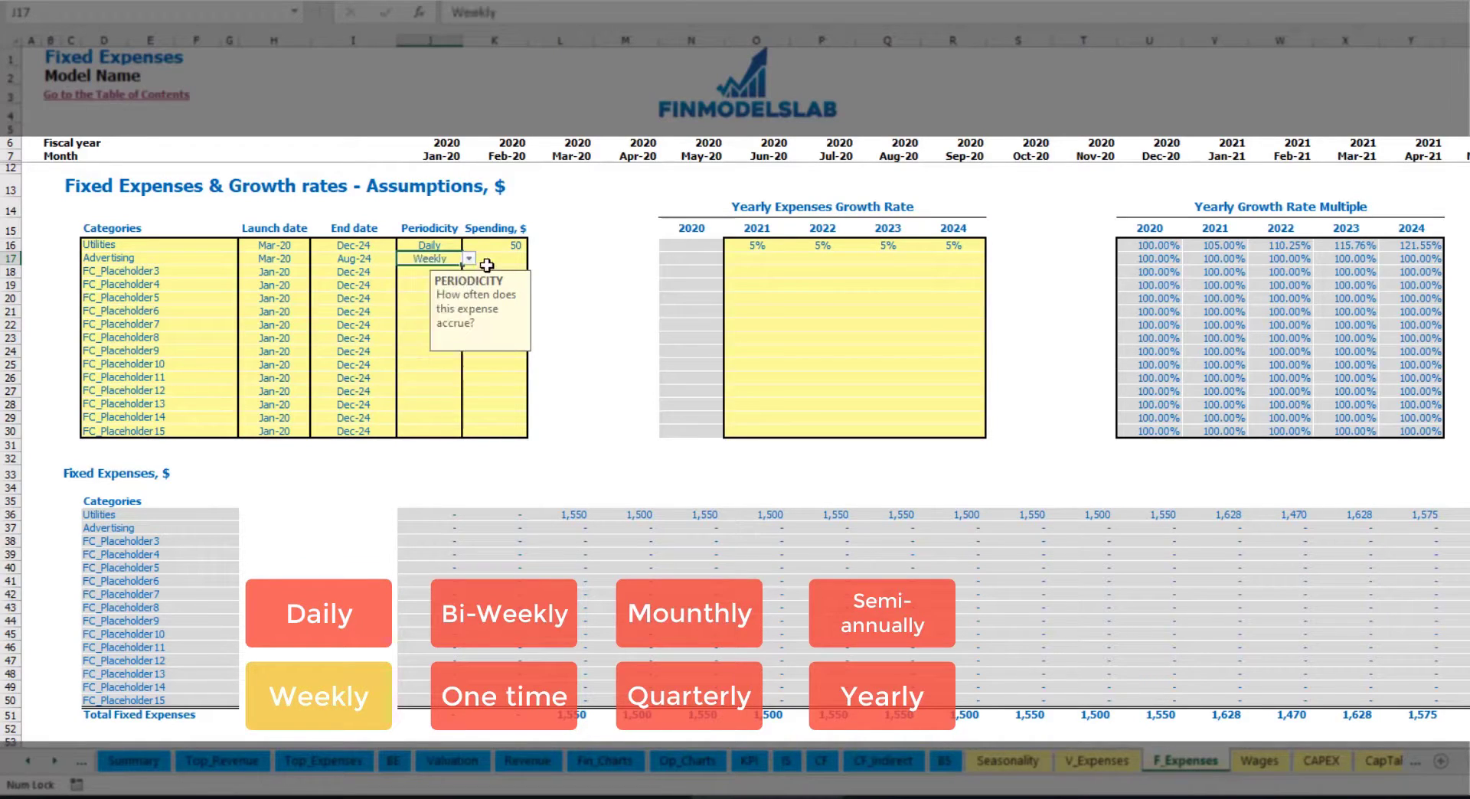
pyautogui.click(491, 262)
pyautogui.write('100')
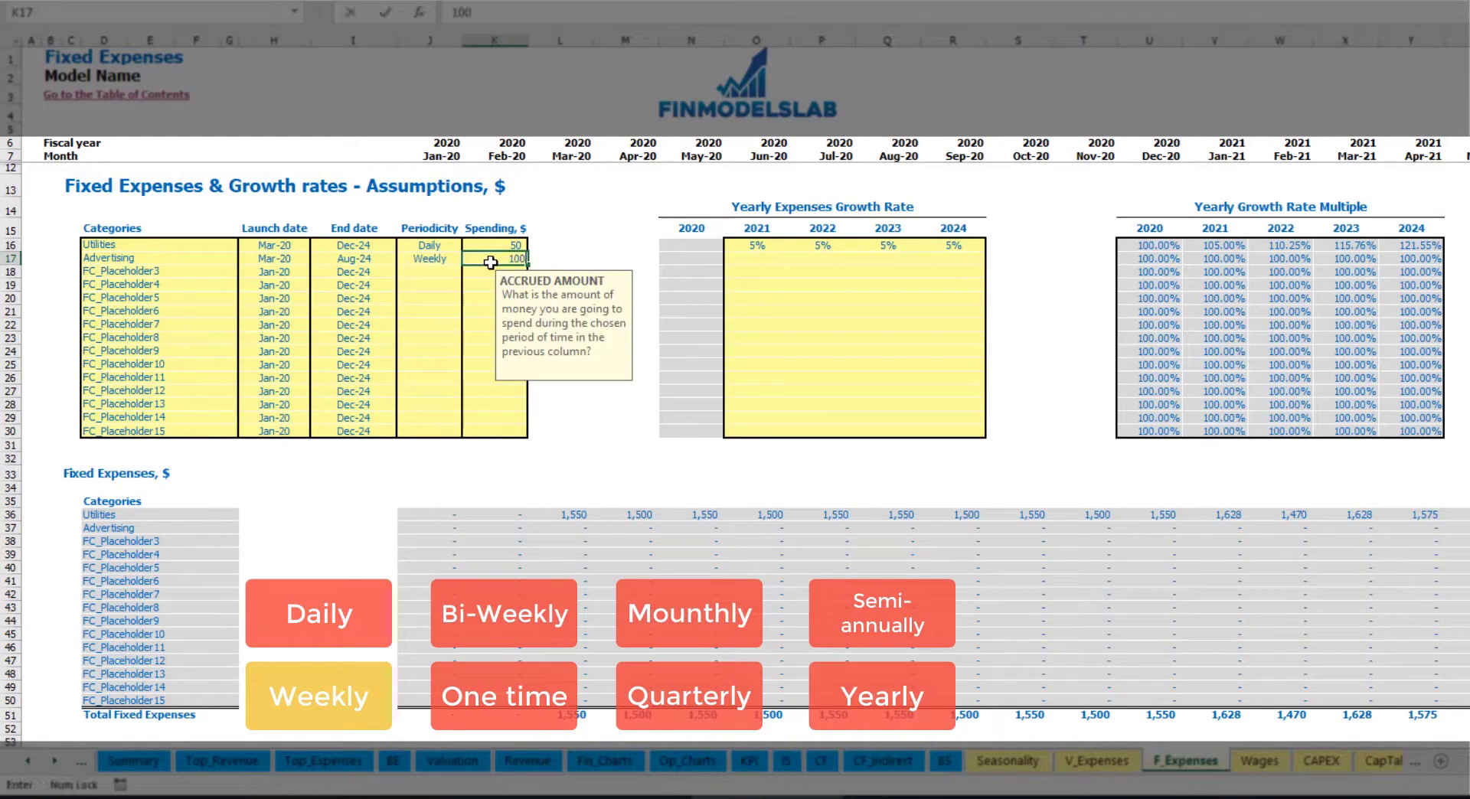
pyautogui.press('Return')
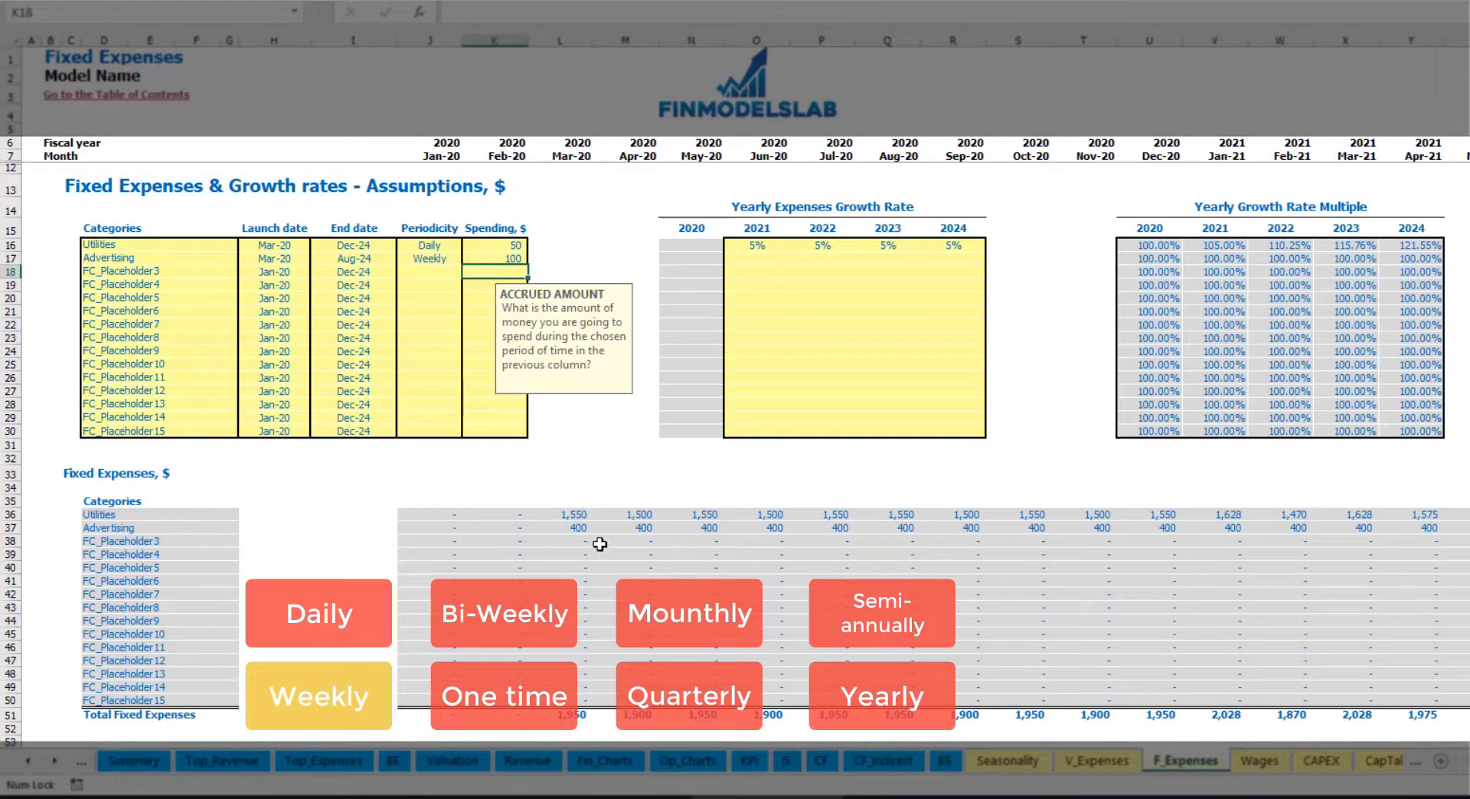
# - Examine the calculated monthly Advertising expenses from Mar-20 through the Aug-24 end date
pyautogui.click(582, 530)
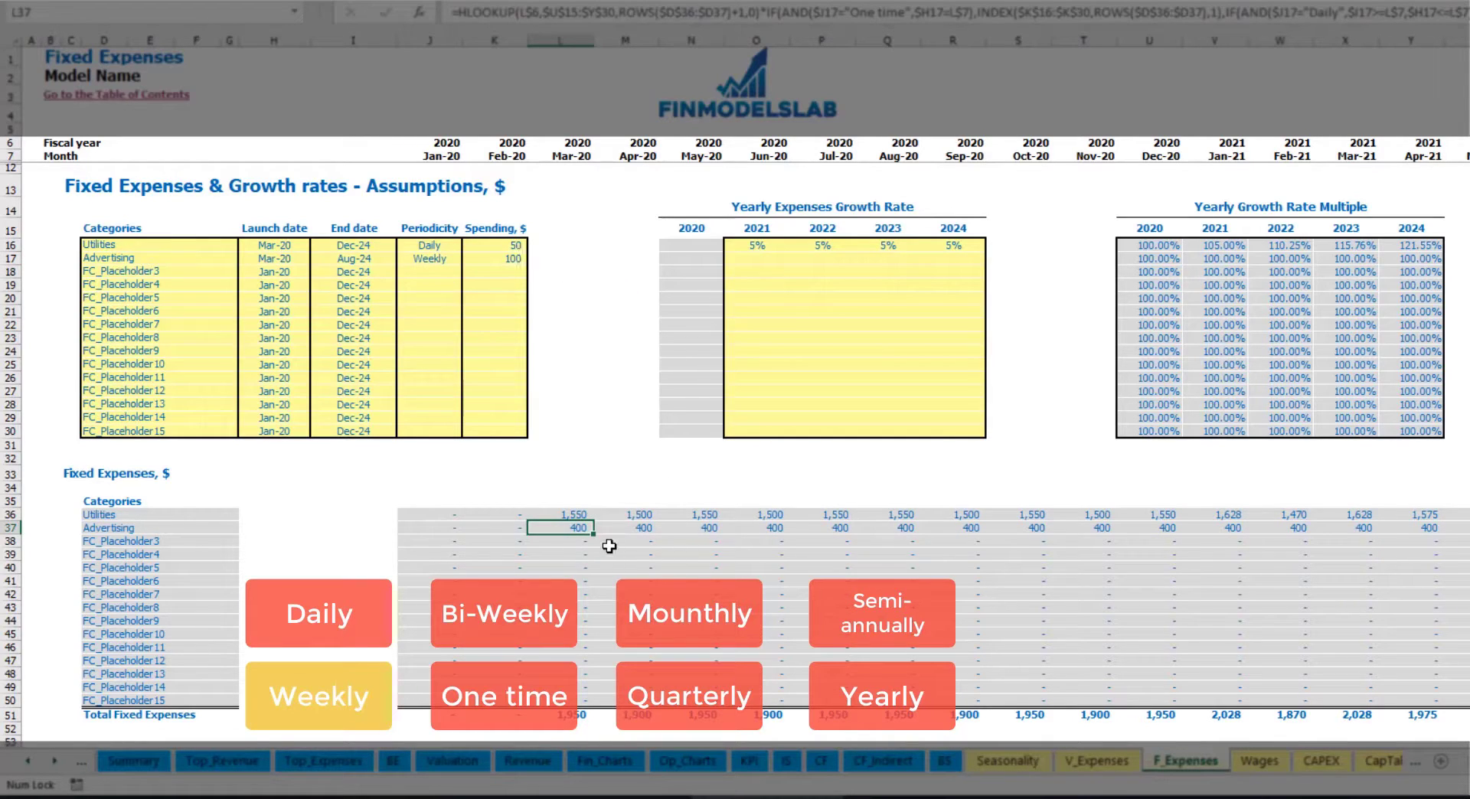
pyautogui.hscroll(15, 1452, 769)
pyautogui.hscroll(2, 734, 428)
pyautogui.click(1465, 40)
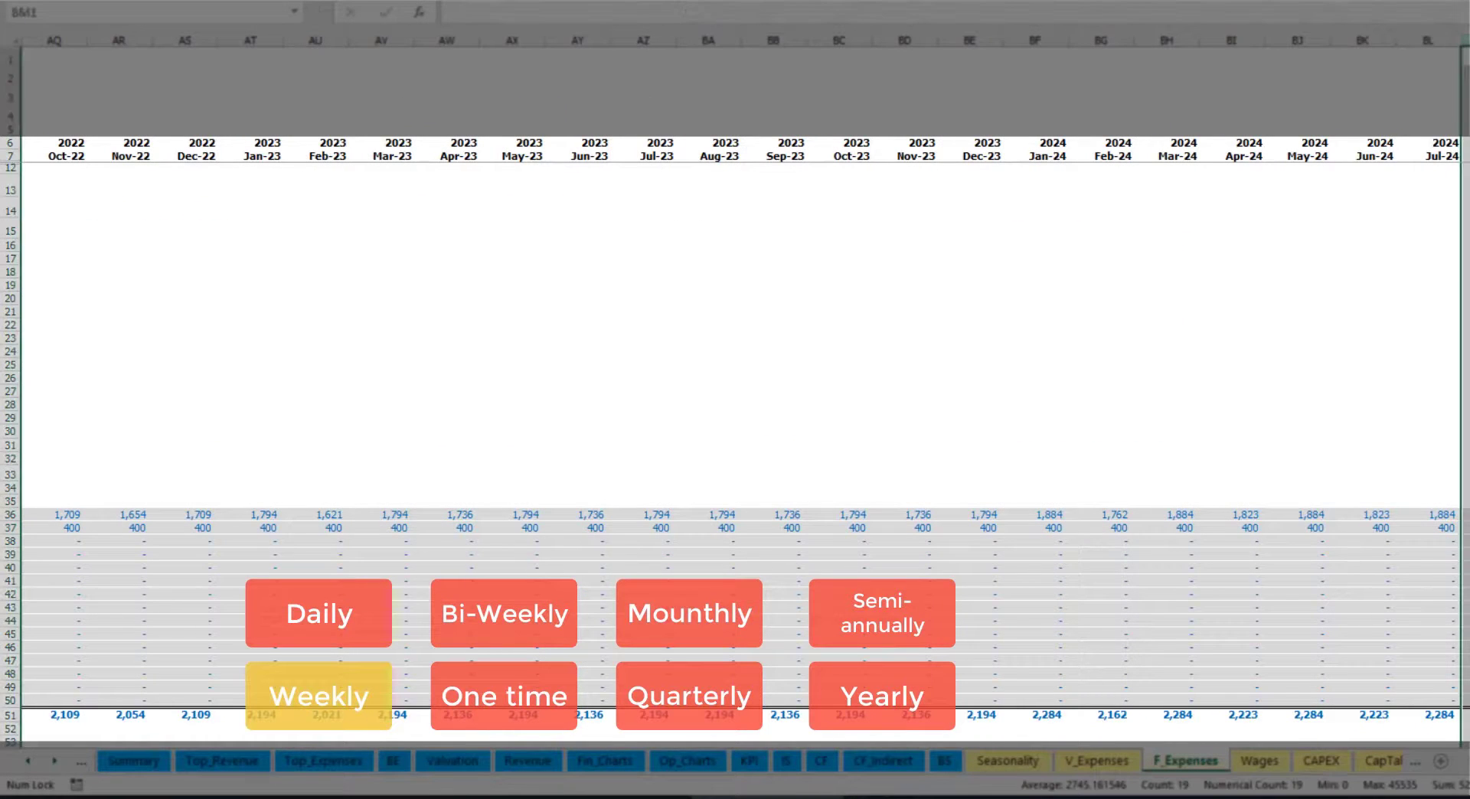
pyautogui.click(1464, 527)
pyautogui.hscroll(-15, 735, 383)
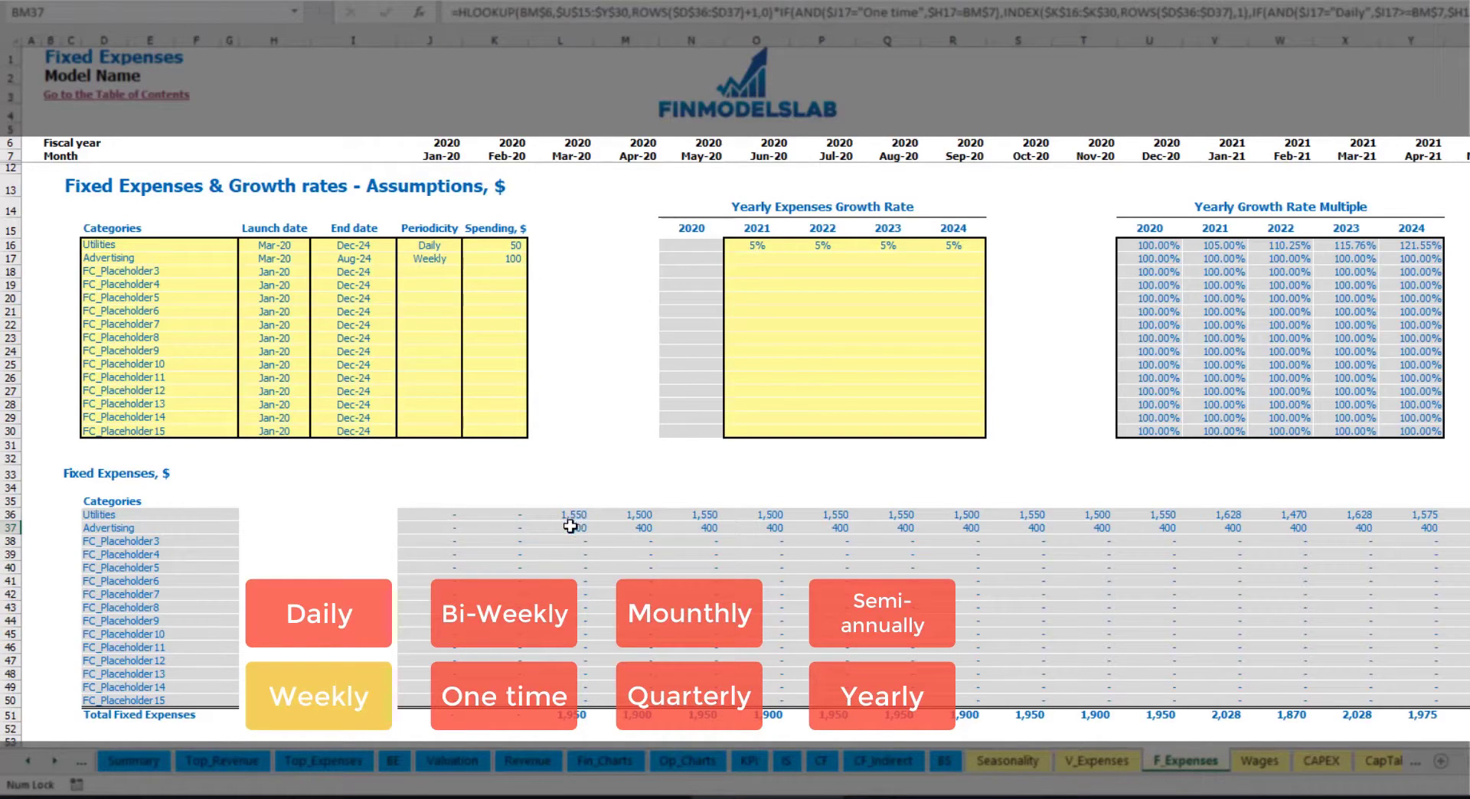
# - Change the Advertising periodicity to Bi-Weekly and its spending to $500
pyautogui.click(439, 258)
pyautogui.click(468, 259)
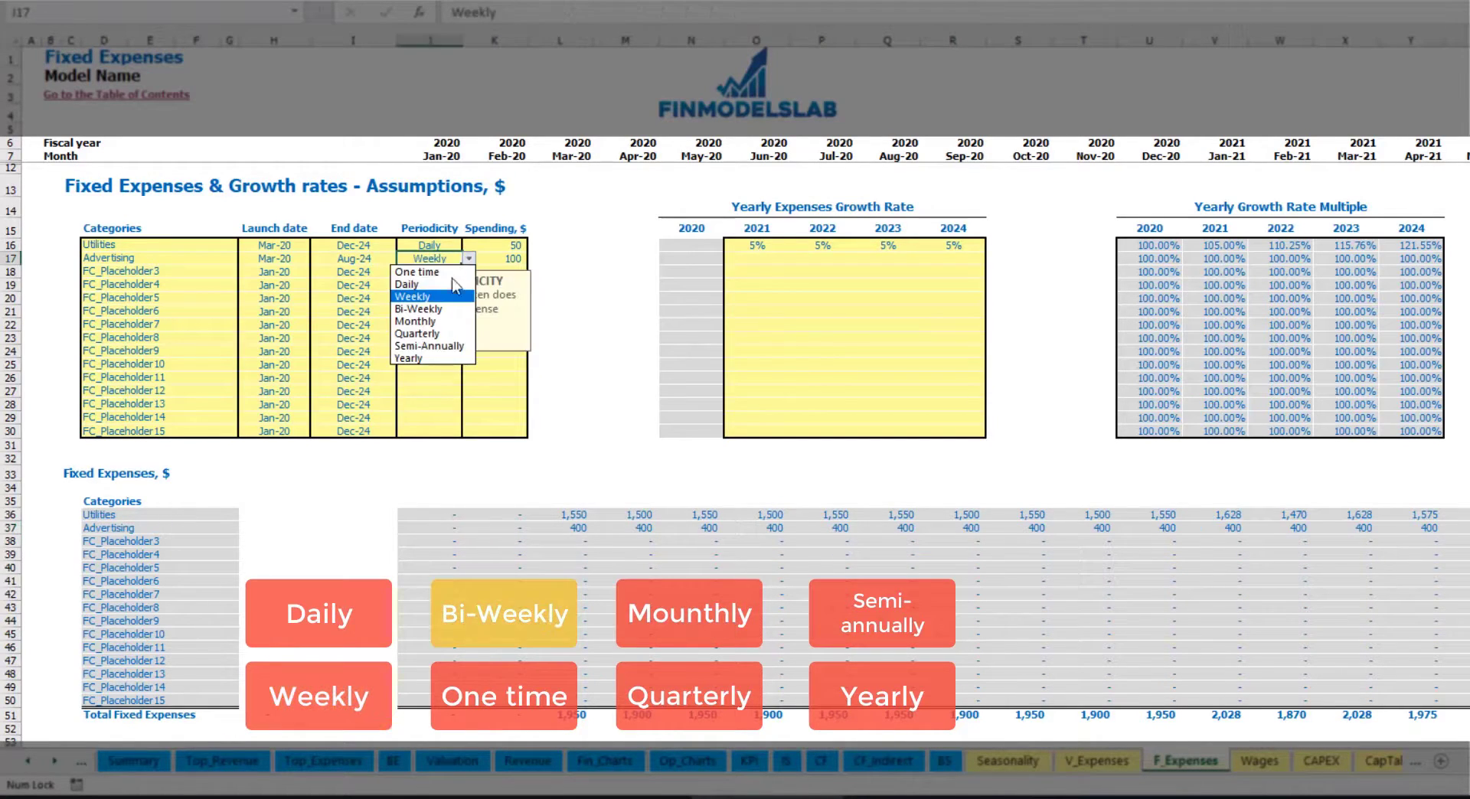
pyautogui.click(418, 309)
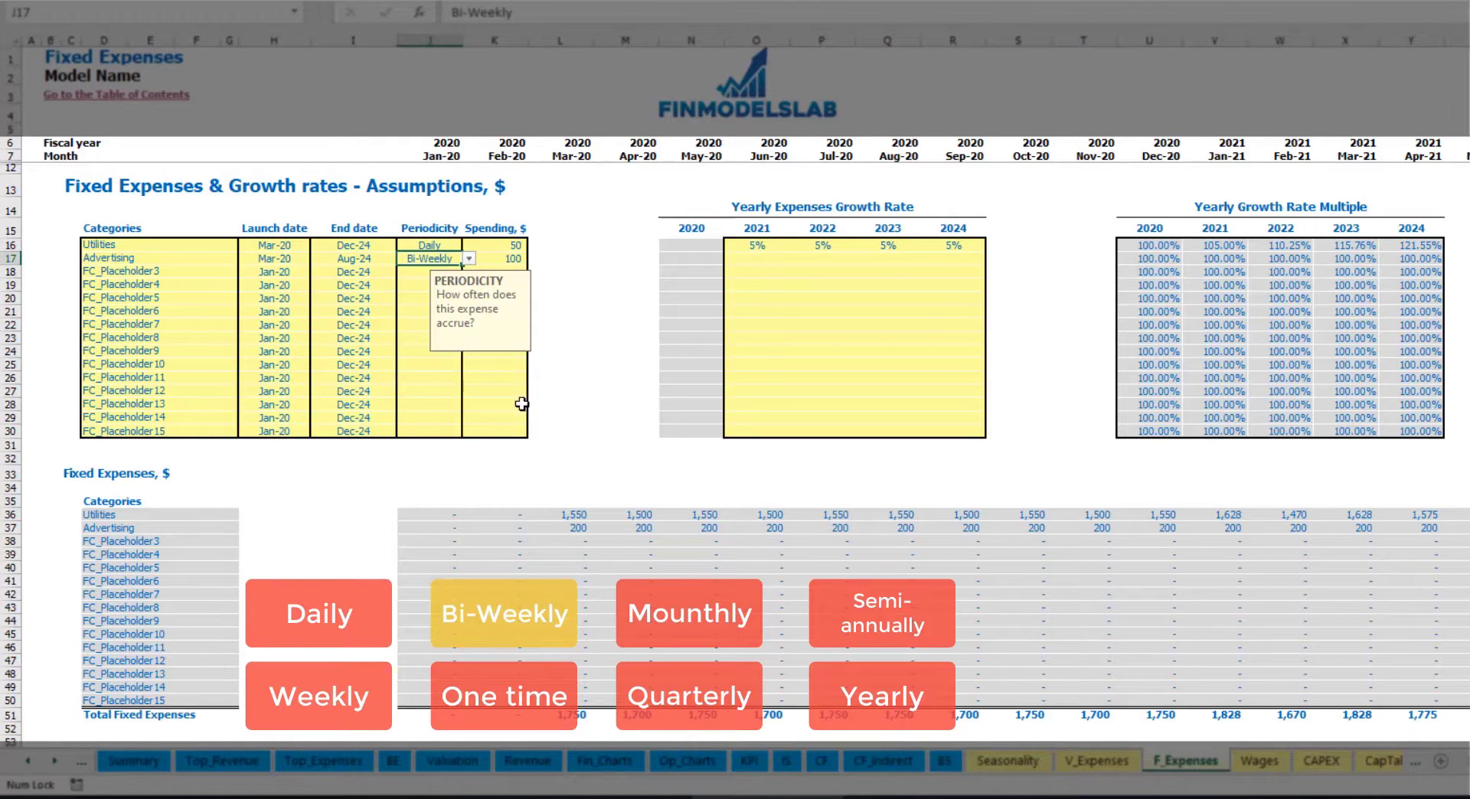
pyautogui.click(492, 258)
pyautogui.write('500')
pyautogui.press('Return')
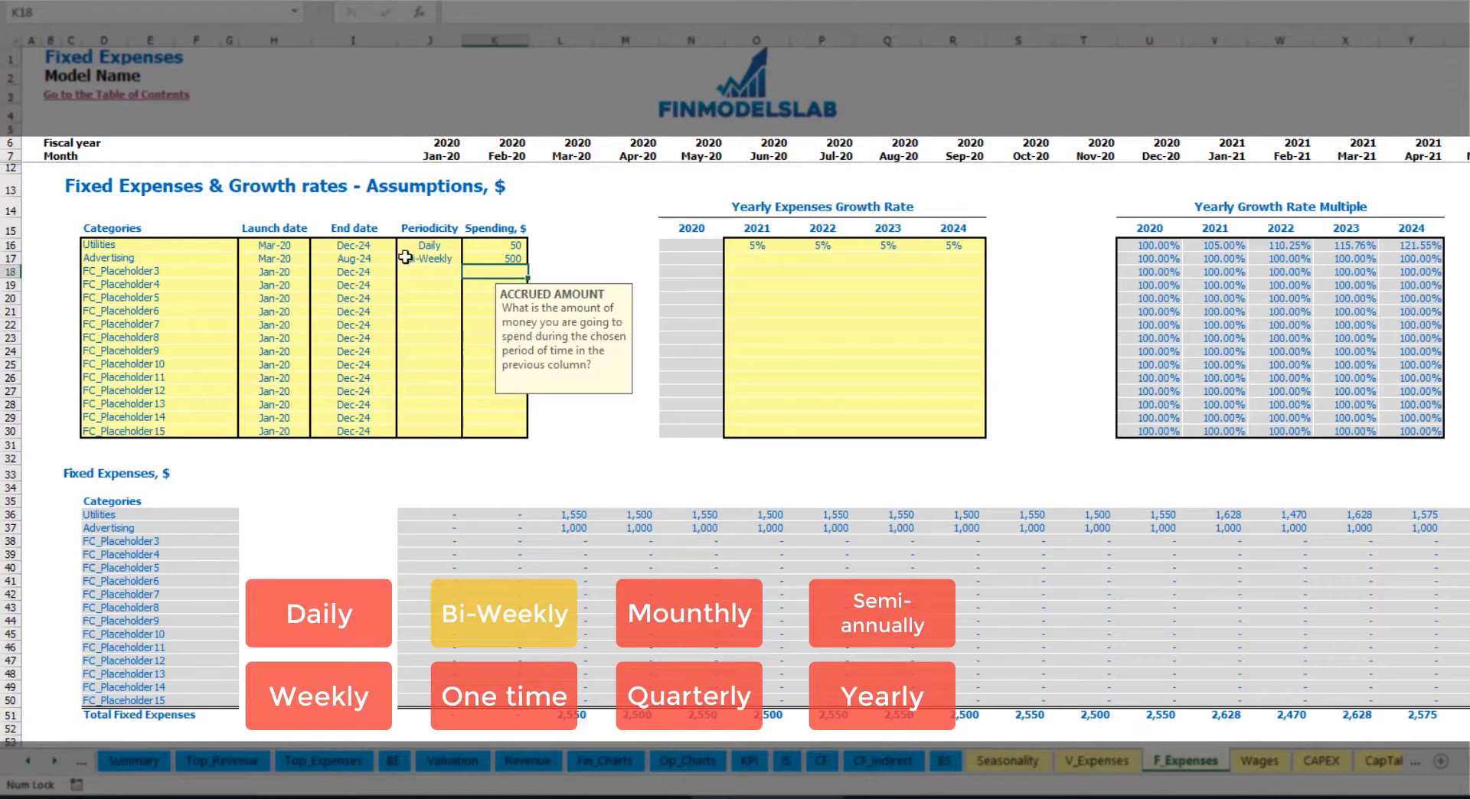
# - Move the Advertising launch date to Jul-20
pyautogui.click(284, 250)
pyautogui.click(325, 260)
pyautogui.click(306, 260)
pyautogui.click(316, 260)
pyautogui.click(268, 326)
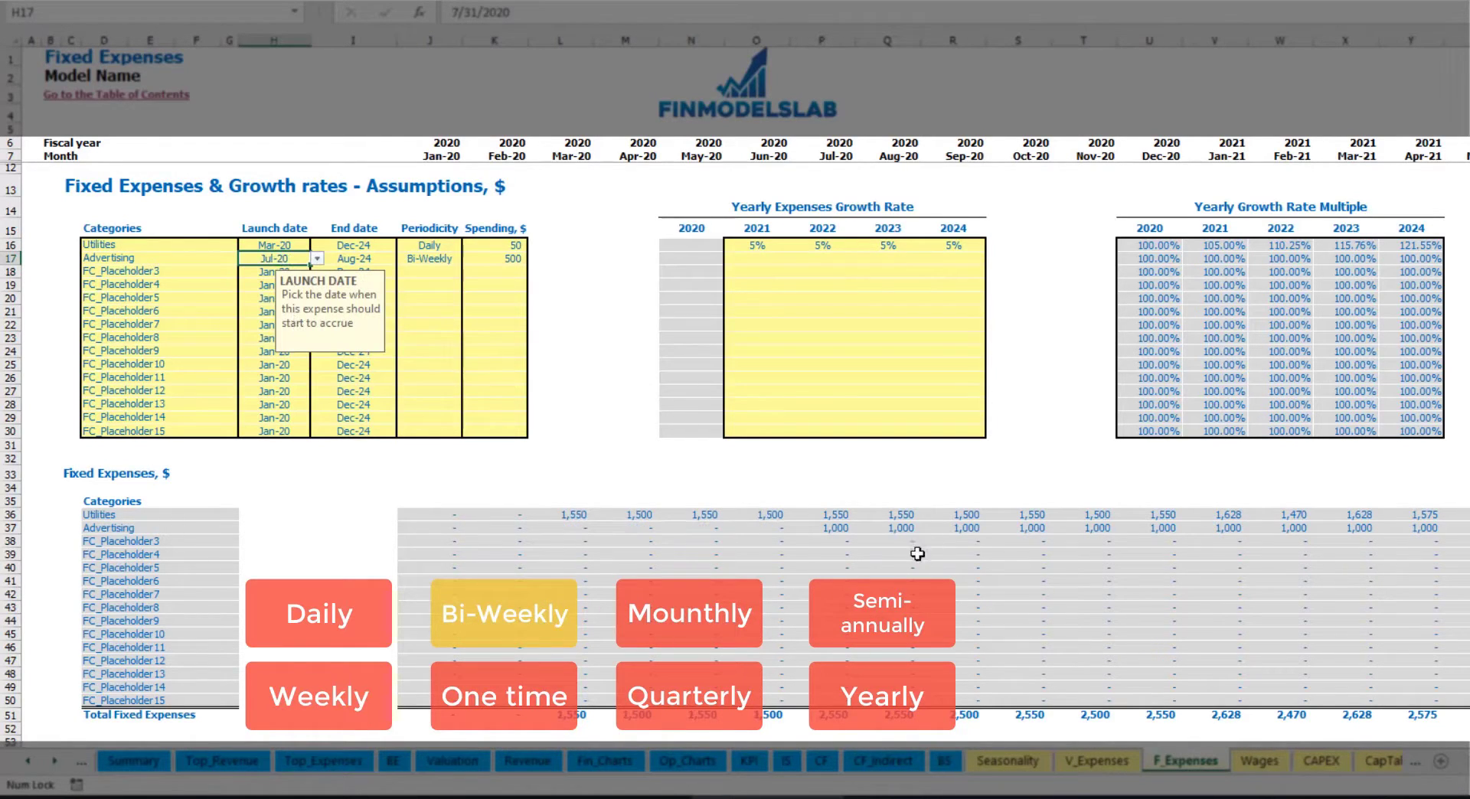
# - Examine the calculated monthly Advertising expenses from the Jul-20 launch month onward
pyautogui.click(838, 530)
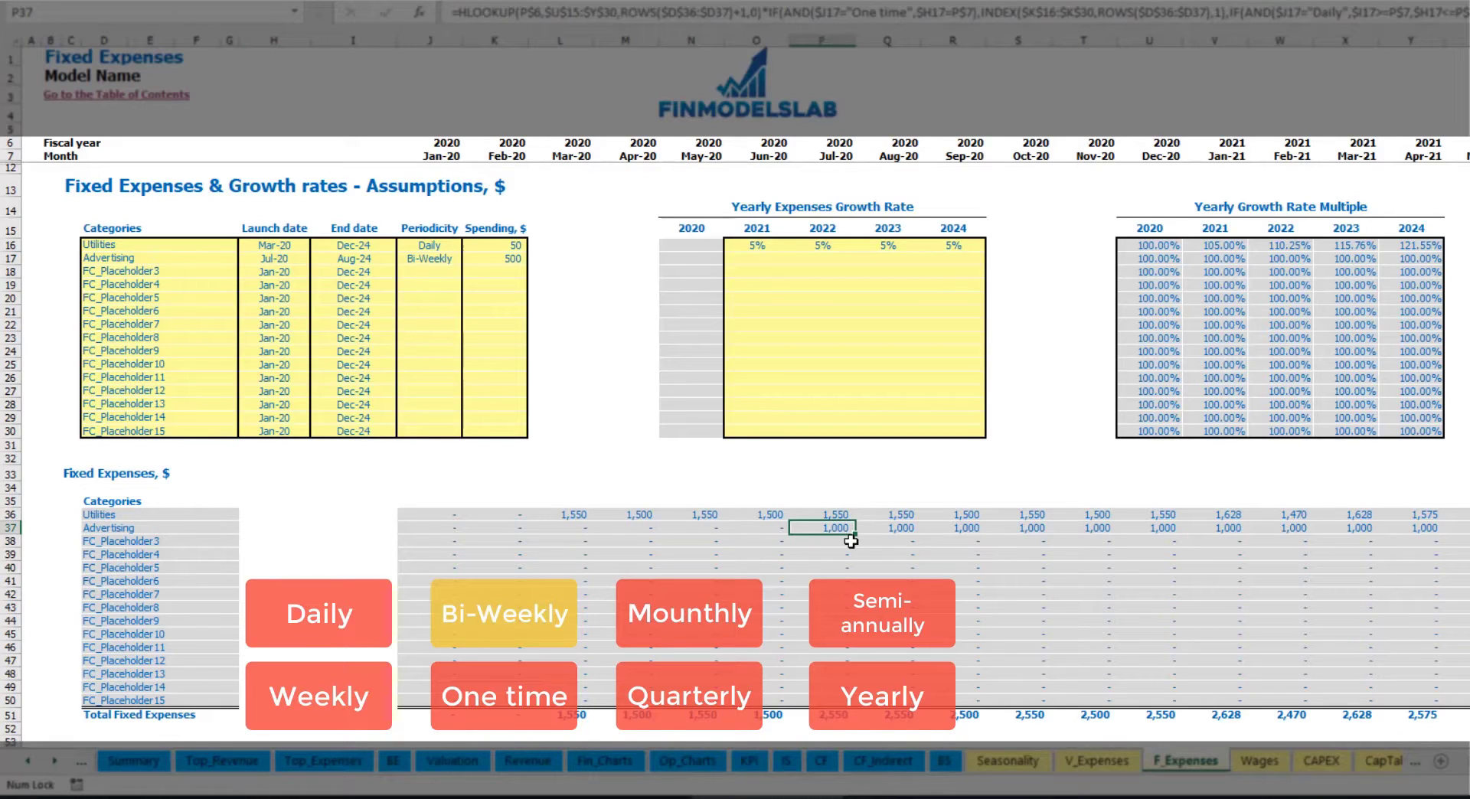
pyautogui.press('Right')
pyautogui.press('Right')
pyautogui.press('Right')
pyautogui.press('Right')
pyautogui.press('Right')
pyautogui.press('Right')
pyautogui.press('Right')
pyautogui.press('Right')
pyautogui.press('Right')
pyautogui.press('Right')
pyautogui.press('Right')
pyautogui.press('Right')
pyautogui.press('Right')
pyautogui.press('Right')
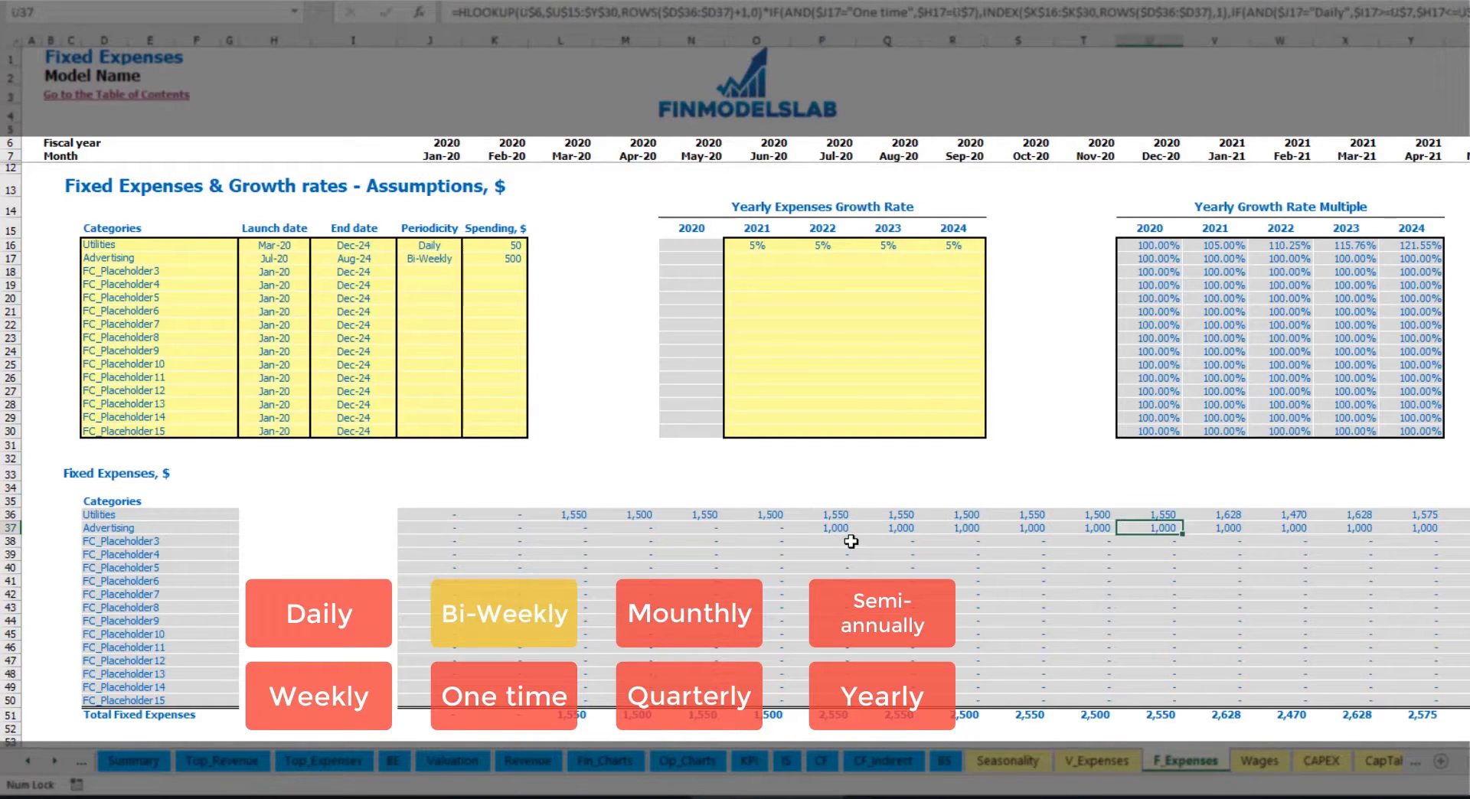
pyautogui.press('Right')
pyautogui.press('Right')
pyautogui.press('Right')
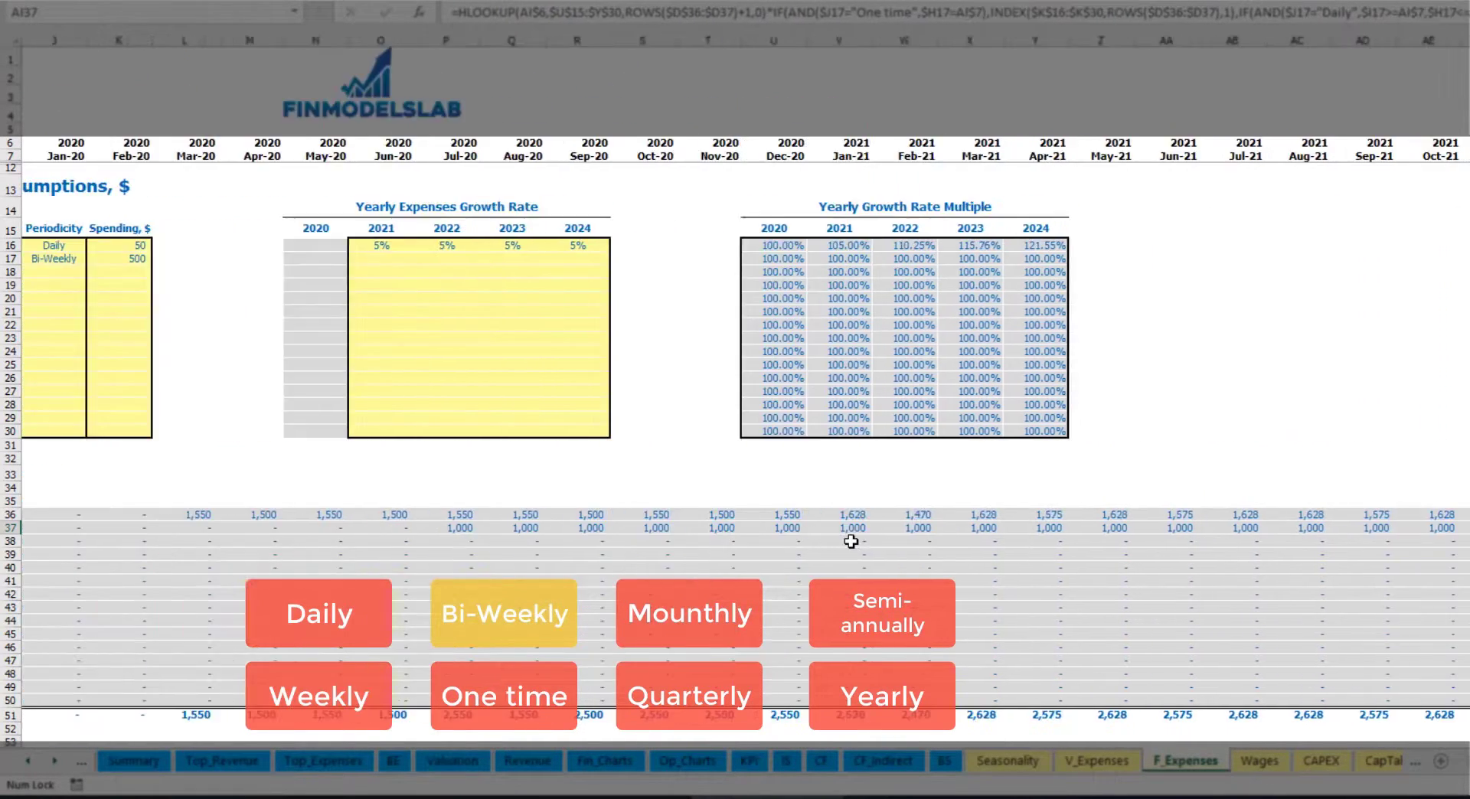
pyautogui.press('Left')
pyautogui.press('Left')
pyautogui.press('Home')
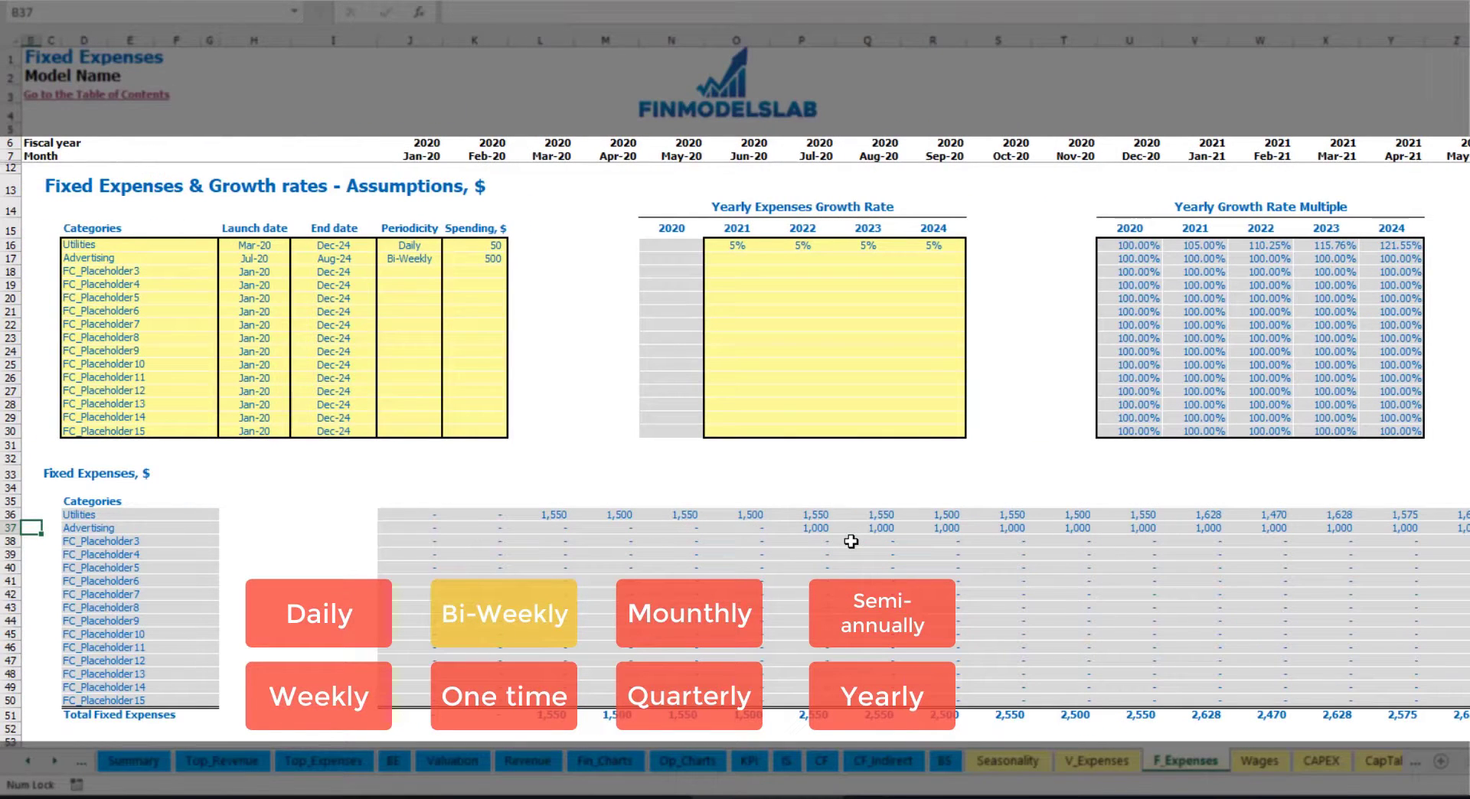
pyautogui.click(803, 528)
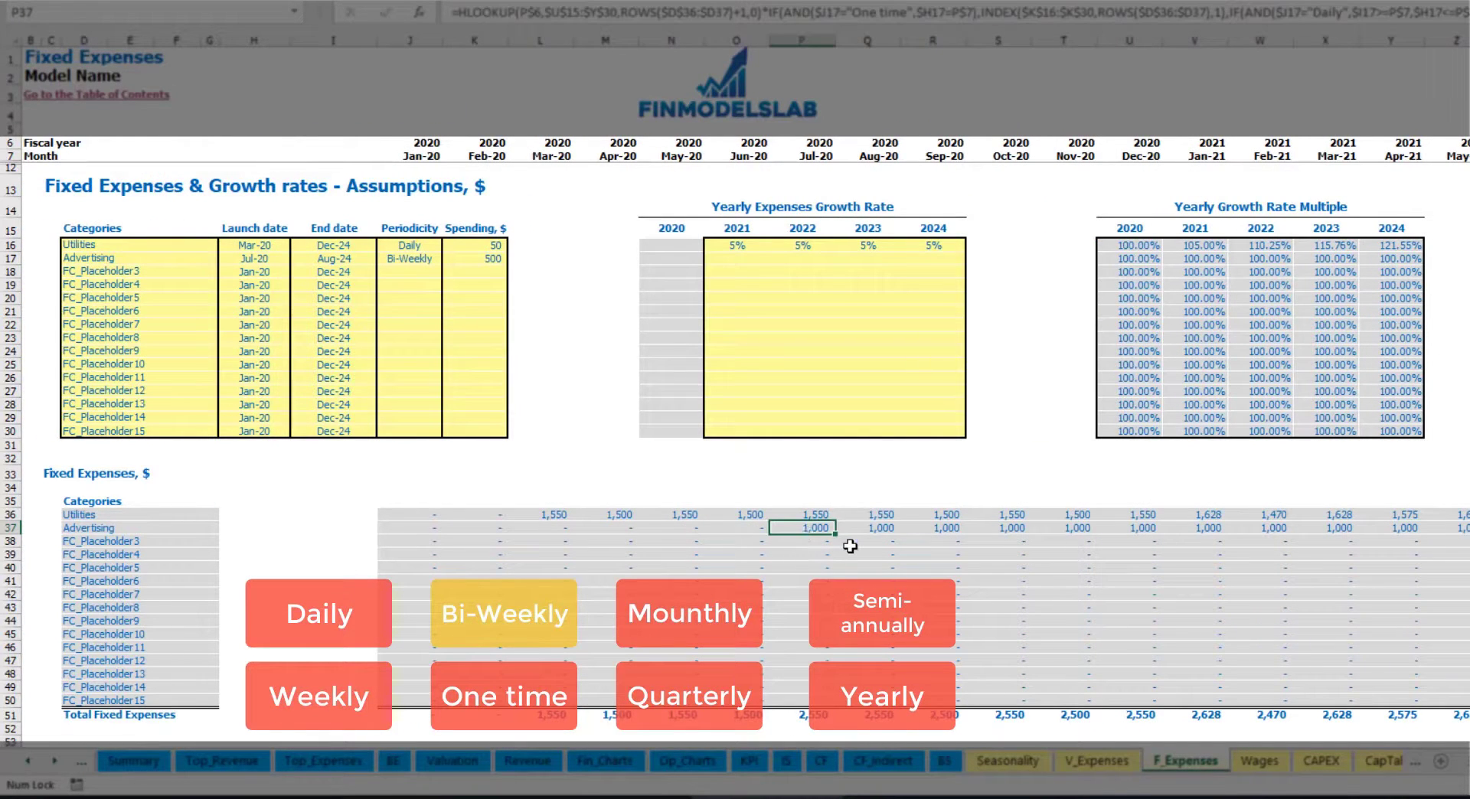
# - Set the Advertising yearly growth rate to 3% for each year from 2021 through 2024
pyautogui.click(736, 261)
pyautogui.write('3%')
pyautogui.press('Return')
pyautogui.press('Up')
pyautogui.hotkey('ctrl', 'c')
pyautogui.press('Right')
pyautogui.hotkey('shift', 'Right')
pyautogui.hotkey('shift', 'Right')
pyautogui.hotkey('ctrl', 'v')
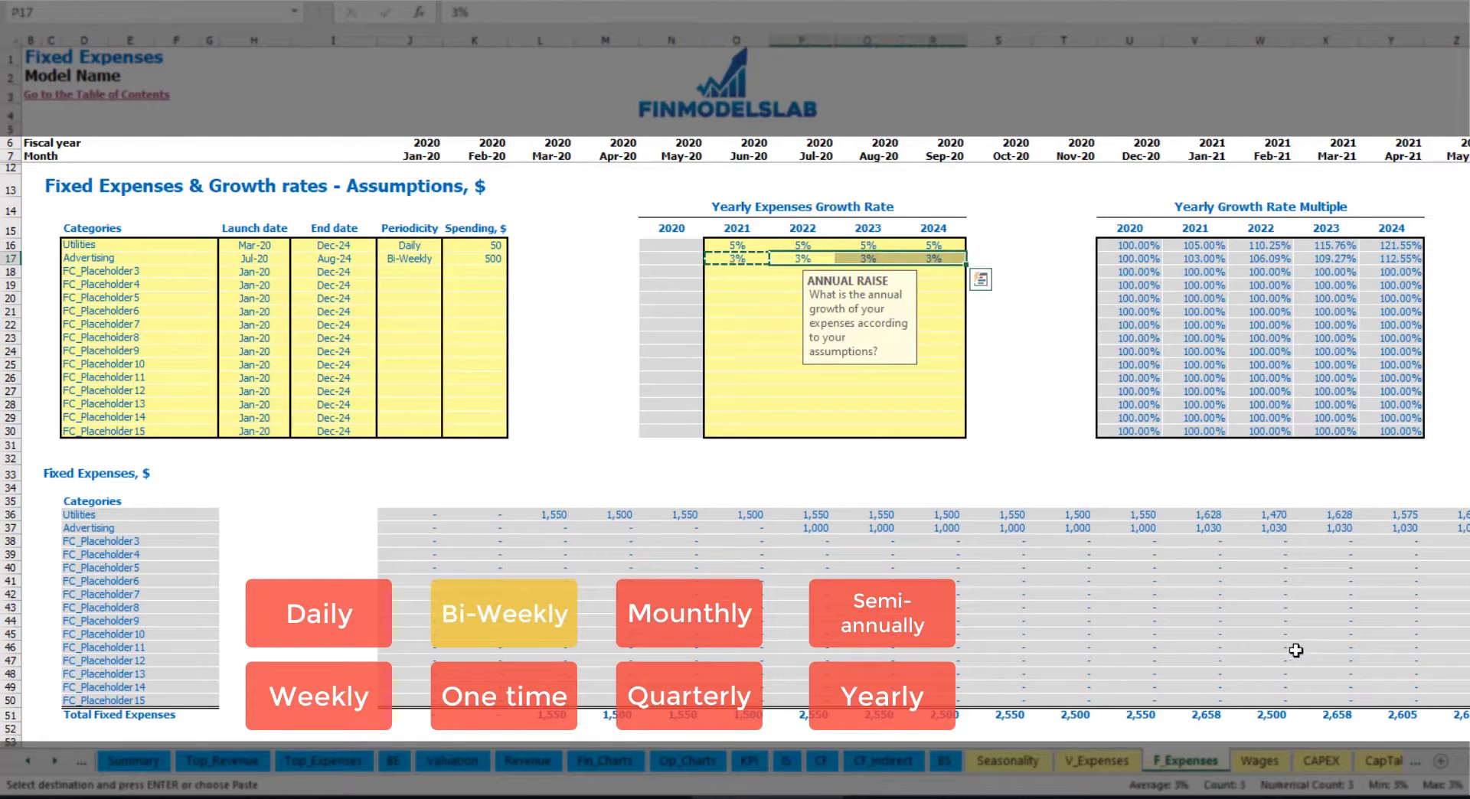
# - Examine how the growth rate carries into the monthly Advertising expenses from Jan-21 through 2024, and check the end date
pyautogui.click(1465, 541)
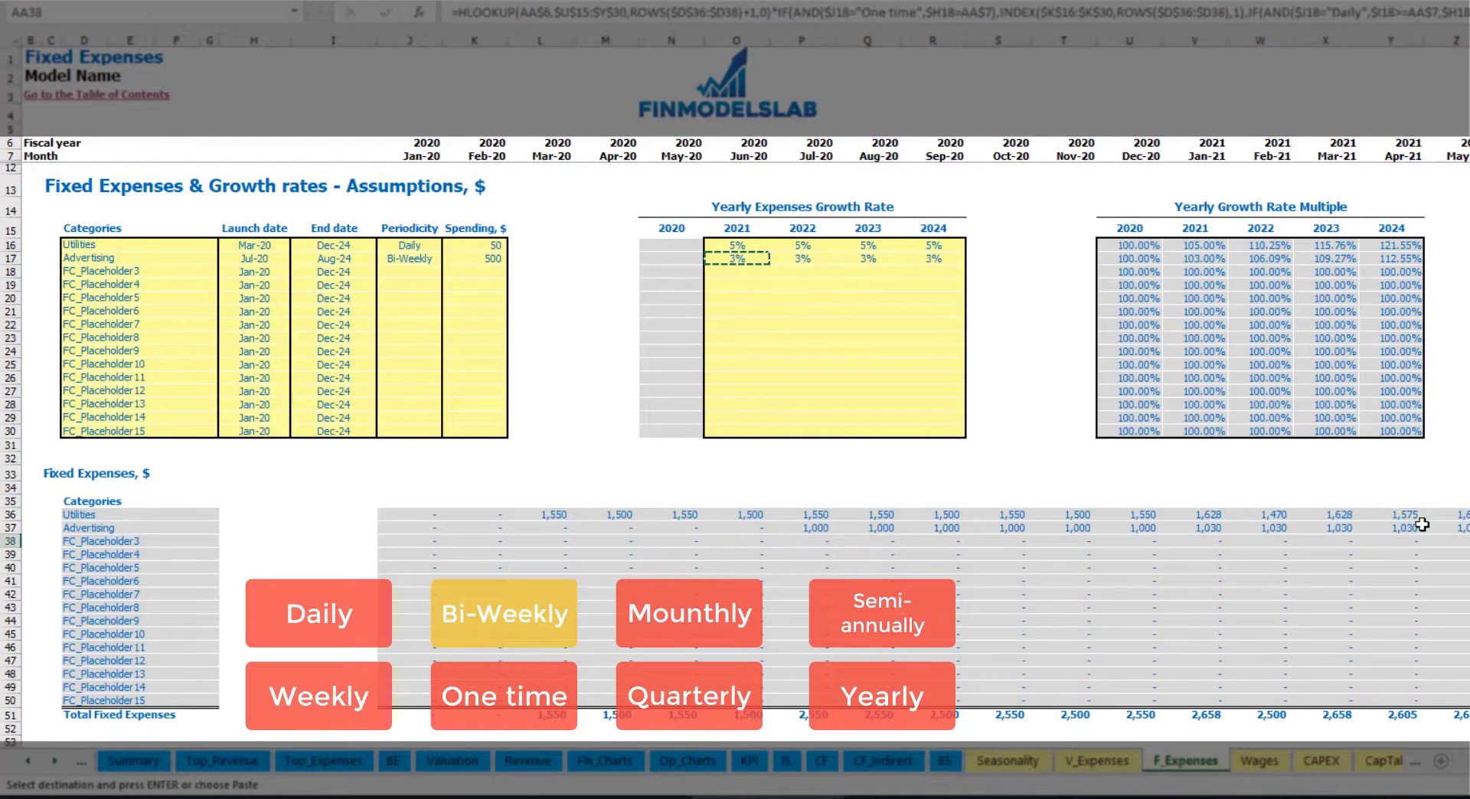
pyautogui.click(1232, 528)
pyautogui.click(1194, 526)
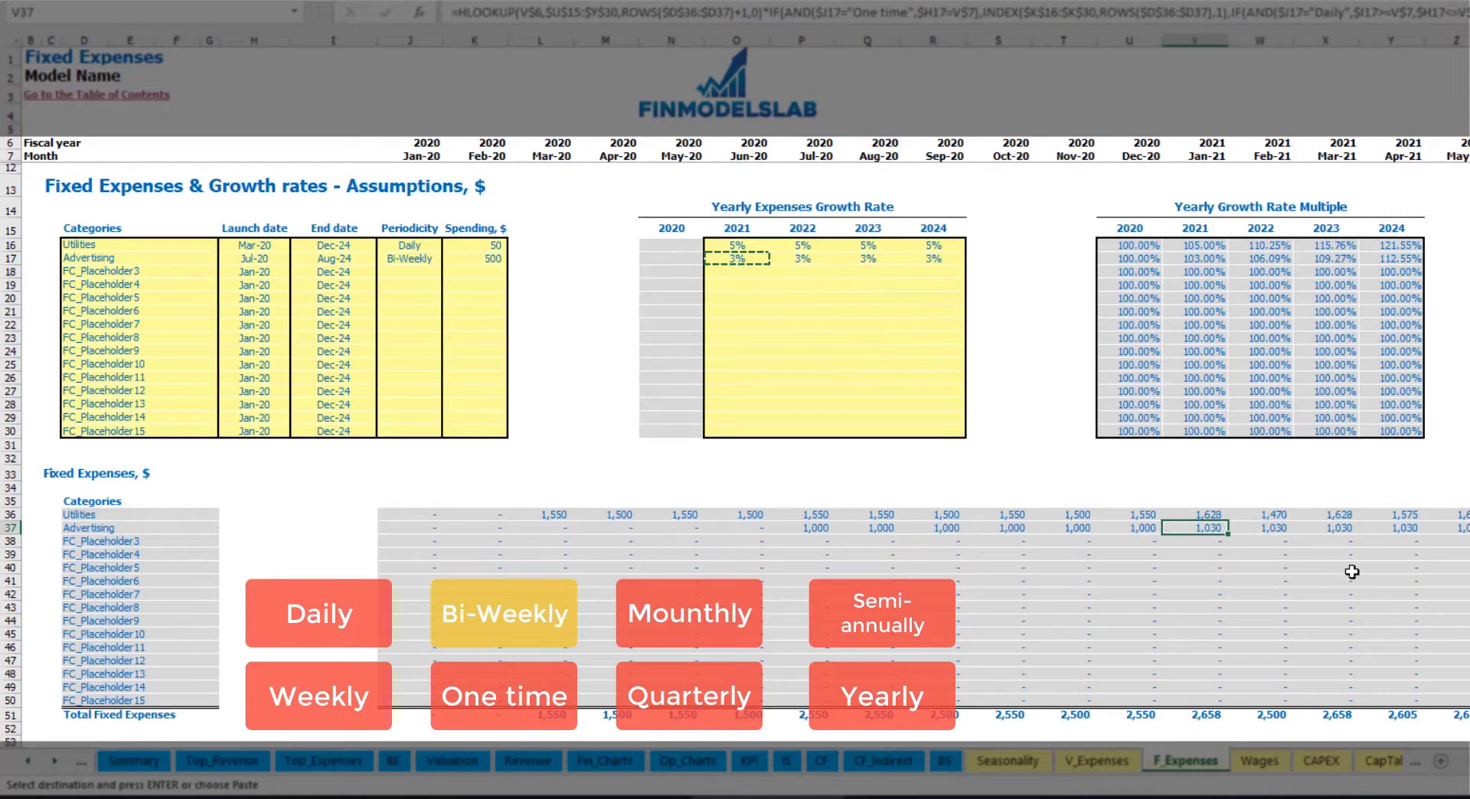
pyautogui.hscroll(10, 744, 378)
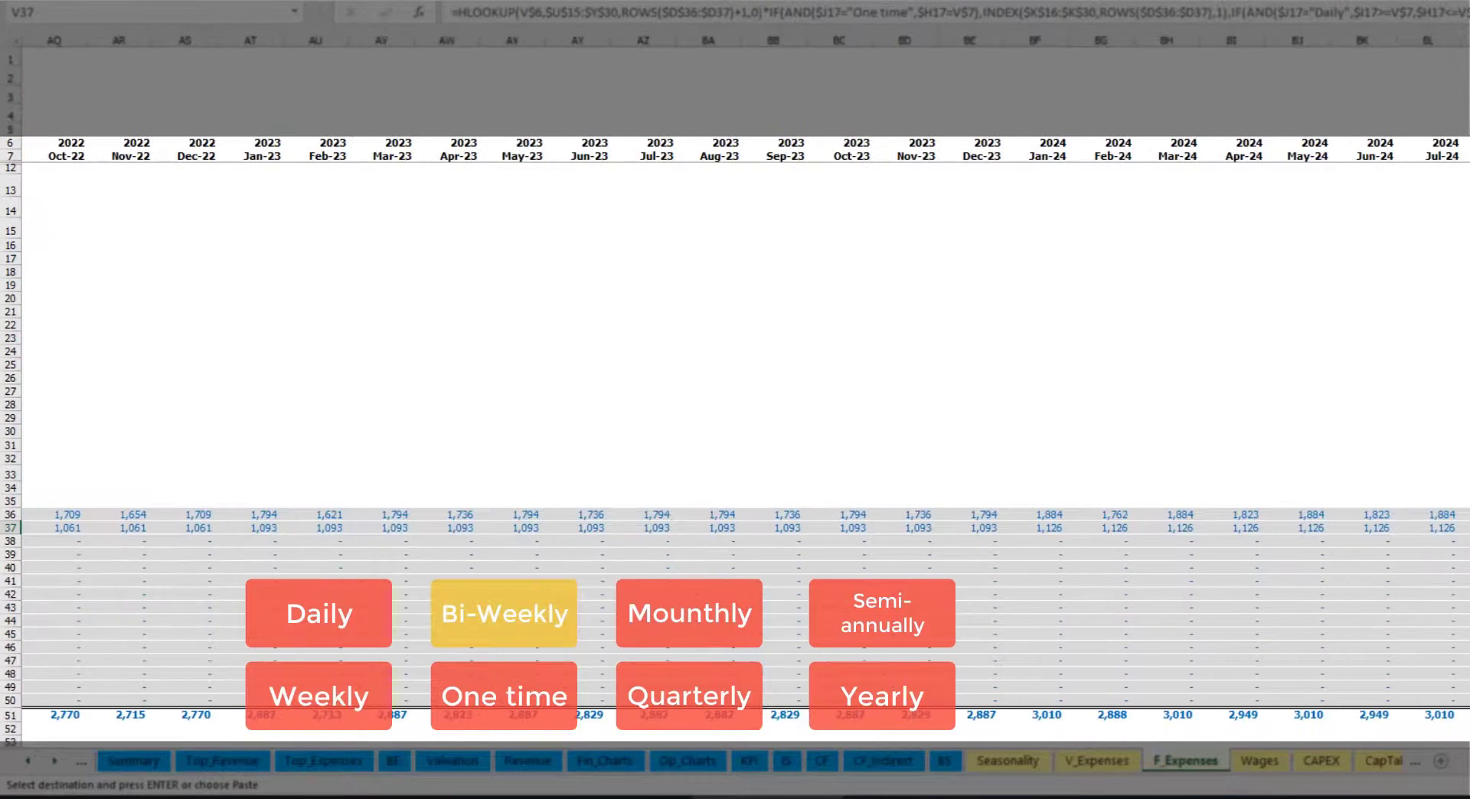
pyautogui.hotkey('ctrl', 'shift', 'Up')
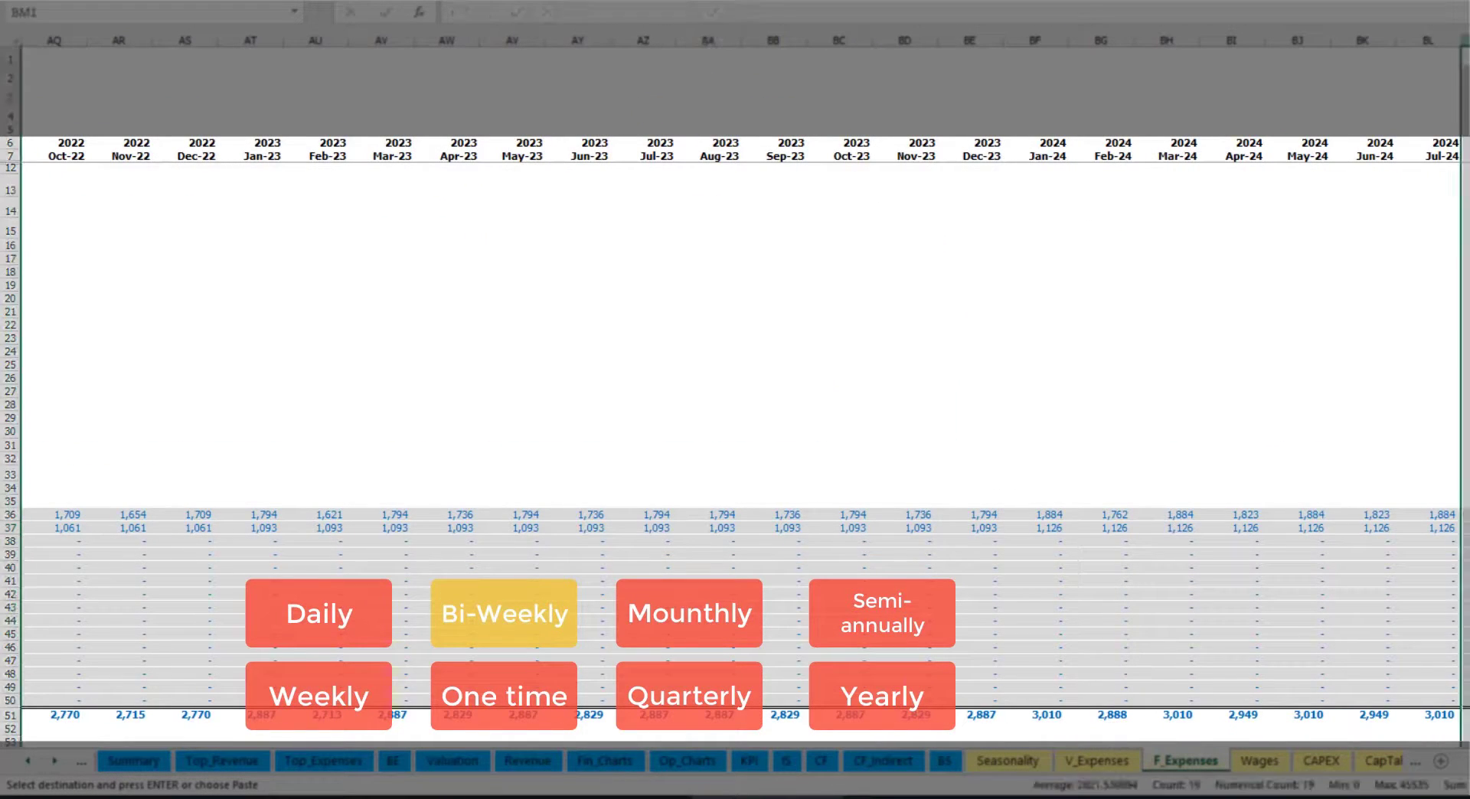
pyautogui.hscroll(-10, 312, 344)
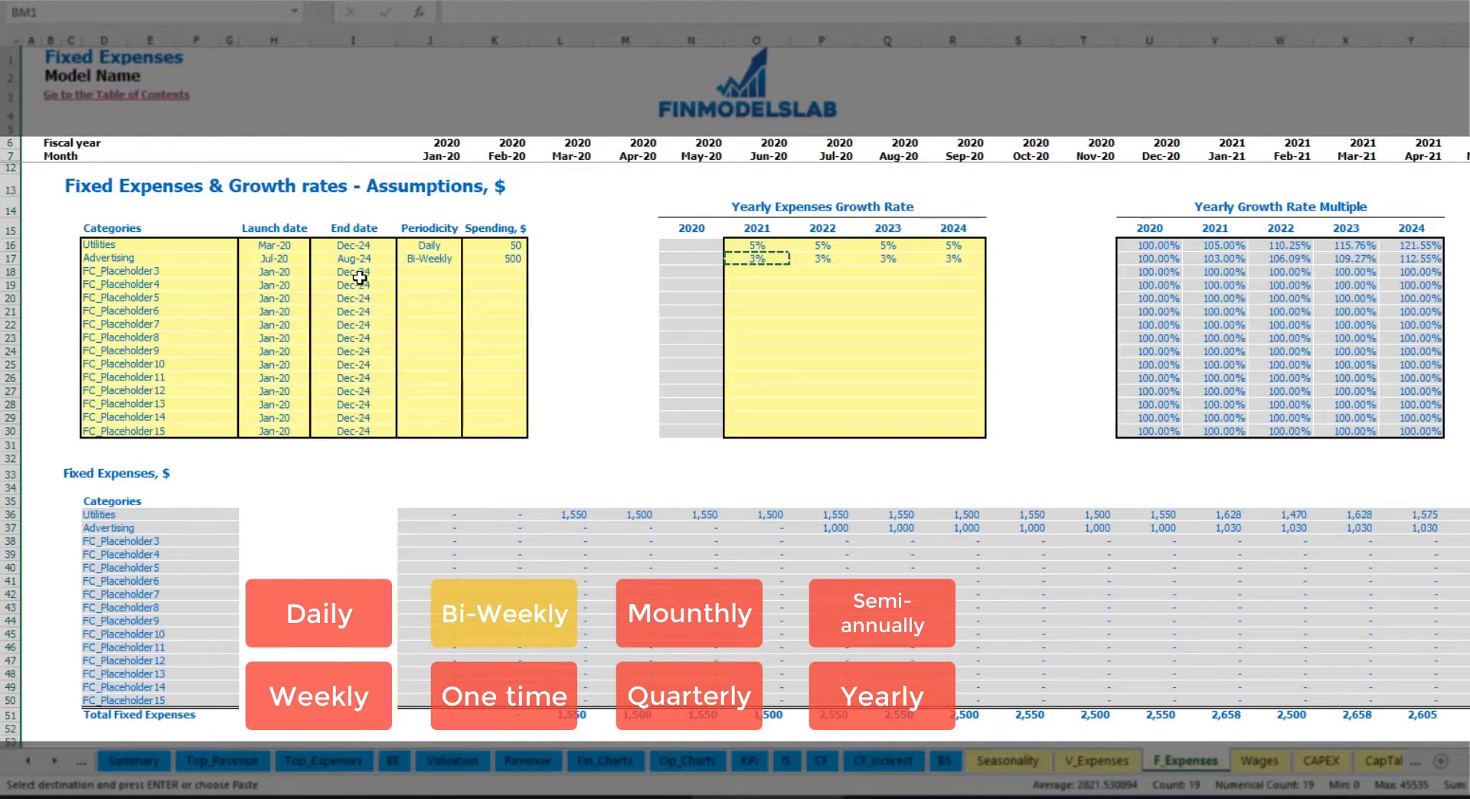
pyautogui.click(362, 260)
# - Rename the FC_Placeholder3 expense category as Office Setup
pyautogui.click(128, 270)
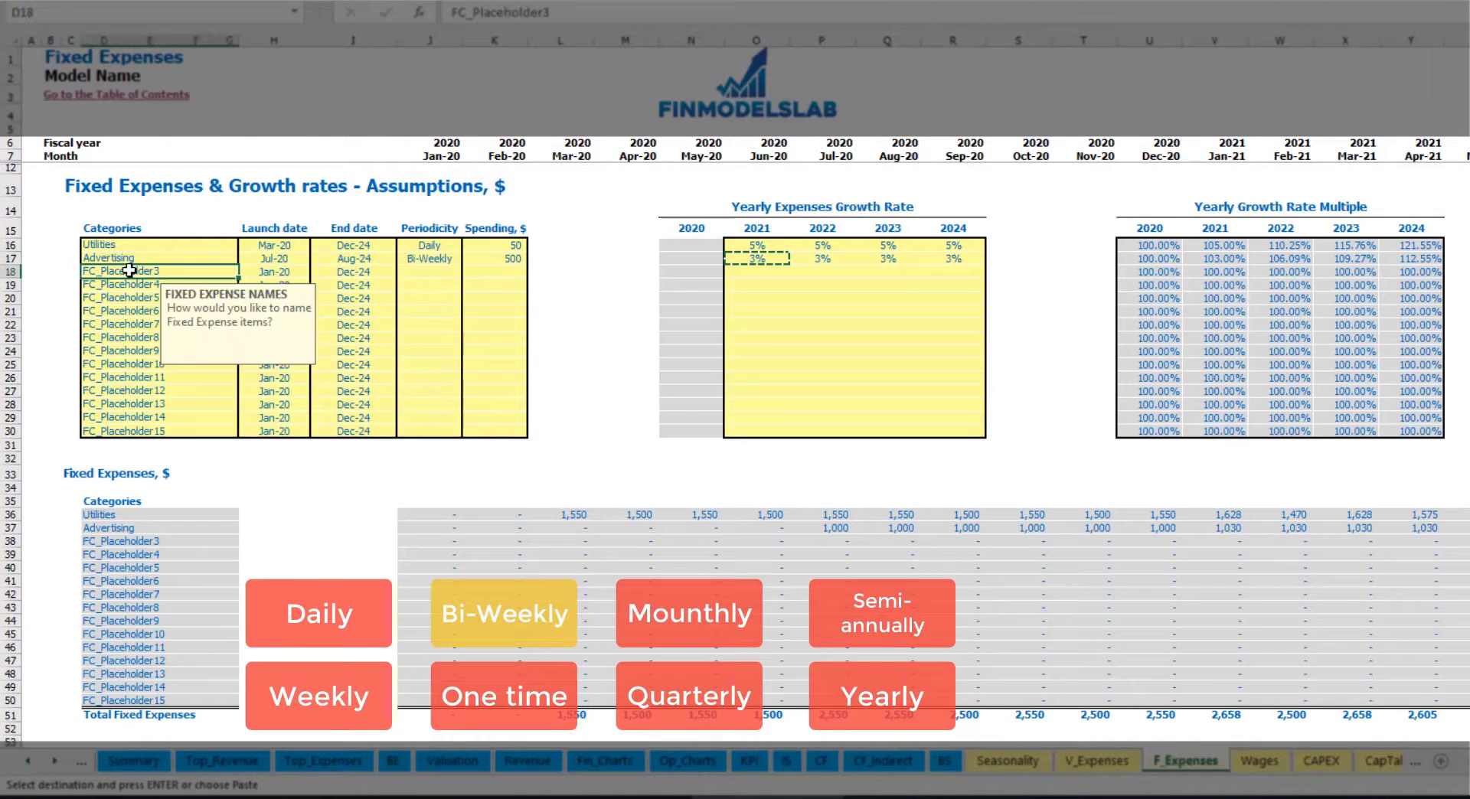
pyautogui.write('Setup')
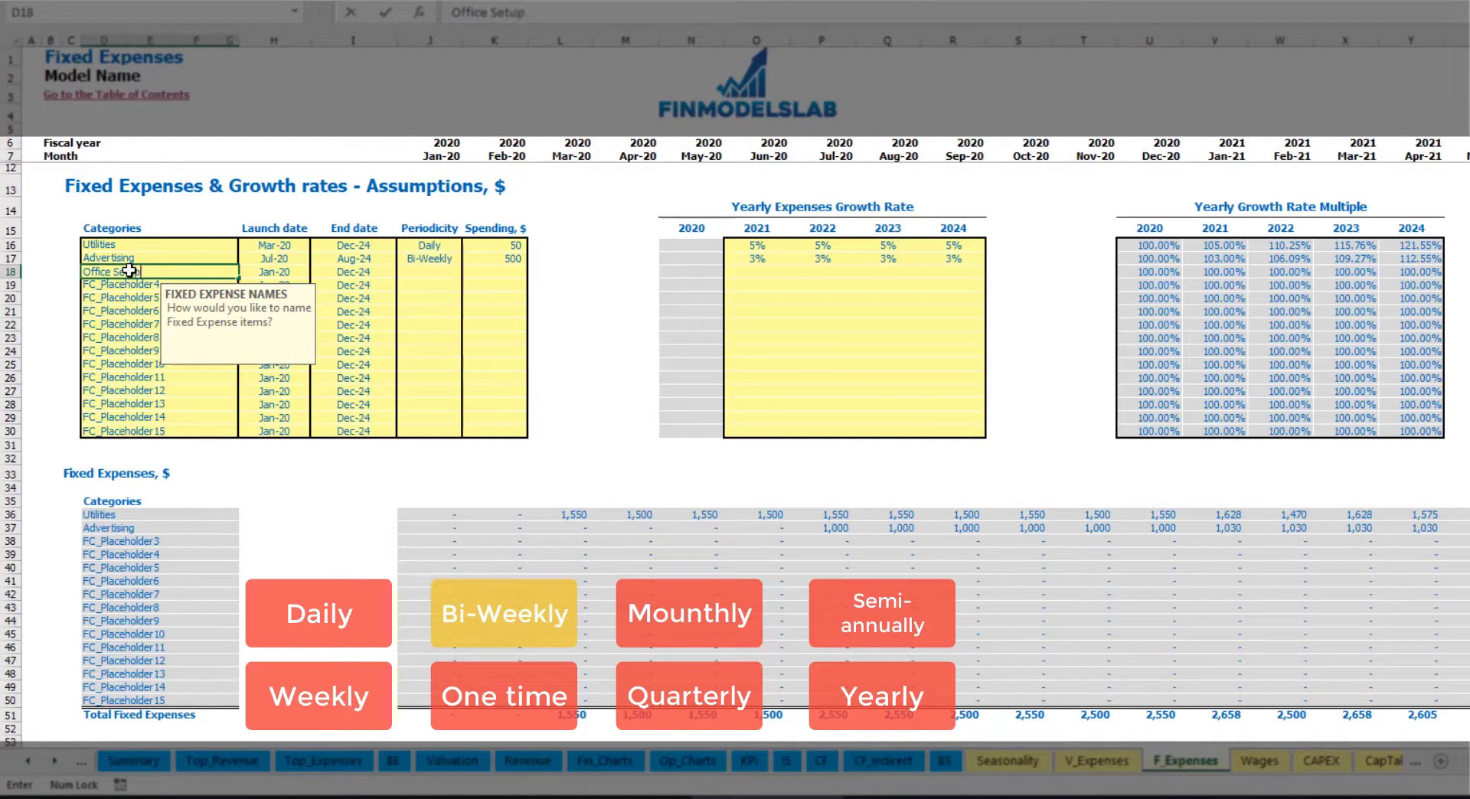
pyautogui.write('ffice Setup')
pyautogui.press('Return')
# - Give the Office Setup expense a One time periodicity and a Feb-20 launch date
pyautogui.click(433, 273)
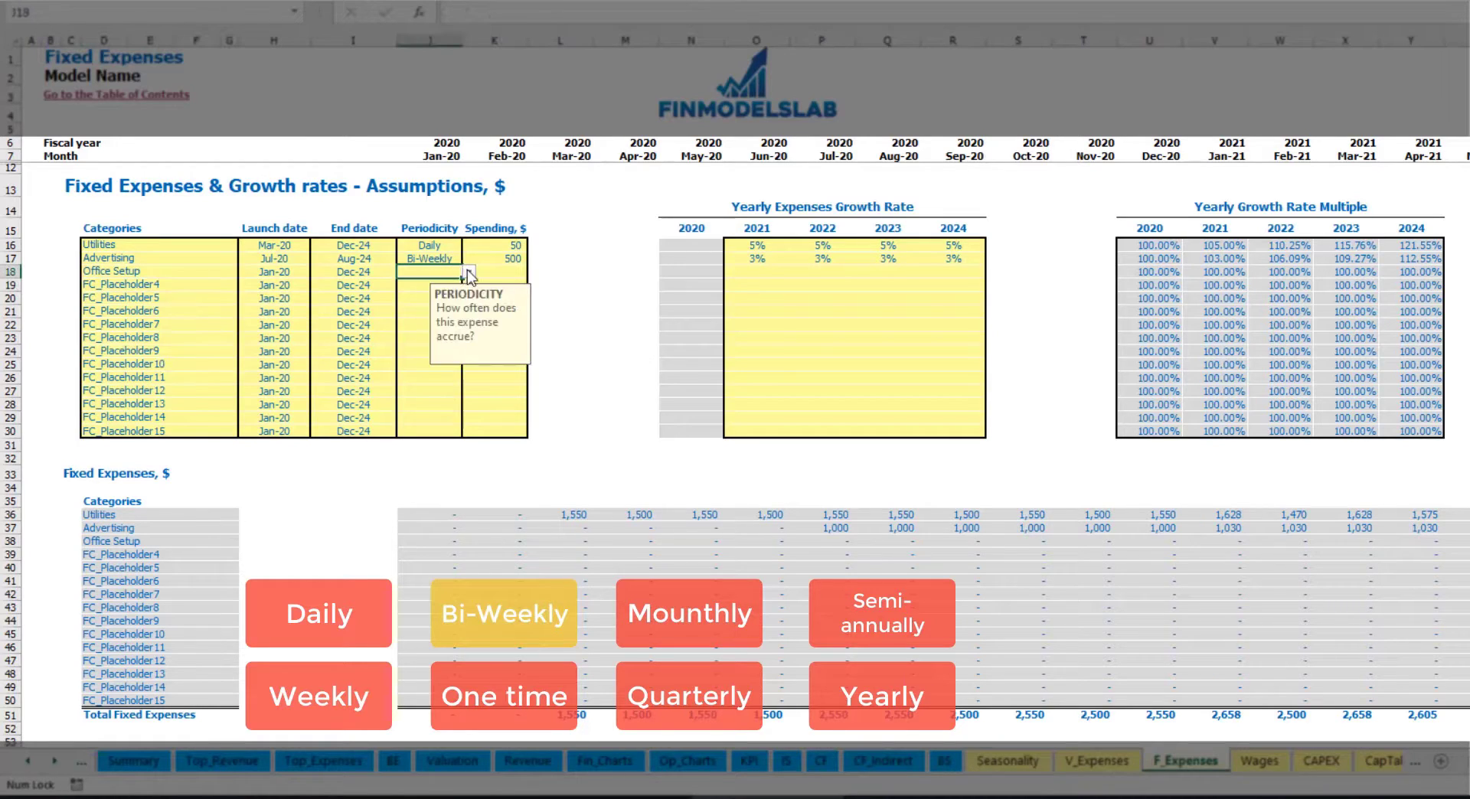
pyautogui.click(468, 272)
pyautogui.click(428, 285)
pyautogui.click(274, 272)
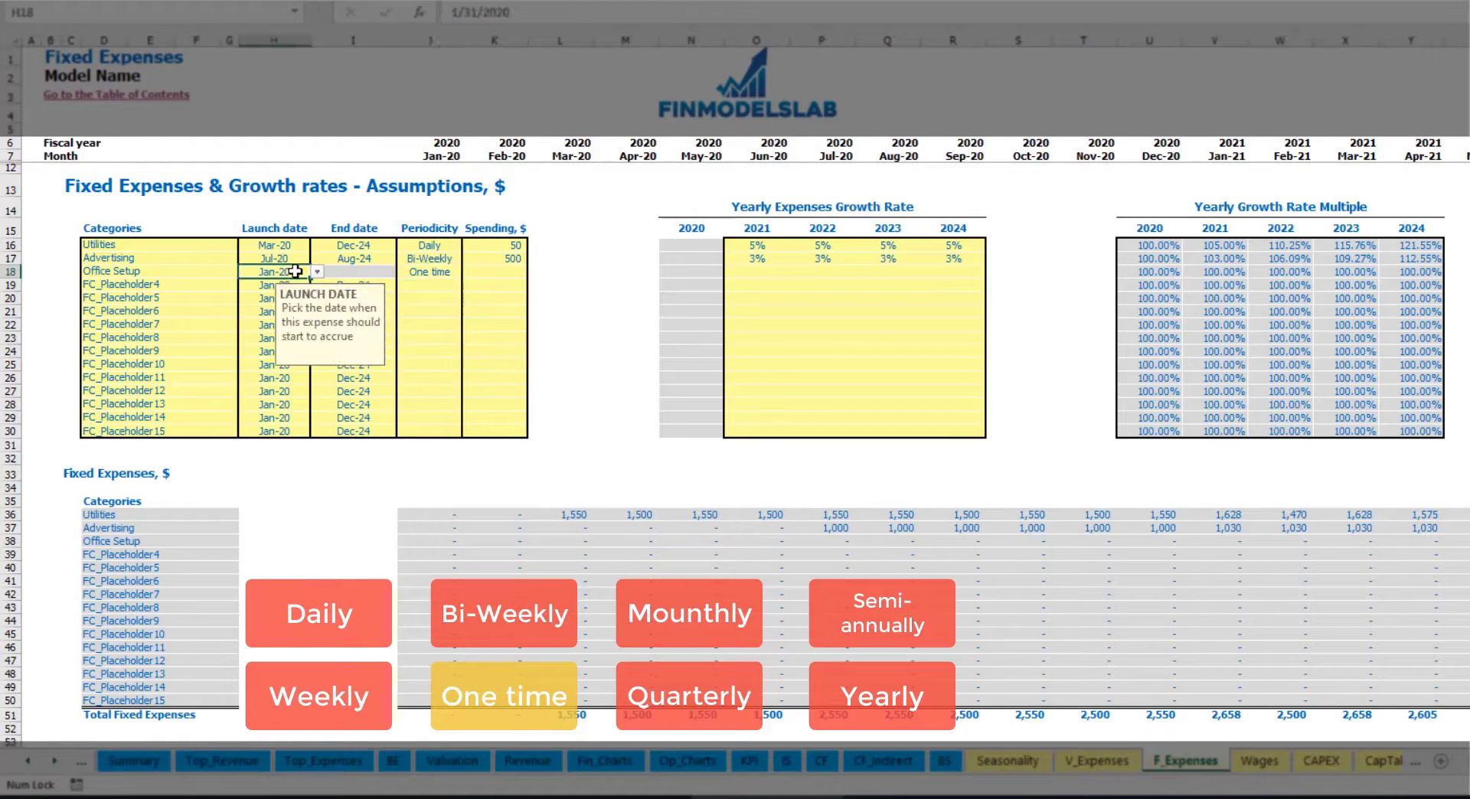
pyautogui.click(317, 271)
pyautogui.click(267, 285)
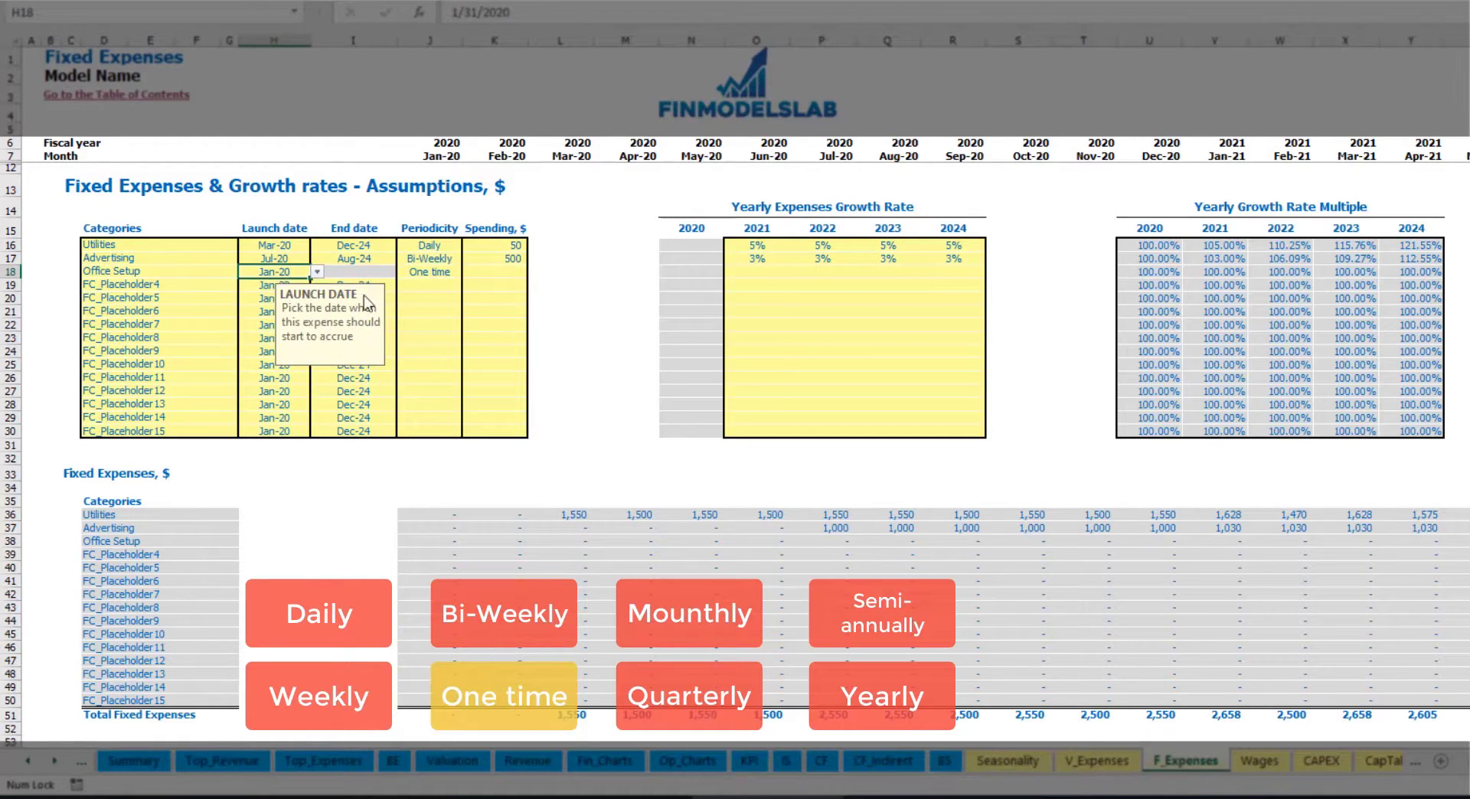
# - Set the Office Setup spending to $5,000 and check its calculated Feb-20 expense
pyautogui.click(483, 272)
pyautogui.write('5000')
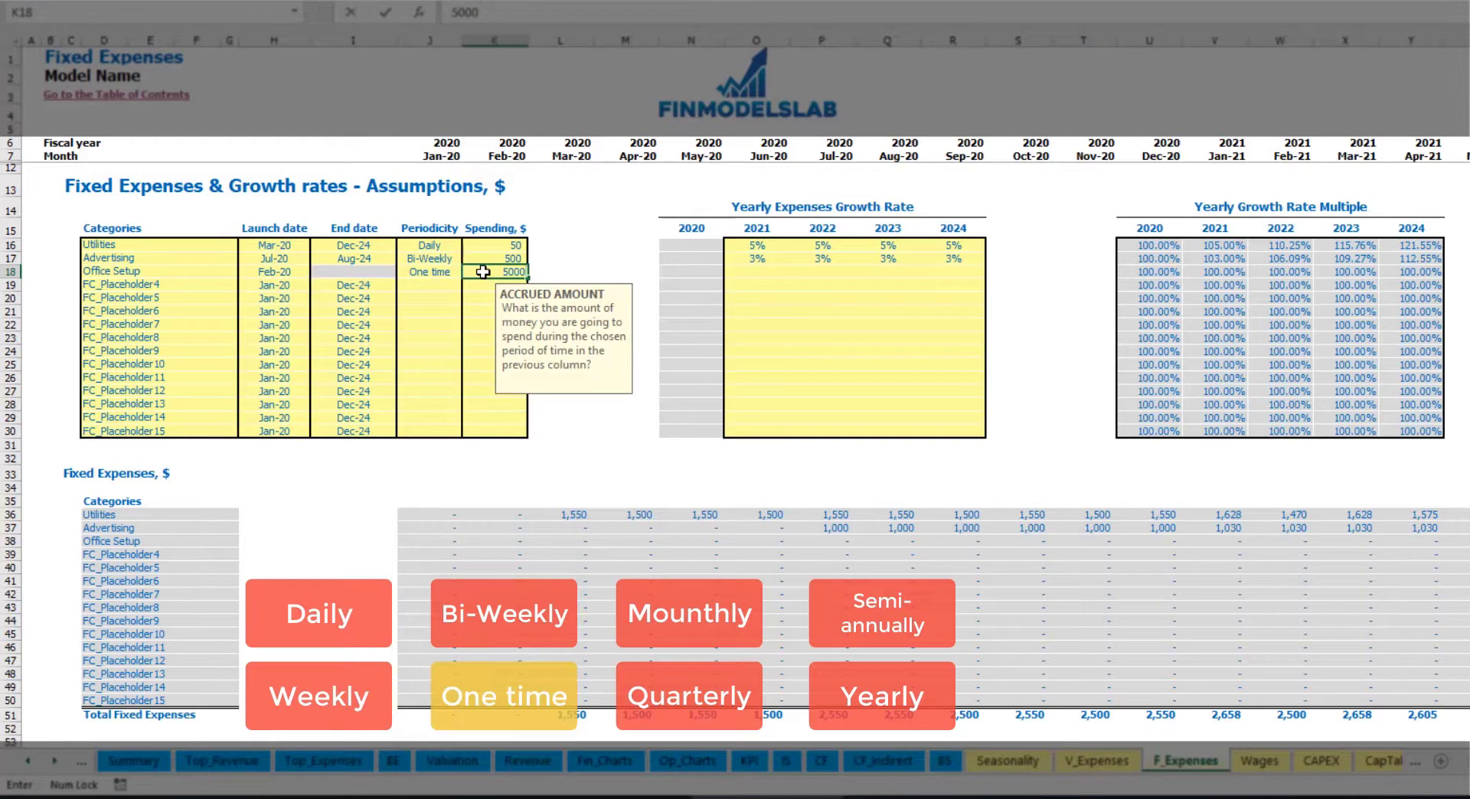
pyautogui.moveTo(755, 273); pyautogui.dragTo(938, 279)
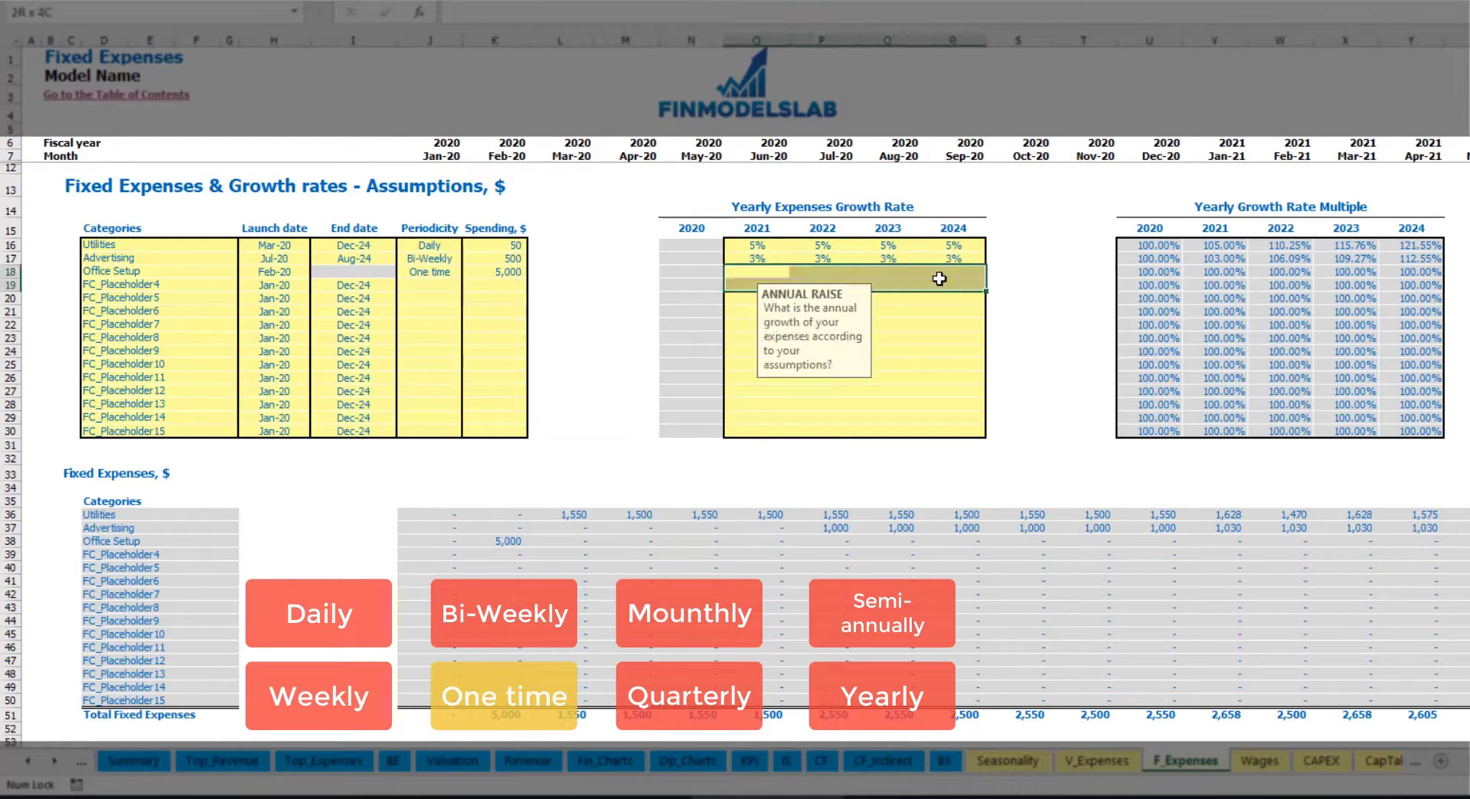
pyautogui.click(509, 540)
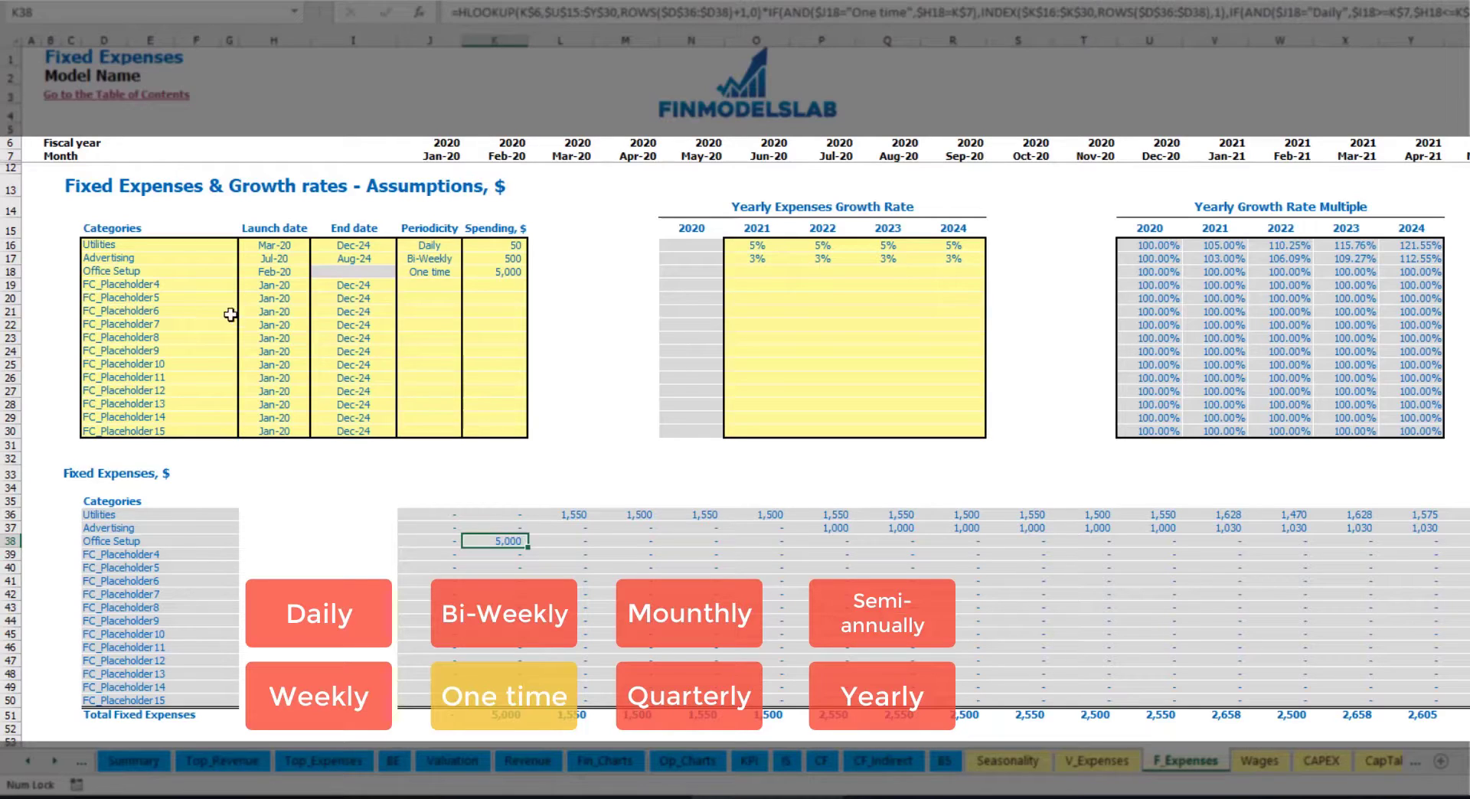
# - Rename the FC_Placeholder4 expense category as Insurance
pyautogui.click(203, 288)
pyautogui.write('I')
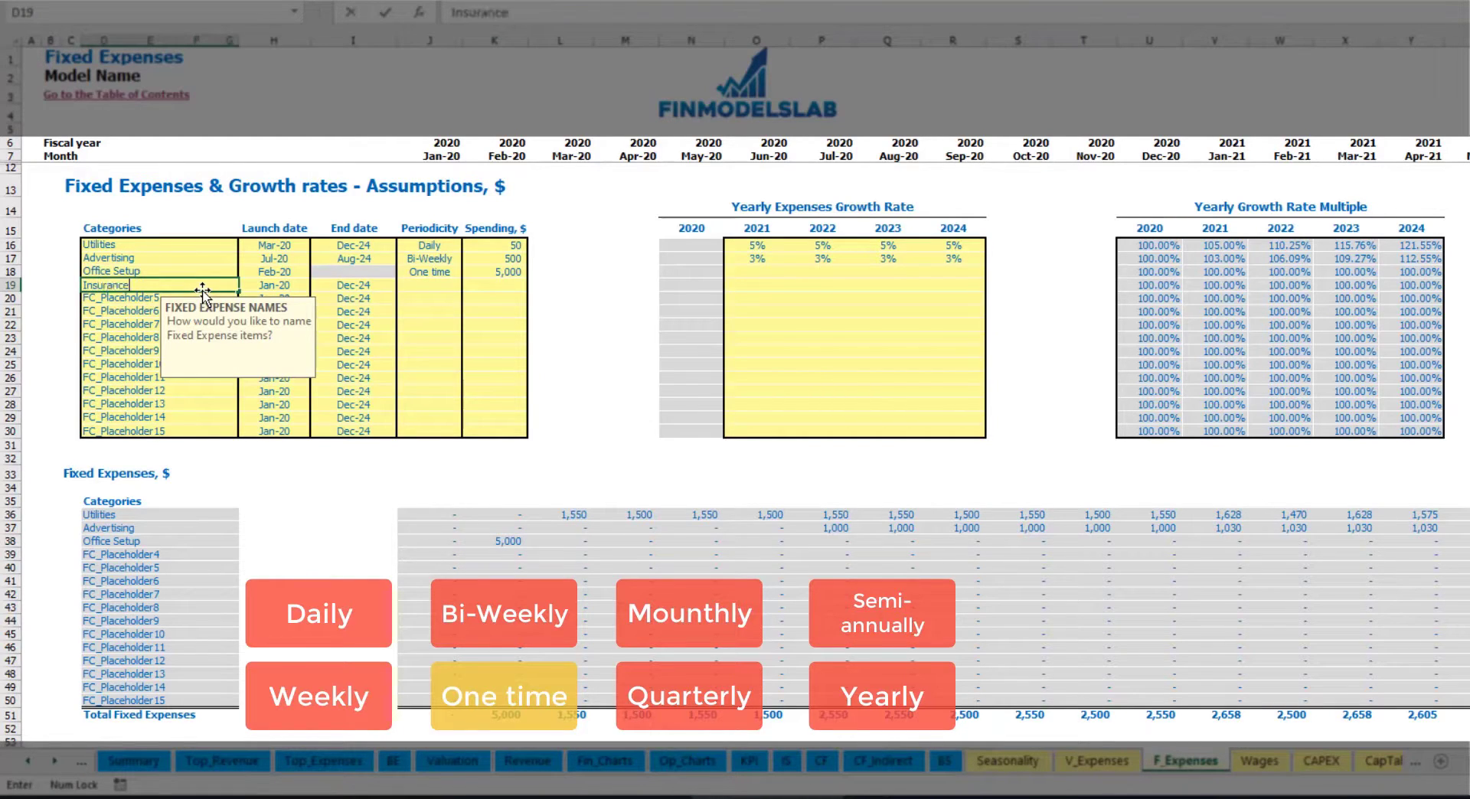
pyautogui.write('nsurance')
pyautogui.press('Return')
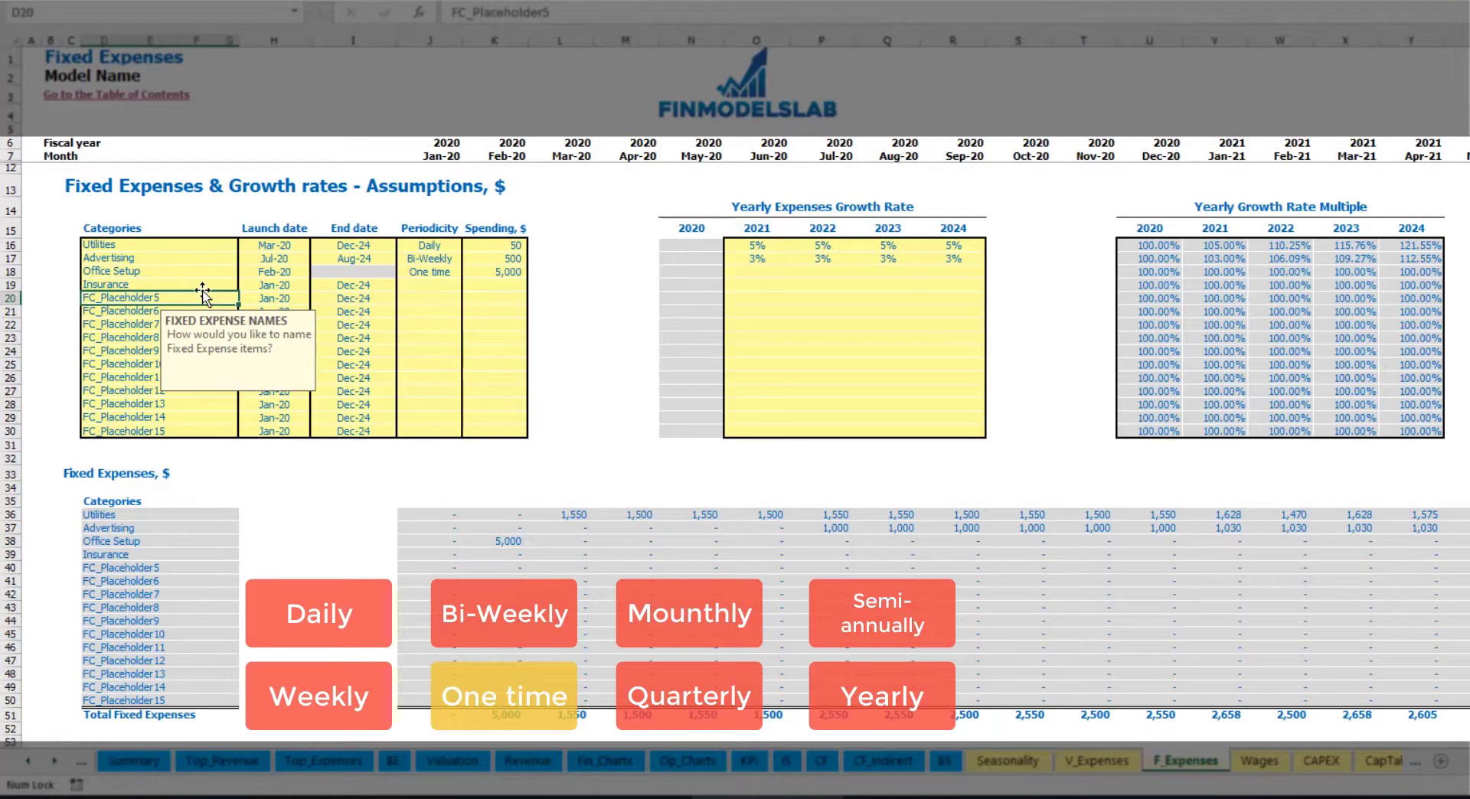
# - Set the Insurance expense to a Monthly periodicity with spending of $1,000
pyautogui.click(276, 286)
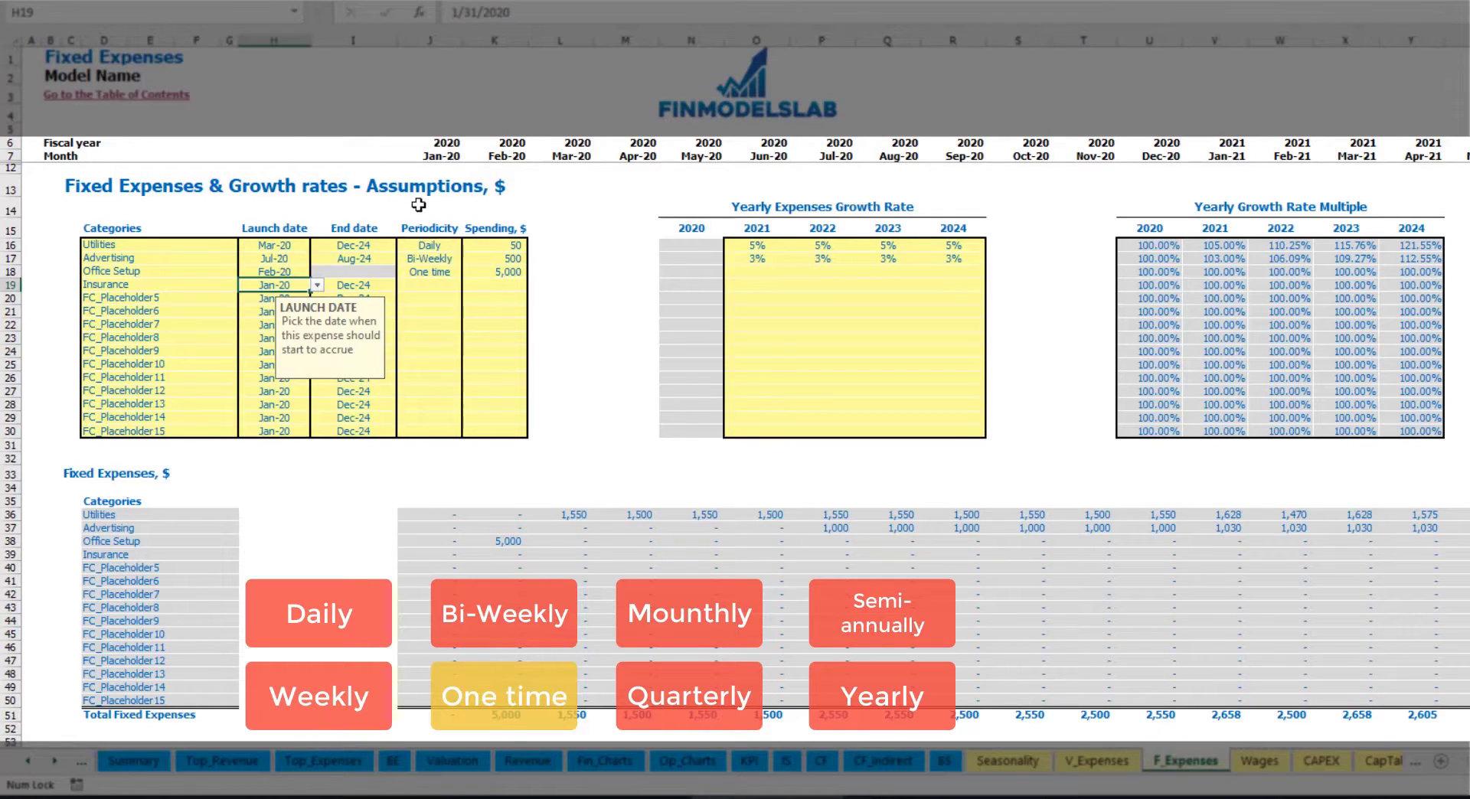
pyautogui.click(373, 288)
pyautogui.click(442, 287)
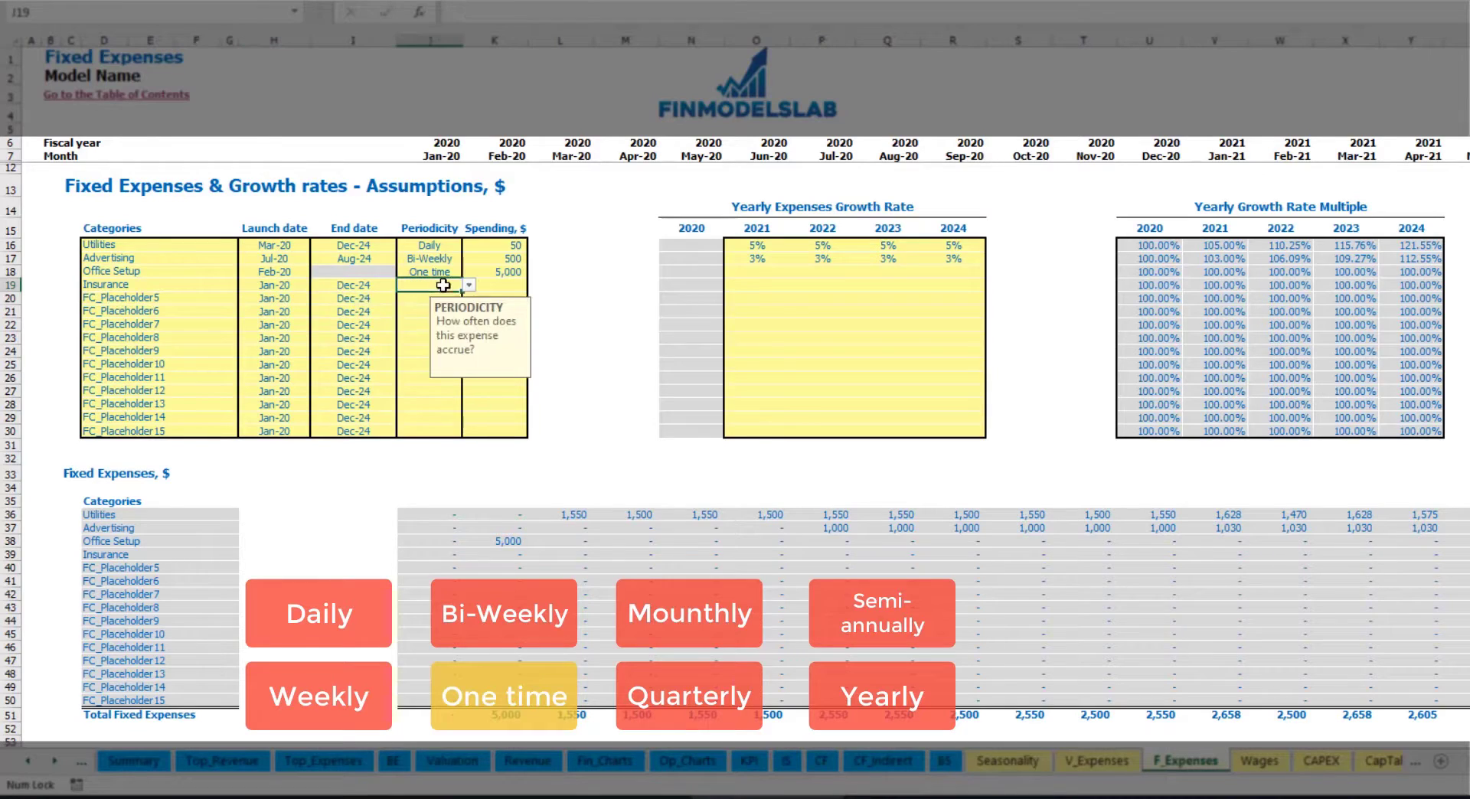
pyautogui.click(468, 286)
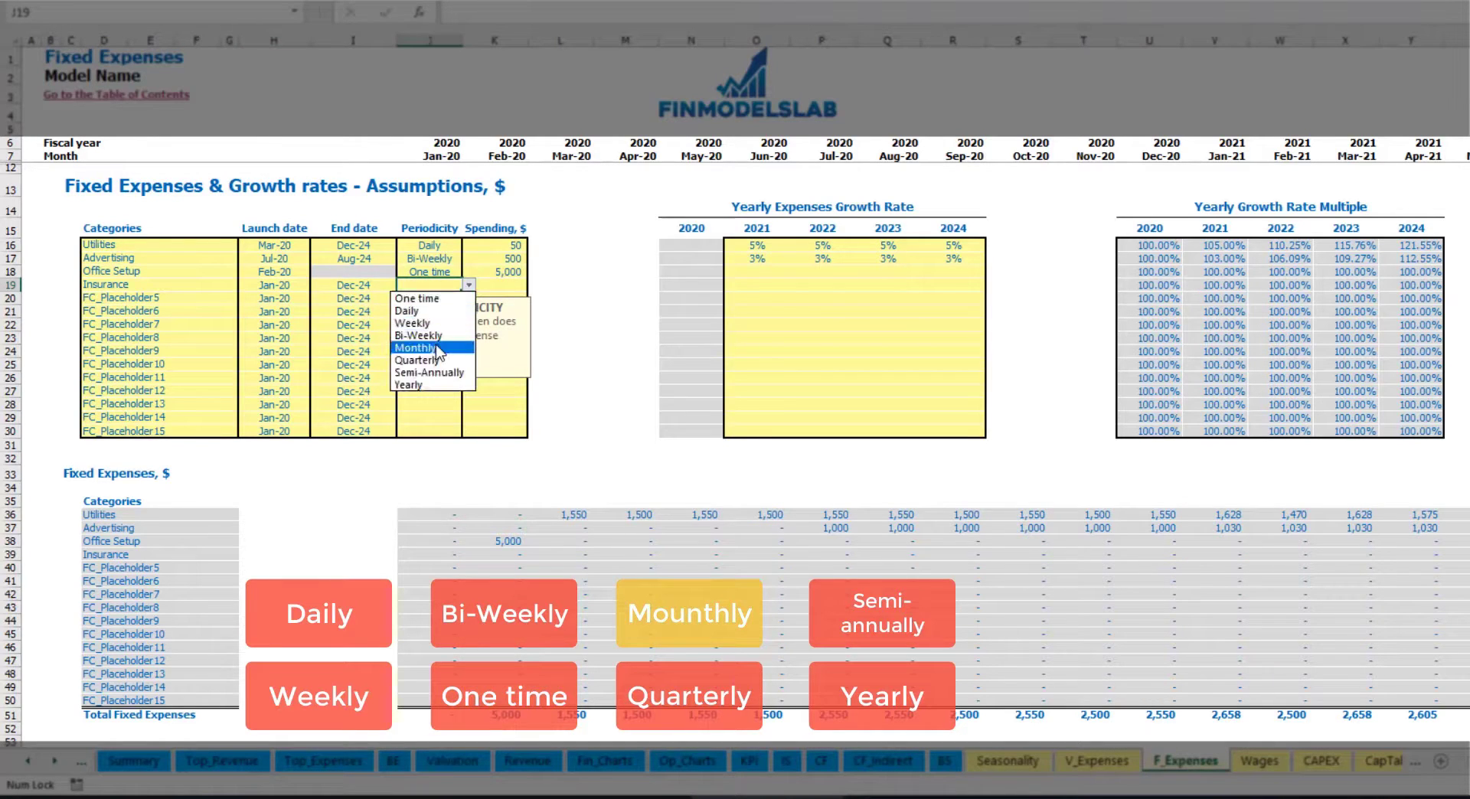
pyautogui.click(417, 347)
pyautogui.click(504, 285)
pyautogui.write('1000')
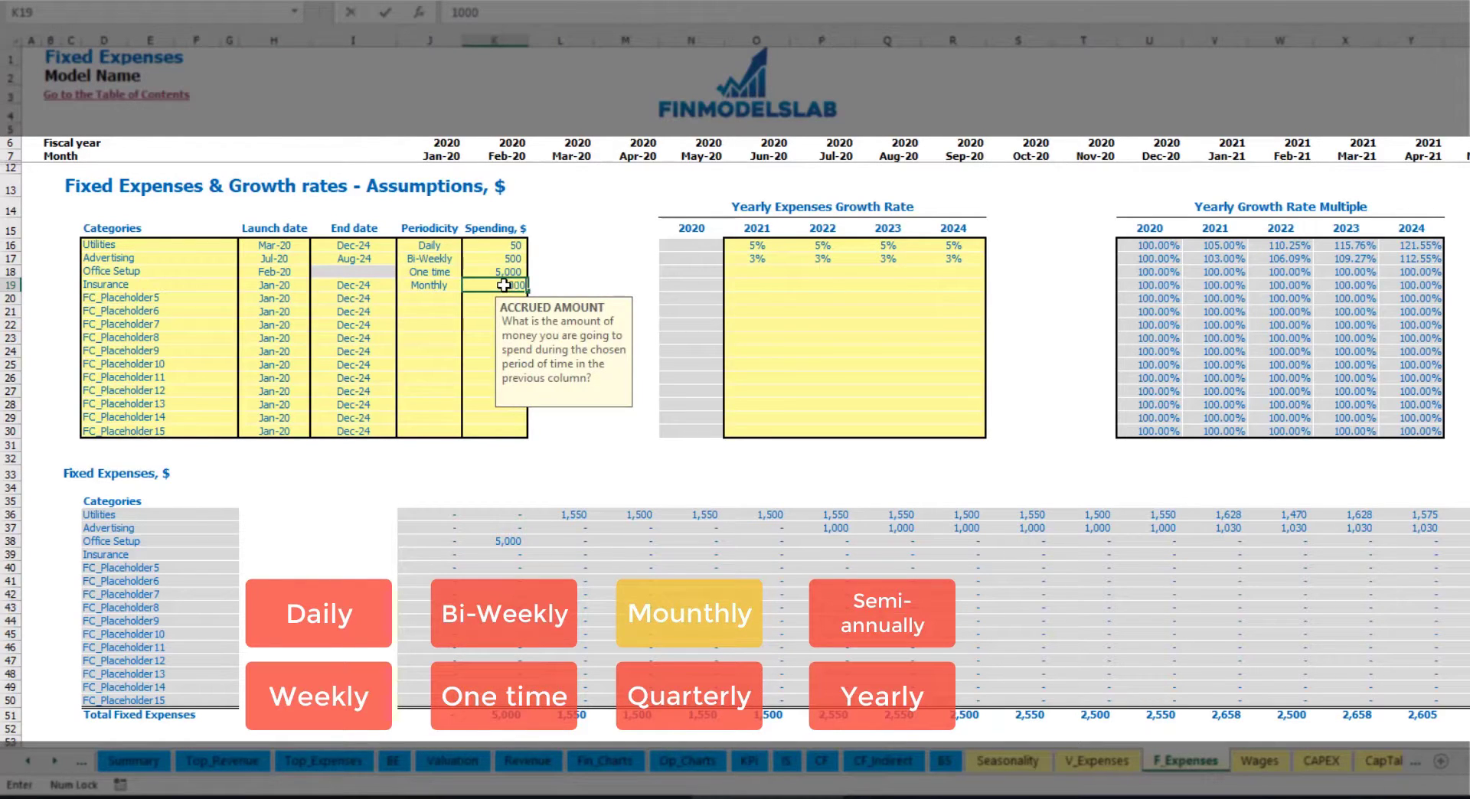
# - Enter Insurance yearly growth rates of 5% for 2021, 3% for 2022, 2% for 2023 and 1% for 2024
pyautogui.click(758, 290)
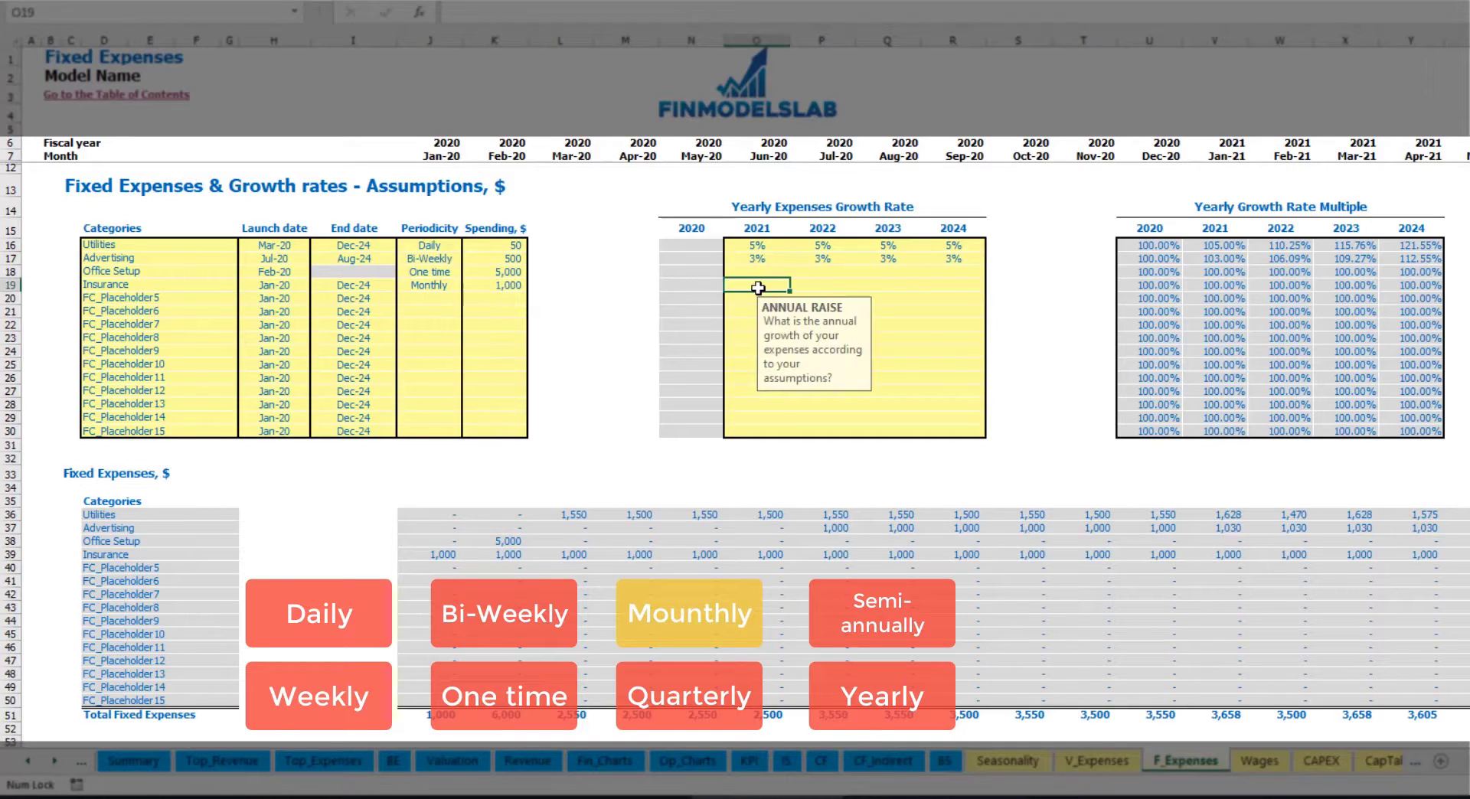
pyautogui.click(758, 287)
pyautogui.press('Right')
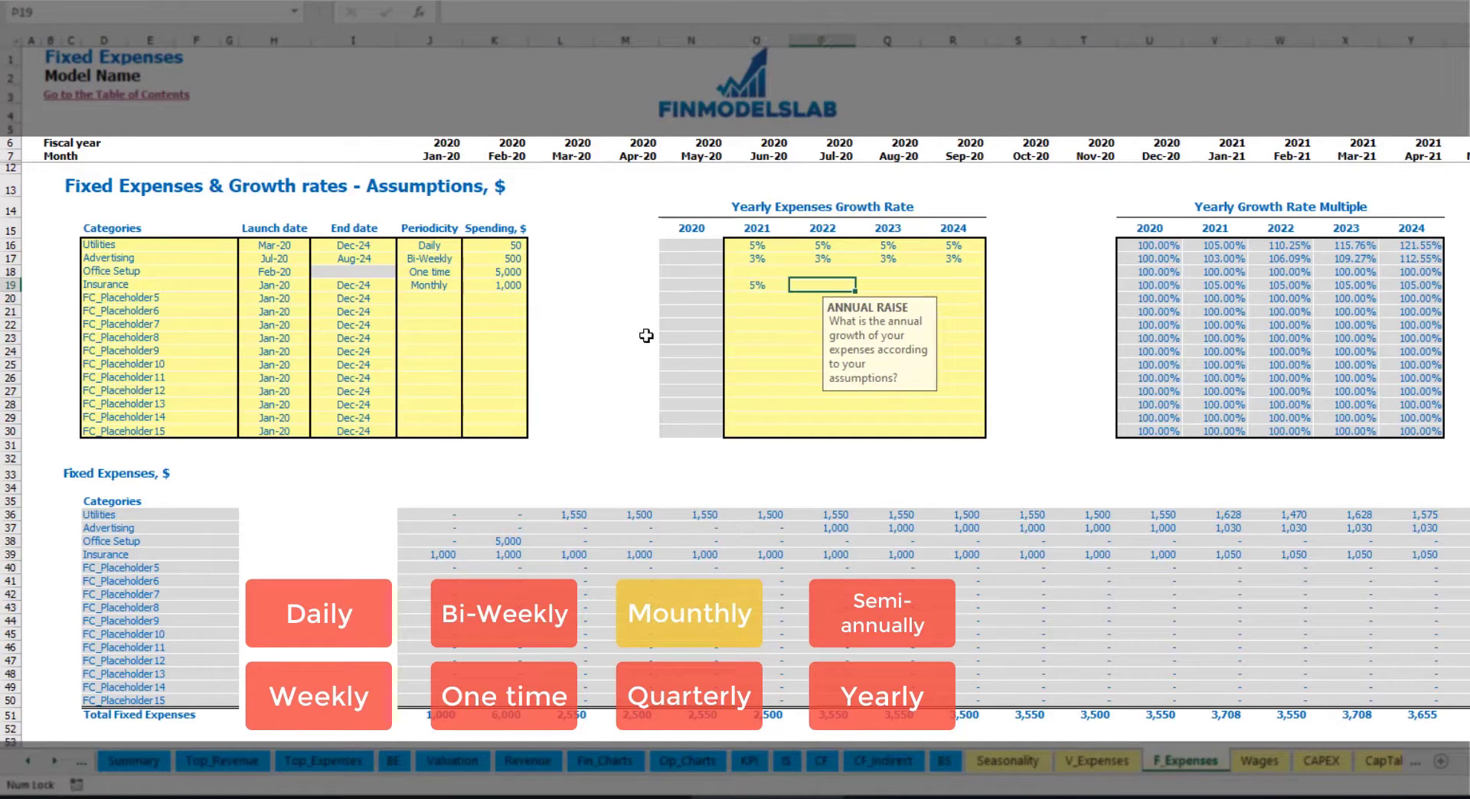
pyautogui.write('3')
pyautogui.press('Return')
pyautogui.press('Up')
pyautogui.press('Right')
pyautogui.write('2')
pyautogui.press('Return')
pyautogui.press('Up')
pyautogui.press('Right')
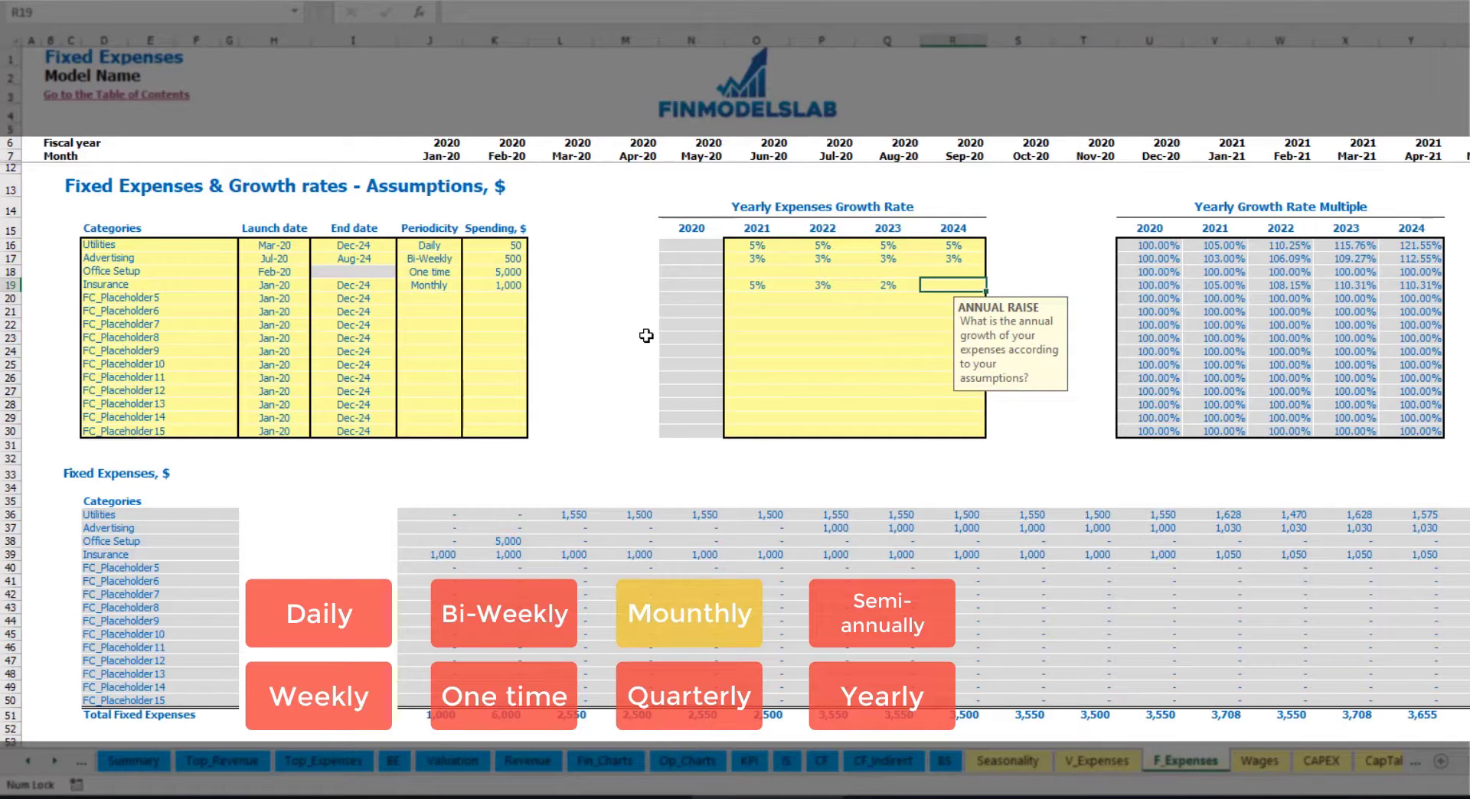
pyautogui.write('1')
pyautogui.press('Return')
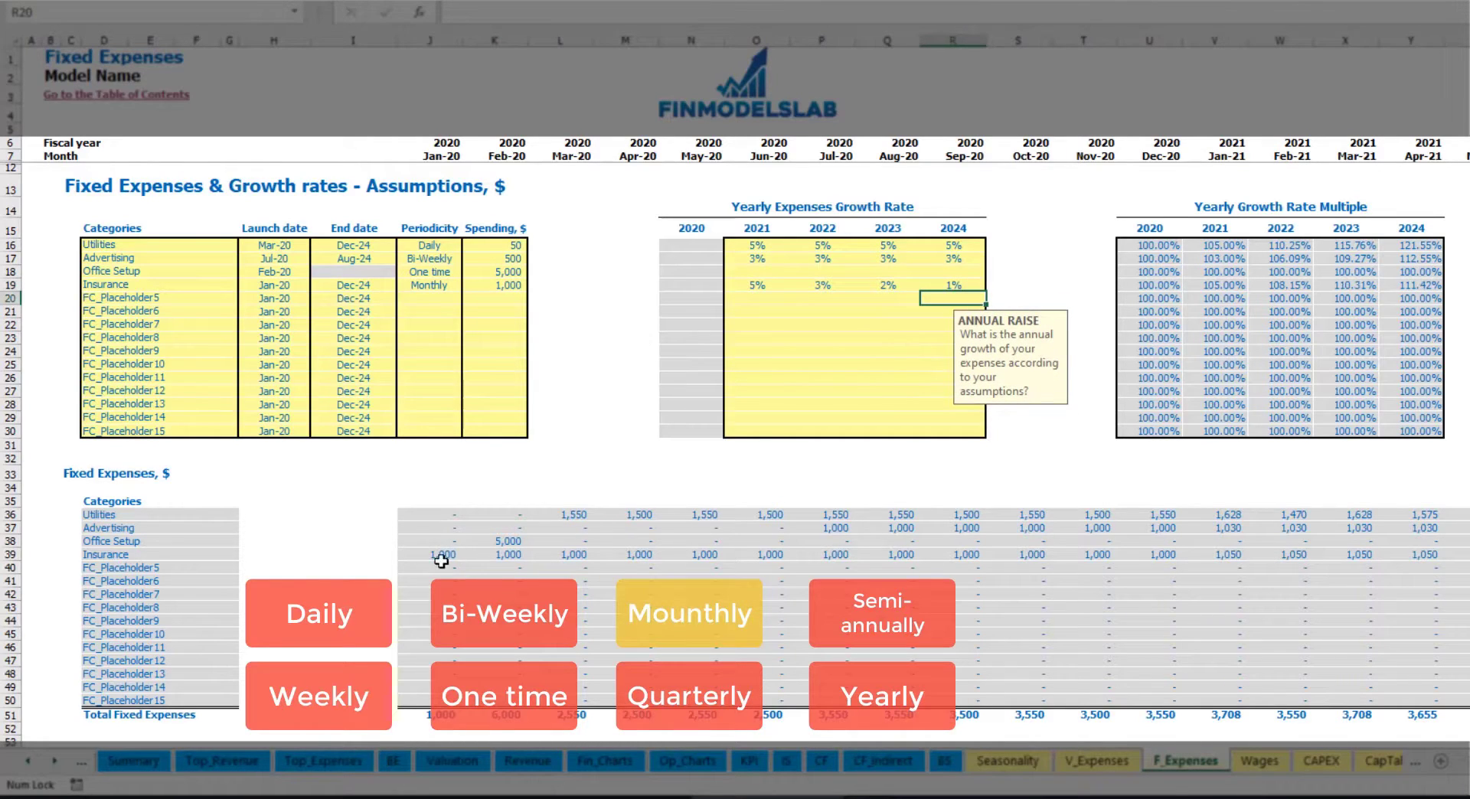
# - Examine the calculated monthly Insurance expenses across 2020 and from Jan-21 onward
pyautogui.moveTo(443, 556); pyautogui.dragTo(1176, 563)
pyautogui.click(1224, 555)
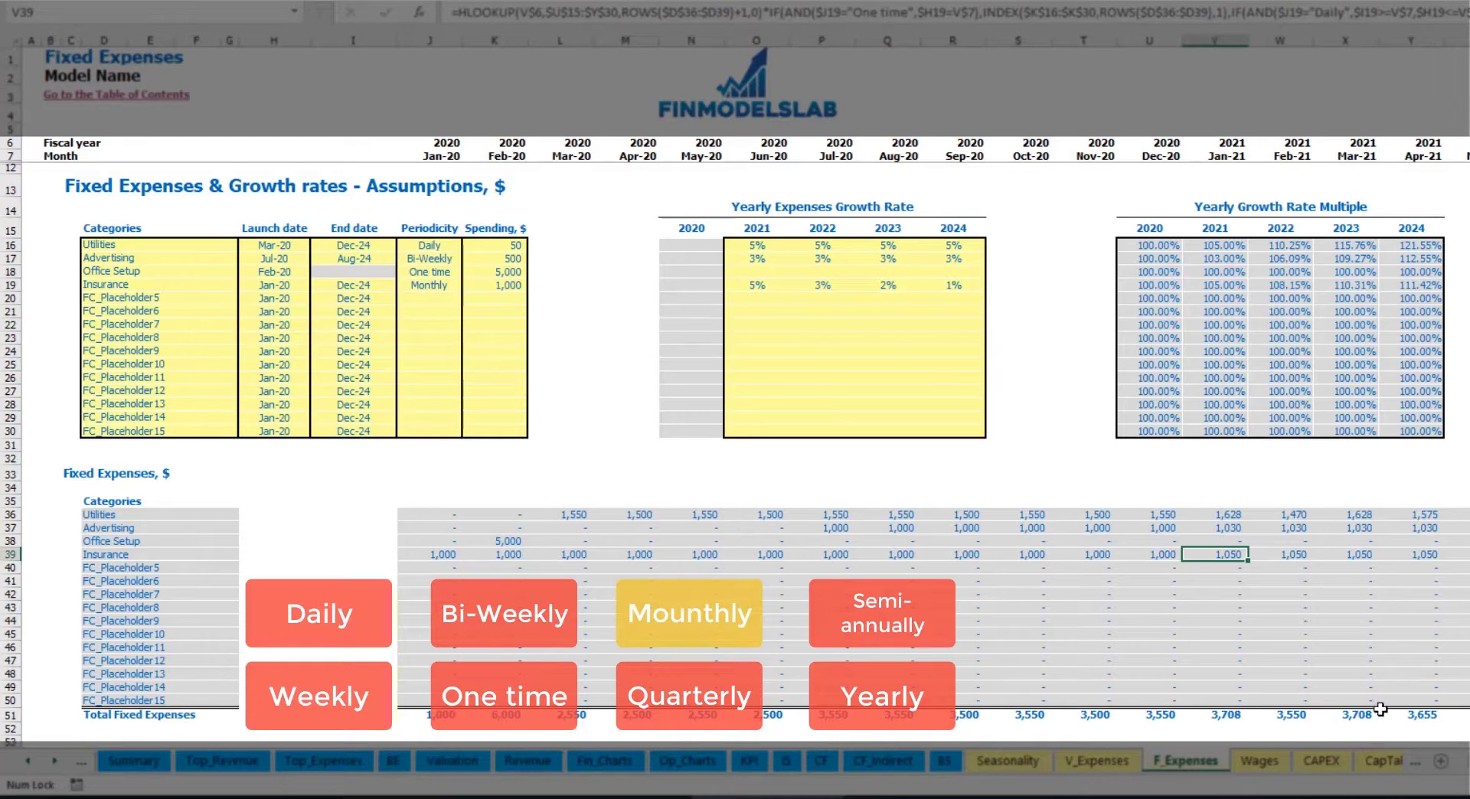
pyautogui.hscroll(5, 735, 383)
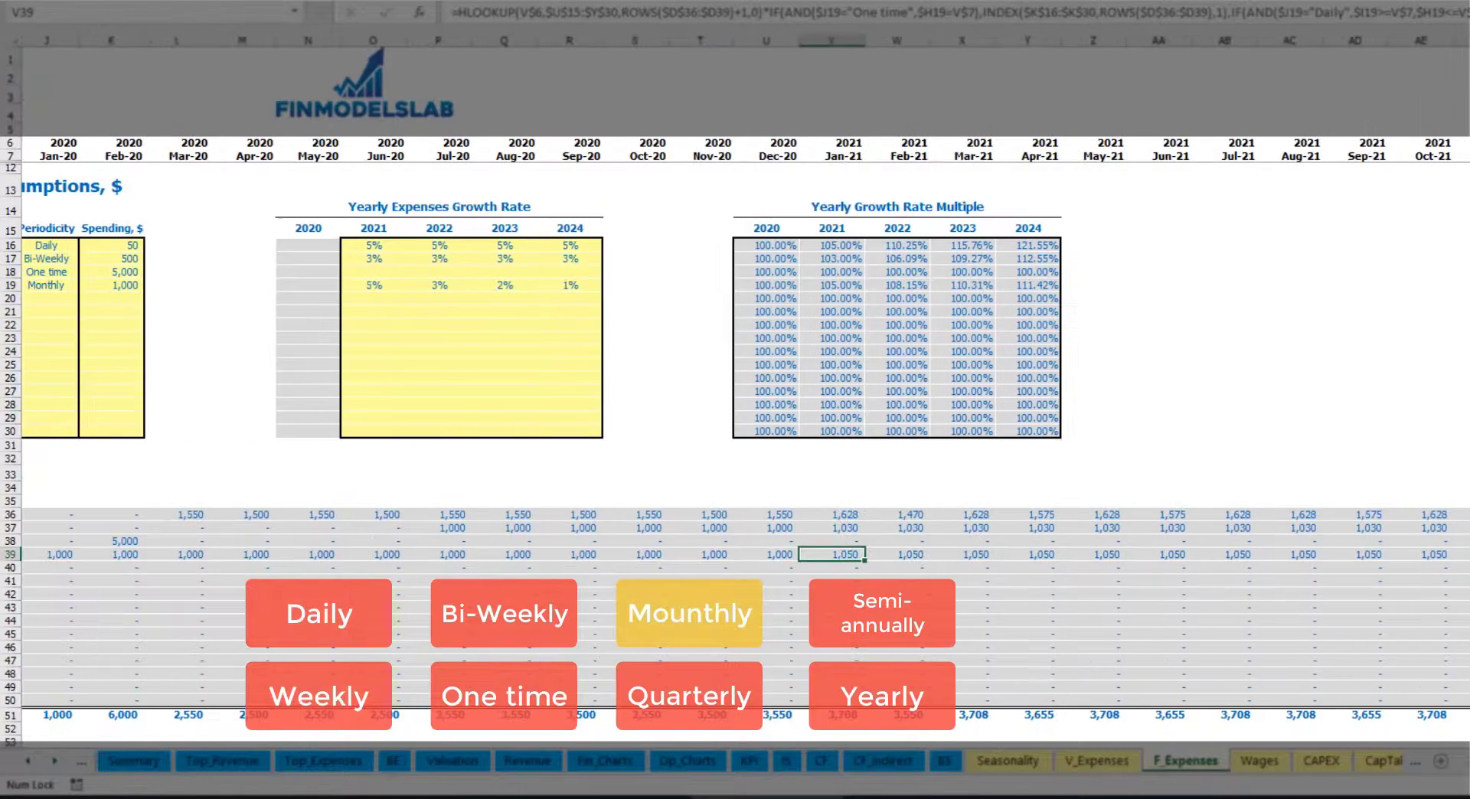
pyautogui.hscroll(-1, 735, 382)
pyautogui.hotkey('ctrl', 'shift', 'Up')
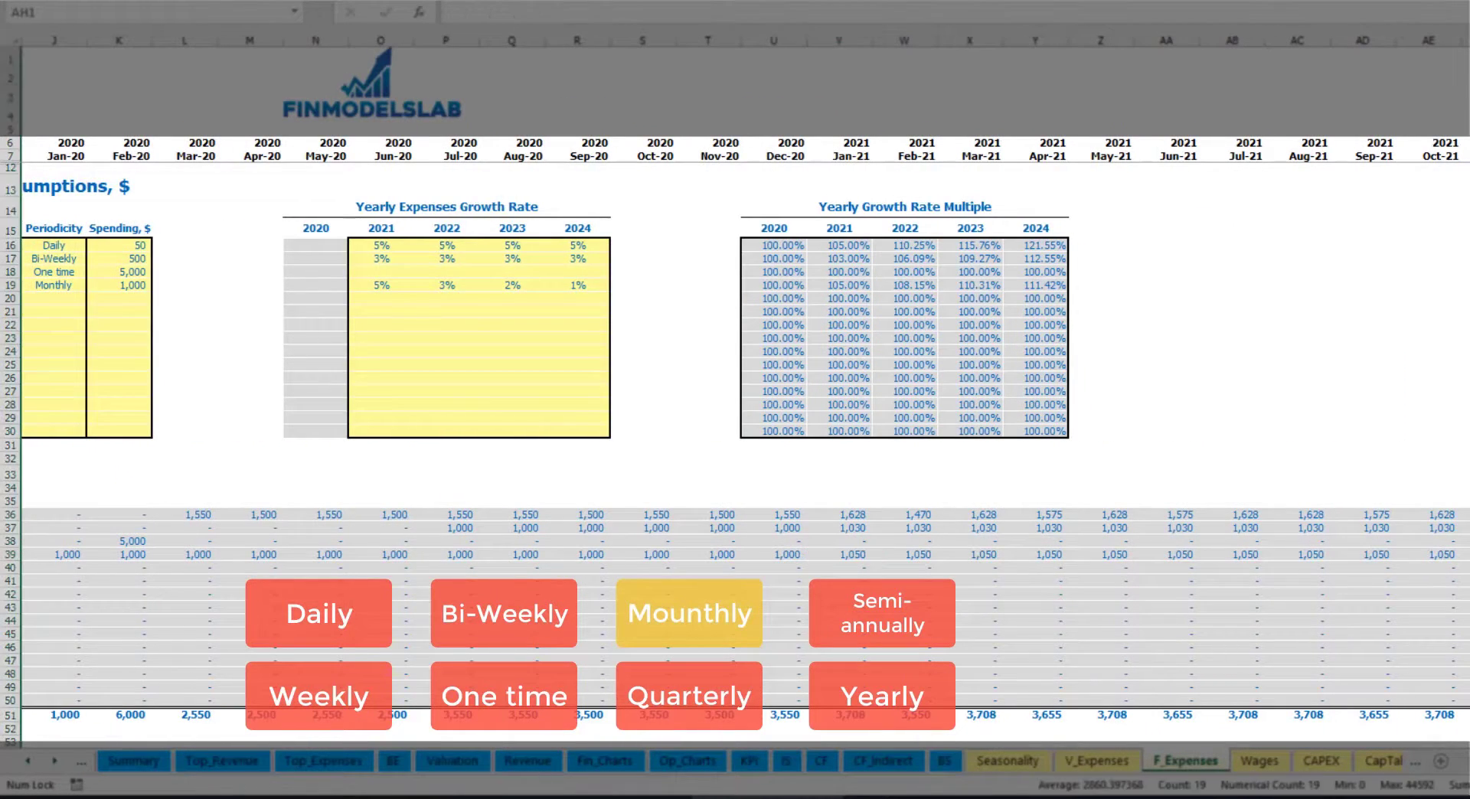
pyautogui.hotkey('ctrl', 'shift', 'Down')
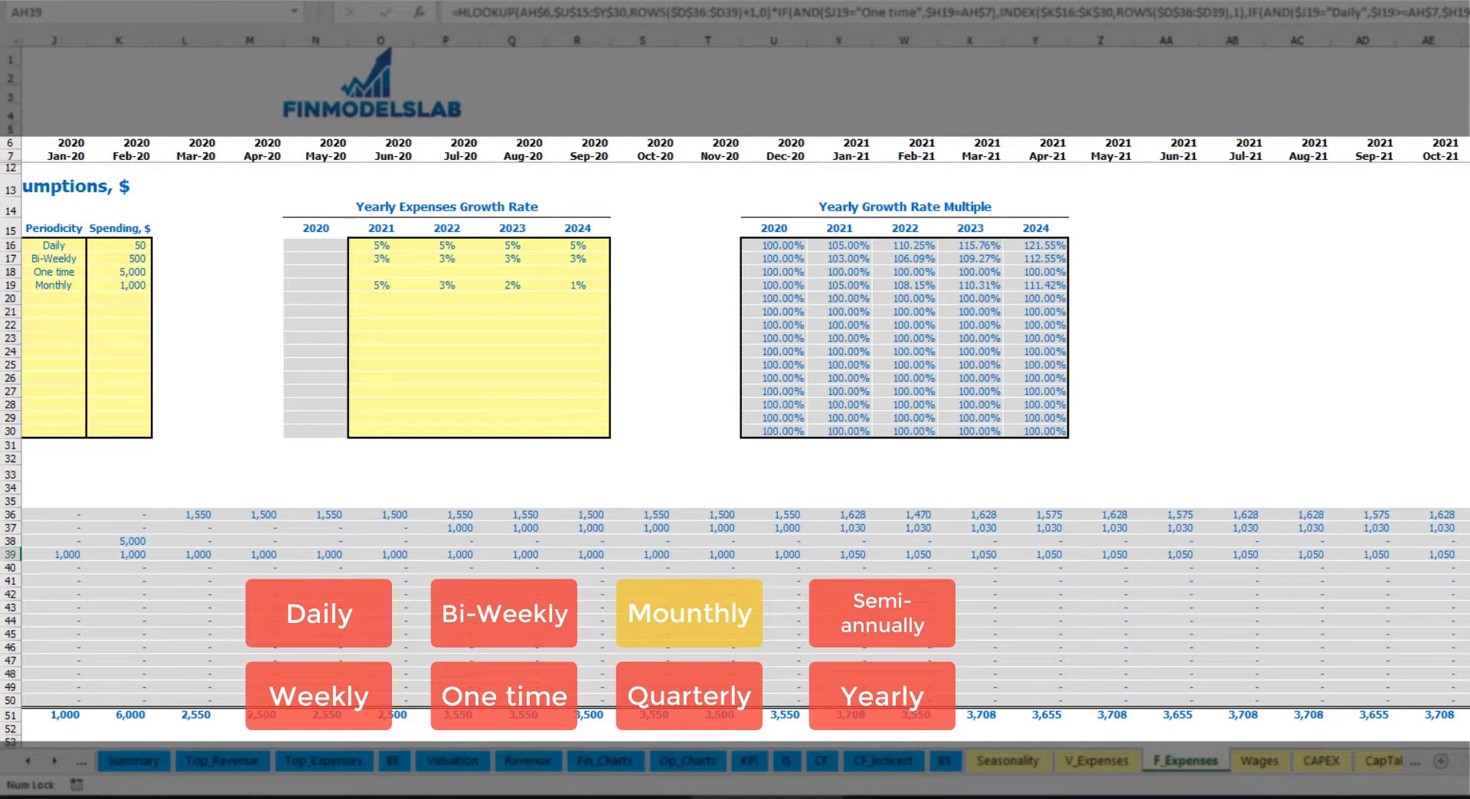
pyautogui.hscroll(-10, 732, 497)
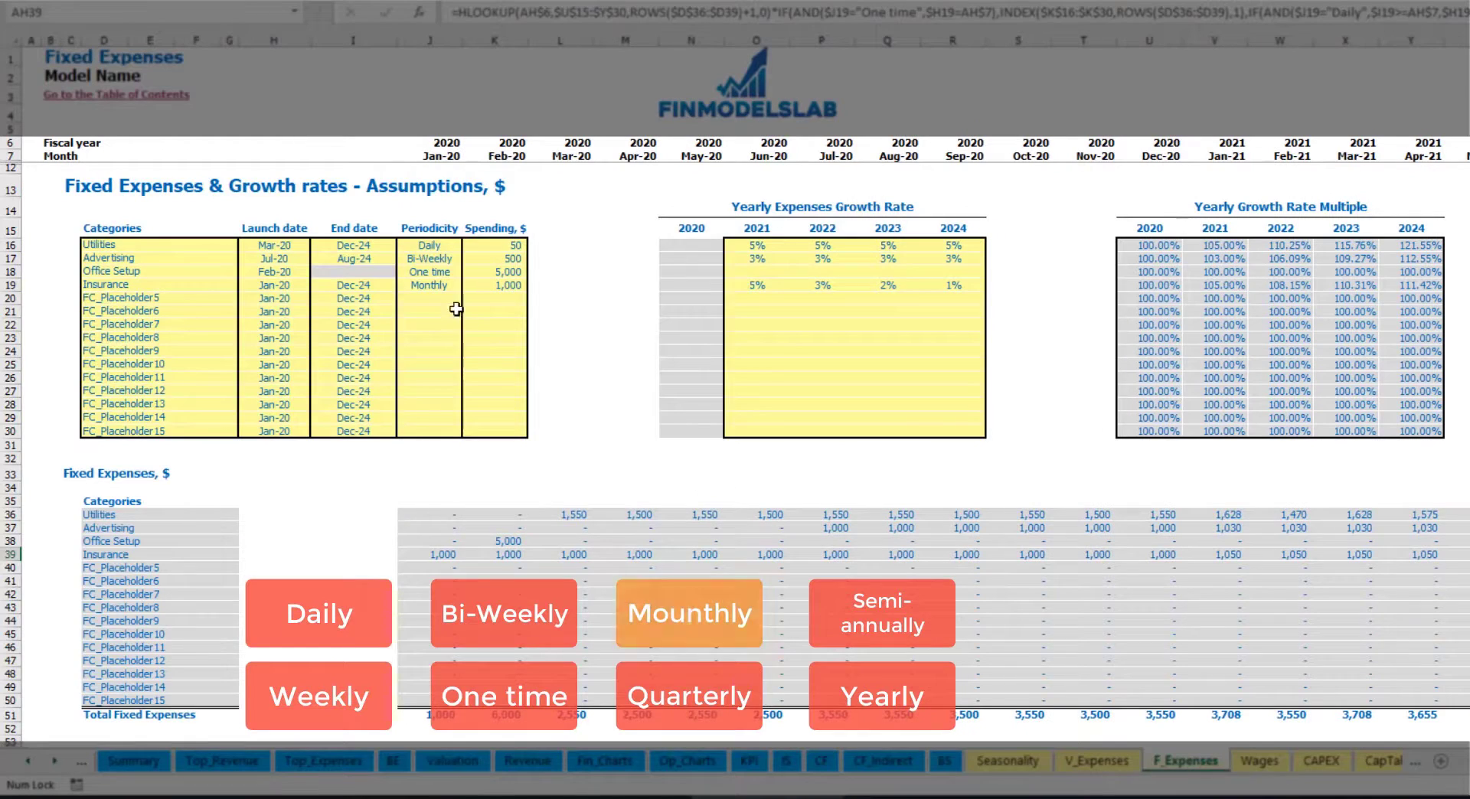
# - Change the Insurance periodicity to Quarterly
pyautogui.click(444, 286)
pyautogui.click(468, 285)
pyautogui.press('Escape')
pyautogui.click(463, 365)
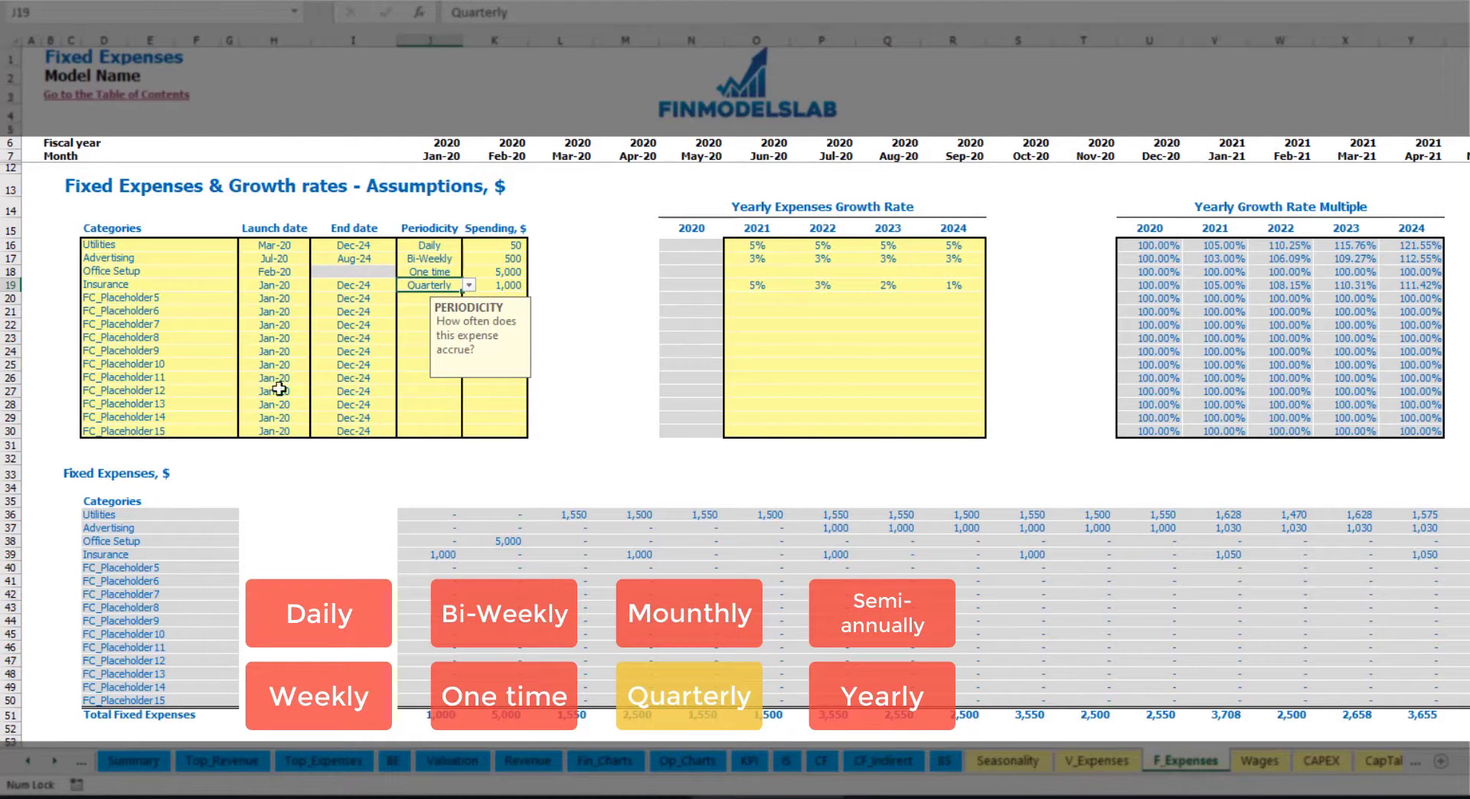
# - Set the Insurance launch date to Feb-20 and check in which months the quarterly expense falls
pyautogui.click(634, 551)
pyautogui.click(818, 558)
pyautogui.click(297, 281)
pyautogui.click(316, 284)
pyautogui.click(294, 310)
pyautogui.click(514, 551)
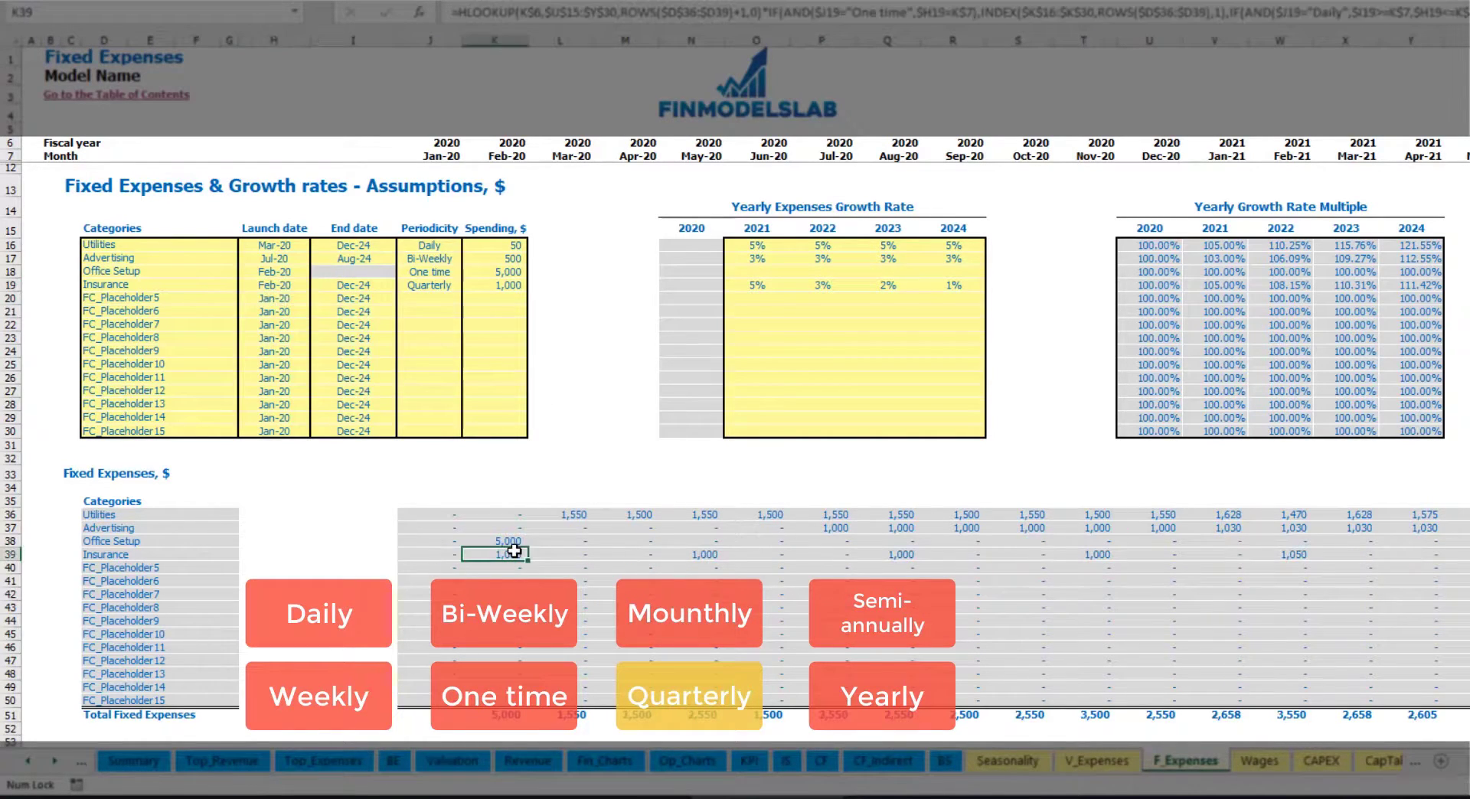
pyautogui.click(704, 554)
pyautogui.click(497, 554)
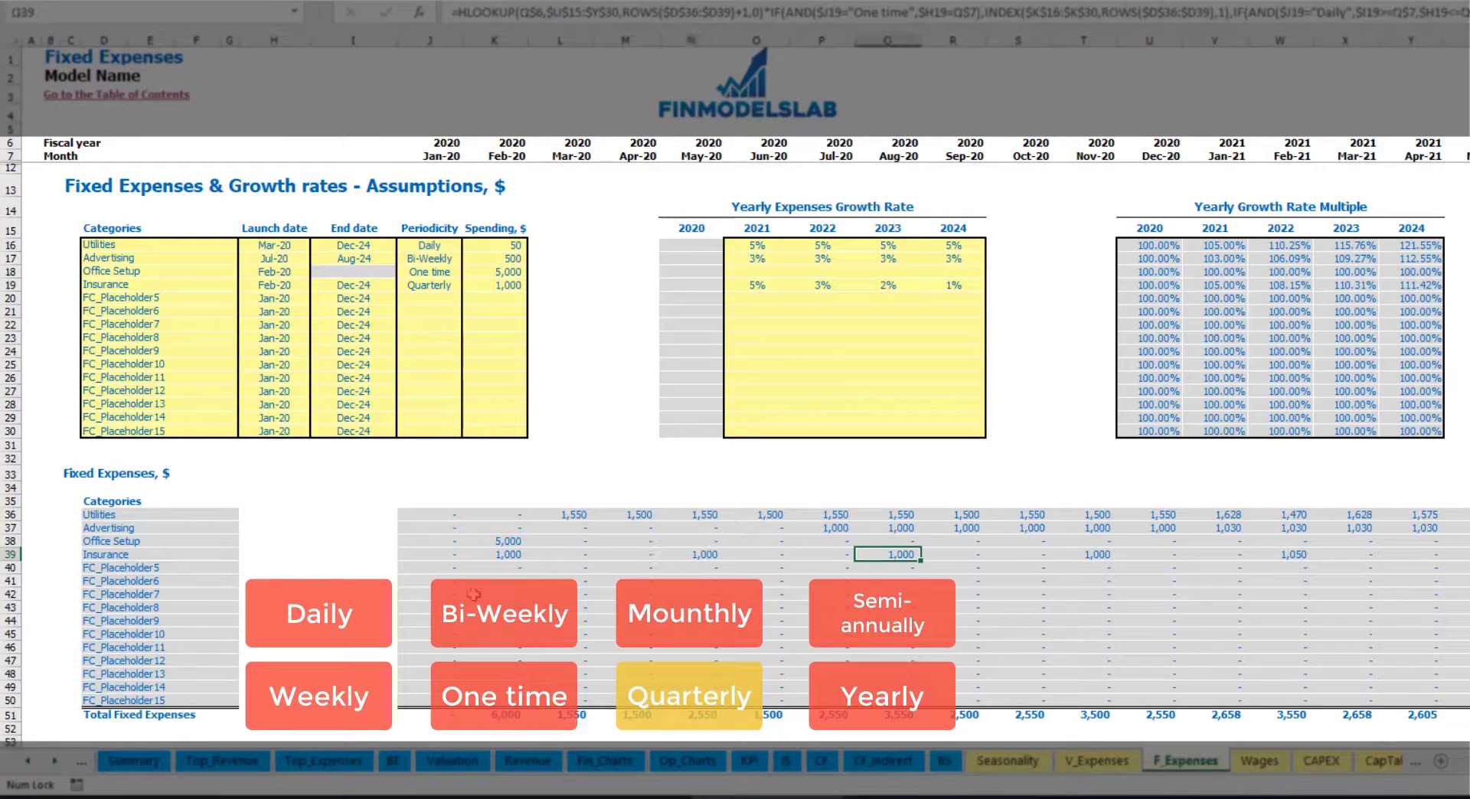
pyautogui.click(710, 556)
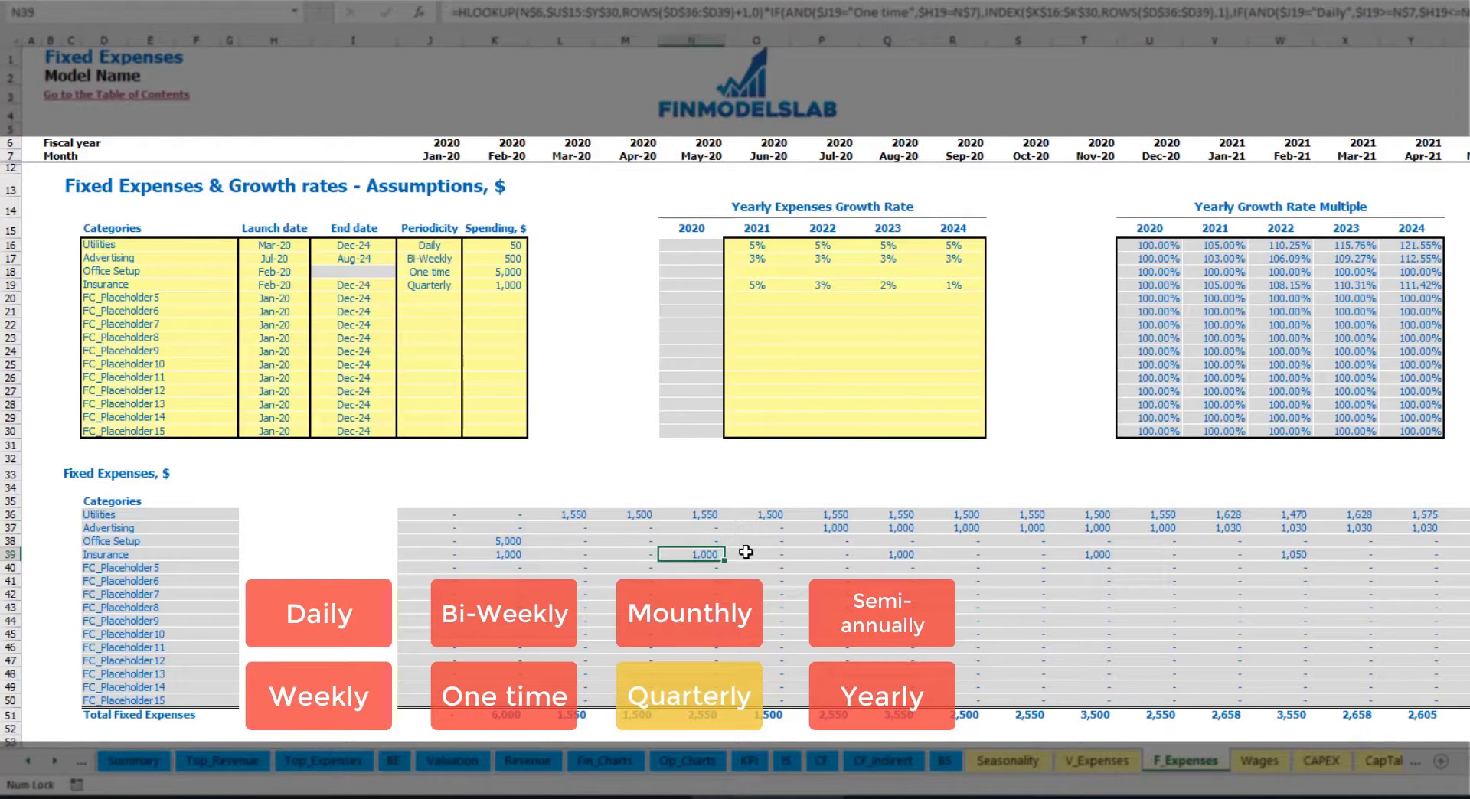
# - Change the Insurance periodicity to Semi-Annually and check in which months the expense accrues
pyautogui.click(454, 286)
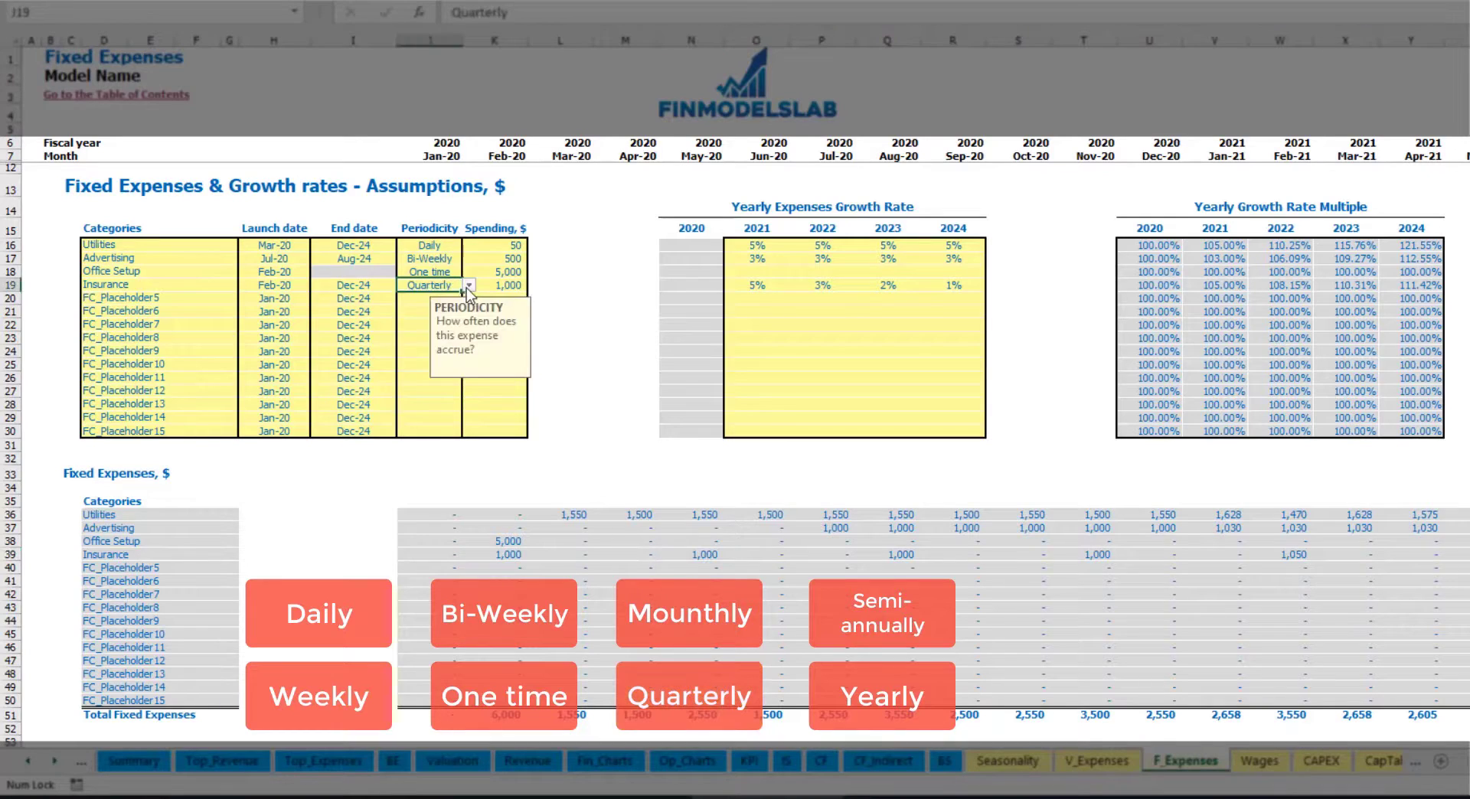
pyautogui.click(468, 285)
pyautogui.click(451, 373)
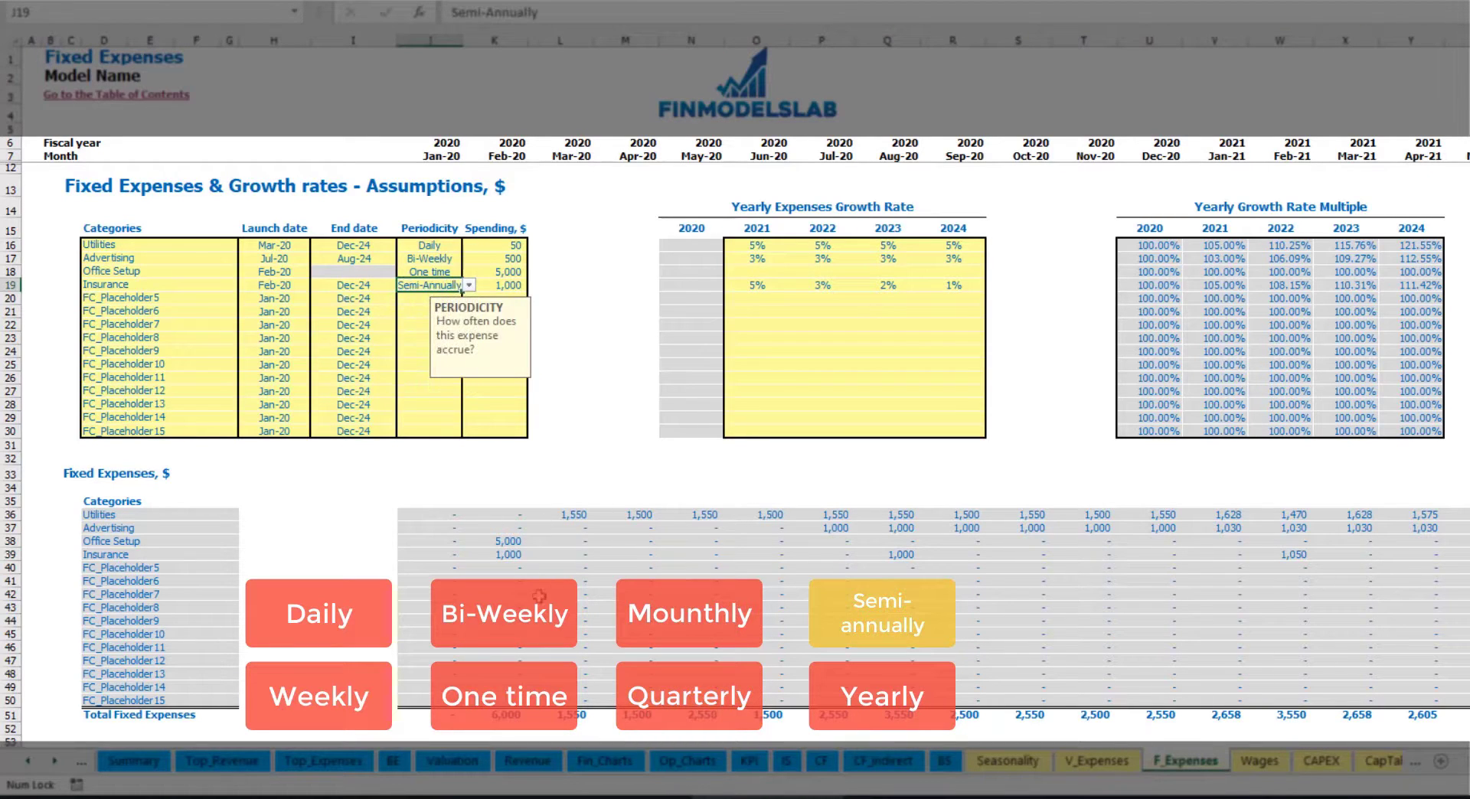
pyautogui.moveTo(506, 555); pyautogui.dragTo(1226, 555)
pyautogui.click(1286, 565)
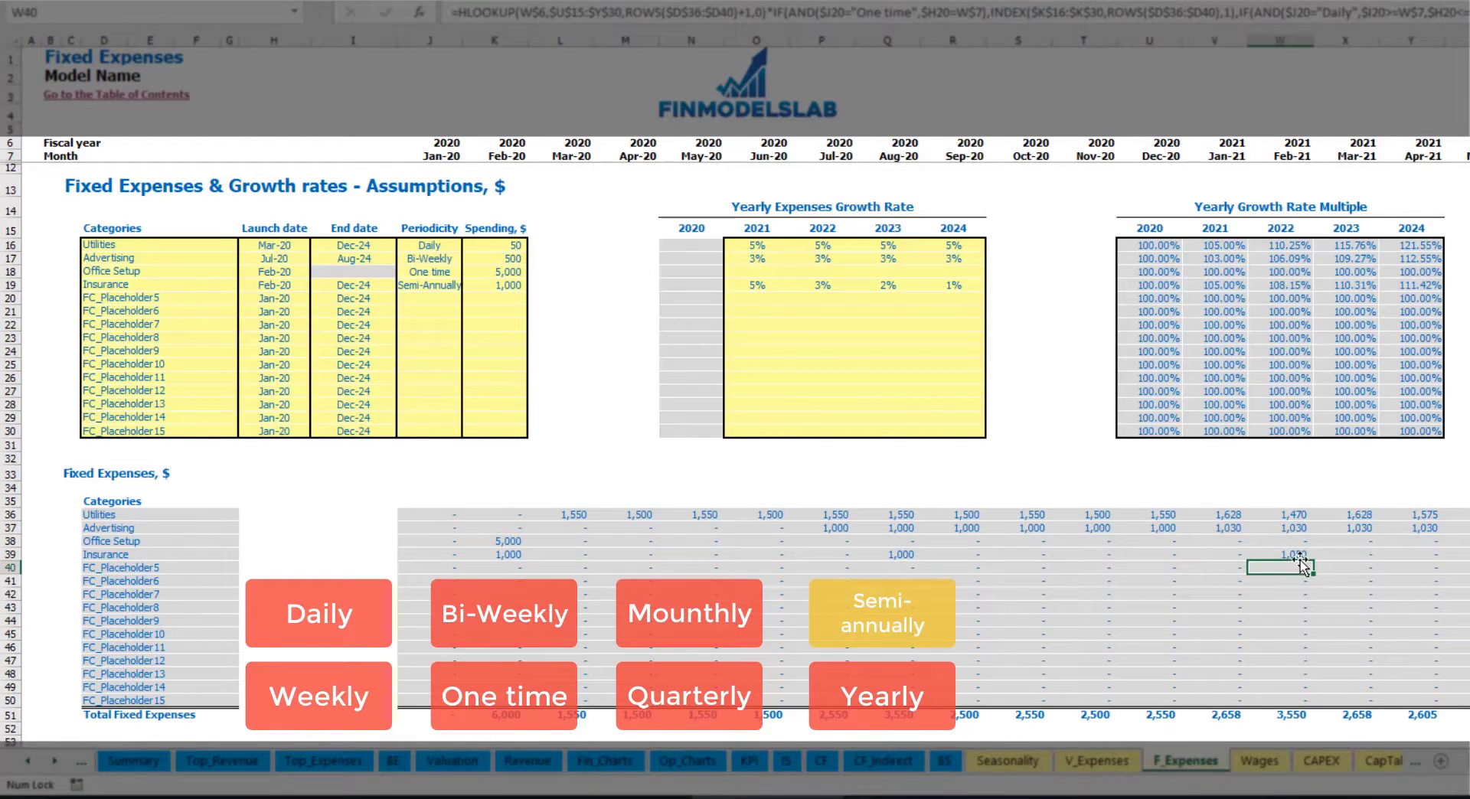
# - Change the Insurance periodicity to Yearly and check the Insurance expense row against its launch and end dates
pyautogui.click(442, 285)
pyautogui.click(468, 284)
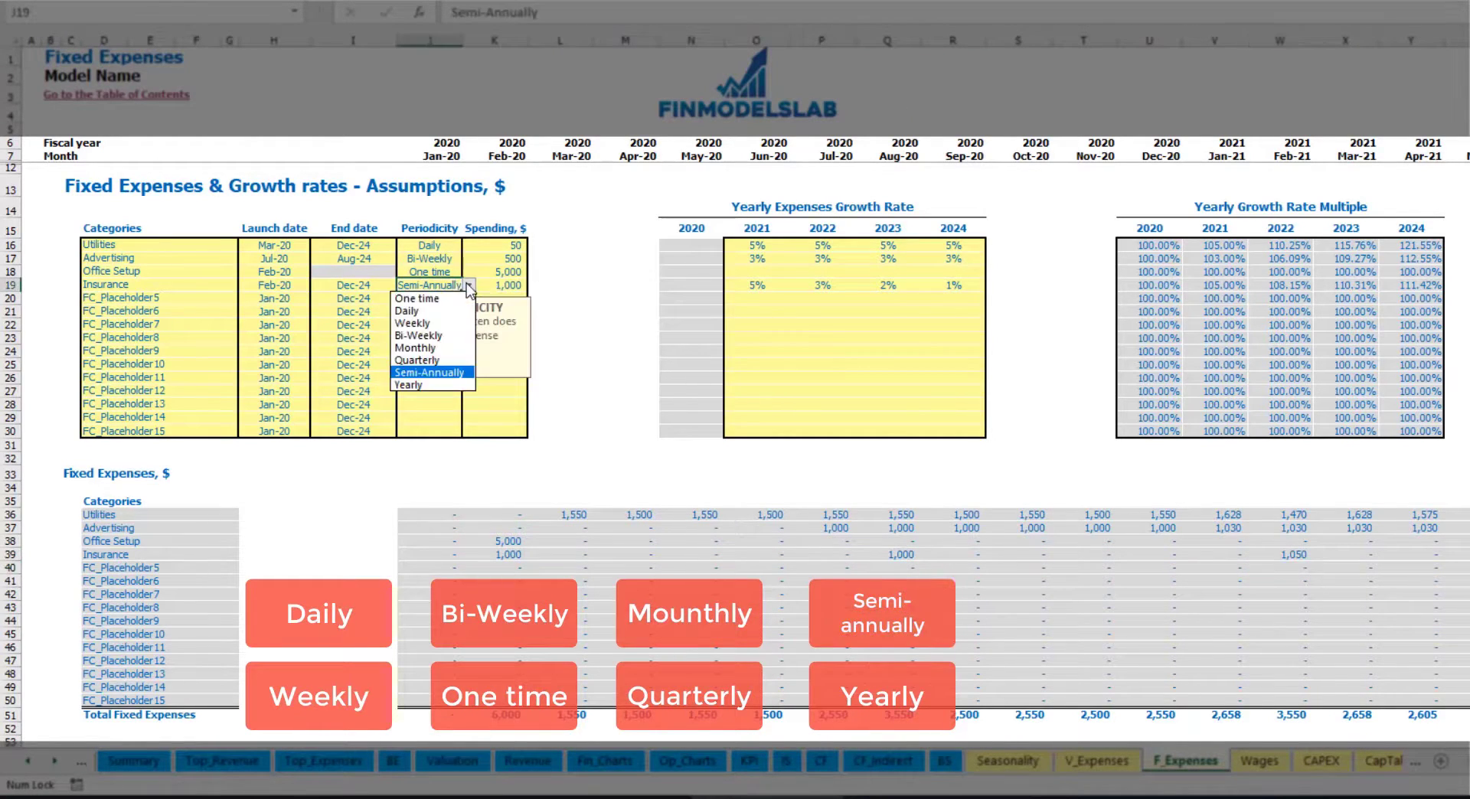
pyautogui.click(419, 384)
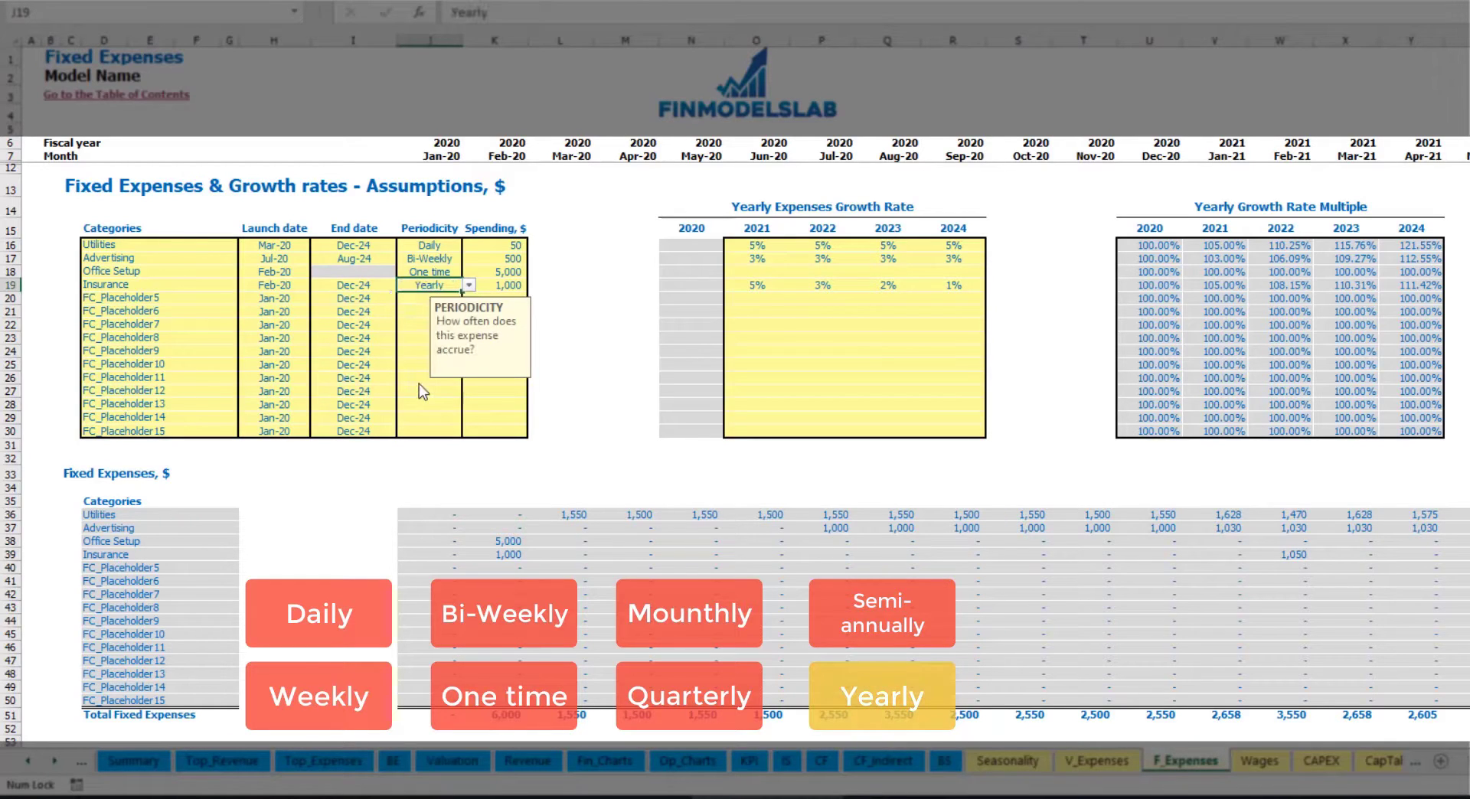
pyautogui.click(498, 557)
pyautogui.moveTo(526, 560); pyautogui.dragTo(1454, 557)
pyautogui.click(289, 287)
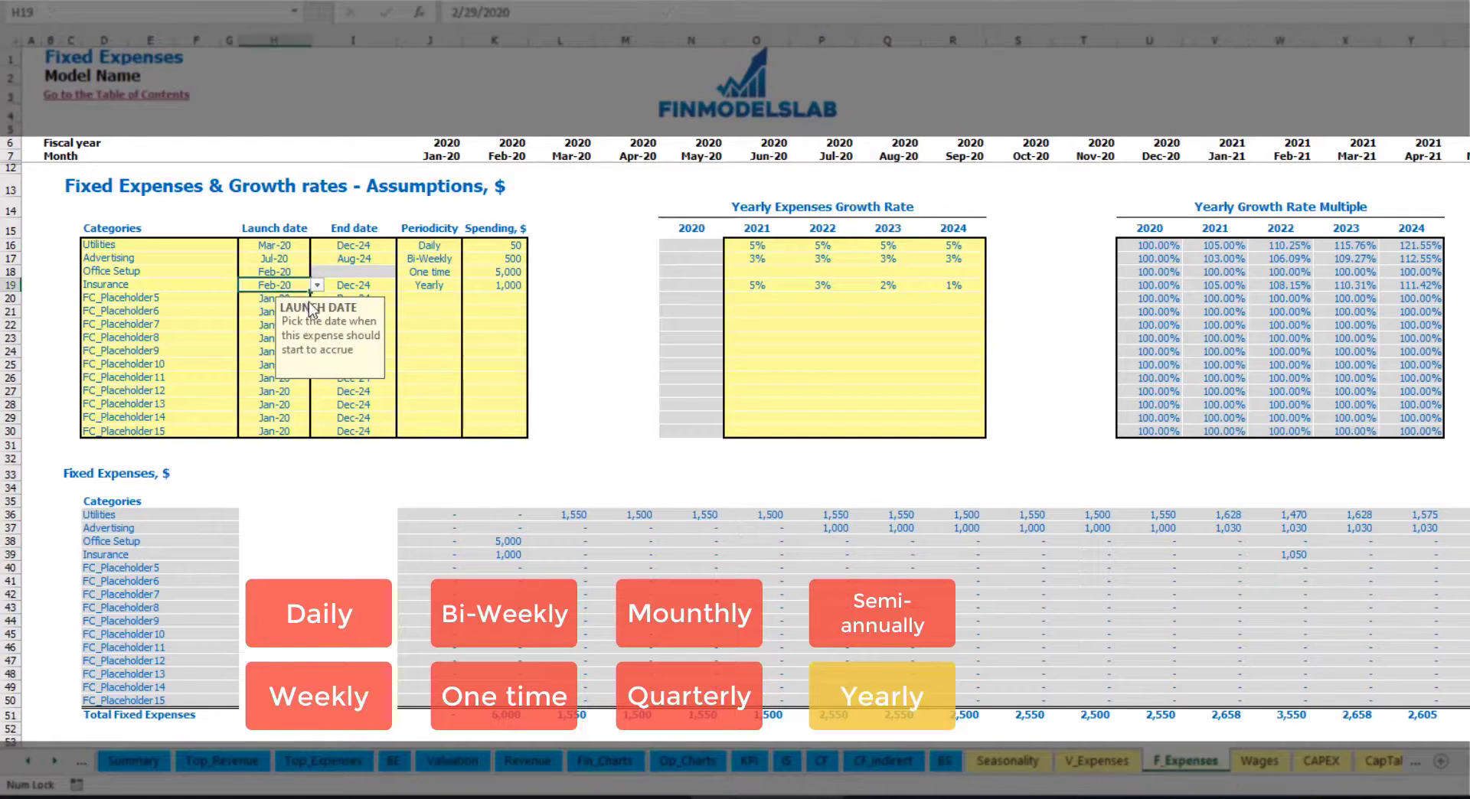
pyautogui.click(353, 282)
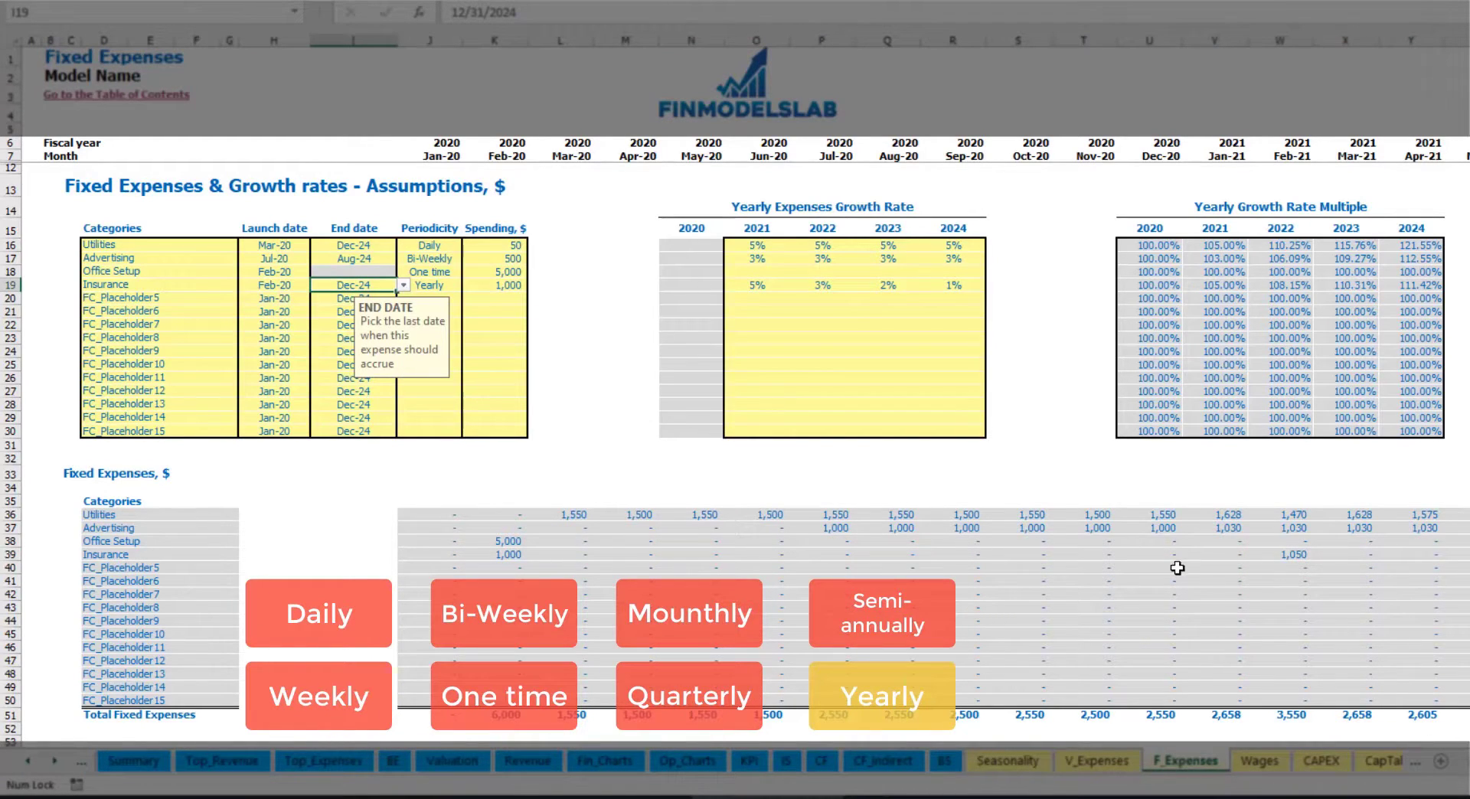
pyautogui.click(1029, 431)
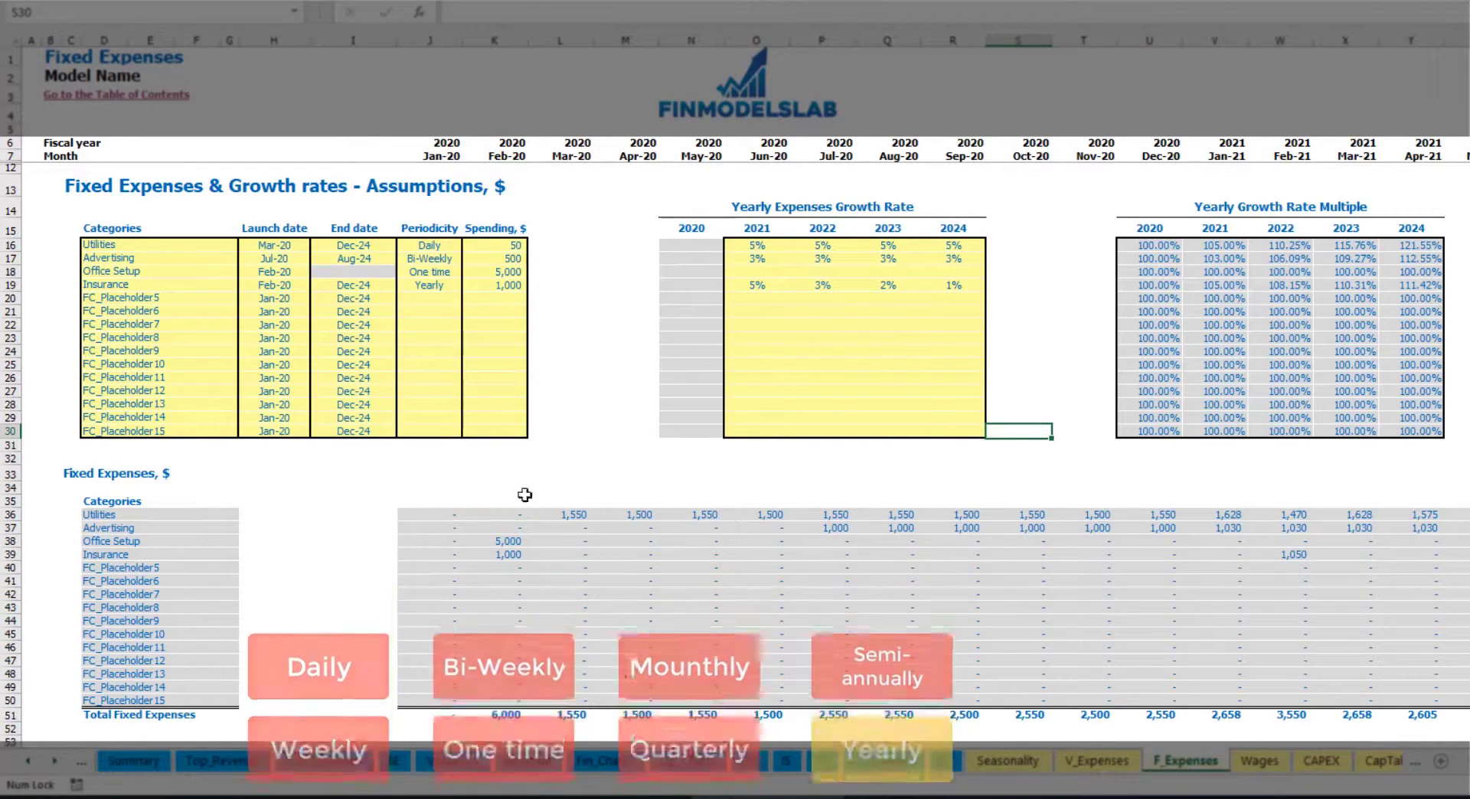
# - Review the calculated fixed expenses, then expand Total Fixed Expenses in the income statement to examine its category lines
pyautogui.moveTo(427, 513)
pyautogui.mouseDown()
pyautogui.moveTo(1179, 624)
pyautogui.moveTo(1347, 700)
pyautogui.mouseUp()
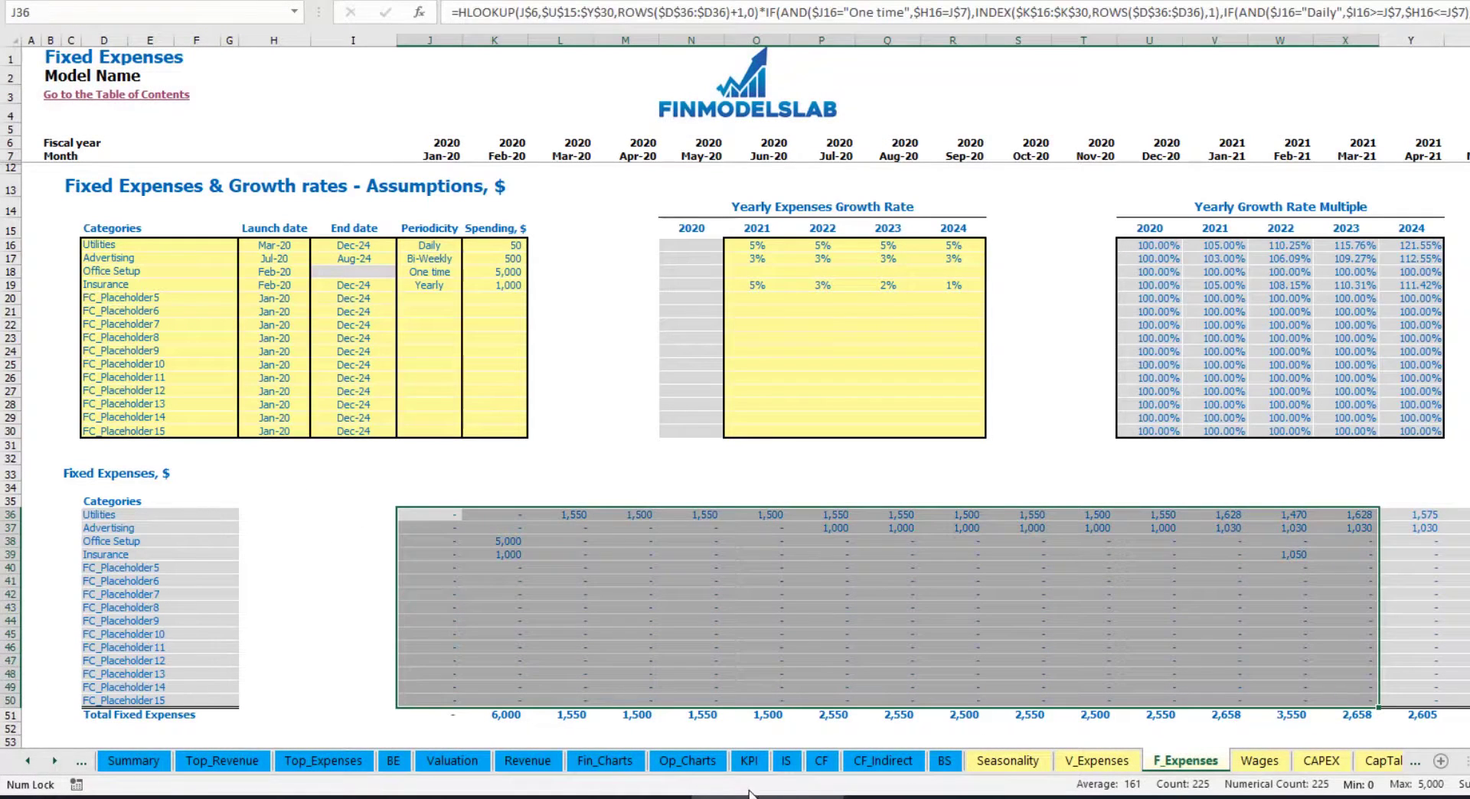
pyautogui.click(785, 760)
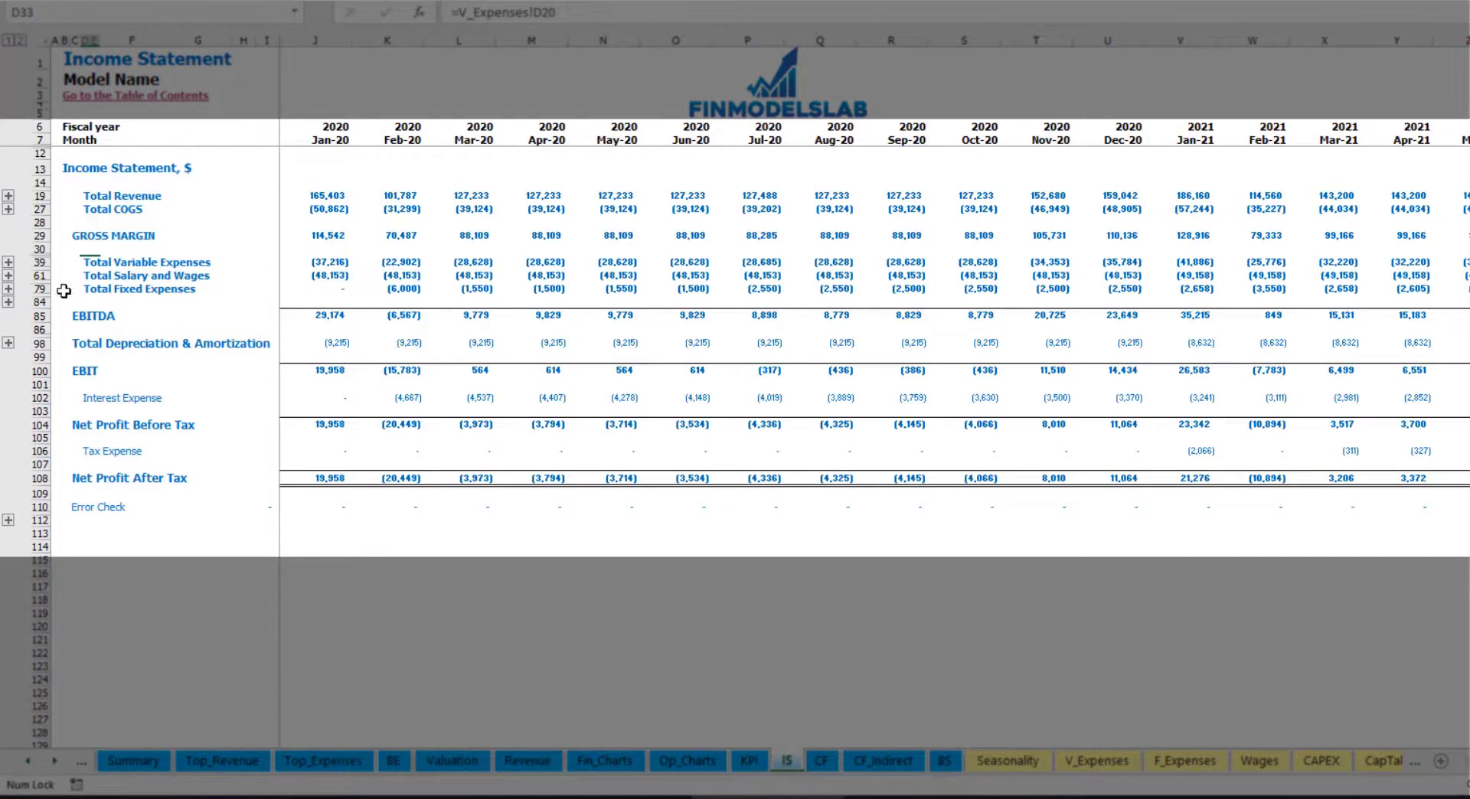
pyautogui.click(87, 289)
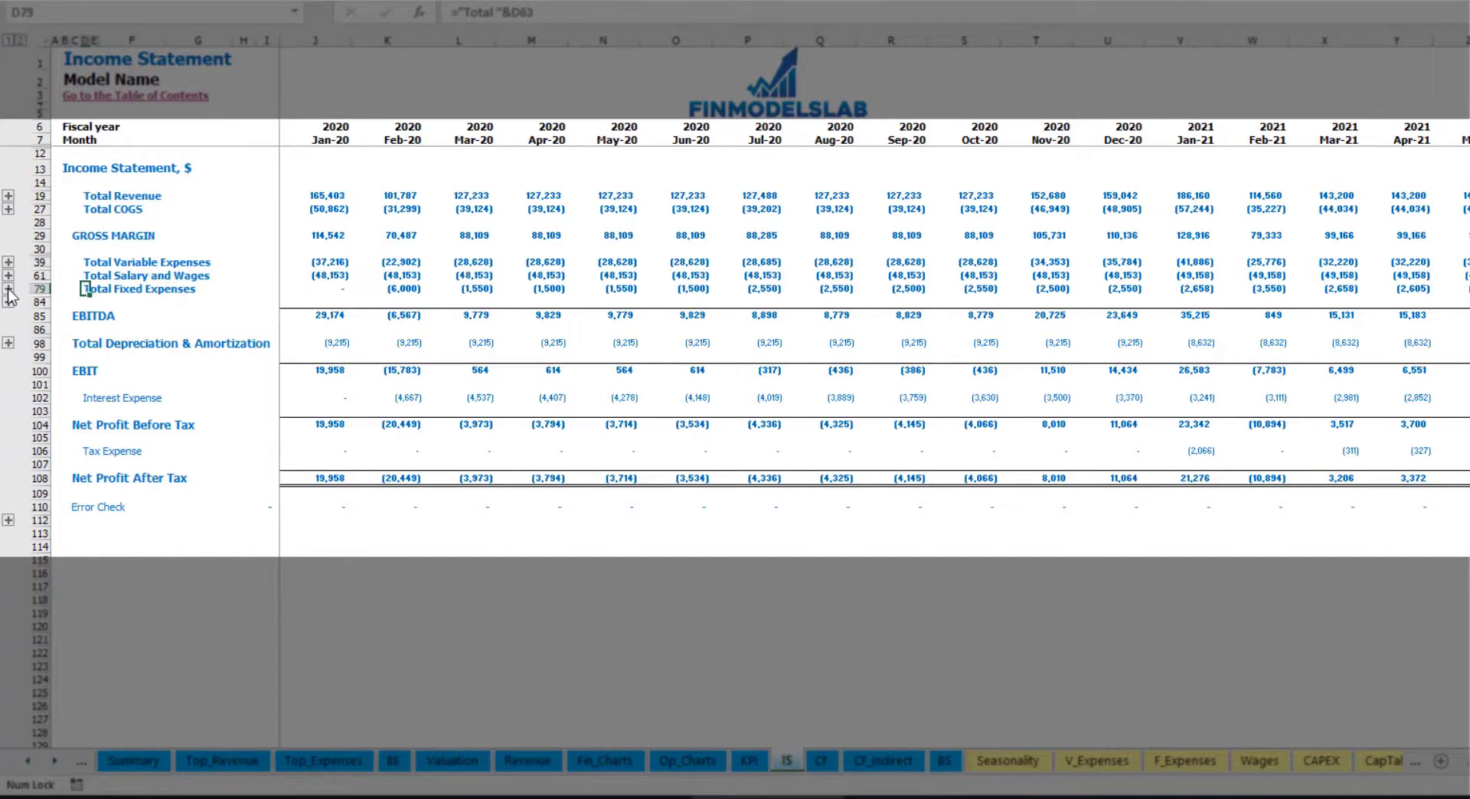
pyautogui.click(9, 289)
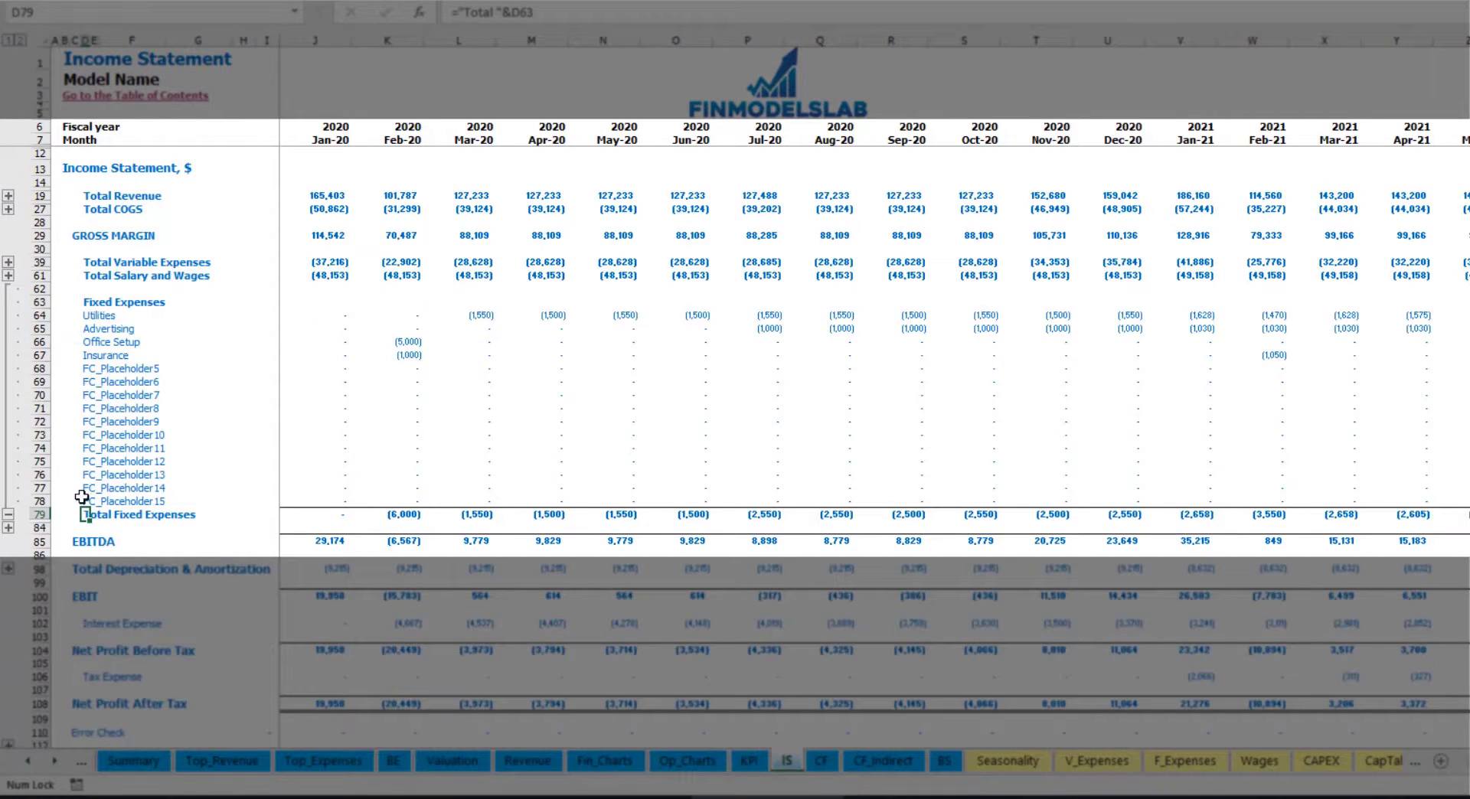
pyautogui.moveTo(40, 315); pyautogui.dragTo(45, 356)
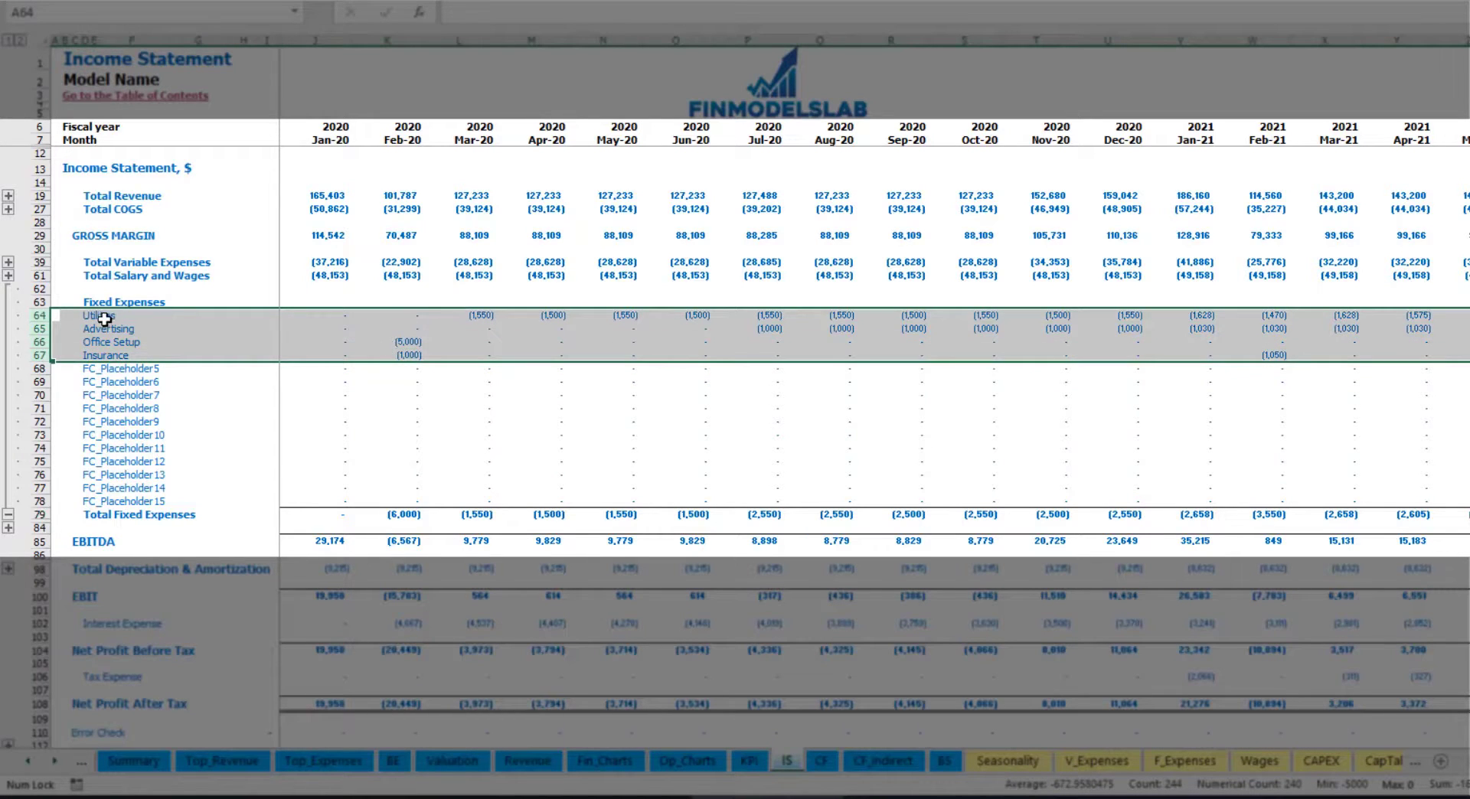
pyautogui.moveTo(93, 315); pyautogui.dragTo(97, 501)
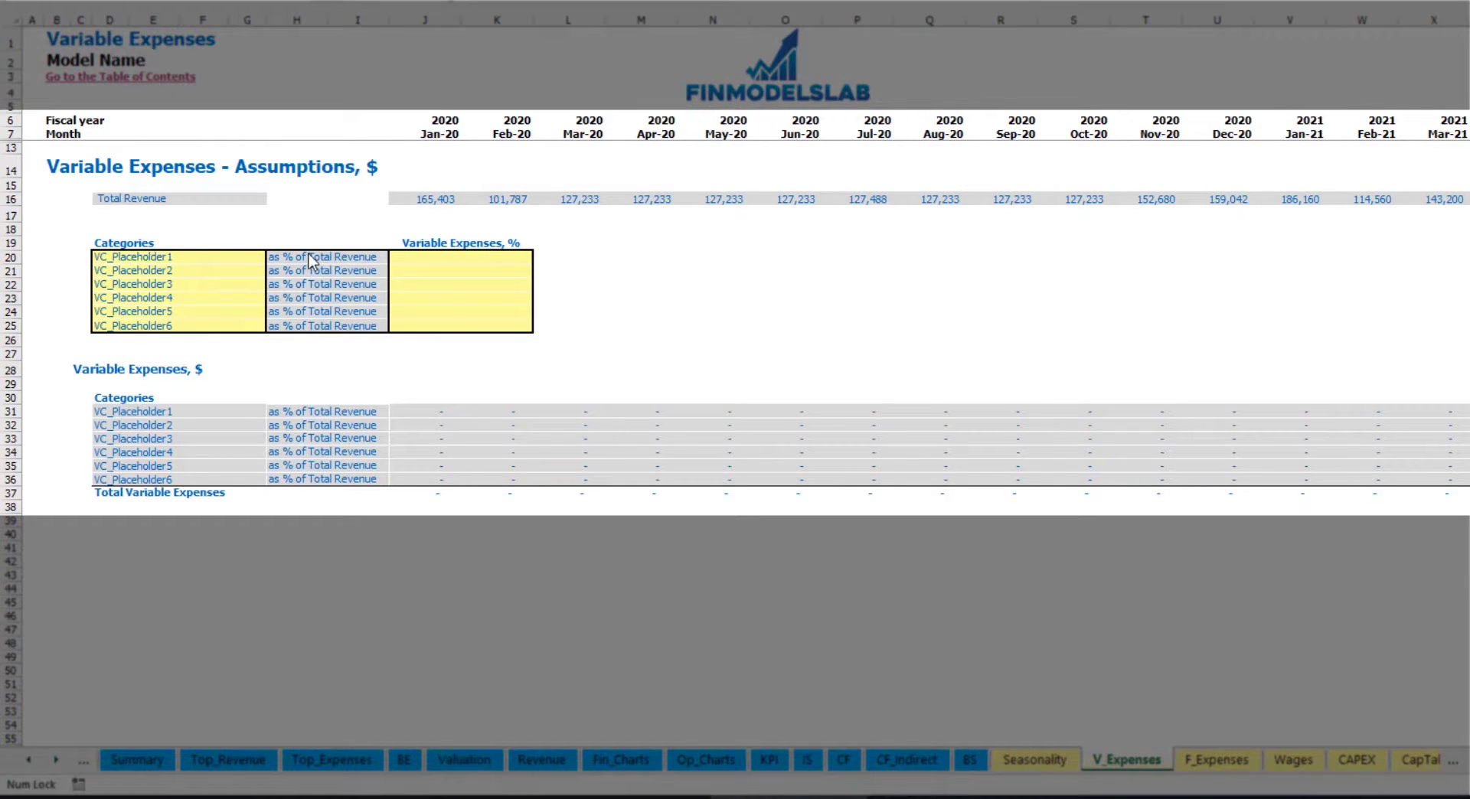
# - Name the first variable expense Bank fees, set it to 2.5% of total revenue and compare its monthly amounts with revenue
pyautogui.click(160, 257)
pyautogui.write('Ba')
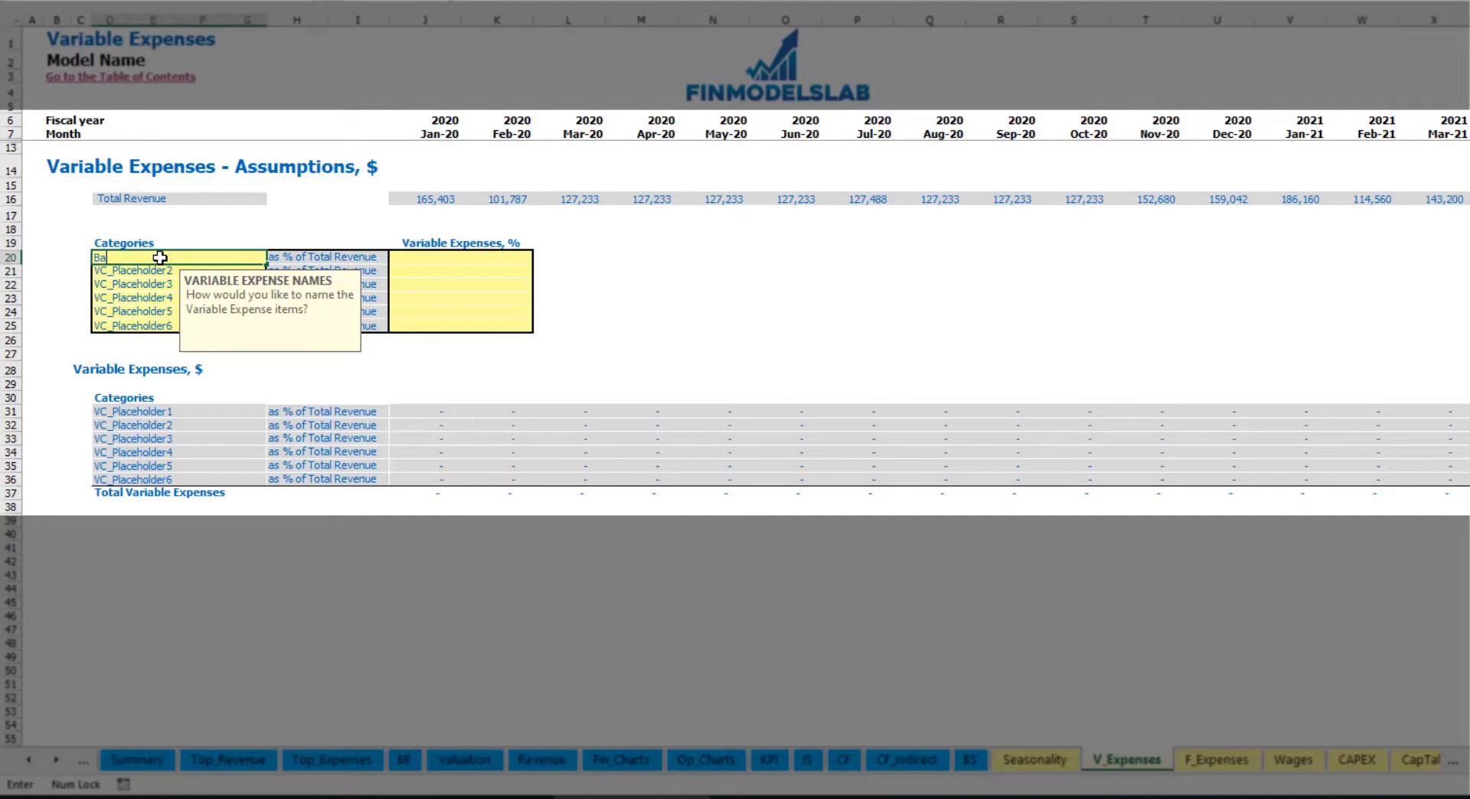
pyautogui.write('nk fees')
pyautogui.press('Return')
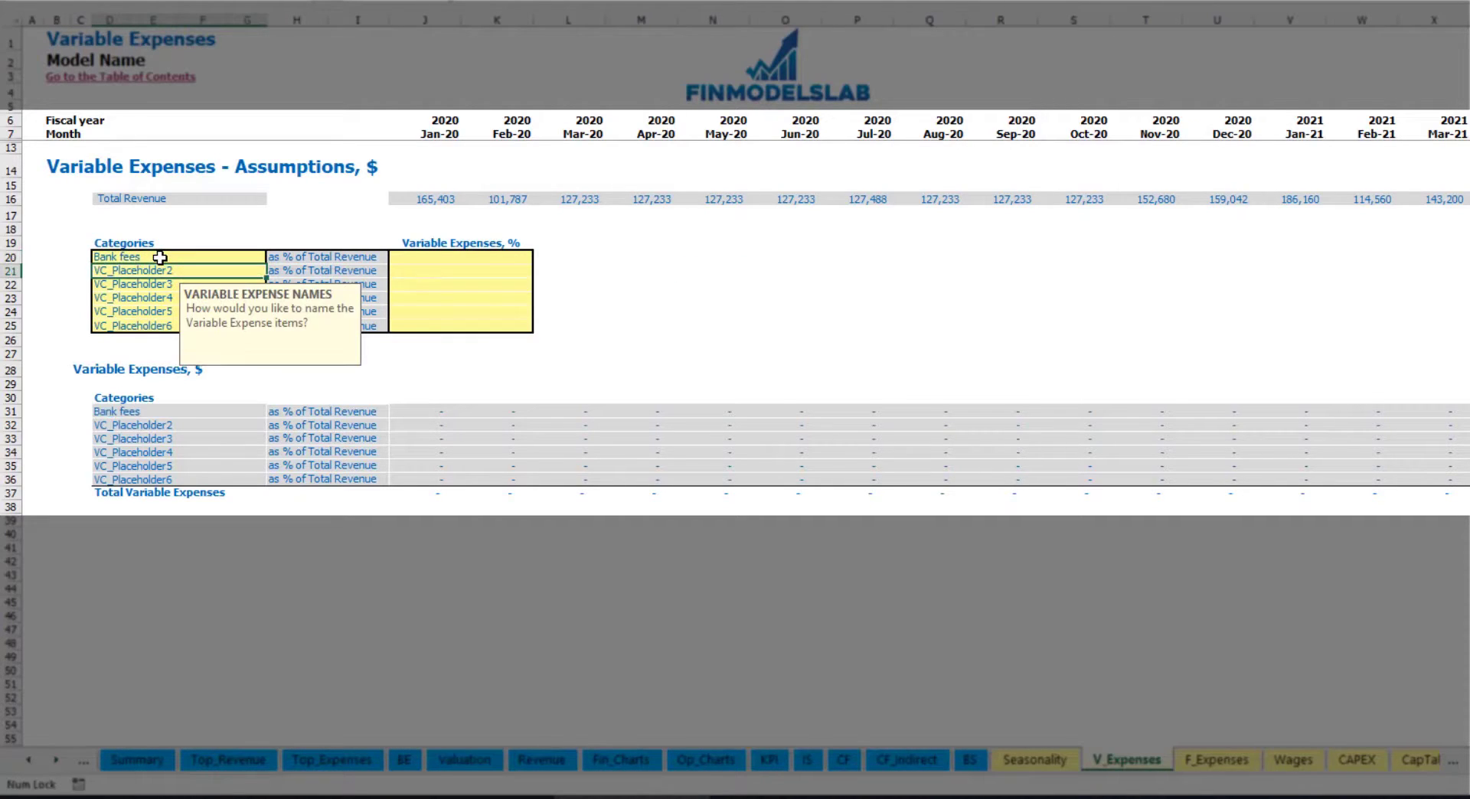
pyautogui.click(432, 257)
pyautogui.write('2')
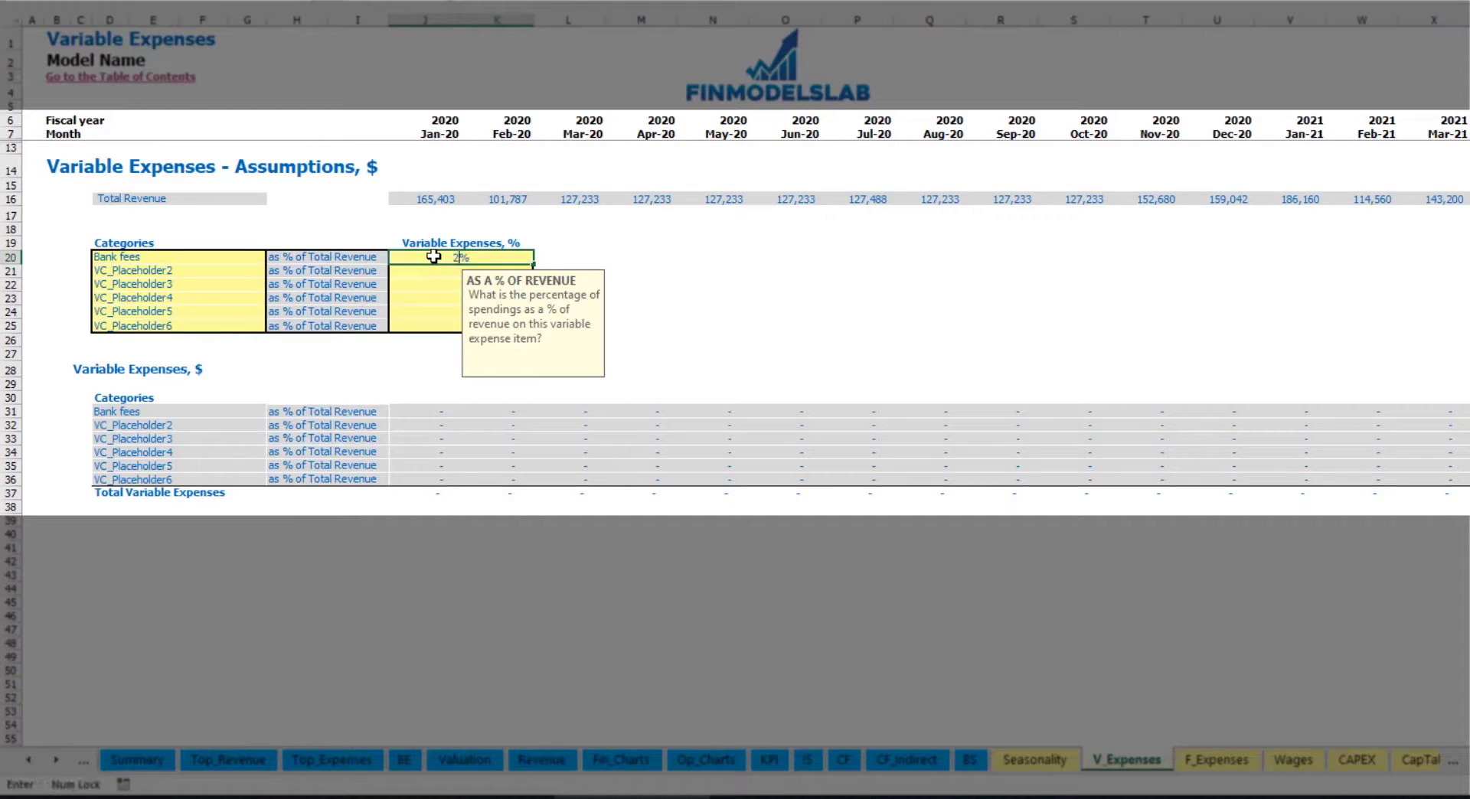
pyautogui.write('.5')
pyautogui.press('Return')
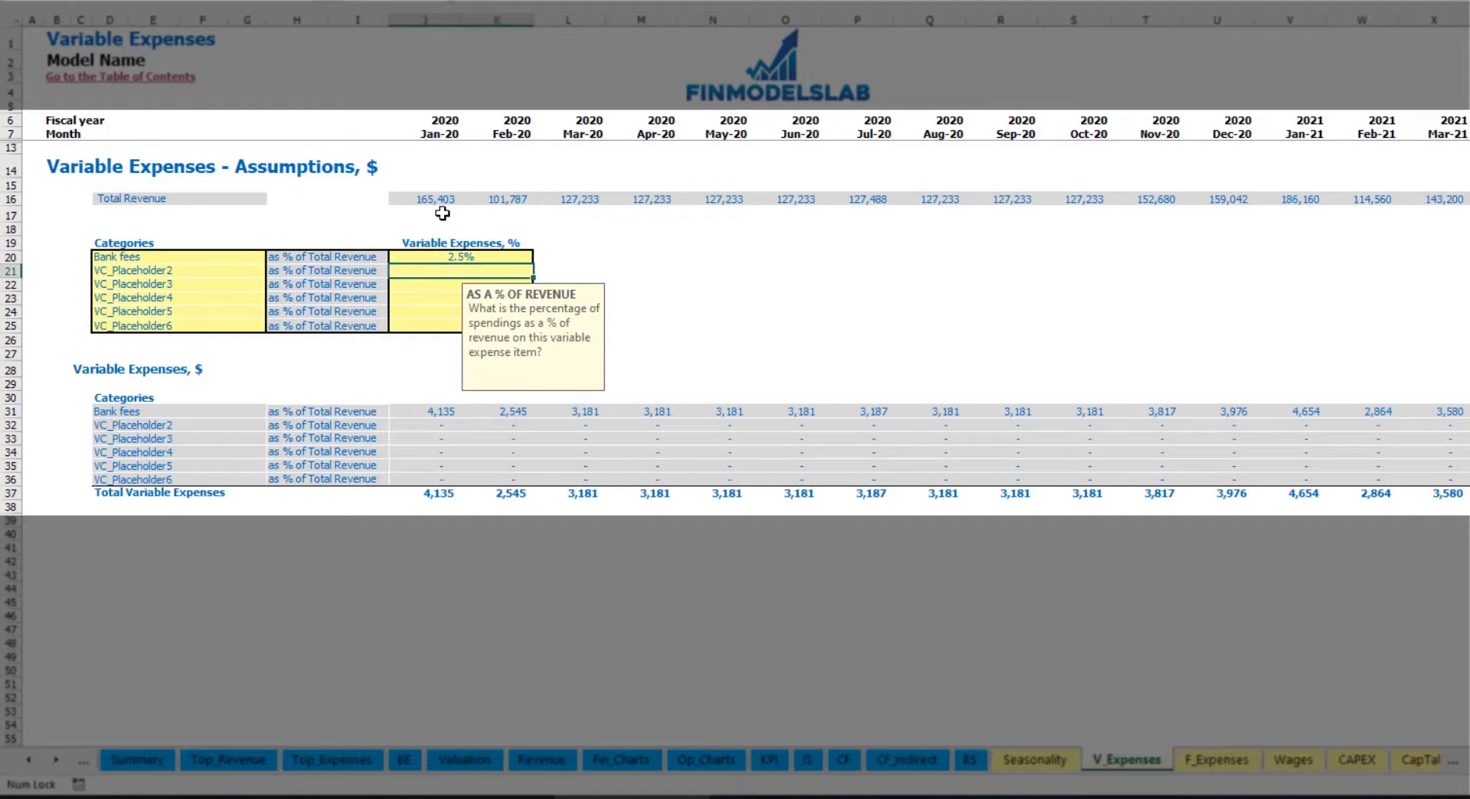
pyautogui.moveTo(434, 199); pyautogui.dragTo(1146, 203)
pyautogui.hscroll(15, 734, 307)
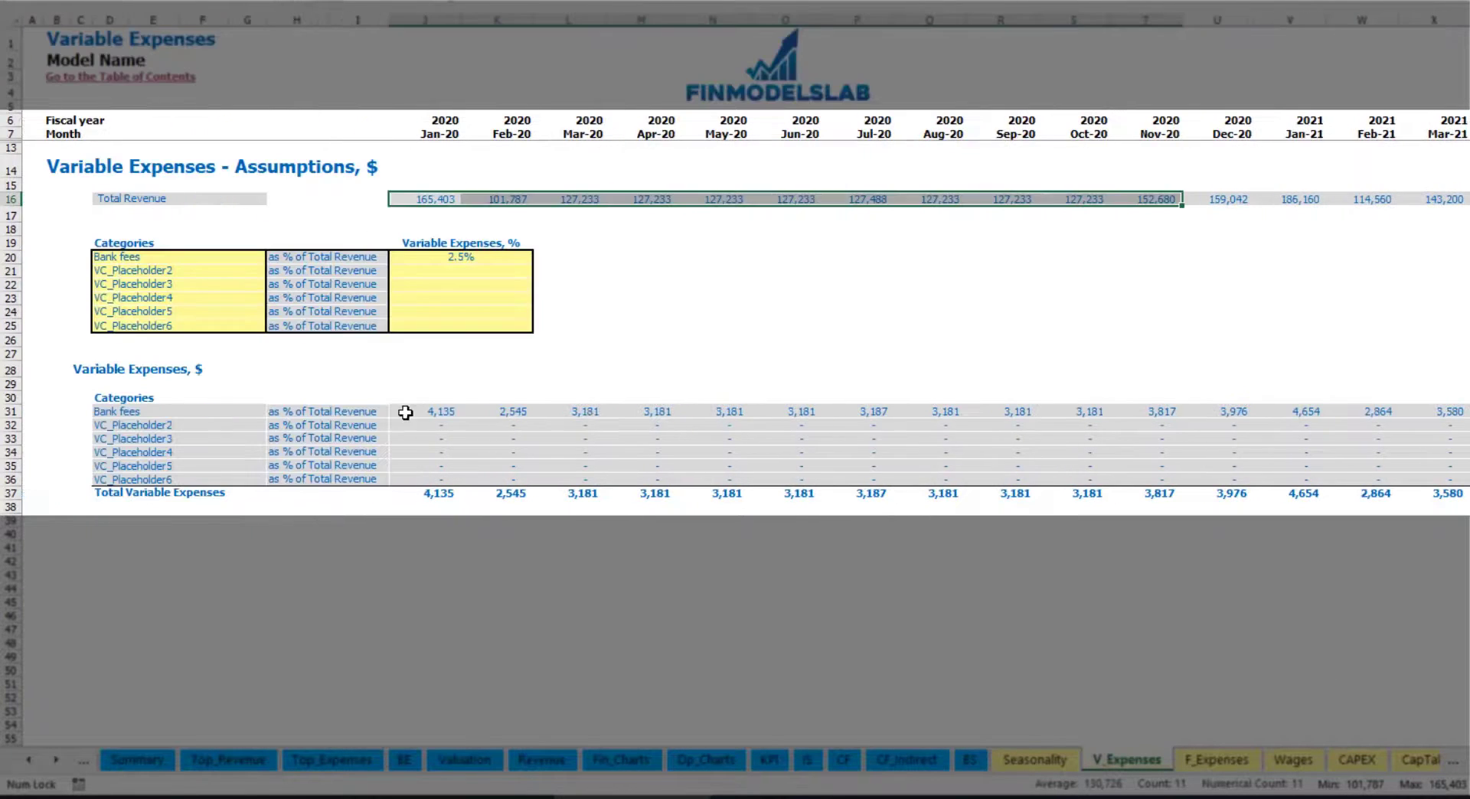
pyautogui.click(445, 413)
pyautogui.click(570, 411)
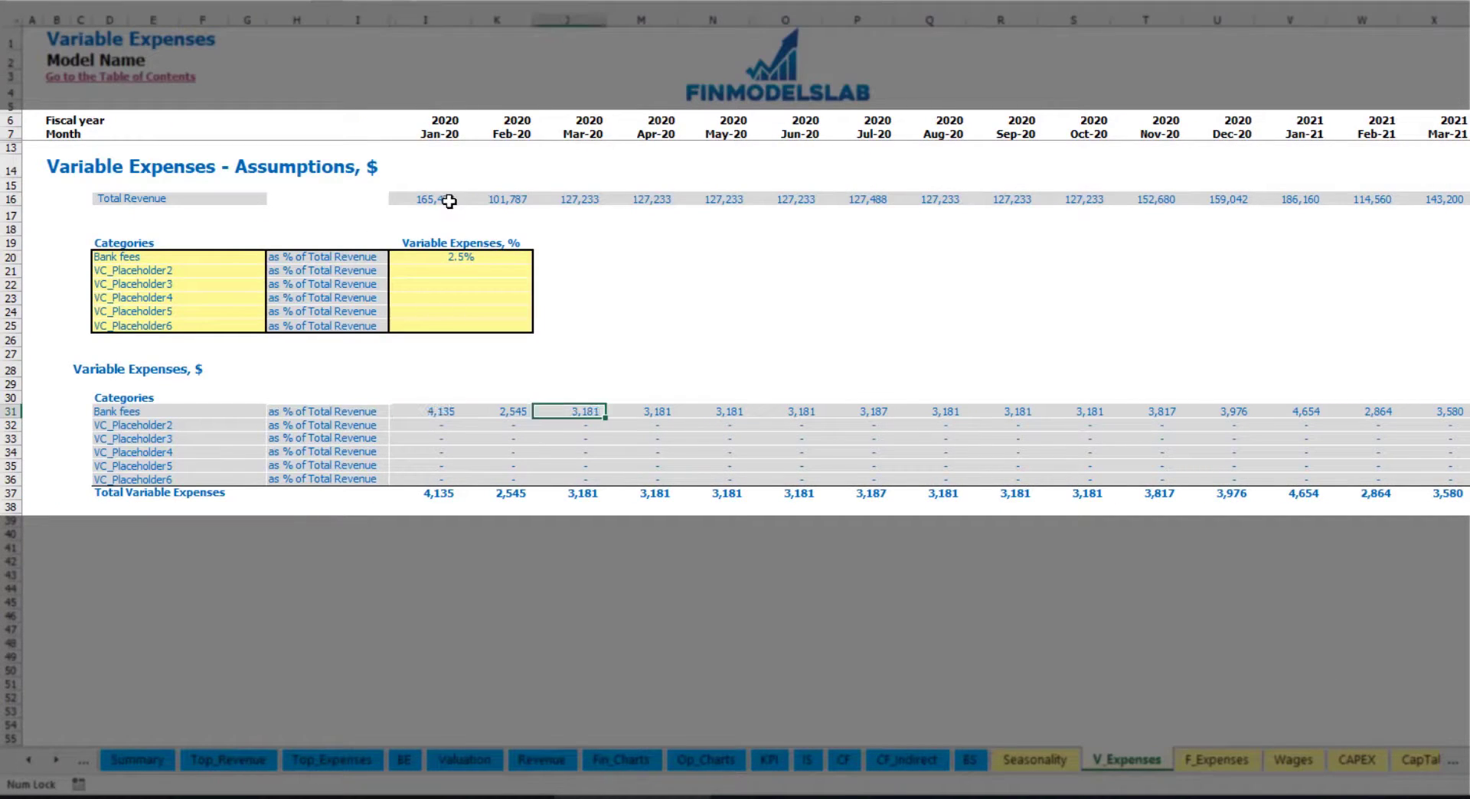
# - Name the second variable expense Other Var Exp and set it to 5% of total revenue
pyautogui.click(185, 272)
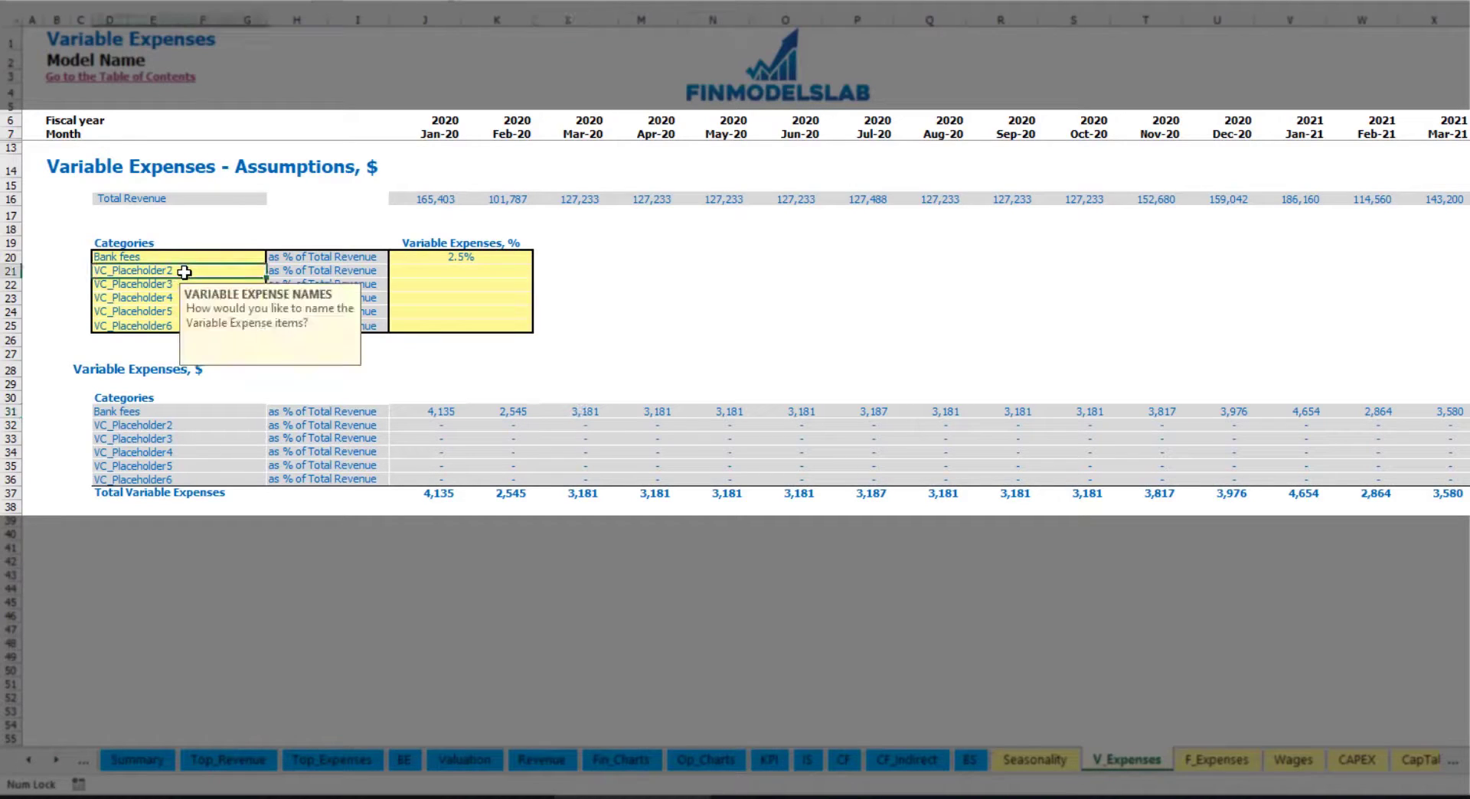
pyautogui.write('Other Var E')
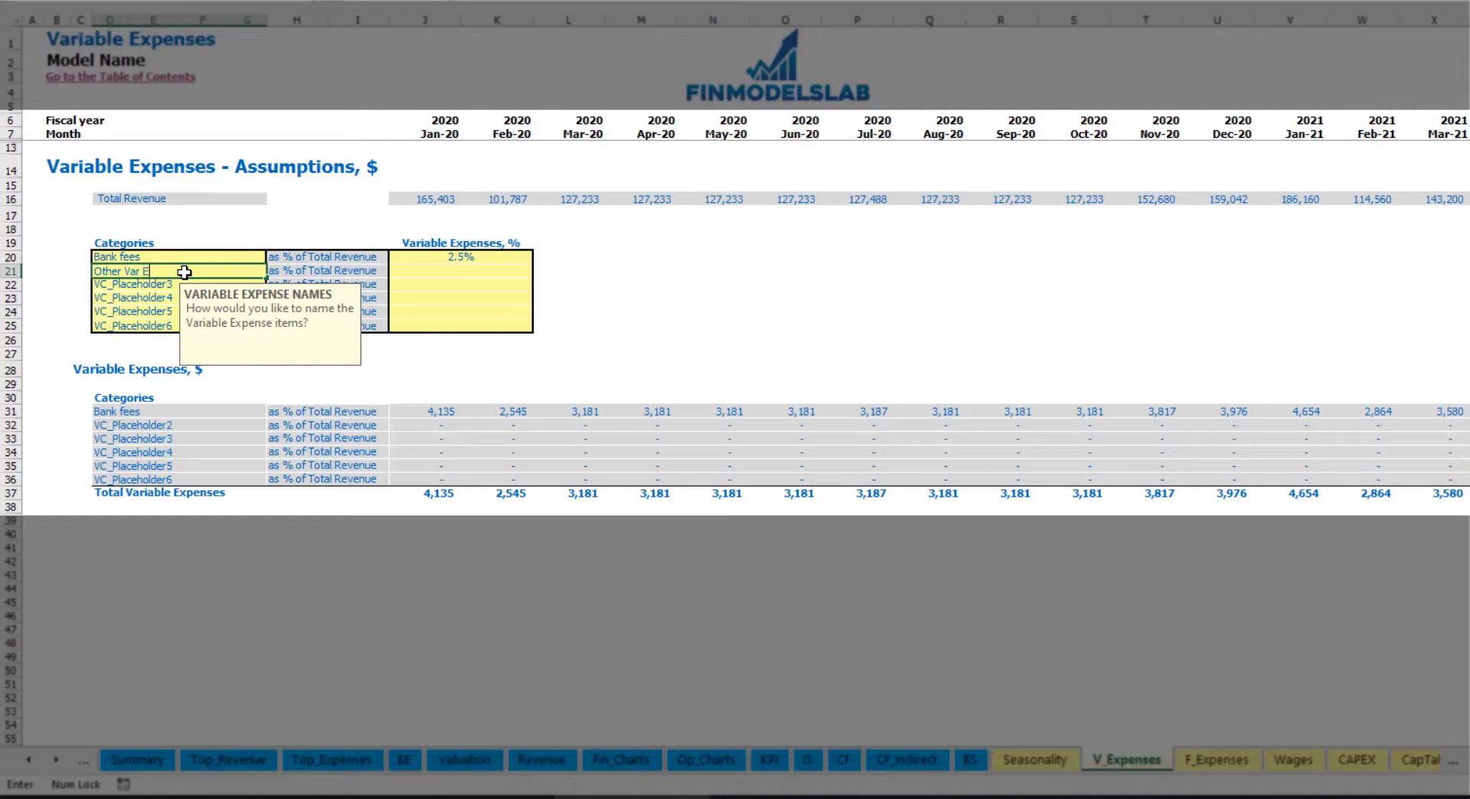
pyautogui.write('xp')
pyautogui.press('Return')
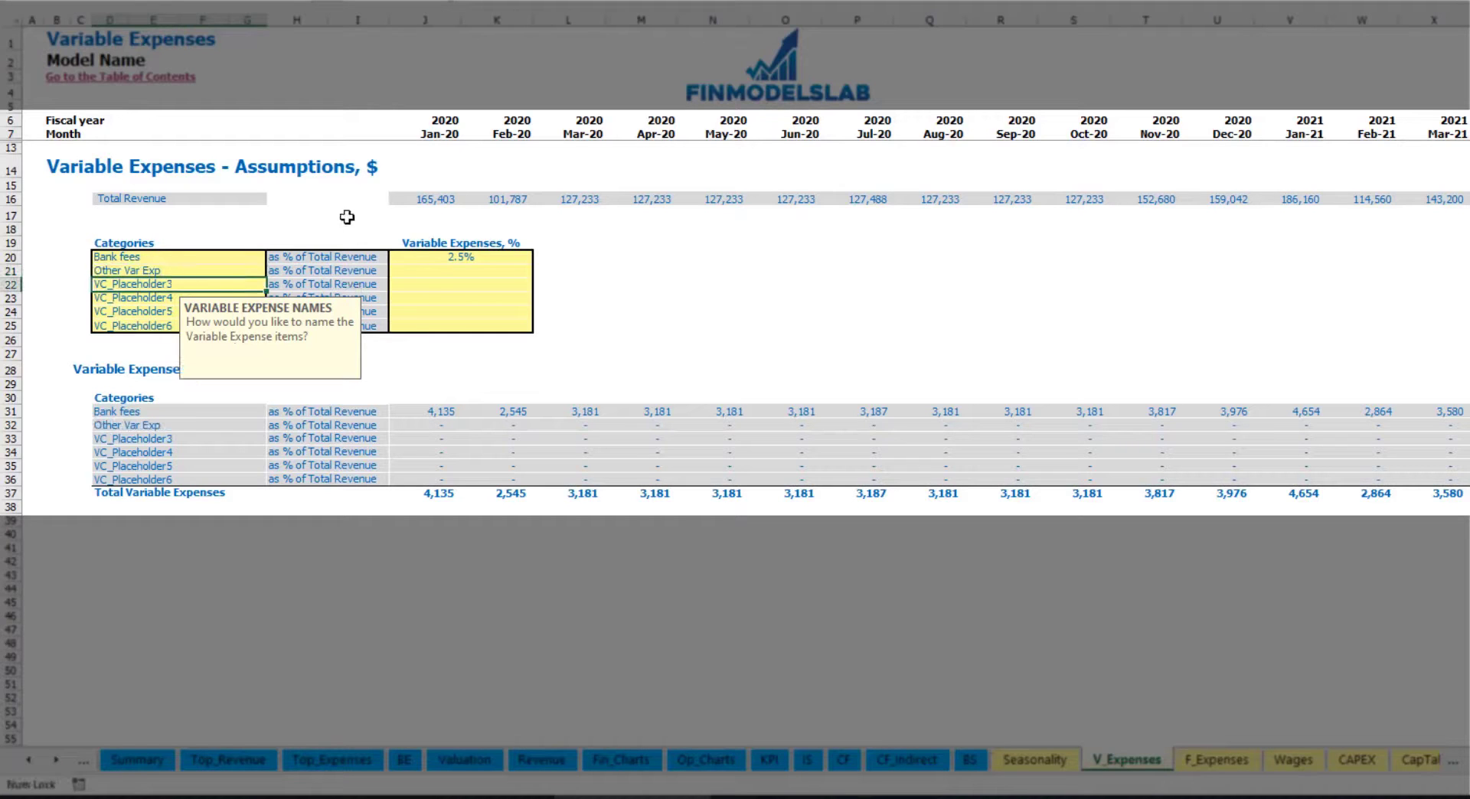
pyautogui.click(446, 269)
pyautogui.write('2.5')
pyautogui.press('Return')
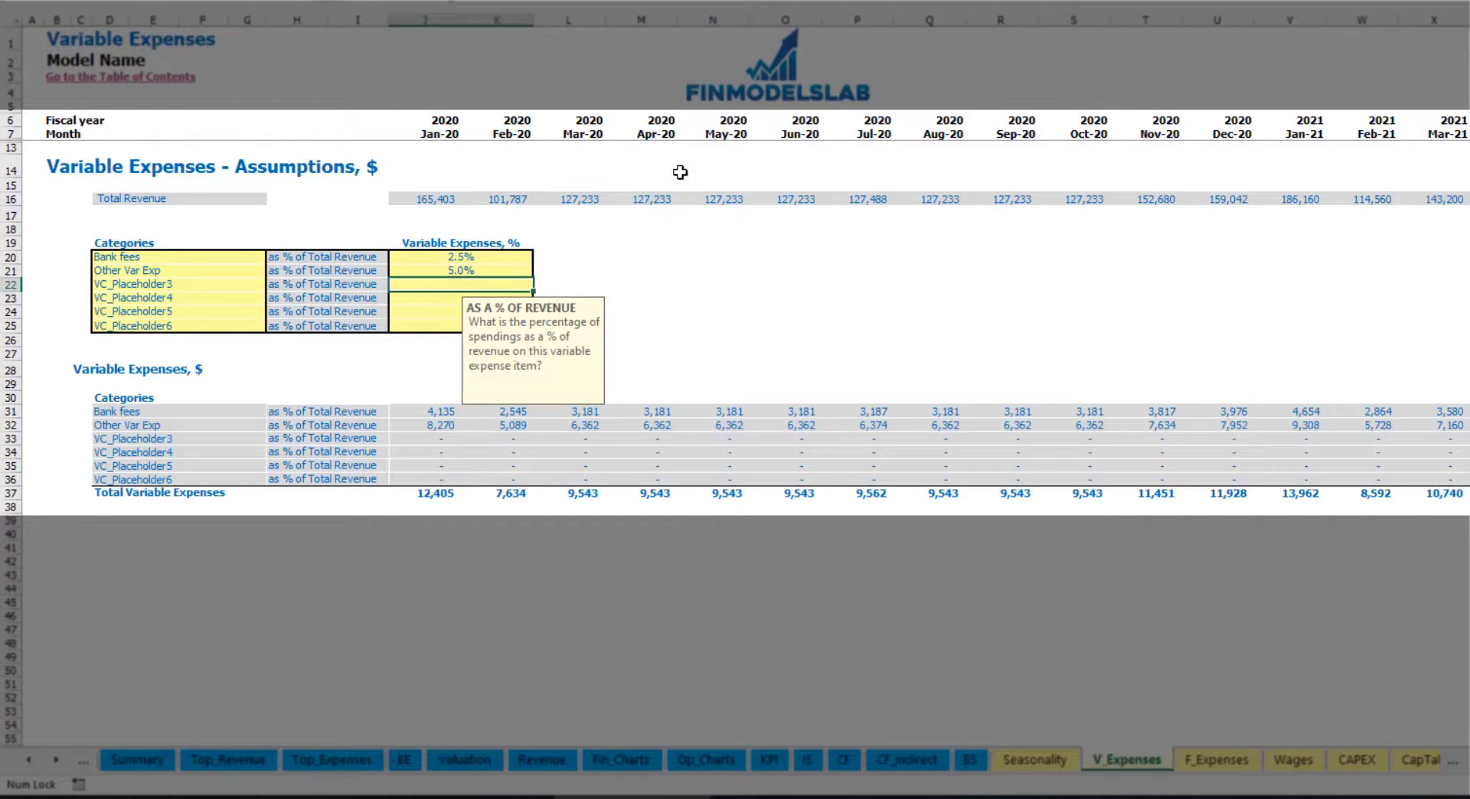
# - Name the third variable expense Direct Labor and set it to 15% of total revenue
pyautogui.click(234, 285)
pyautogui.write('Direct Labor')
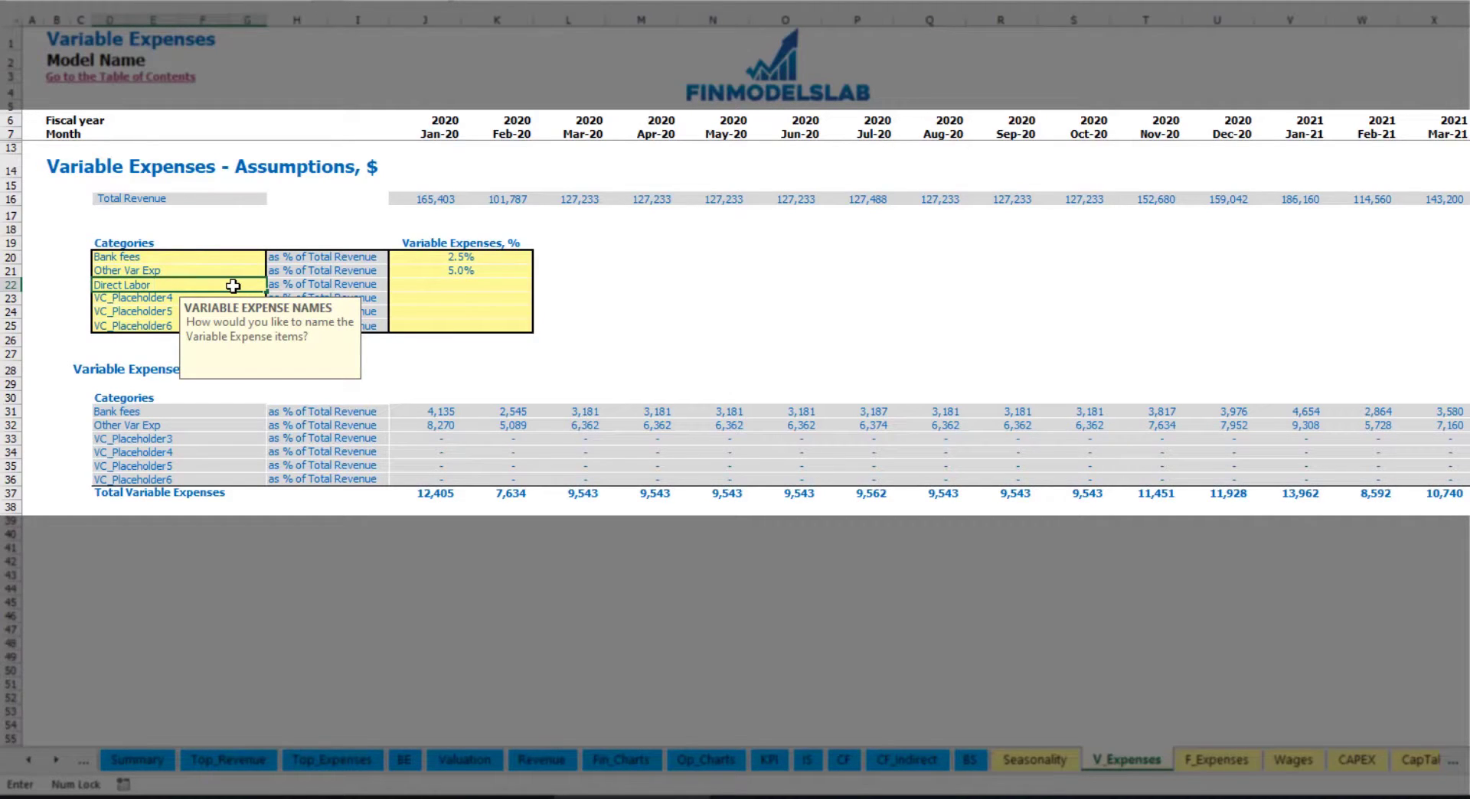
pyautogui.press('Return')
pyautogui.click(433, 286)
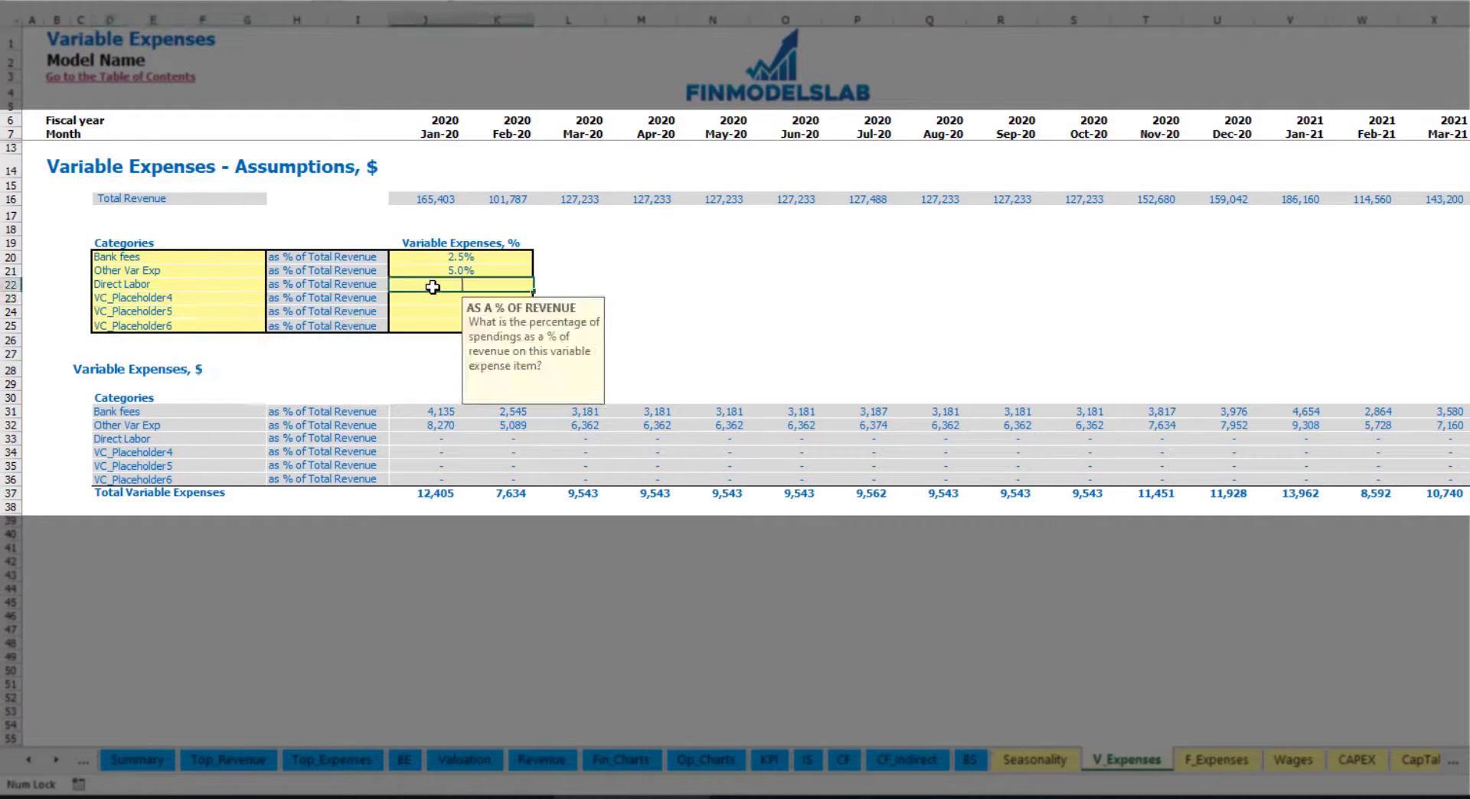
pyautogui.write('15')
pyautogui.press('Return')
pyautogui.click(427, 408)
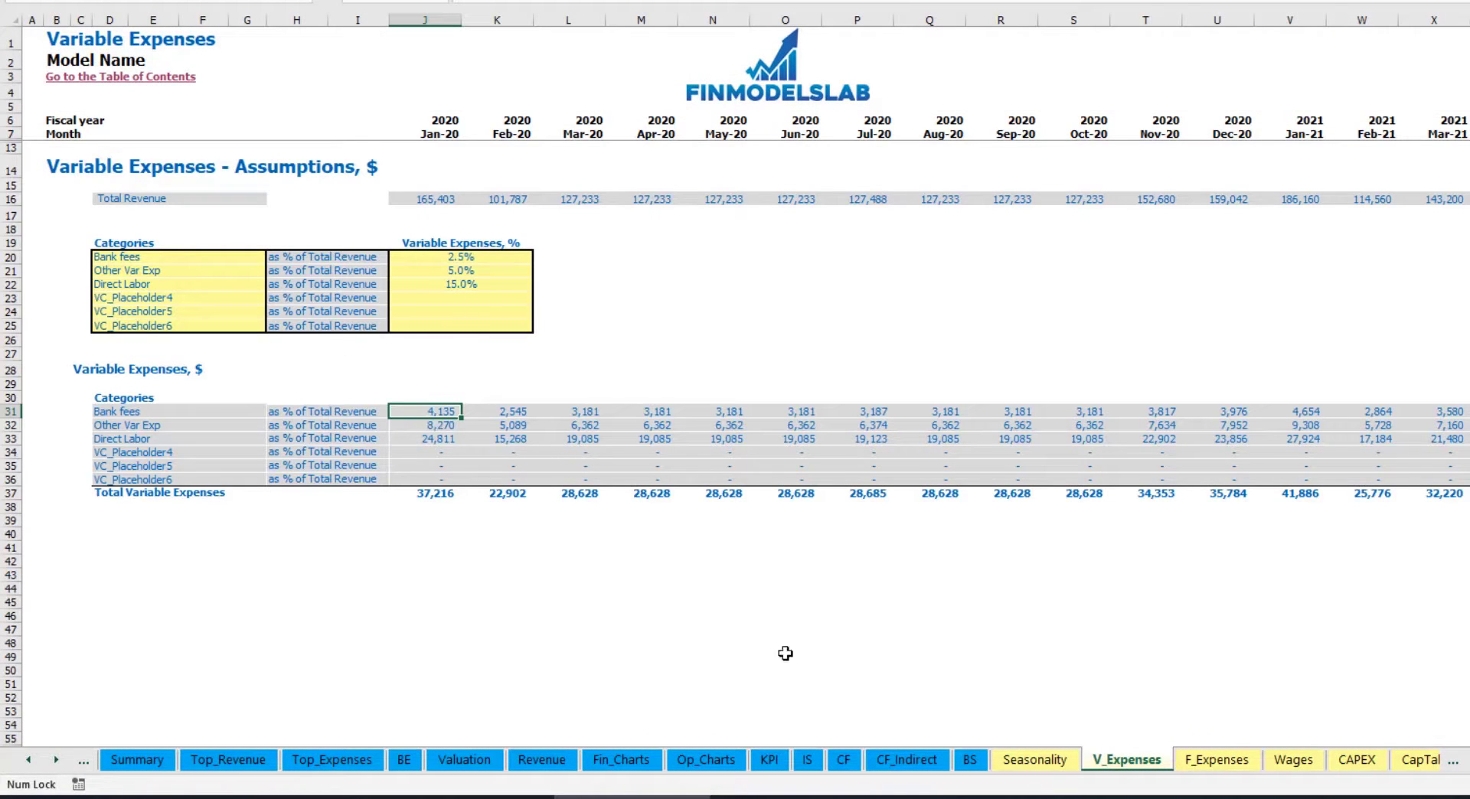
# - Expand Total Variable Expenses in the income statement and examine the monthly amounts of its categories
pyautogui.click(807, 759)
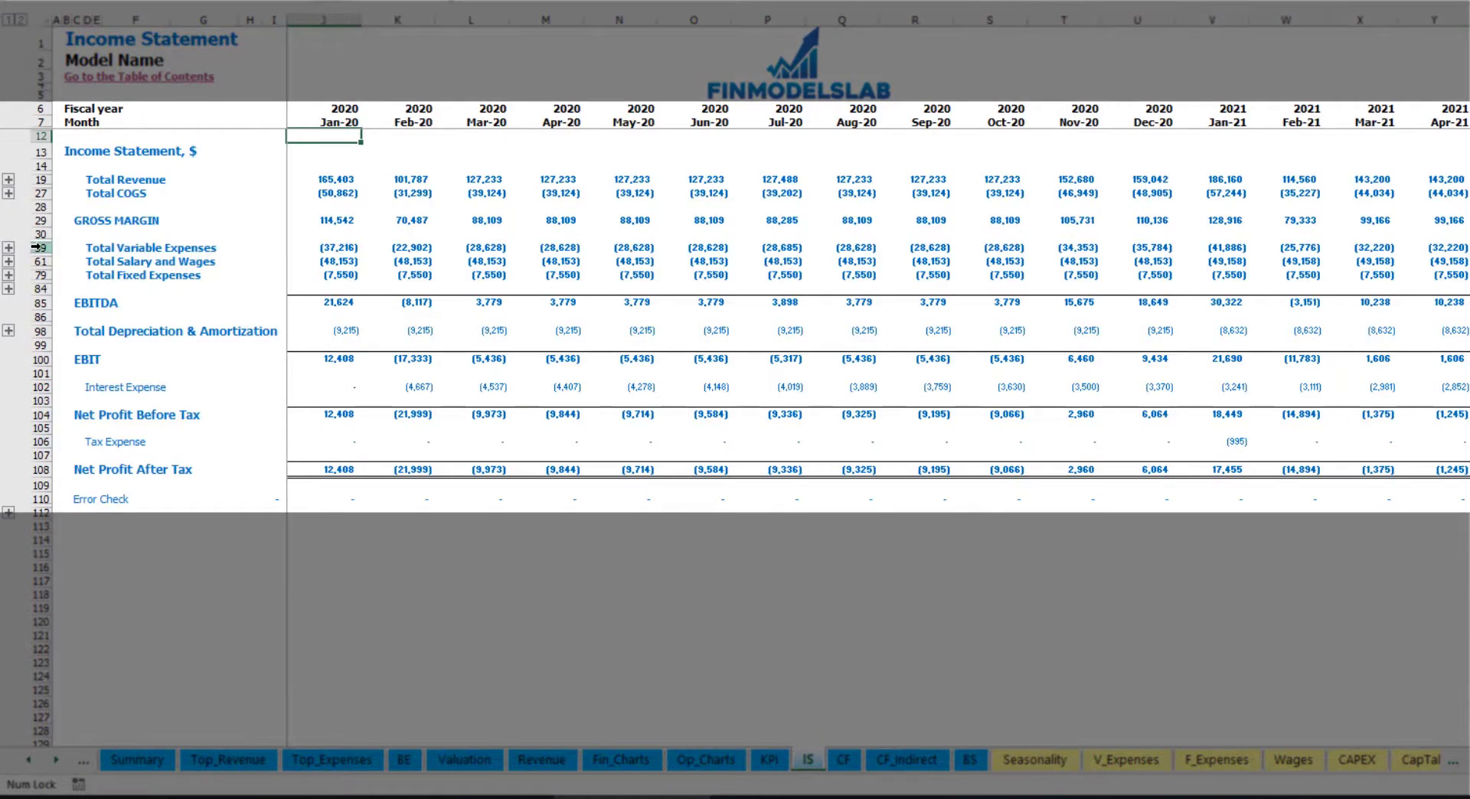
pyautogui.click(39, 248)
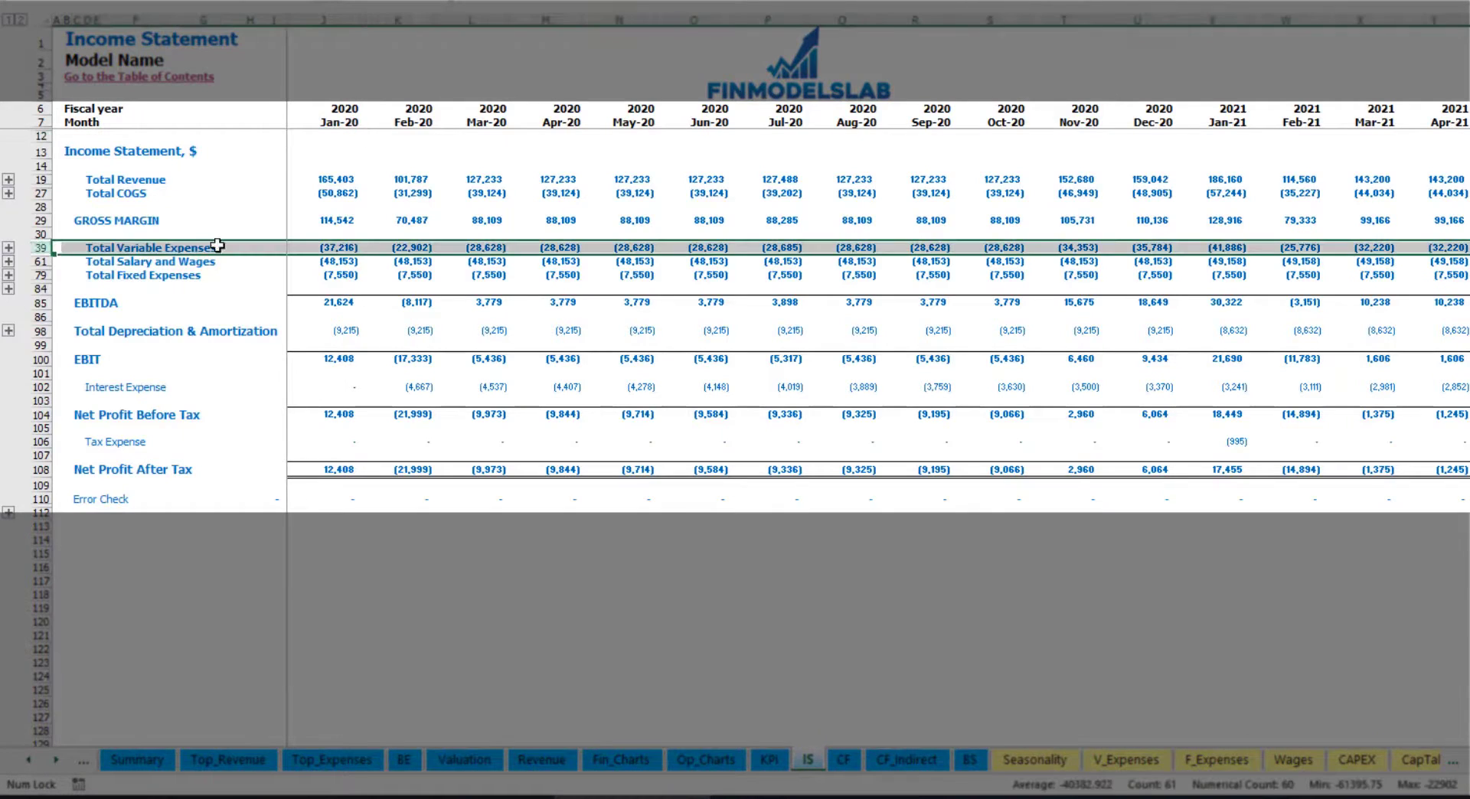
pyautogui.click(8, 248)
pyautogui.moveTo(43, 276); pyautogui.dragTo(56, 331)
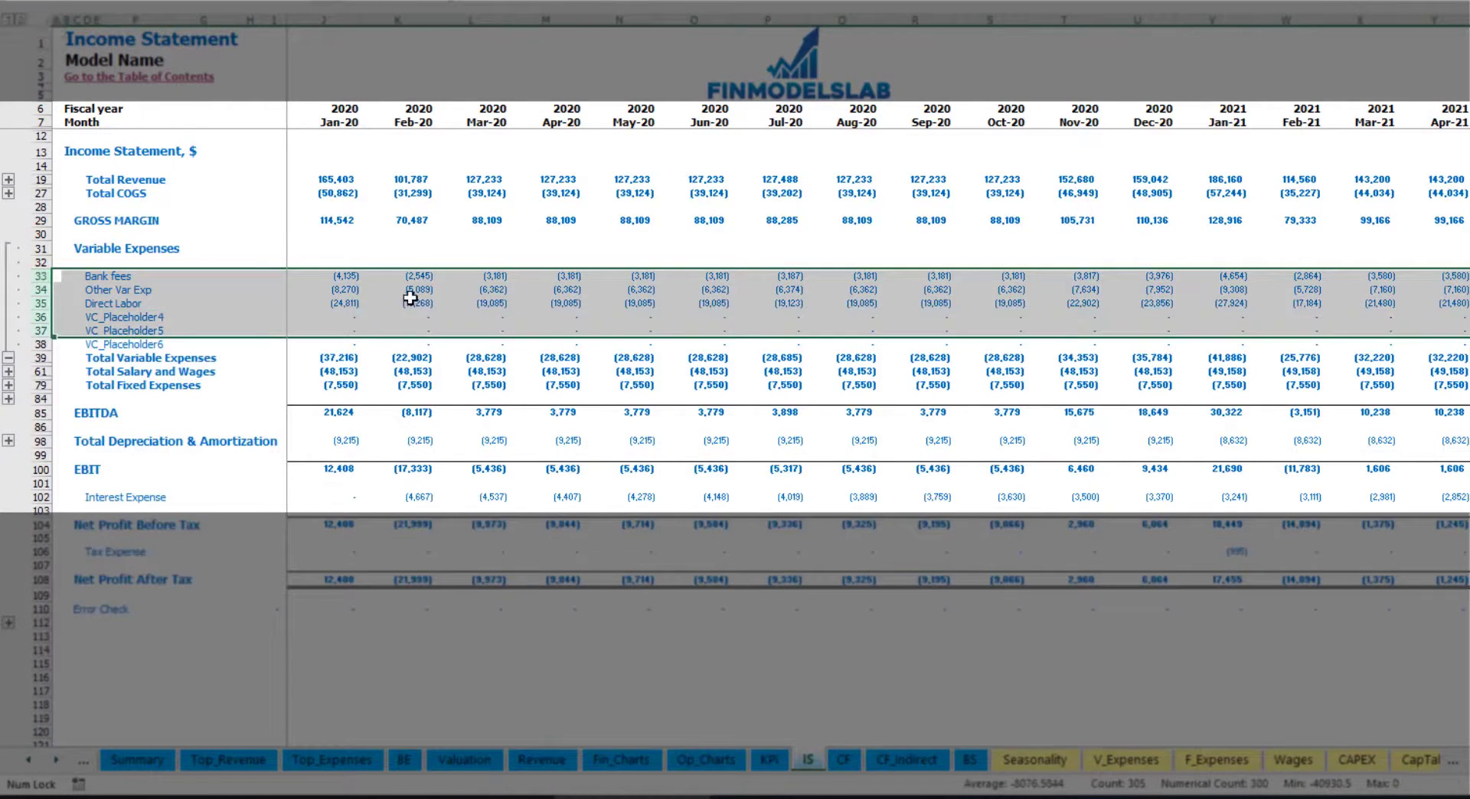
pyautogui.click(353, 277)
pyautogui.click(521, 276)
pyautogui.moveTo(92, 276); pyautogui.dragTo(97, 338)
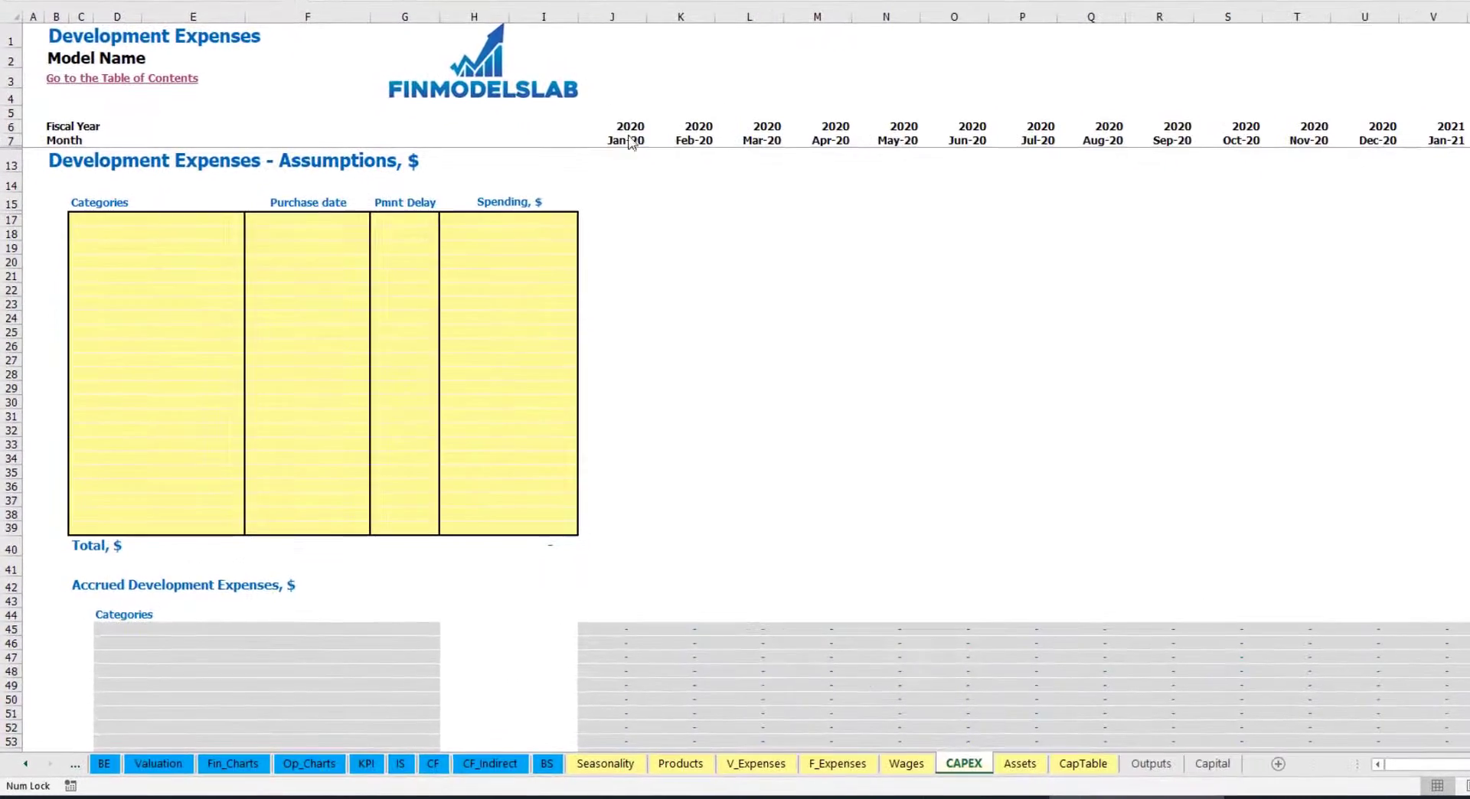
# - Add Office dev as the first development expense category with a Feb-20 purchase date
pyautogui.click(198, 219)
pyautogui.write('O')
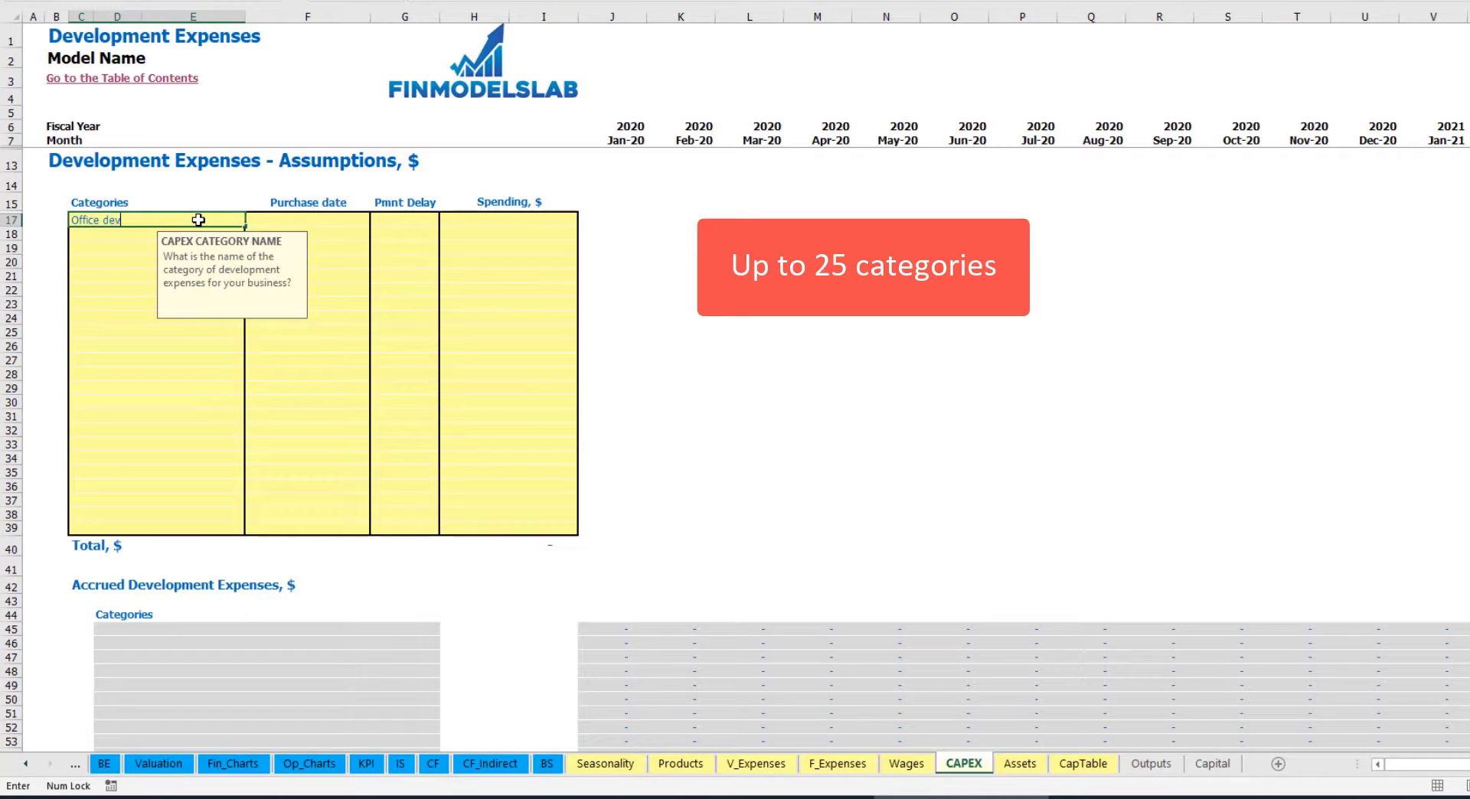
pyautogui.write('ffice dev')
pyautogui.press('Return')
pyautogui.click(306, 219)
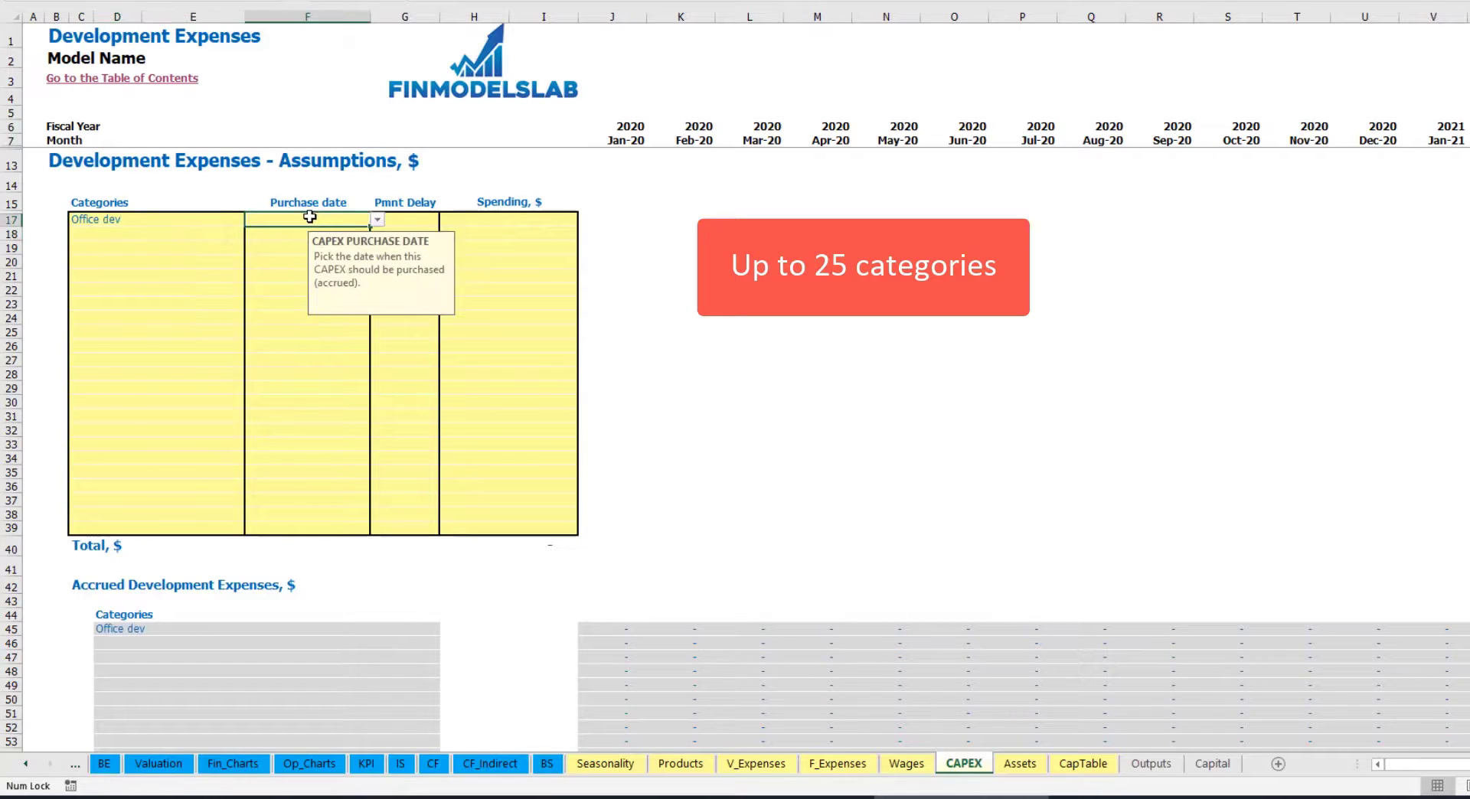
pyautogui.click(378, 221)
pyautogui.click(341, 250)
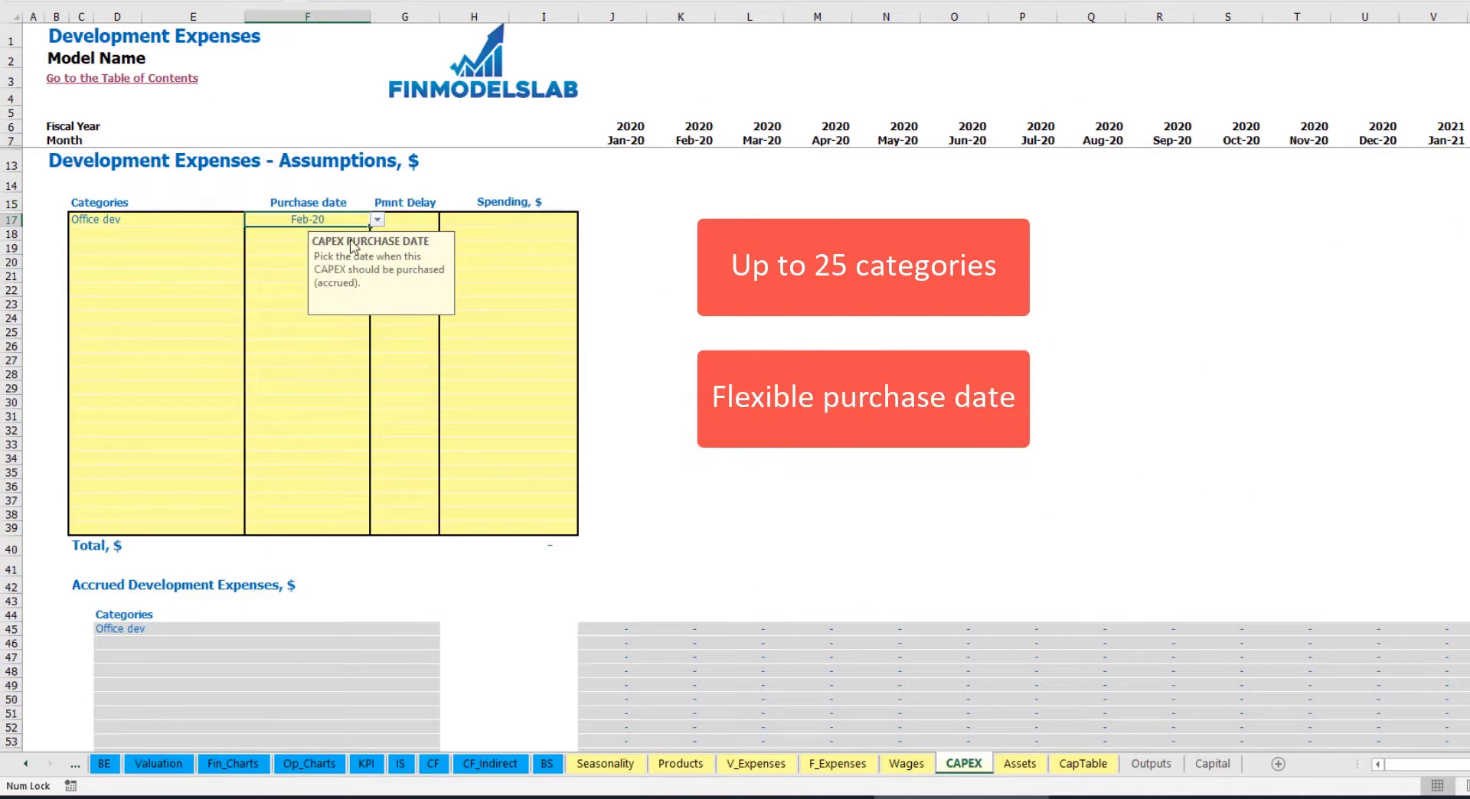
# - Set the Office dev spending to 10,000 and its payment delay to 2M
pyautogui.click(487, 217)
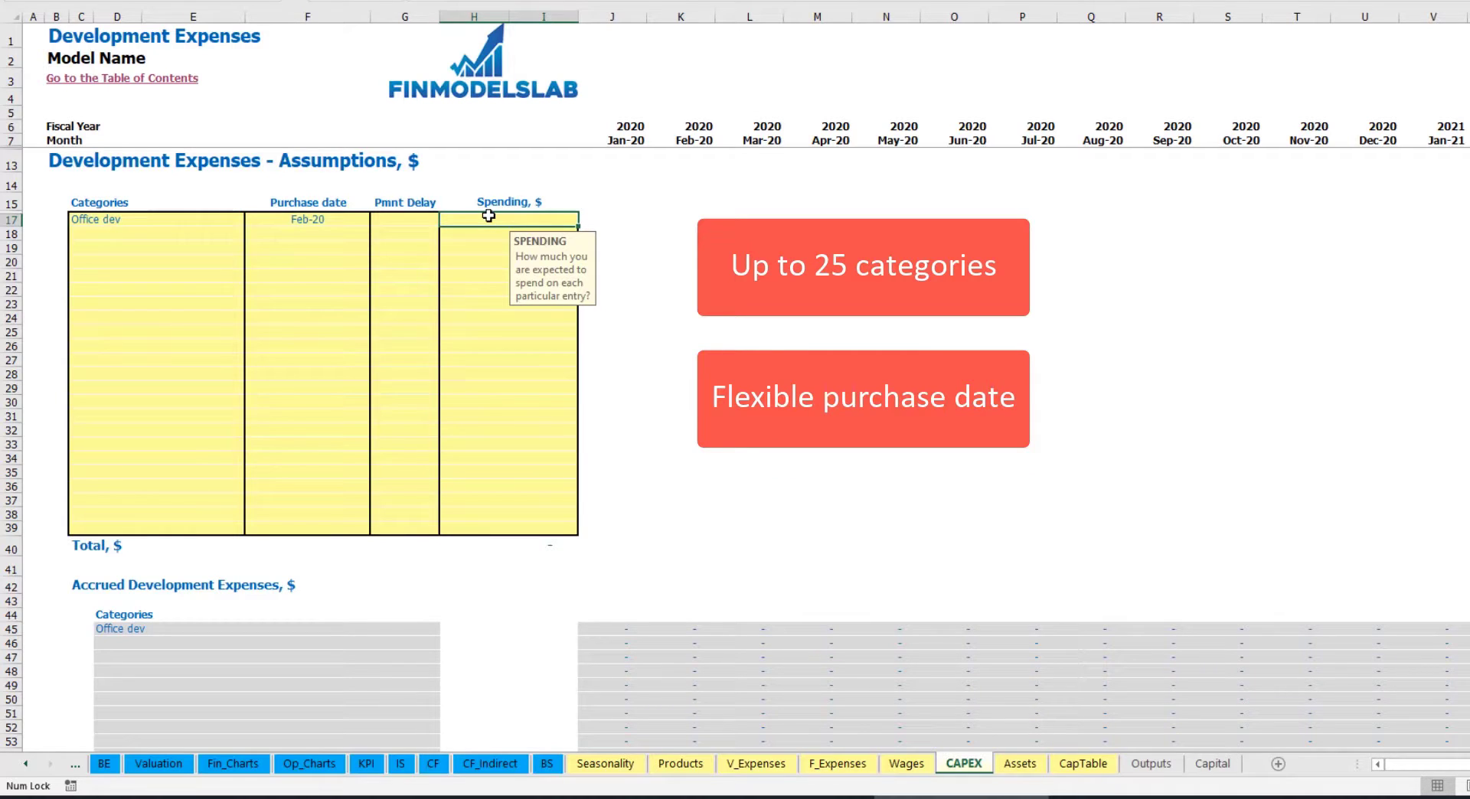
pyautogui.write('10000')
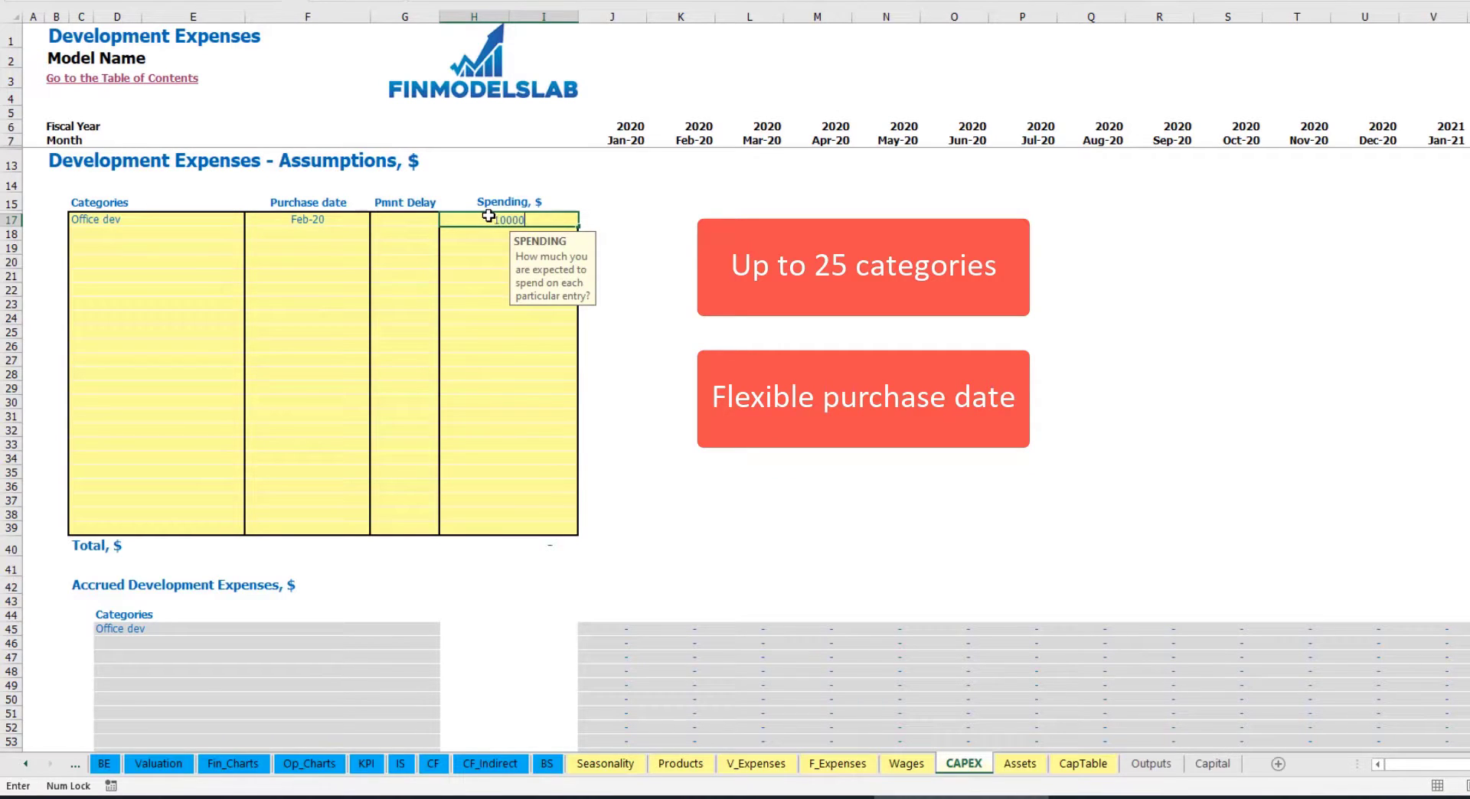
pyautogui.press('Return')
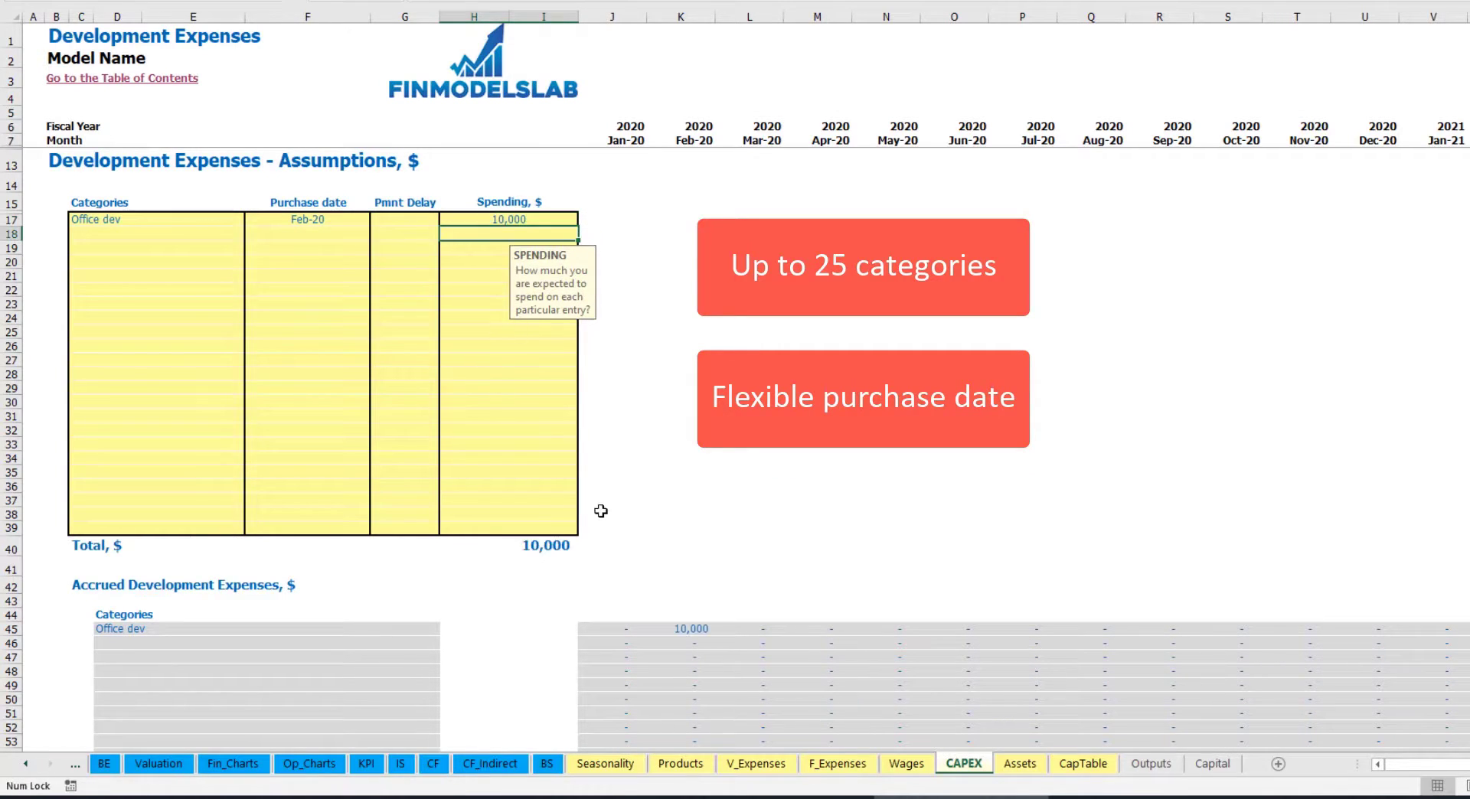
pyautogui.click(412, 220)
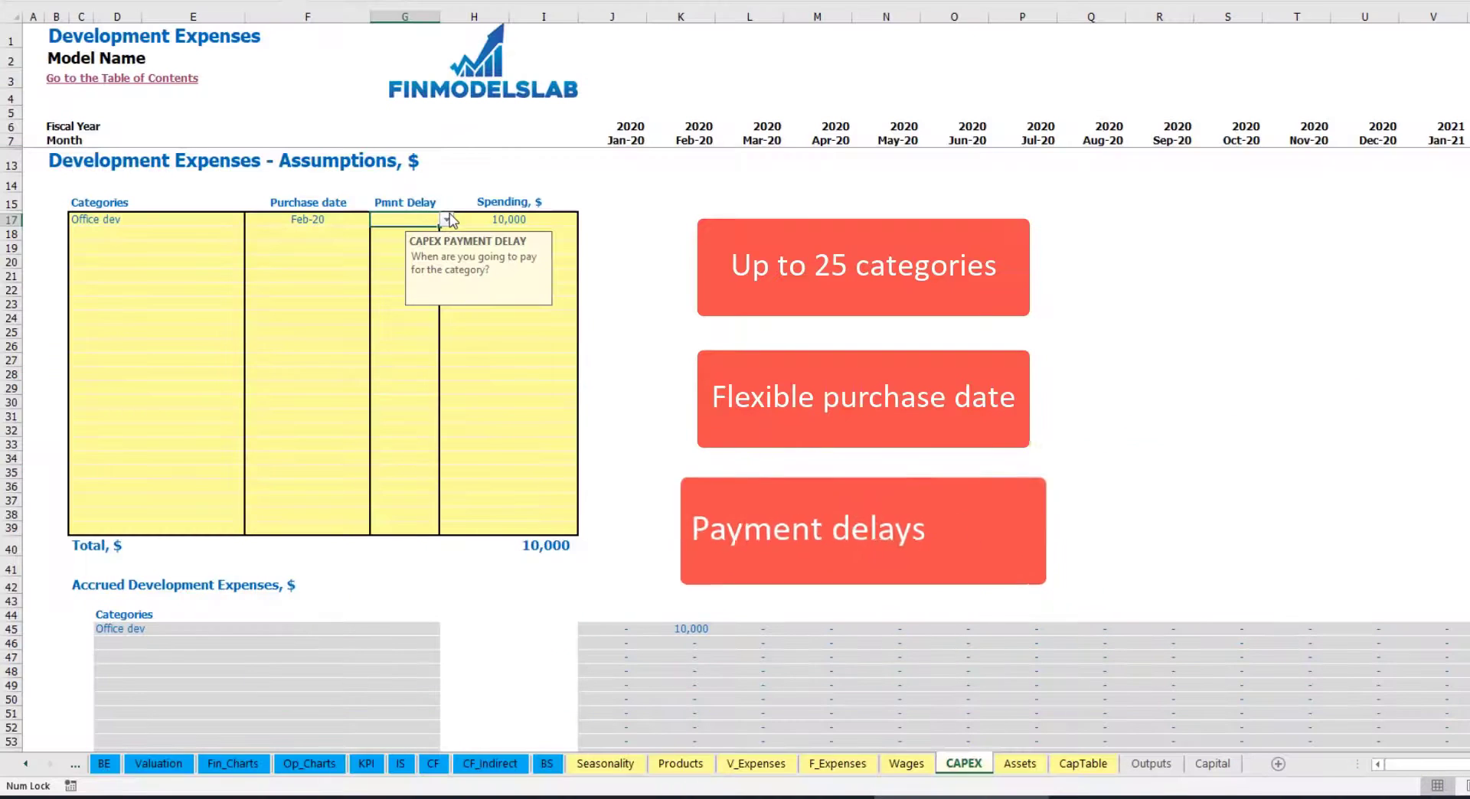
pyautogui.click(446, 219)
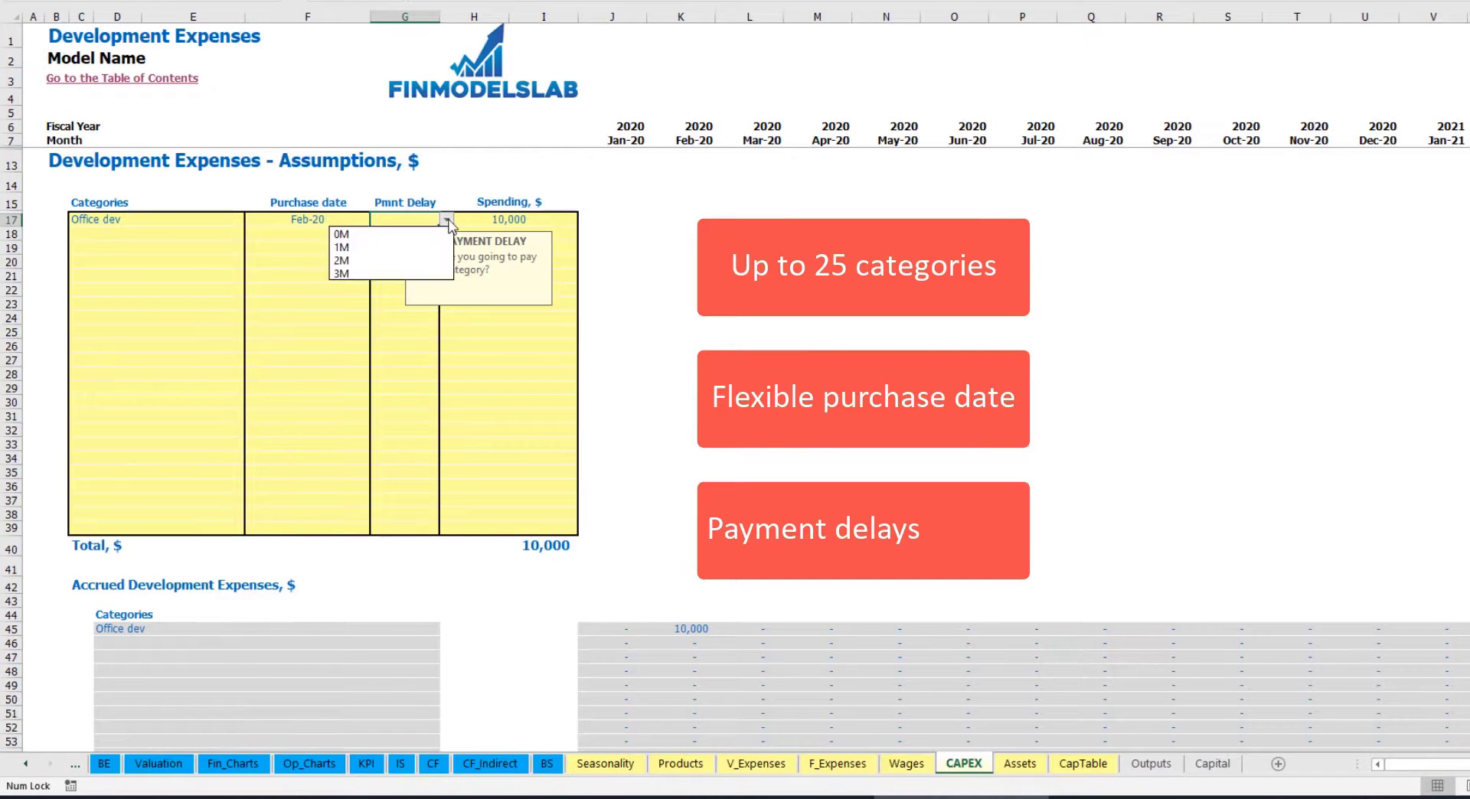
pyautogui.click(396, 261)
pyautogui.click(727, 264)
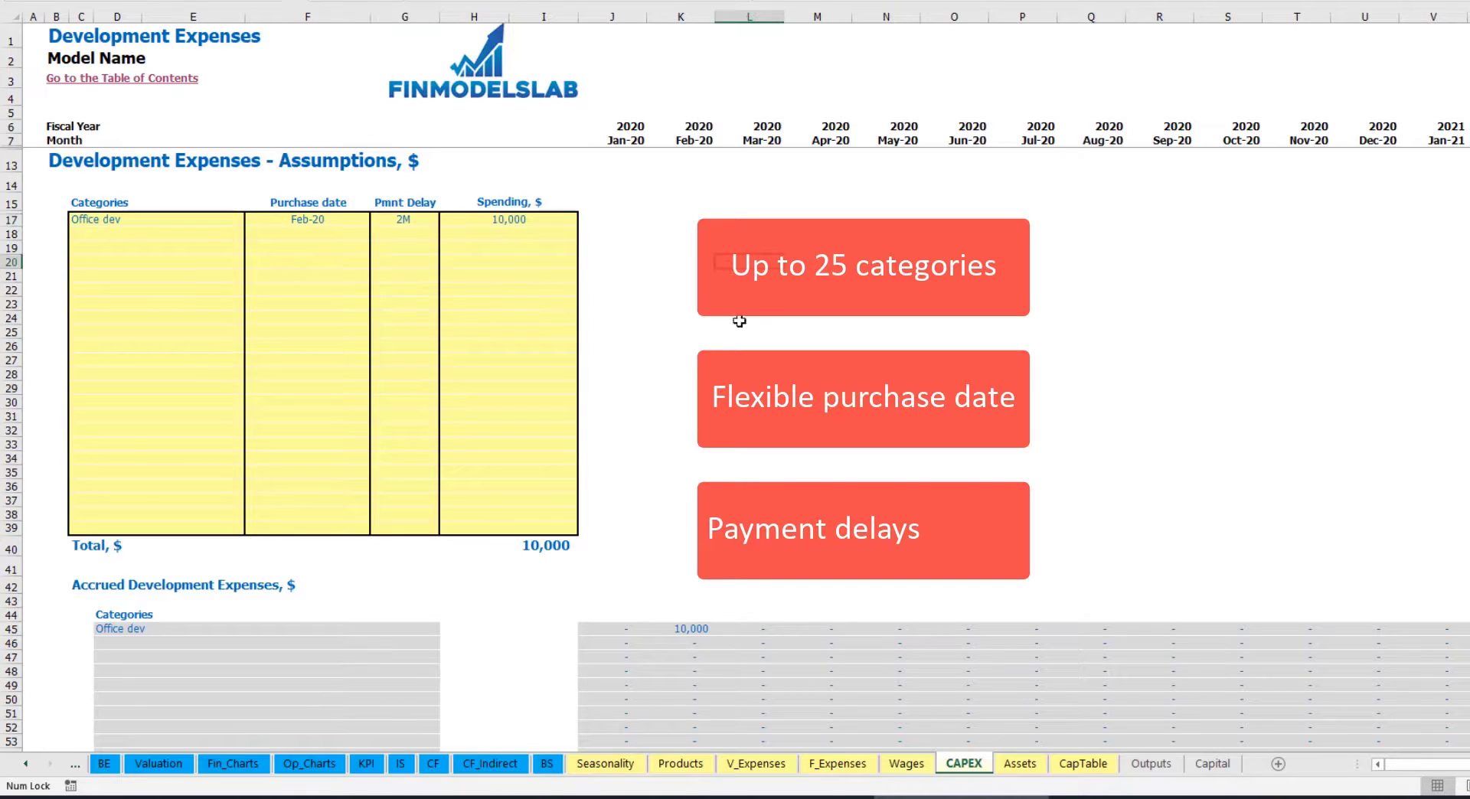
# - Examine when the Office dev expense is accrued and paid, and how it affects the CAPEX summary balances
pyautogui.click(693, 629)
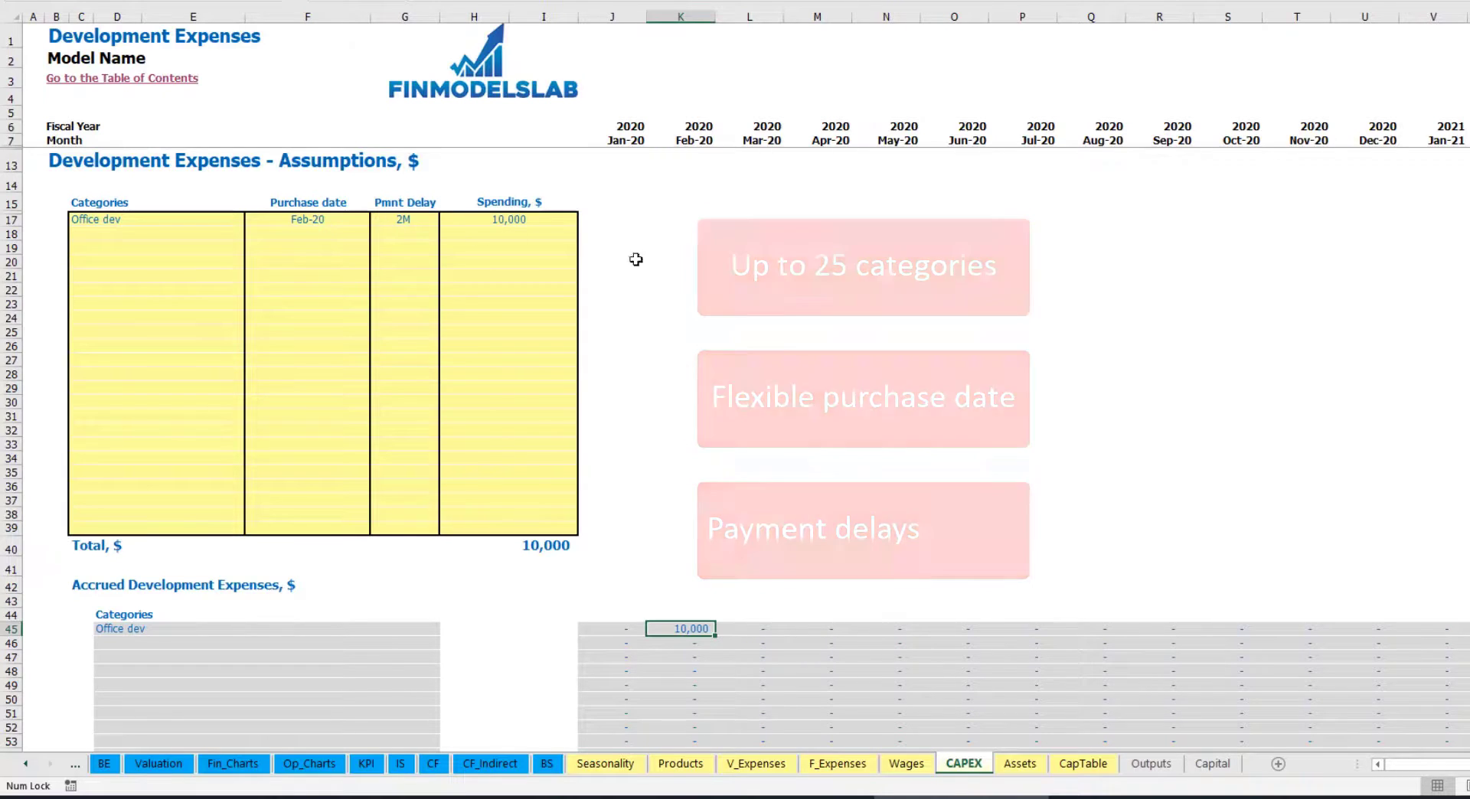
pyautogui.scroll(-7, 689, 332)
pyautogui.scroll(-3, 692, 337)
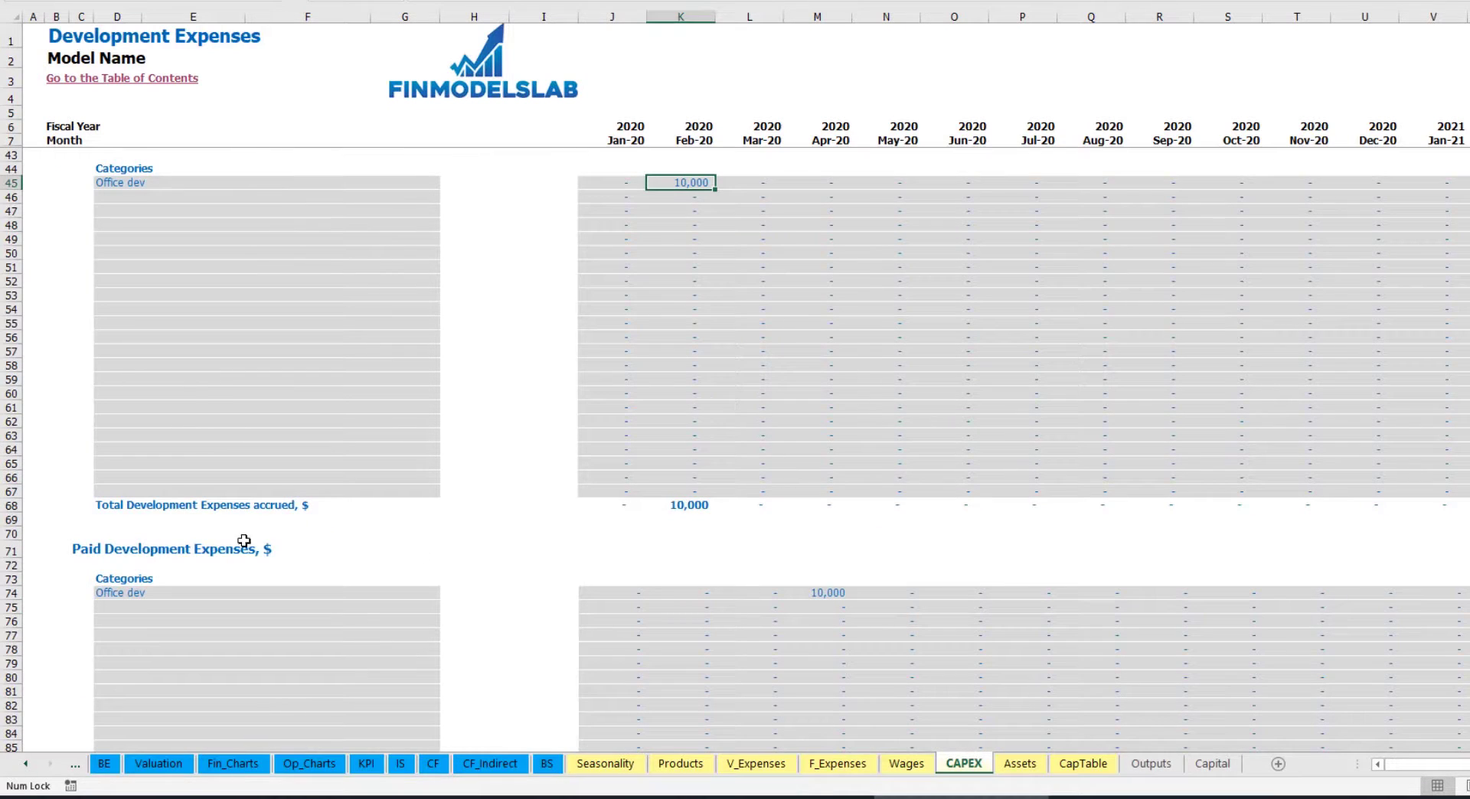
pyautogui.click(818, 593)
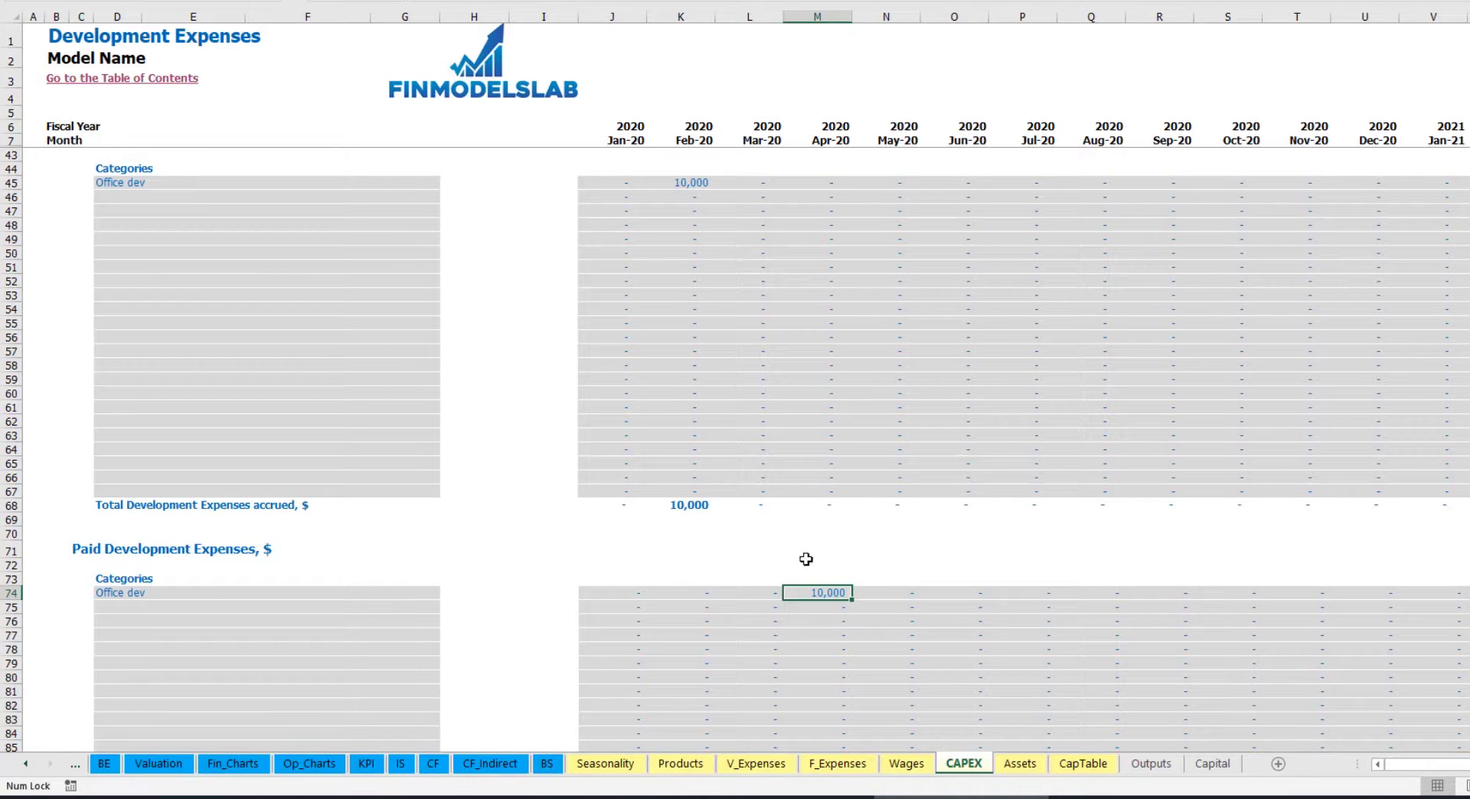
pyautogui.scroll(-13, 791, 590)
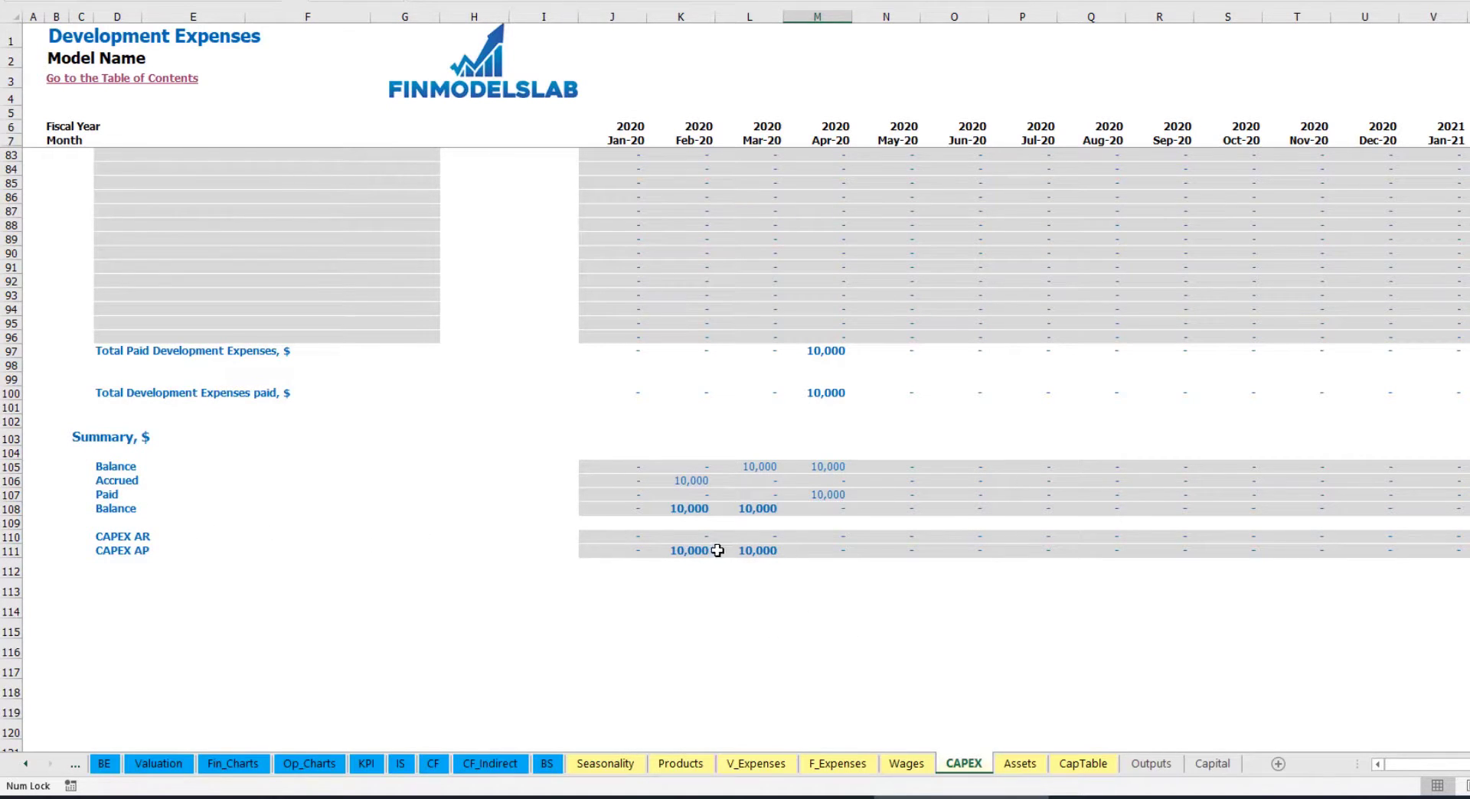
# - Add Other dev exp as the second development expense category with a Mar-20 purchase date
pyautogui.scroll(20, 758, 448)
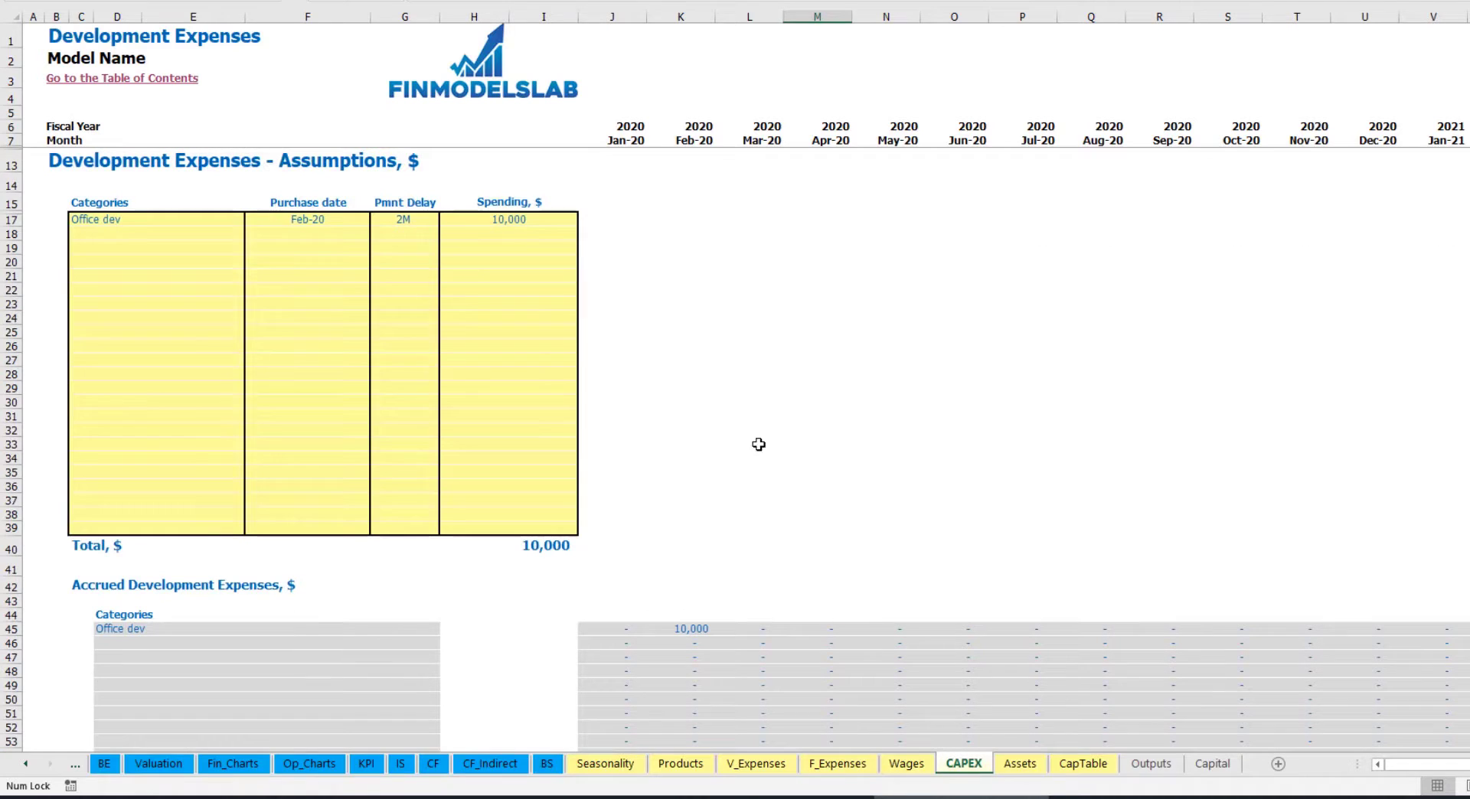
pyautogui.click(131, 231)
pyautogui.write('Other dev')
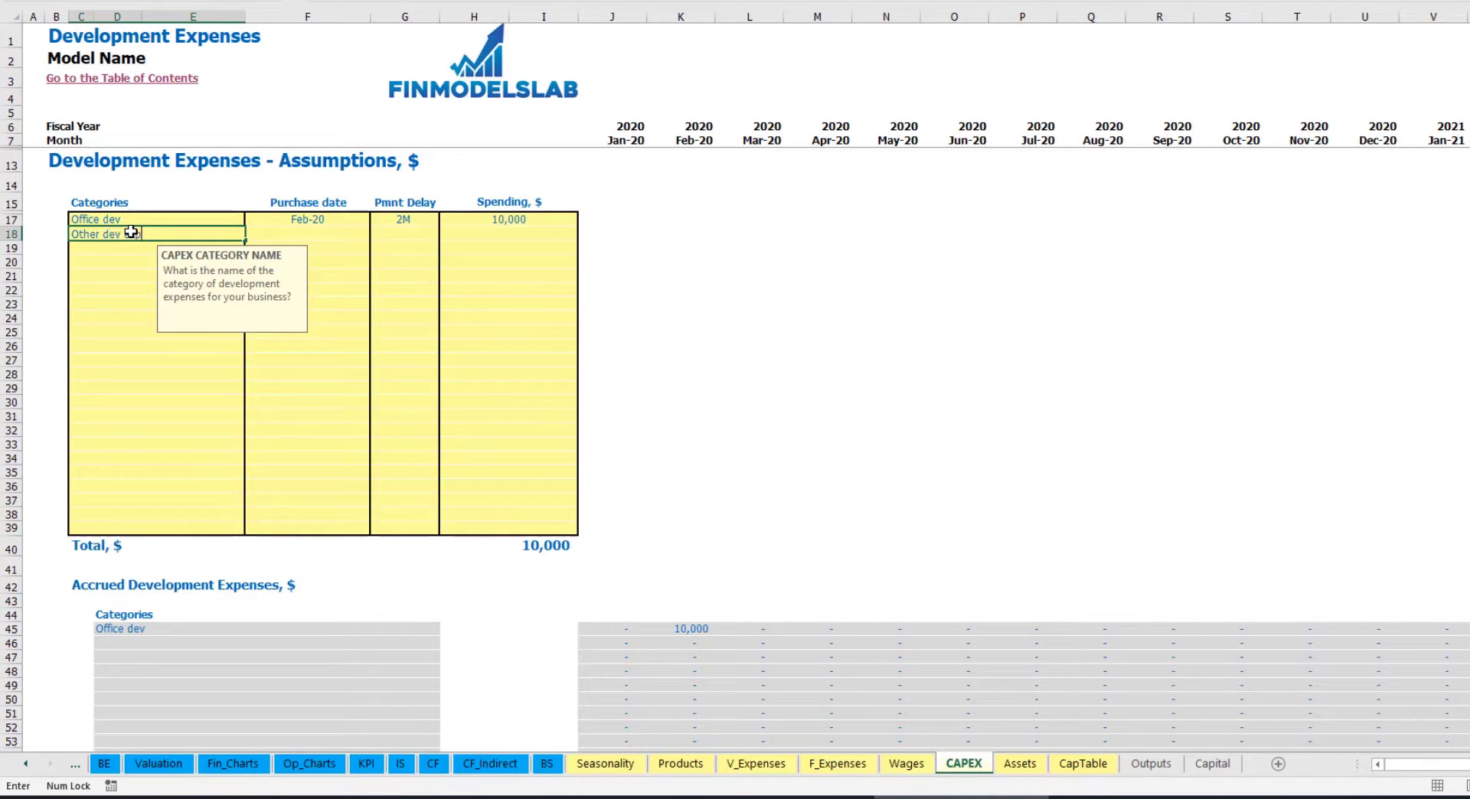
pyautogui.write(' exp')
pyautogui.press('Return')
pyautogui.click(348, 229)
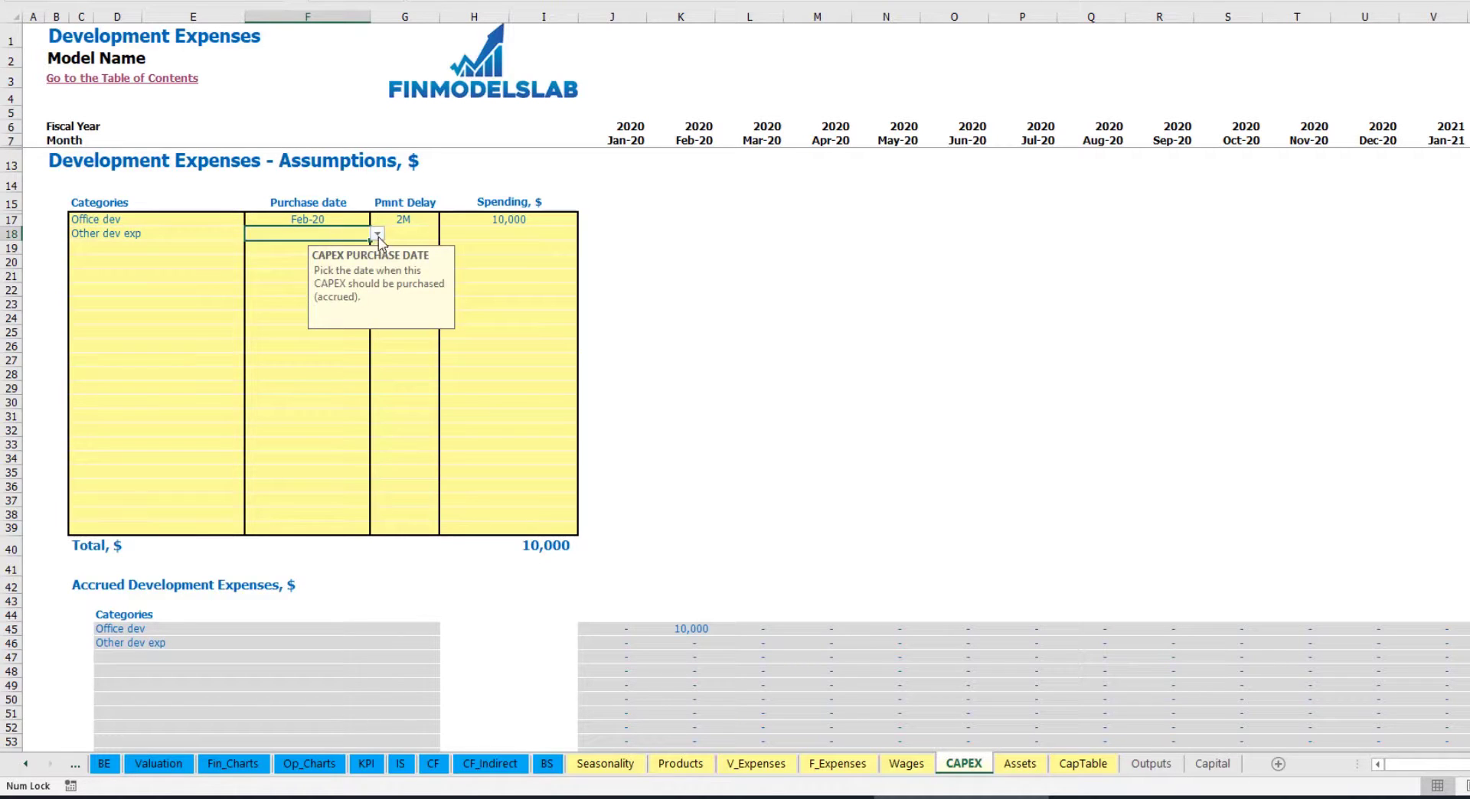
pyautogui.click(378, 235)
pyautogui.click(346, 277)
# - Set the Other dev exp spending to 5,000 and its payment delay to 0M
pyautogui.click(487, 238)
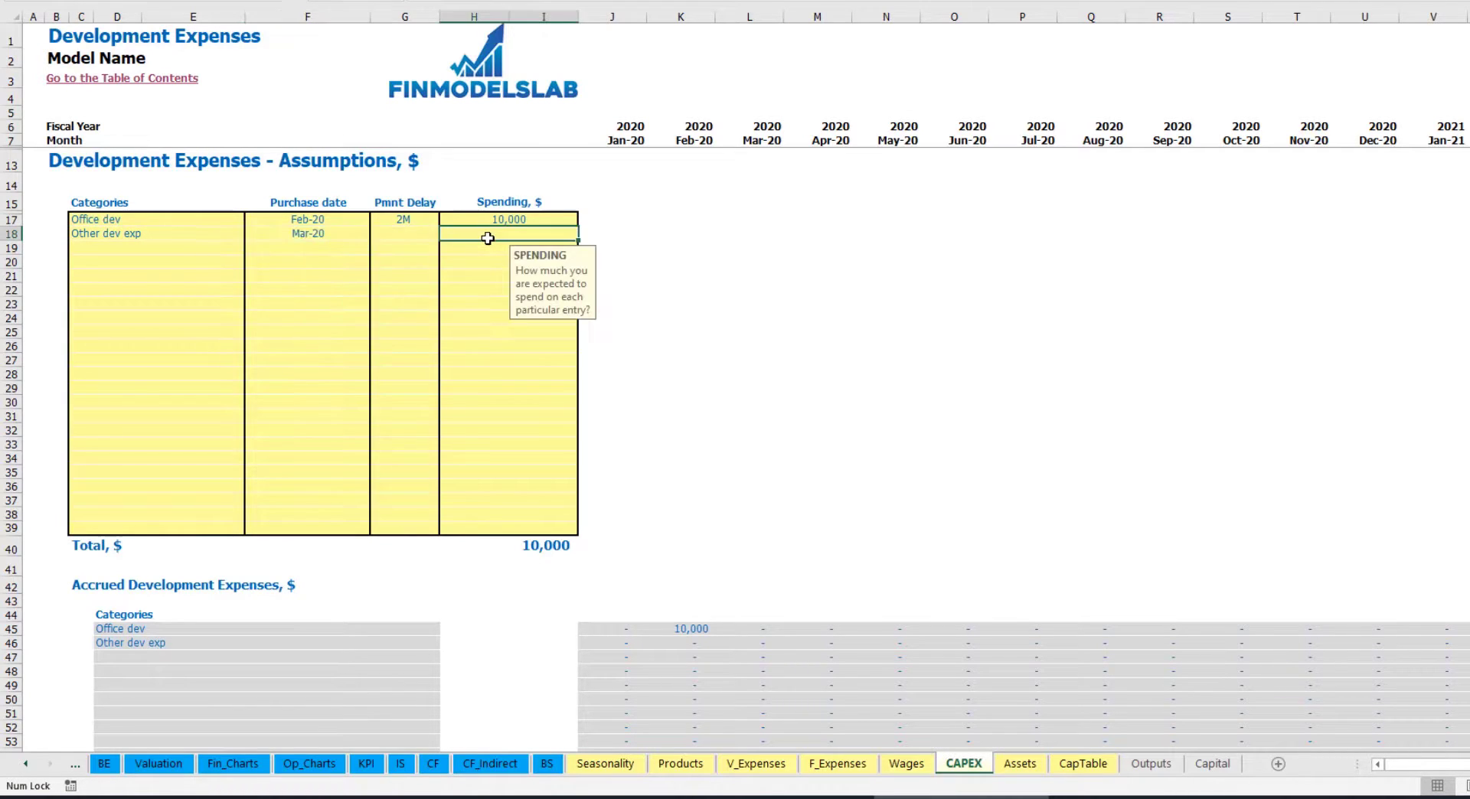
pyautogui.write('5000')
pyautogui.press('Return')
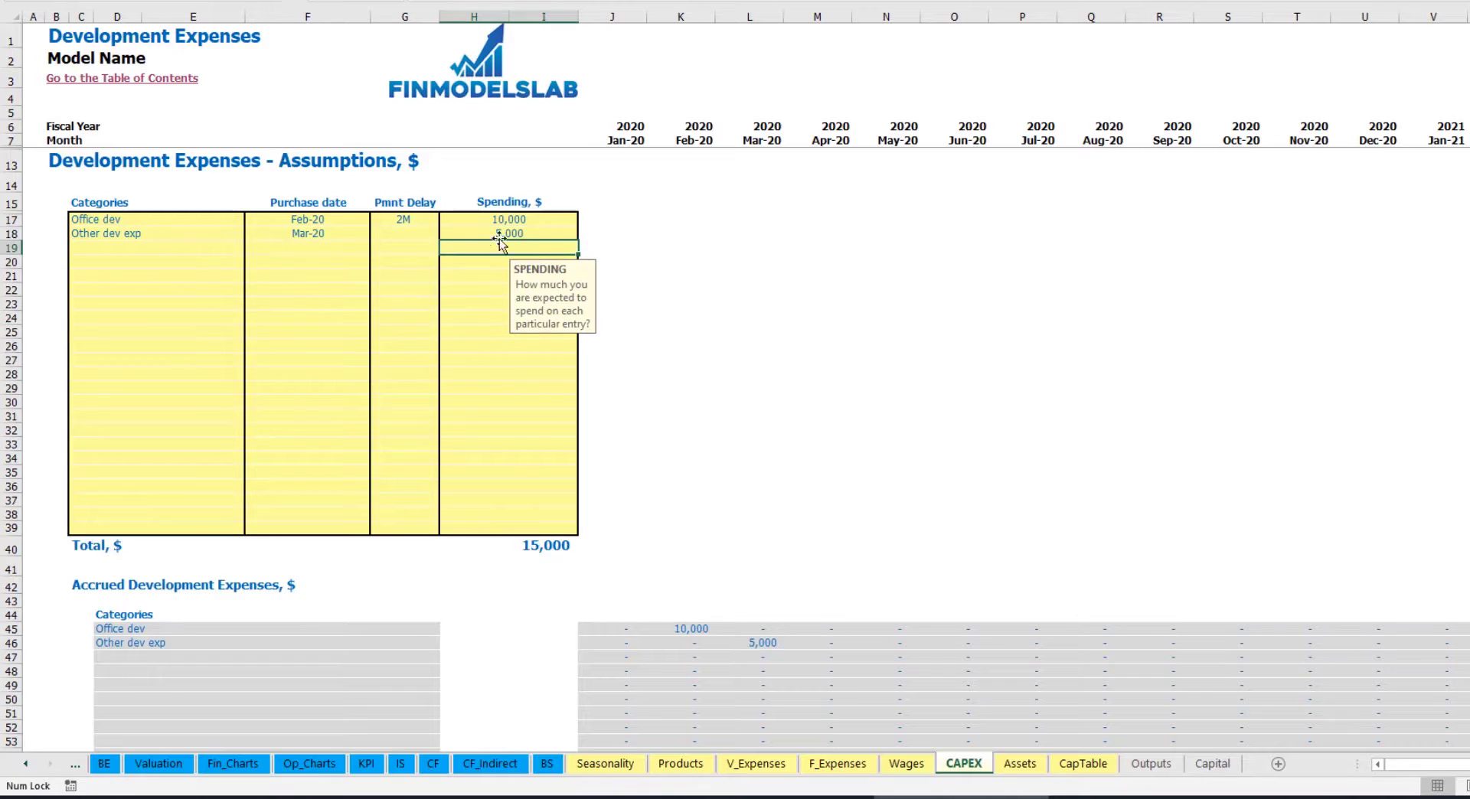
pyautogui.click(417, 234)
pyautogui.click(446, 233)
pyautogui.click(414, 248)
# - Compare the accrued and paid months of the Other dev exp category in the development expense schedules
pyautogui.scroll(-3, 722, 572)
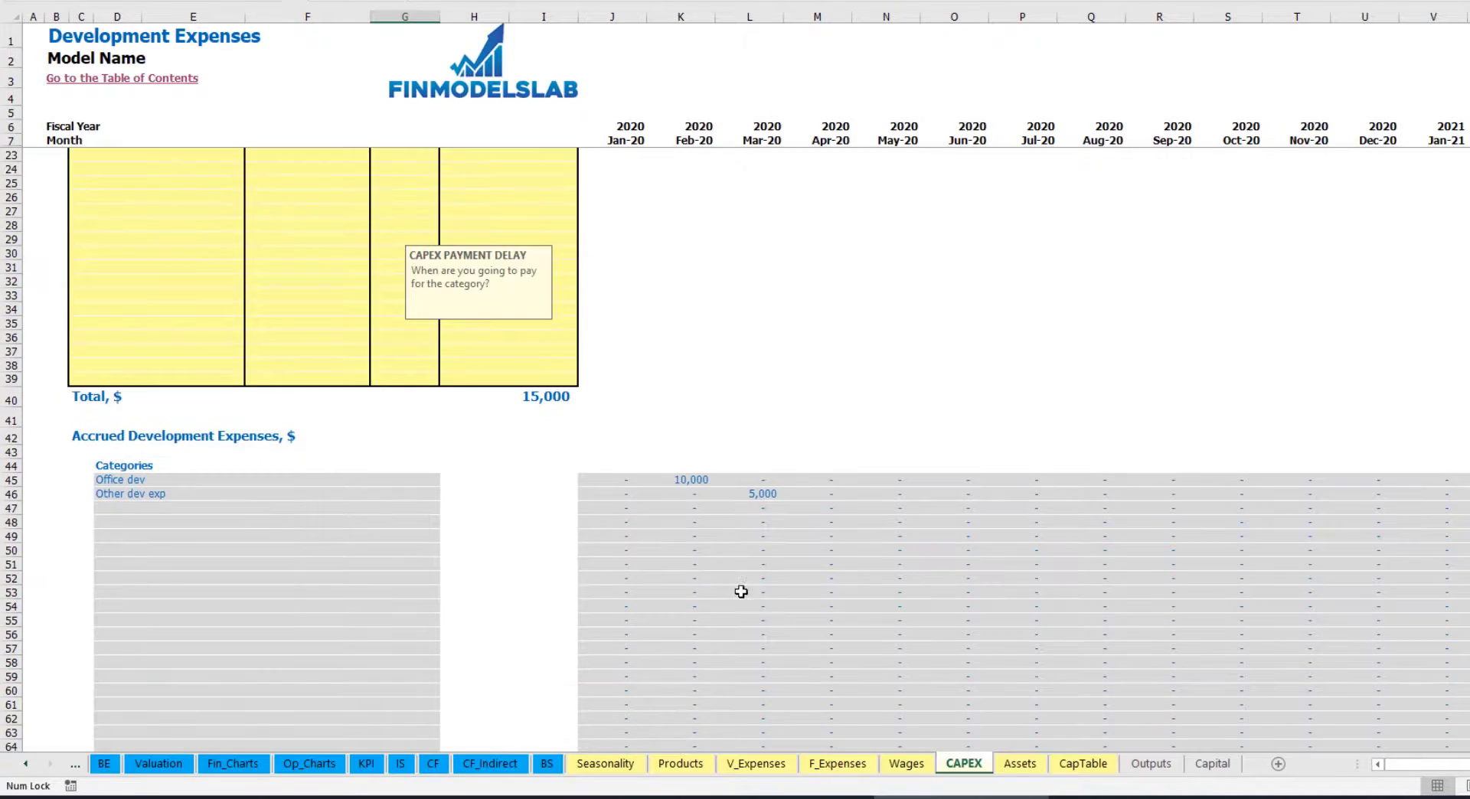
pyautogui.click(763, 496)
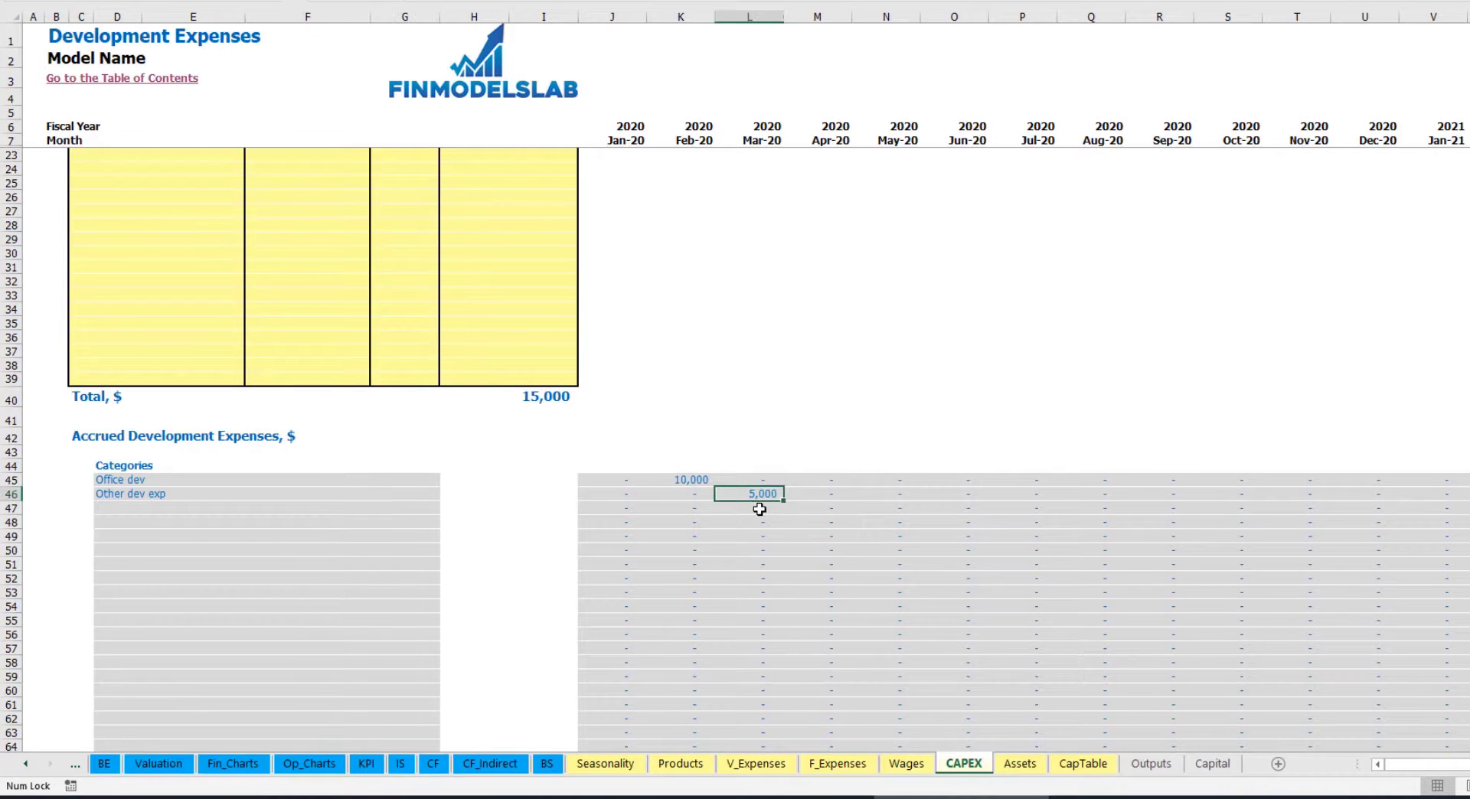
pyautogui.scroll(-10, 758, 489)
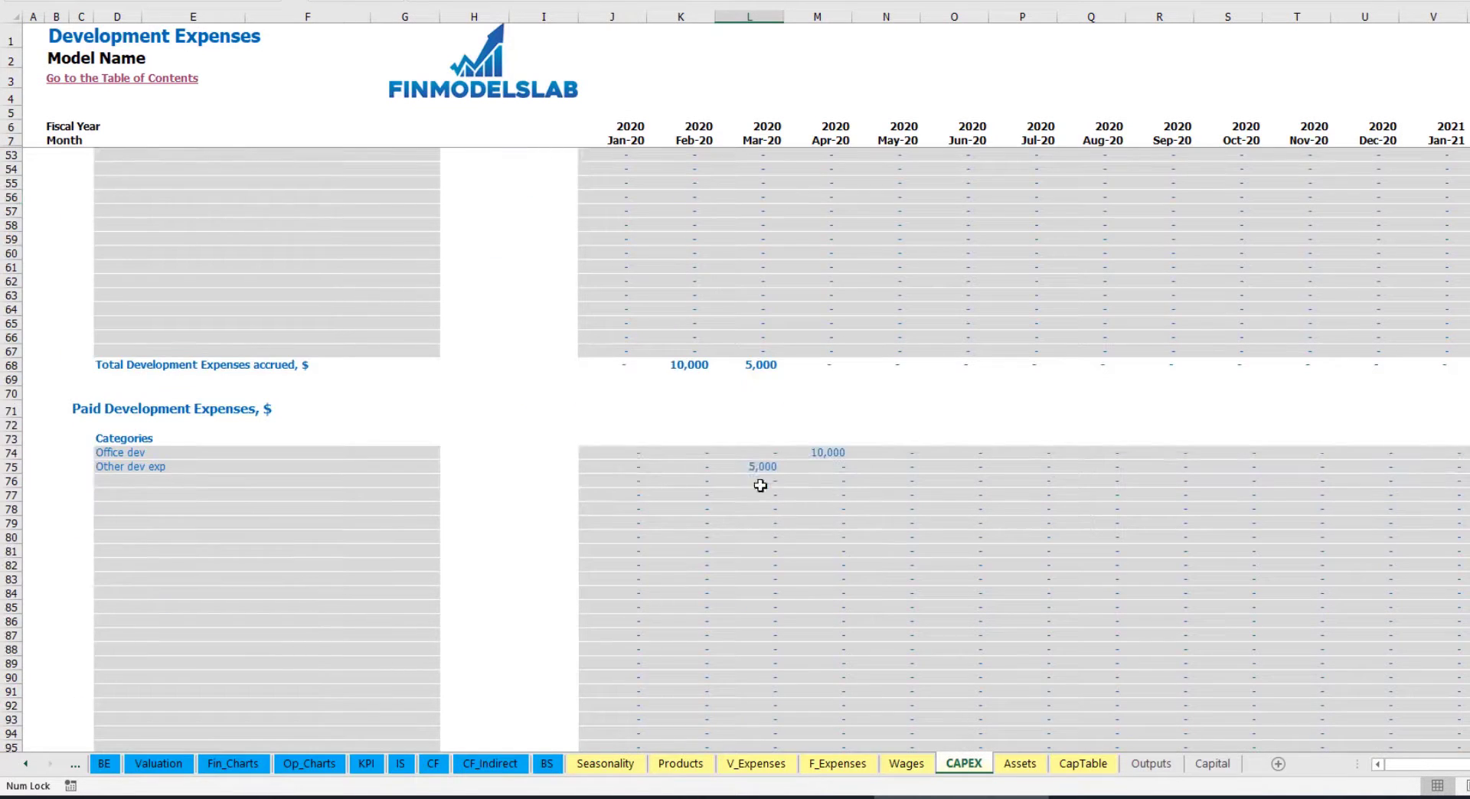
pyautogui.scroll(13, 755, 468)
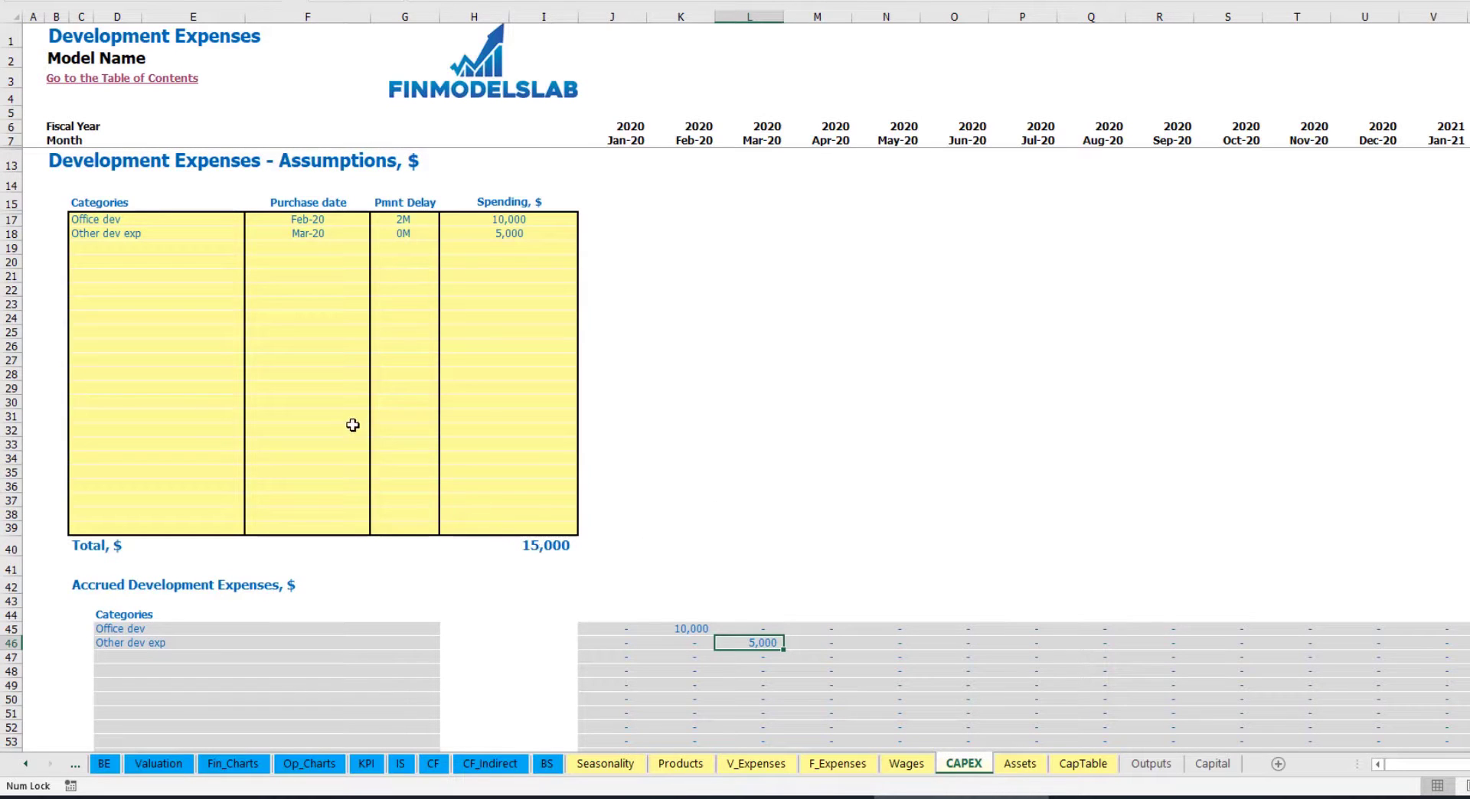
# - Examine the capital expenditure, book depreciation and closing net book value of Development Expenses on the Assets sheet
pyautogui.click(1019, 764)
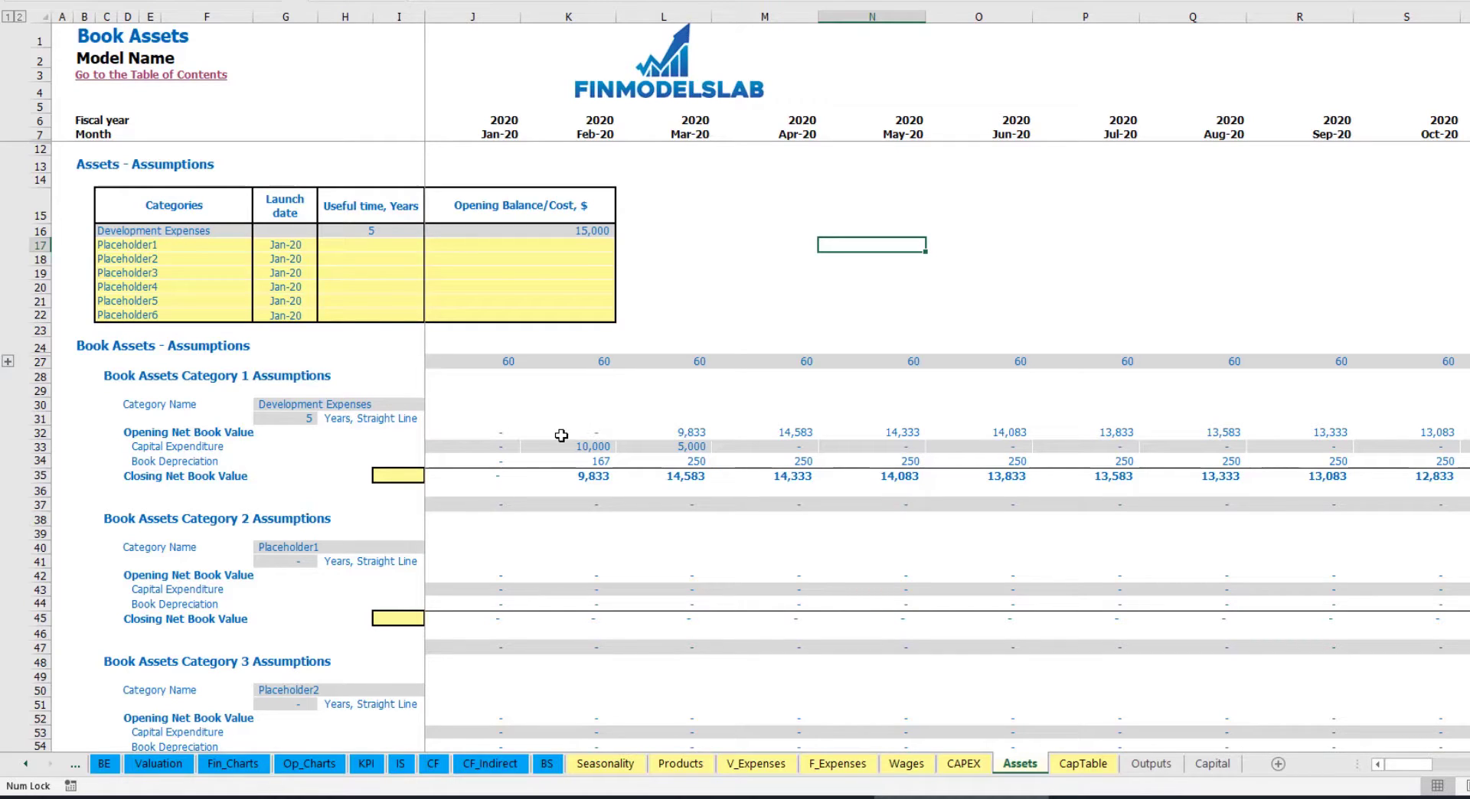
pyautogui.click(41, 462)
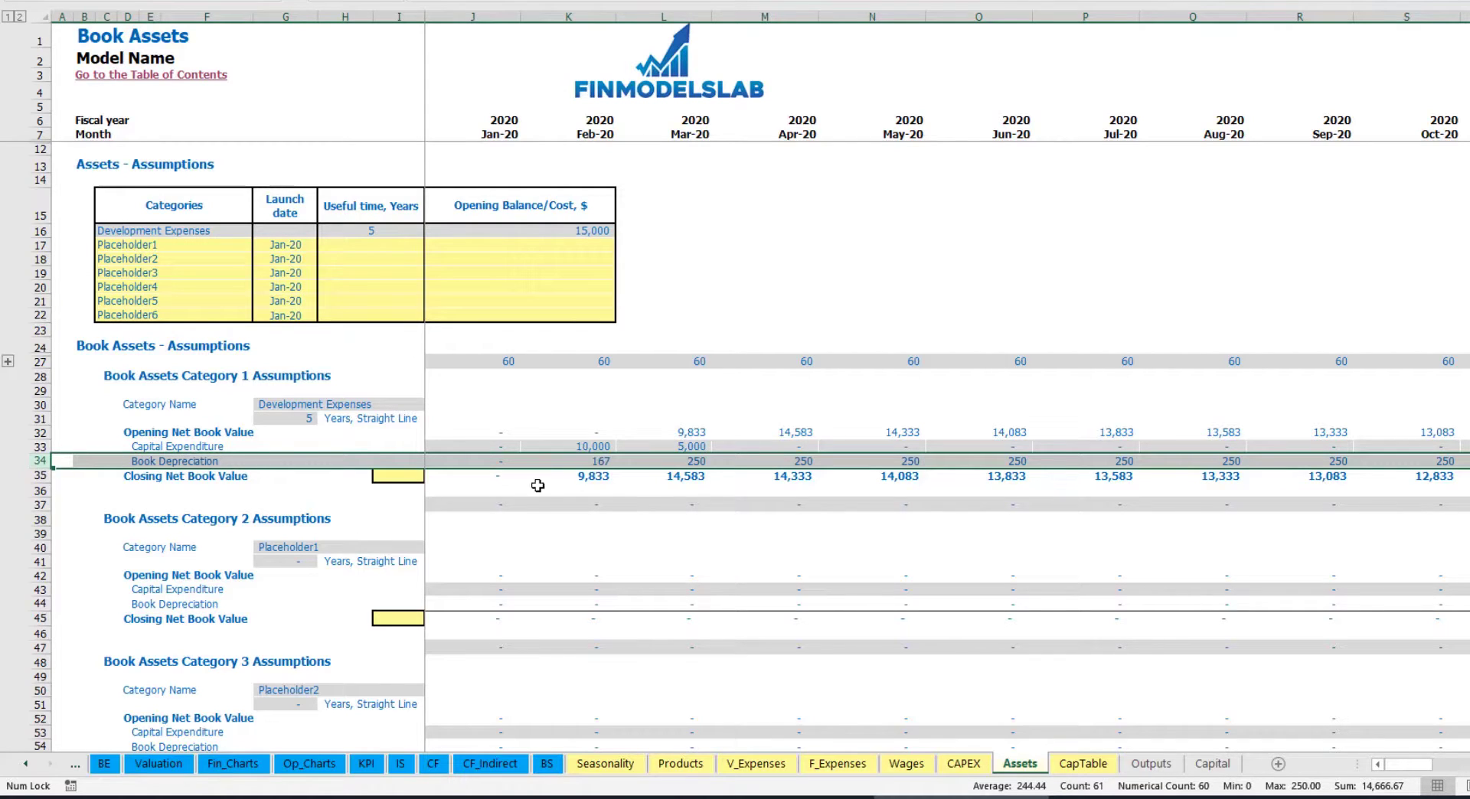
pyautogui.moveTo(473, 449); pyautogui.dragTo(843, 446)
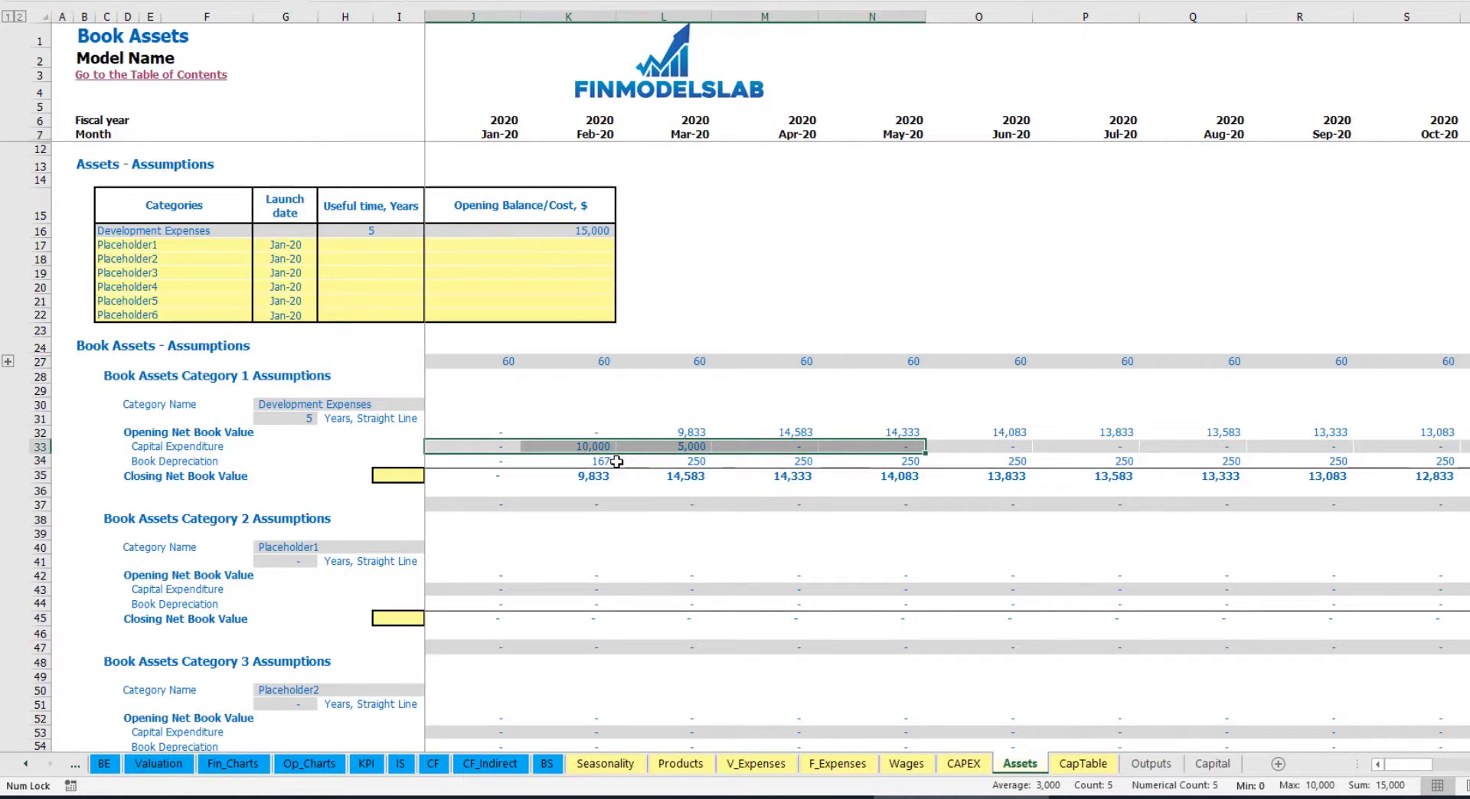
pyautogui.moveTo(495, 478); pyautogui.dragTo(938, 481)
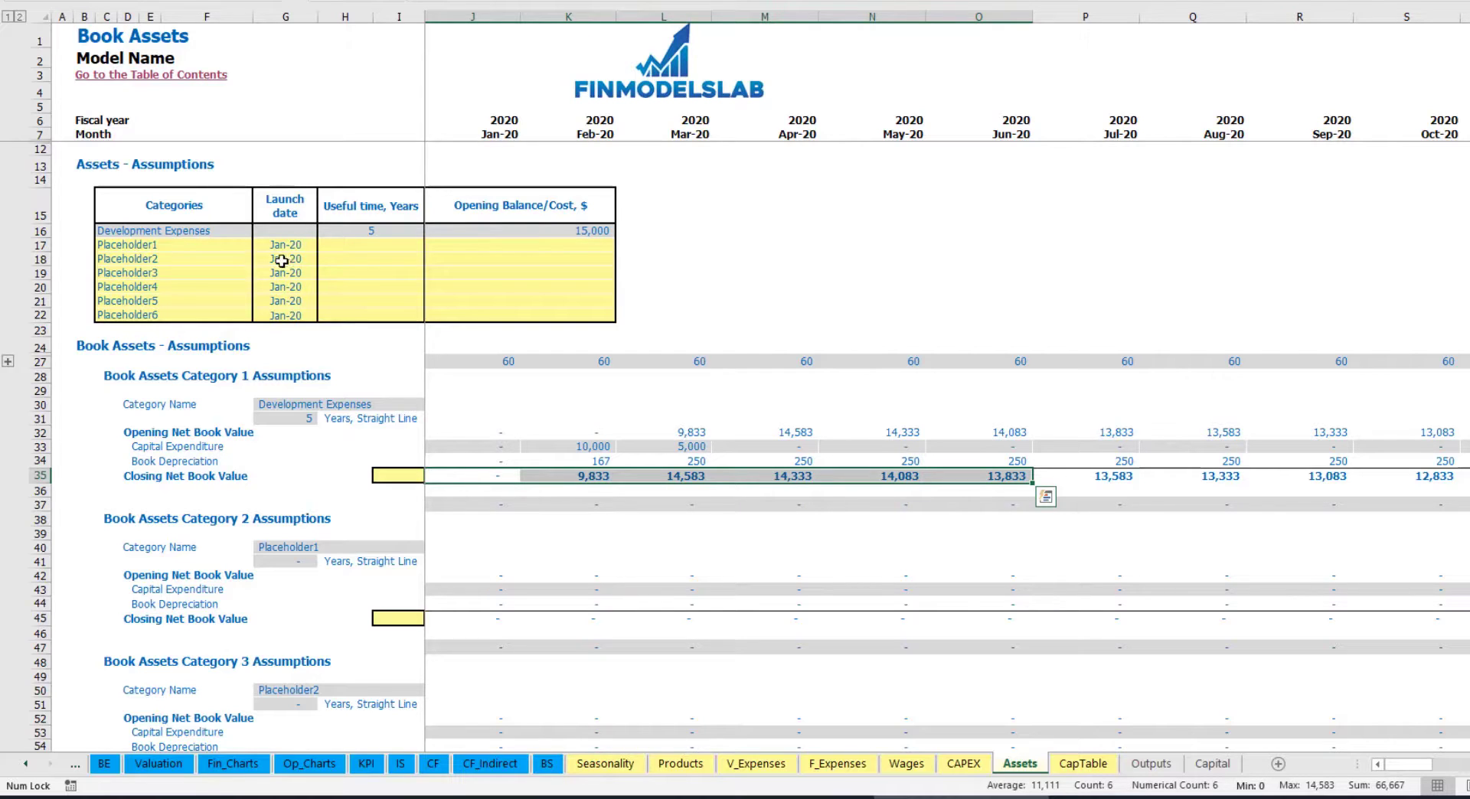
# - Rename the Placeholder1 asset category to Other assets and set its useful time to 10 years
pyautogui.click(196, 241)
pyautogui.write('Other assets')
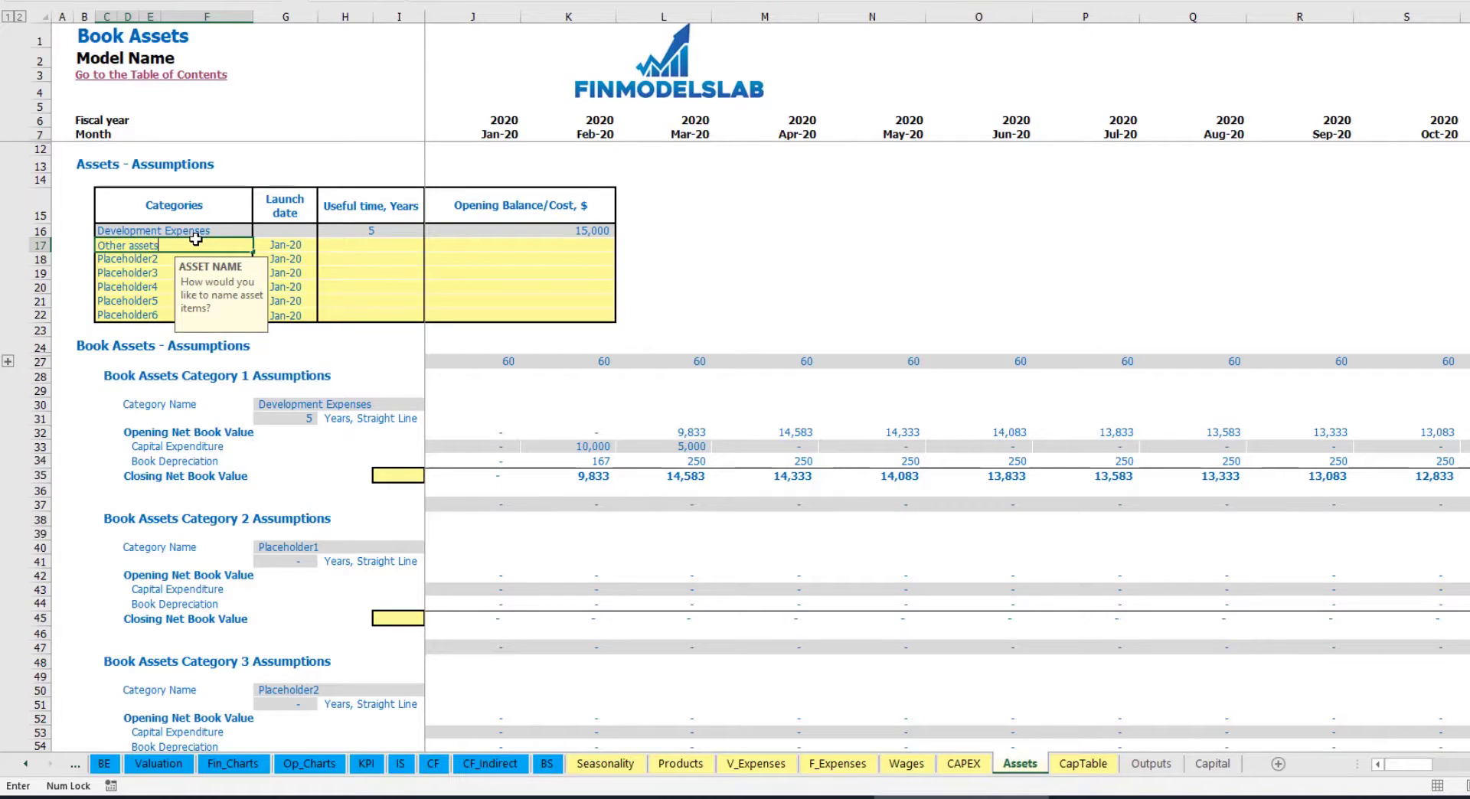
pyautogui.press('Return')
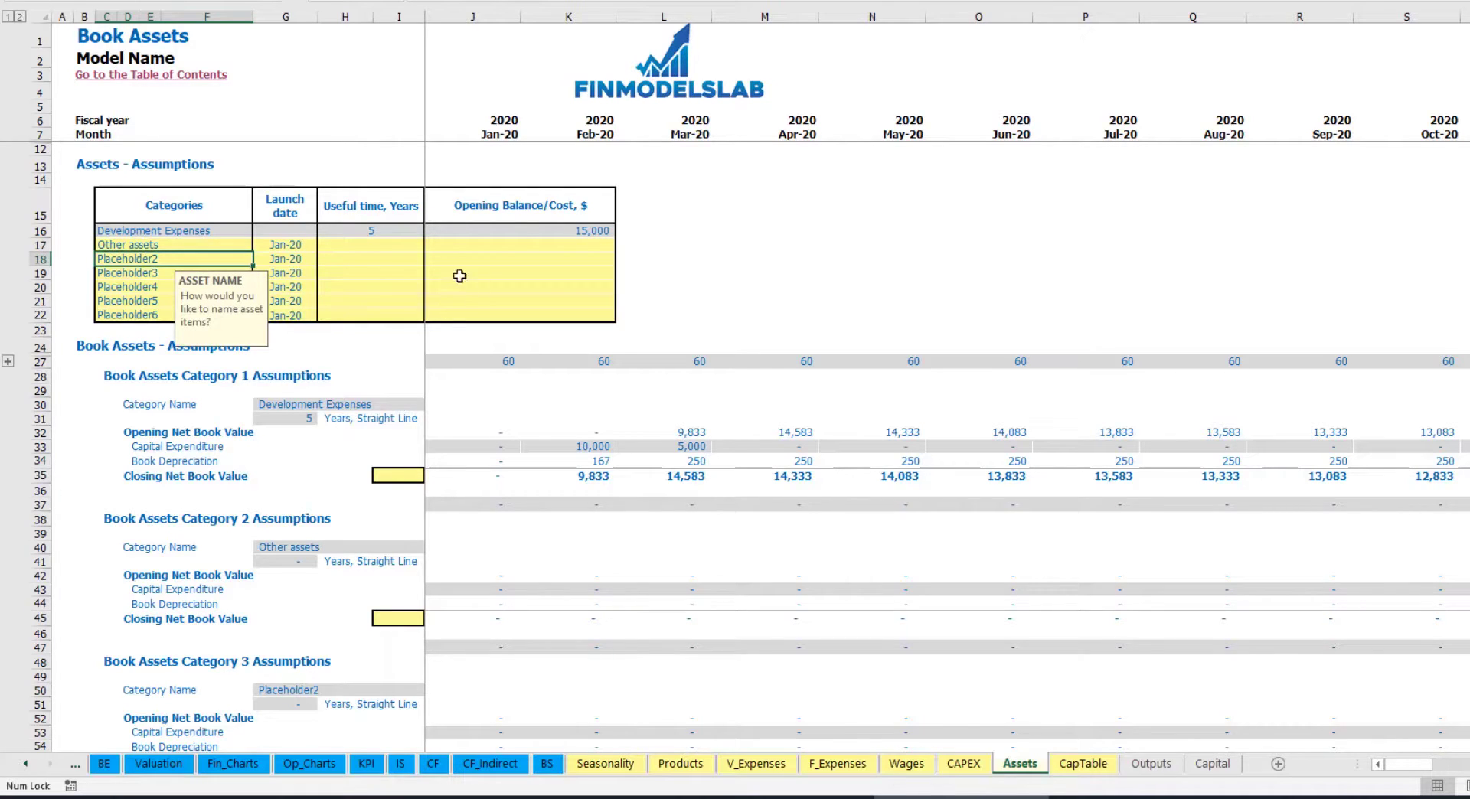
pyautogui.click(408, 243)
pyautogui.write('10')
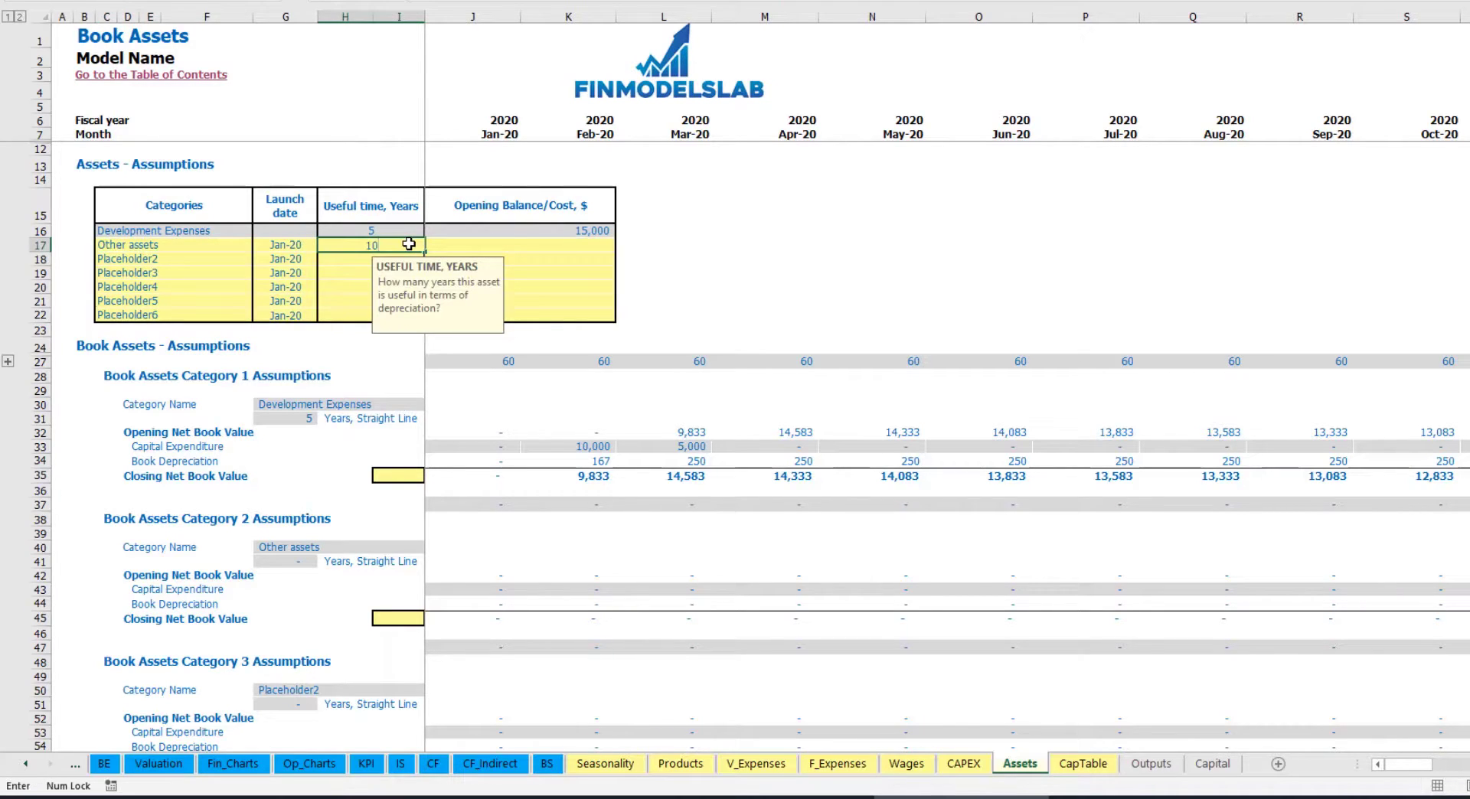
# - Set the Other assets opening balance/cost to 25,000 and its launch date to Apr-20
pyautogui.click(524, 246)
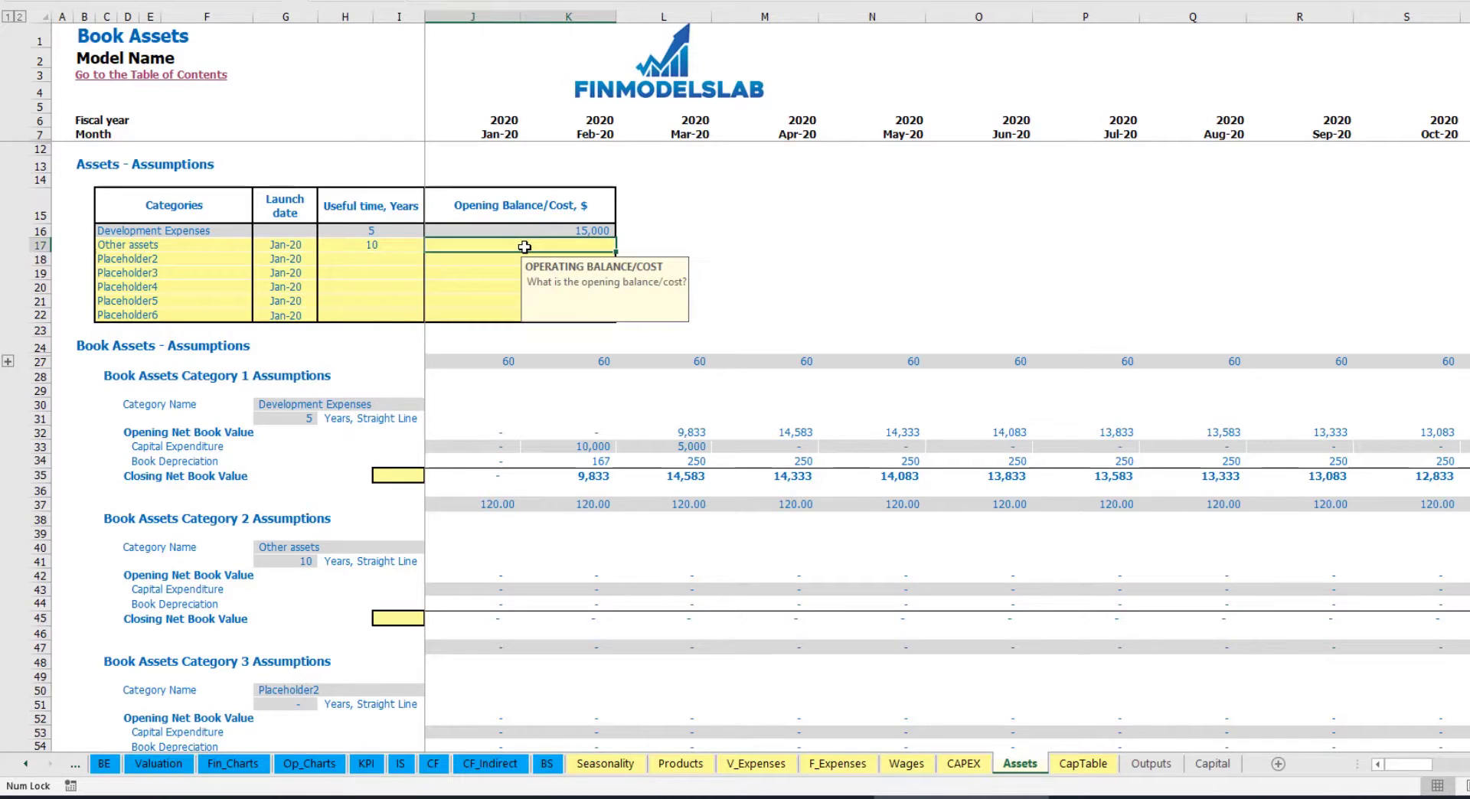
pyautogui.write('25,000')
pyautogui.press('Return')
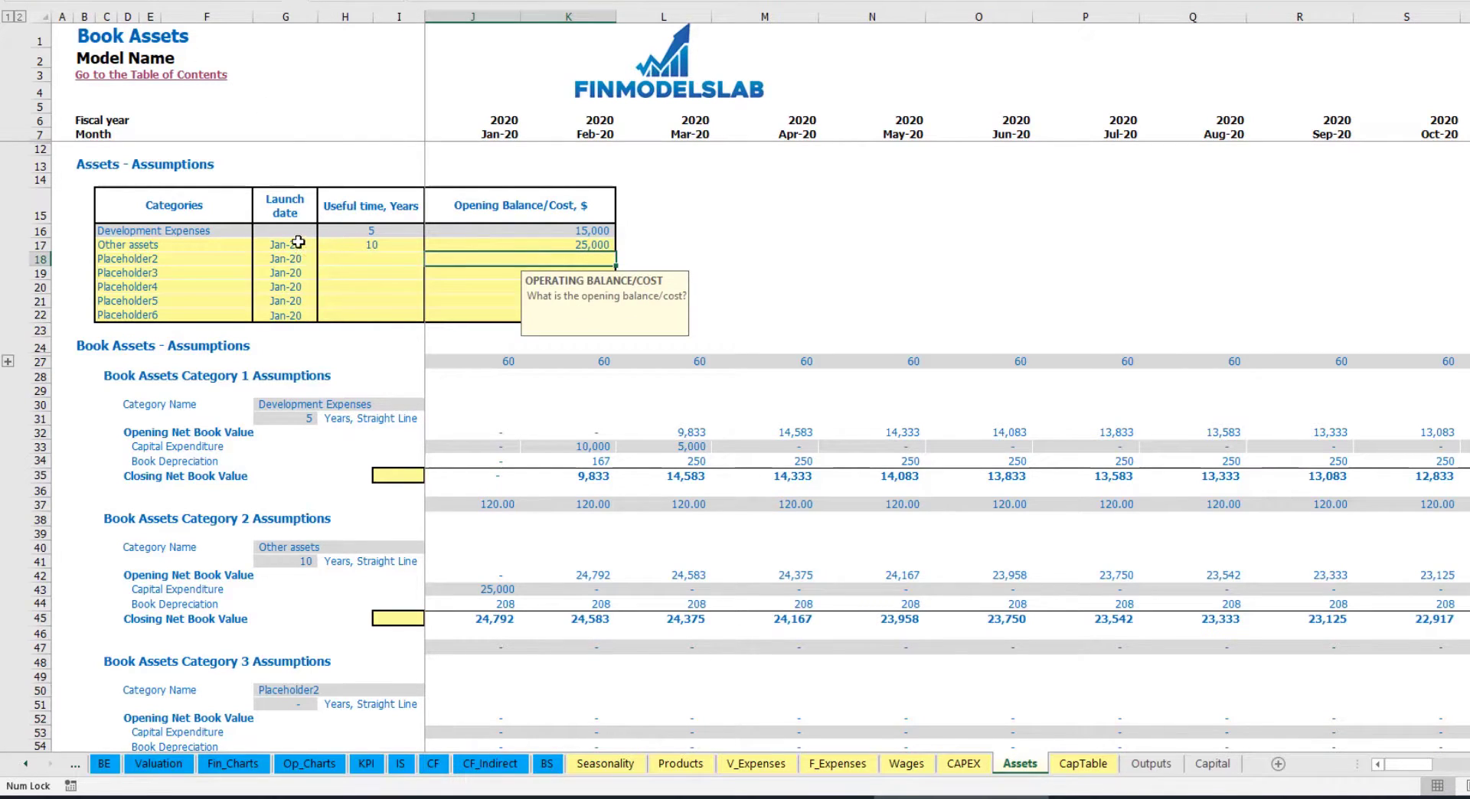
pyautogui.click(314, 243)
pyautogui.click(324, 245)
pyautogui.click(290, 306)
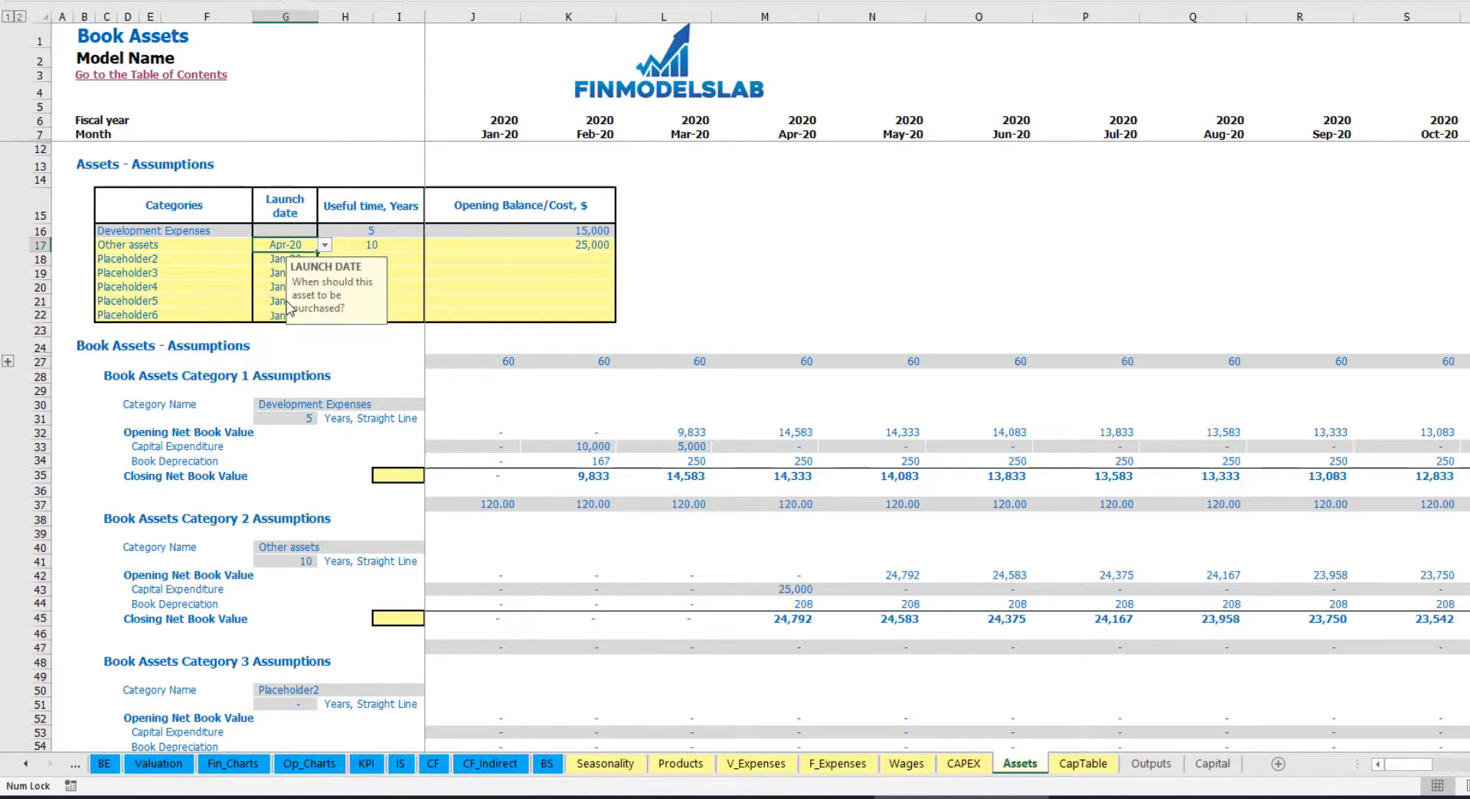
# - Examine the monthly capital expenditure, book depreciation and closing net book value of Other assets
pyautogui.click(797, 590)
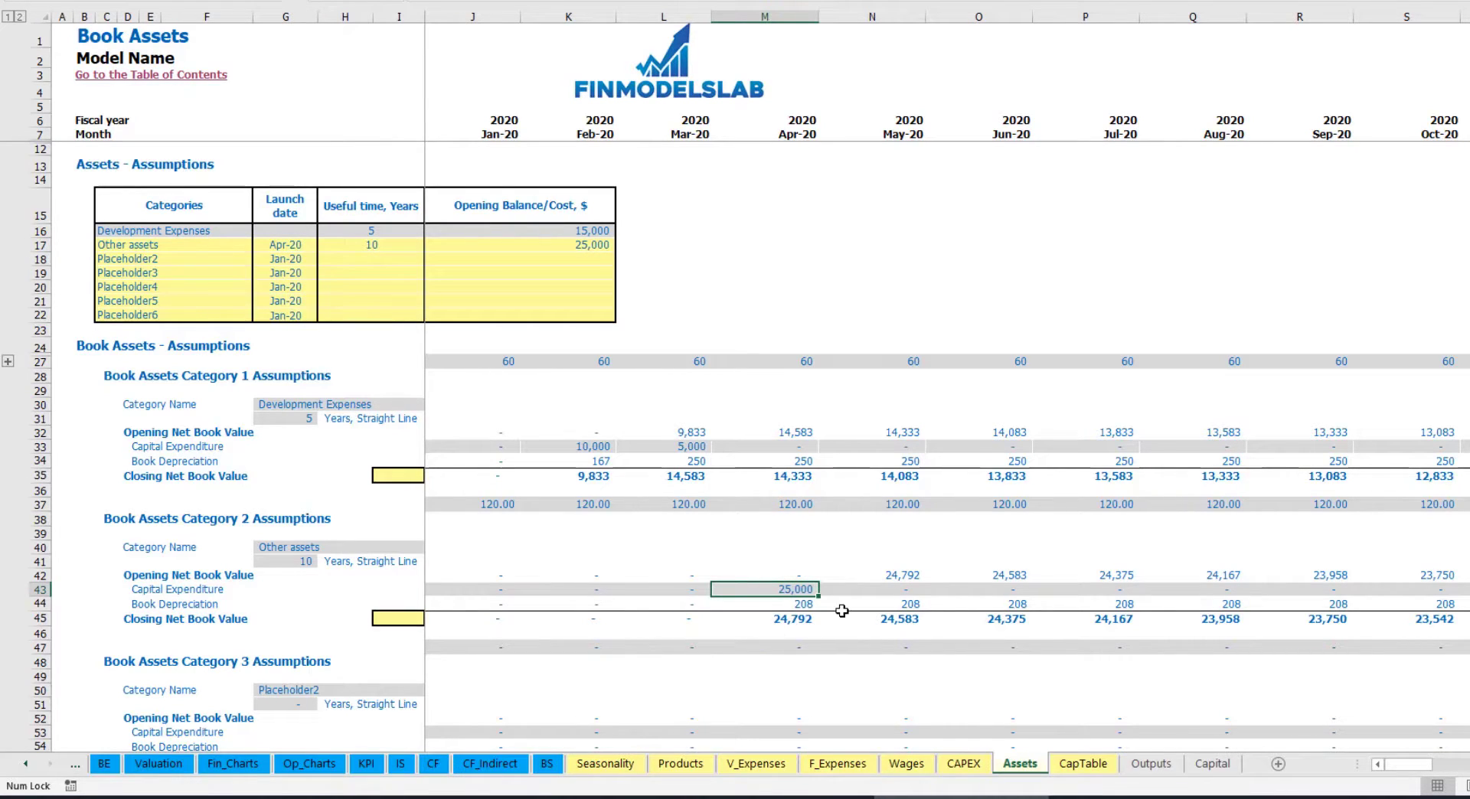
pyautogui.moveTo(804, 603); pyautogui.dragTo(1089, 600)
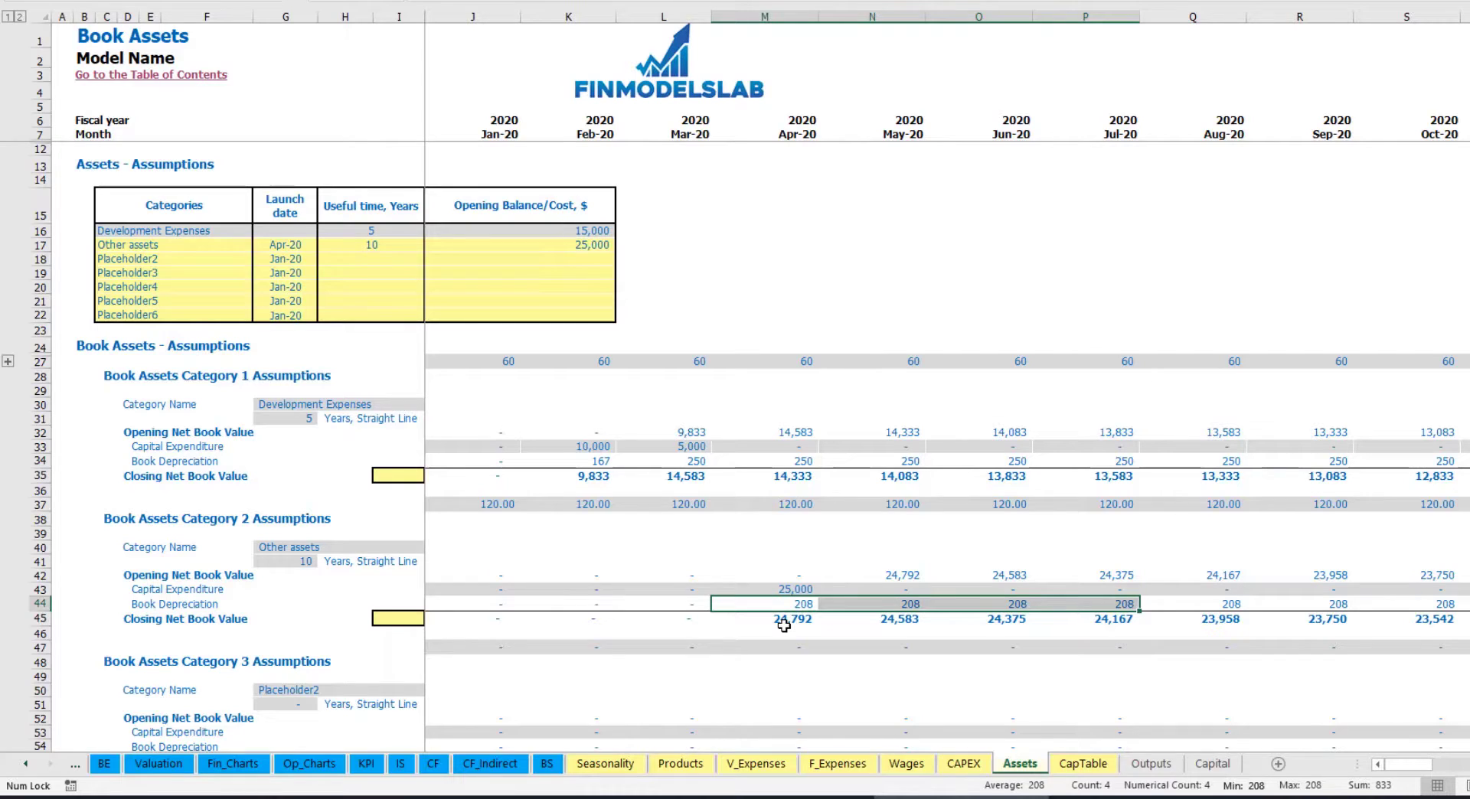
pyautogui.moveTo(803, 623); pyautogui.dragTo(1155, 617)
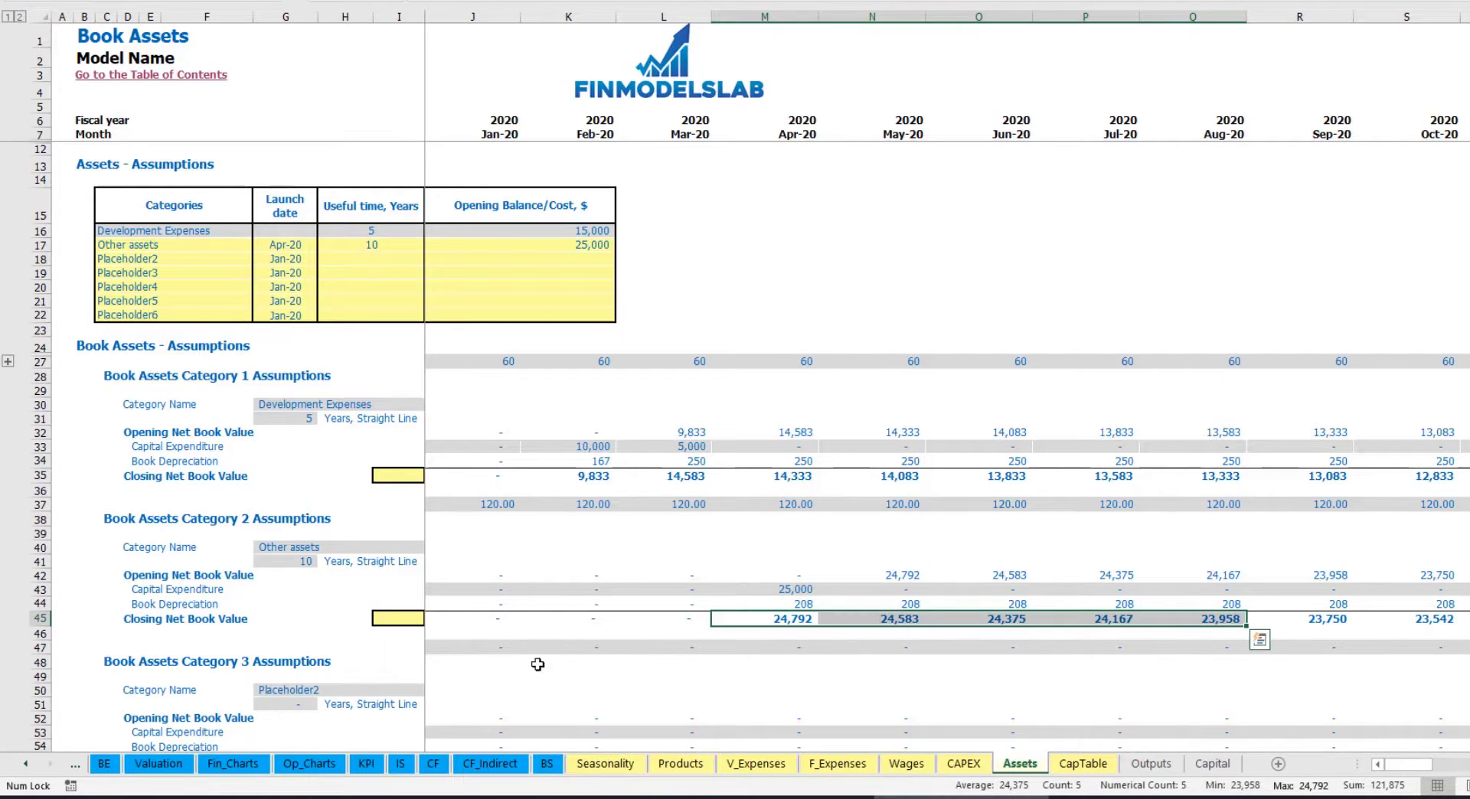
# - Examine how the assets flow through the income statement, cash flow statement and the balance sheet's fixed assets and CAPEX payable rows
pyautogui.click(401, 763)
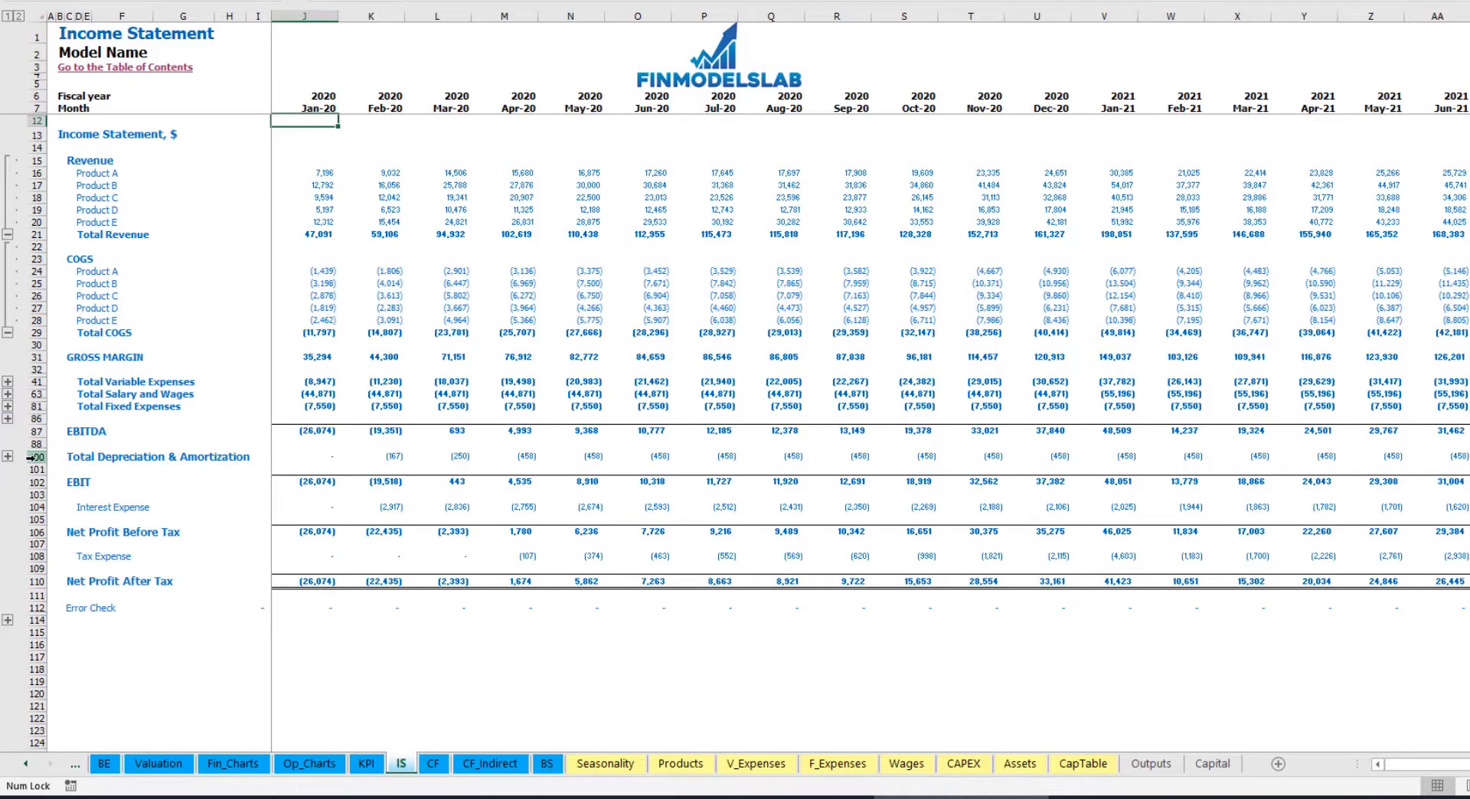
pyautogui.click(431, 763)
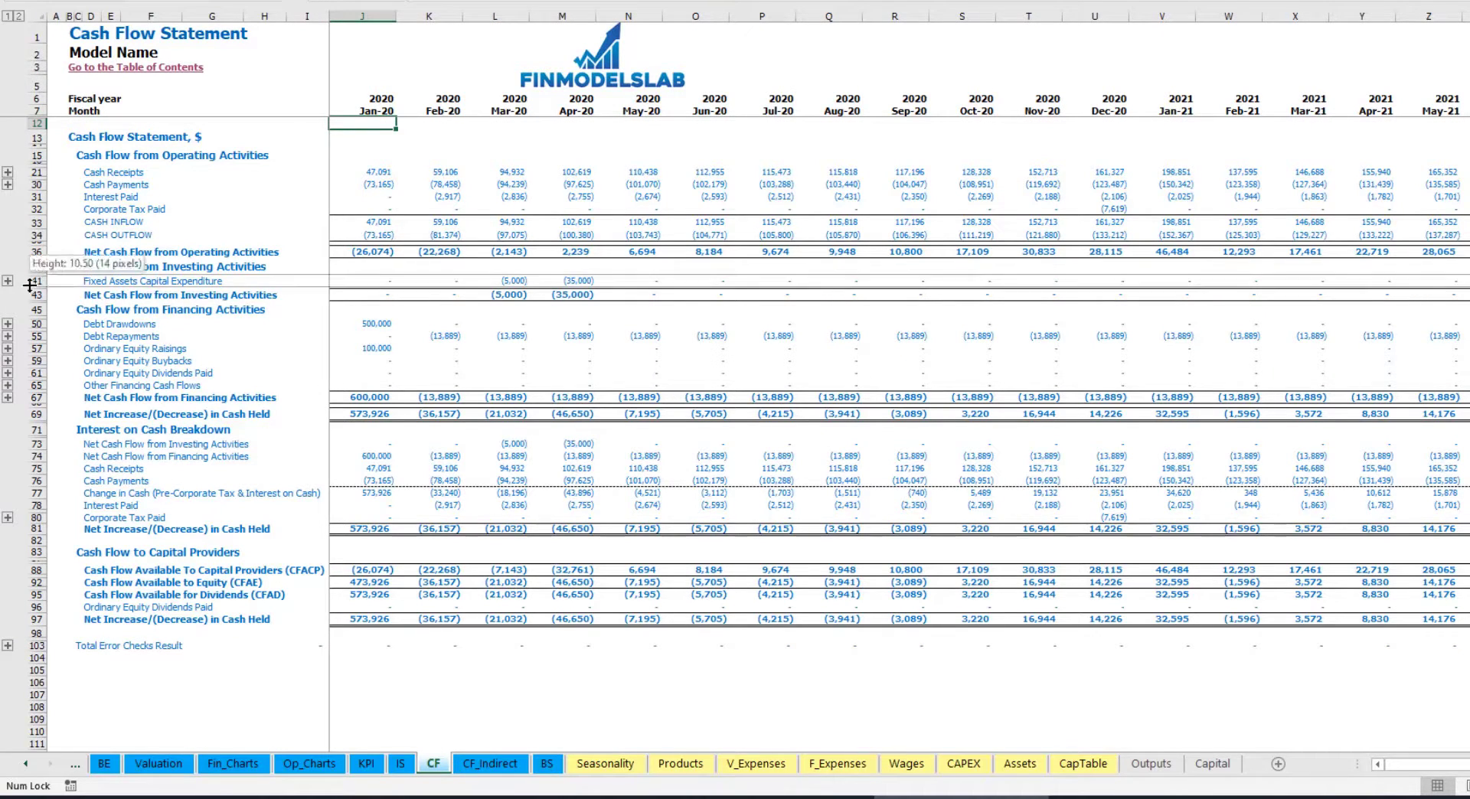
pyautogui.click(546, 763)
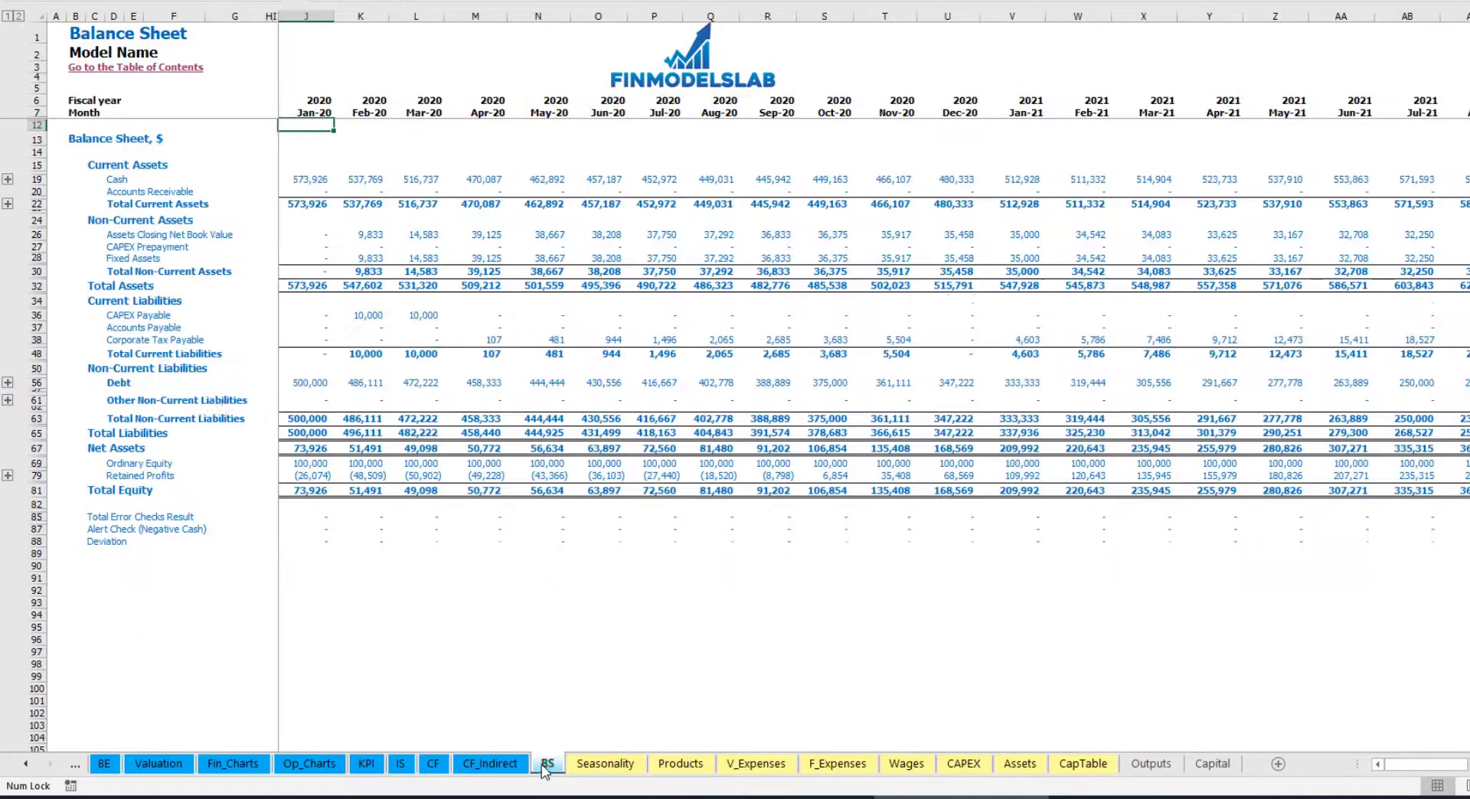
pyautogui.click(37, 258)
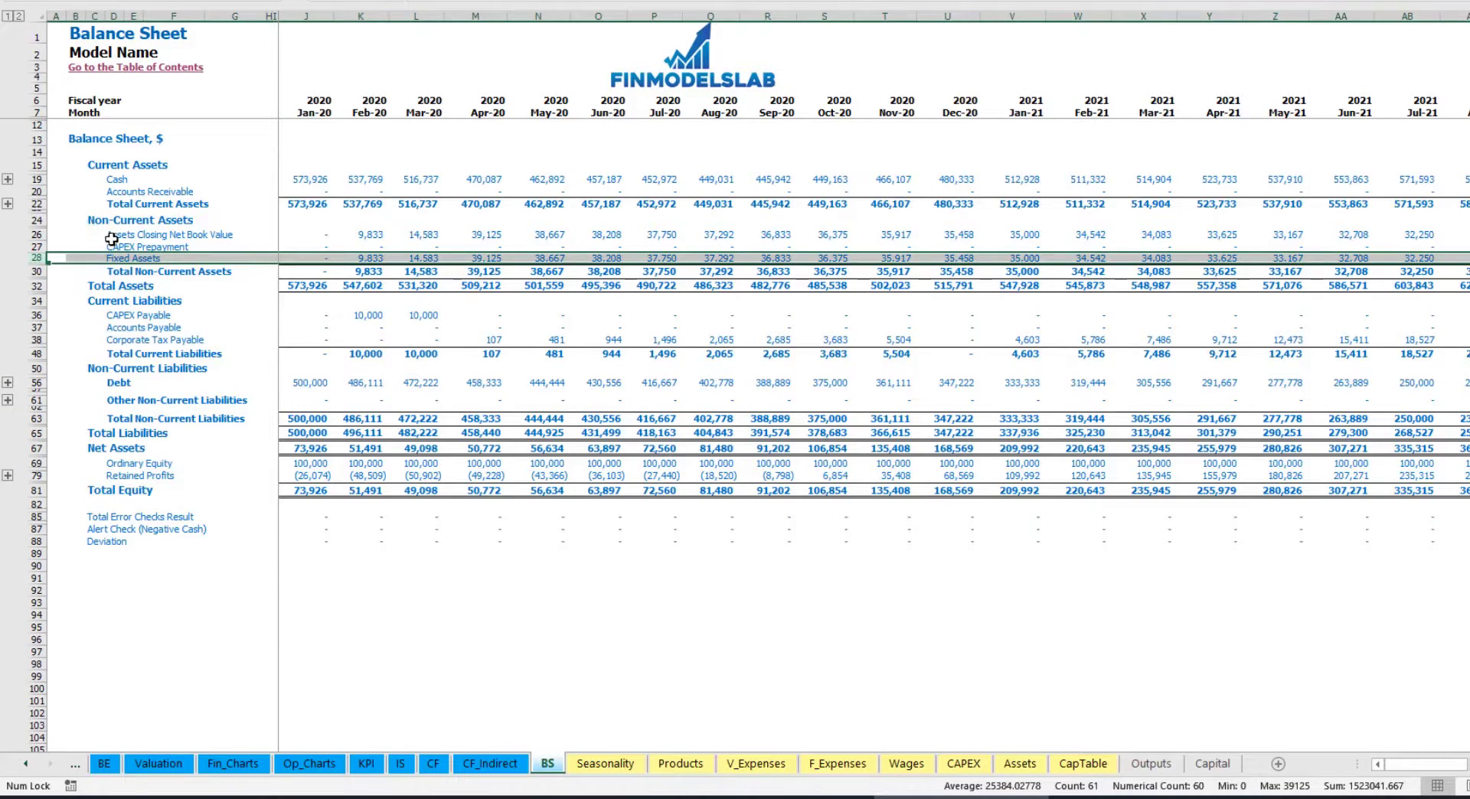
pyautogui.click(31, 247)
pyautogui.click(36, 315)
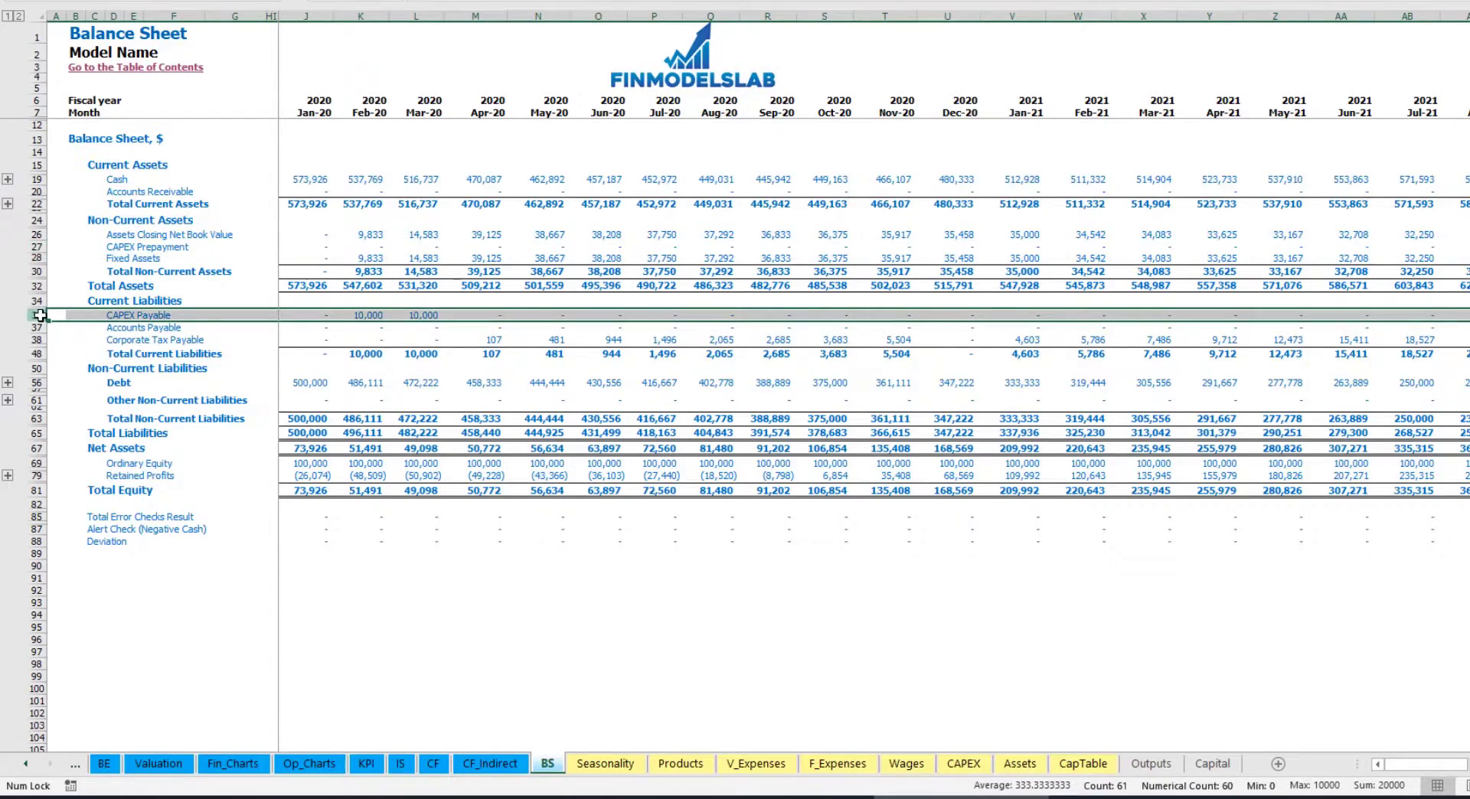
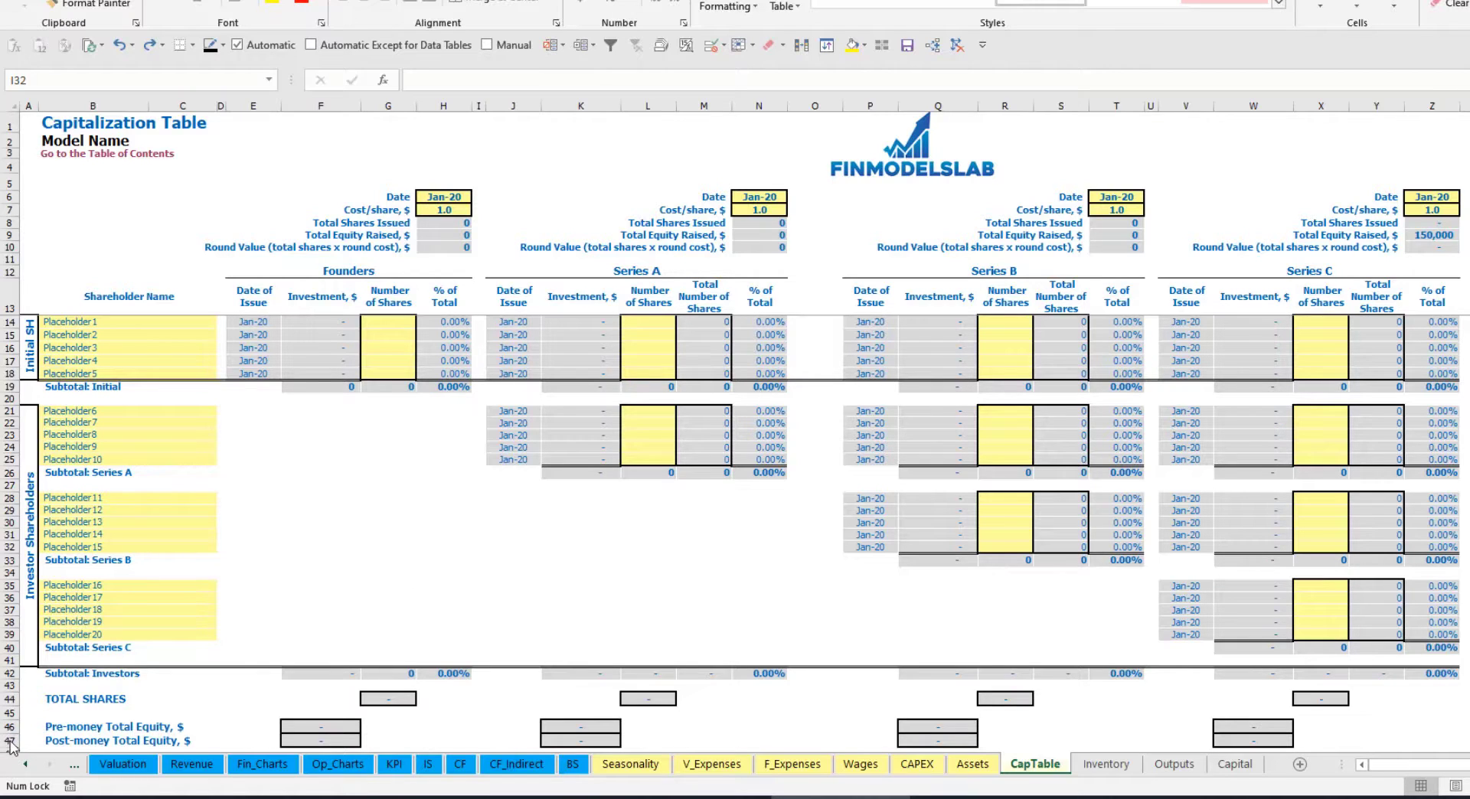
# - Rename the first two initial shareholders in the capitalization table to Founder 1 and Founder 2
pyautogui.click(74, 320)
pyautogui.write('Founder 1')
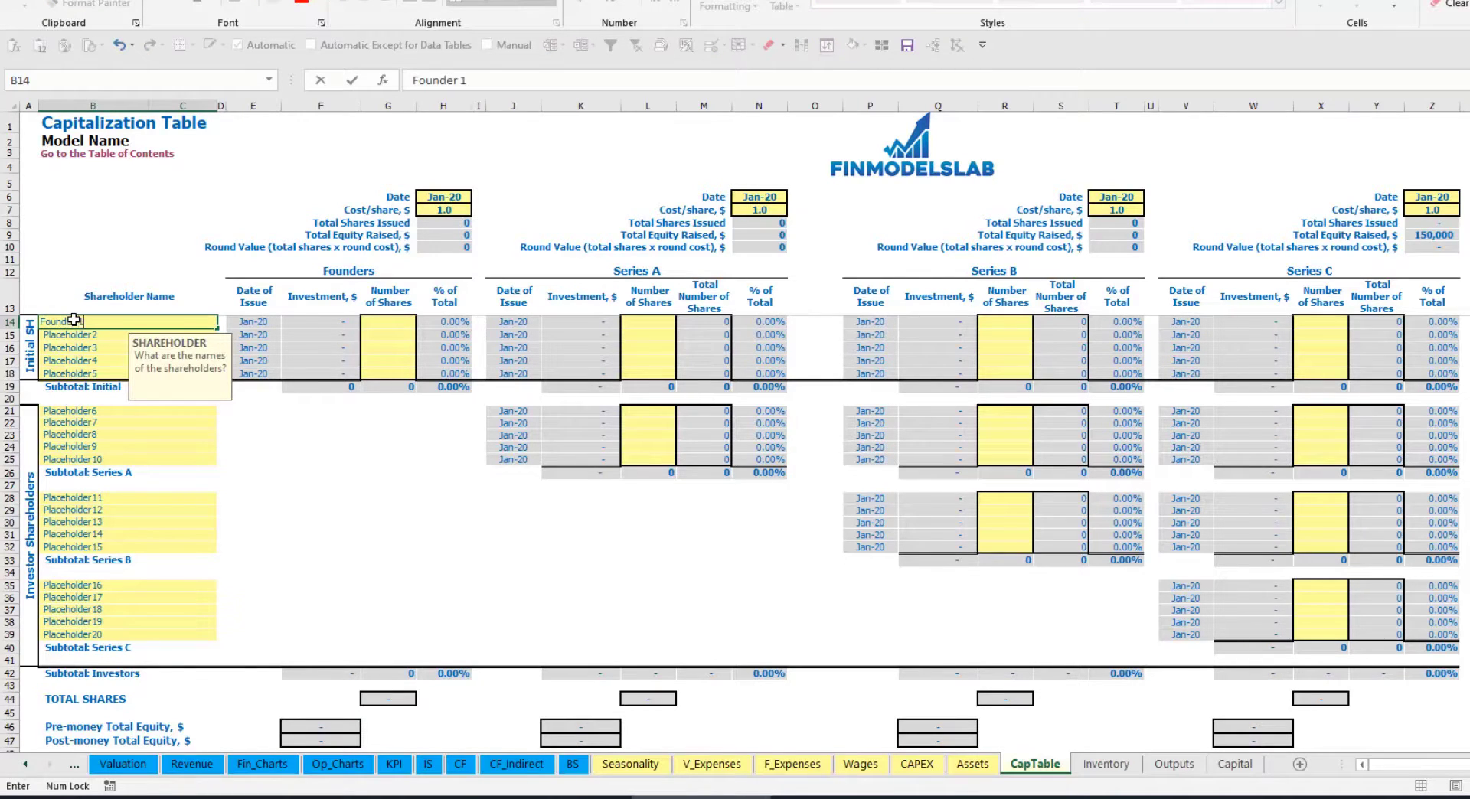
pyautogui.hotkey('ctrl', 'Return')
pyautogui.hotkey('ctrl', 'c')
pyautogui.press('Down')
pyautogui.hotkey('ctrl', 'v')
pyautogui.press('Escape')
pyautogui.click(486, 83)
pyautogui.press('BackSpace')
pyautogui.write('2')
pyautogui.press('Return')
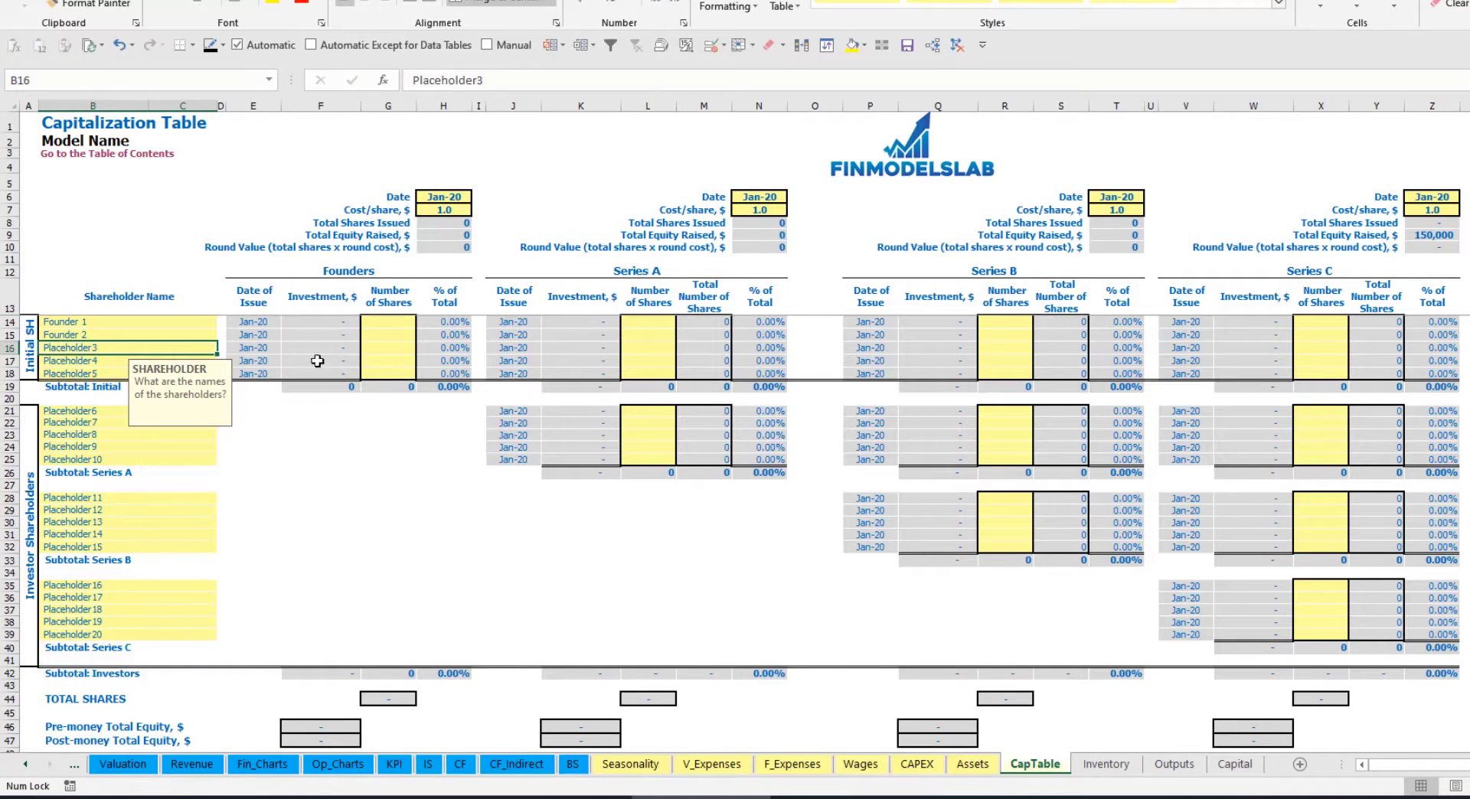
# - Set the number of founders' round shares to 10,000 for Founder 1 and 20,000 for Founder 2
pyautogui.click(154, 322)
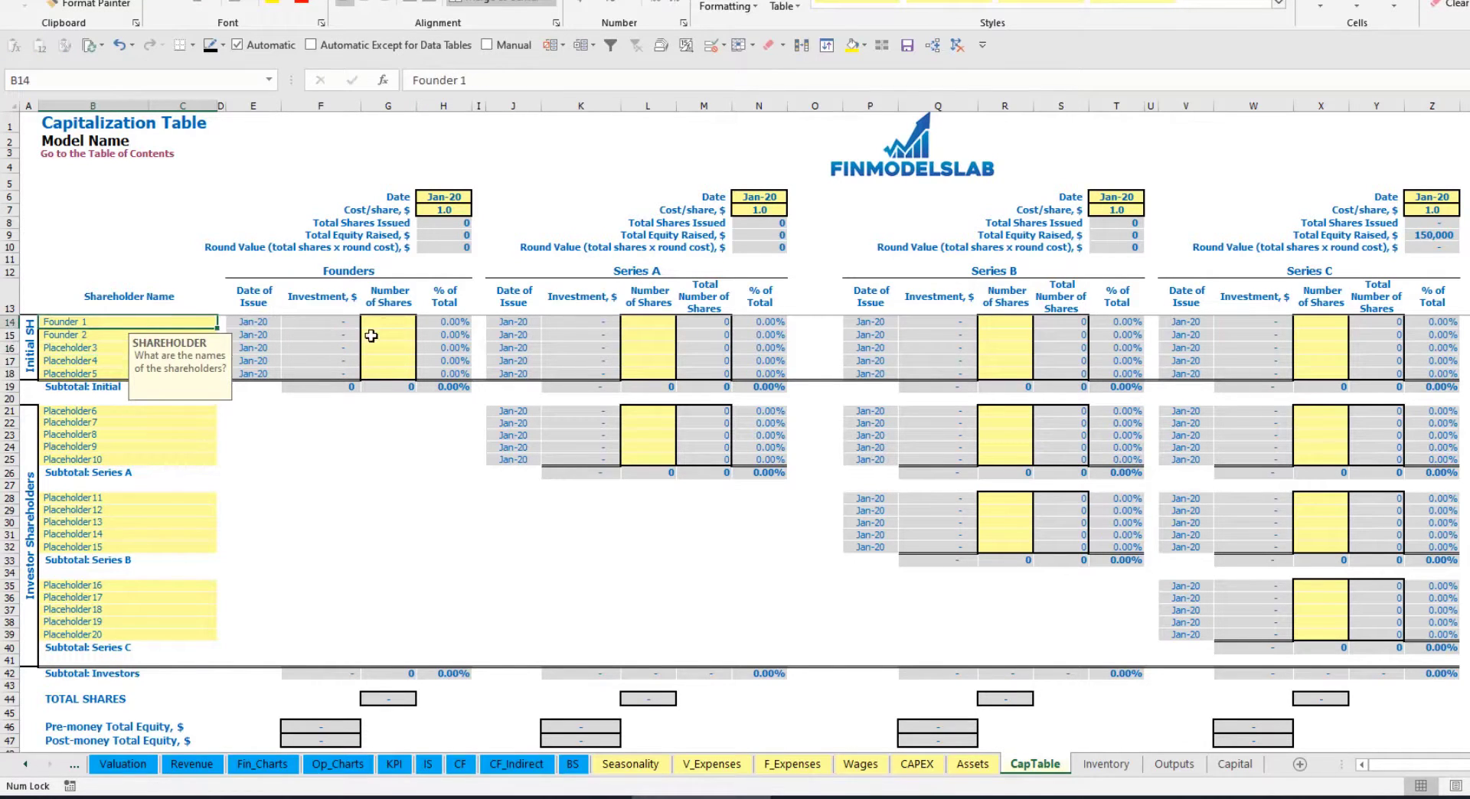
pyautogui.click(388, 320)
pyautogui.write('10')
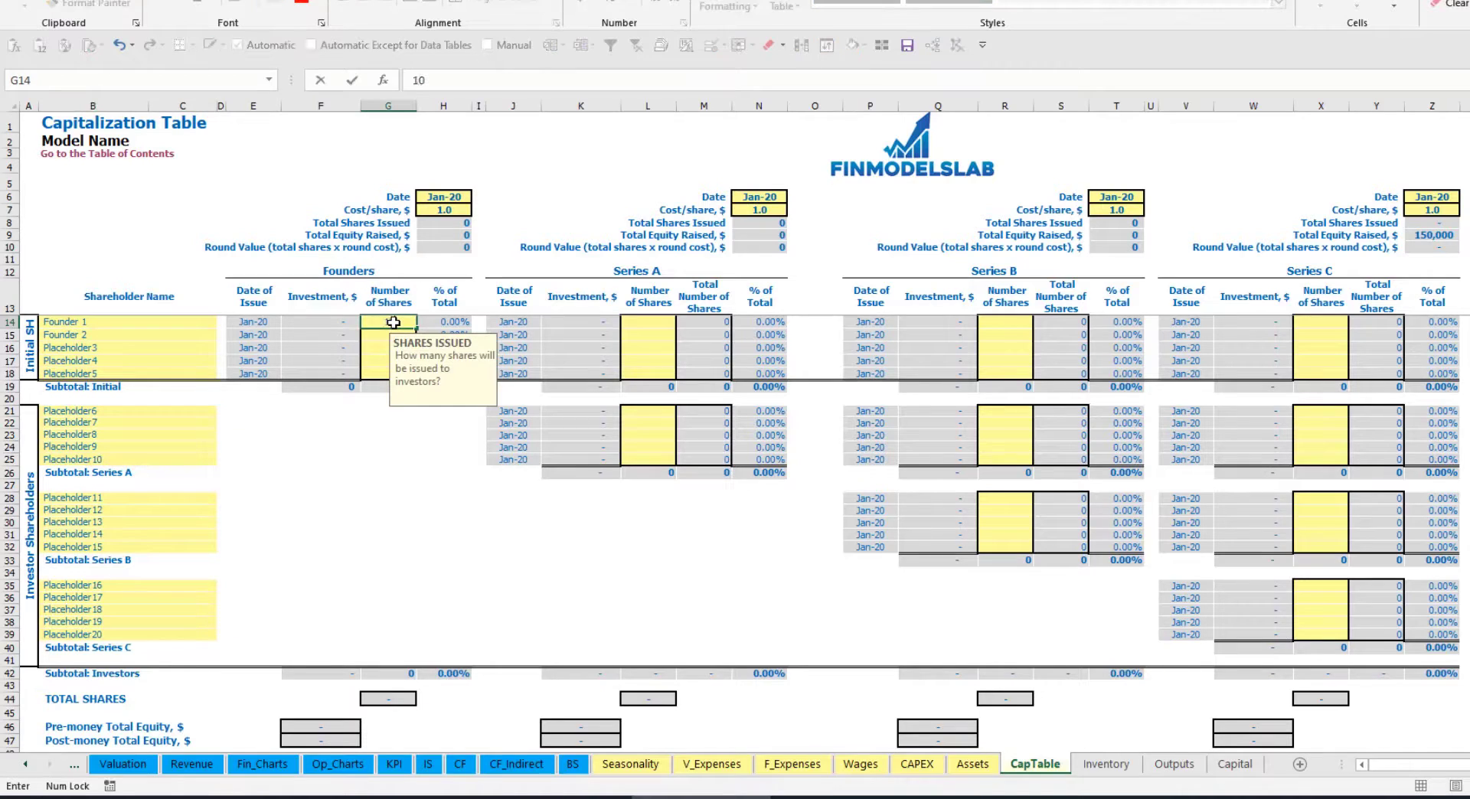
pyautogui.write(',000')
pyautogui.press('Return')
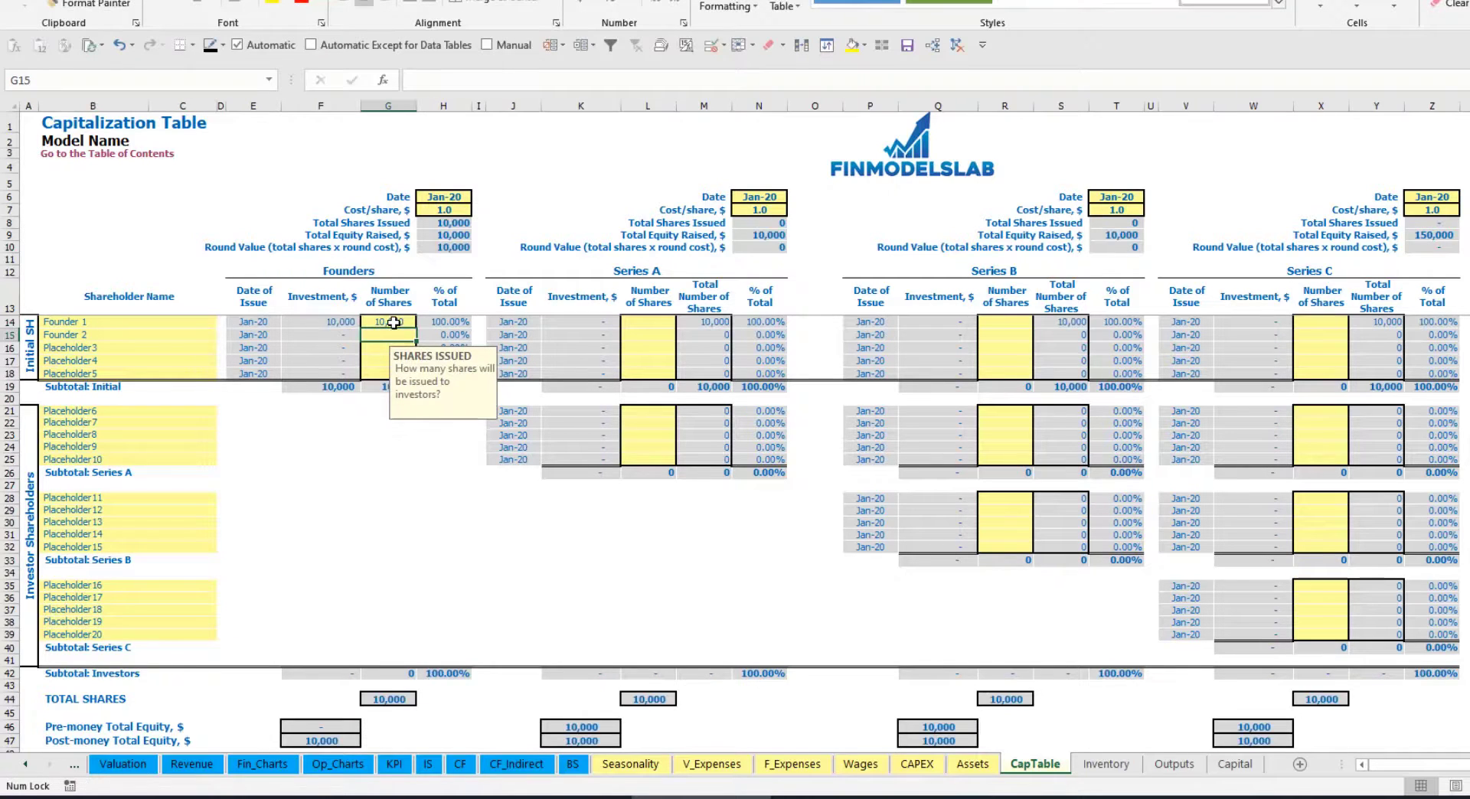
pyautogui.write('20,0')
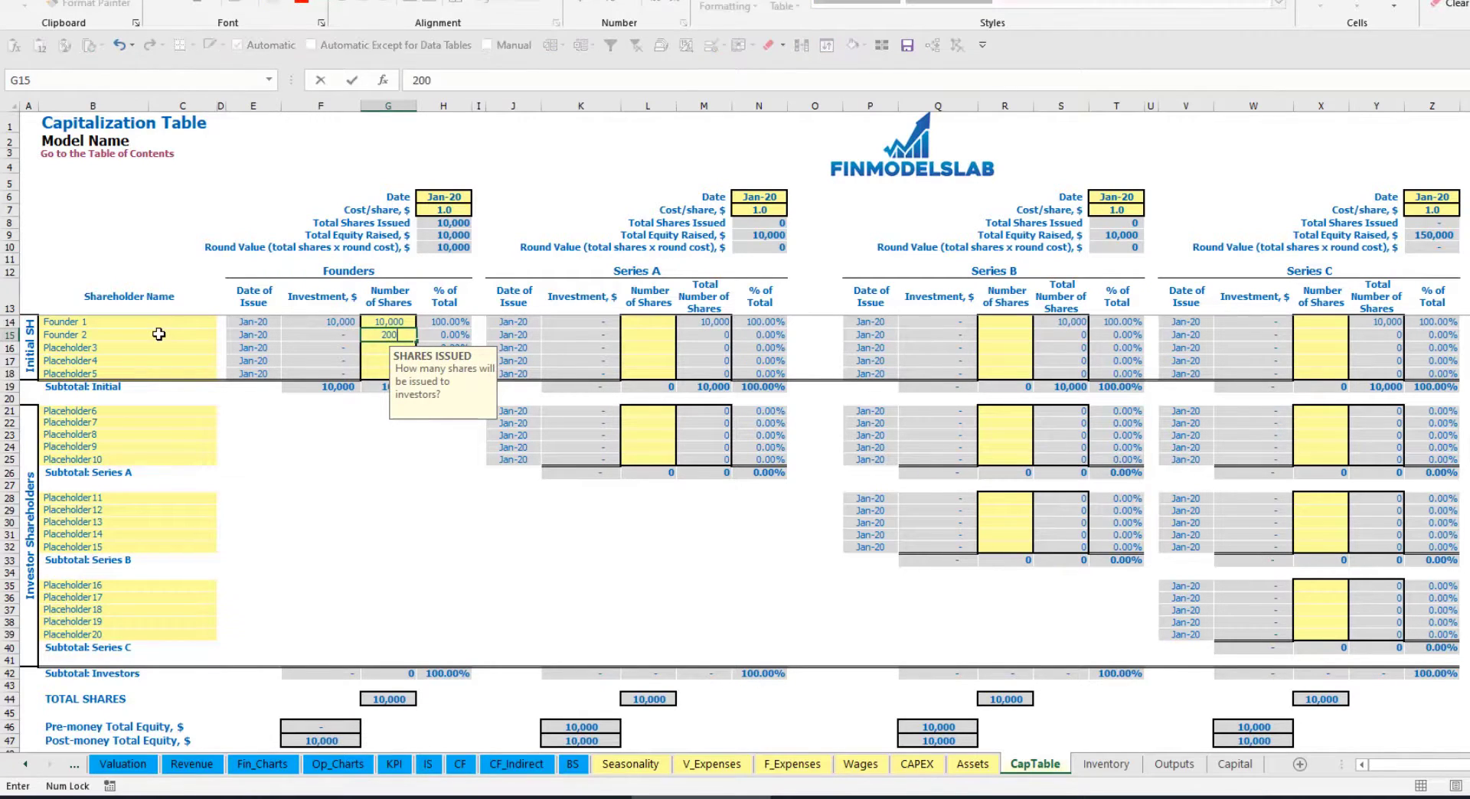
pyautogui.write('00')
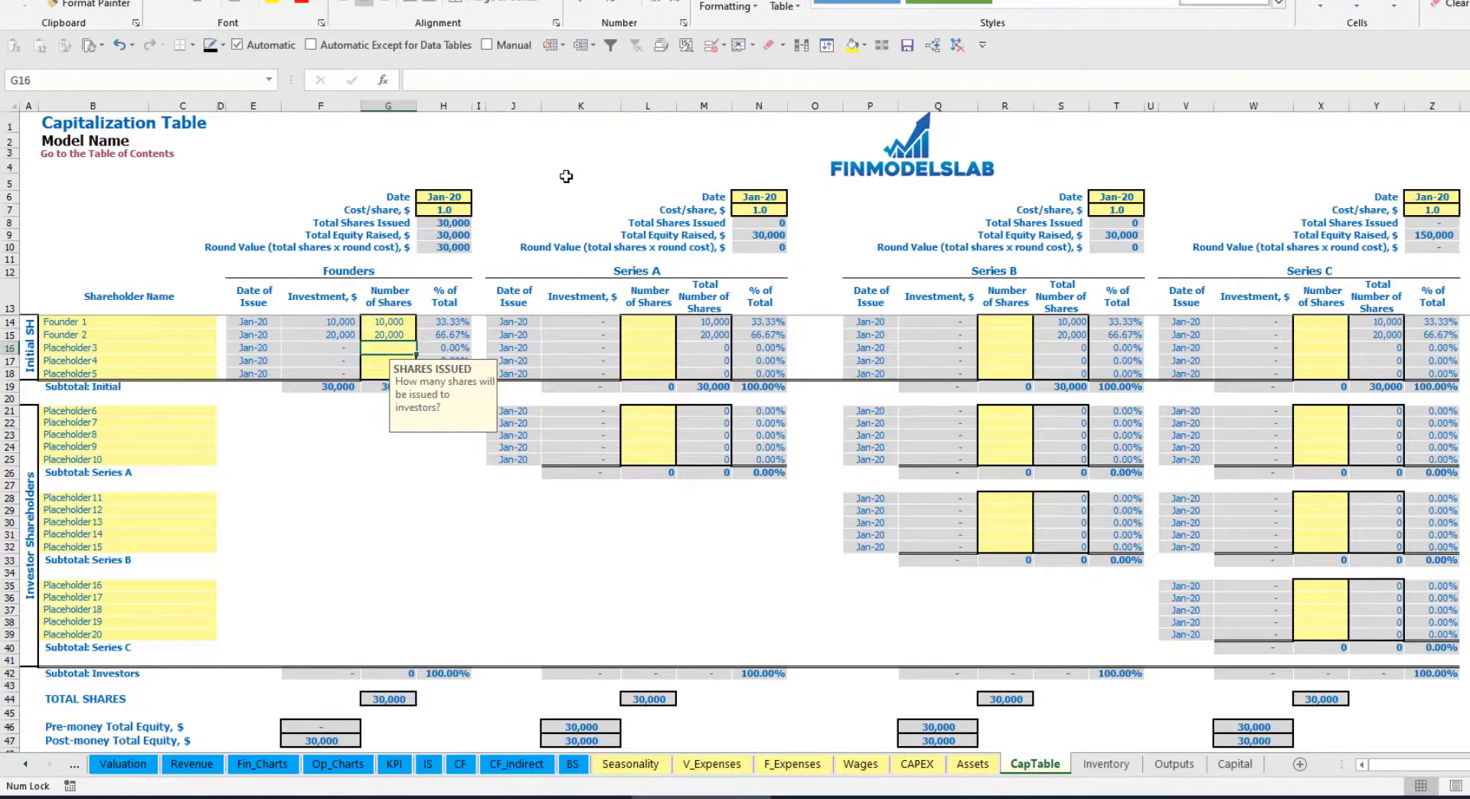
# - Set the founders' round cost per share to 2 and its date to Feb-20
pyautogui.click(444, 197)
pyautogui.click(429, 212)
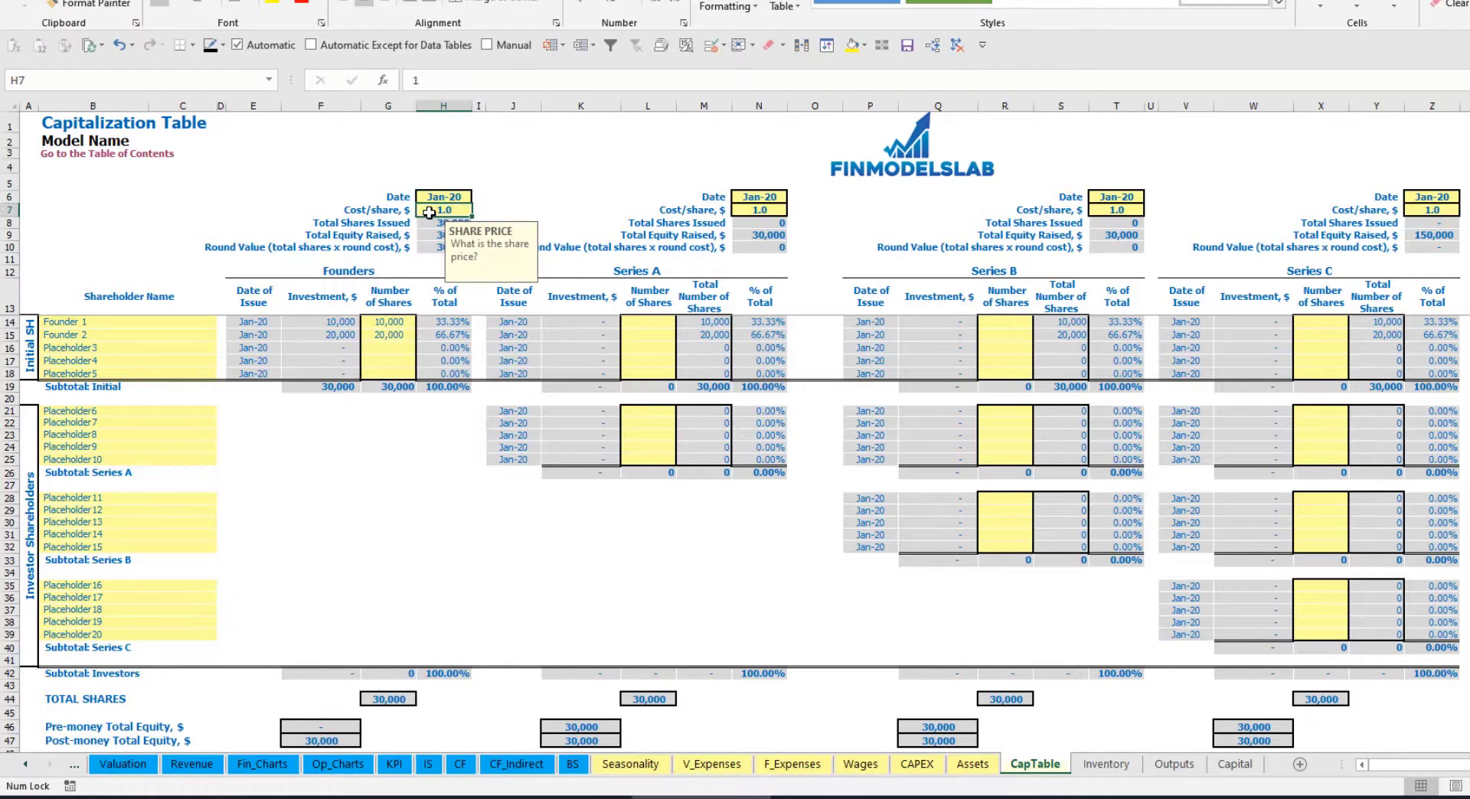
pyautogui.write('2')
pyautogui.press('Return')
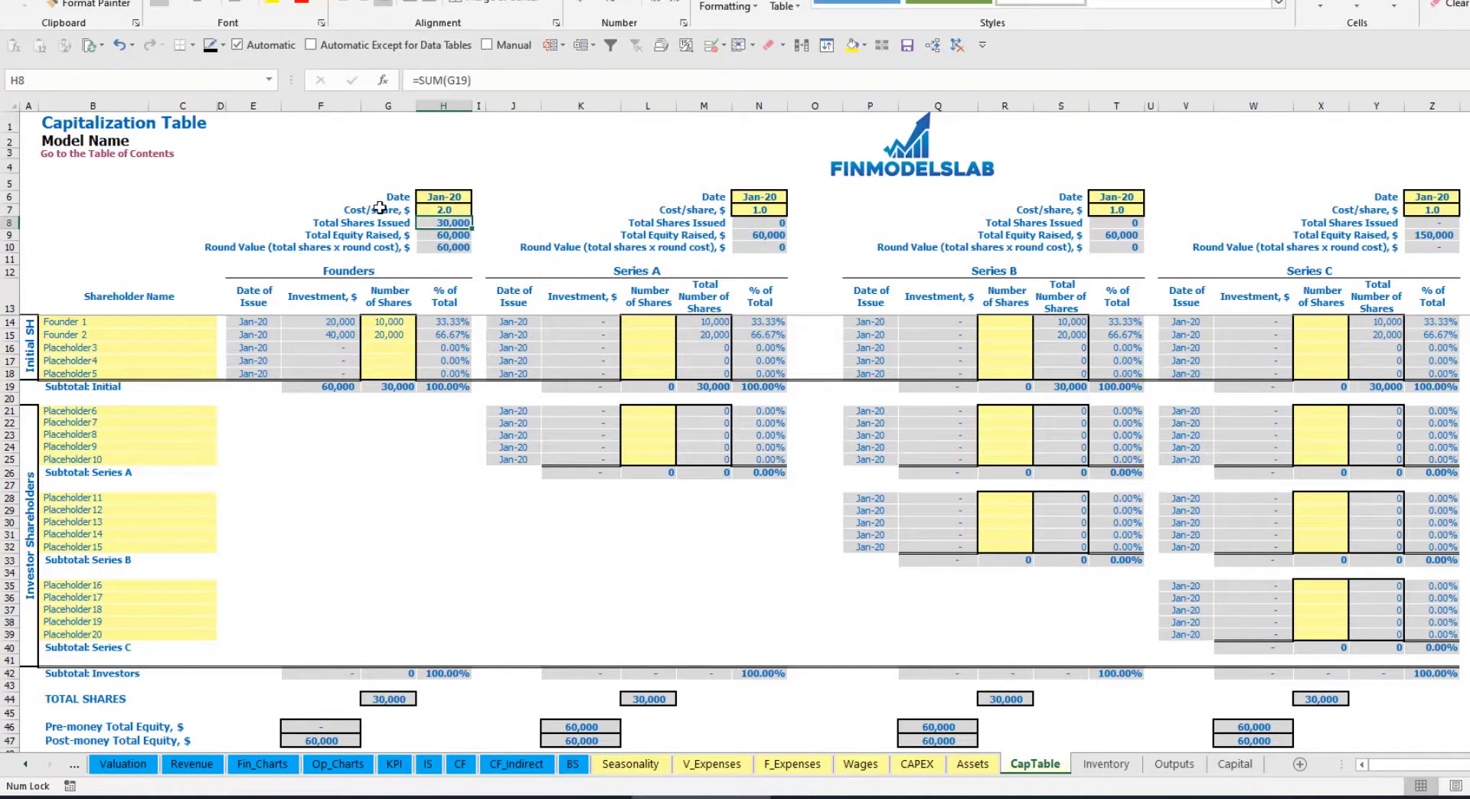
pyautogui.click(439, 200)
pyautogui.click(477, 198)
pyautogui.click(451, 222)
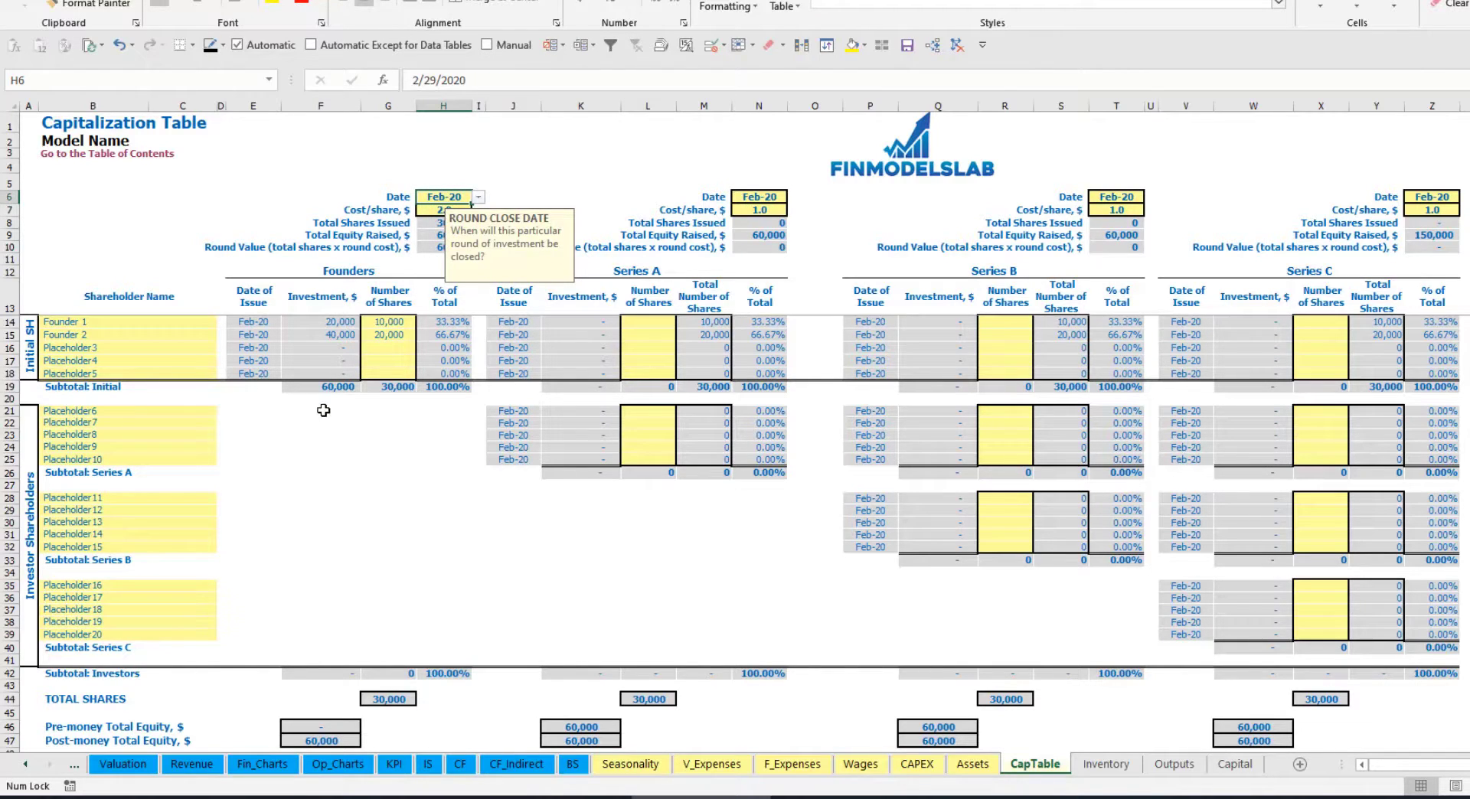
# - Examine the founders' investments, initial subtotal, post-money total equity and ownership percentages in the founders' round
pyautogui.click(328, 325)
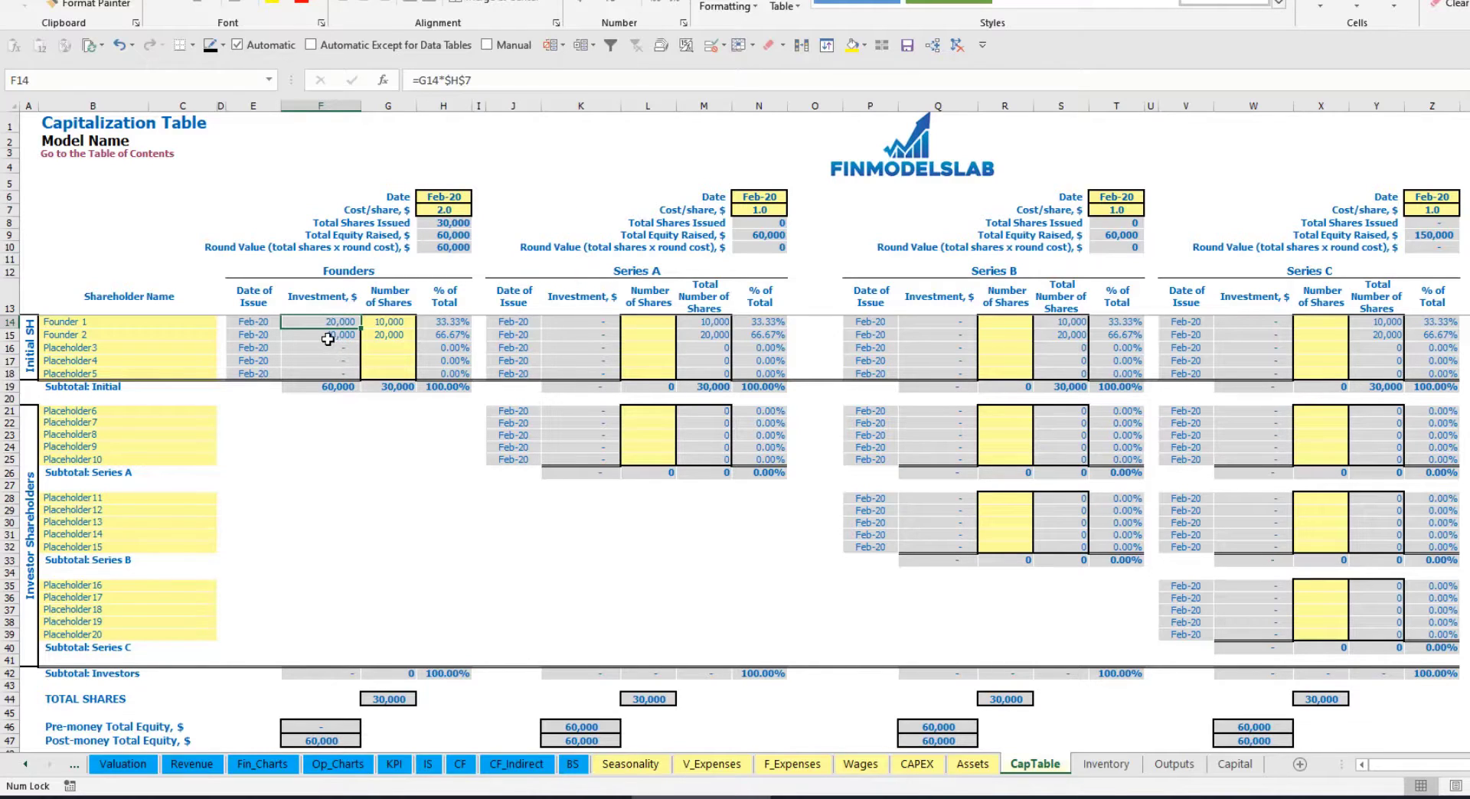
pyautogui.click(328, 336)
pyautogui.click(328, 387)
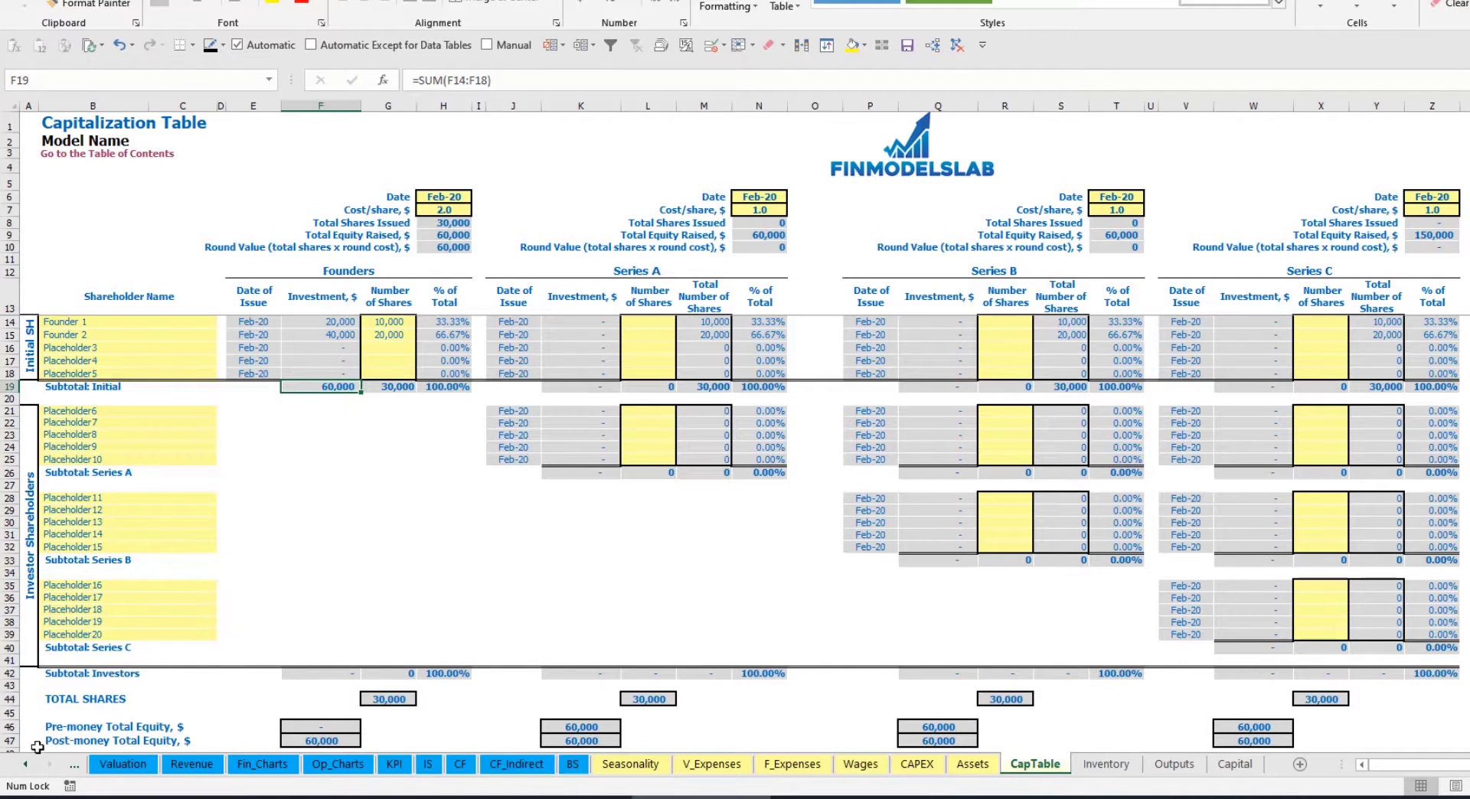
pyautogui.click(10, 741)
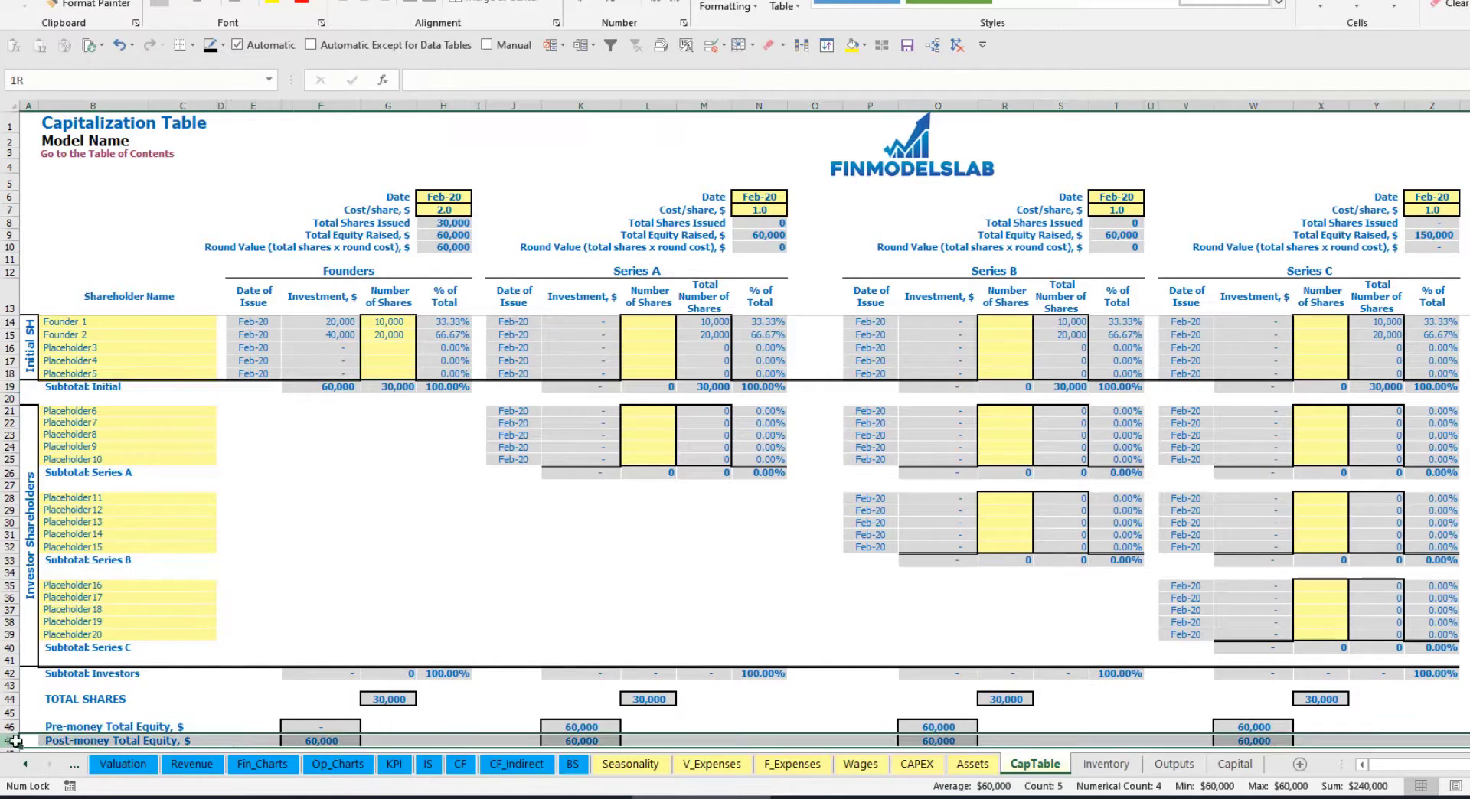
pyautogui.click(450, 325)
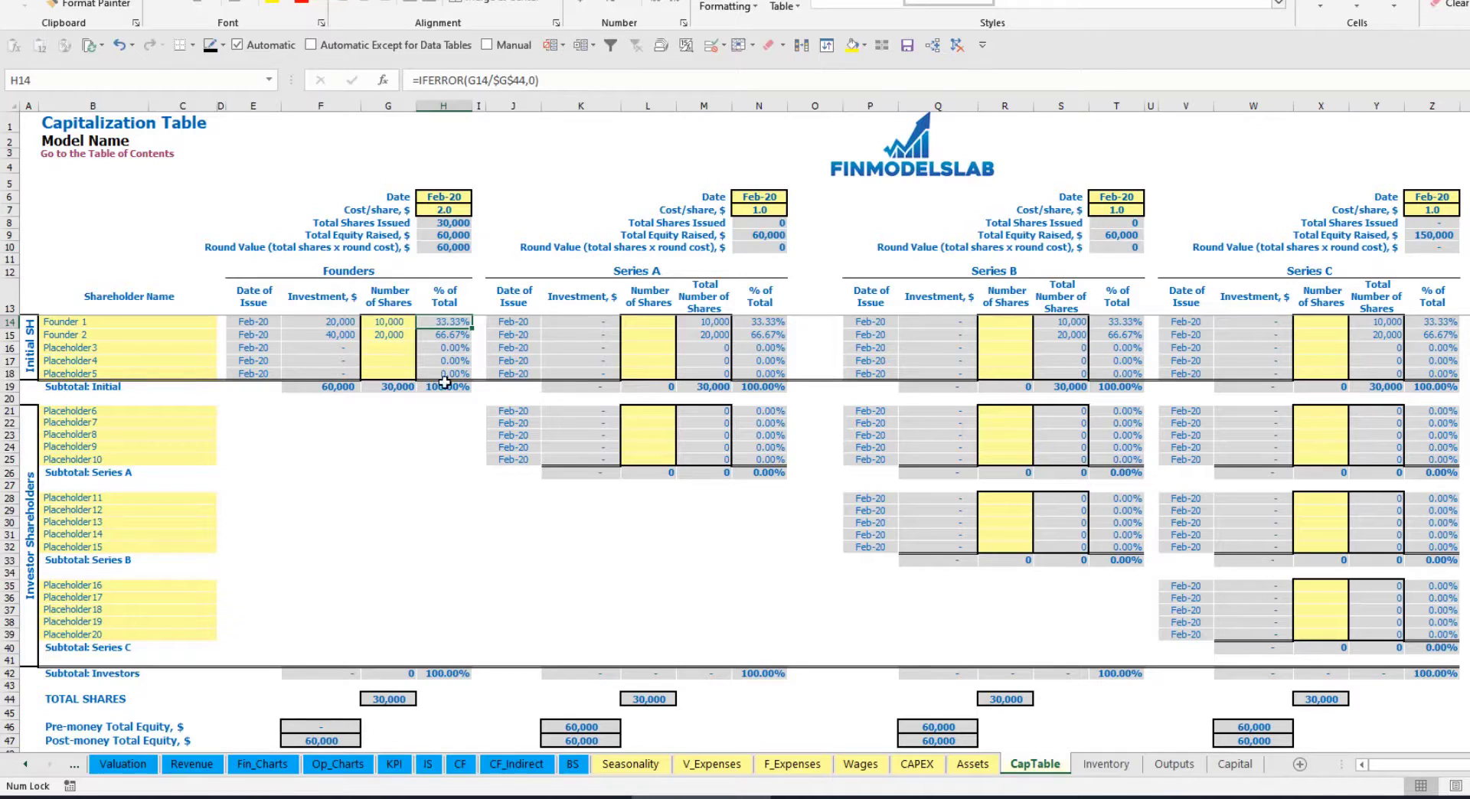
# - Rename the first Series A investor shareholder, Placeholder6, to Investor 1
pyautogui.click(172, 414)
pyautogui.click(667, 277)
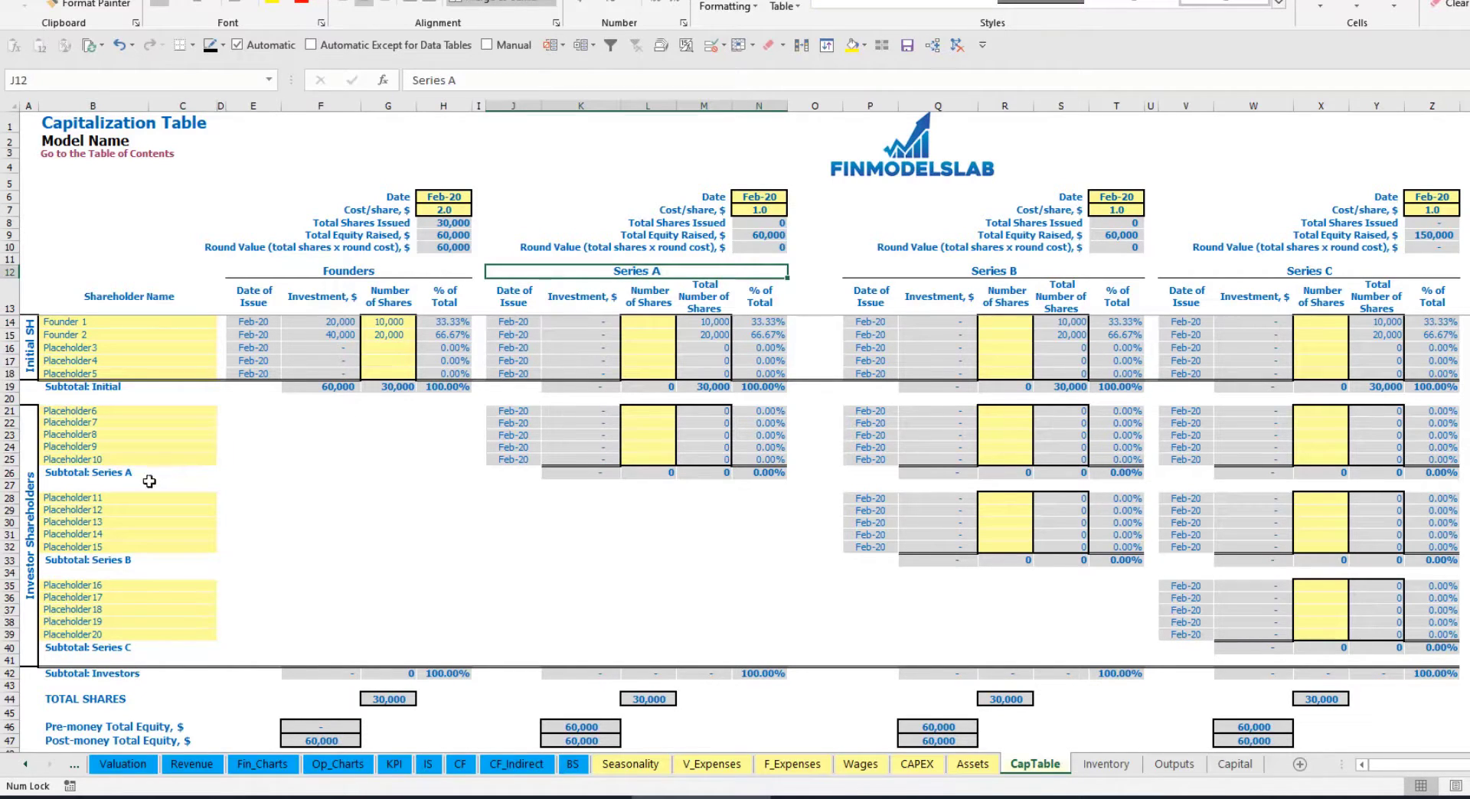
pyautogui.click(103, 413)
pyautogui.write('Investor 1')
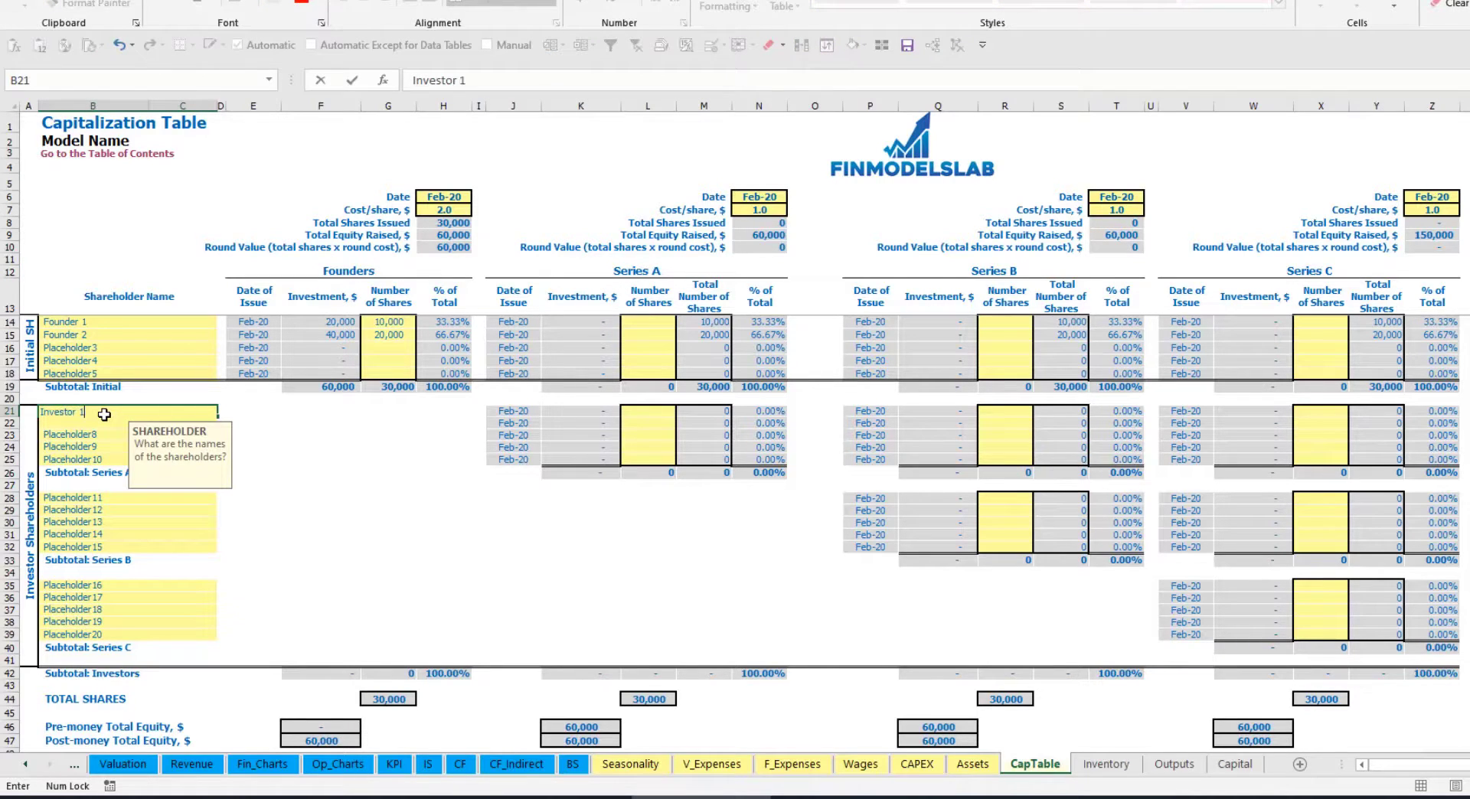
pyautogui.press('Return')
# - Set the Series A round date to May-20 and its cost per share to 5
pyautogui.click(769, 193)
pyautogui.click(794, 197)
pyautogui.click(762, 247)
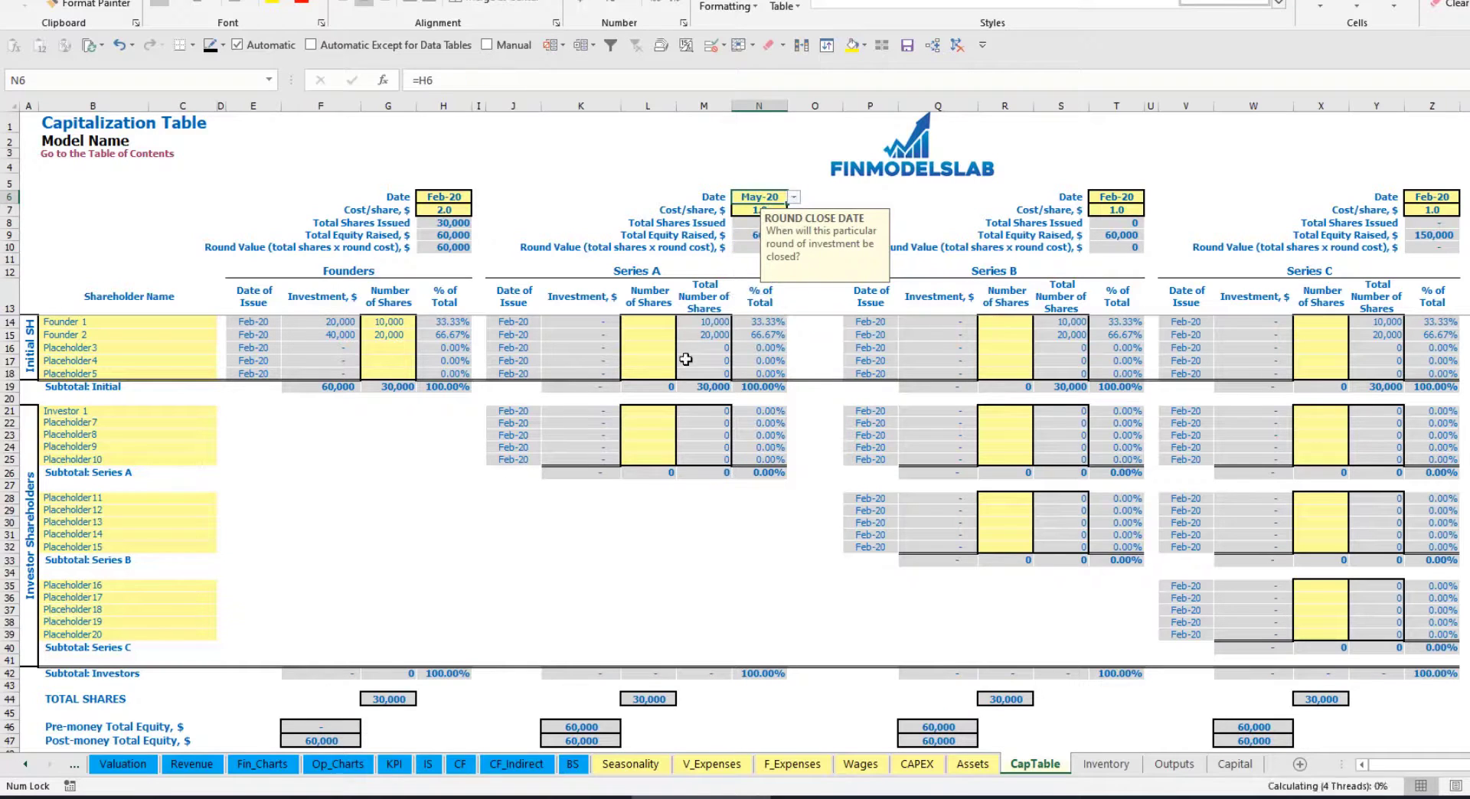
pyautogui.click(753, 208)
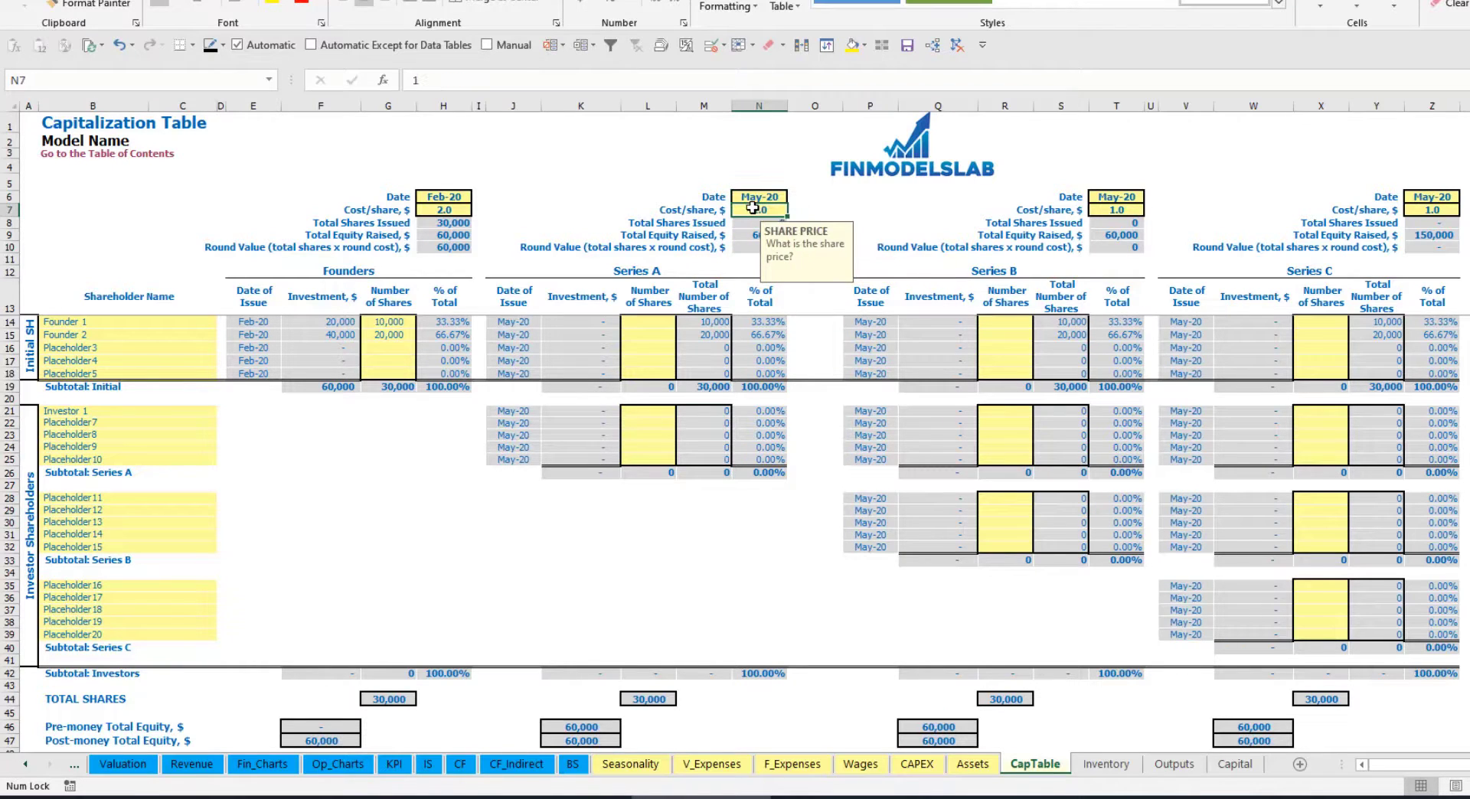
pyautogui.write('5')
pyautogui.press('Return')
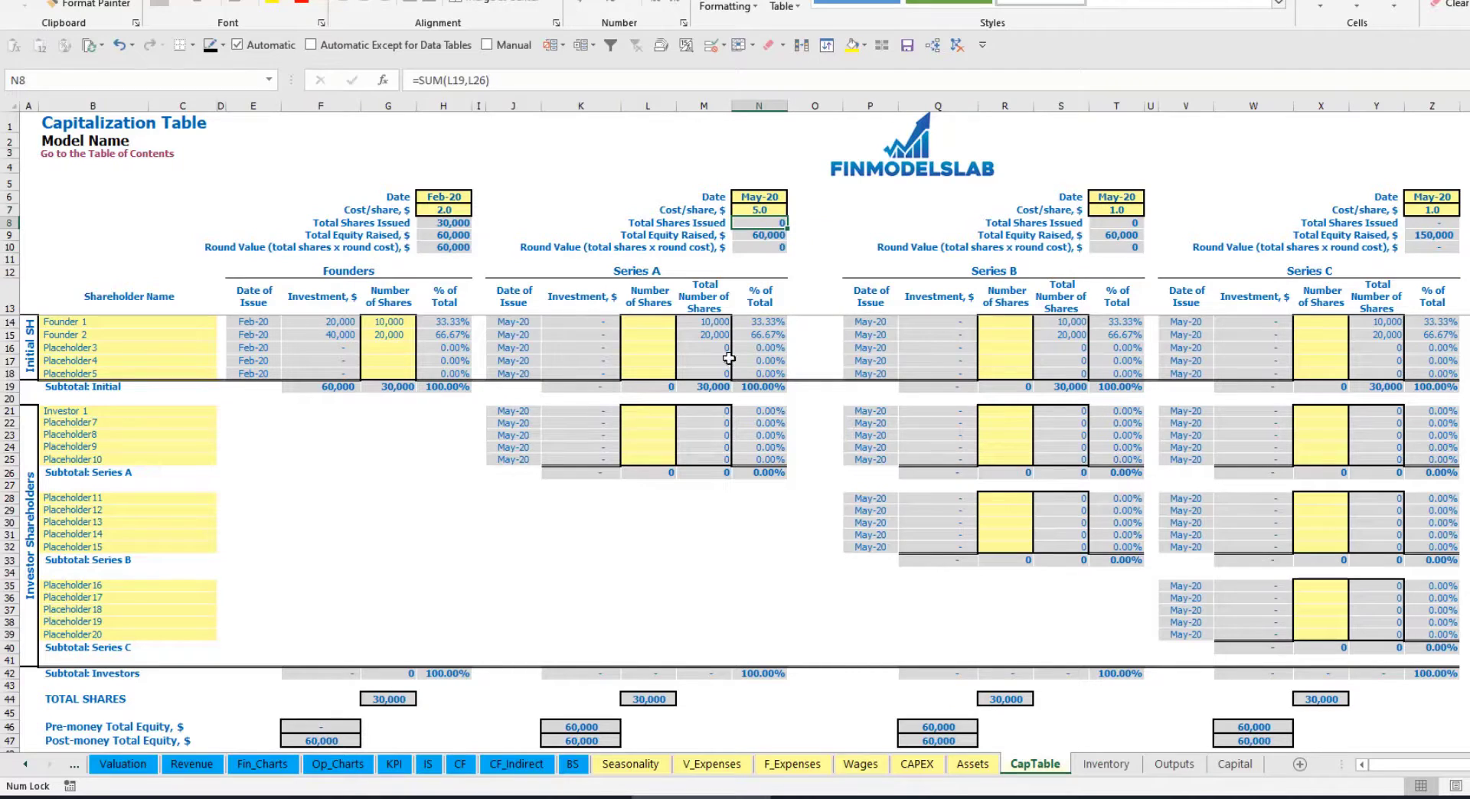
# - Set Investor 1's number of Series A shares to 1,000
pyautogui.click(648, 411)
pyautogui.write('1000')
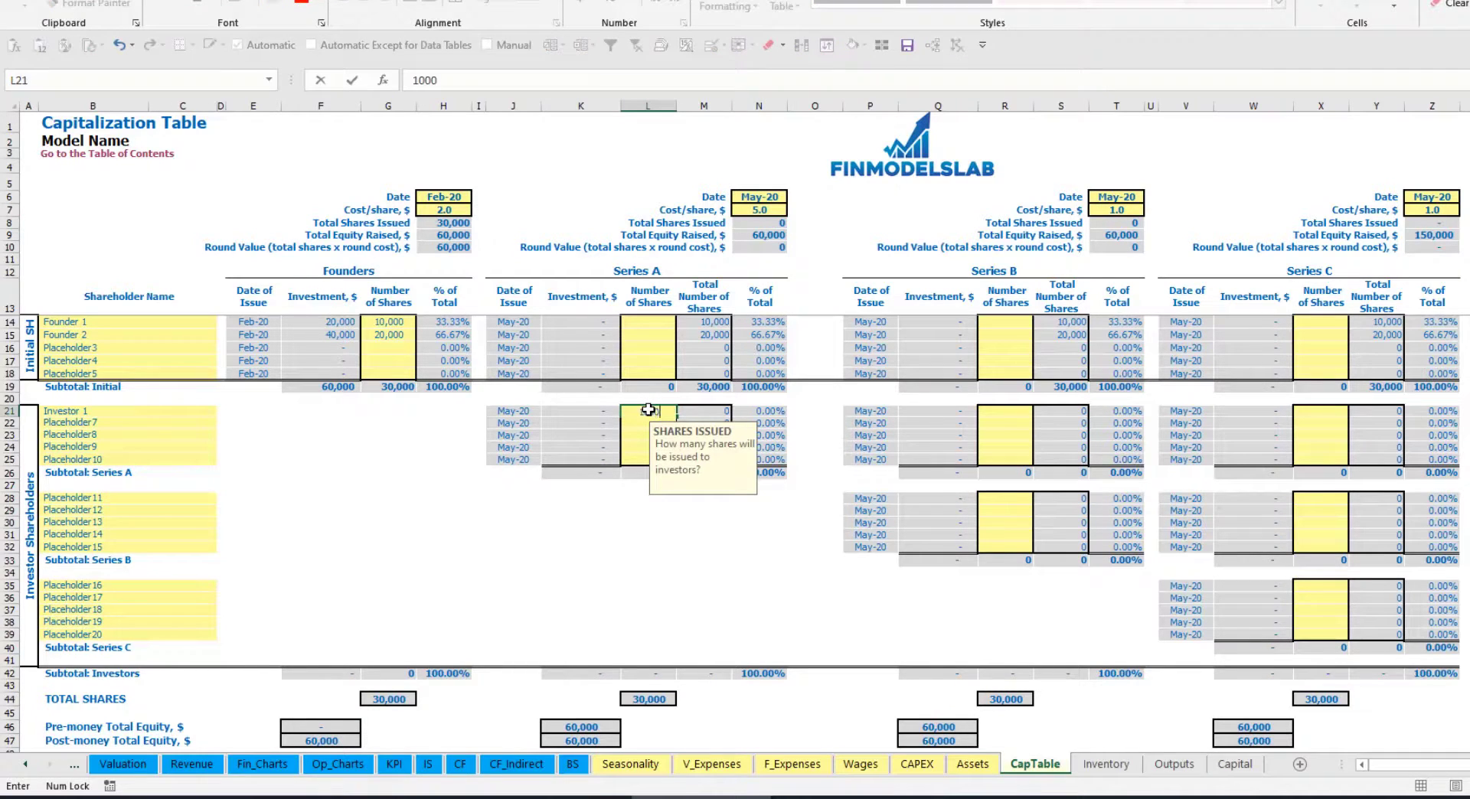
pyautogui.press('Return')
# - Examine Investor 1's Series A investment and the round's pre-money and post-money total equity
pyautogui.click(588, 532)
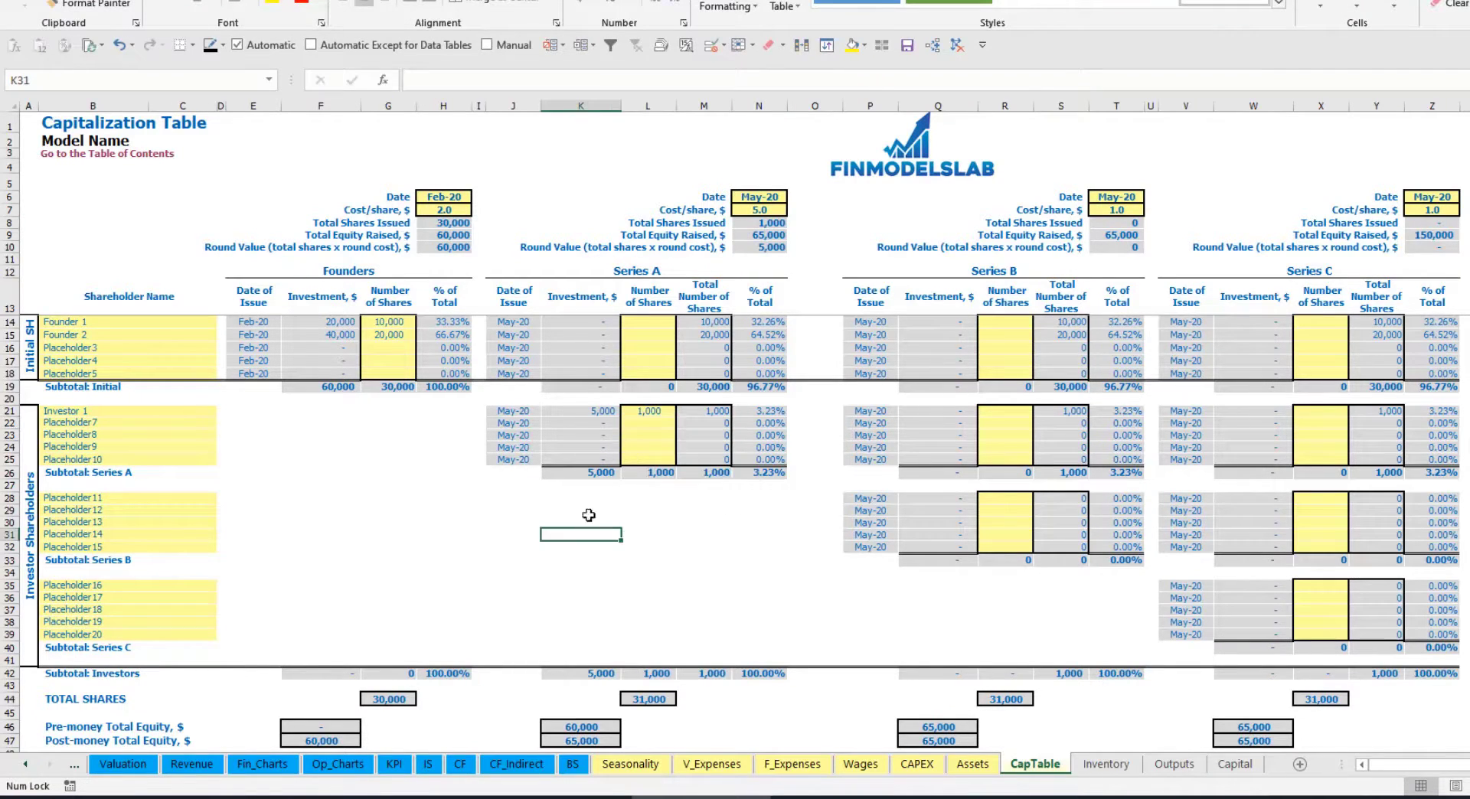
pyautogui.click(593, 411)
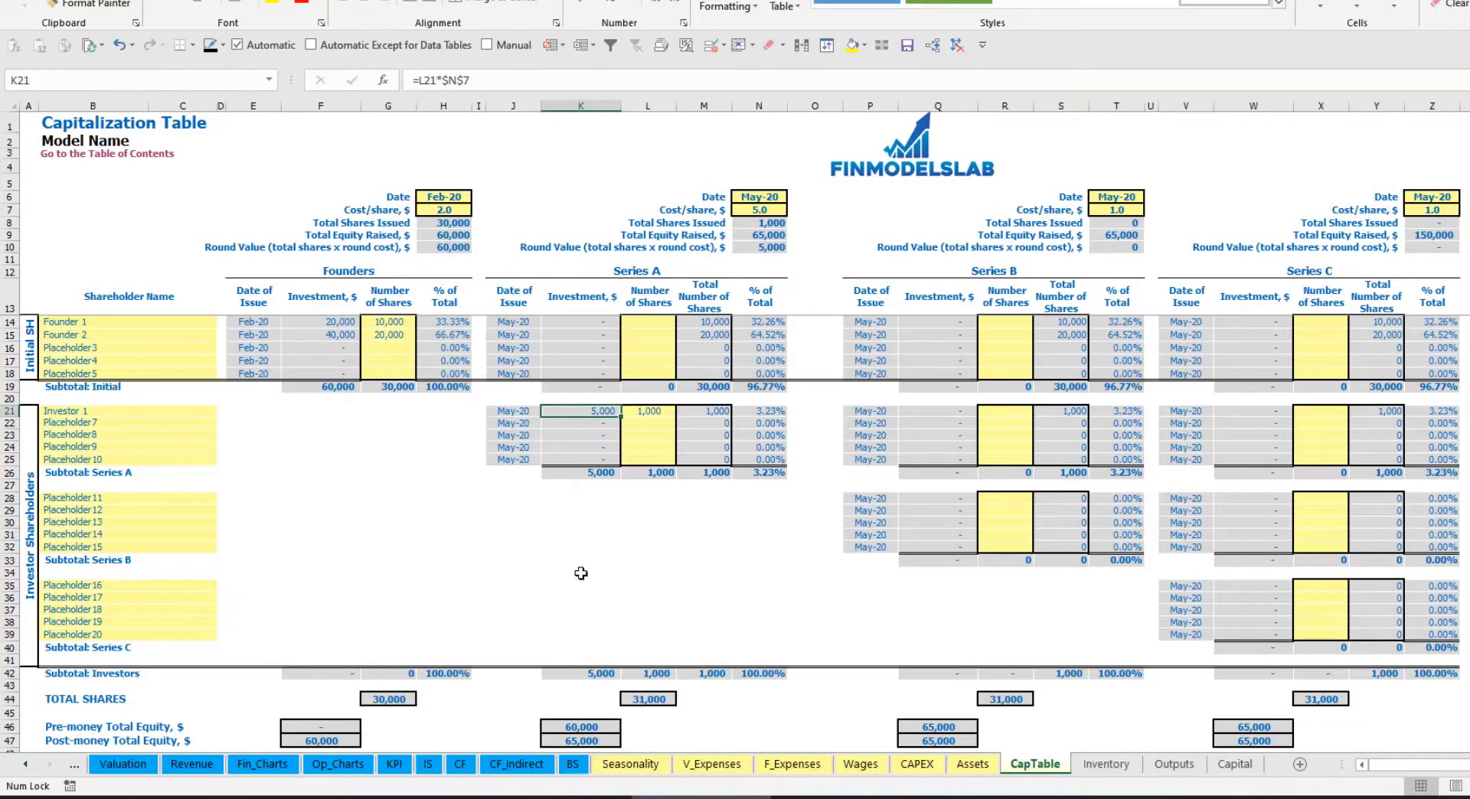
pyautogui.click(568, 723)
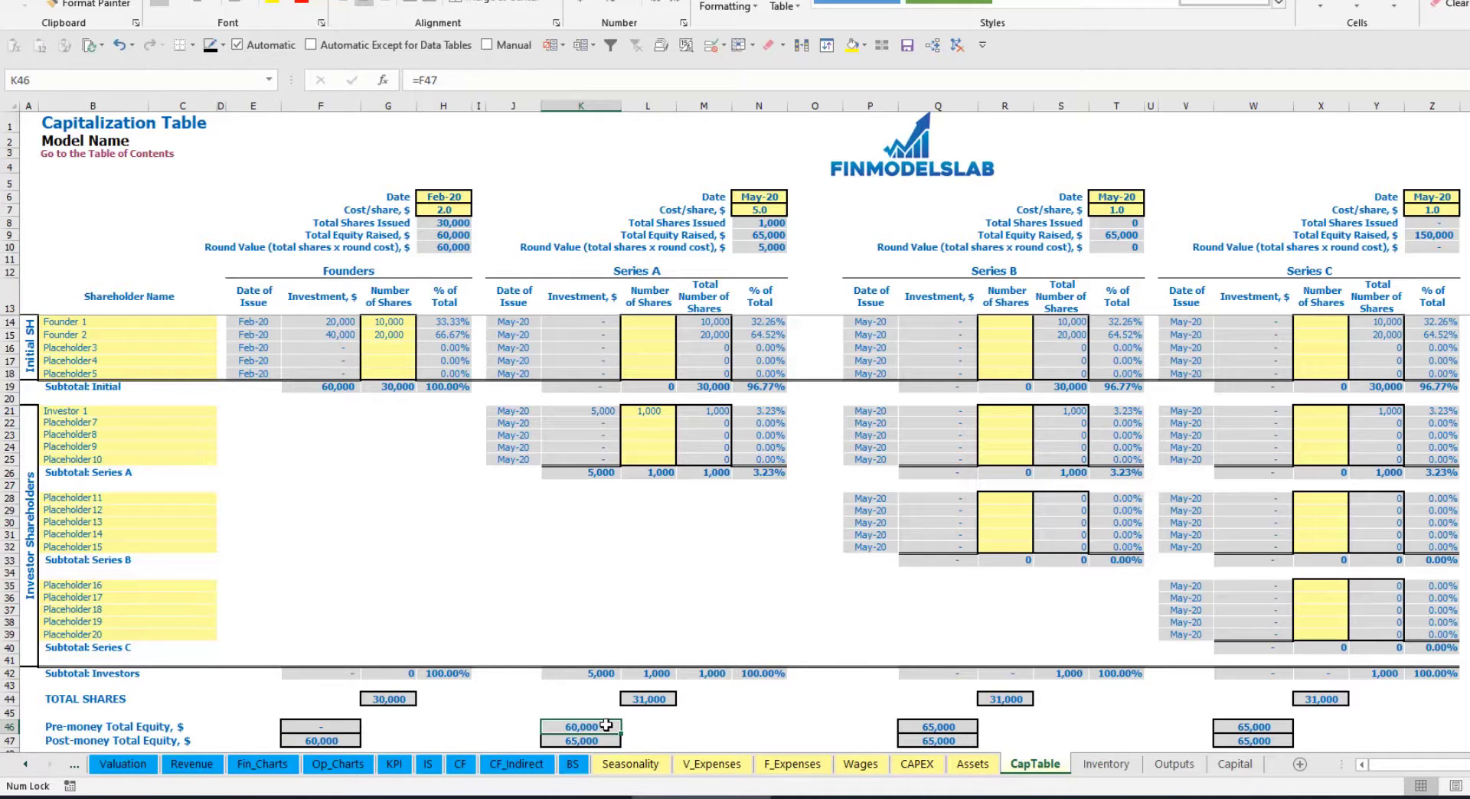
pyautogui.press('Down')
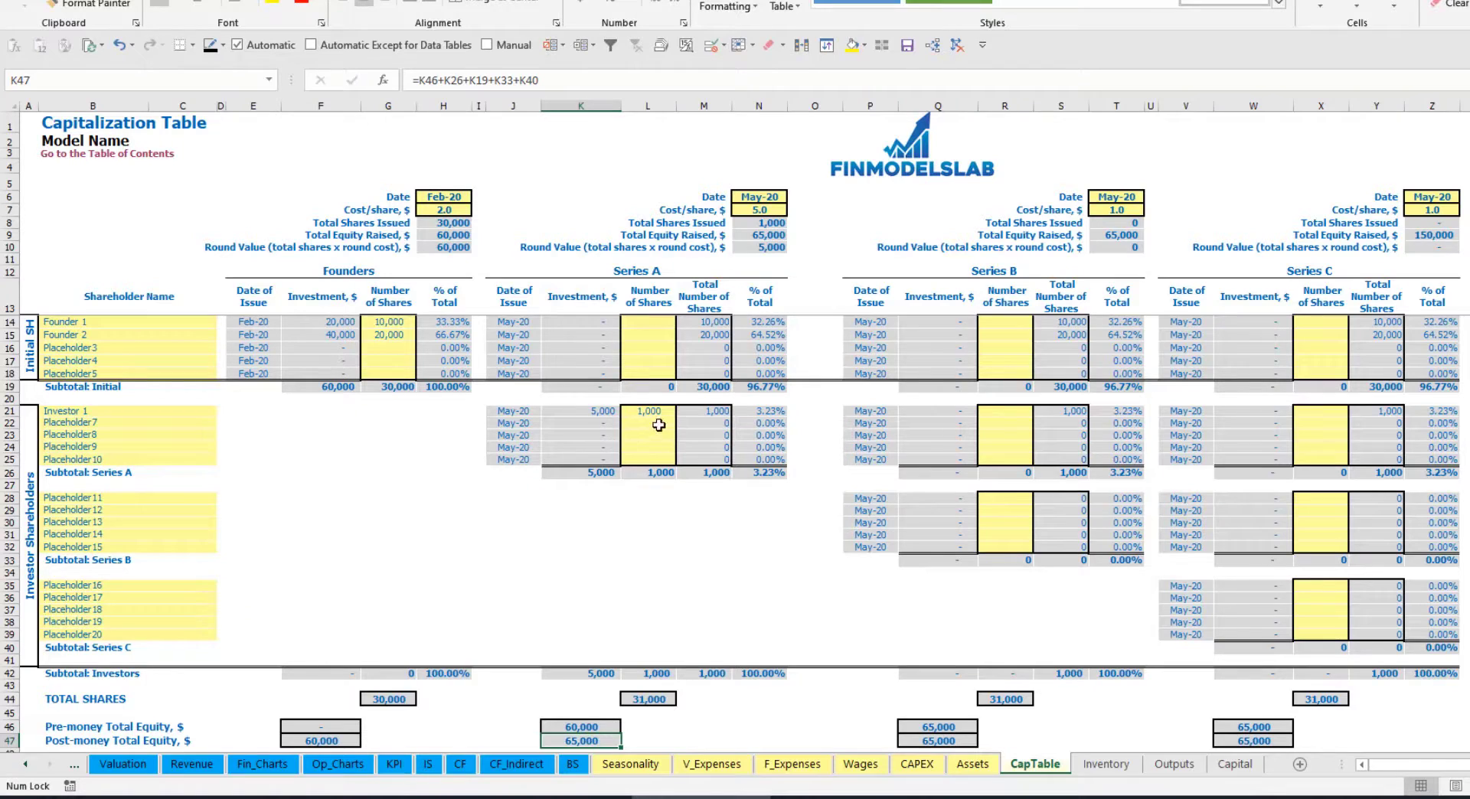
# - Examine the Series A ownership percentages of Investor 1 and both founders, and the Series B and Series C shareholder rows
pyautogui.click(742, 410)
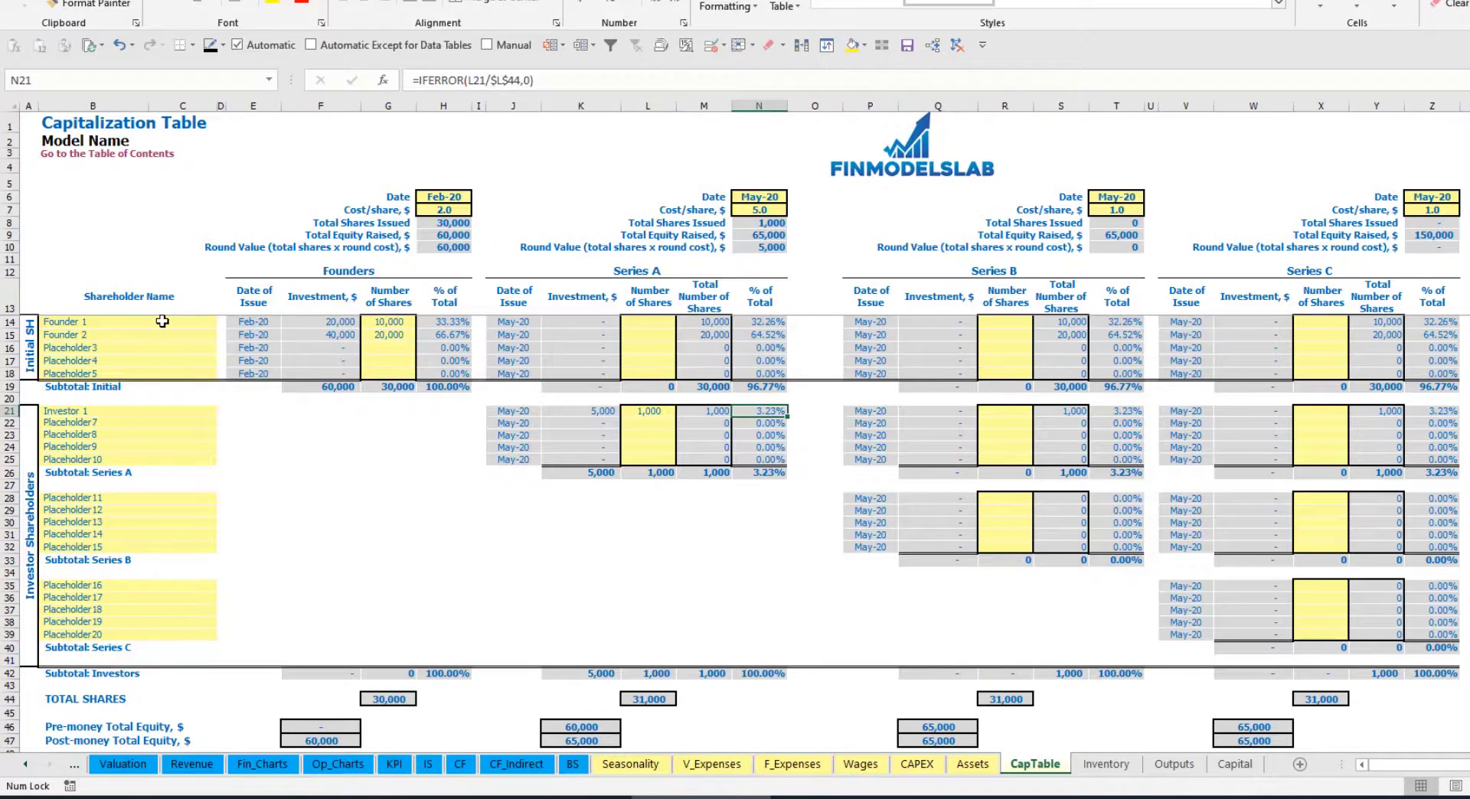
pyautogui.moveTo(162, 322); pyautogui.dragTo(162, 335)
pyautogui.moveTo(766, 321); pyautogui.dragTo(766, 336)
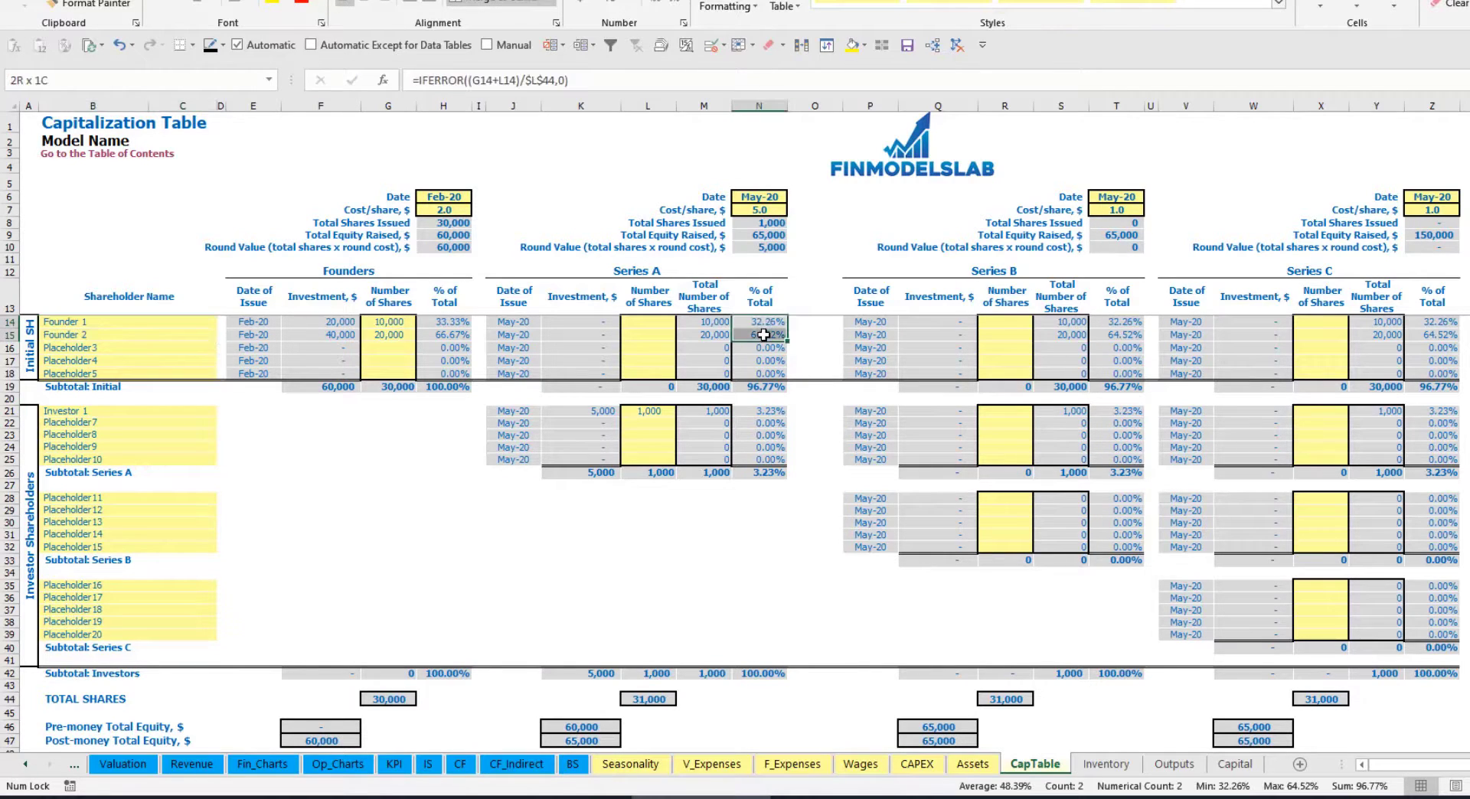
pyautogui.hotkey('shift', 'Up')
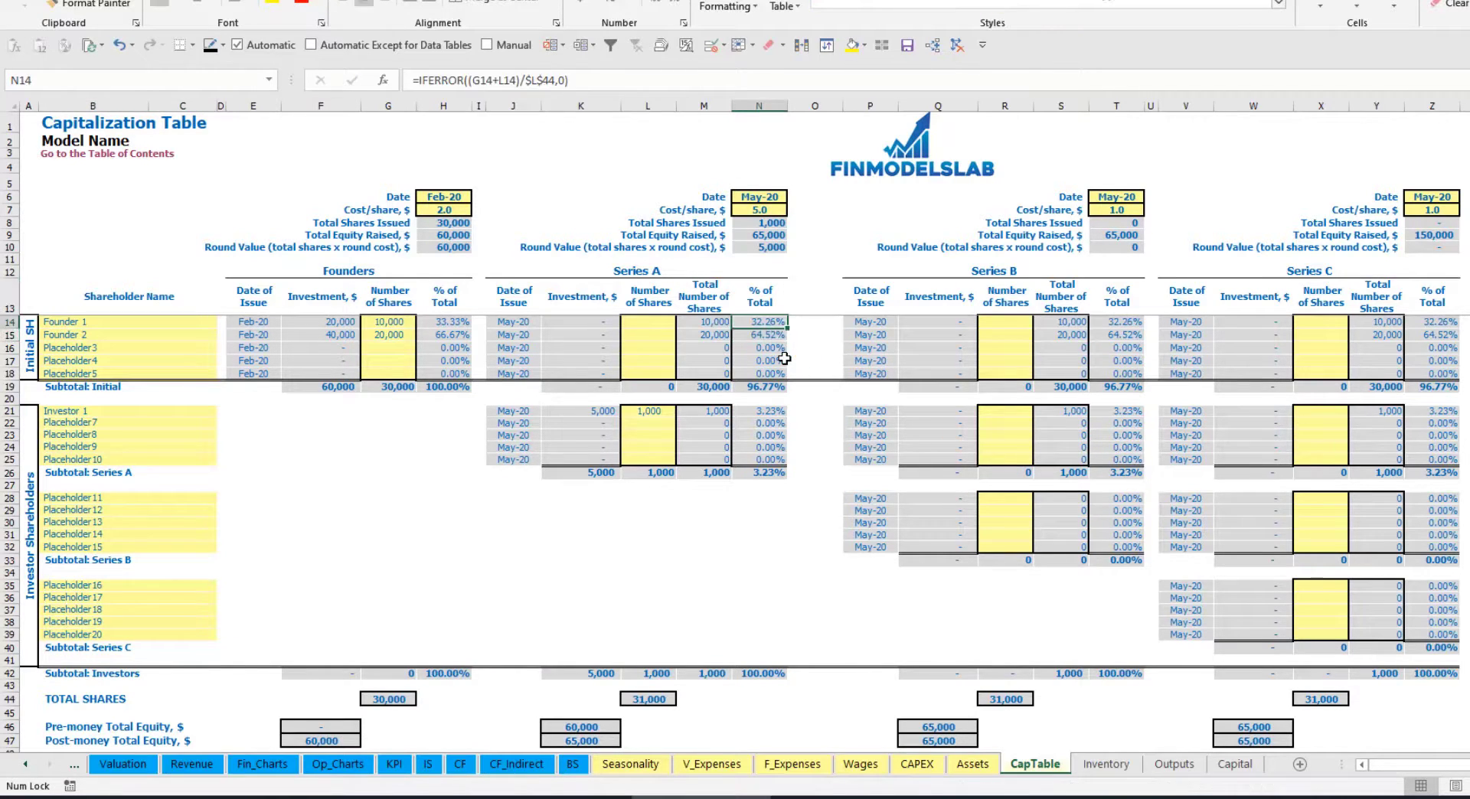
pyautogui.press('Down')
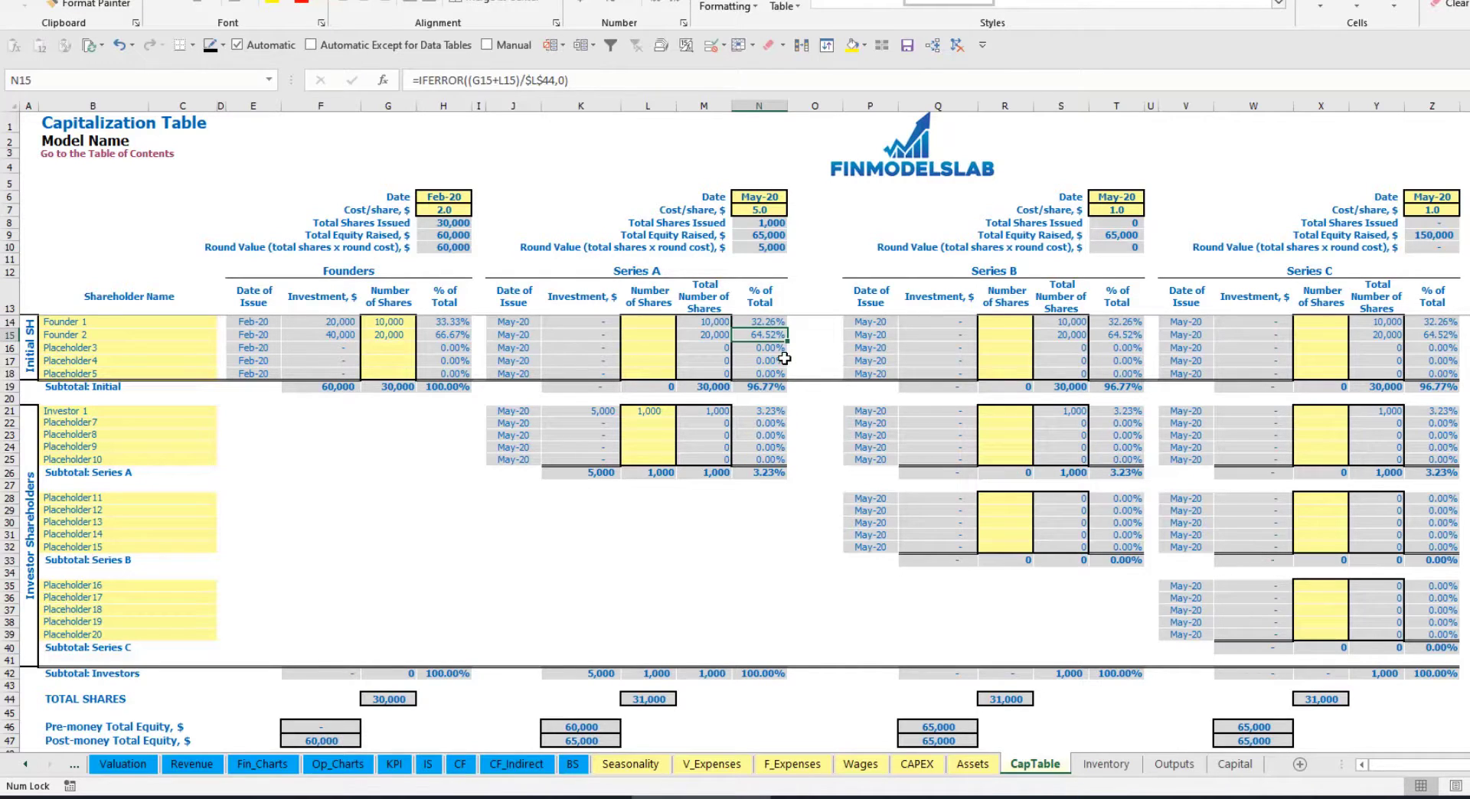
pyautogui.click(143, 506)
pyautogui.click(135, 586)
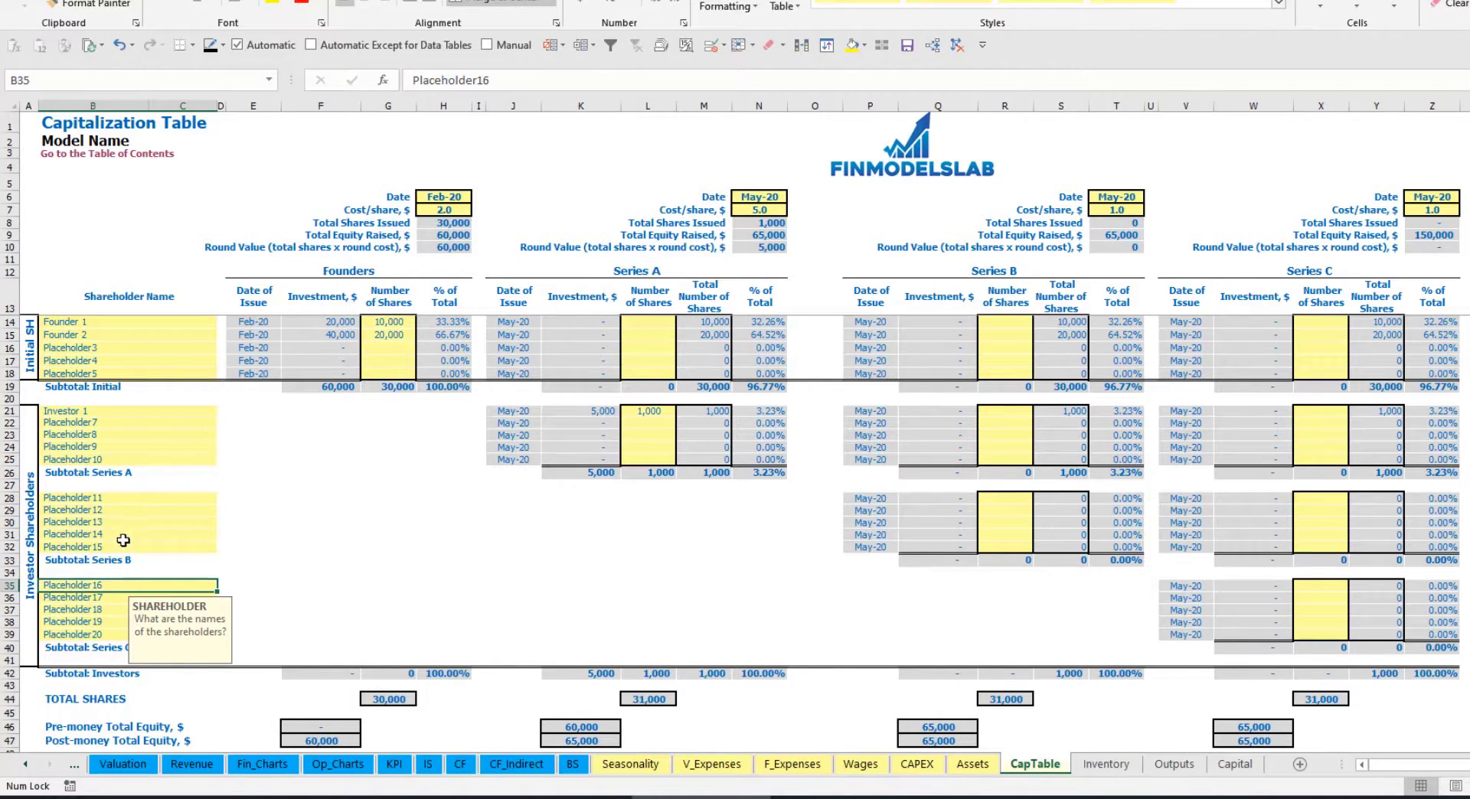
# - Examine the ordinary equity raisings in the cash flow statement and the ordinary equity row in the balance sheet
pyautogui.click(653, 412)
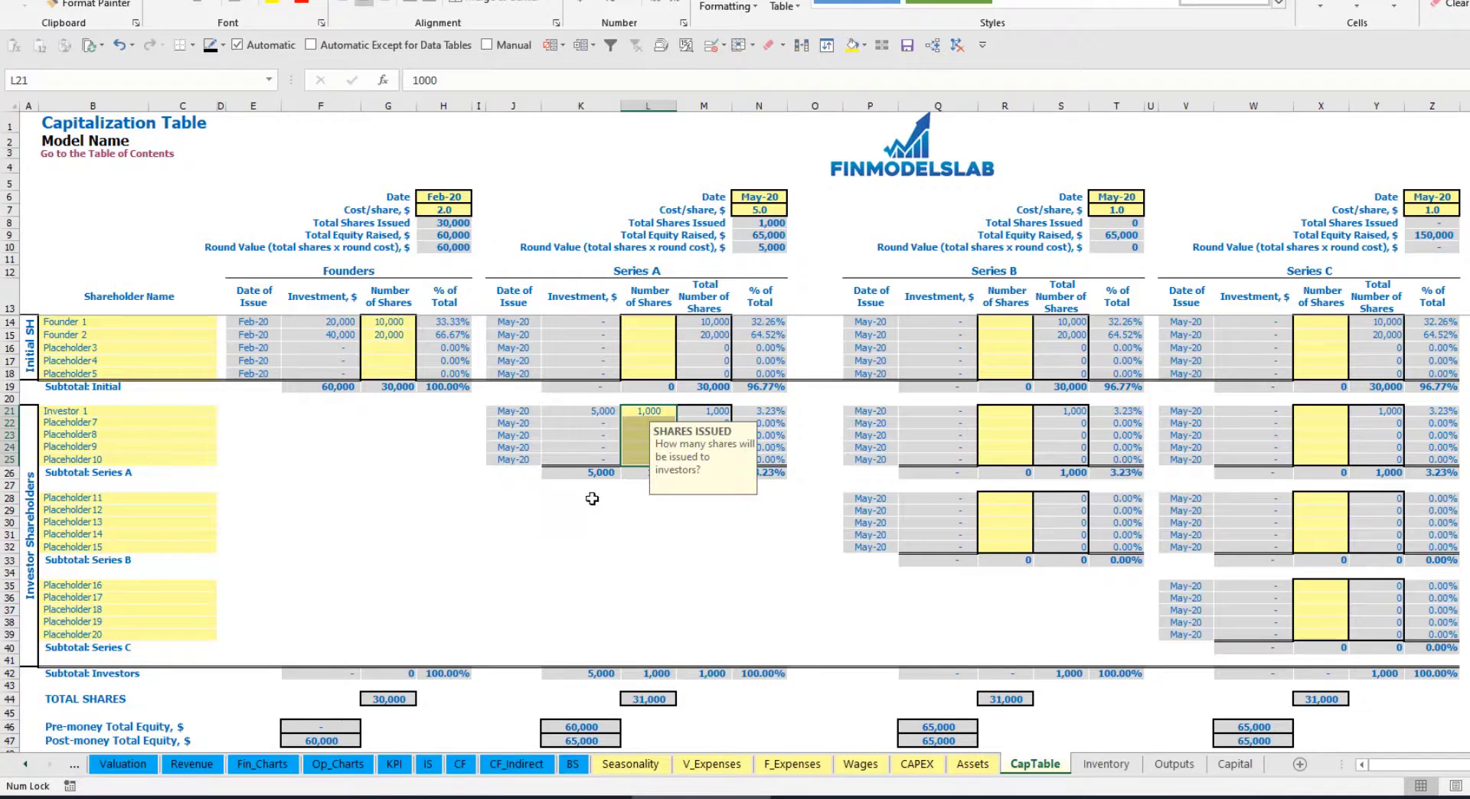
pyautogui.click(665, 524)
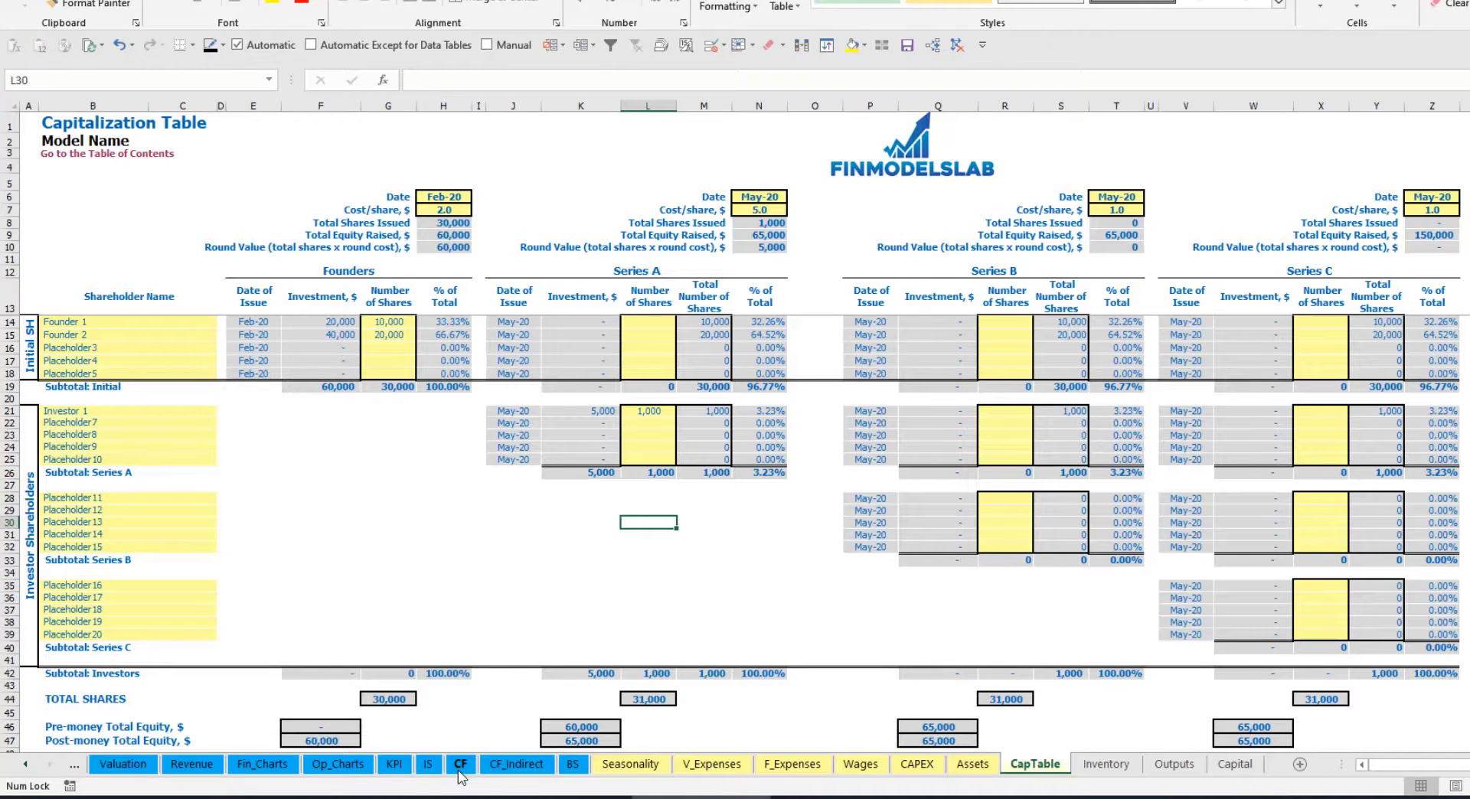
pyautogui.click(460, 766)
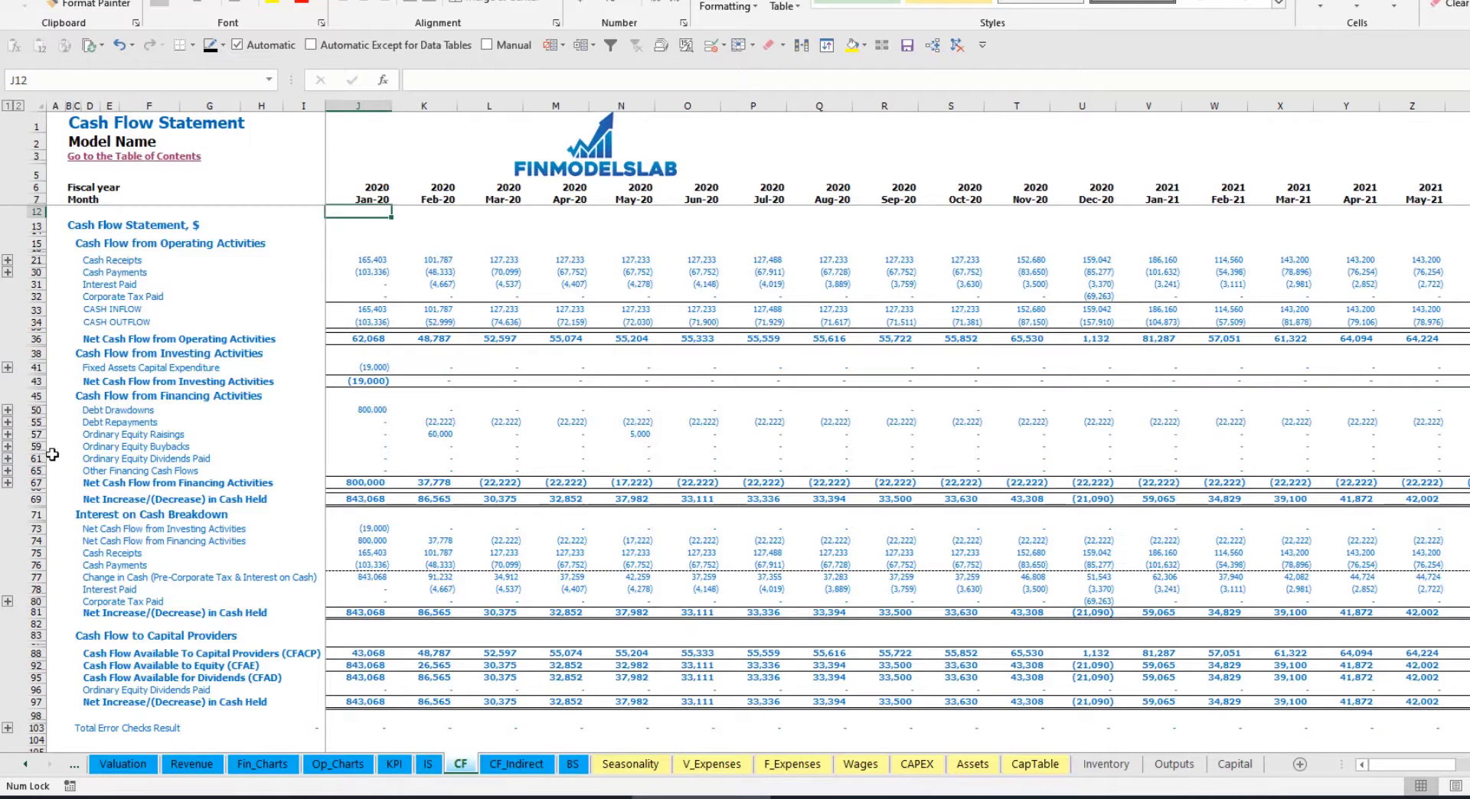
pyautogui.click(34, 434)
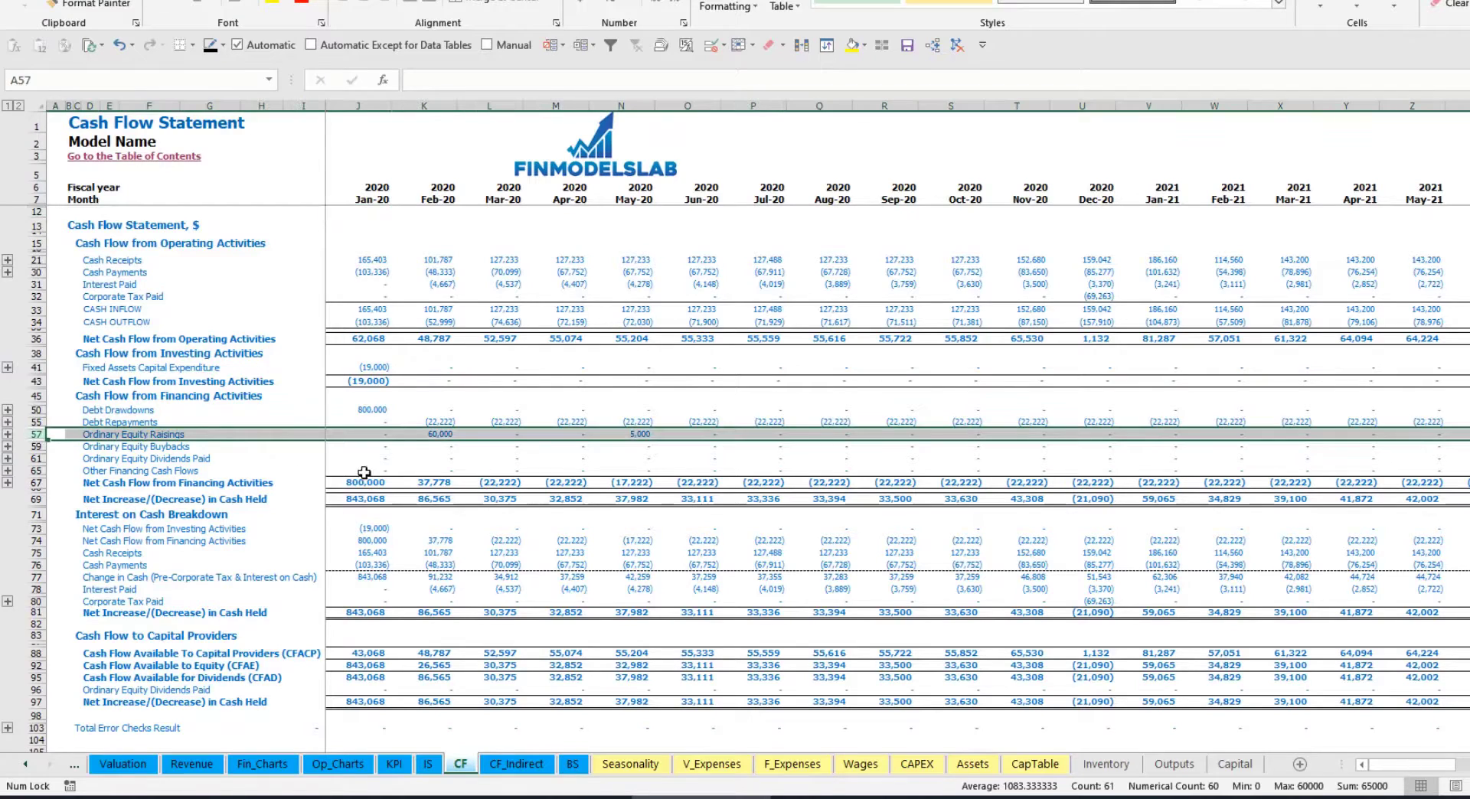
pyautogui.click(444, 436)
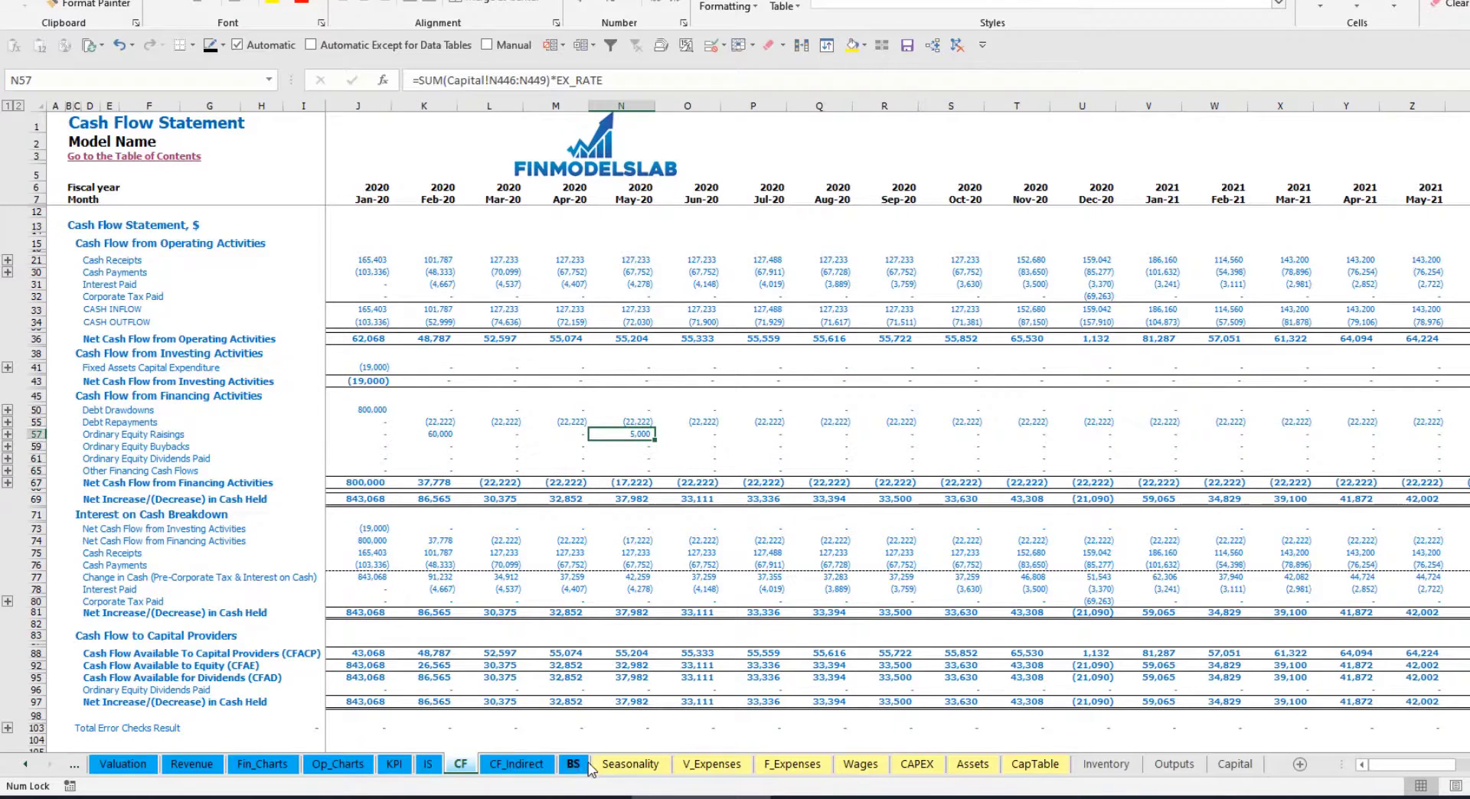
pyautogui.click(573, 764)
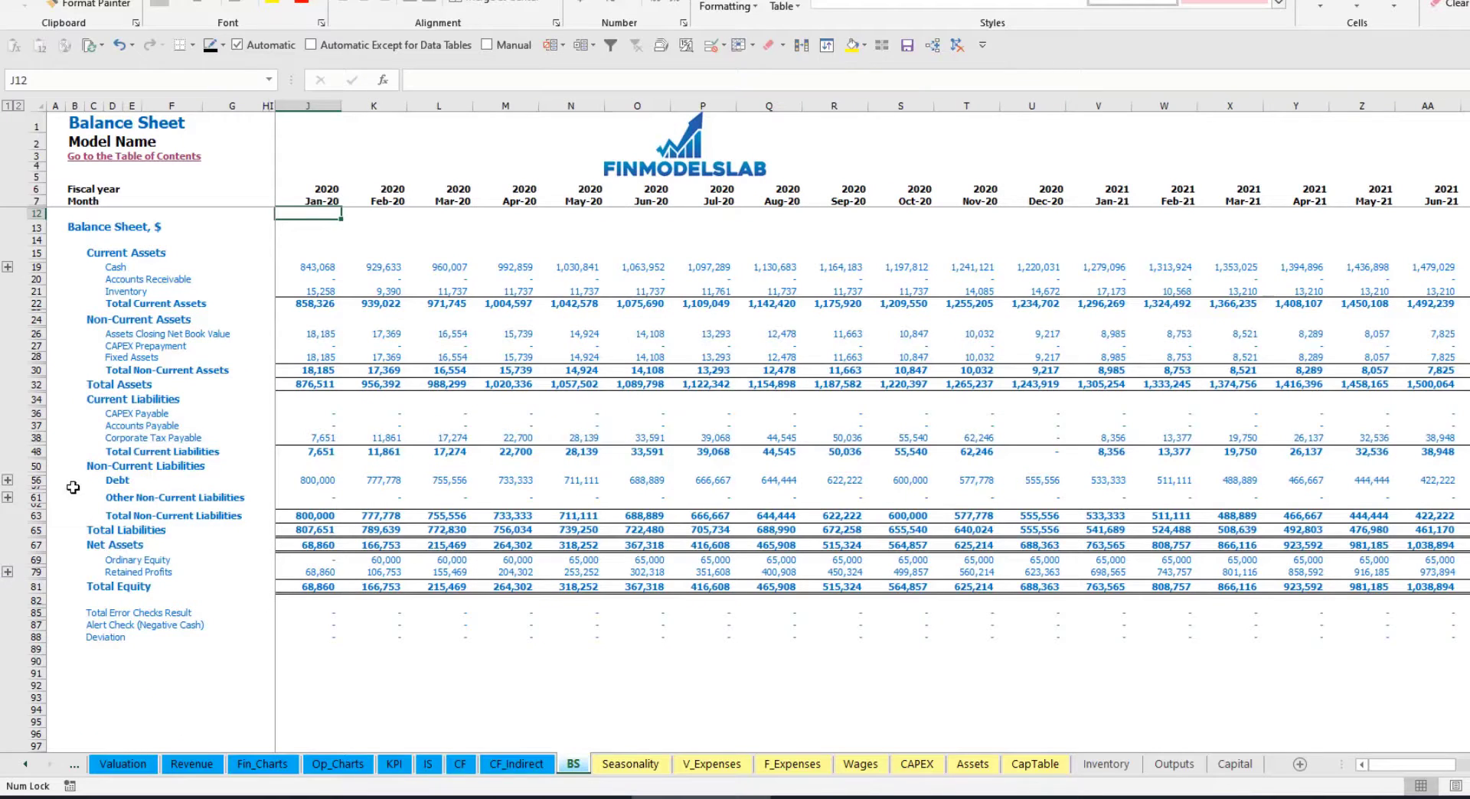
pyautogui.click(42, 563)
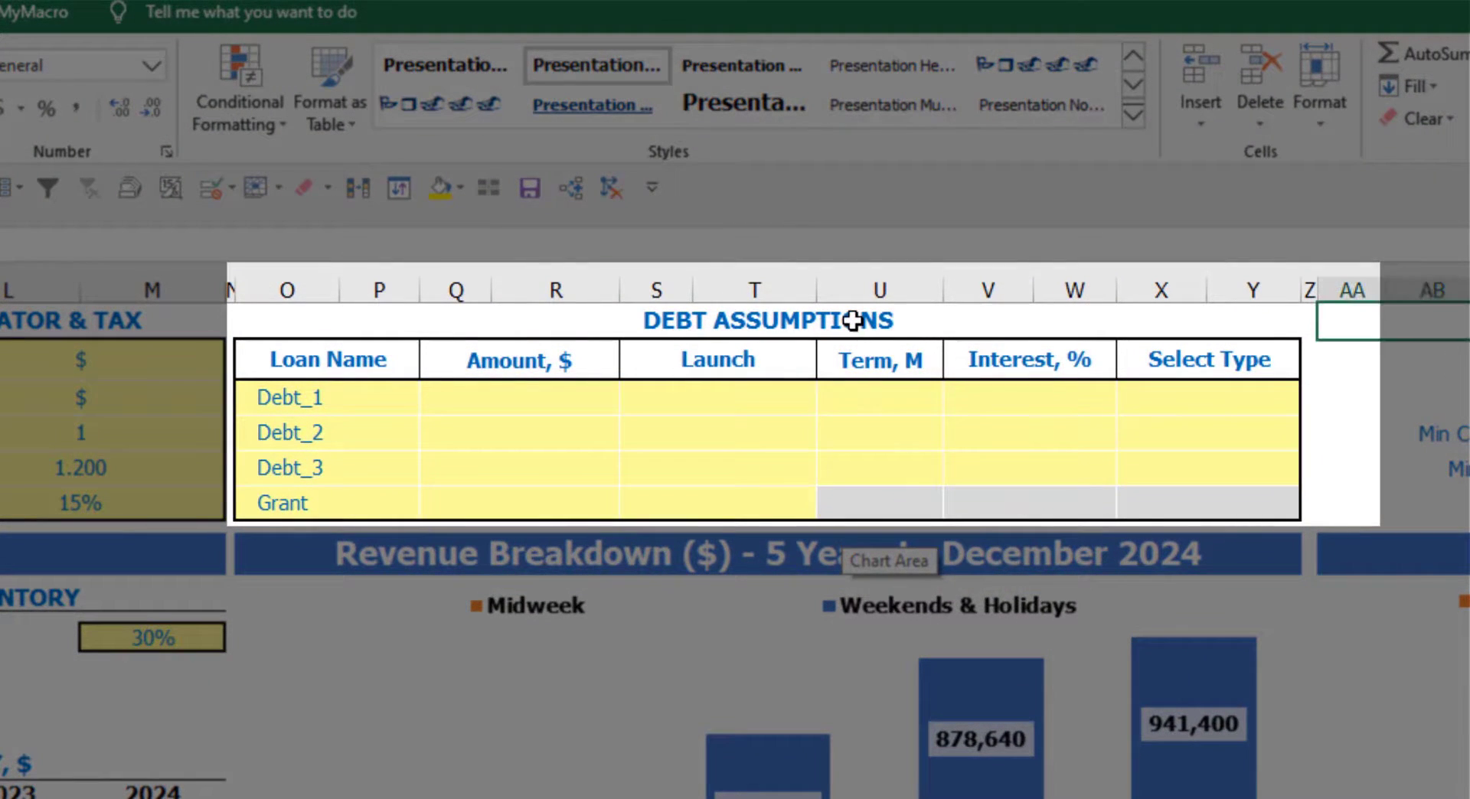
# - Set Debt_1's repayment type to Annuity in the dashboard's debt assumptions
pyautogui.click(852, 320)
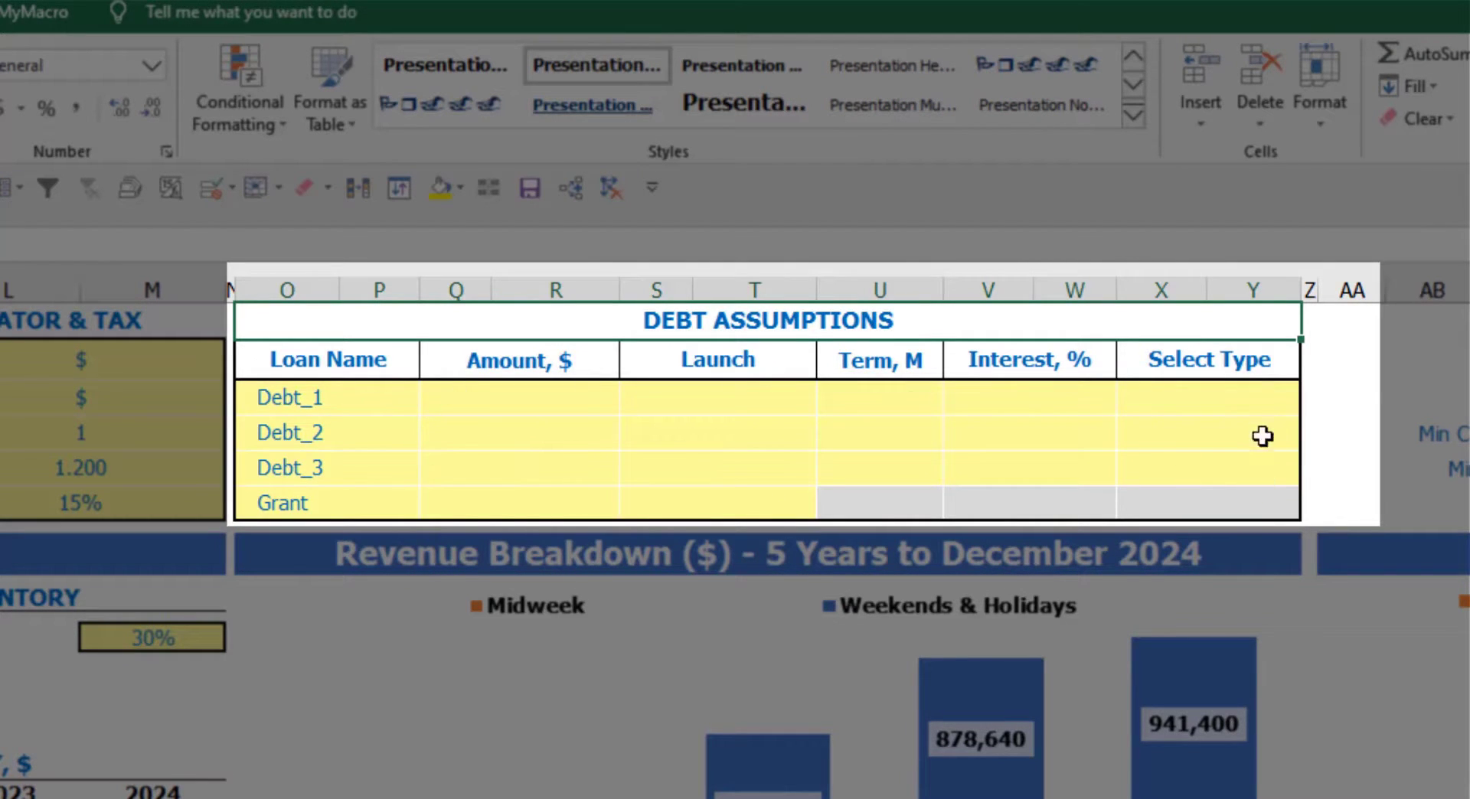
pyautogui.click(1290, 387)
pyautogui.click(1311, 401)
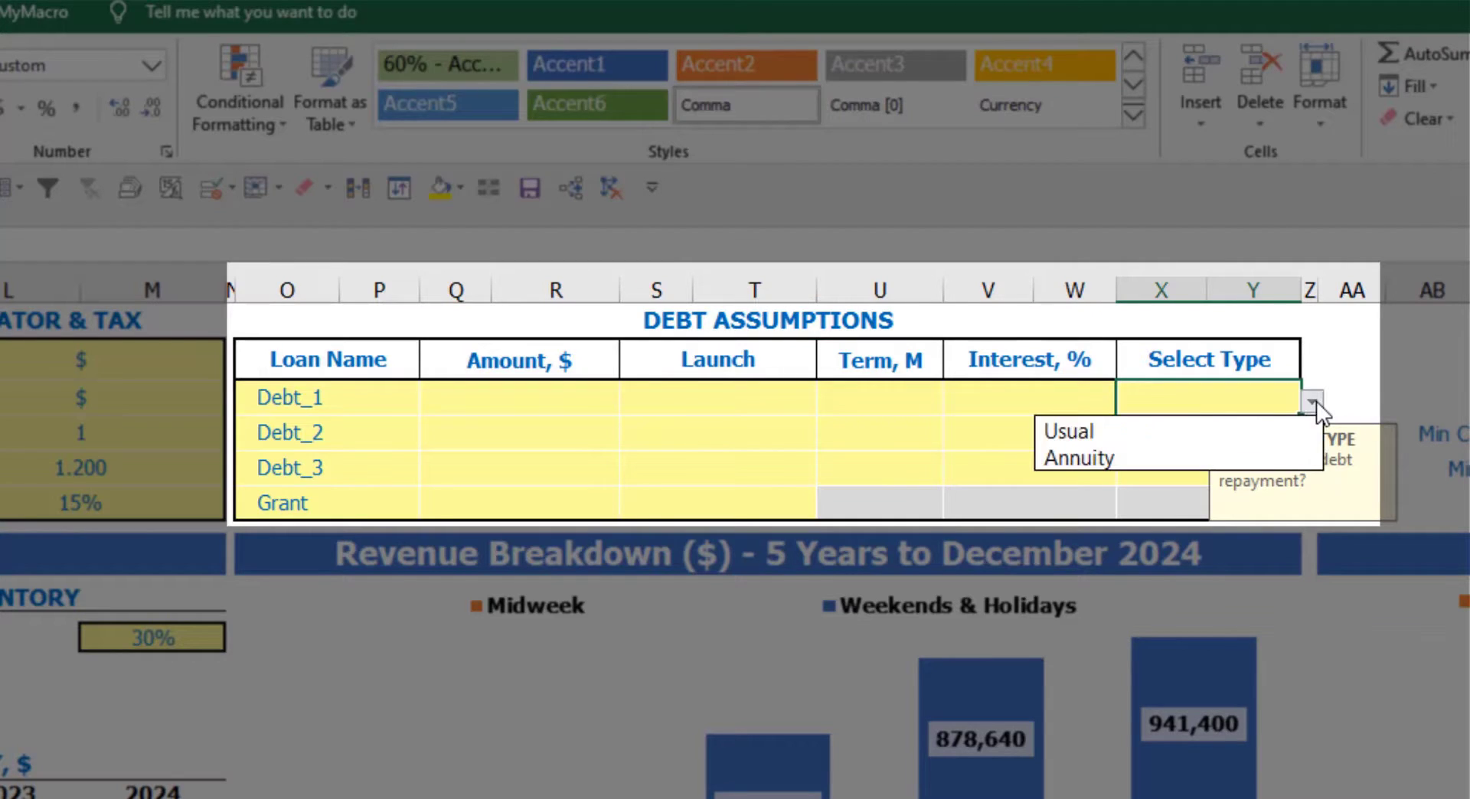
pyautogui.click(1275, 449)
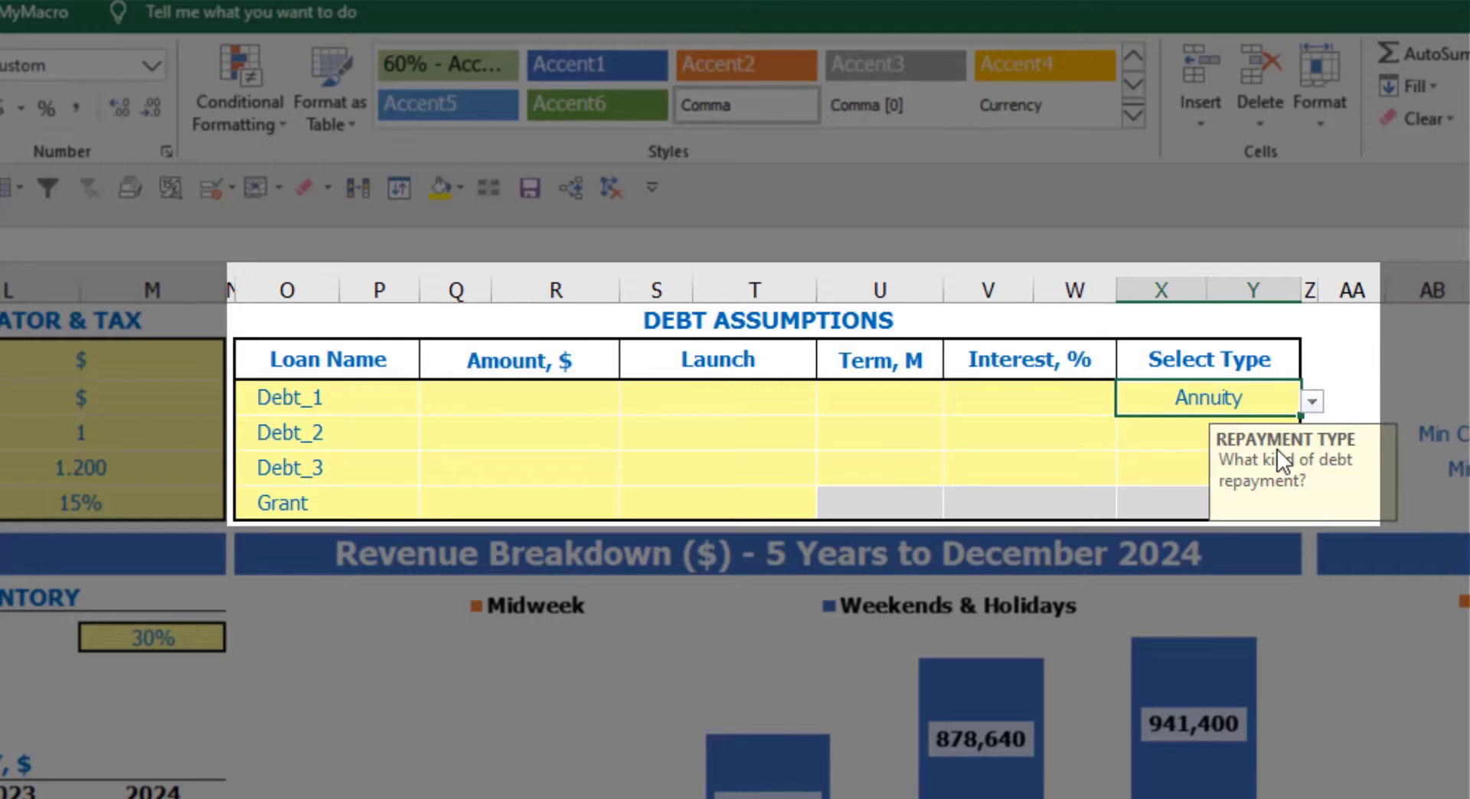
# - Set Debt_1's repayment type to Usual and its loan amount to 1,000,000
pyautogui.click(1311, 401)
pyautogui.click(1261, 429)
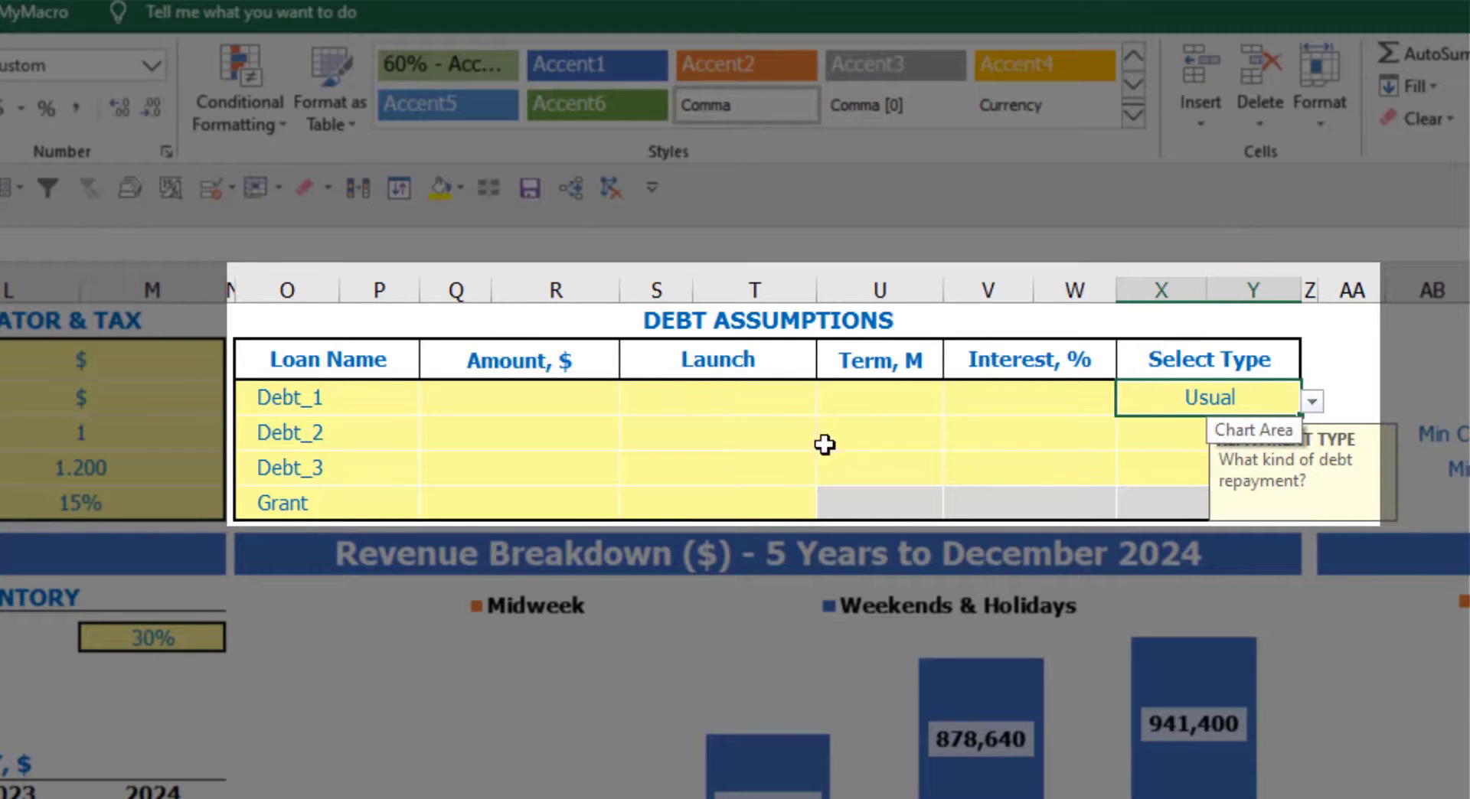
pyautogui.click(580, 398)
pyautogui.write('1,00')
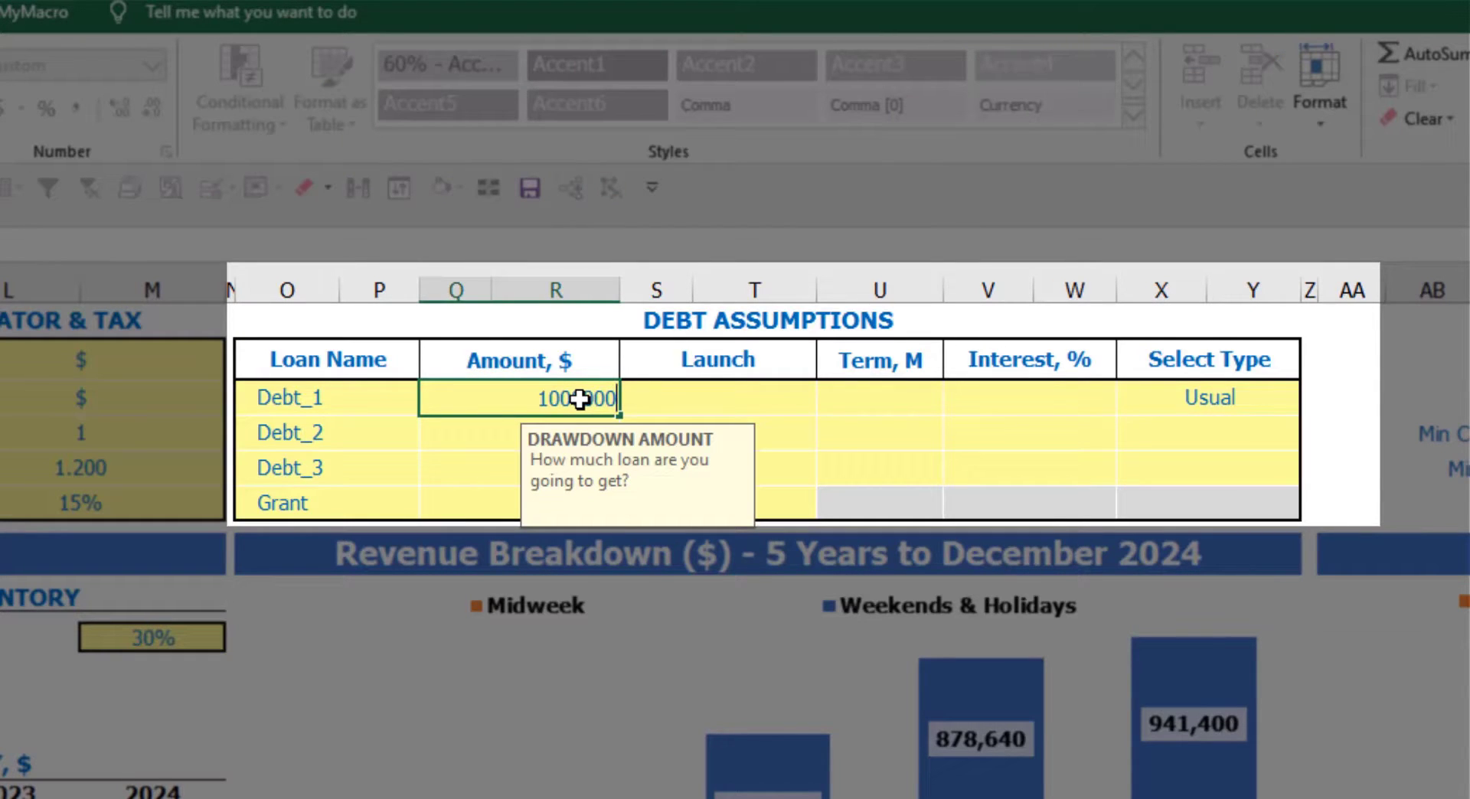
pyautogui.write('0,000')
pyautogui.press('Return')
# - Set Debt_1's launch date to Feb-20
pyautogui.click(797, 397)
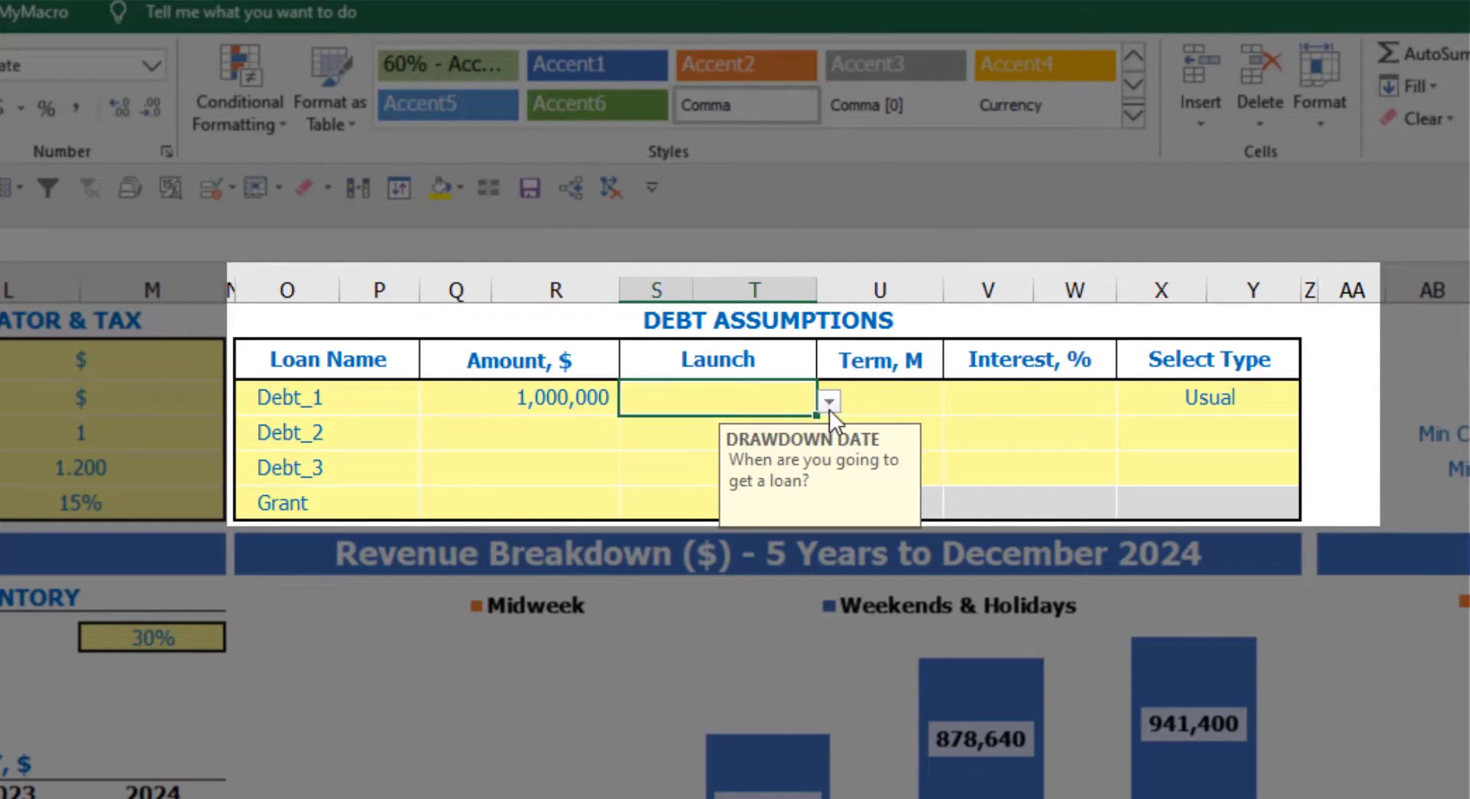
pyautogui.click(829, 409)
pyautogui.click(766, 456)
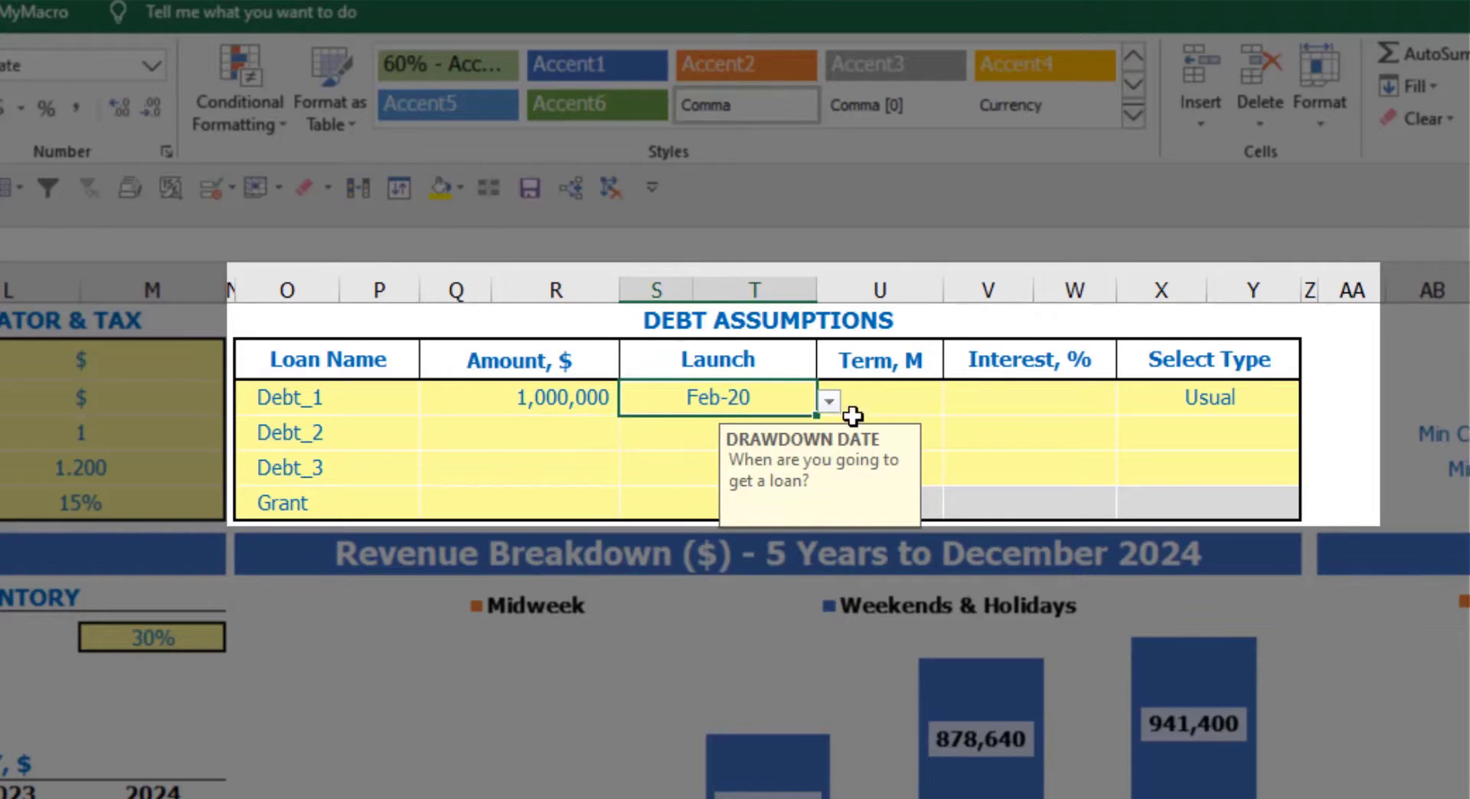
# - Set Debt_1's term to 60 months and its interest rate to 5%
pyautogui.click(882, 387)
pyautogui.write('60')
pyautogui.press('Return')
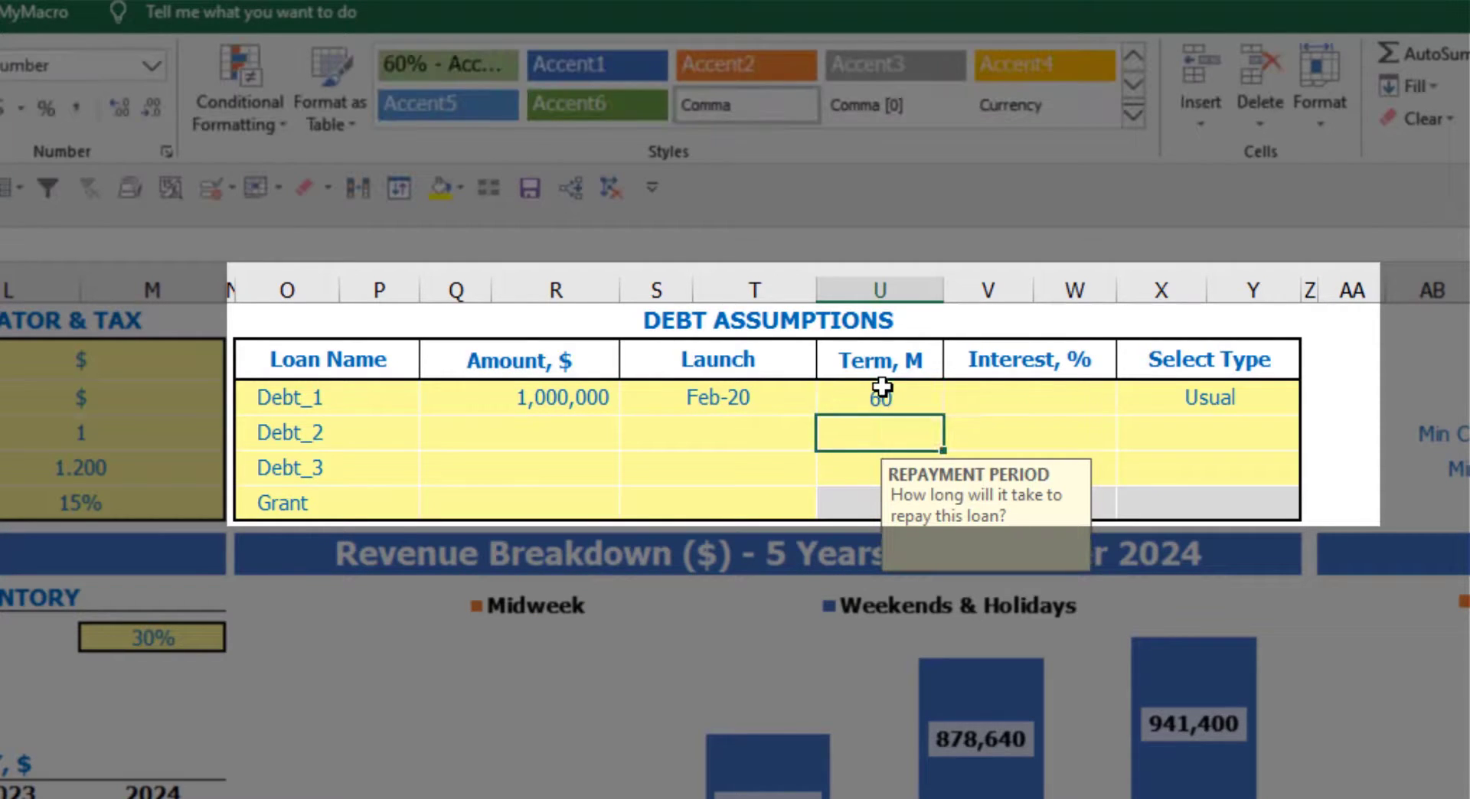
pyautogui.click(969, 395)
pyautogui.write('5')
pyautogui.press('Return')
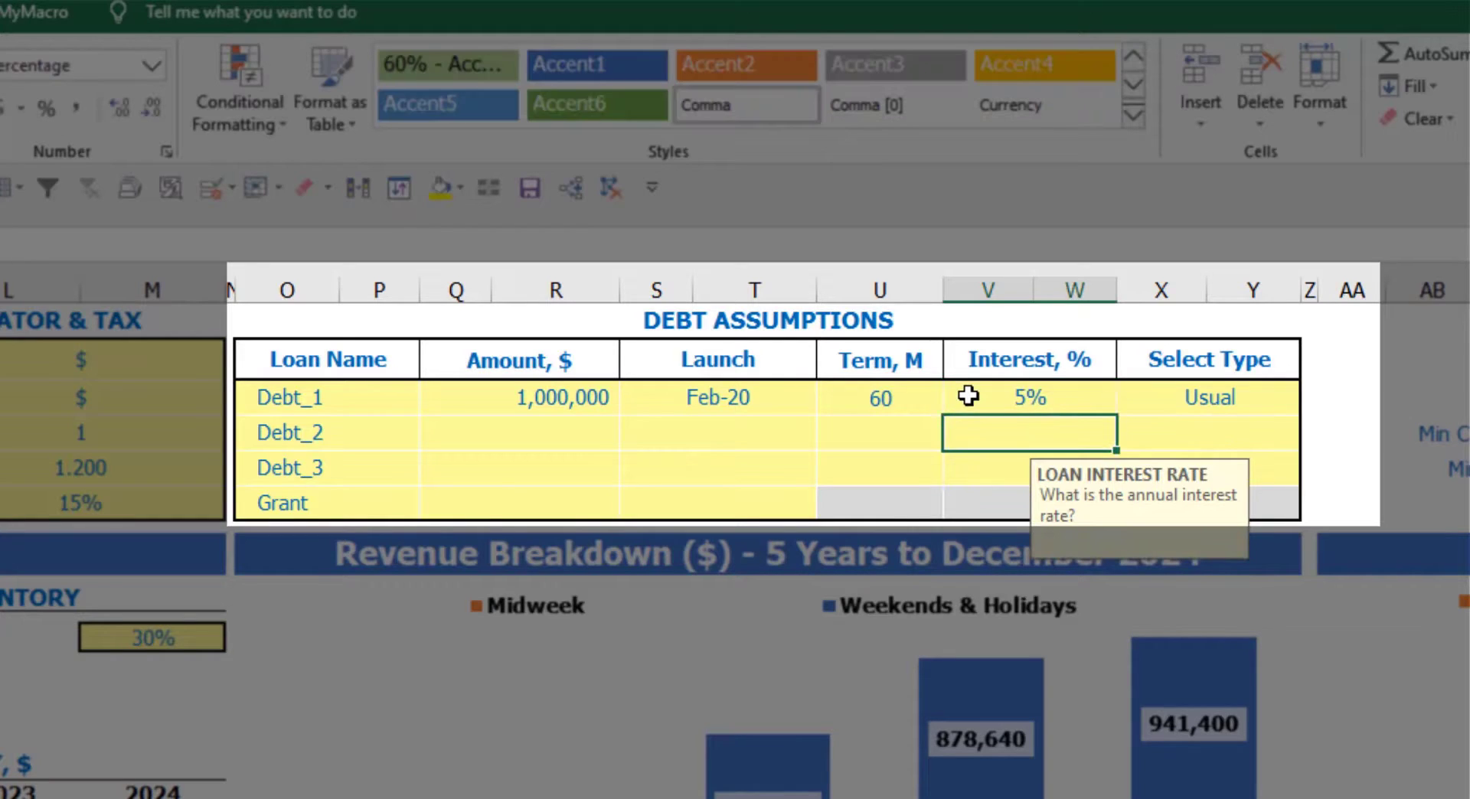
# - Enter a Grant amount of 500,000 with a launch date of Mar-20 in the debt assumptions
pyautogui.click(541, 508)
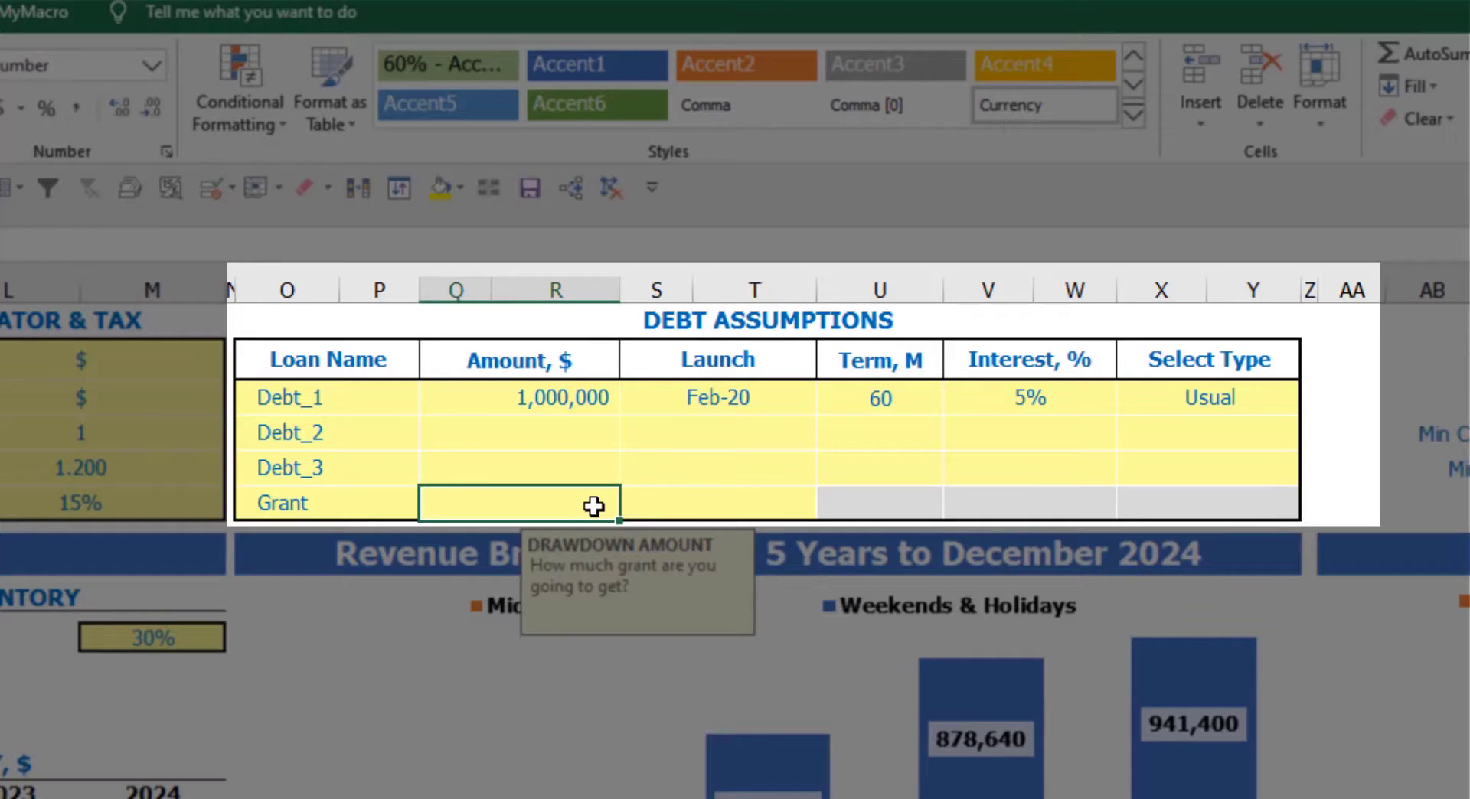
pyautogui.write('500000')
pyautogui.press('Return')
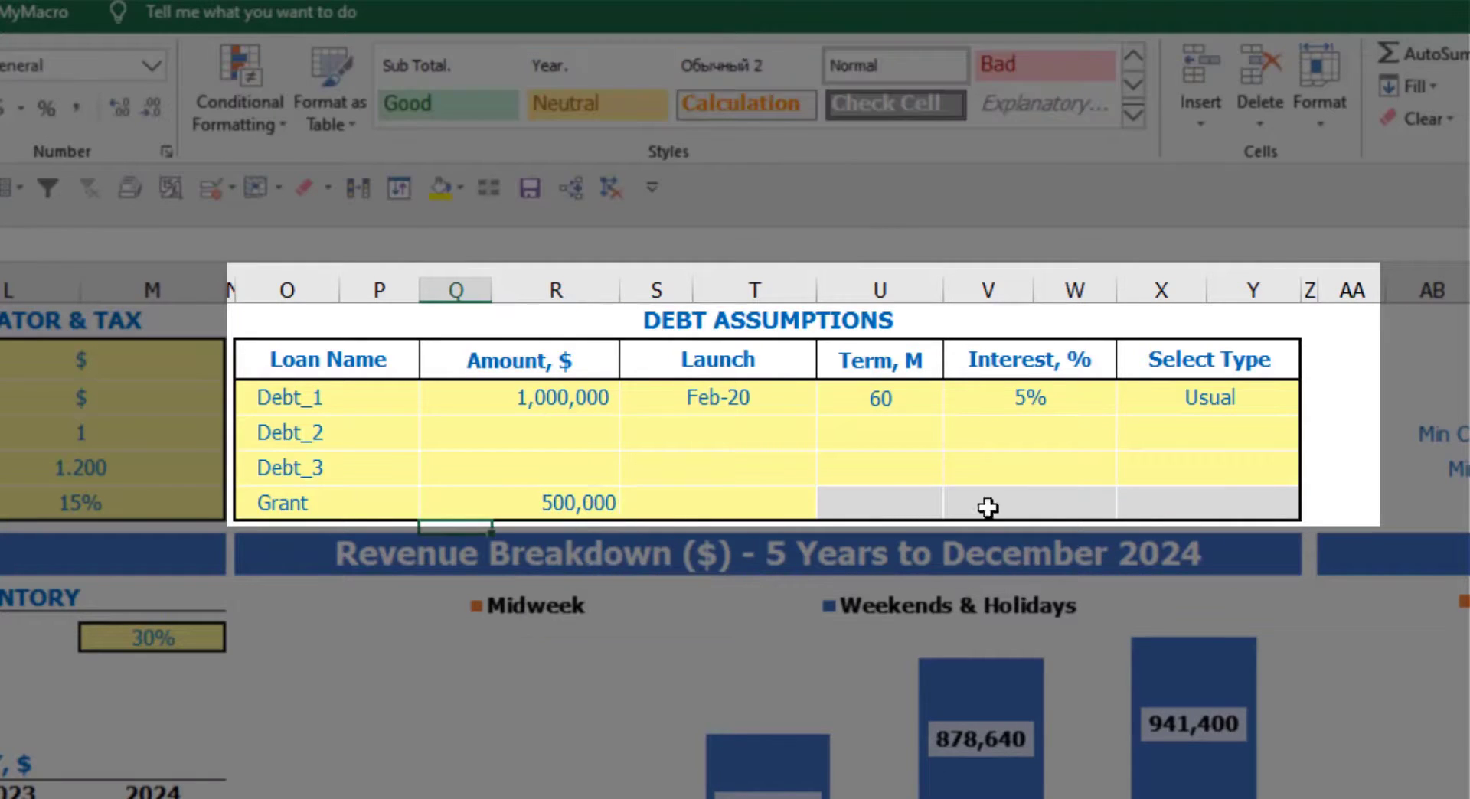
pyautogui.click(756, 507)
pyautogui.click(829, 509)
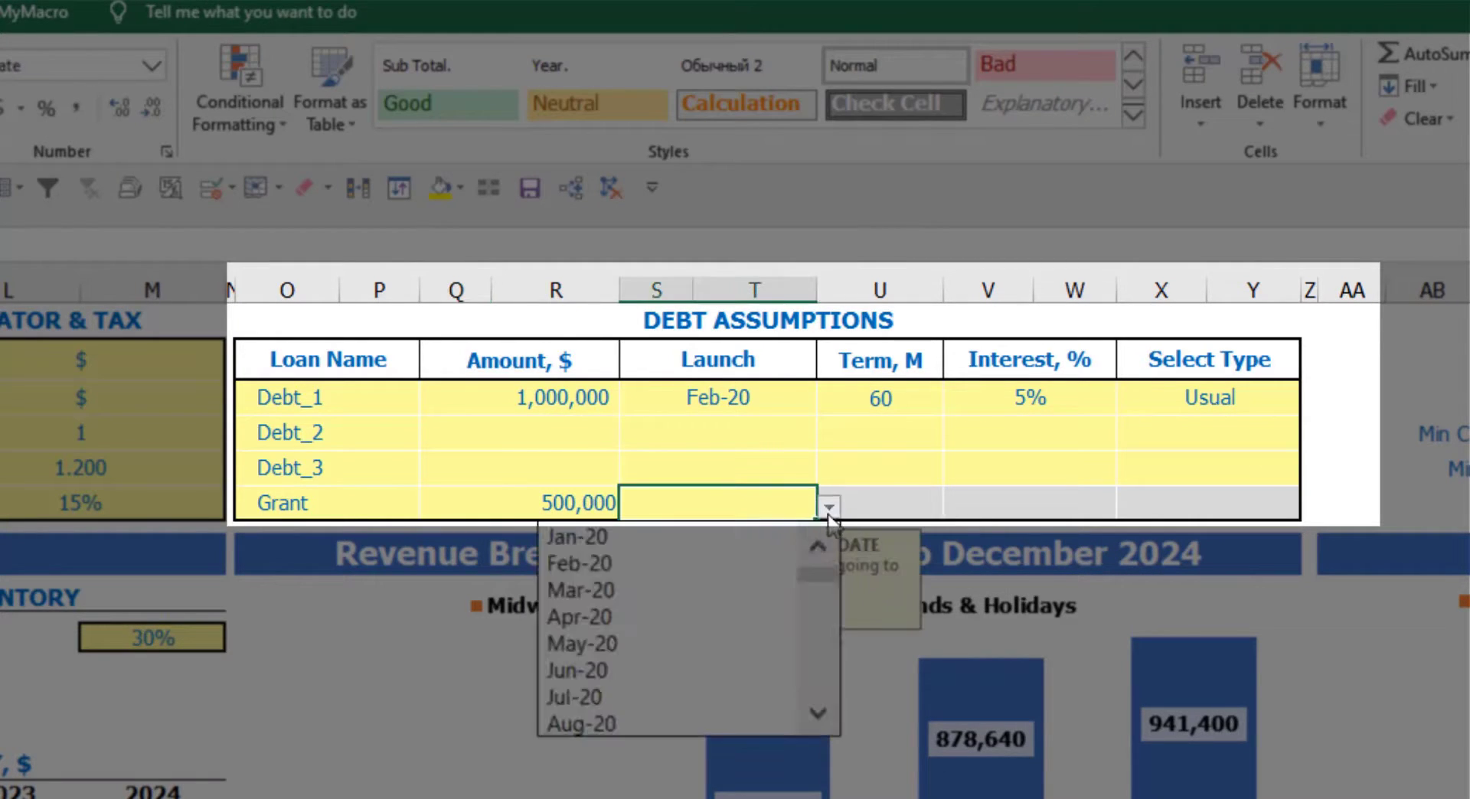
pyautogui.click(750, 591)
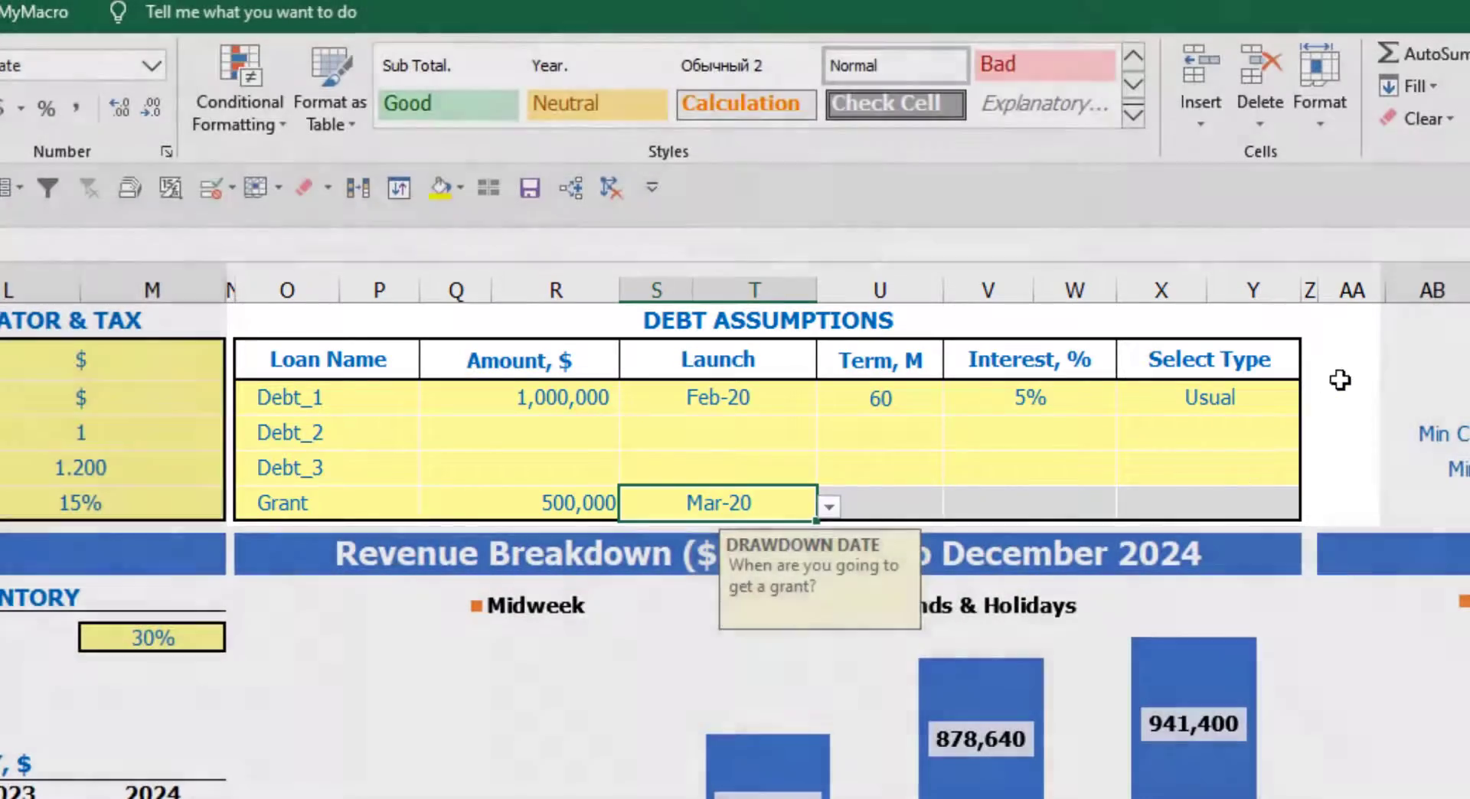
pyautogui.click(1339, 378)
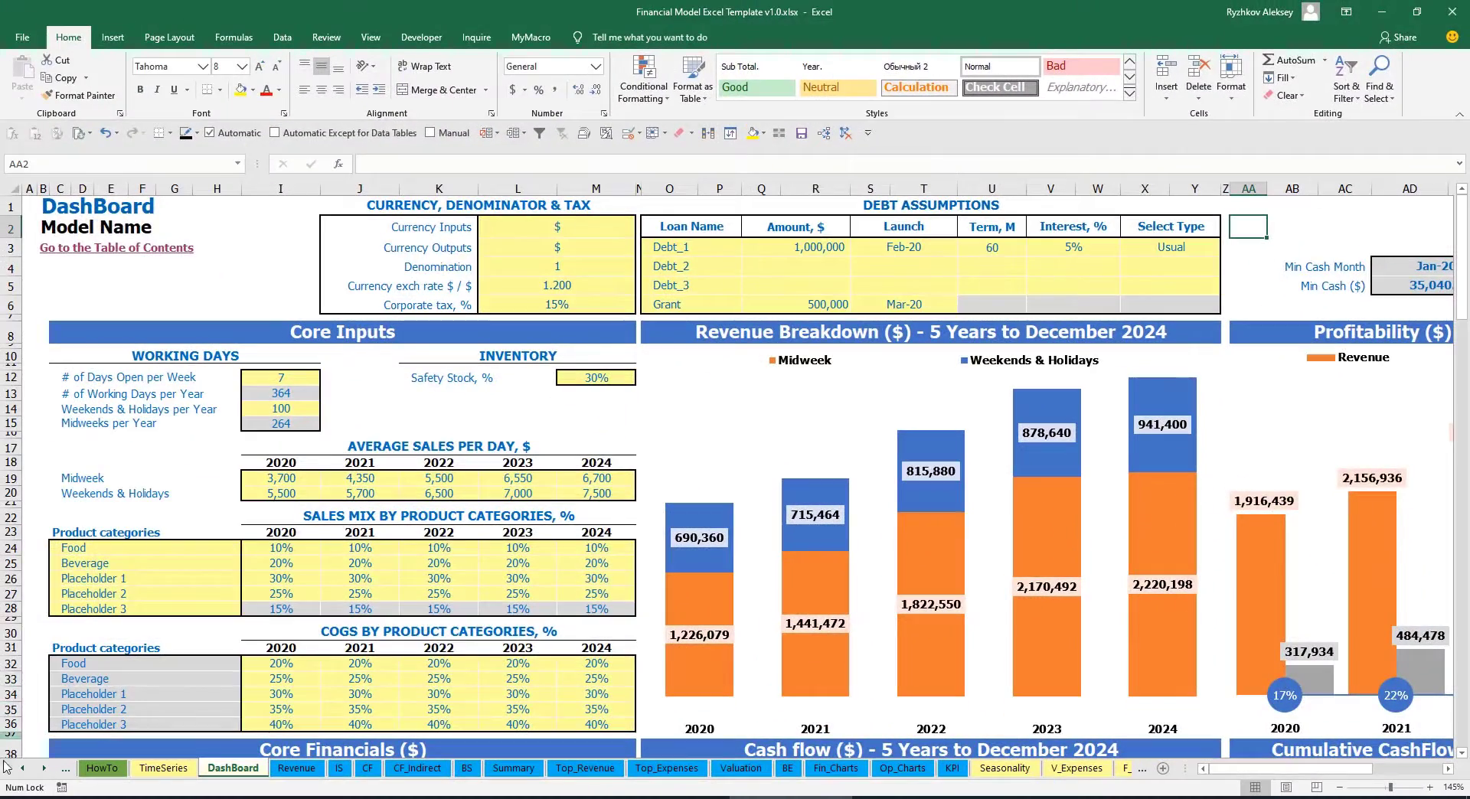
# - Examine the capital calculation schedules for Debt_1, Debt_2, Debt_3 and total debts, including repayments and interest expense
pyautogui.moveTo(44, 769); pyautogui.dragTo(44, 769)
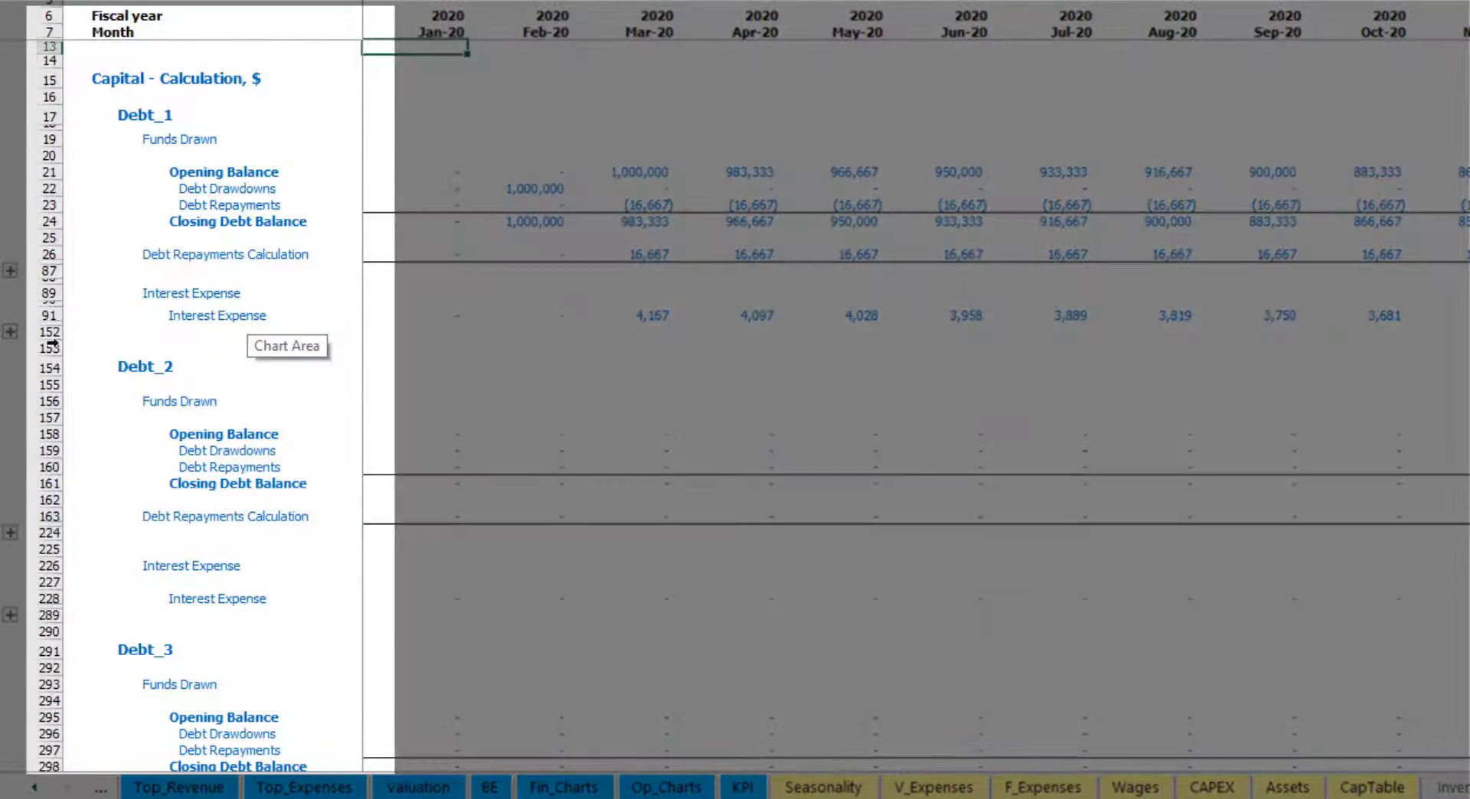
pyautogui.scroll(-5, 46, 353)
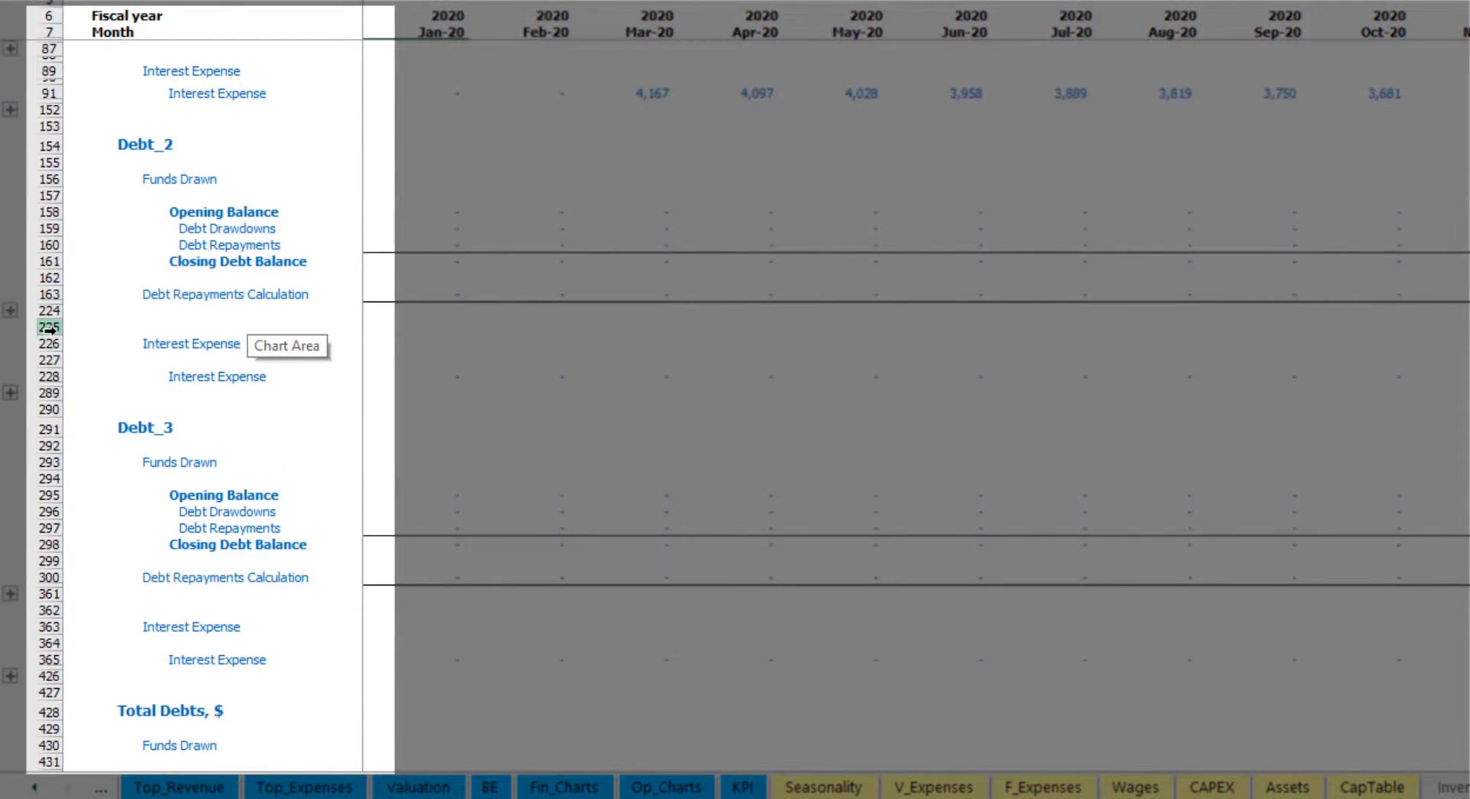
pyautogui.scroll(-5, 47, 357)
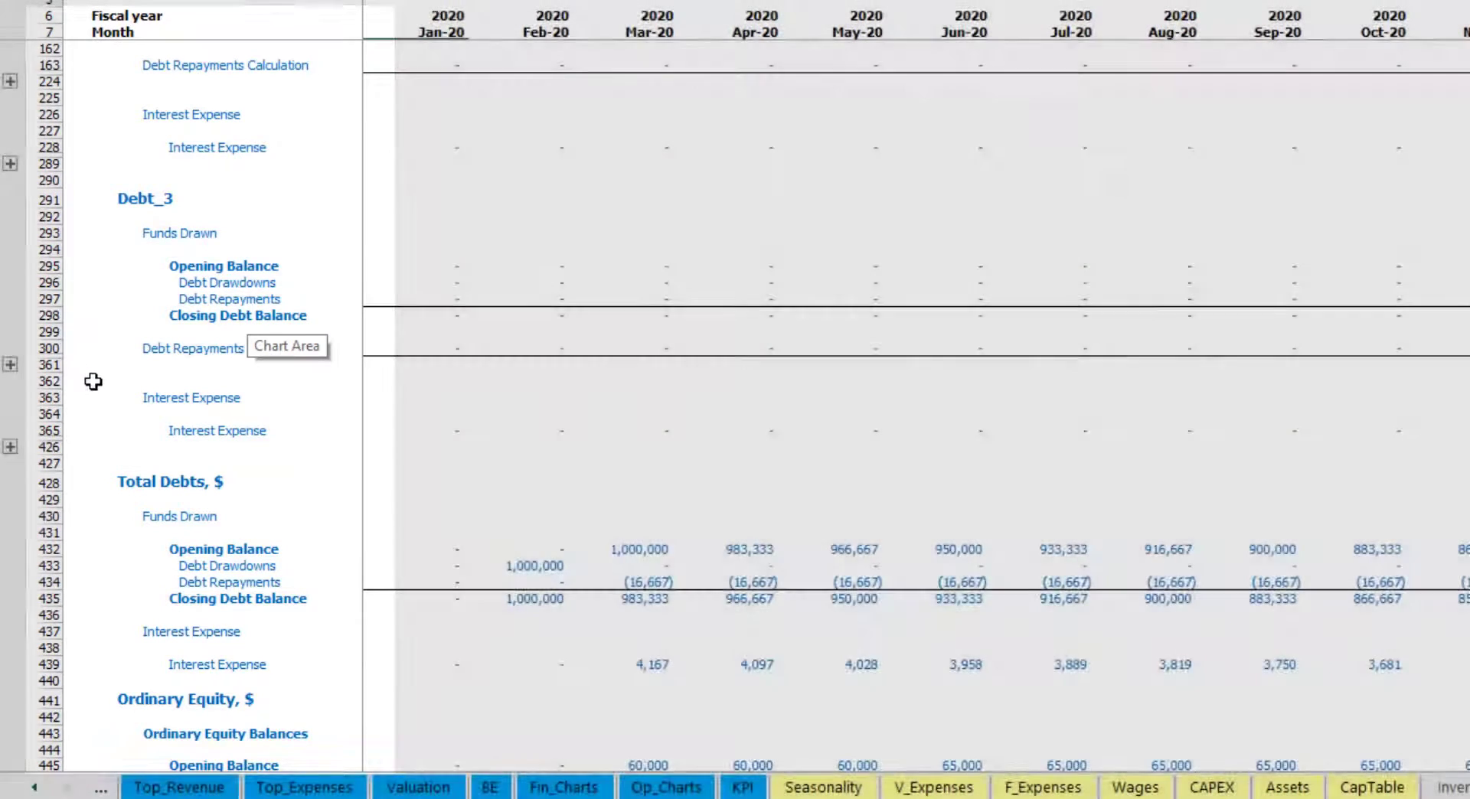
pyautogui.scroll(5, 88, 368)
pyautogui.scroll(4, 149, 366)
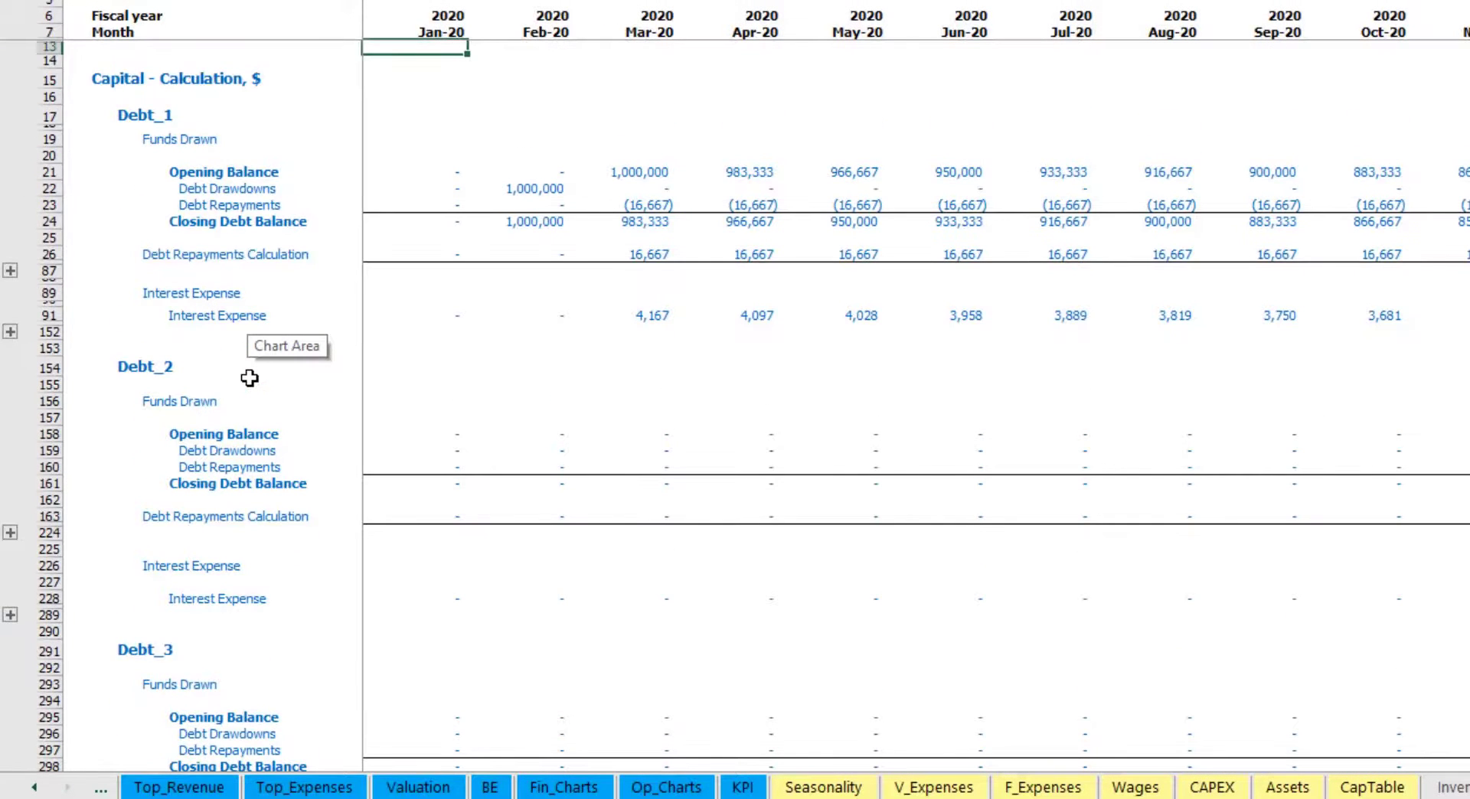
# - Examine the interest expense row in the income statement
pyautogui.click(34, 787)
pyautogui.click(34, 787)
pyautogui.click(35, 787)
pyautogui.click(34, 787)
pyautogui.click(180, 786)
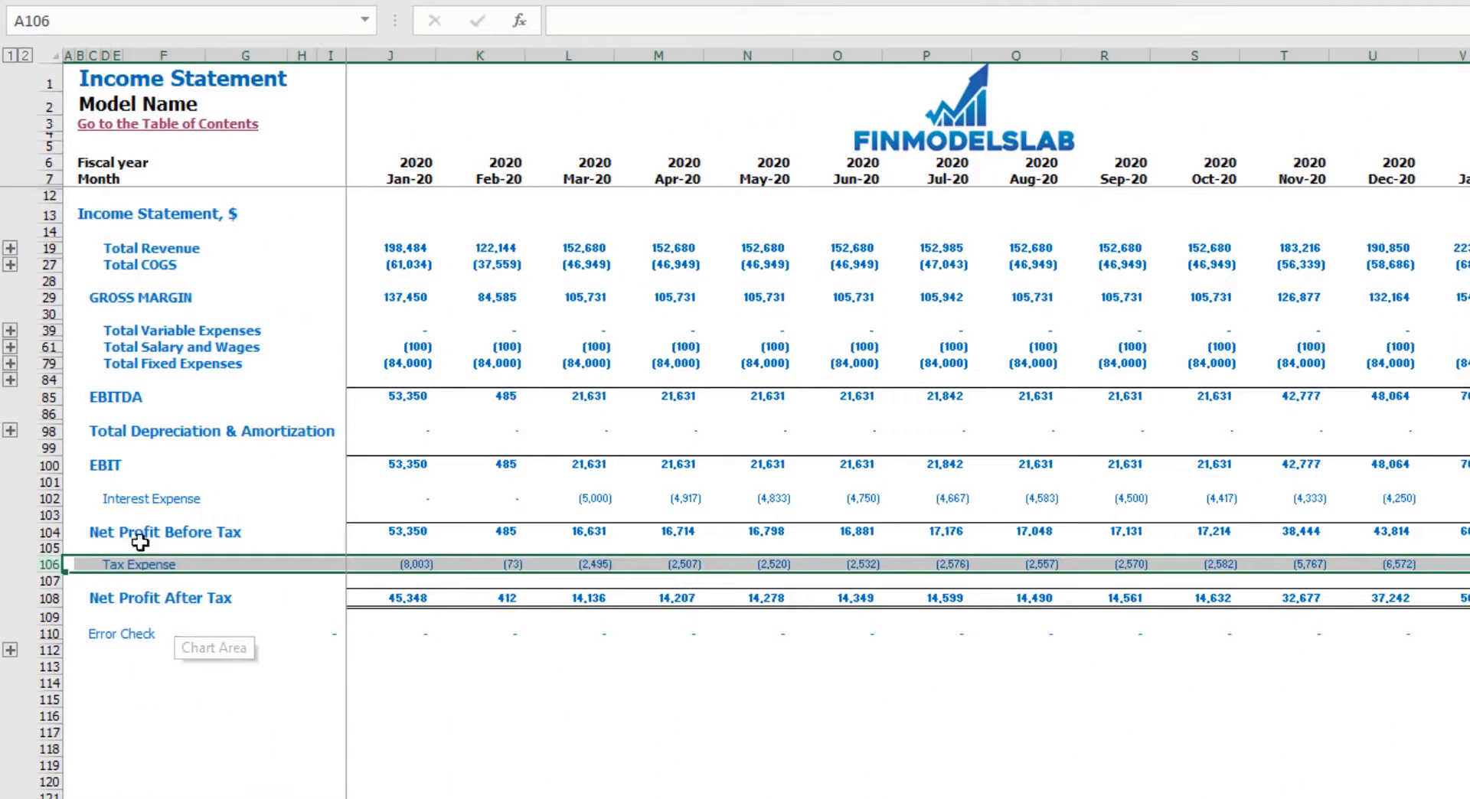
pyautogui.click(46, 498)
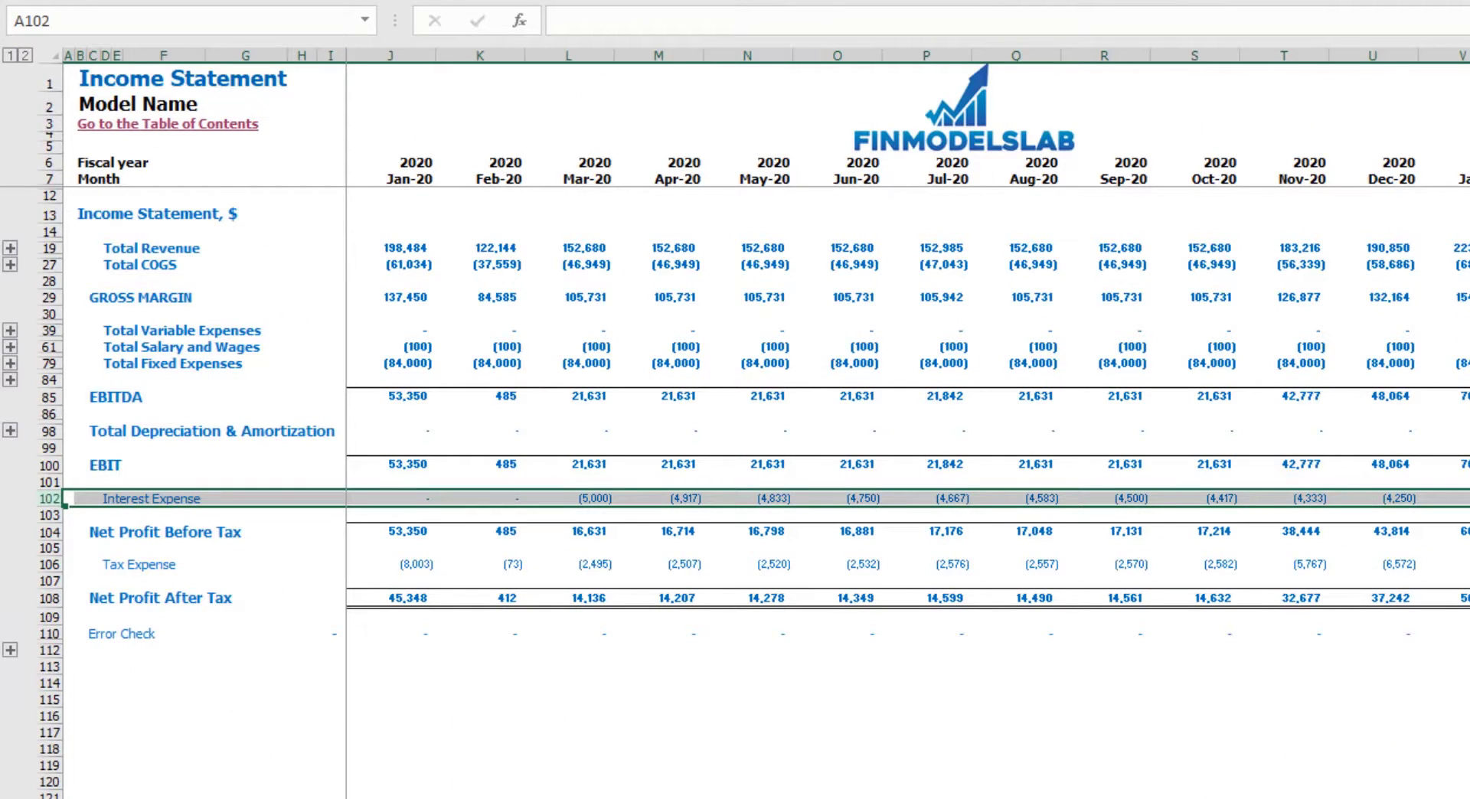
# - Examine the interest paid, debt drawdowns and debt repayments in the cash flow statement and the debt row in the balance sheet
pyautogui.hotkey('ctrl', 'pagedown')
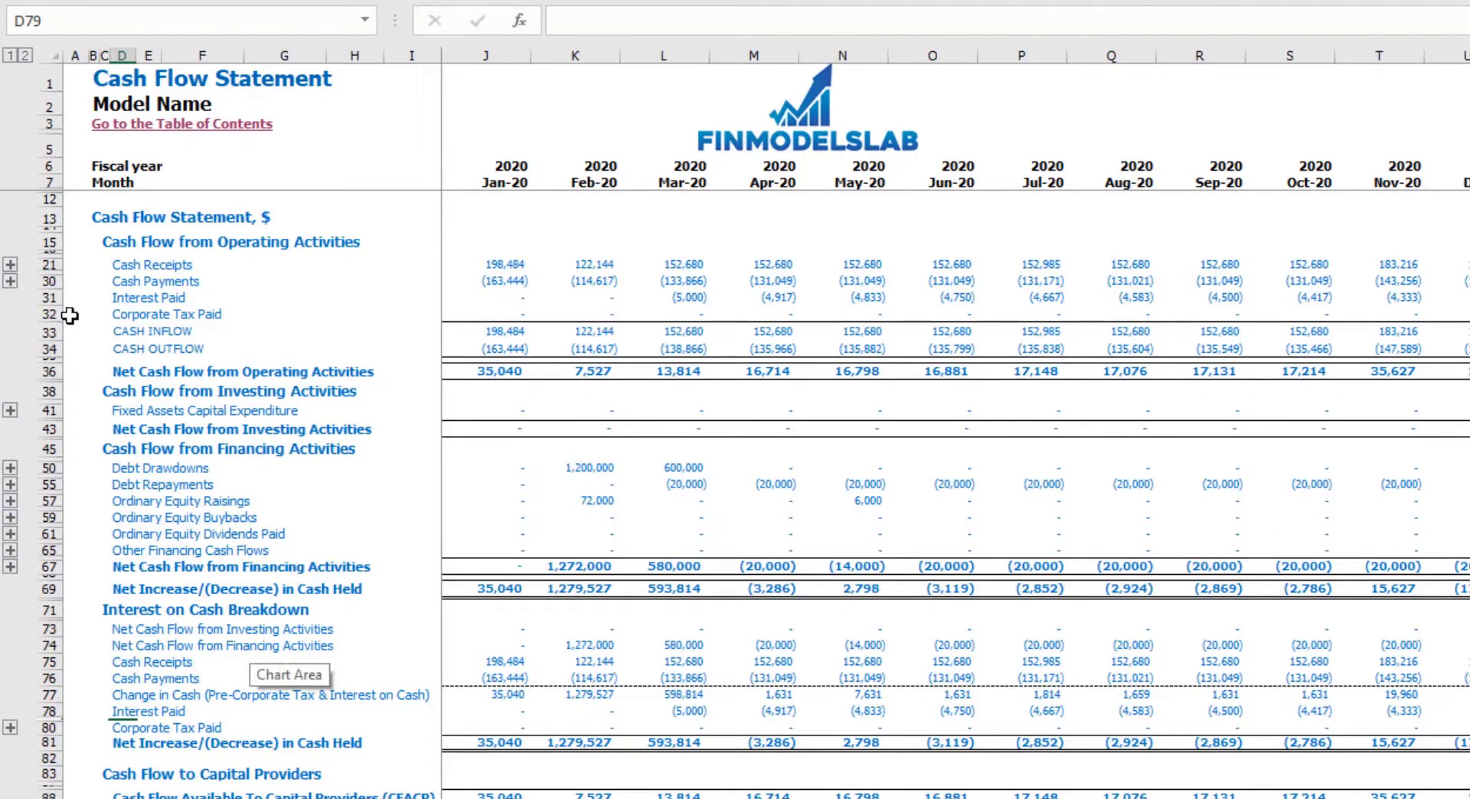
pyautogui.click(51, 298)
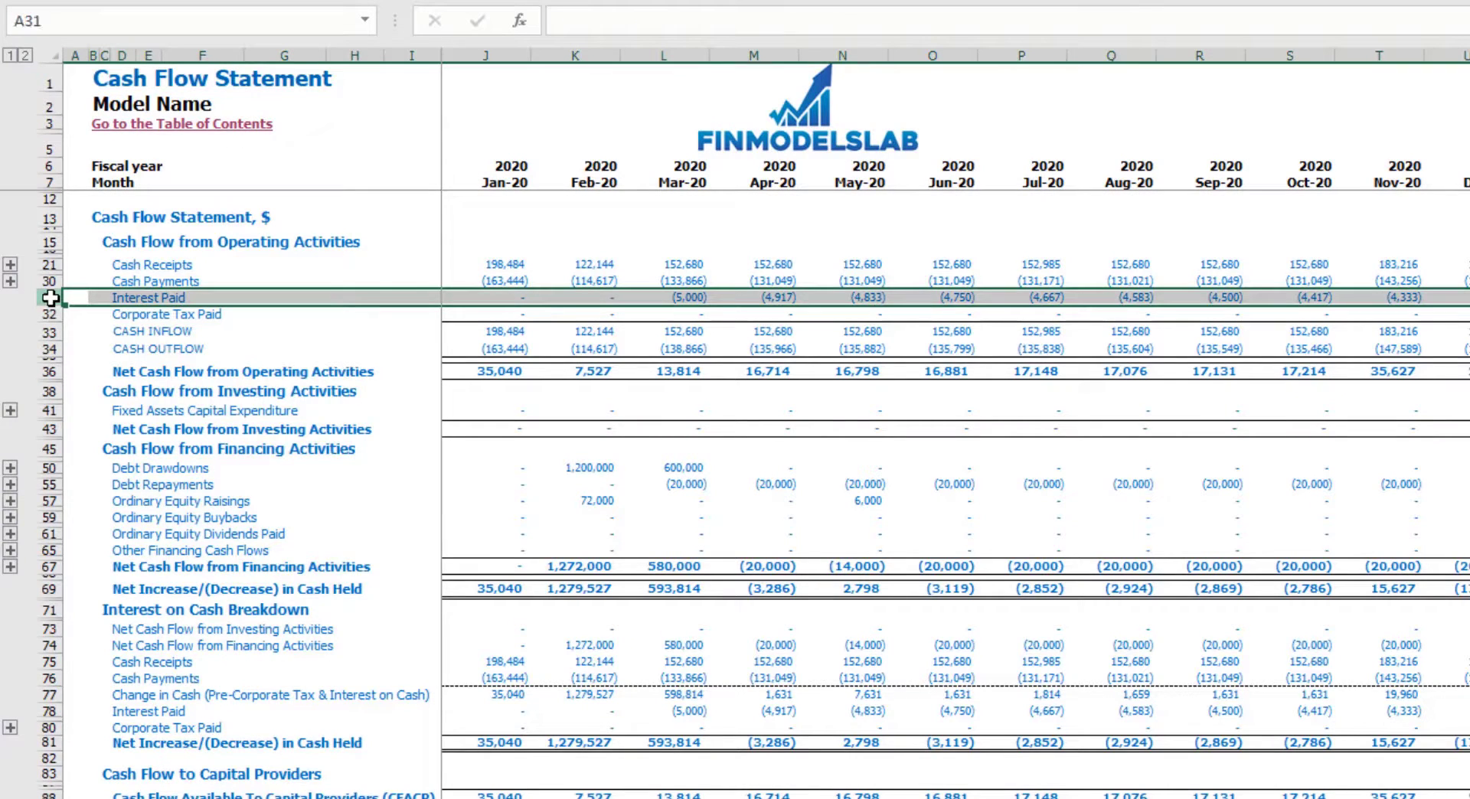
pyautogui.click(50, 468)
pyautogui.click(50, 484)
pyautogui.hotkey('ctrl', 'pagedown')
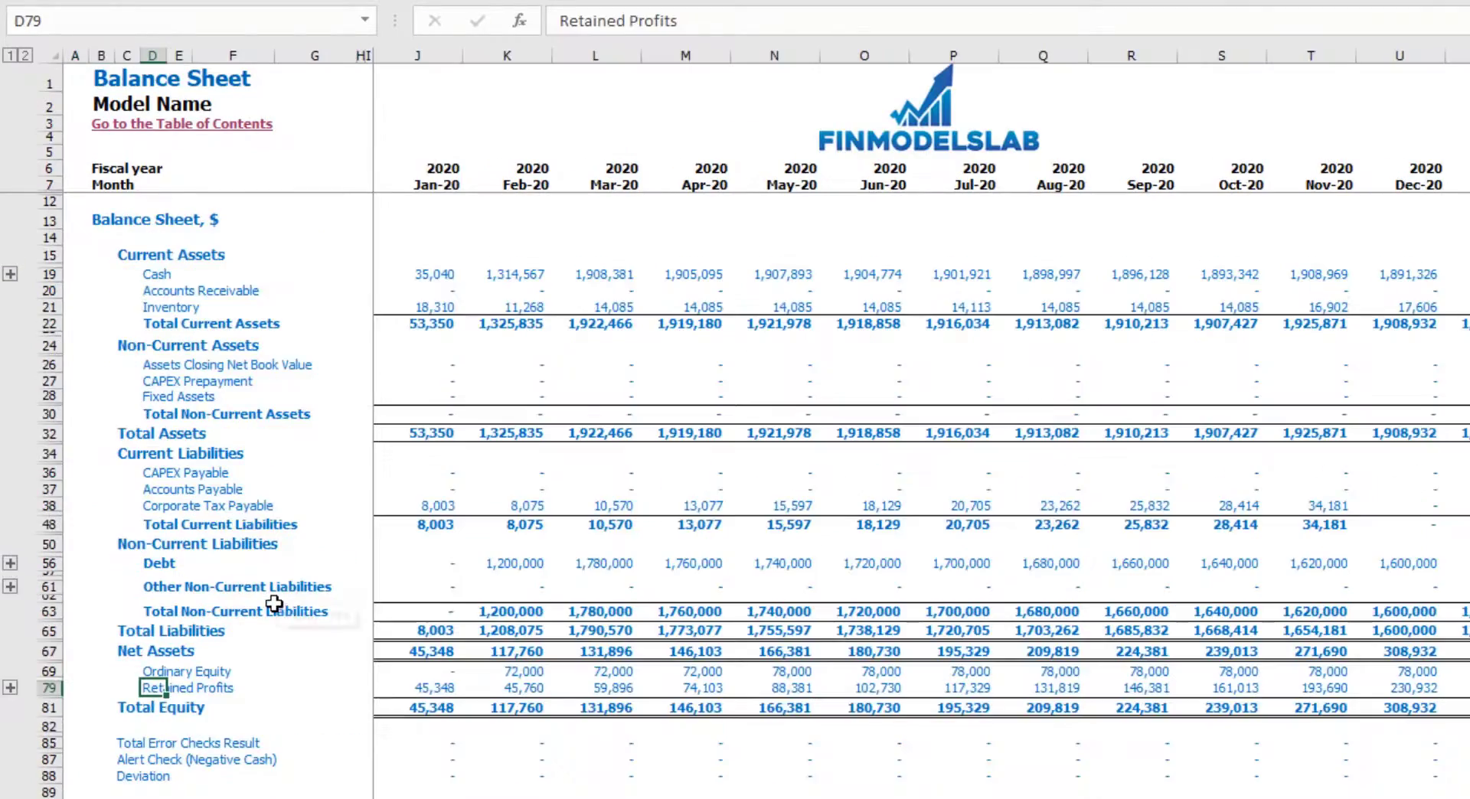
pyautogui.click(48, 563)
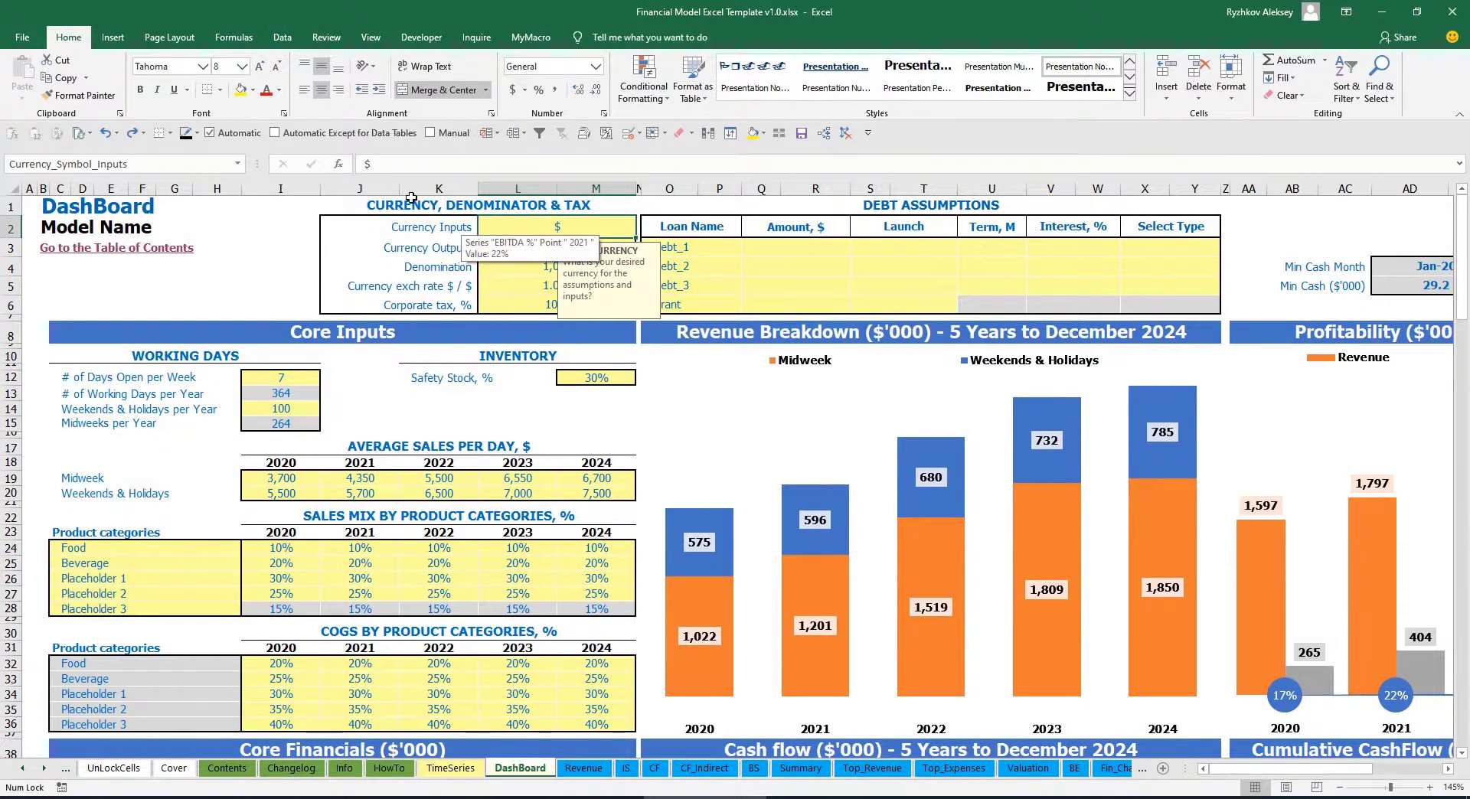
# - Review the input currency and output currency settings on the DashBoard sheet
pyautogui.click(262, 234)
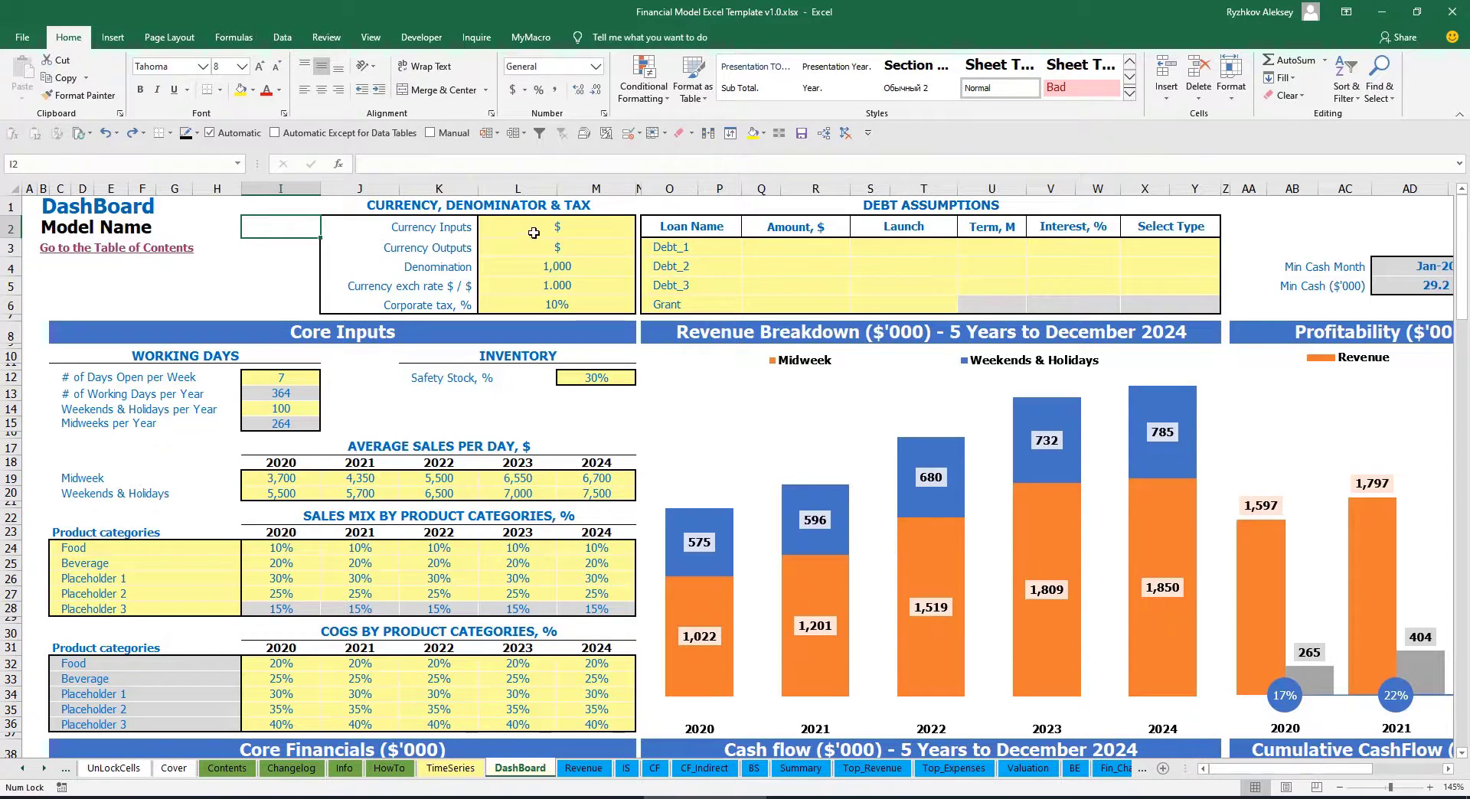
pyautogui.click(626, 228)
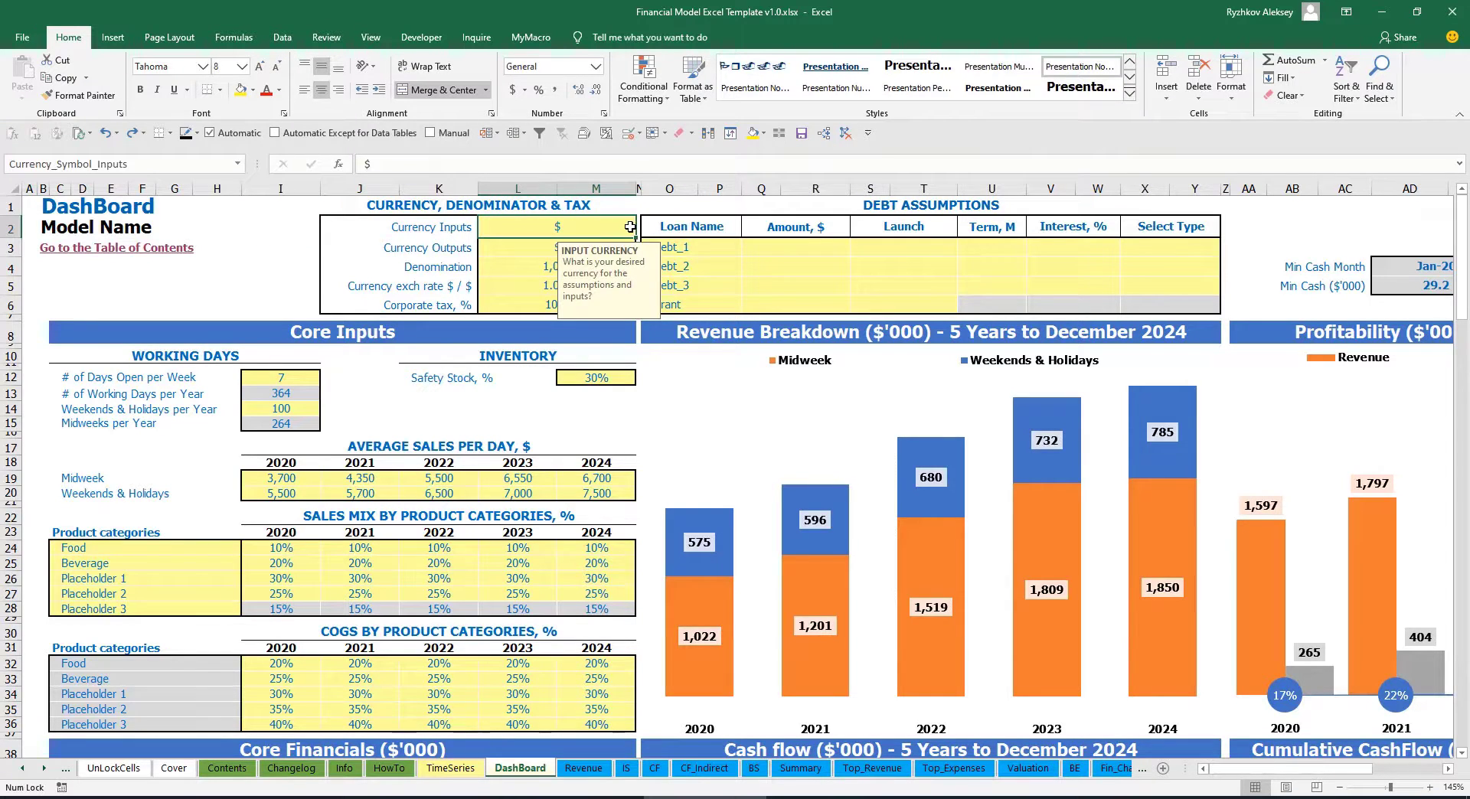
pyautogui.click(505, 250)
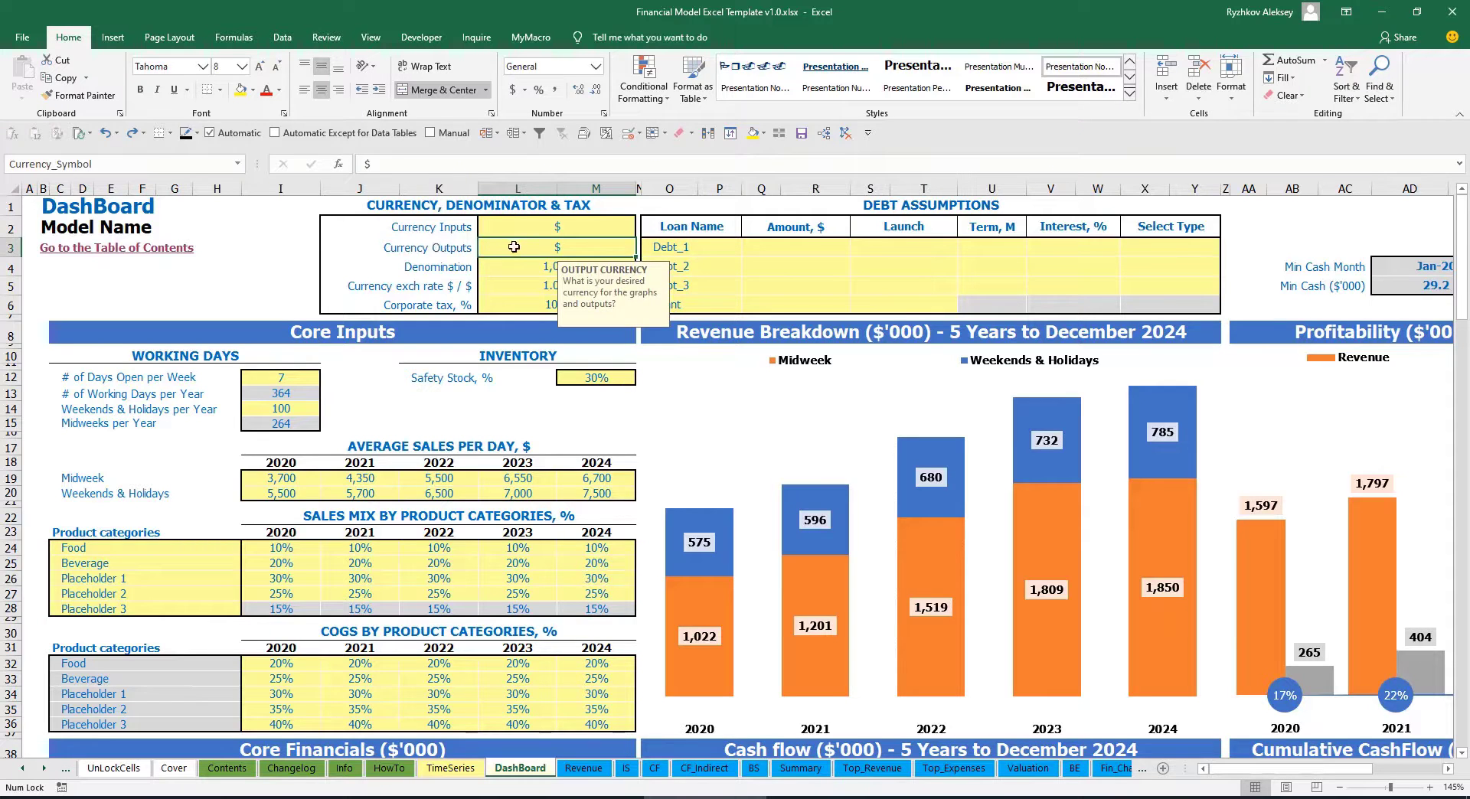
pyautogui.click(524, 229)
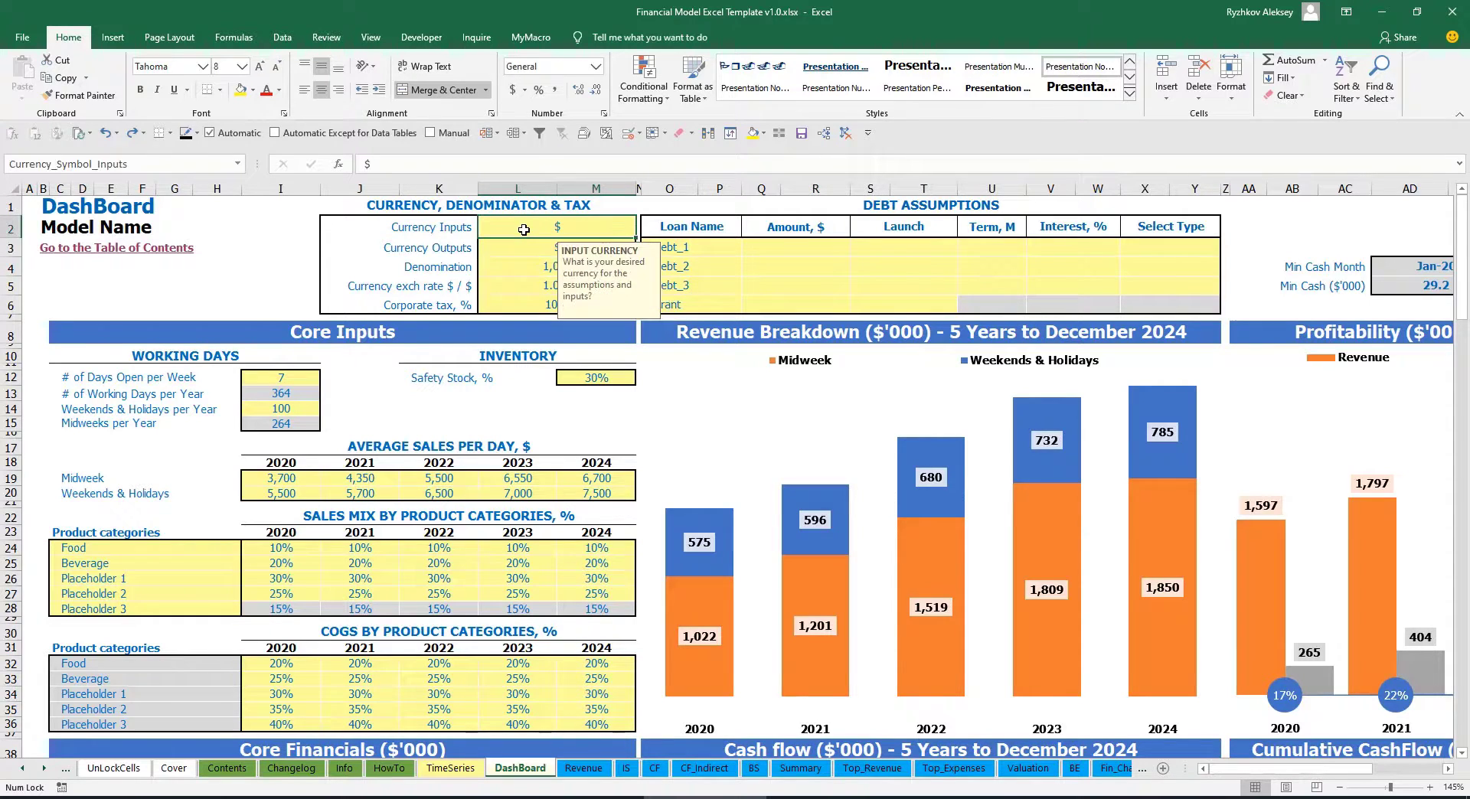
# - Set the input currency to USD and the output currency to EUR on the DashBoard sheet
pyautogui.click(521, 247)
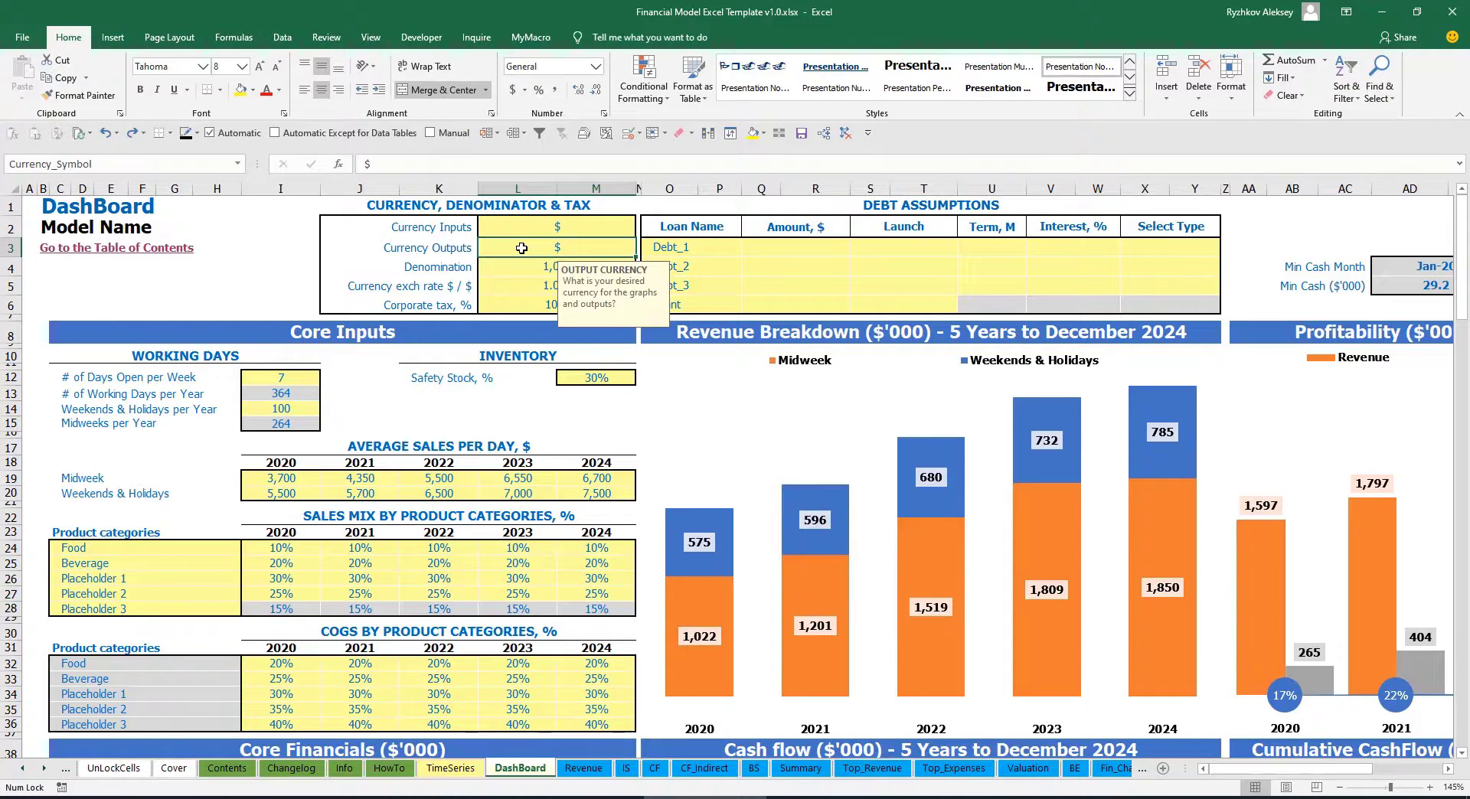
pyautogui.click(541, 228)
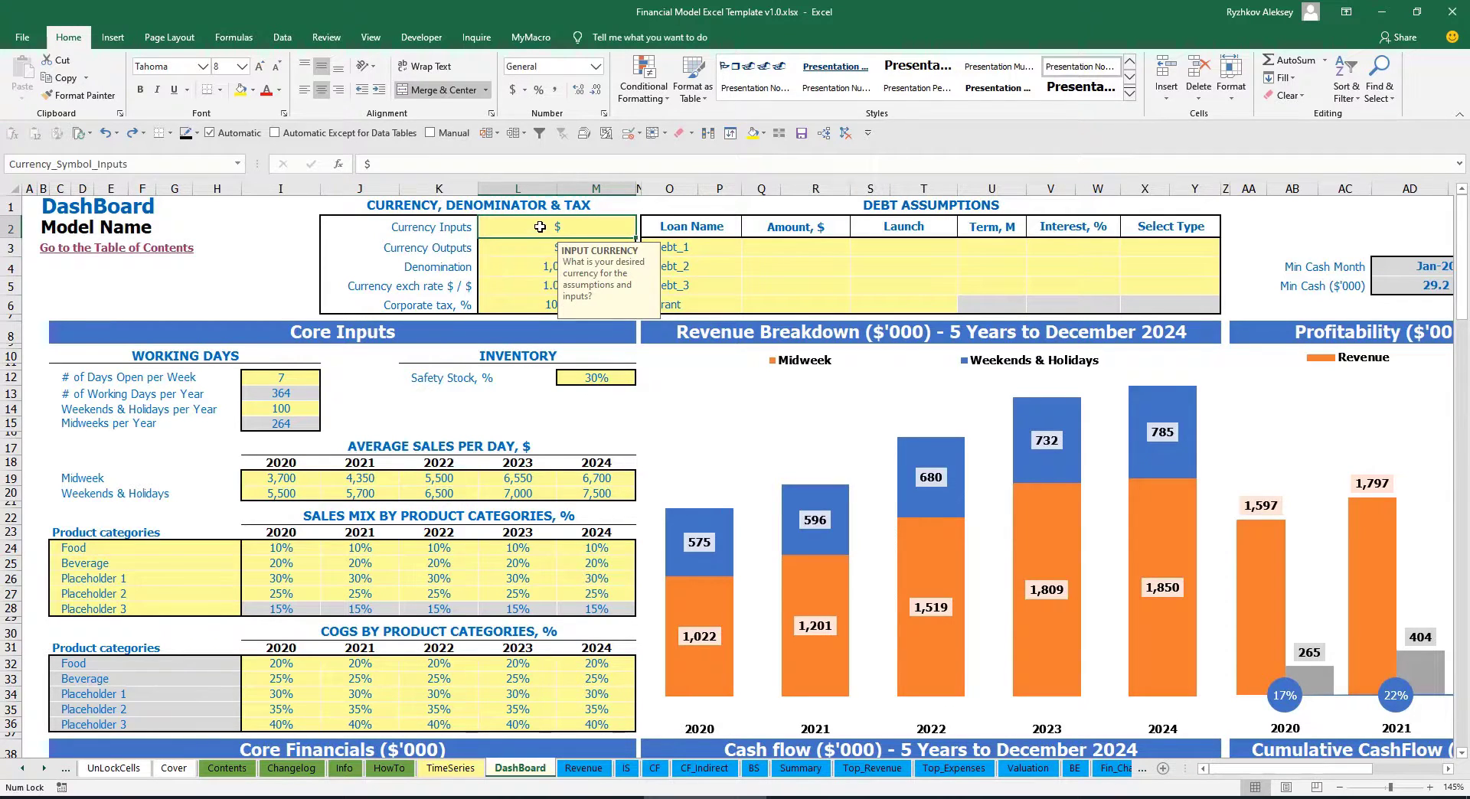
pyautogui.write('USD')
pyautogui.press('Return')
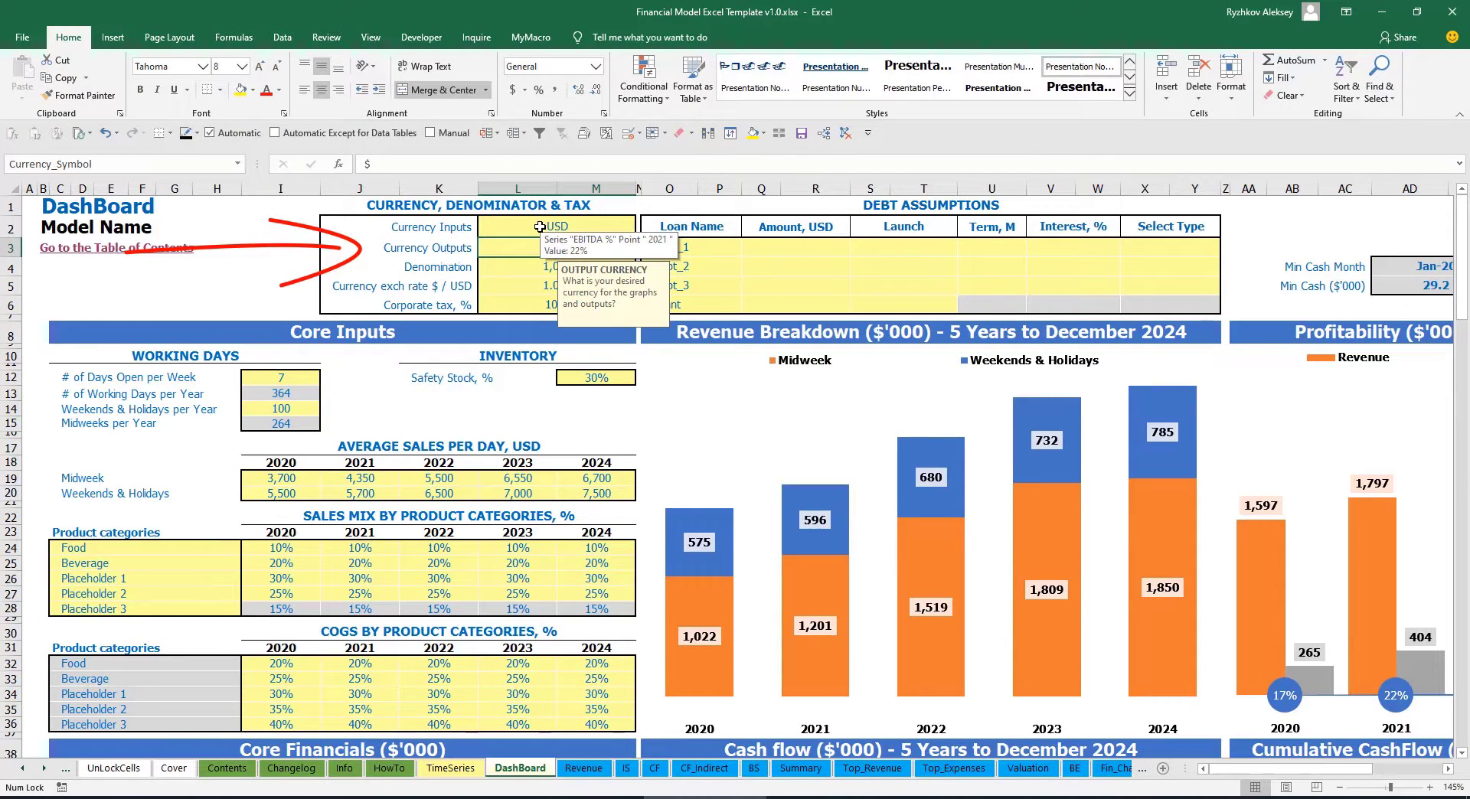
pyautogui.write('EUR')
pyautogui.press('Return')
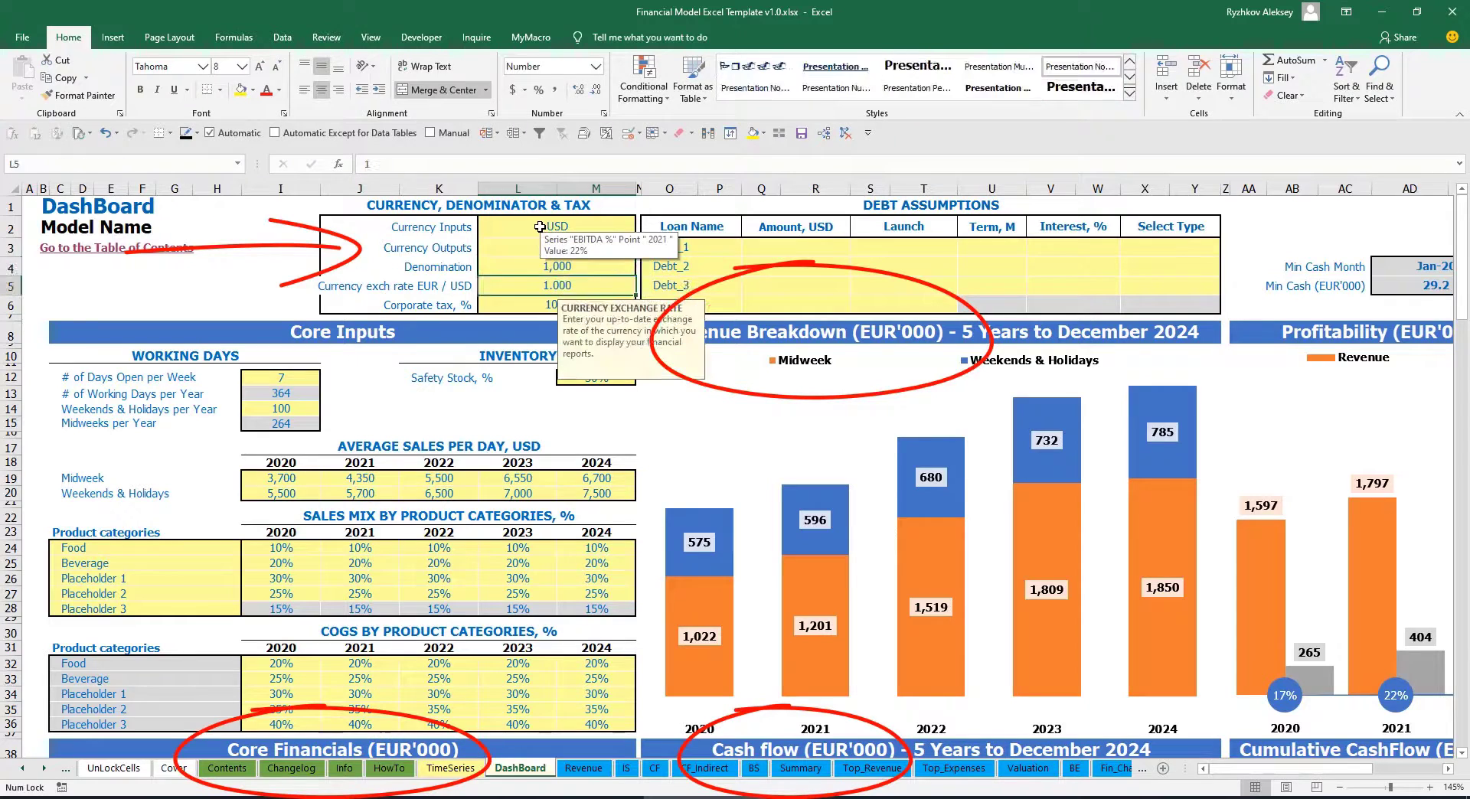
# - Set the EUR / USD currency exchange rate to 1.2
pyautogui.click(291, 255)
pyautogui.click(536, 285)
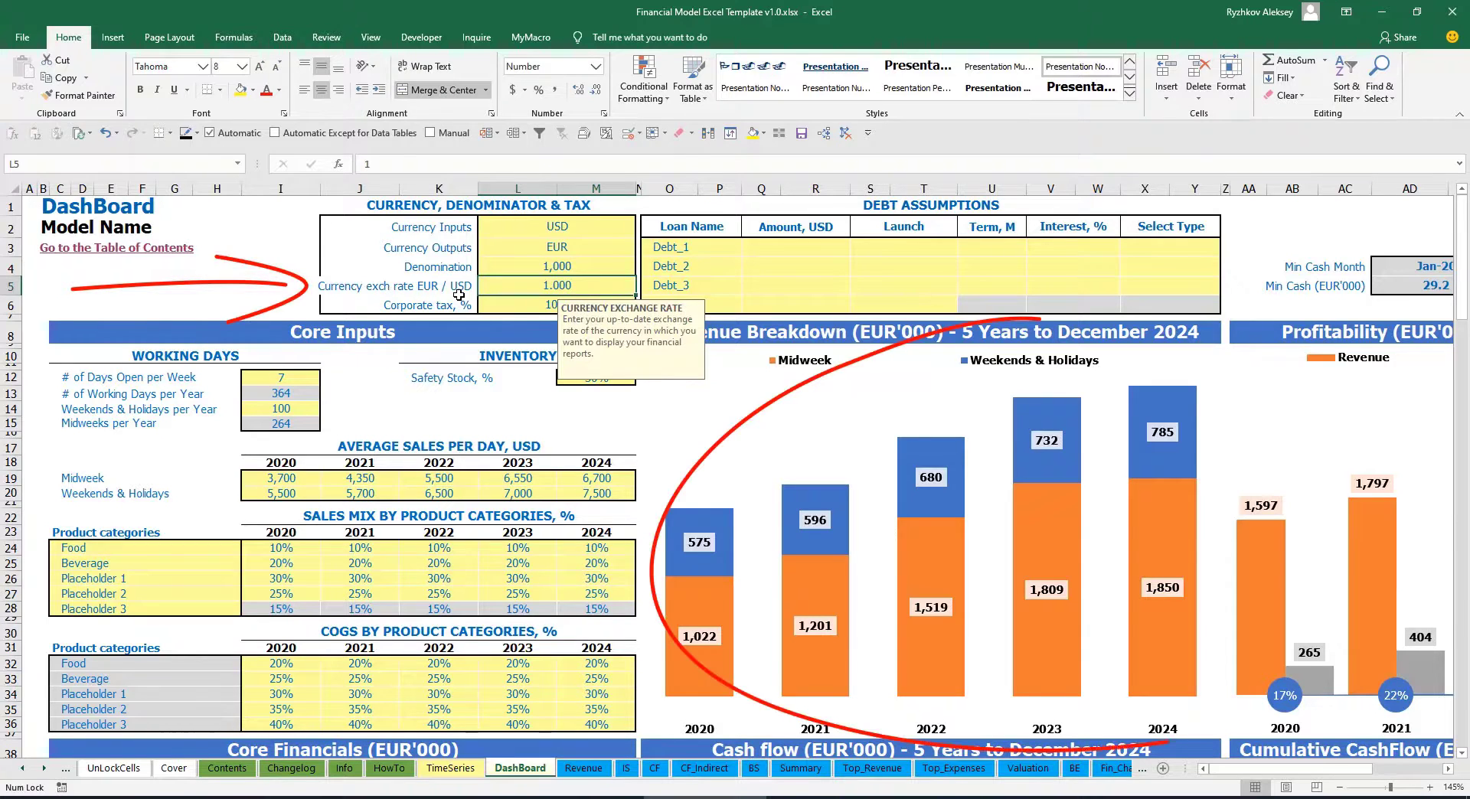
pyautogui.write('1.2')
pyautogui.press('Return')
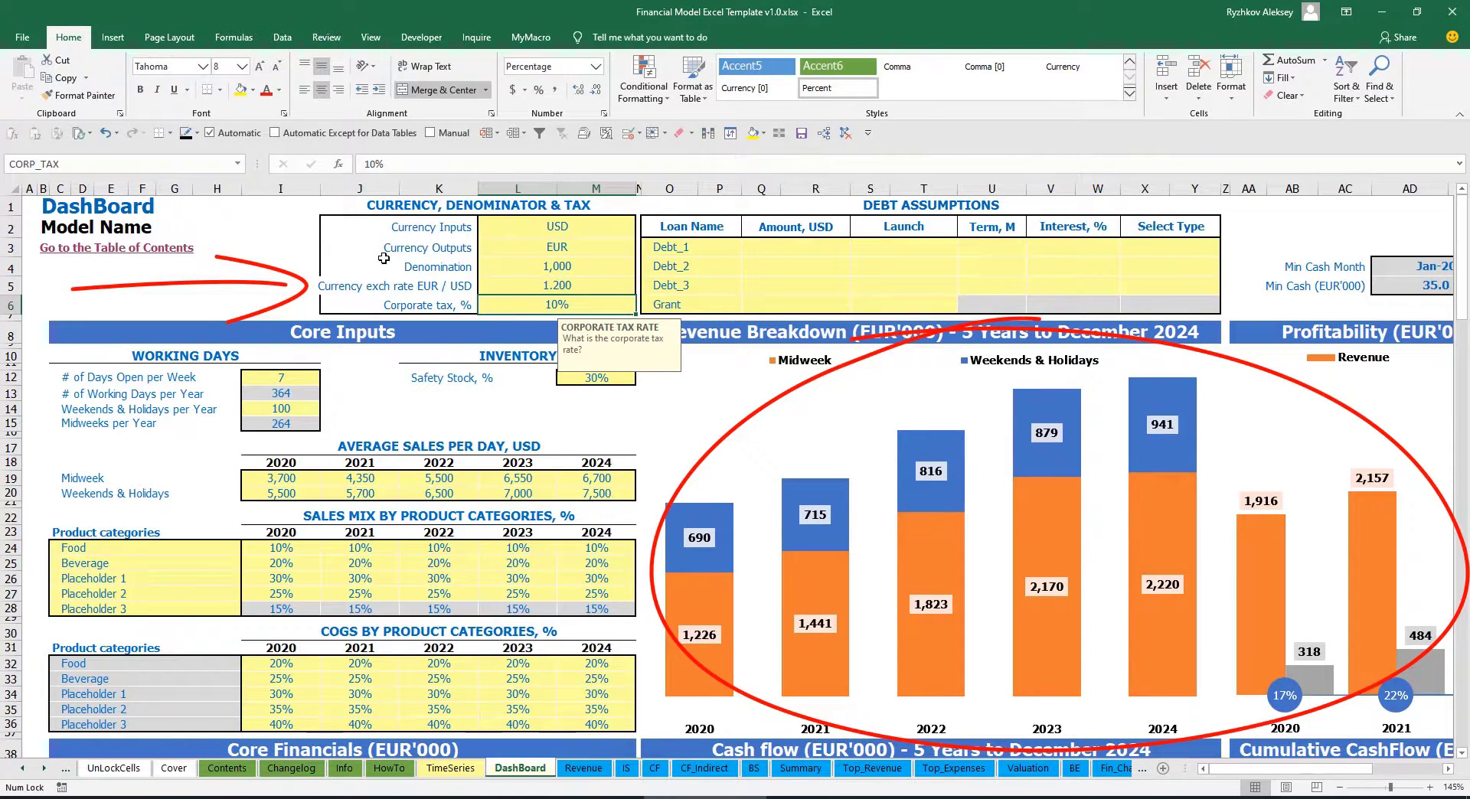
# - Review the input currency, output currency, exchange rate and denomination settings on the DashBoard sheet
pyautogui.press('Up')
pyautogui.press('Up')
pyautogui.press('Up')
pyautogui.press('Up')
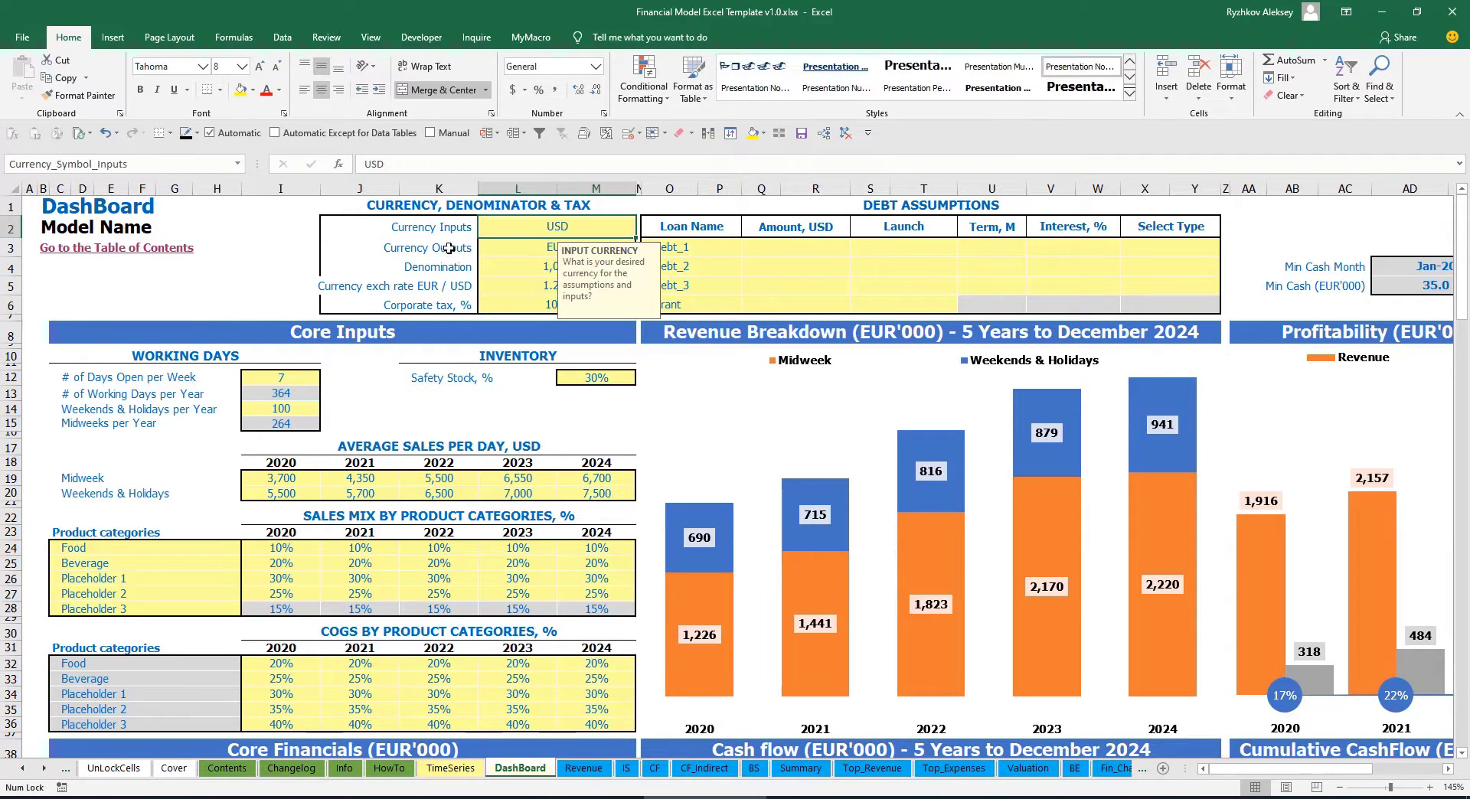
pyautogui.click(516, 248)
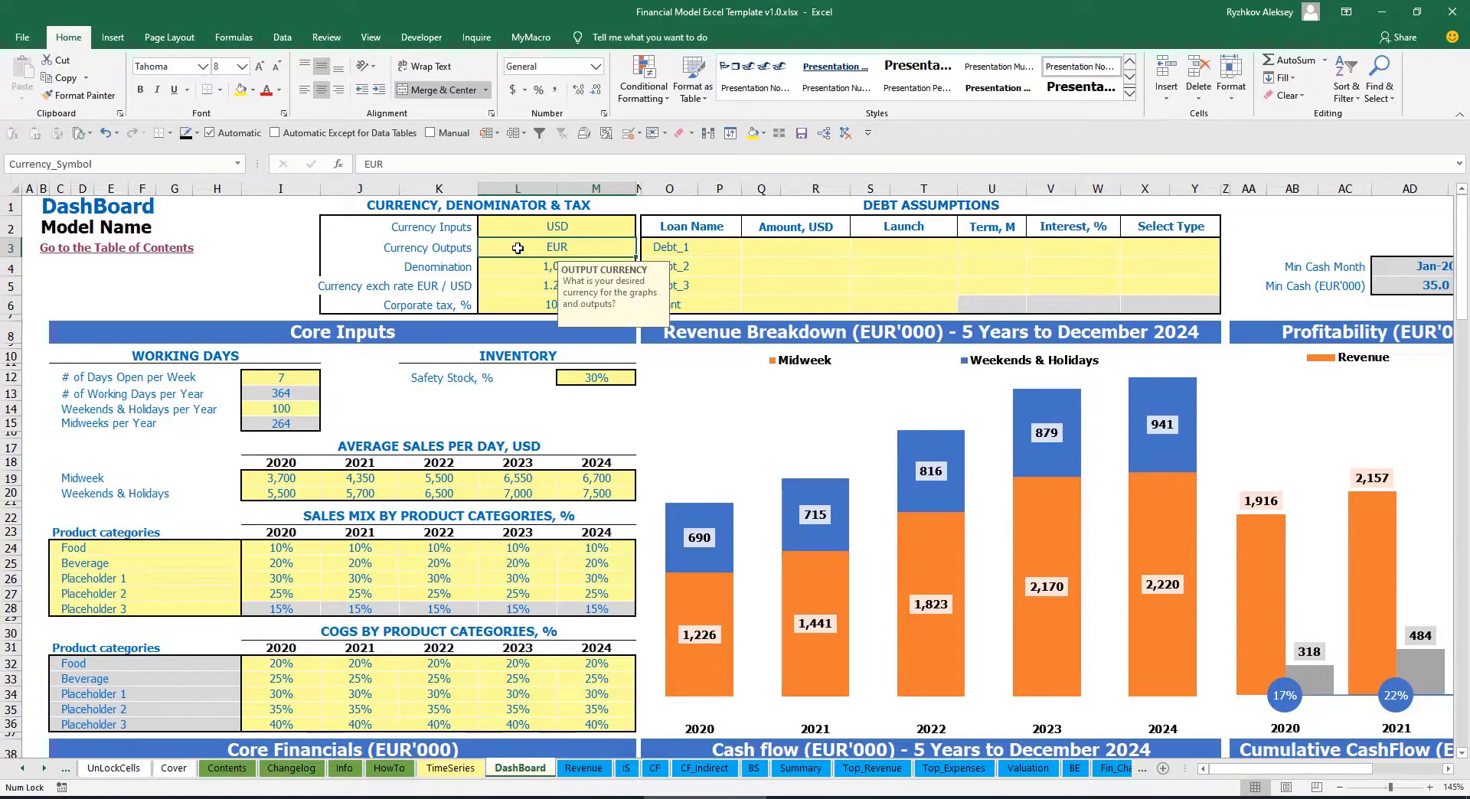
pyautogui.click(500, 286)
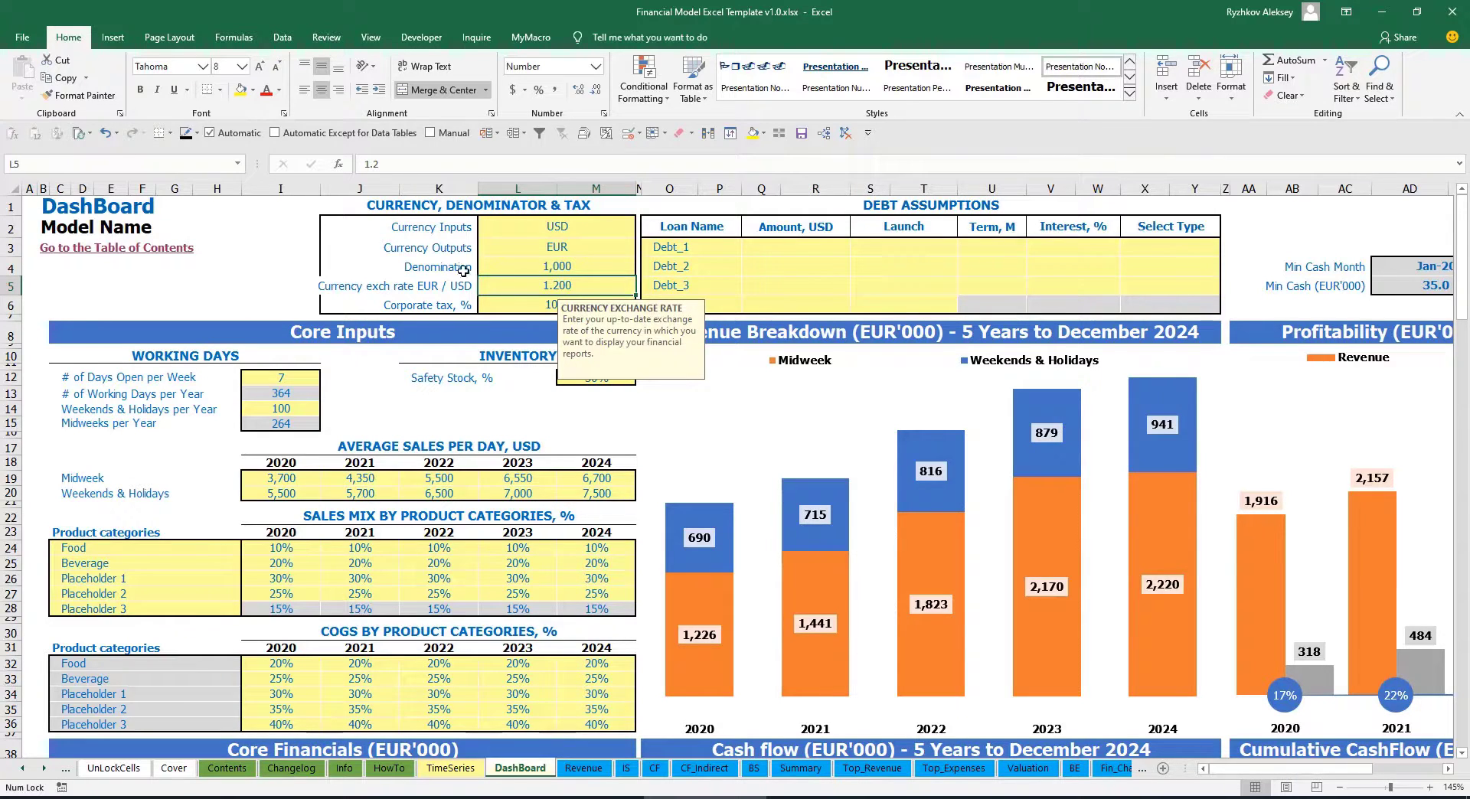
pyautogui.click(528, 267)
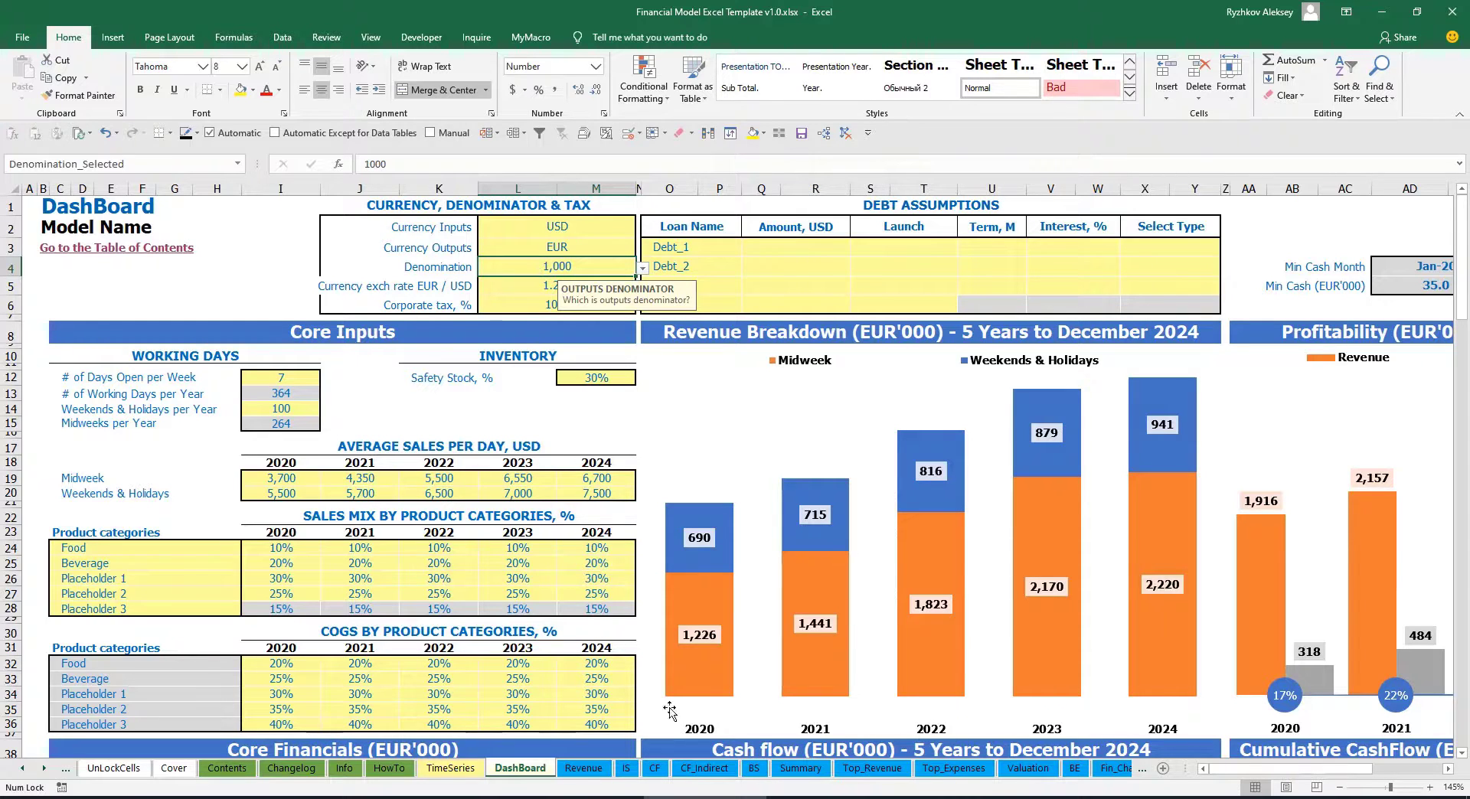
# - Examine the currency and denomination in the five-year and 2022 income statement headings on the Summary sheet
pyautogui.click(808, 769)
pyautogui.click(239, 264)
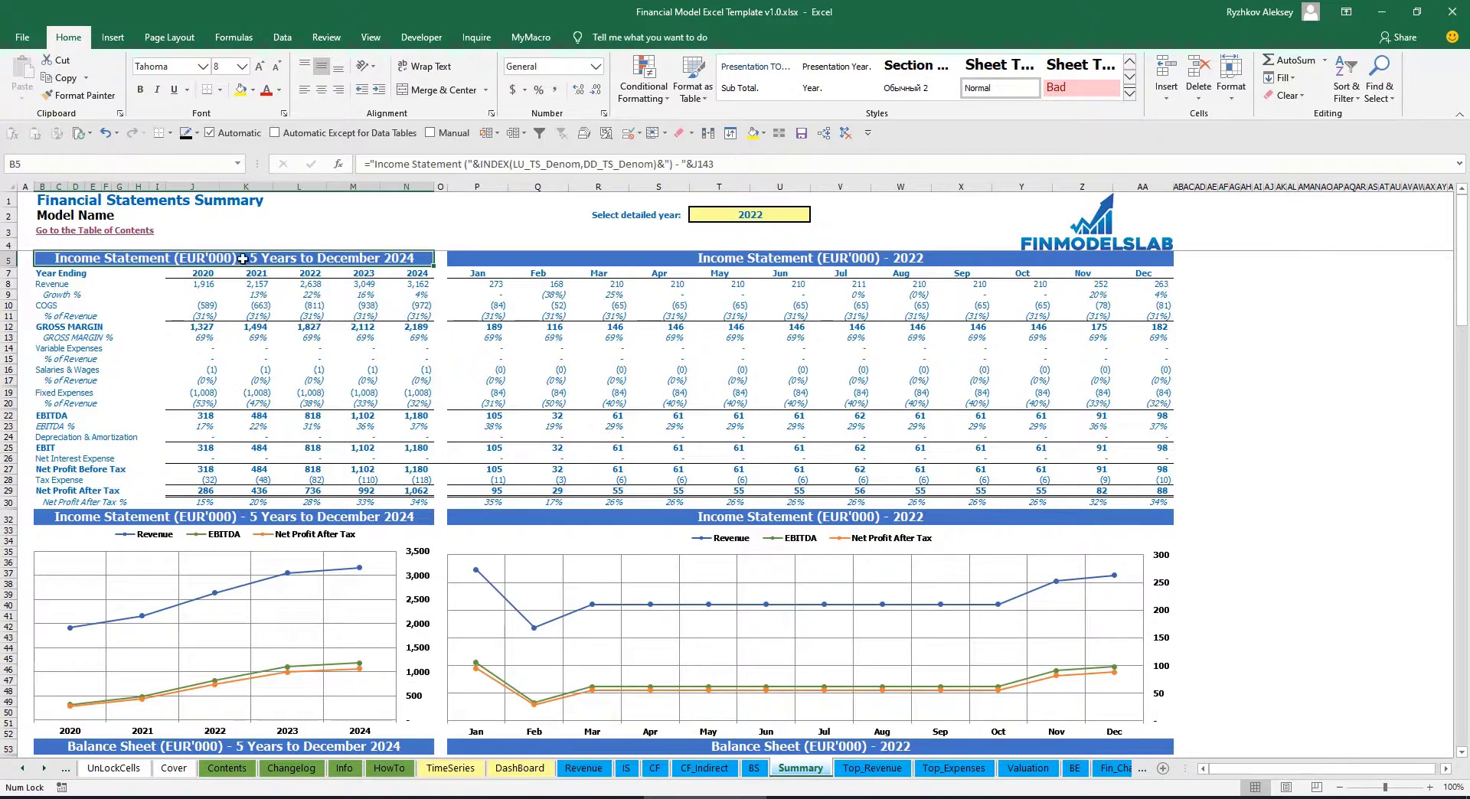
pyautogui.click(796, 254)
pyautogui.click(297, 261)
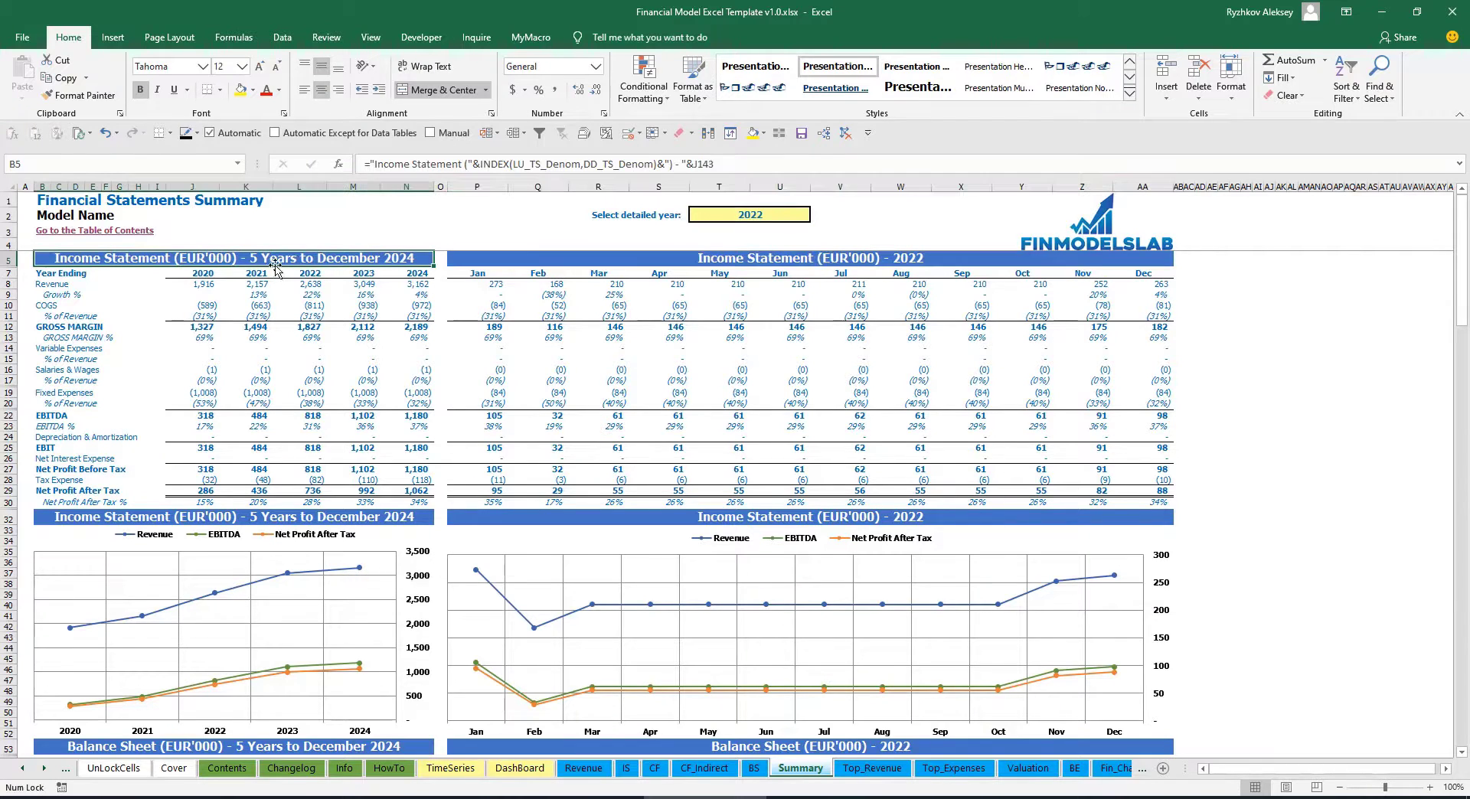
# - Set the output denomination to 1,000,000 on the DashBoard sheet and check the income statement headings on the Summary sheet
pyautogui.click(520, 768)
pyautogui.click(642, 267)
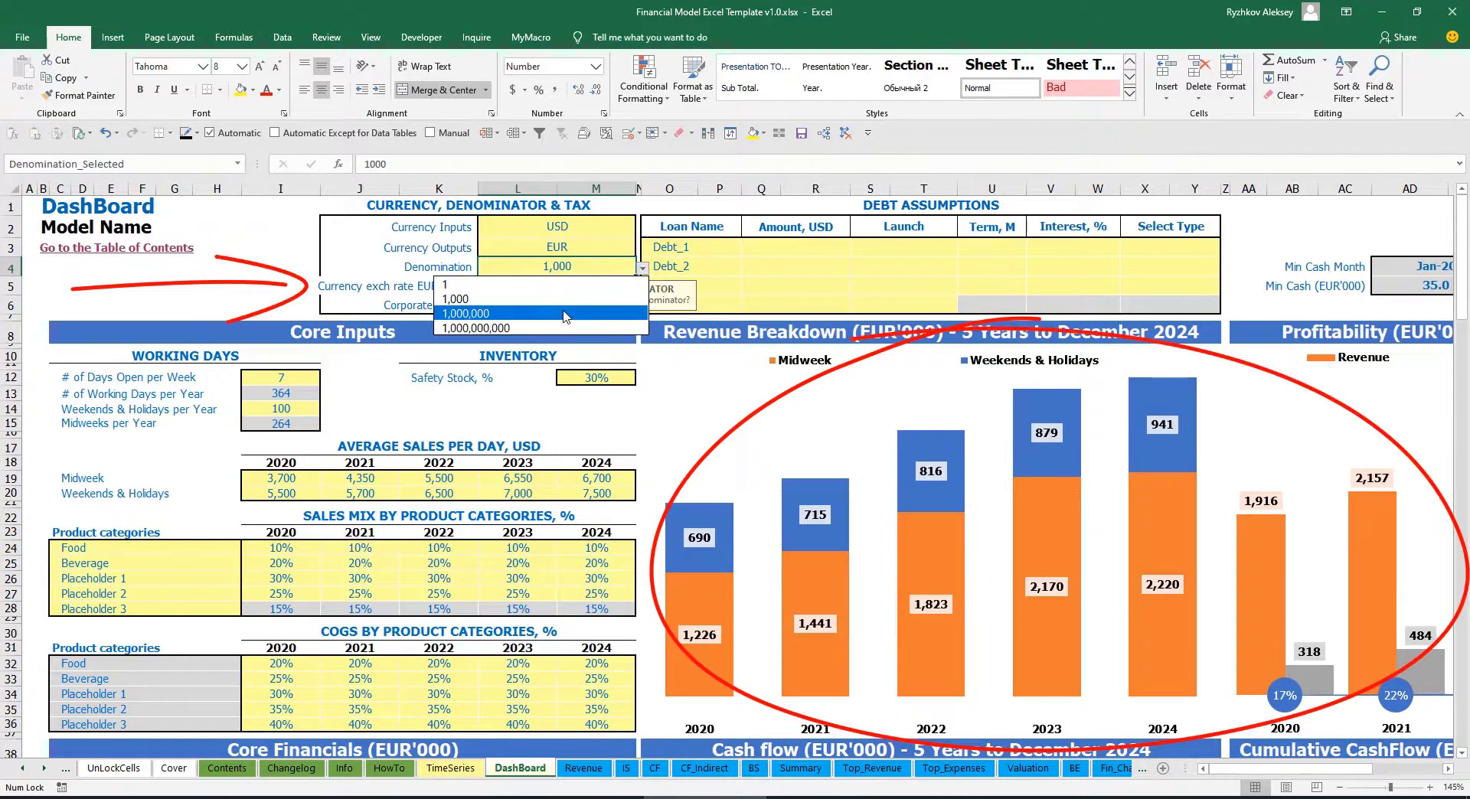
pyautogui.click(565, 316)
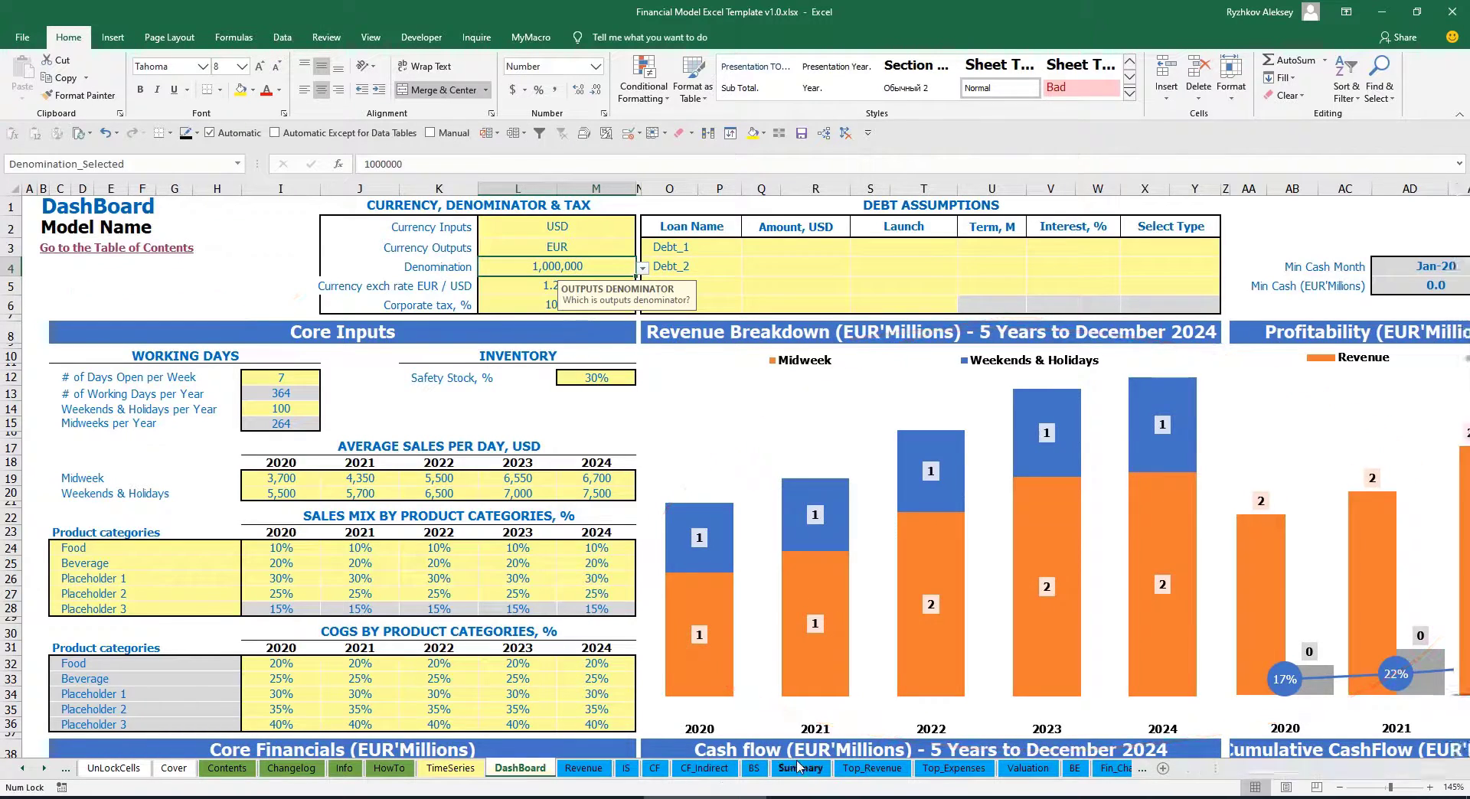
pyautogui.click(800, 767)
pyautogui.click(613, 258)
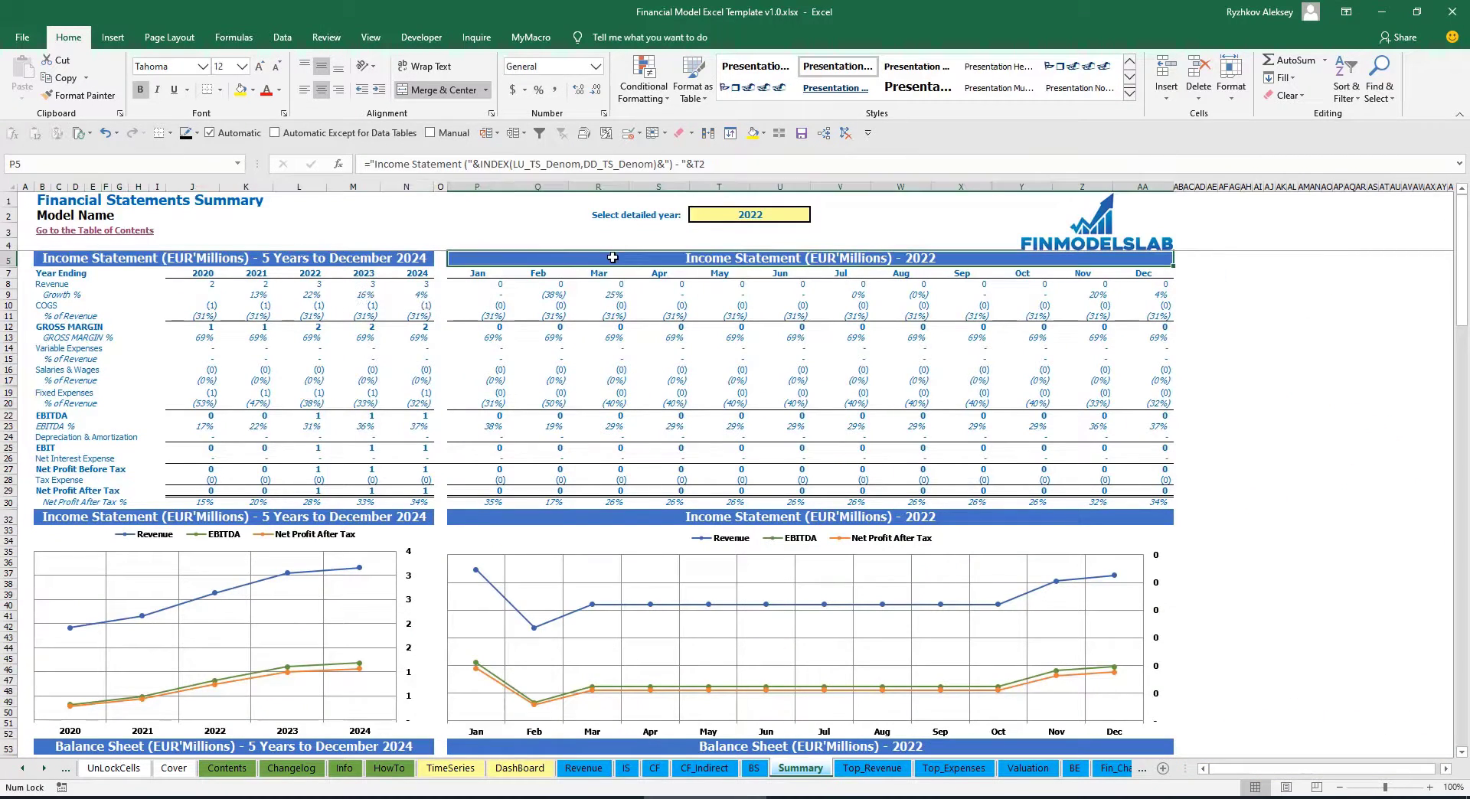
# - Set the output denomination to 1 on the DashBoard sheet and check the income statements on the Summary sheet
pyautogui.click(520, 768)
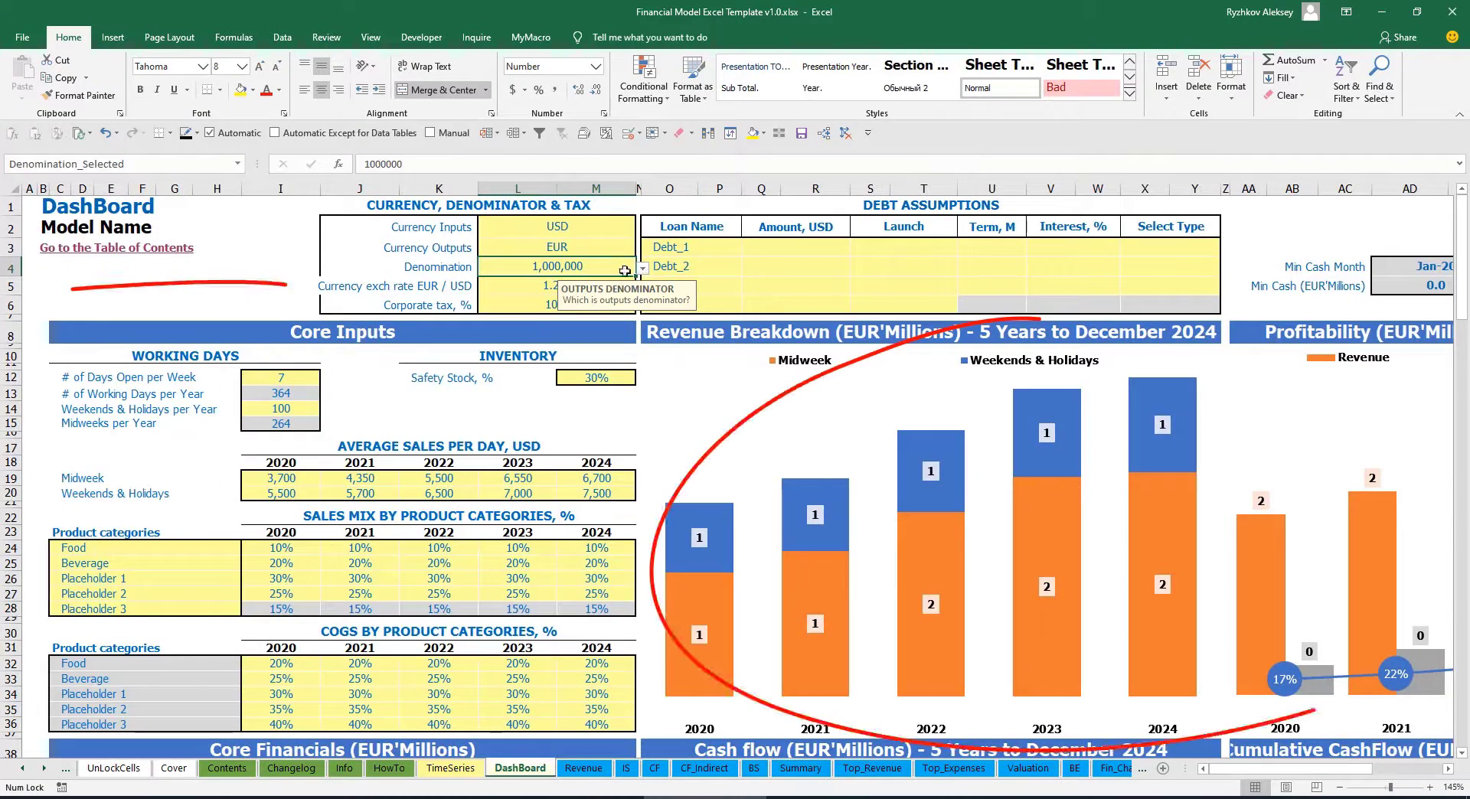
pyautogui.click(642, 268)
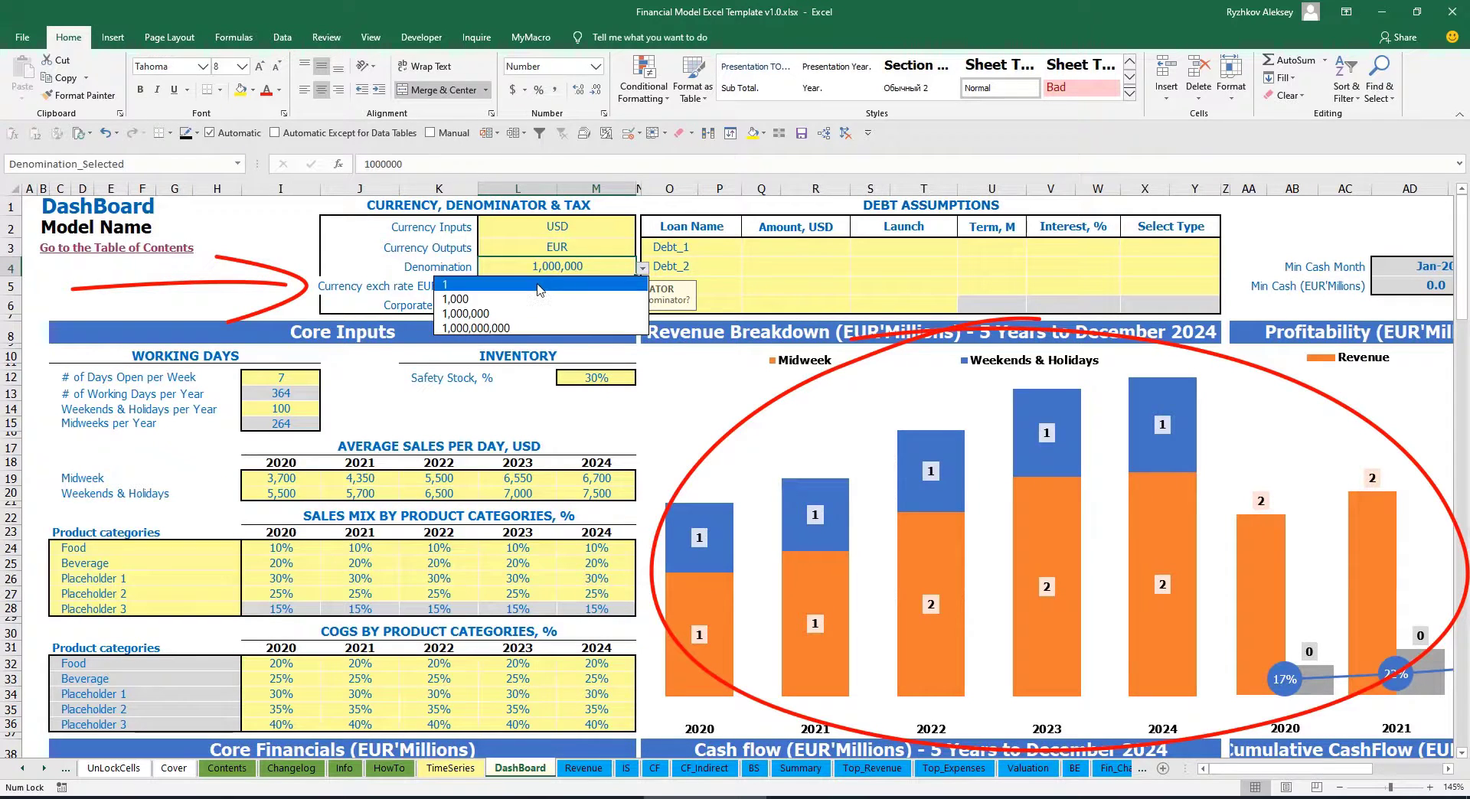
pyautogui.click(540, 286)
pyautogui.click(800, 768)
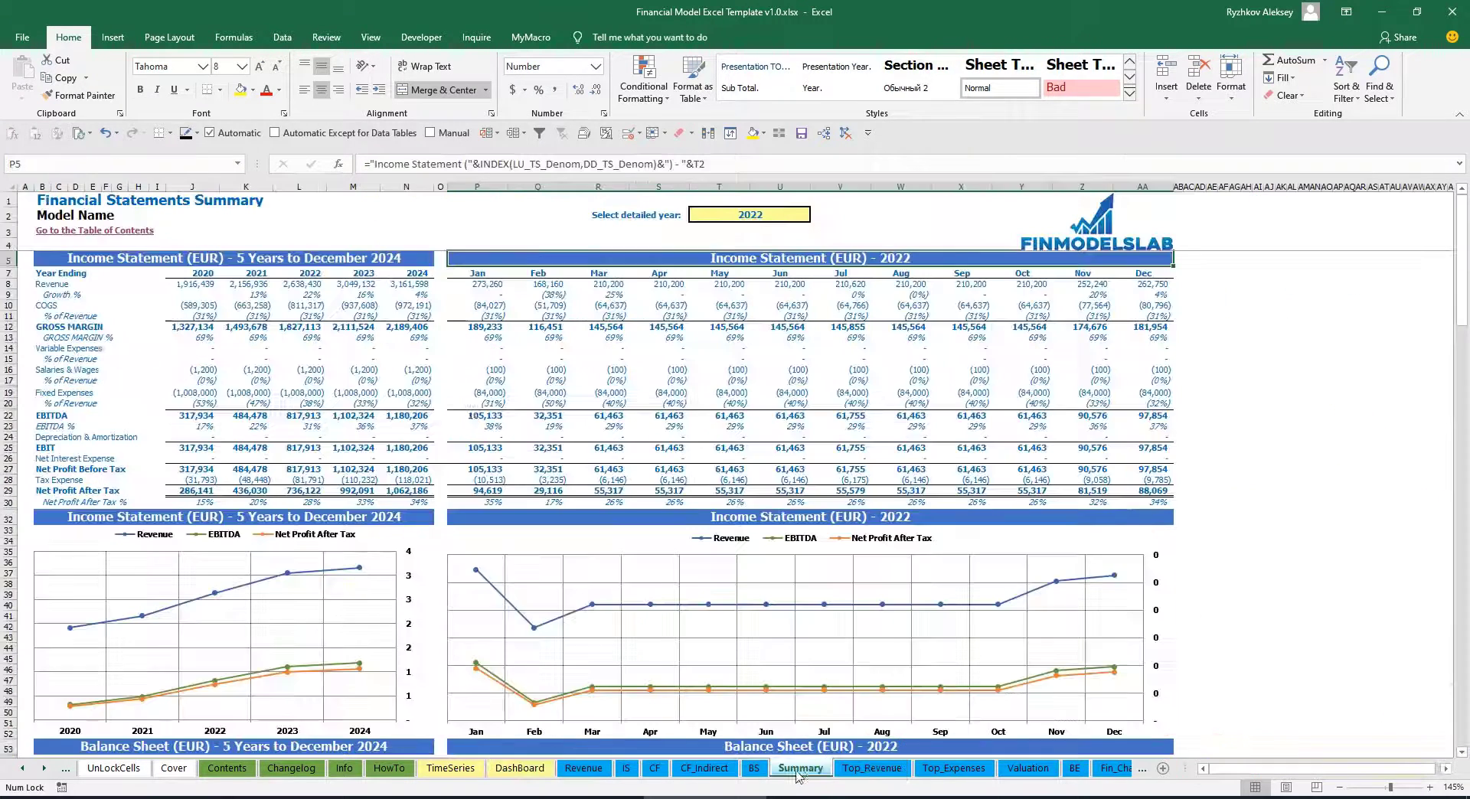
# - Set the corporate tax to 15% on the DashBoard sheet and inspect the Tax Expense row in the income statement
pyautogui.click(520, 767)
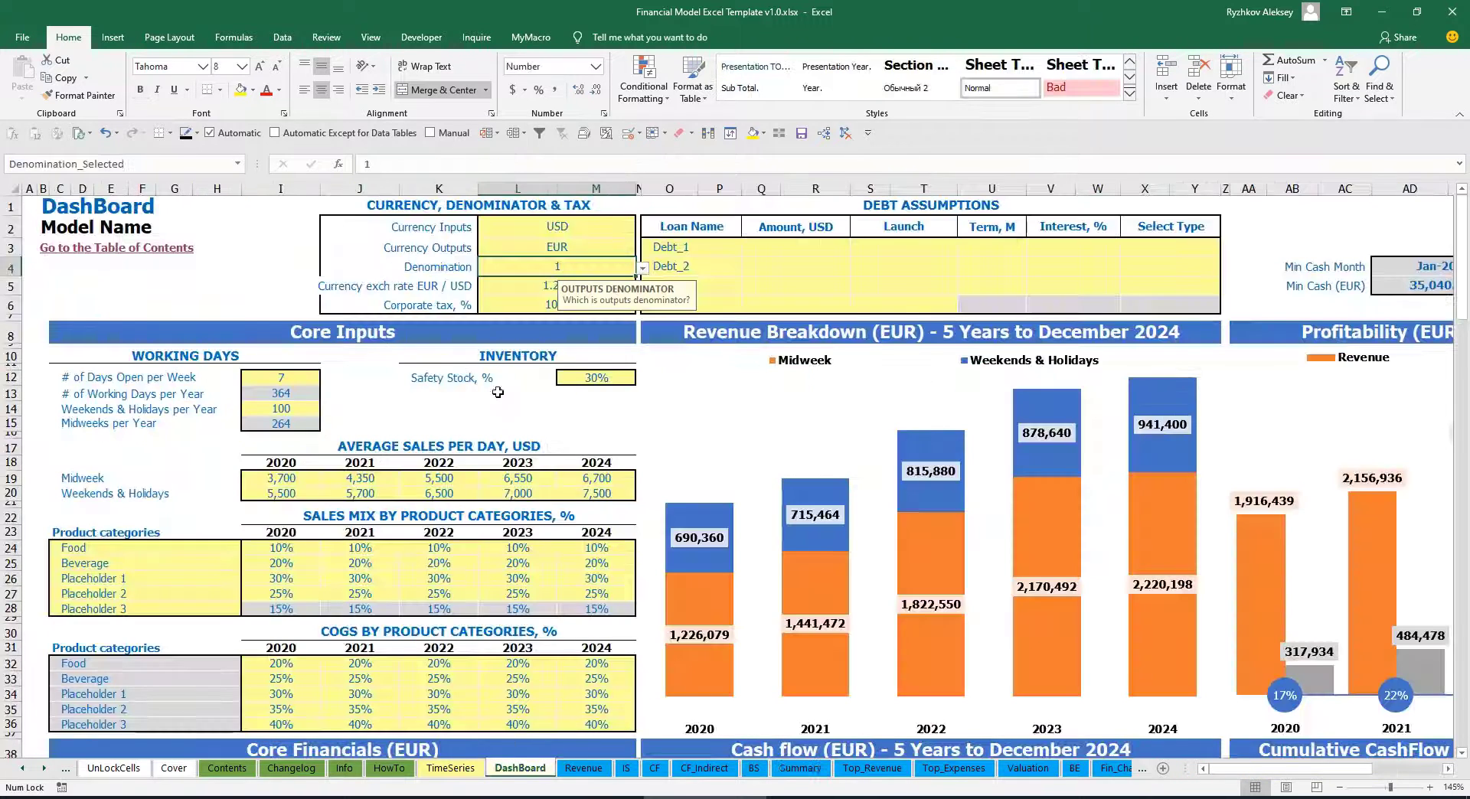
pyautogui.click(525, 297)
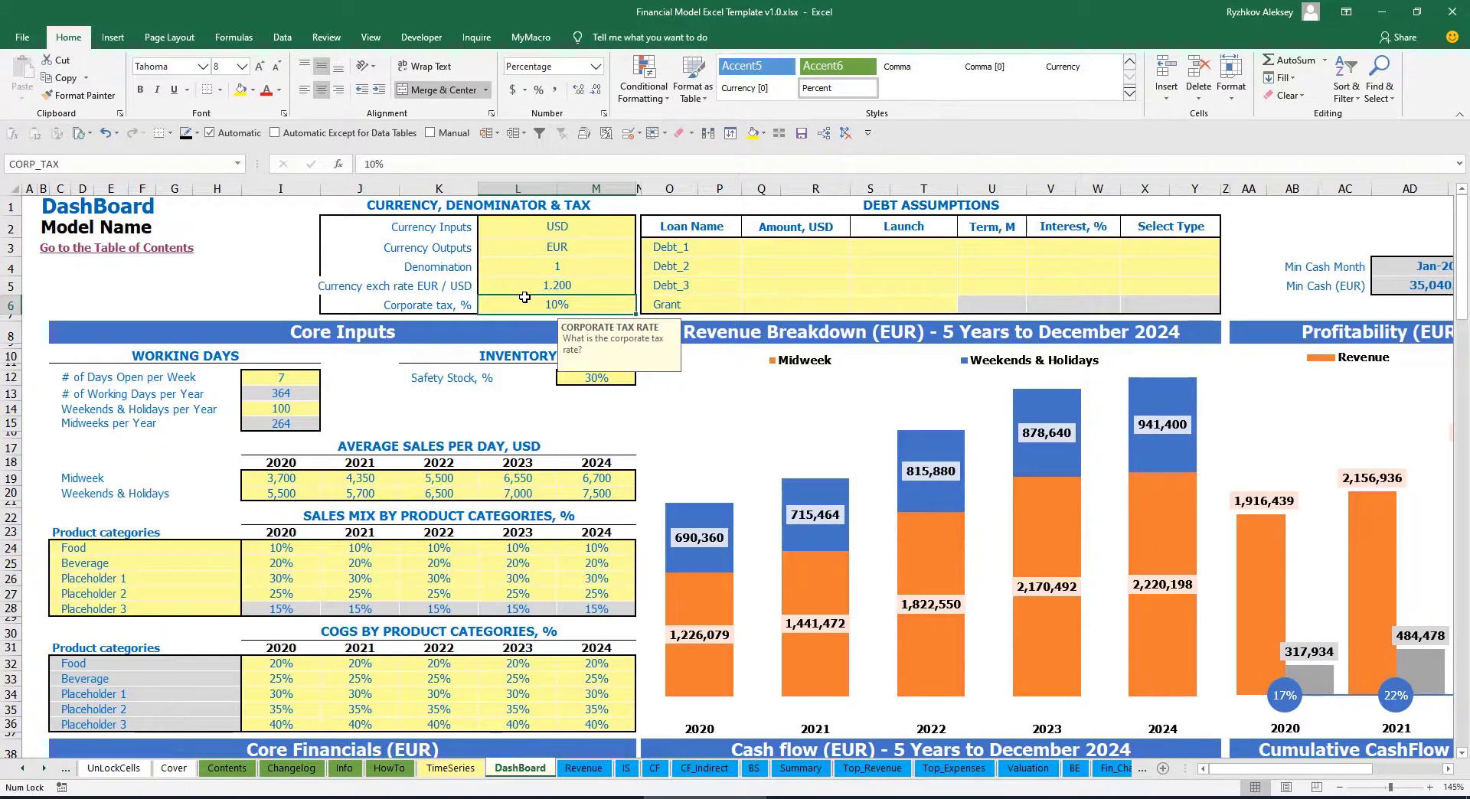
pyautogui.write('15')
pyautogui.press('Return')
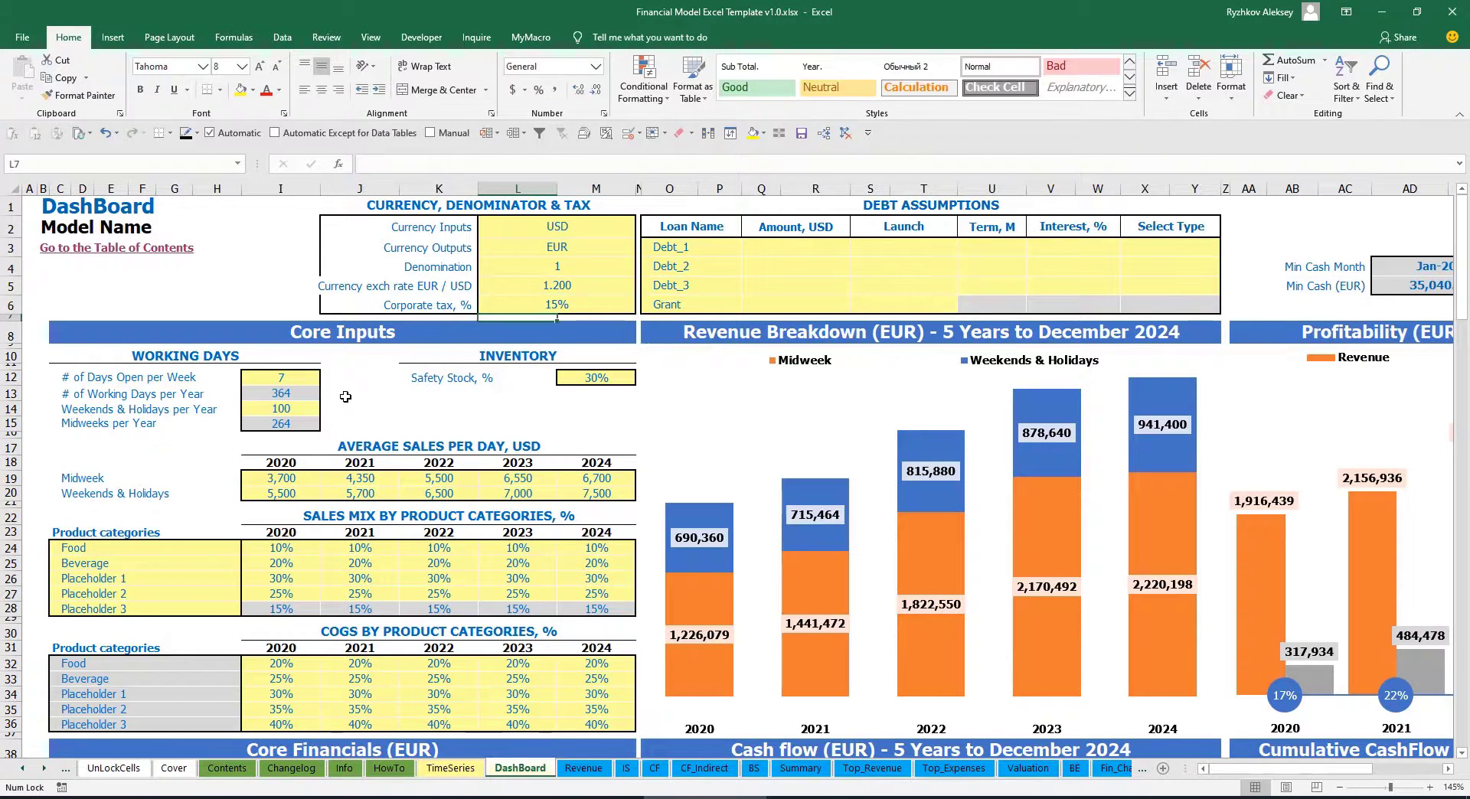
pyautogui.click(626, 767)
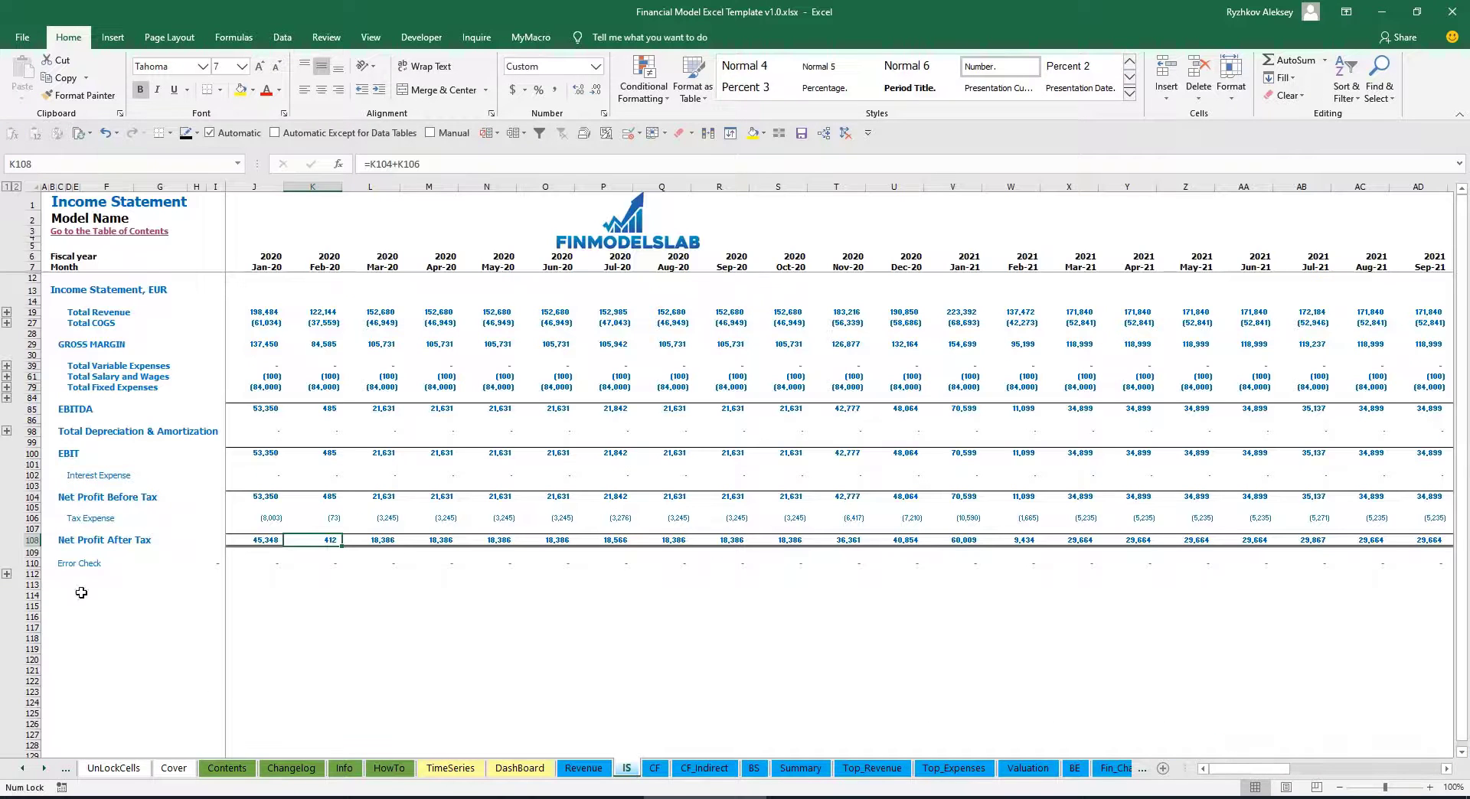
pyautogui.click(34, 520)
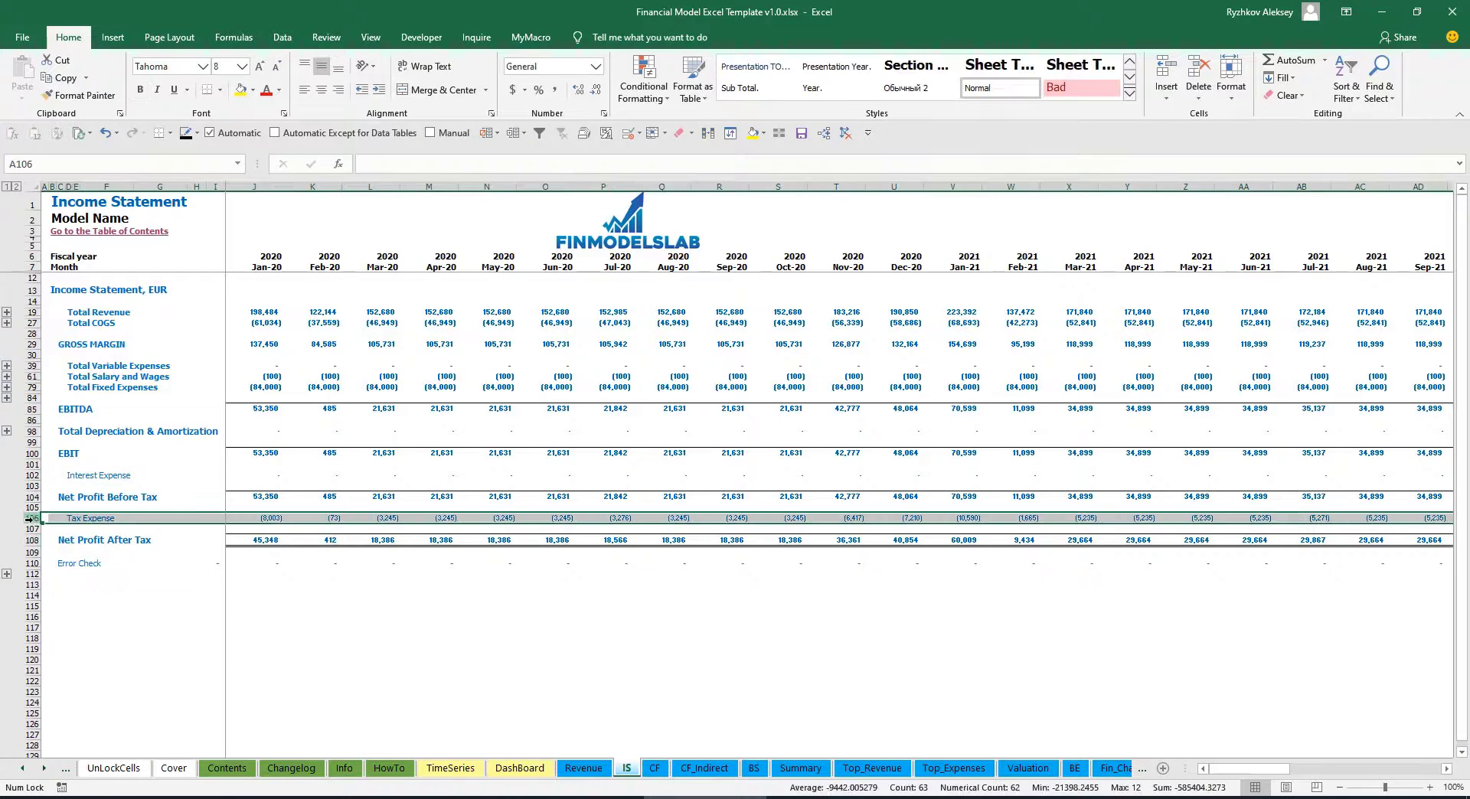